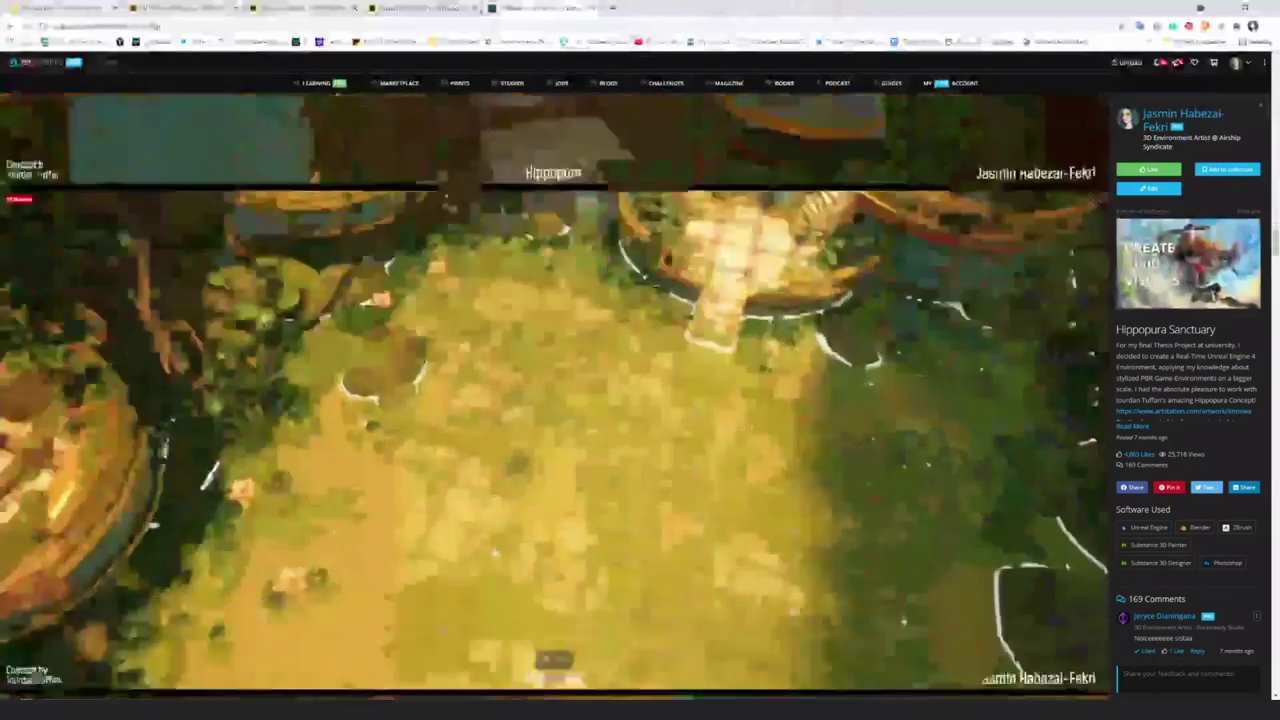
Look over the Hippopura artwork's materials and the Key Pillars of Sculpting slide, and switch to ZBrush
{"action": "scroll", "coordinate": [775, 494], "scroll_direction": "down", "scroll_amount": 3}
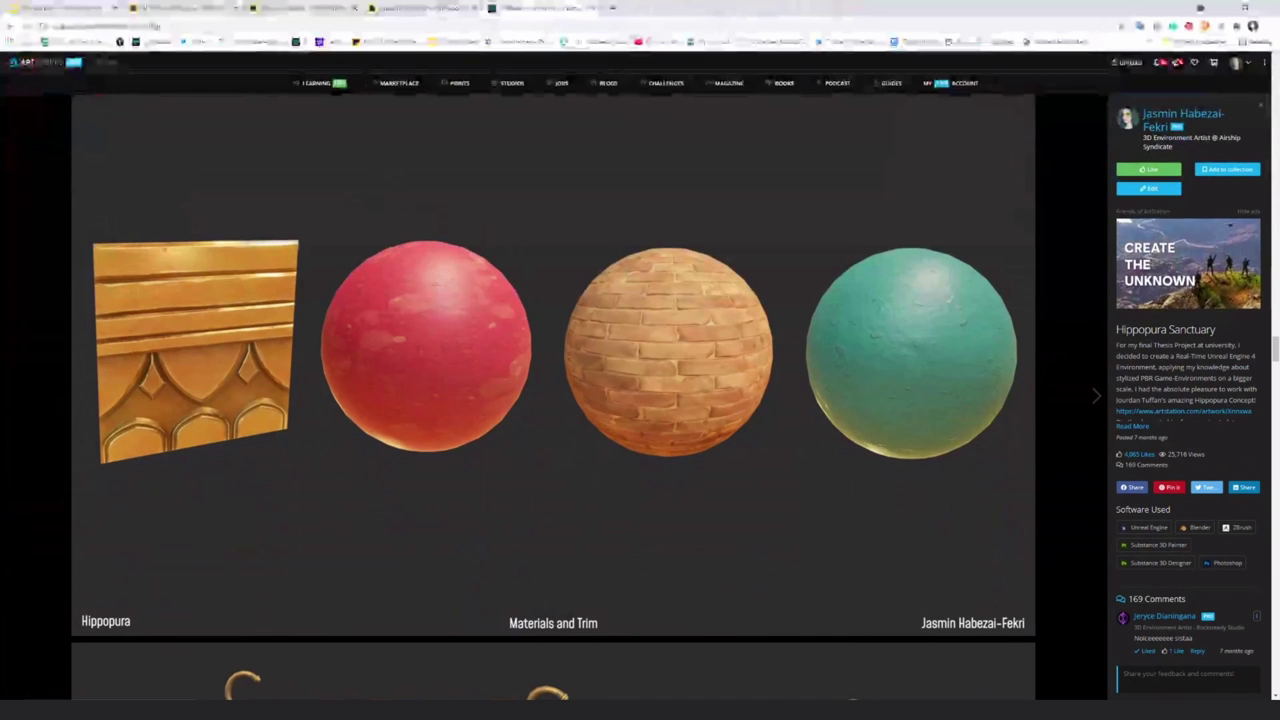
{"action": "left_click", "coordinate": [80, 7]}
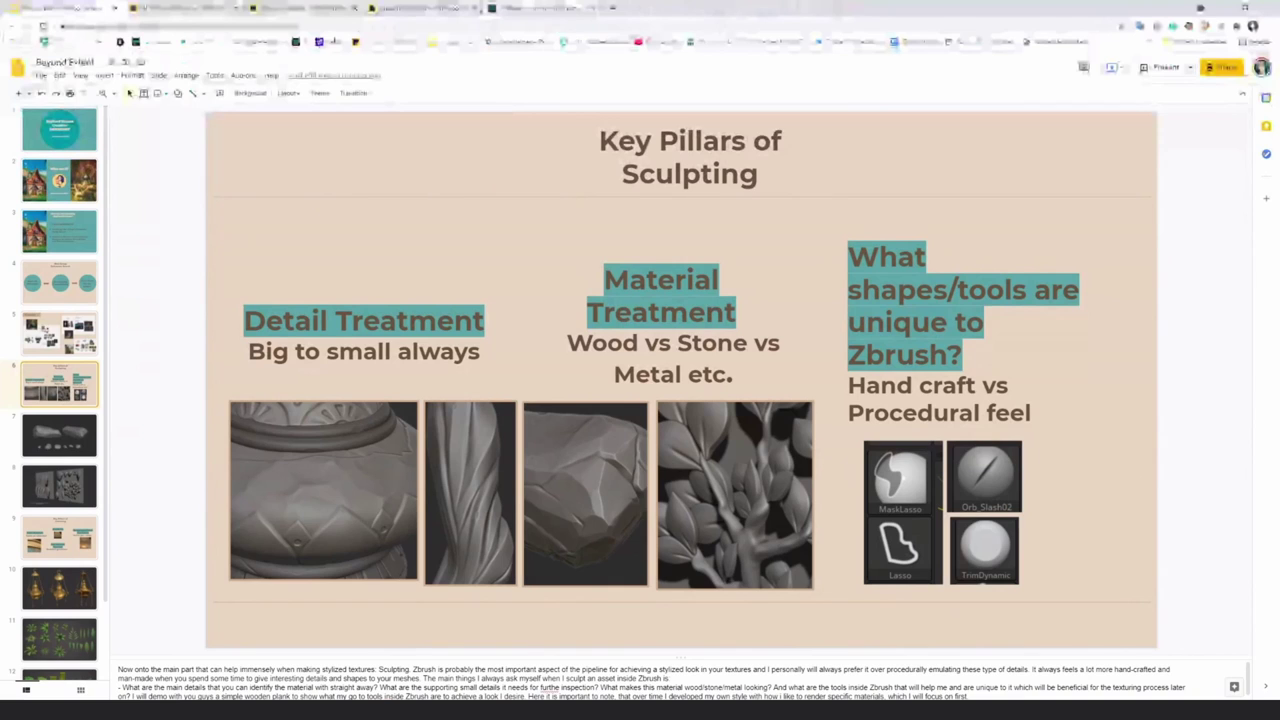
{"action": "mouse_move", "coordinate": [577, 710]}
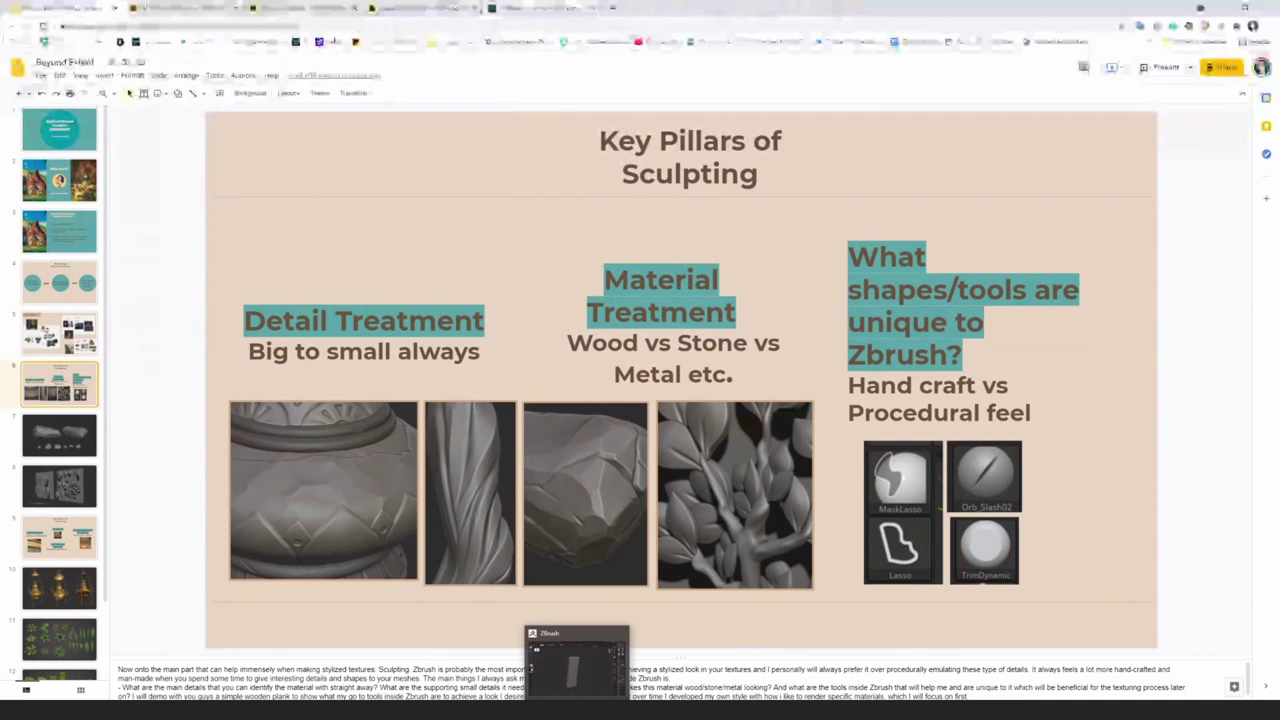
{"action": "left_click", "coordinate": [577, 665]}
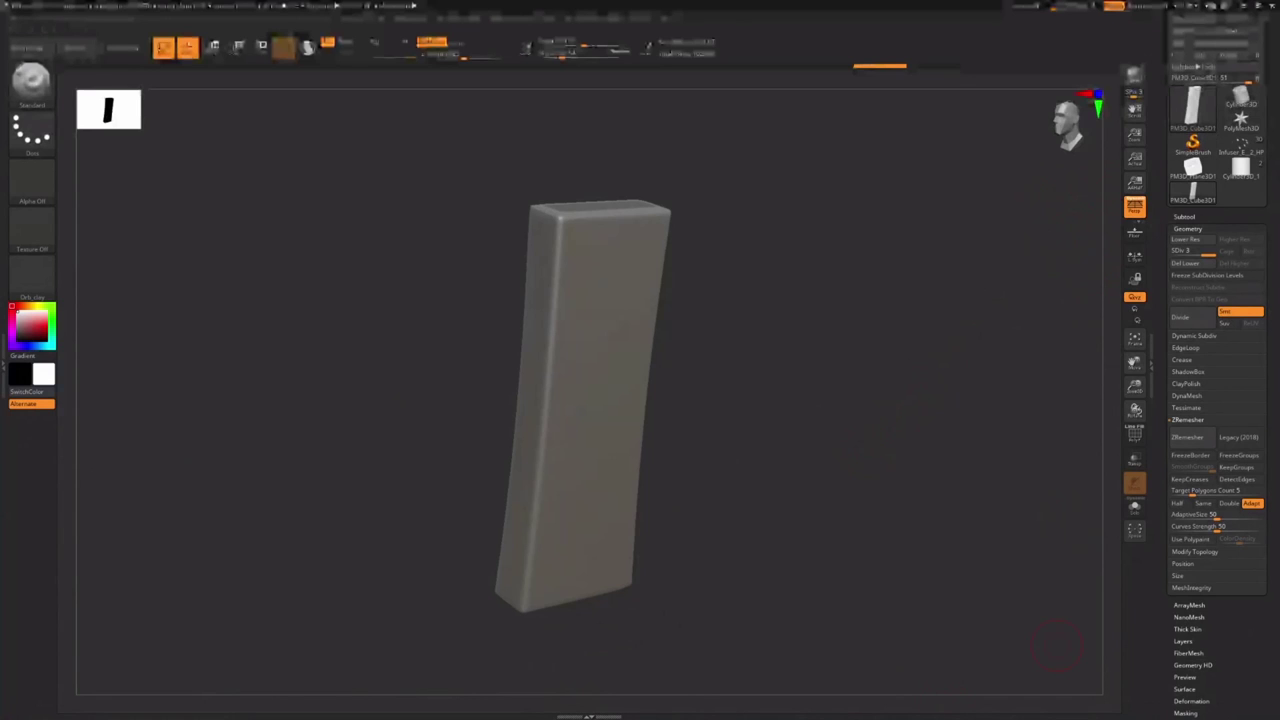
Return to the Key Pillars of Sculpting slide to examine the lasso and brush images, and switch back to ZBrush
{"action": "key", "text": "alt+Tab"}
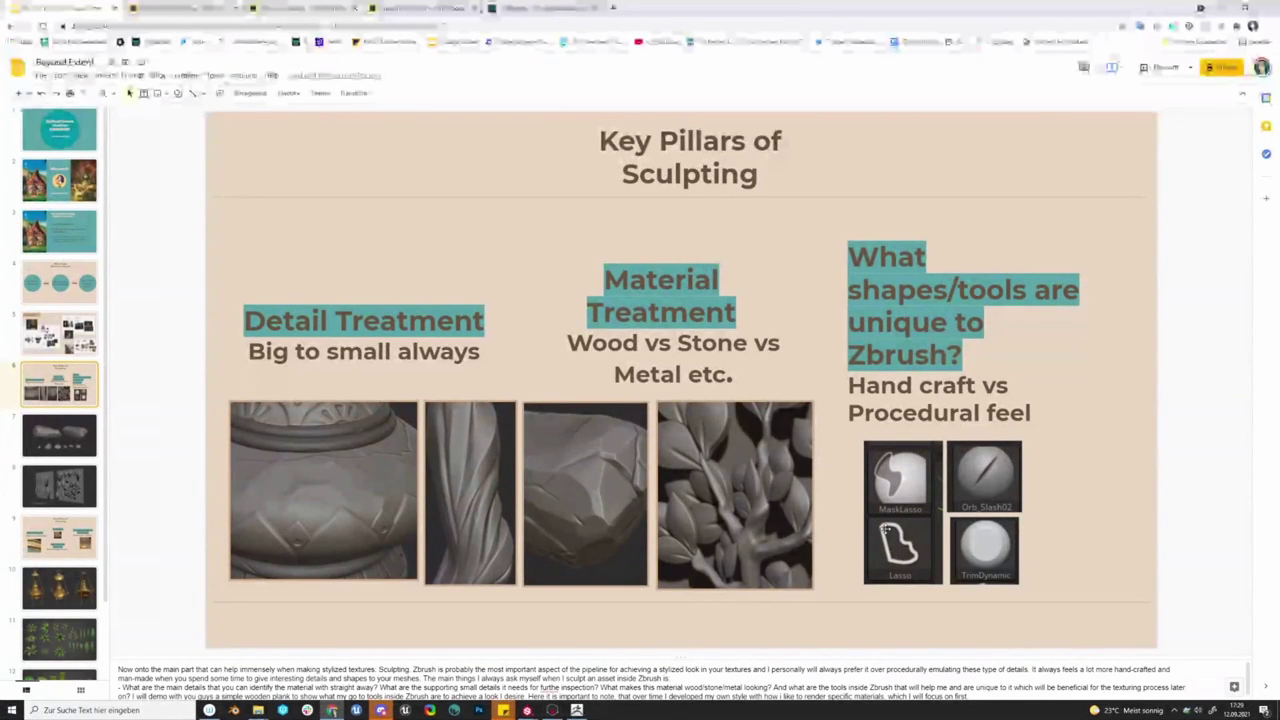
{"action": "left_click", "coordinate": [908, 516]}
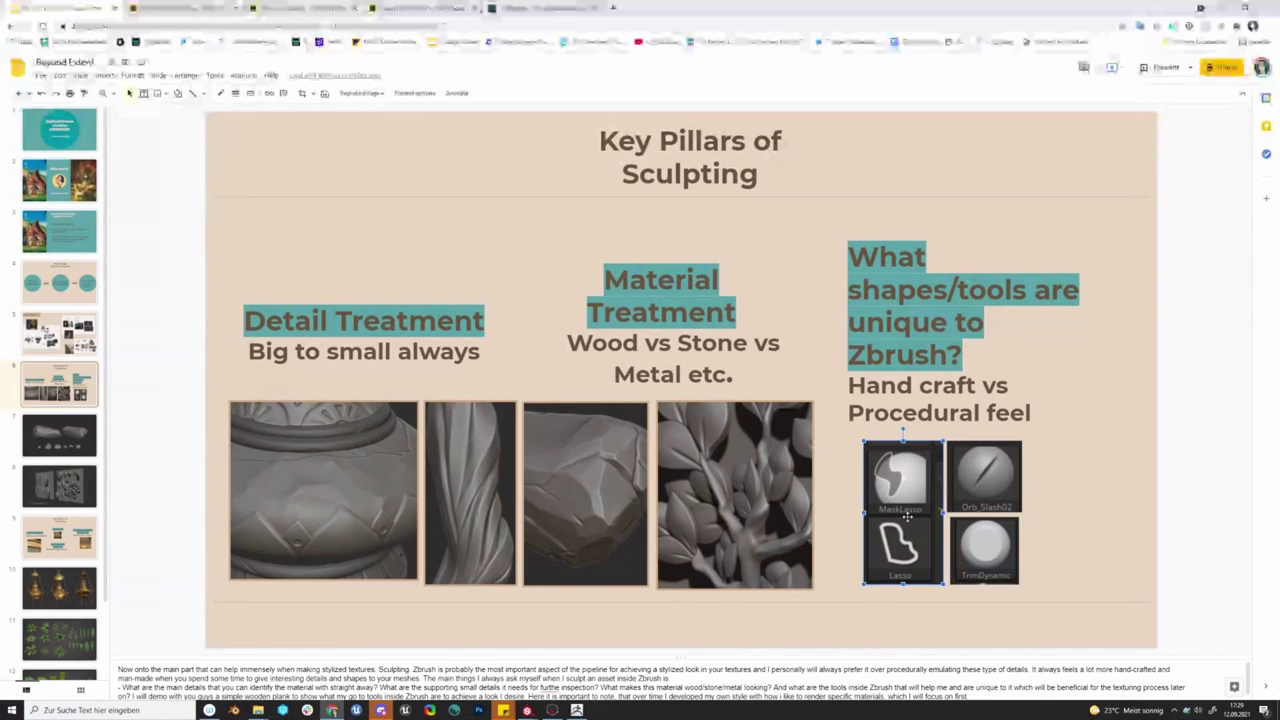
{"action": "left_click", "coordinate": [1016, 524]}
{"action": "left_click", "coordinate": [1065, 561]}
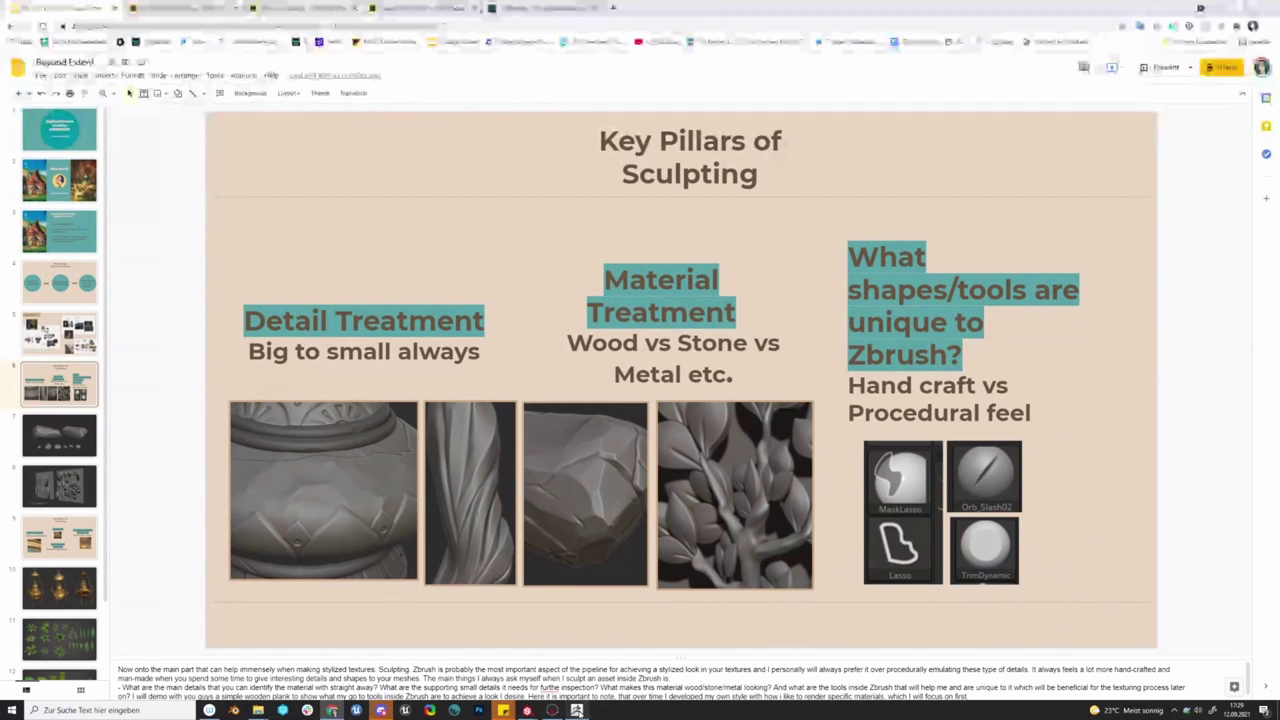
{"action": "left_click", "coordinate": [577, 710]}
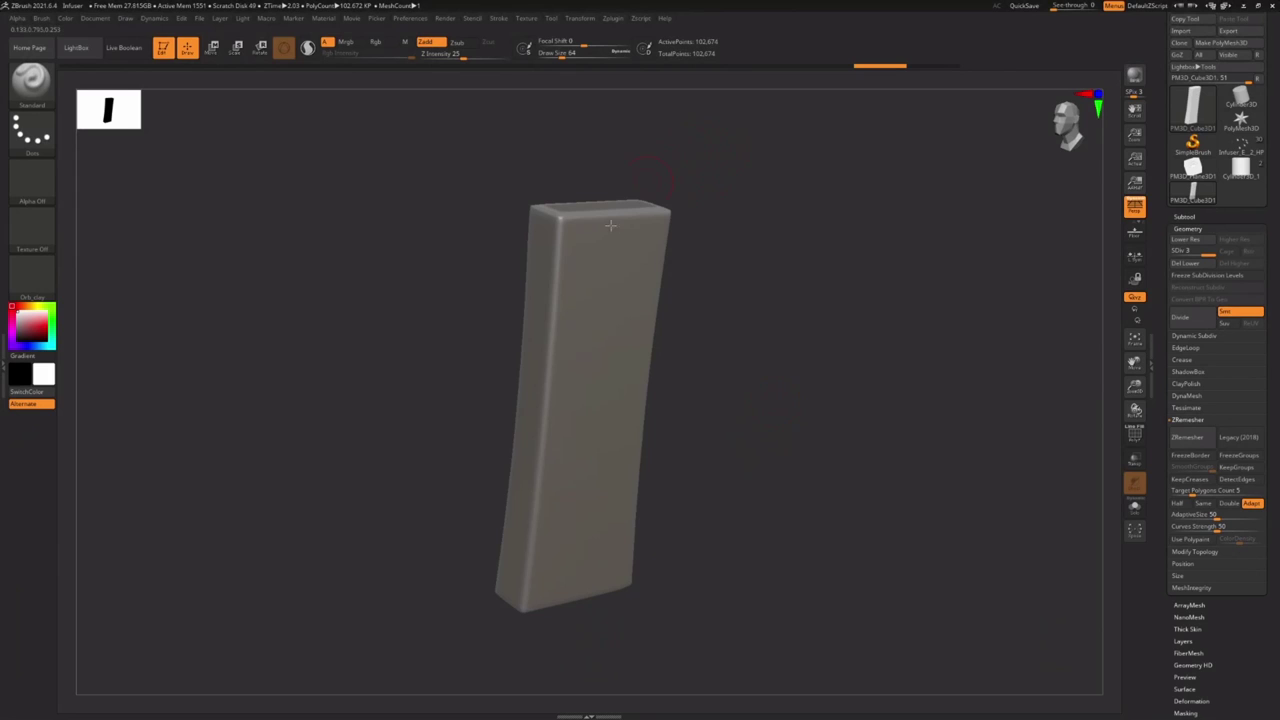
Divide the plank mesh once more, raising it to subdivision level 4
{"action": "left_click_drag", "start_coordinate": [652, 349], "coordinate": [714, 280], "text": "shift"}
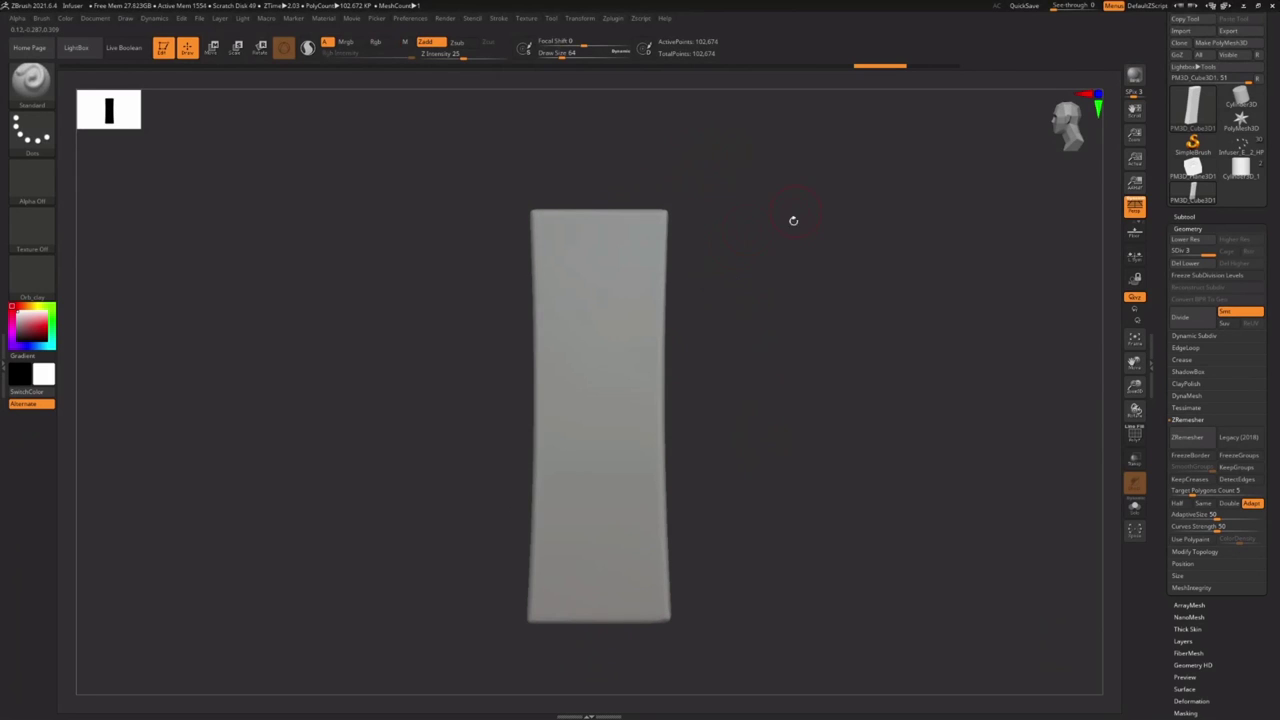
{"action": "left_click", "coordinate": [1193, 317]}
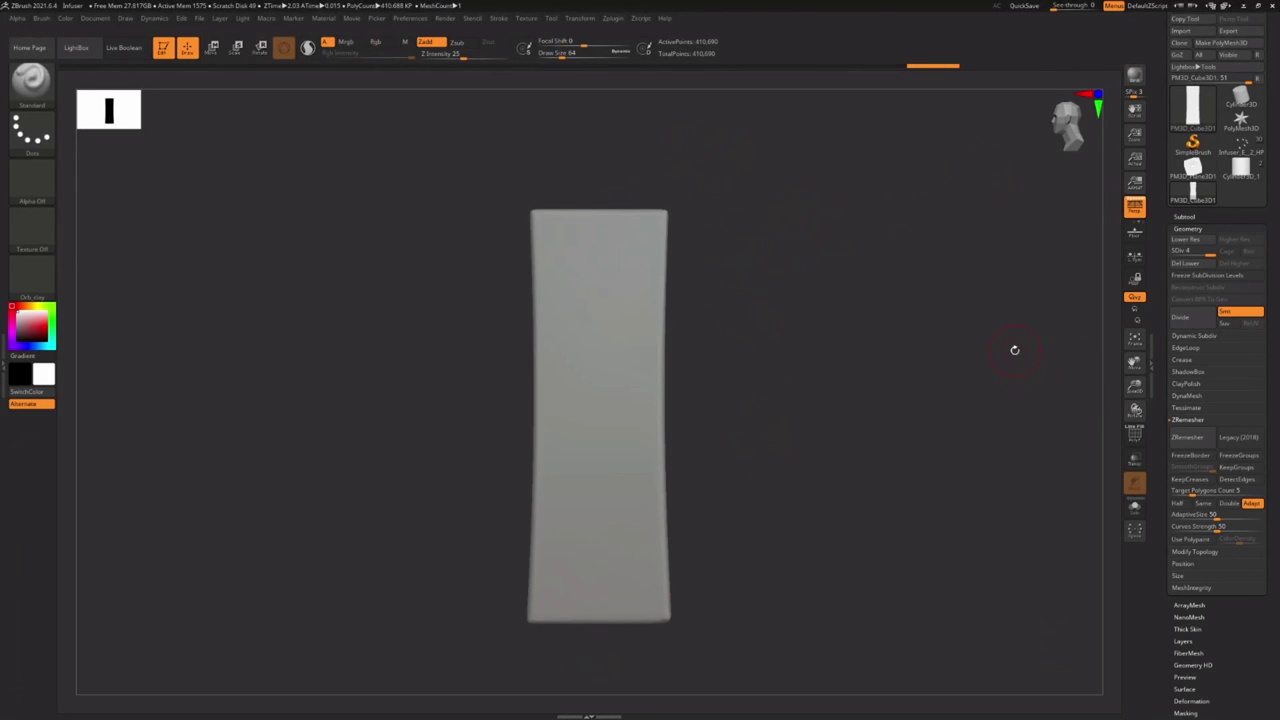
{"action": "left_click_drag", "start_coordinate": [731, 257], "coordinate": [754, 291]}
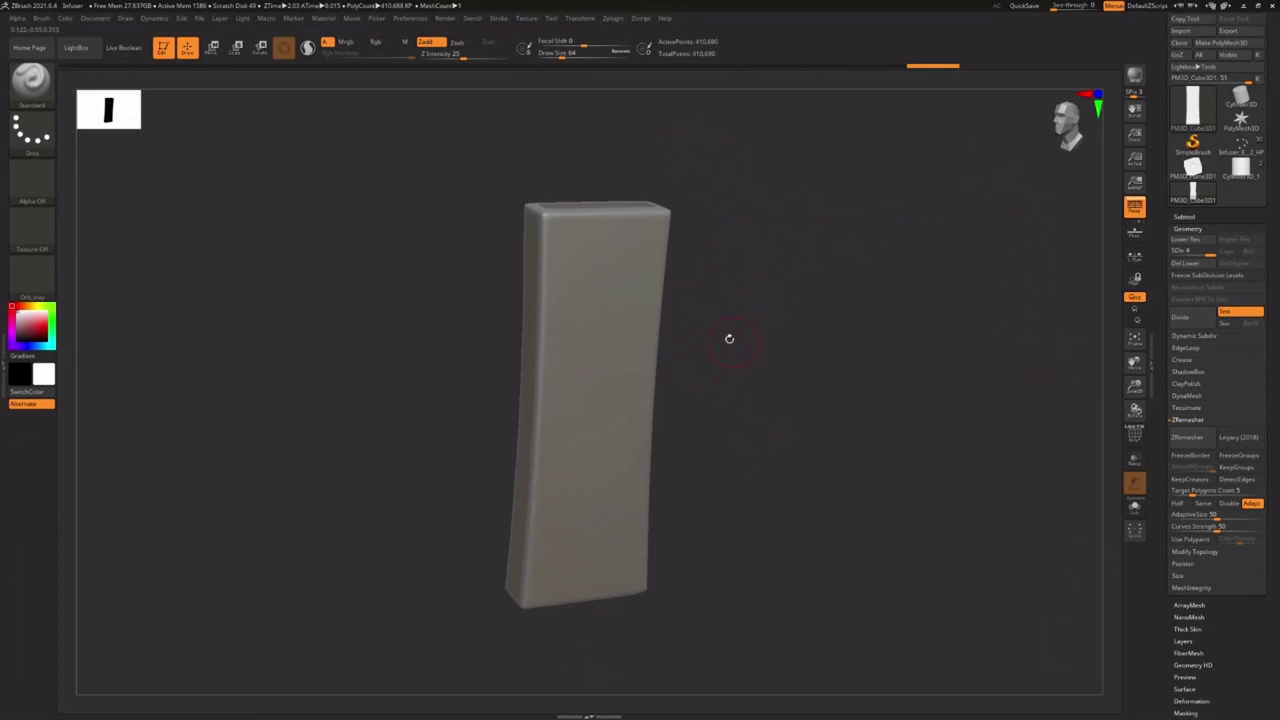
{"action": "left_click_drag", "start_coordinate": [729, 339], "coordinate": [686, 286], "text": "shift"}
Delete the plank's lower subdivision levels so that the gizmo's Taper deformer can be used
{"action": "key", "text": "w"}
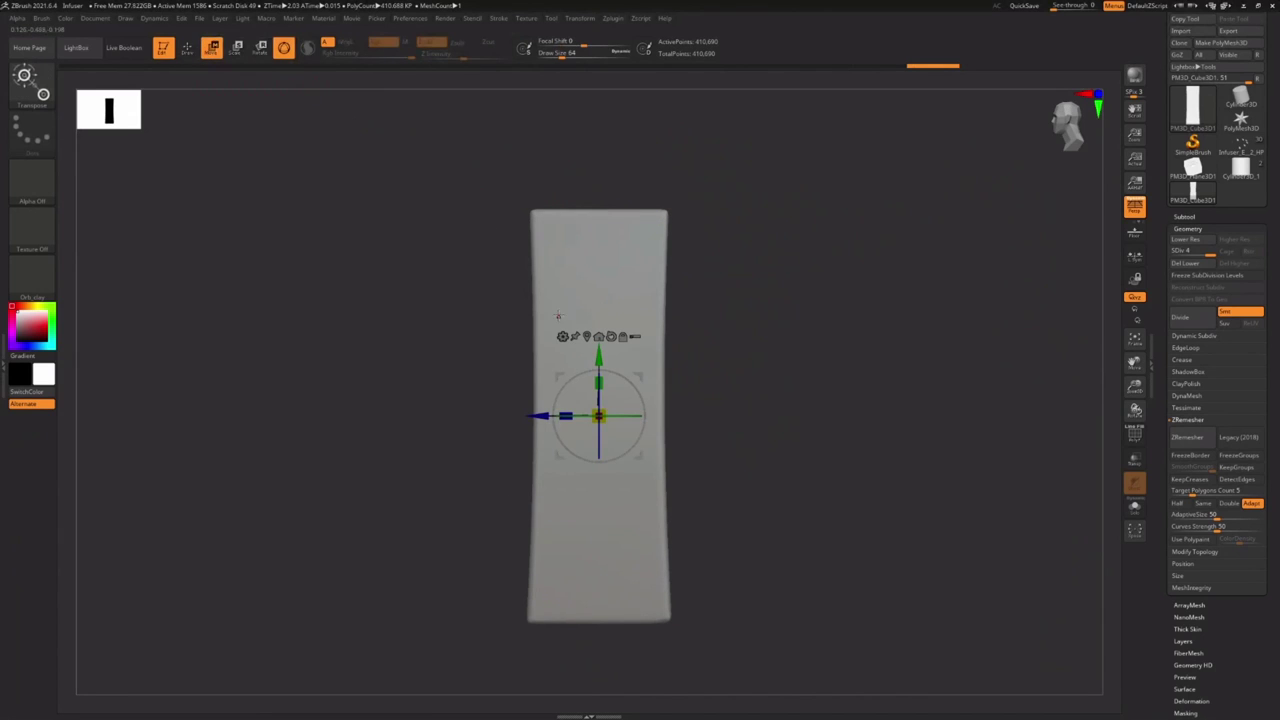
{"action": "left_click", "coordinate": [563, 336]}
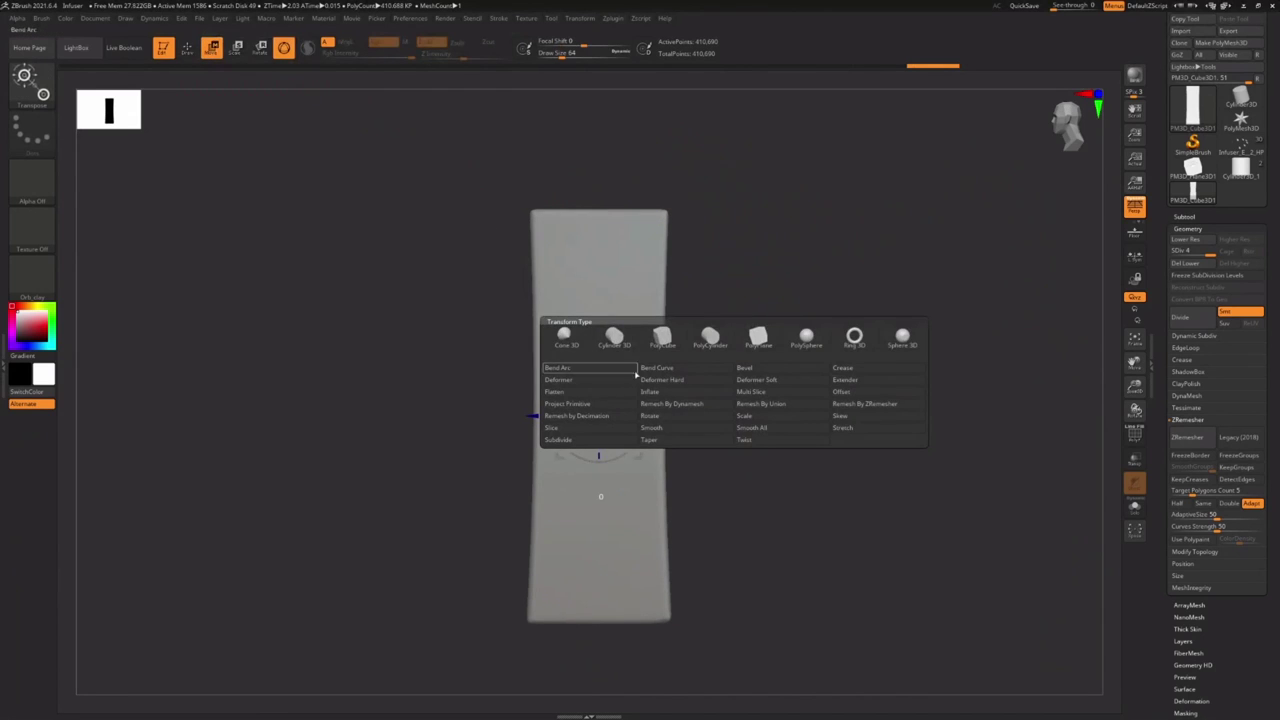
{"action": "left_click", "coordinate": [669, 441]}
{"action": "left_click", "coordinate": [1186, 263]}
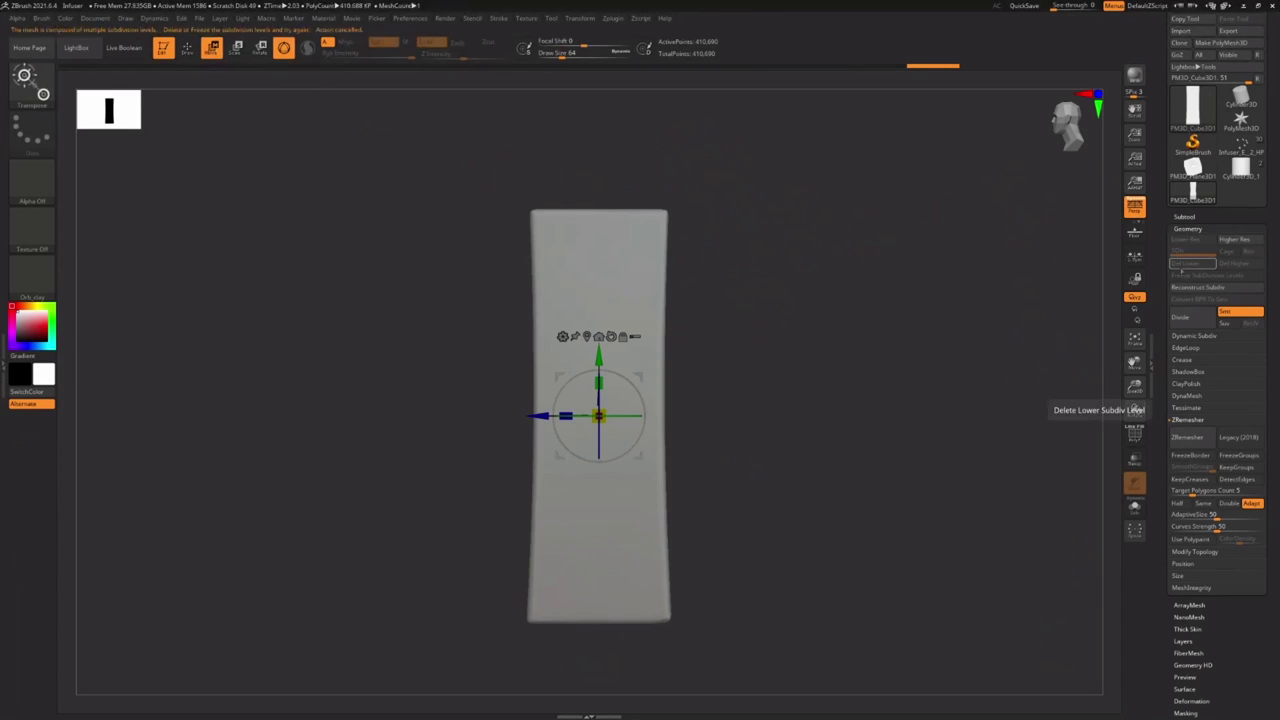
Taper the plank with the gizmo deformer so both ends flare wider than the middle, and return to Draw mode
{"action": "left_click", "coordinate": [563, 336]}
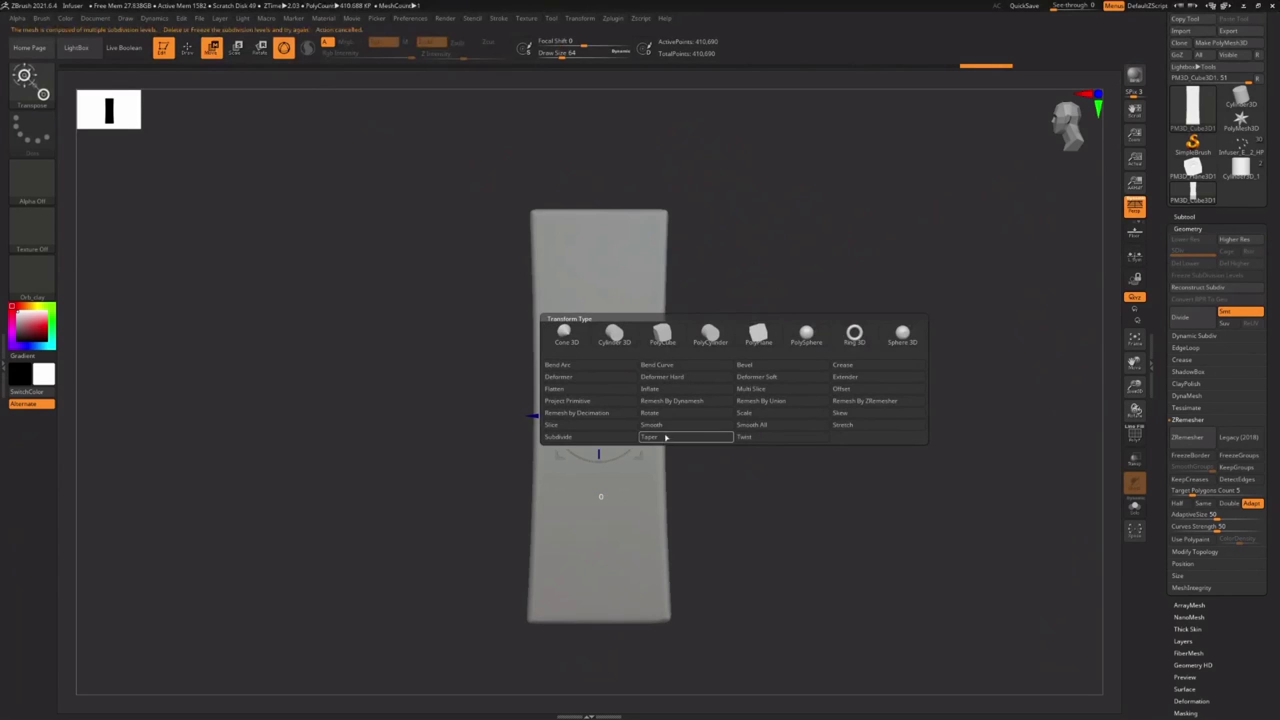
{"action": "left_click", "coordinate": [666, 437]}
{"action": "left_click_drag", "start_coordinate": [600, 201], "coordinate": [604, 203]}
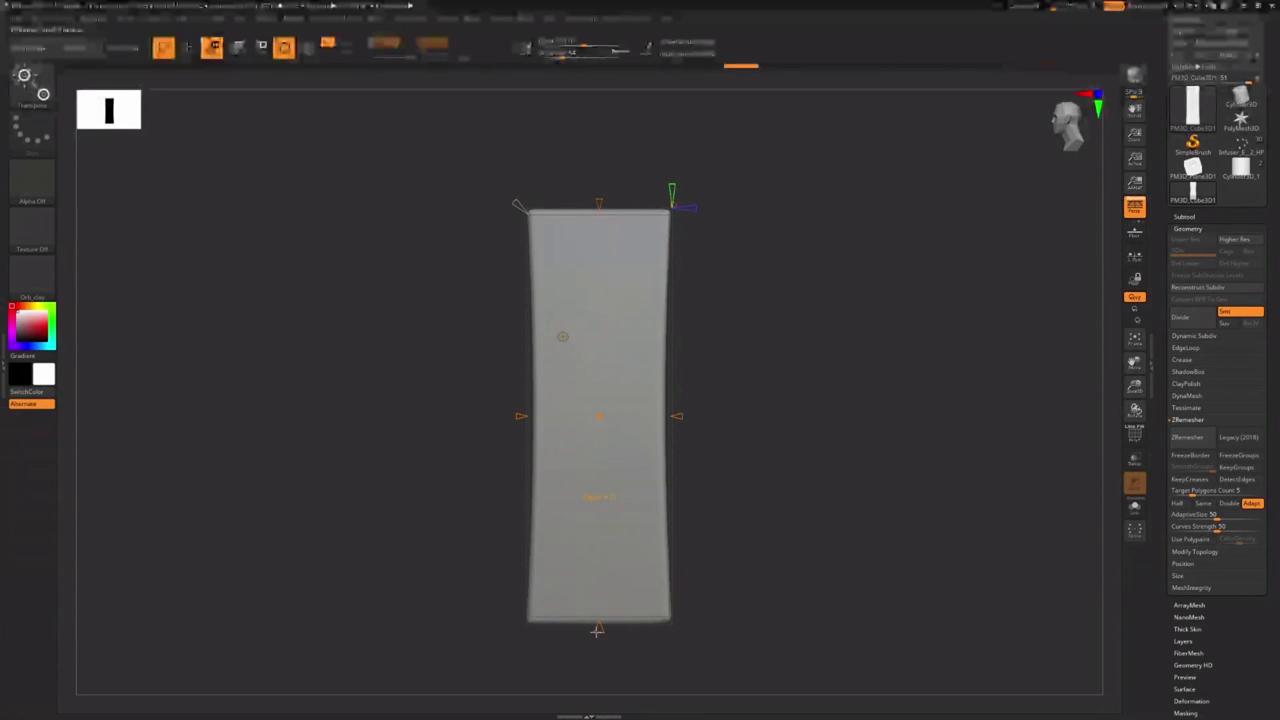
{"action": "left_click_drag", "start_coordinate": [597, 631], "coordinate": [598, 633]}
{"action": "left_click_drag", "start_coordinate": [599, 201], "coordinate": [596, 207]}
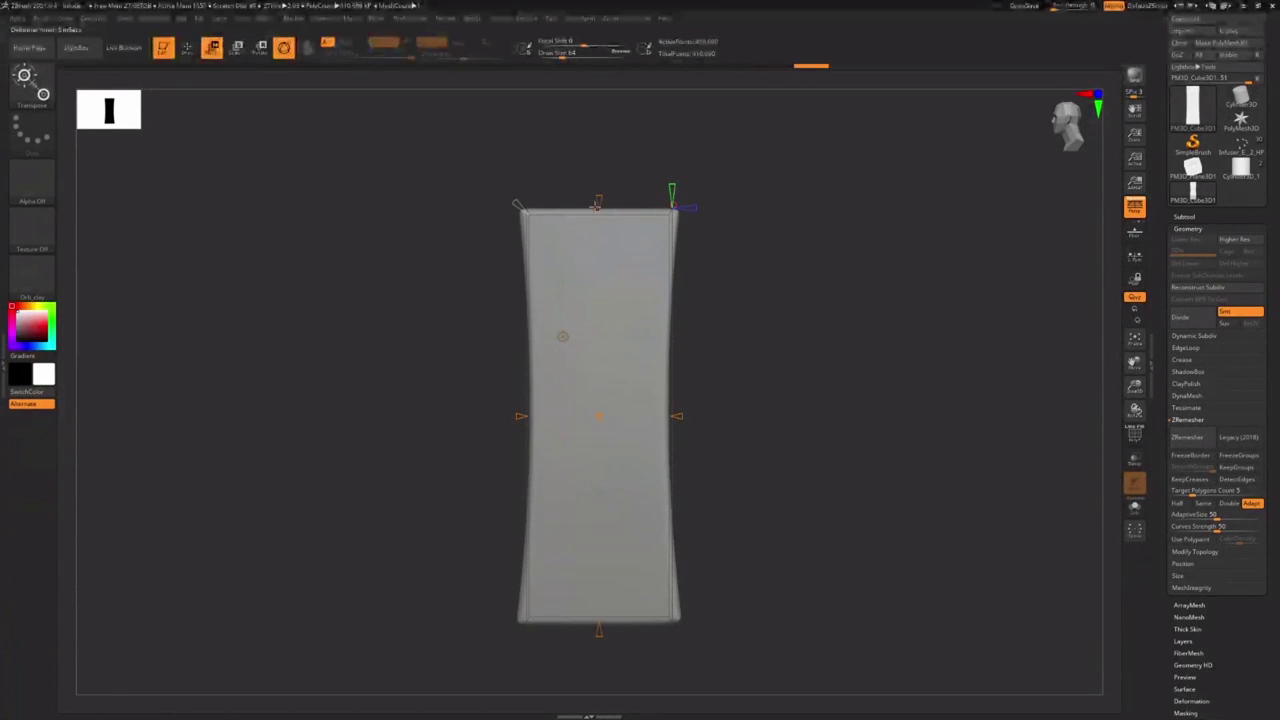
{"action": "left_click", "coordinate": [563, 336]}
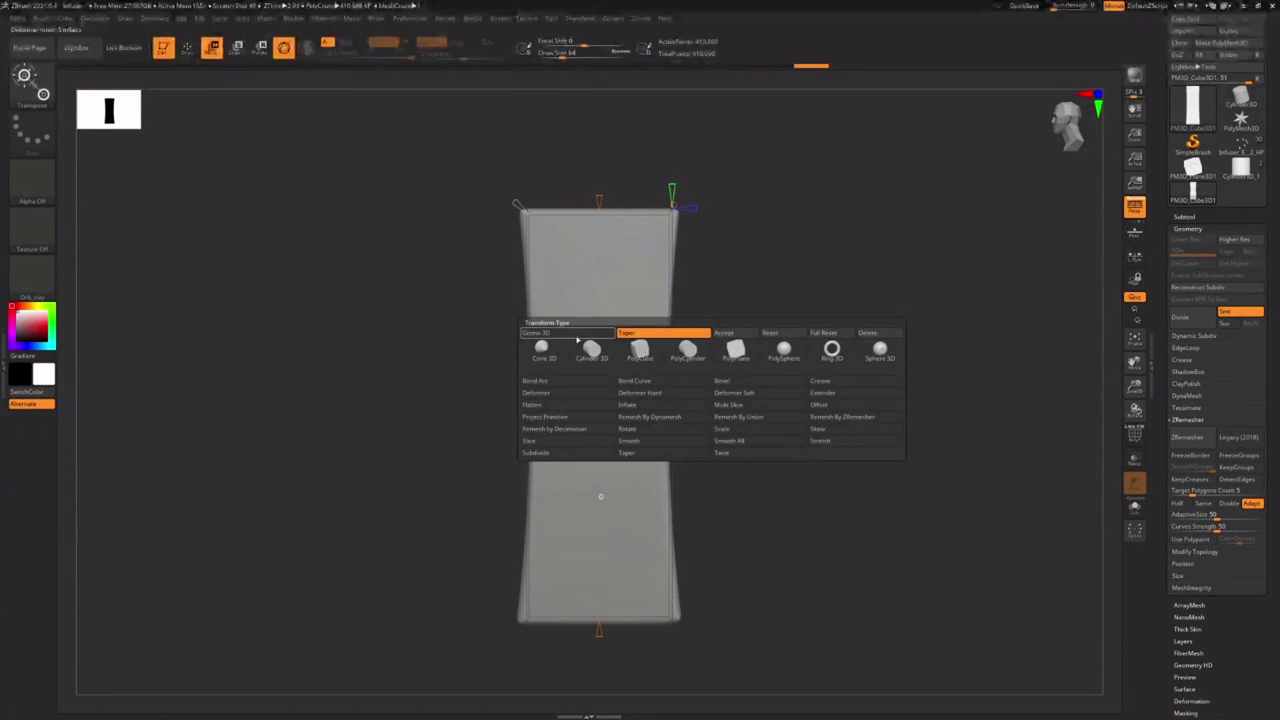
{"action": "left_click", "coordinate": [565, 333]}
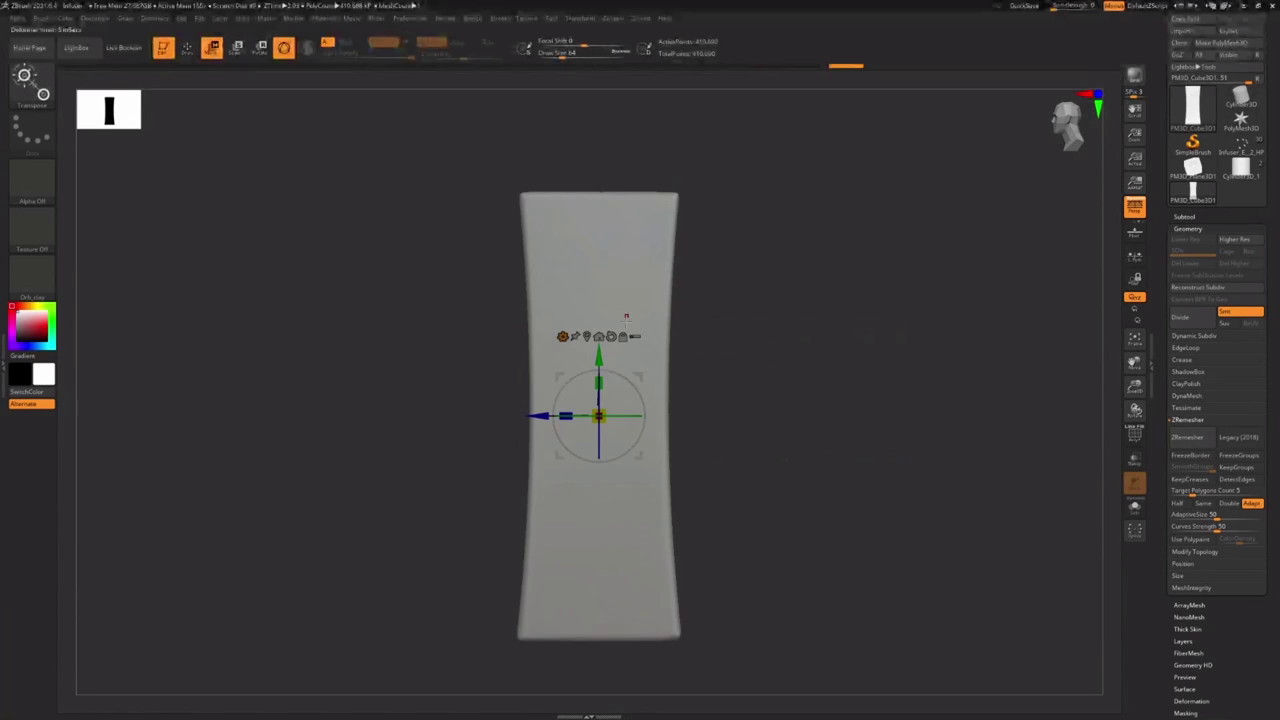
{"action": "left_click_drag", "start_coordinate": [626, 237], "coordinate": [660, 303]}
{"action": "left_click", "coordinate": [188, 48]}
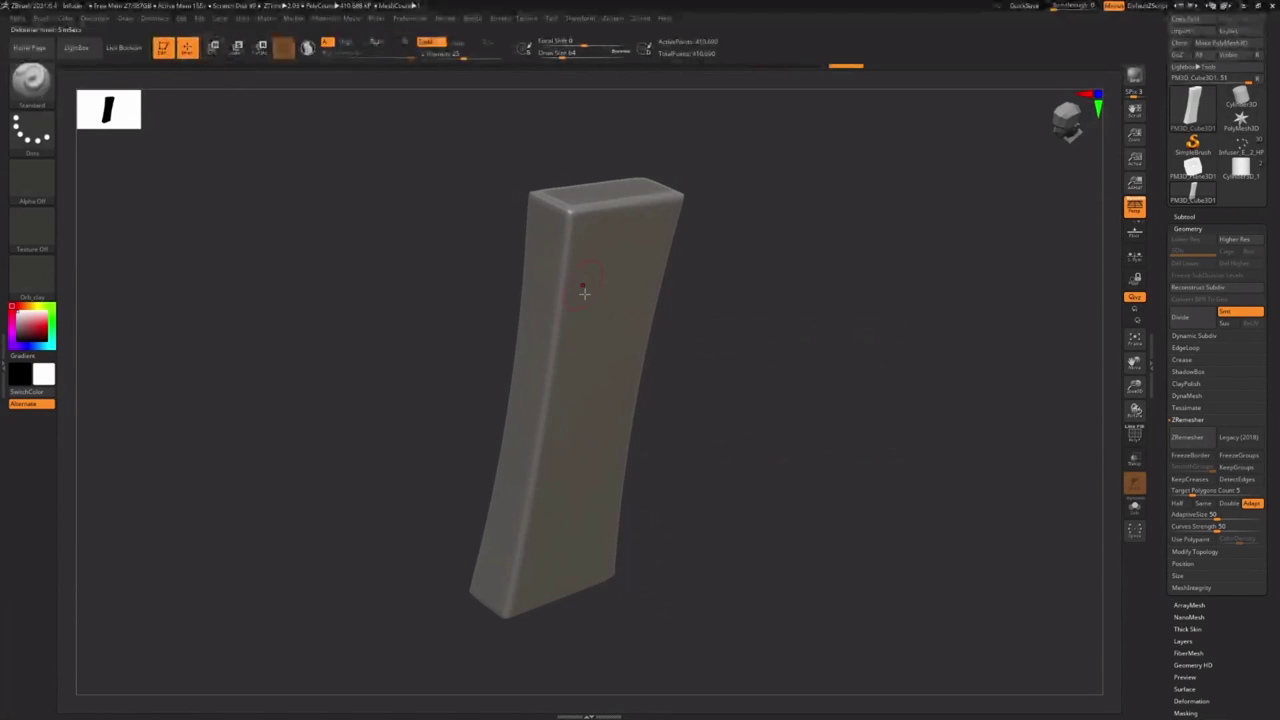
Lasso-mask the upper-left part of the plank, ending the mask in a diagonal edge below mid-height
{"action": "right_click_drag", "start_coordinate": [534, 264], "coordinate": [512, 219]}
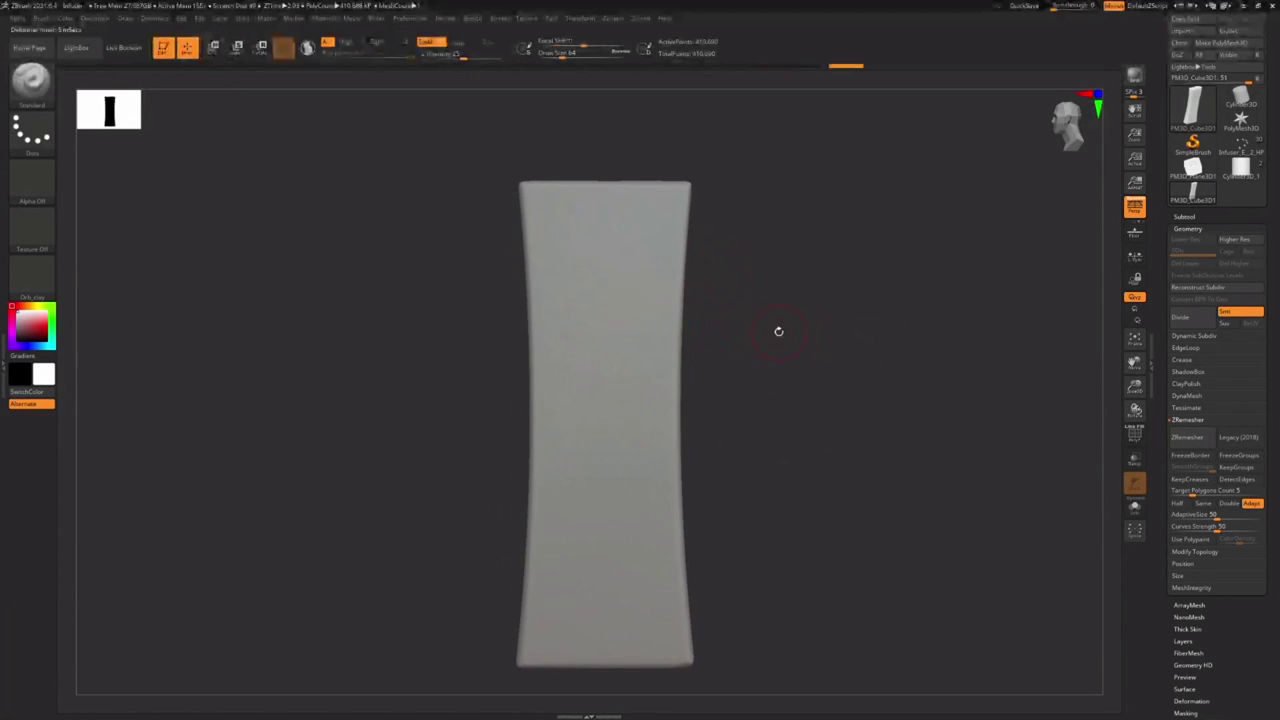
{"action": "right_click_drag", "start_coordinate": [777, 331], "coordinate": [742, 306], "text": "ctrl"}
{"action": "key", "text": "ctrl+shift"}
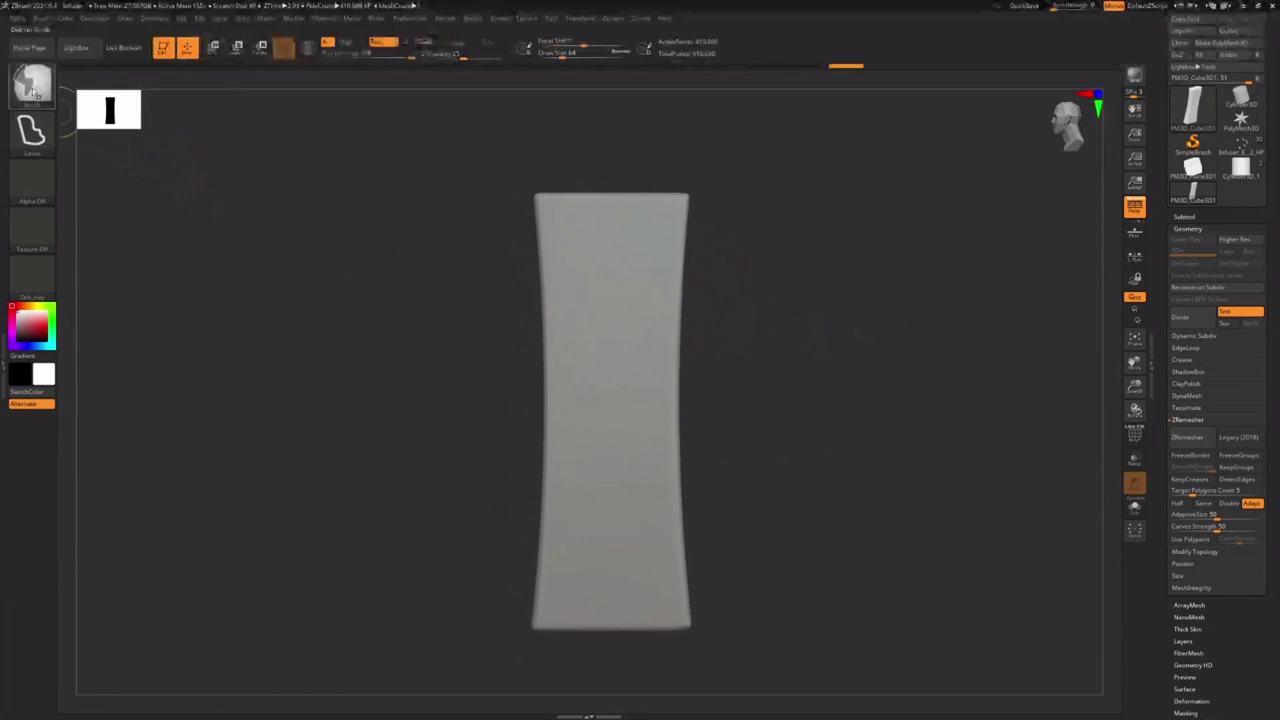
{"action": "mouse_move", "coordinate": [601, 150]}
{"action": "left_mouse_down", "text": "ctrl"}
{"action": "mouse_move", "coordinate": [561, 408]}
{"action": "mouse_move", "coordinate": [474, 266]}
{"action": "left_mouse_up", "text": "ctrl"}
{"action": "key", "text": "ctrl+z"}
{"action": "mouse_move", "coordinate": [599, 210]}
{"action": "left_mouse_down", "text": "ctrl+shift"}
{"action": "mouse_move", "coordinate": [603, 140]}
{"action": "mouse_move", "coordinate": [468, 150]}
{"action": "mouse_move", "coordinate": [605, 213]}
{"action": "left_mouse_up", "text": "ctrl+shift"}
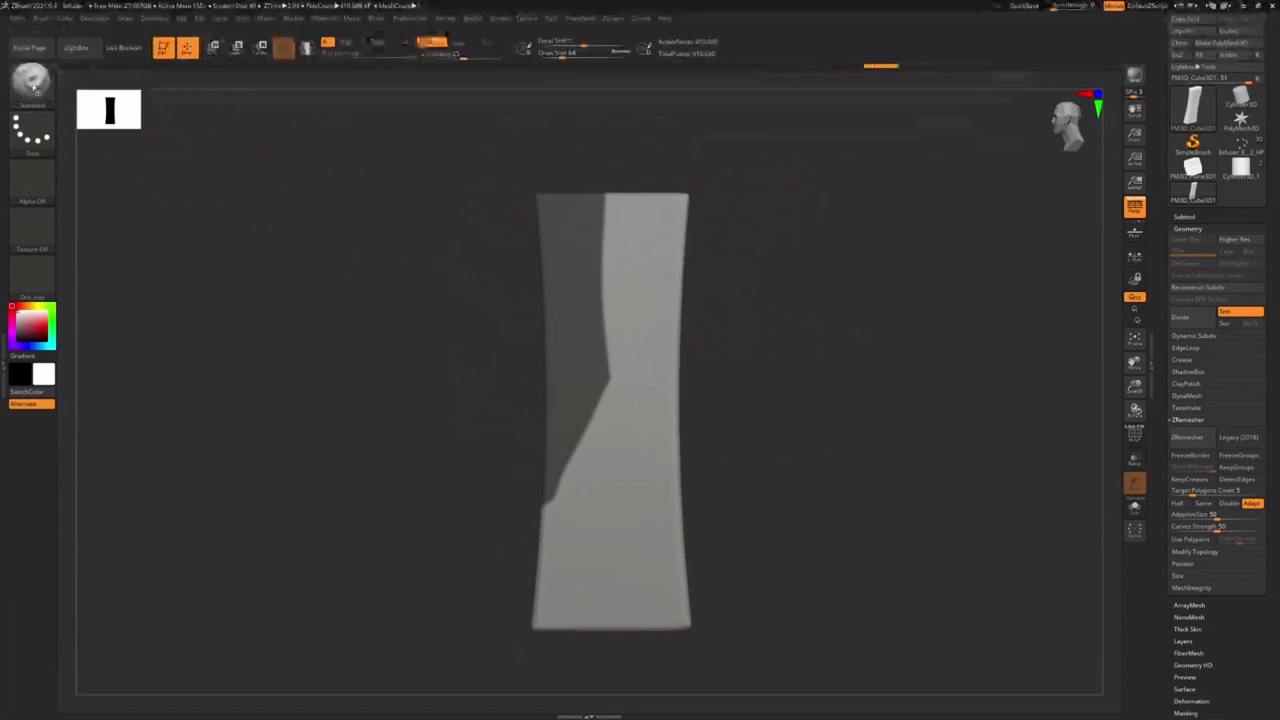
Invert the mask and raise the top of the exposed upper-left strip slightly with the Move brush
{"action": "left_click", "coordinate": [34, 88]}
{"action": "key", "text": "m"}
{"action": "left_click", "coordinate": [155, 289]}
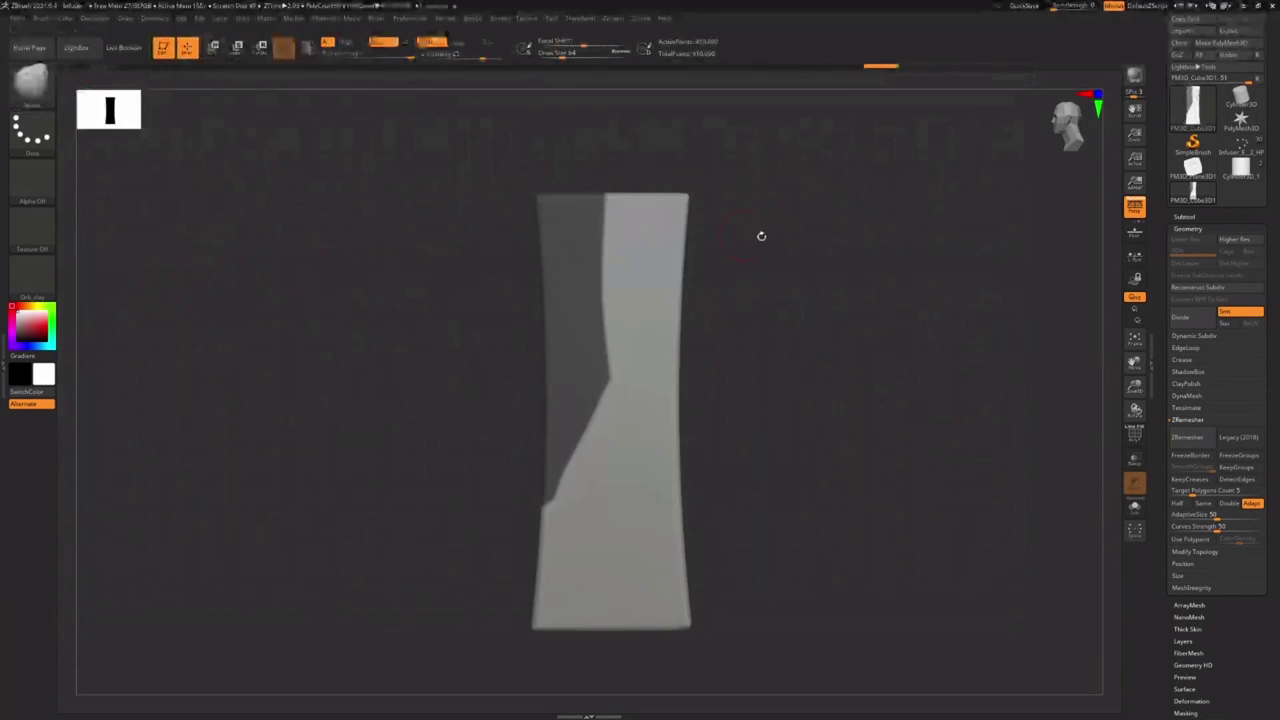
{"action": "left_click", "coordinate": [762, 236], "text": "ctrl"}
{"action": "key", "text": "s"}
{"action": "left_click_drag", "start_coordinate": [589, 252], "coordinate": [603, 252]}
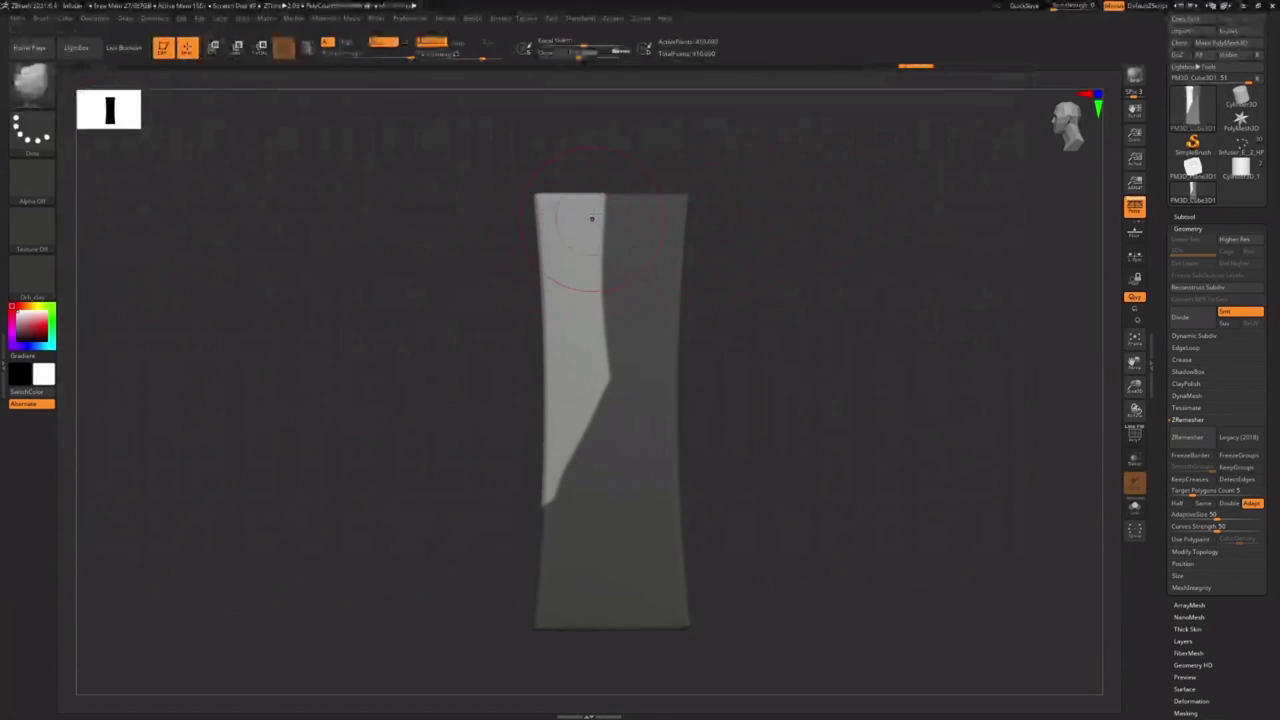
{"action": "right_click_drag", "start_coordinate": [596, 246], "coordinate": [597, 334], "text": "alt"}
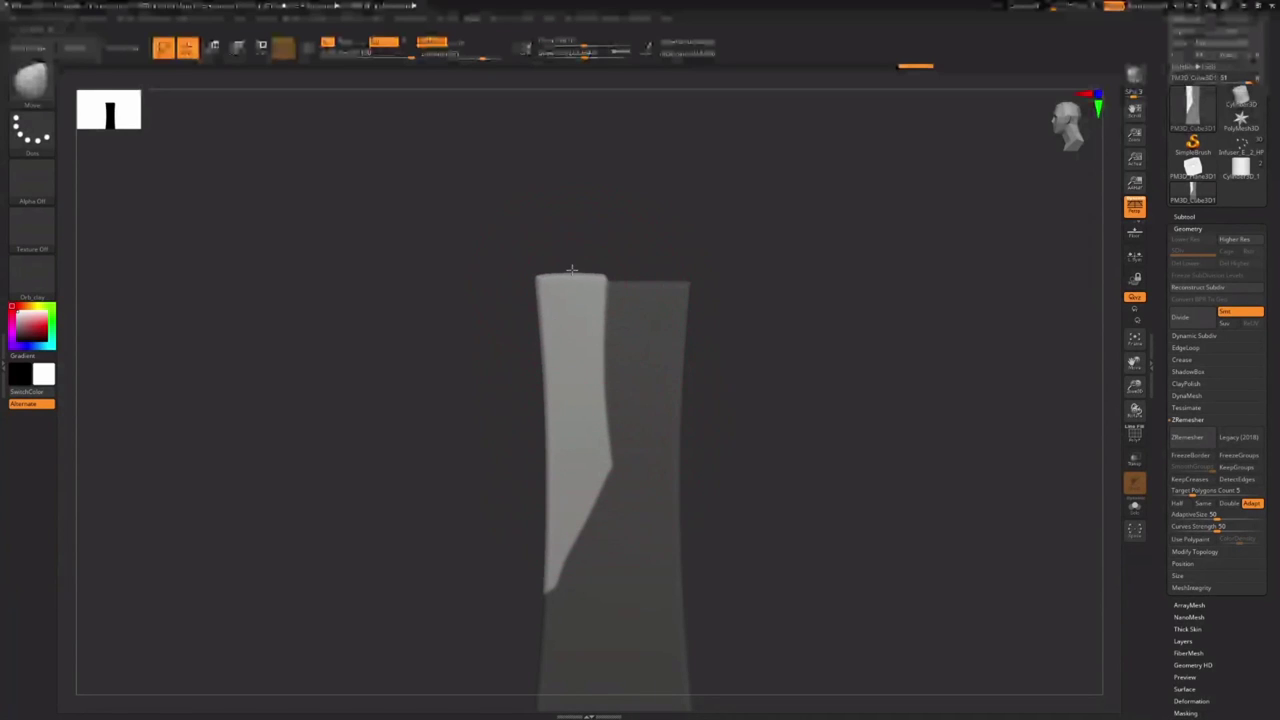
Resize the Move brush and pull the strip's inner edge slightly away from the masked half to form a split
{"action": "mouse_move", "coordinate": [571, 271]}
{"action": "right_mouse_down"}
{"action": "mouse_move", "coordinate": [584, 337]}
{"action": "mouse_move", "coordinate": [592, 320]}
{"action": "right_mouse_up"}
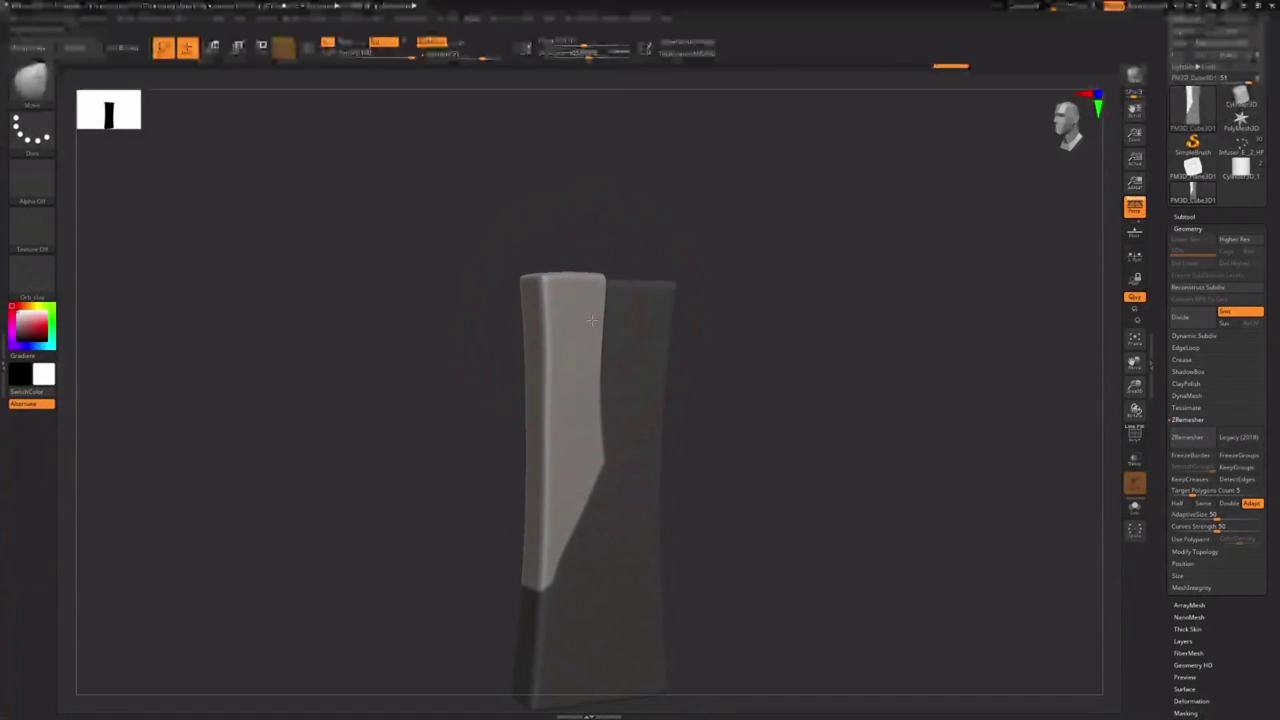
{"action": "right_click_drag", "start_coordinate": [597, 423], "coordinate": [646, 428]}
{"action": "right_click_drag", "start_coordinate": [646, 428], "coordinate": [655, 409], "text": "ctrl"}
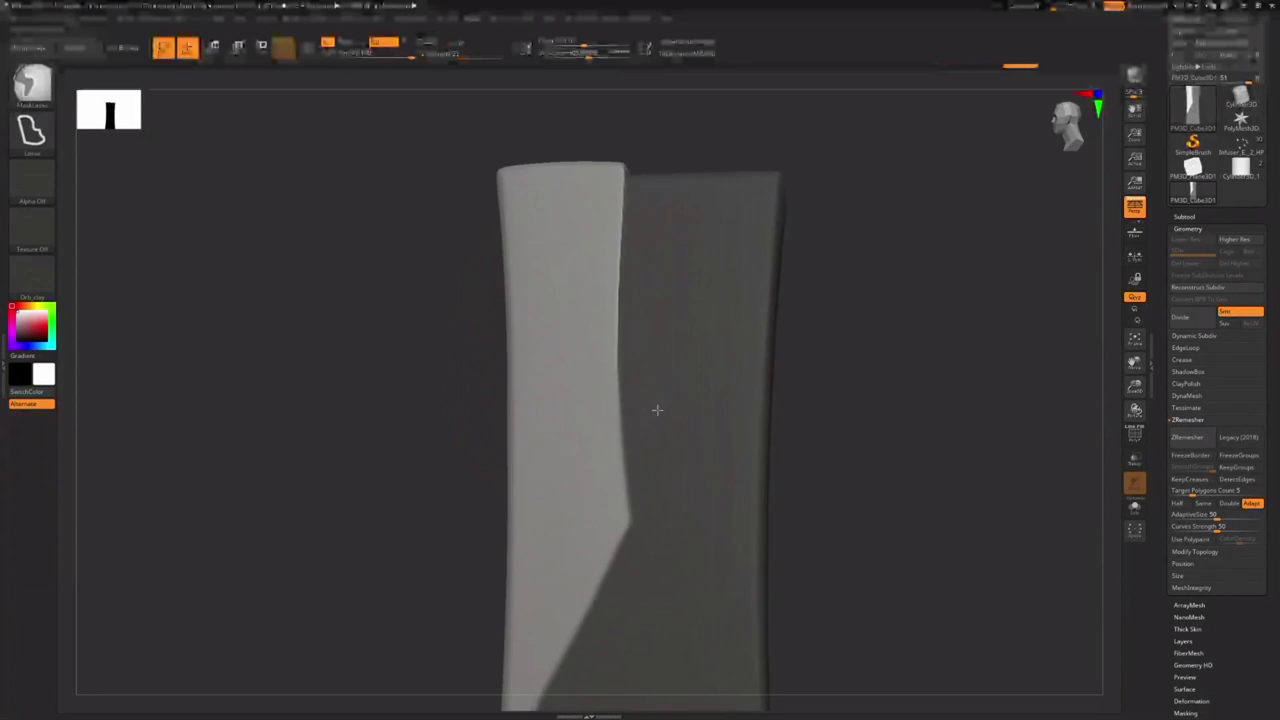
{"action": "key", "text": "s"}
{"action": "mouse_move", "coordinate": [620, 308]}
{"action": "left_mouse_down"}
{"action": "mouse_move", "coordinate": [602, 312]}
{"action": "mouse_move", "coordinate": [607, 298]}
{"action": "left_mouse_up"}
{"action": "key", "text": "s"}
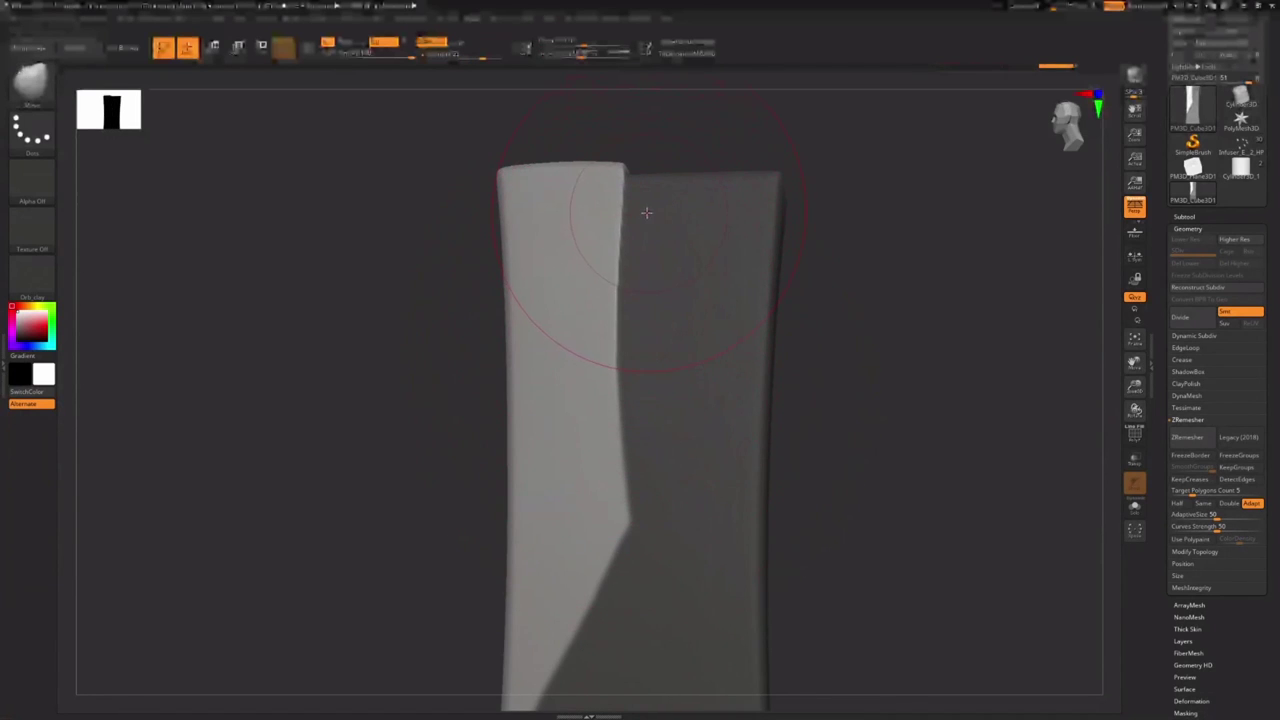
{"action": "key", "text": "s"}
{"action": "left_click_drag", "start_coordinate": [617, 285], "coordinate": [613, 285]}
{"action": "left_click_drag", "start_coordinate": [623, 252], "coordinate": [615, 250]}
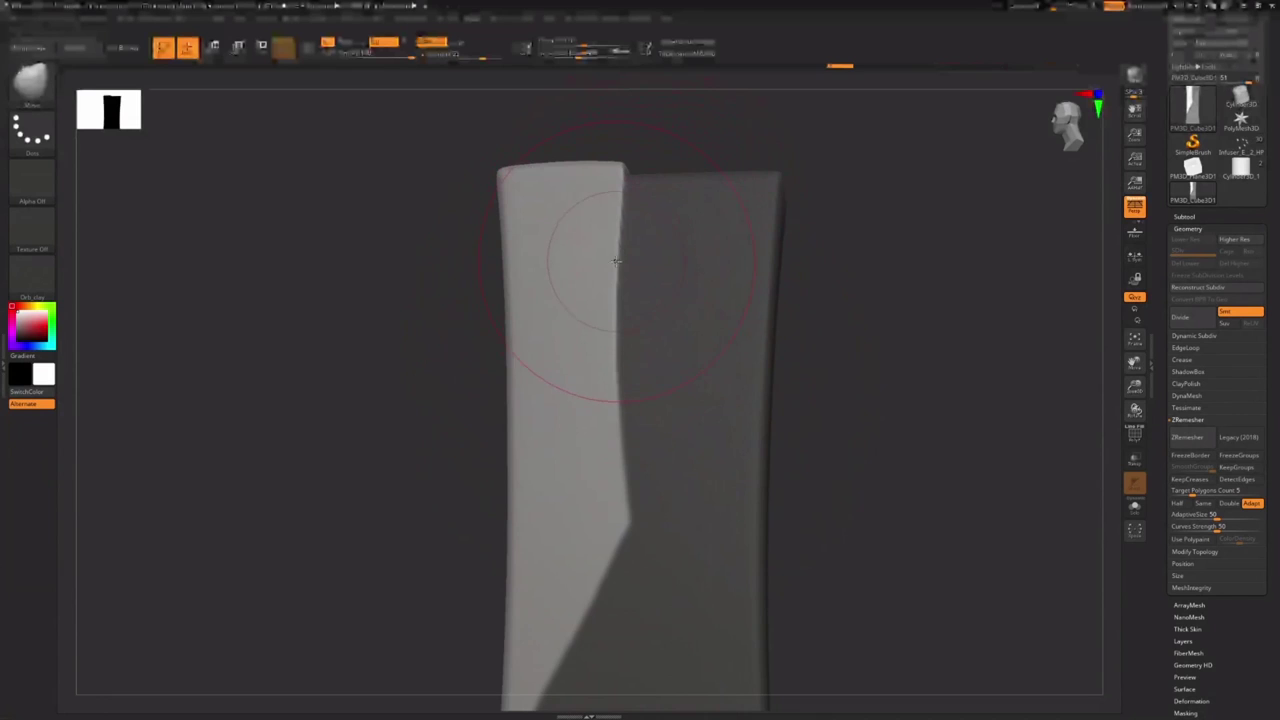
{"action": "right_click_drag", "start_coordinate": [615, 258], "coordinate": [633, 256]}
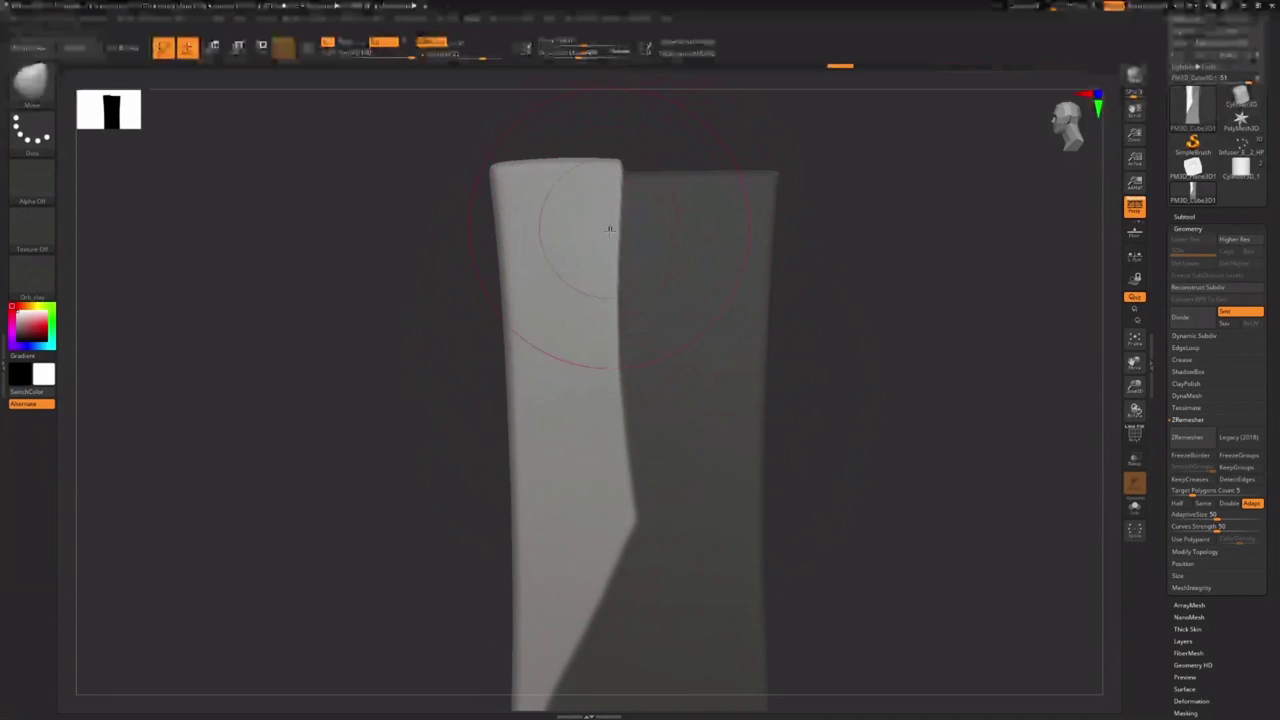
{"action": "left_click_drag", "start_coordinate": [615, 230], "coordinate": [614, 240]}
Clear the mask from the plank to expose the split at its upper end
{"action": "left_click_drag", "start_coordinate": [814, 242], "coordinate": [817, 303], "text": "ctrl"}
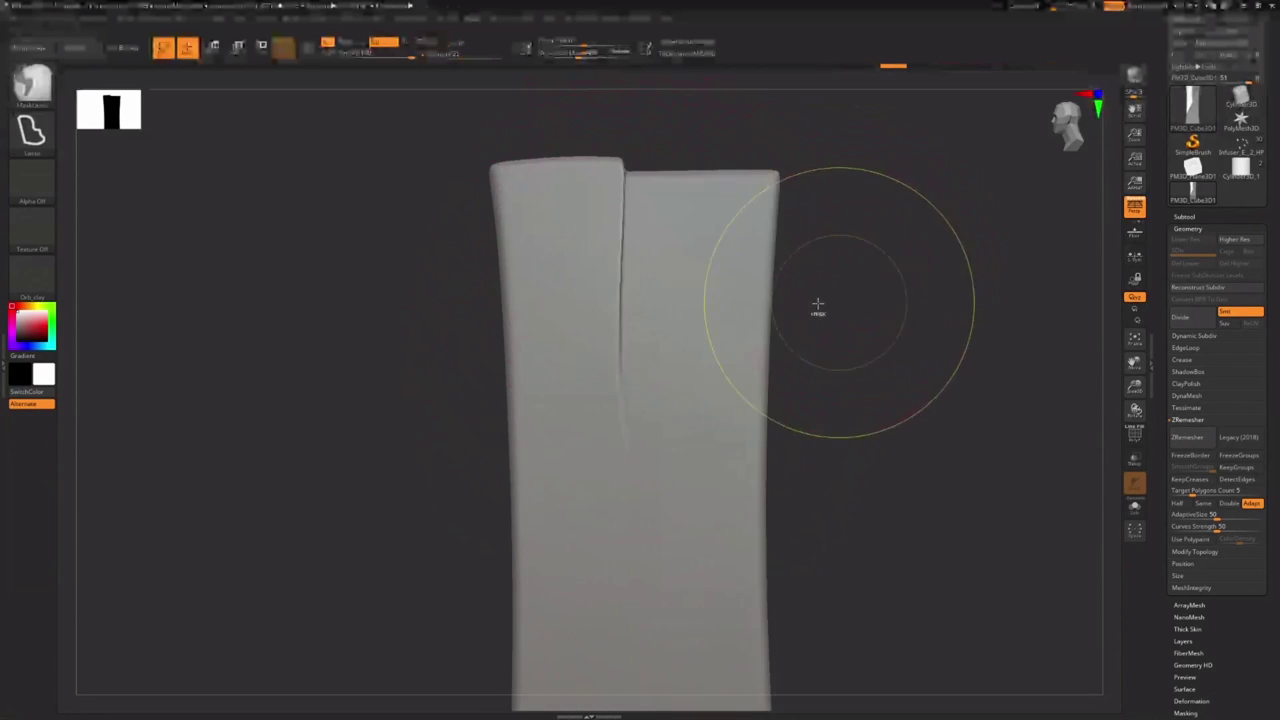
{"action": "right_click_drag", "start_coordinate": [817, 303], "coordinate": [750, 288], "text": "ctrl"}
{"action": "mouse_move", "coordinate": [655, 250]}
{"action": "right_mouse_down", "text": "alt"}
{"action": "mouse_move", "coordinate": [695, 272]}
{"action": "mouse_move", "coordinate": [838, 268]}
{"action": "right_mouse_up", "text": "alt"}
{"action": "key", "text": "ctrl+z"}
{"action": "left_click_drag", "start_coordinate": [854, 277], "coordinate": [816, 296], "text": "ctrl"}
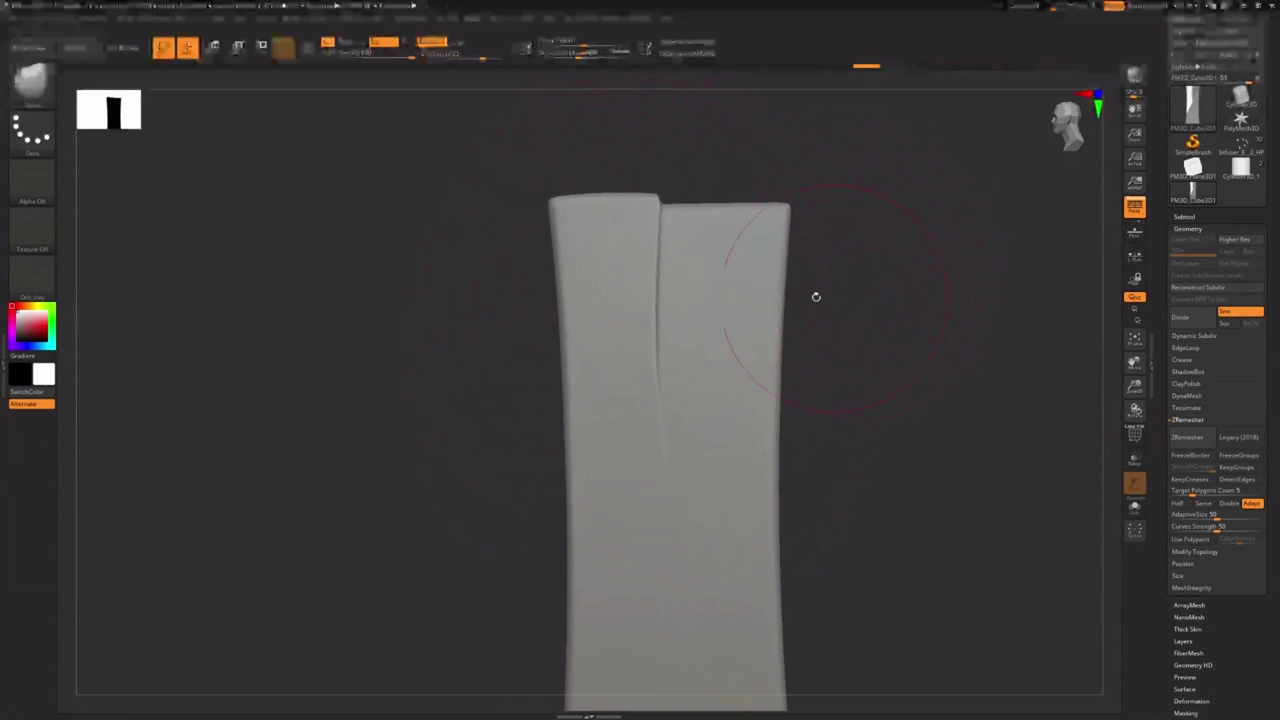
Lasso-mask the lower-right part of the plank, ending the mask in a diagonal edge near mid-height
{"action": "right_click_drag", "start_coordinate": [778, 273], "coordinate": [679, 243], "text": "ctrl"}
{"action": "right_click_drag", "start_coordinate": [737, 283], "coordinate": [630, 328], "text": "alt"}
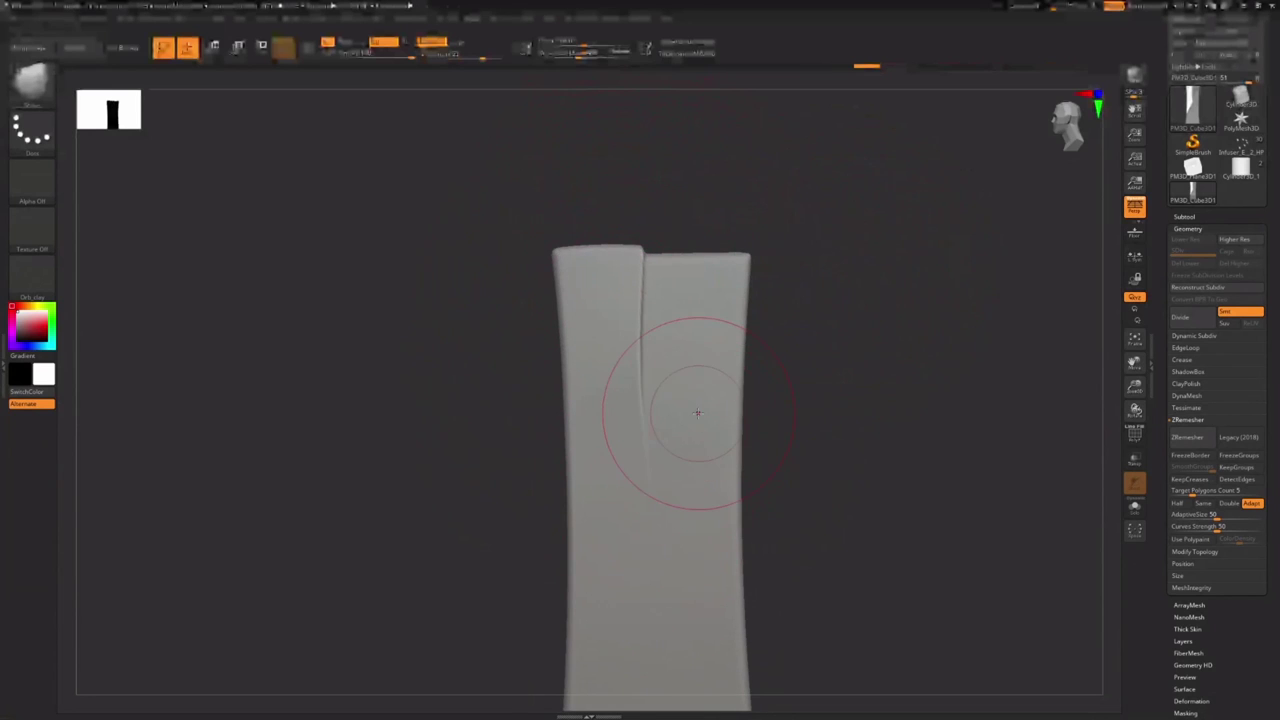
{"action": "key", "text": "s"}
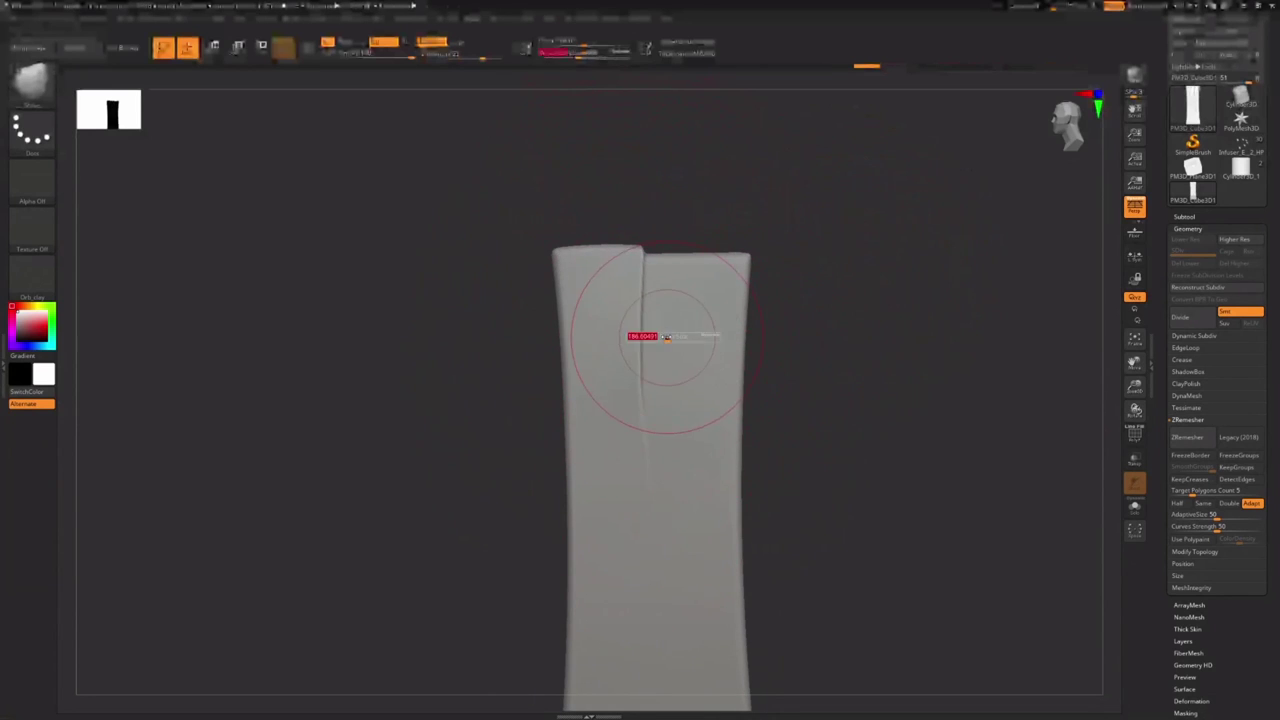
{"action": "left_click_drag", "start_coordinate": [671, 336], "coordinate": [665, 336]}
{"action": "right_click_drag", "start_coordinate": [665, 336], "coordinate": [698, 325]}
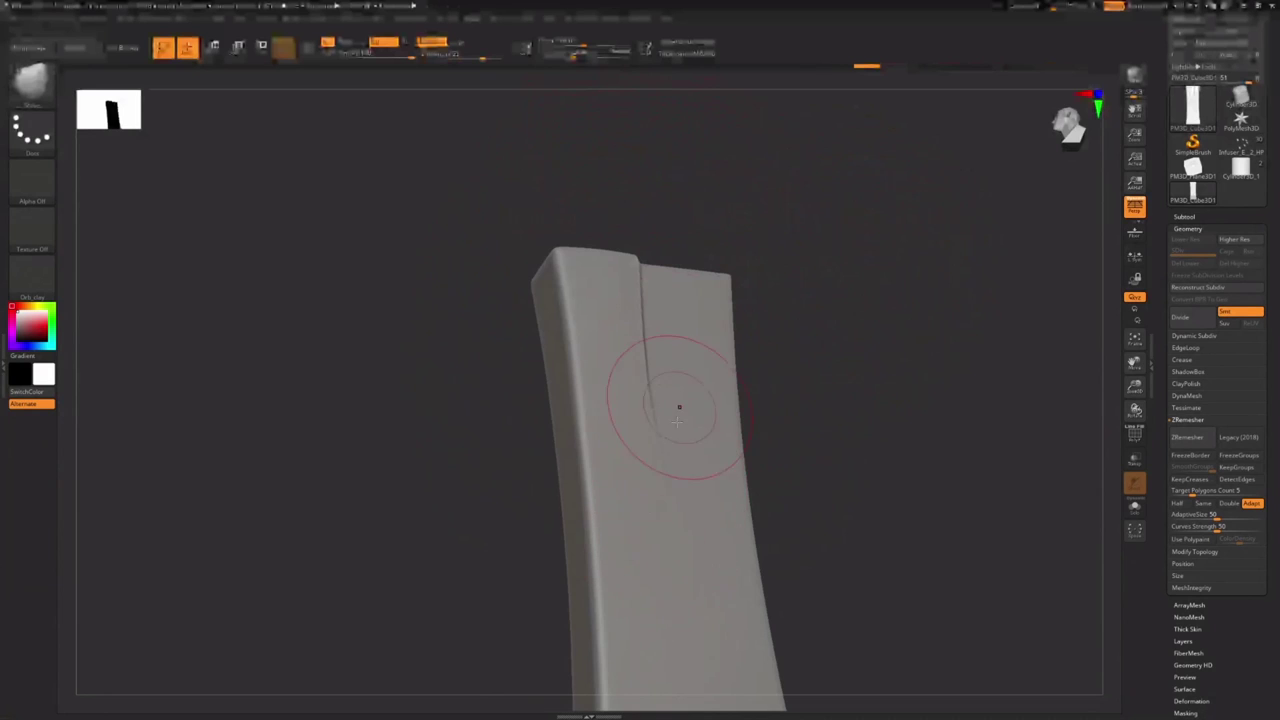
{"action": "right_click_drag", "start_coordinate": [673, 511], "coordinate": [669, 503]}
{"action": "mouse_move", "coordinate": [737, 448]}
{"action": "right_mouse_down", "text": "ctrl"}
{"action": "mouse_move", "coordinate": [700, 506]}
{"action": "mouse_move", "coordinate": [666, 351]}
{"action": "right_mouse_up", "text": "ctrl"}
{"action": "mouse_move", "coordinate": [664, 588]}
{"action": "left_mouse_down", "text": "ctrl"}
{"action": "mouse_move", "coordinate": [709, 319]}
{"action": "mouse_move", "coordinate": [769, 480]}
{"action": "mouse_move", "coordinate": [774, 588]}
{"action": "left_mouse_up", "text": "ctrl"}
Open the masking options, invert the mask and shift the exposed lower-right piece slightly with the Move brush
{"action": "scroll", "coordinate": [1158, 500], "scroll_direction": "down", "scroll_amount": 5}
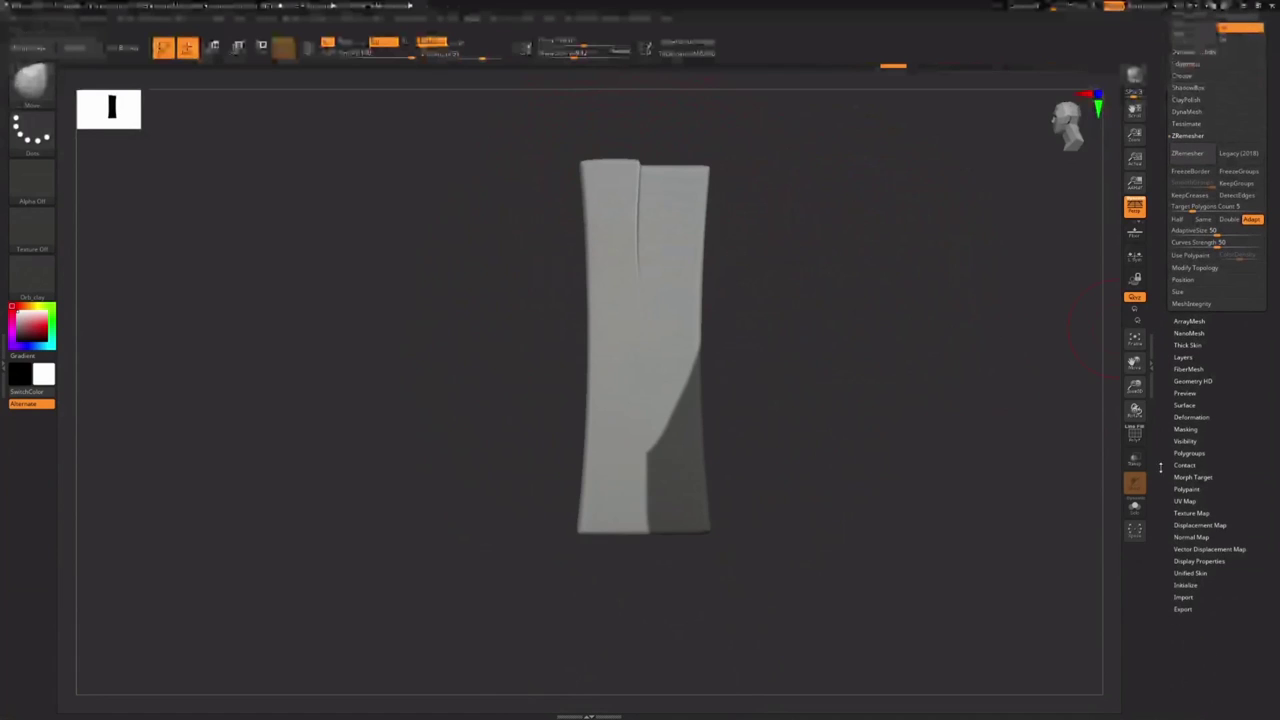
{"action": "left_click", "coordinate": [1186, 429]}
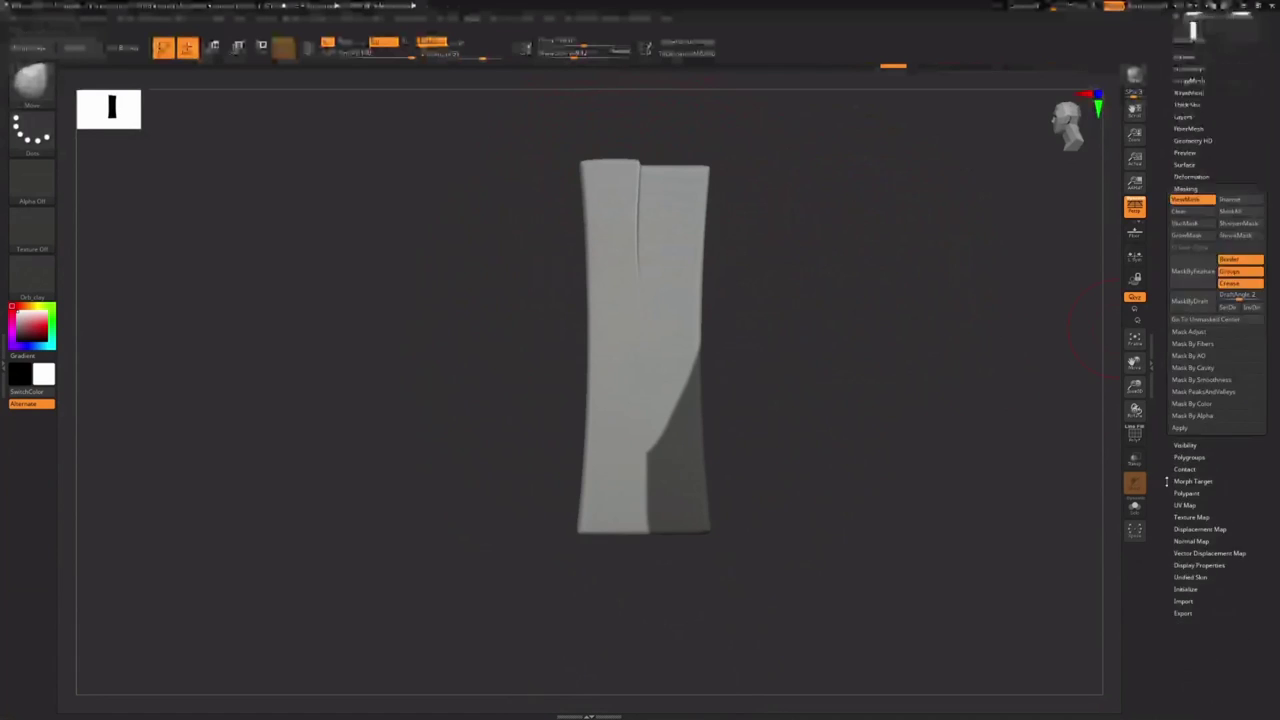
{"action": "left_click_drag", "start_coordinate": [958, 396], "coordinate": [729, 442]}
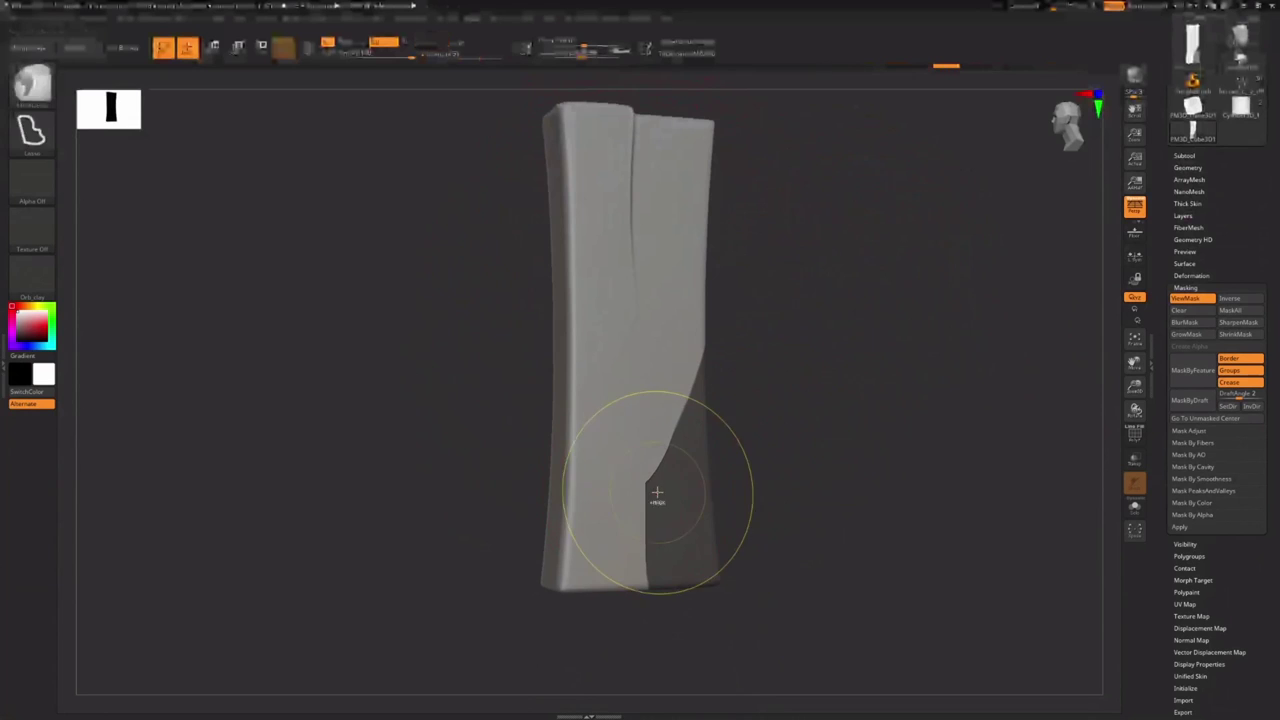
{"action": "key", "text": "ctrl+i"}
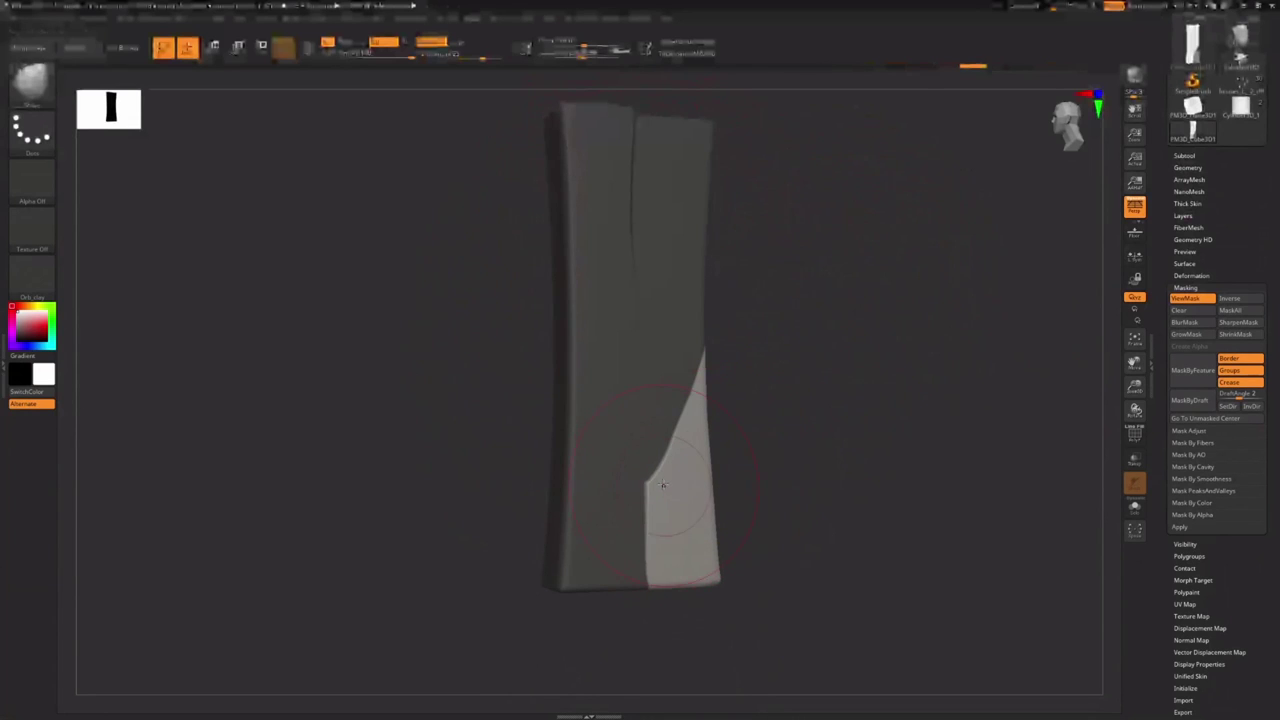
{"action": "right_click_drag", "start_coordinate": [663, 485], "coordinate": [657, 489], "text": "shift"}
Clear the mask to review the lower-right split, and restore it with the lower-right piece exposed
{"action": "left_click", "coordinate": [836, 456], "text": "ctrl"}
{"action": "right_click_drag", "start_coordinate": [836, 456], "coordinate": [724, 440], "text": "ctrl"}
{"action": "left_click_drag", "start_coordinate": [728, 440], "coordinate": [868, 495], "text": "ctrl"}
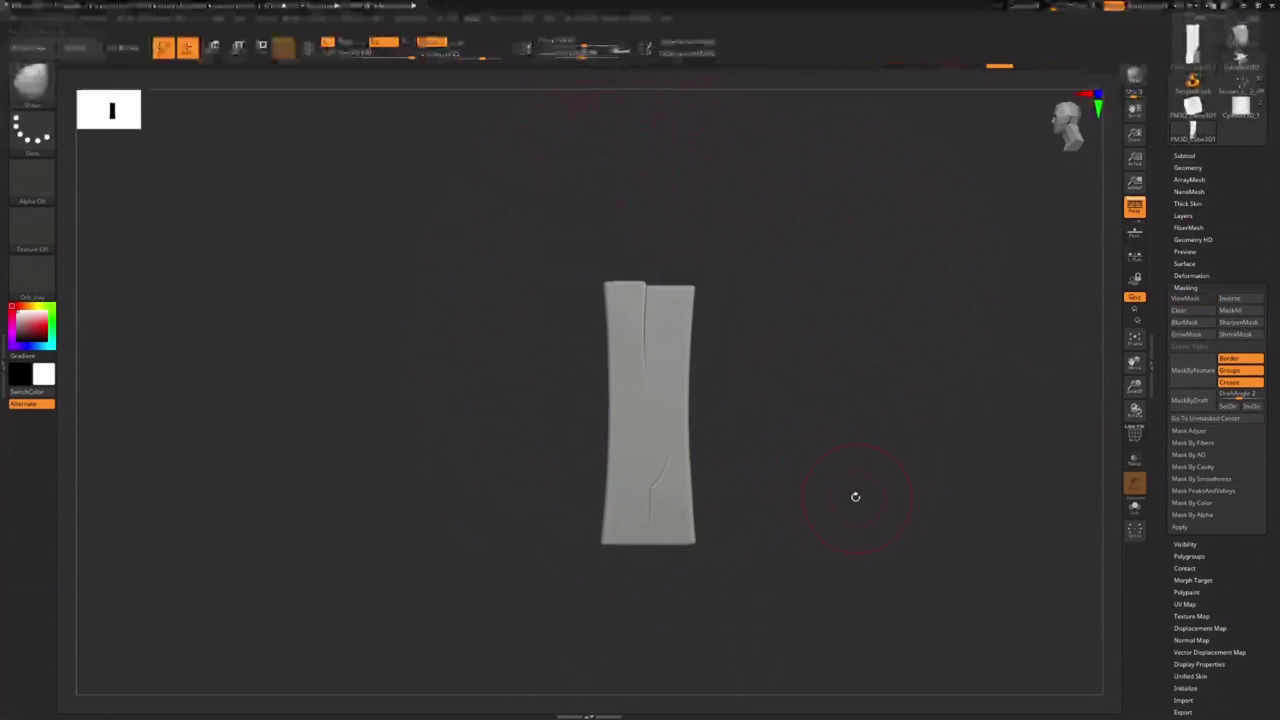
{"action": "key", "text": "ctrl+z"}
{"action": "right_click_drag", "start_coordinate": [731, 421], "coordinate": [774, 414], "text": "ctrl"}
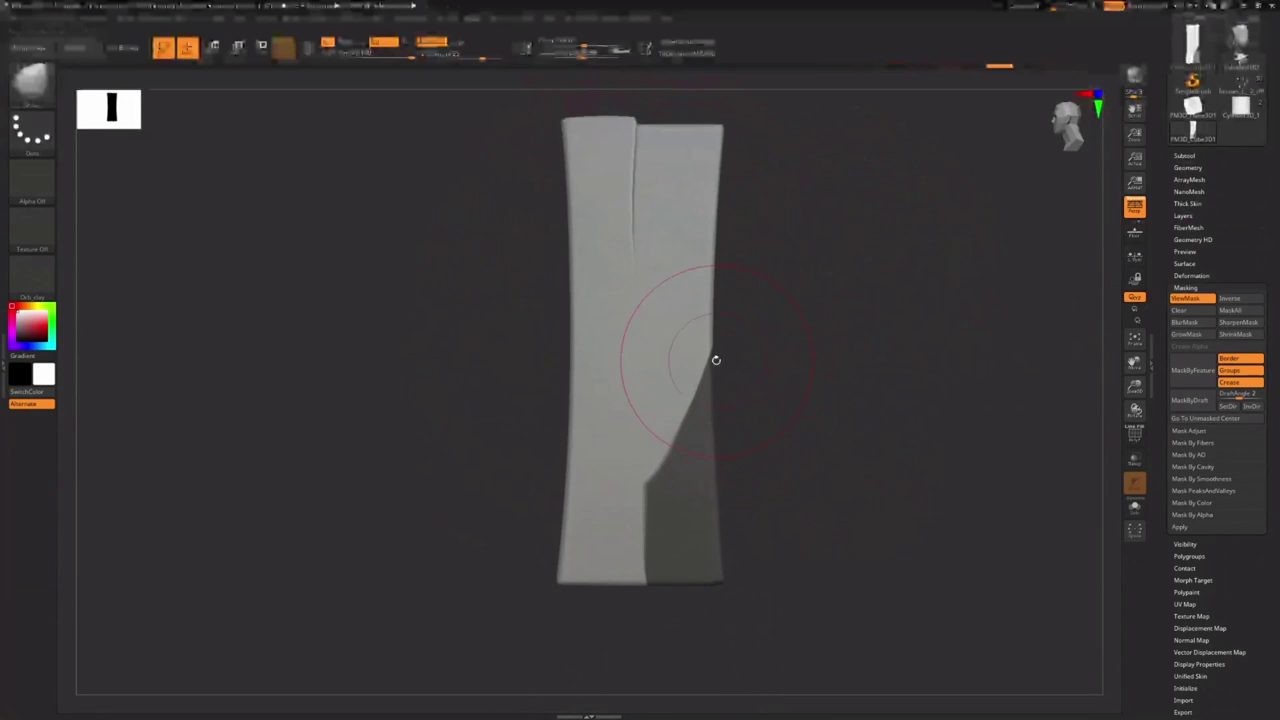
{"action": "left_click", "coordinate": [716, 360], "text": "ctrl"}
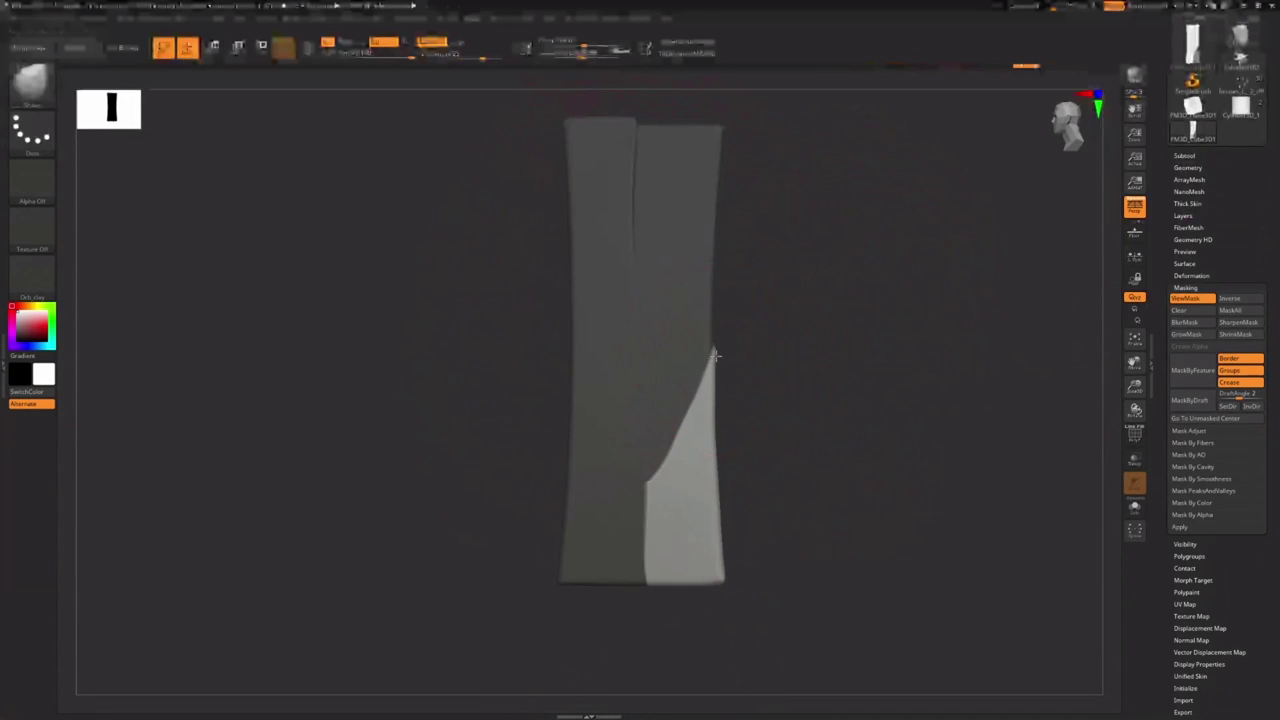
Pull the exposed lower-right piece slightly outward with the Move brush and clear the mask
{"action": "left_click_drag", "start_coordinate": [760, 471], "coordinate": [655, 476]}
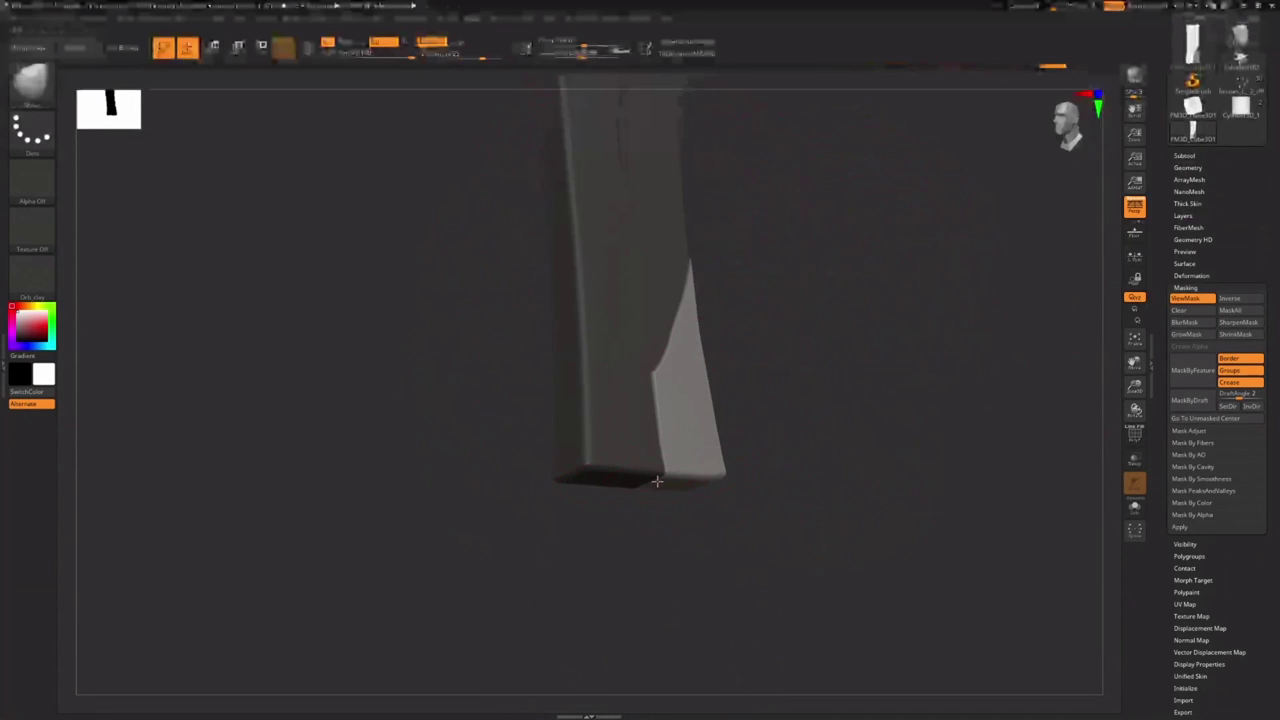
{"action": "right_click_drag", "start_coordinate": [747, 481], "coordinate": [716, 440], "text": "ctrl"}
{"action": "left_click_drag", "start_coordinate": [720, 440], "coordinate": [826, 420], "text": "shift"}
{"action": "right_click_drag", "start_coordinate": [828, 422], "coordinate": [719, 380], "text": "ctrl"}
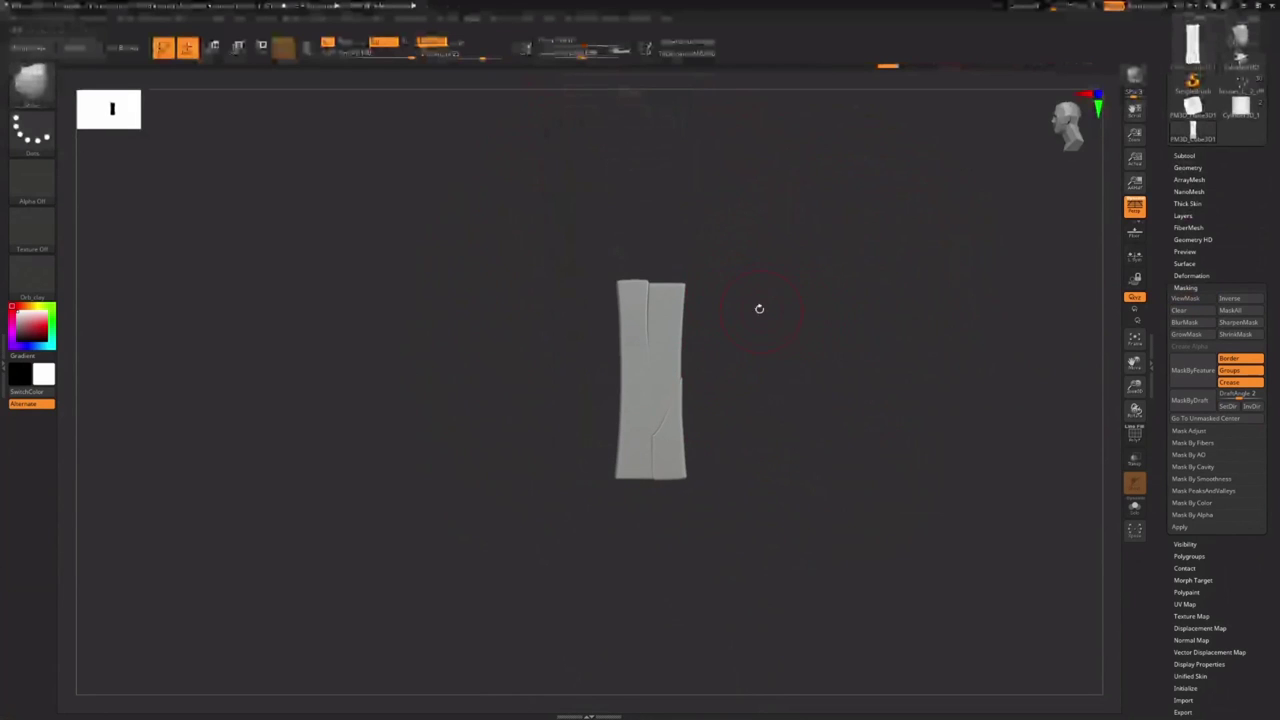
Lasso-mask a narrow strip at the plank's upper-right corner with a slanted inner edge, and invert the mask
{"action": "mouse_move", "coordinate": [726, 307]}
{"action": "right_mouse_down", "text": "ctrl"}
{"action": "mouse_move", "coordinate": [774, 323]}
{"action": "mouse_move", "coordinate": [714, 394]}
{"action": "mouse_move", "coordinate": [712, 449]}
{"action": "right_mouse_up", "text": "ctrl"}
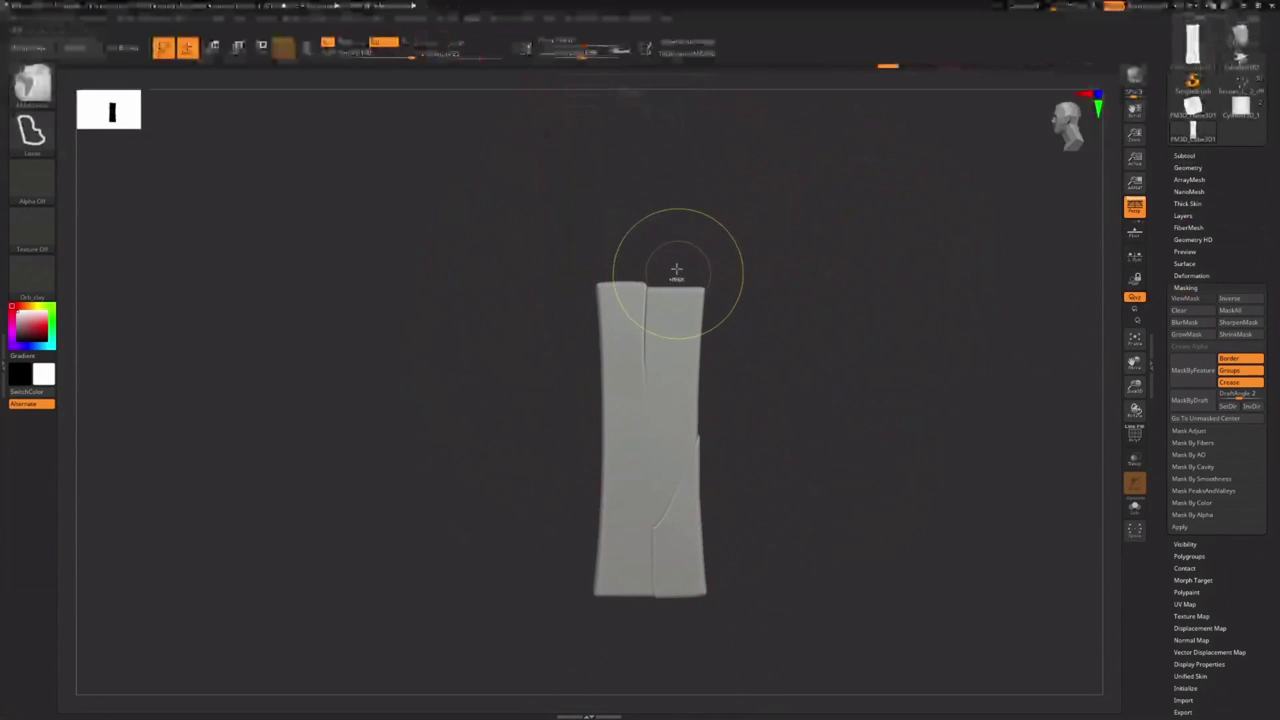
{"action": "mouse_move", "coordinate": [676, 262]}
{"action": "left_mouse_down", "text": "ctrl"}
{"action": "mouse_move", "coordinate": [698, 432]}
{"action": "mouse_move", "coordinate": [740, 286]}
{"action": "mouse_move", "coordinate": [665, 278]}
{"action": "mouse_move", "coordinate": [678, 394]}
{"action": "mouse_move", "coordinate": [743, 280]}
{"action": "left_mouse_up", "text": "ctrl"}
{"action": "key", "text": "ctrl+z"}
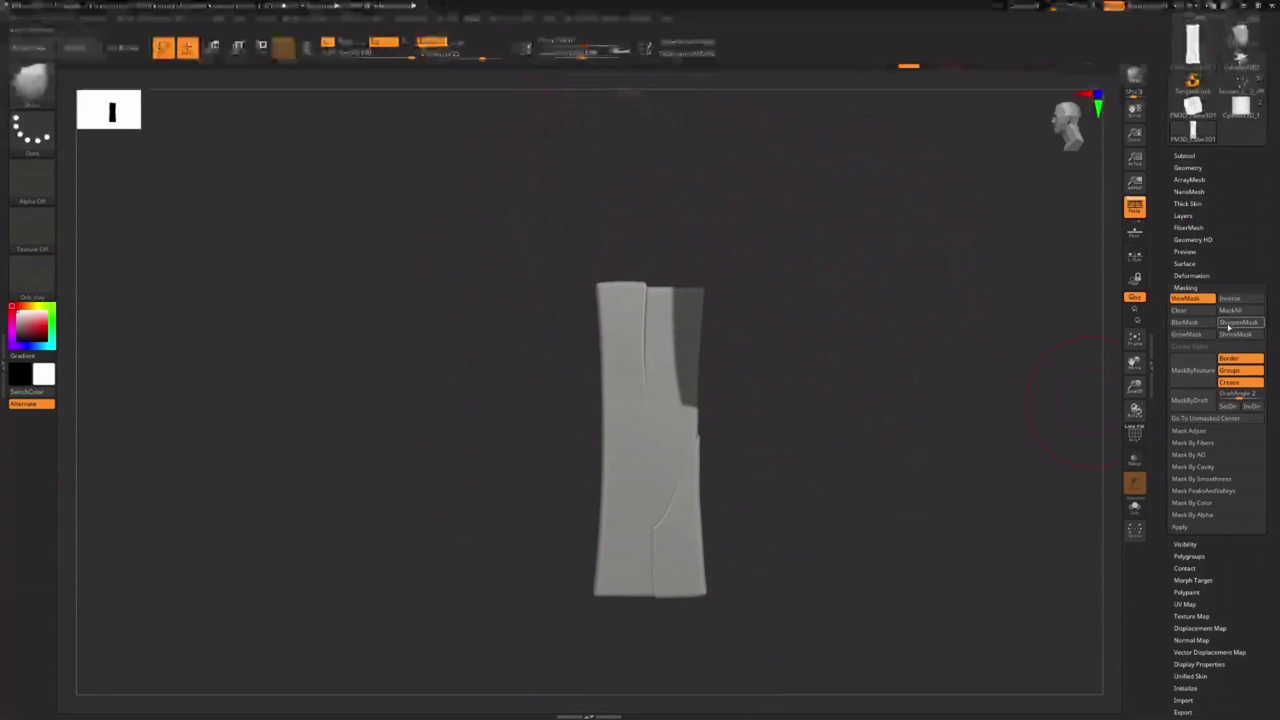
{"action": "left_click", "coordinate": [746, 266], "text": "ctrl"}
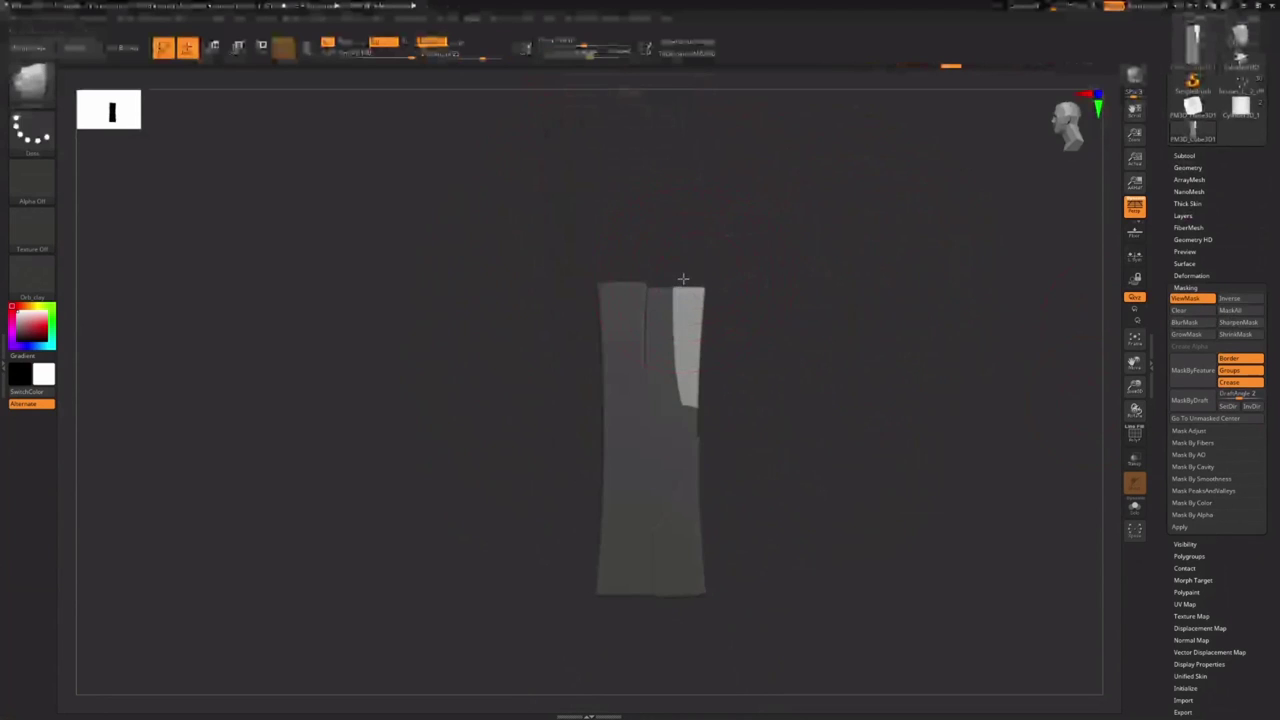
Reshape the top and inner edge of the exposed upper-right strip with the Move brush, and clear the mask
{"action": "mouse_move", "coordinate": [683, 271]}
{"action": "left_mouse_down", "text": "alt"}
{"action": "mouse_move", "coordinate": [709, 209]}
{"action": "mouse_move", "coordinate": [683, 290]}
{"action": "left_mouse_up", "text": "alt"}
{"action": "left_click_drag", "start_coordinate": [677, 446], "coordinate": [683, 451]}
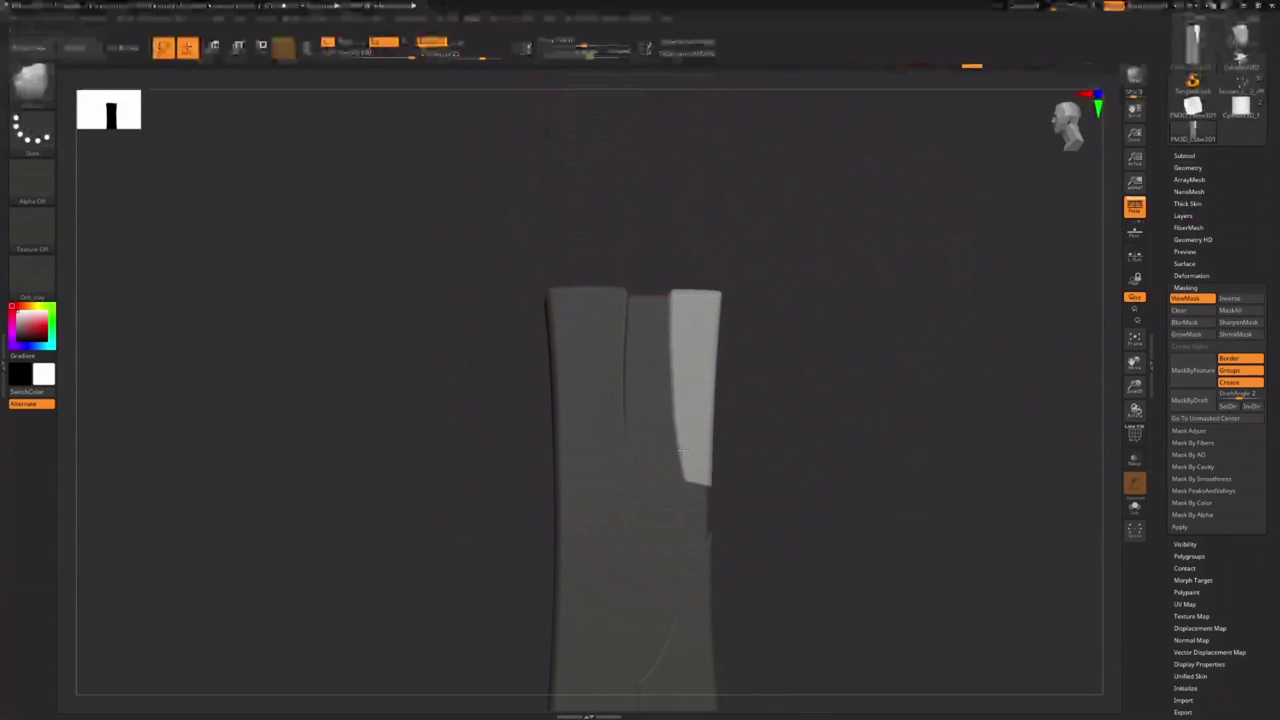
{"action": "left_click_drag", "start_coordinate": [787, 438], "coordinate": [776, 455], "text": "ctrl"}
Lasso-mask a narrow strip along the plank's left edge from mid-height to the bottom, and invert the mask
{"action": "mouse_move", "coordinate": [767, 459]}
{"action": "right_mouse_down", "text": "alt"}
{"action": "mouse_move", "coordinate": [734, 434]}
{"action": "mouse_move", "coordinate": [717, 382]}
{"action": "right_mouse_up", "text": "alt"}
{"action": "right_click_drag", "start_coordinate": [717, 382], "coordinate": [708, 450], "text": "ctrl"}
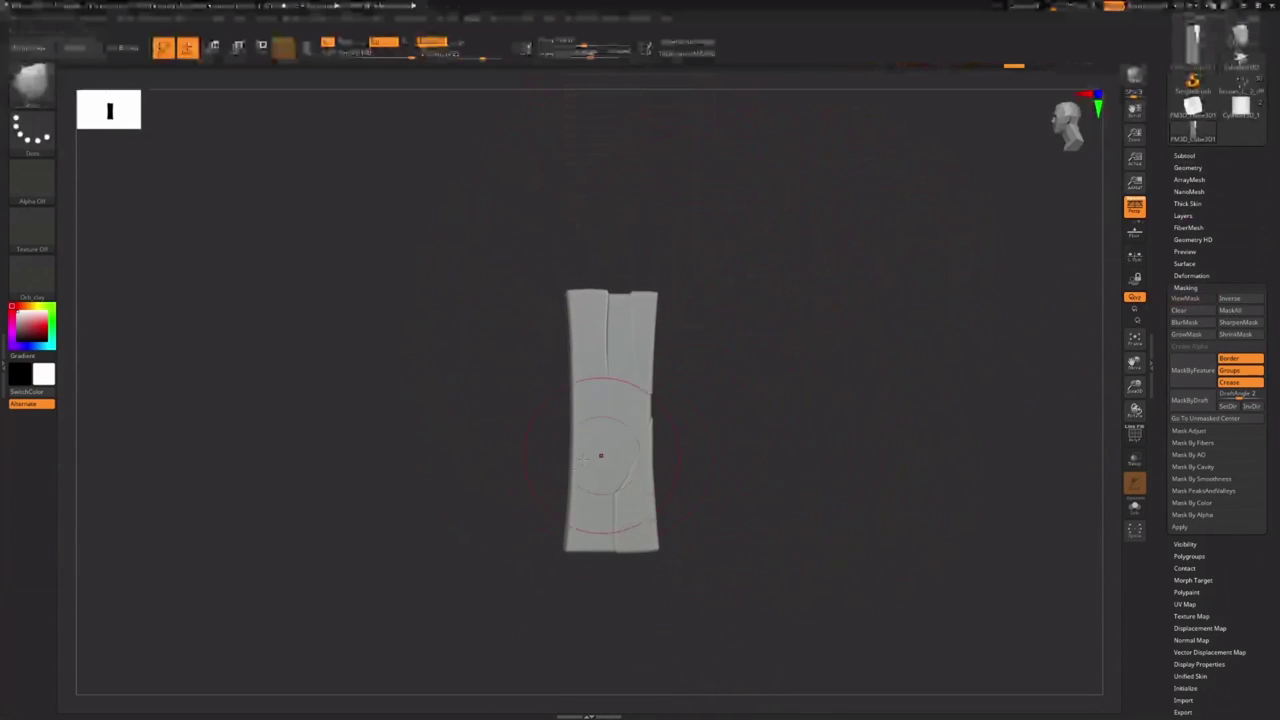
{"action": "left_click_drag", "start_coordinate": [566, 475], "coordinate": [595, 576], "text": "ctrl"}
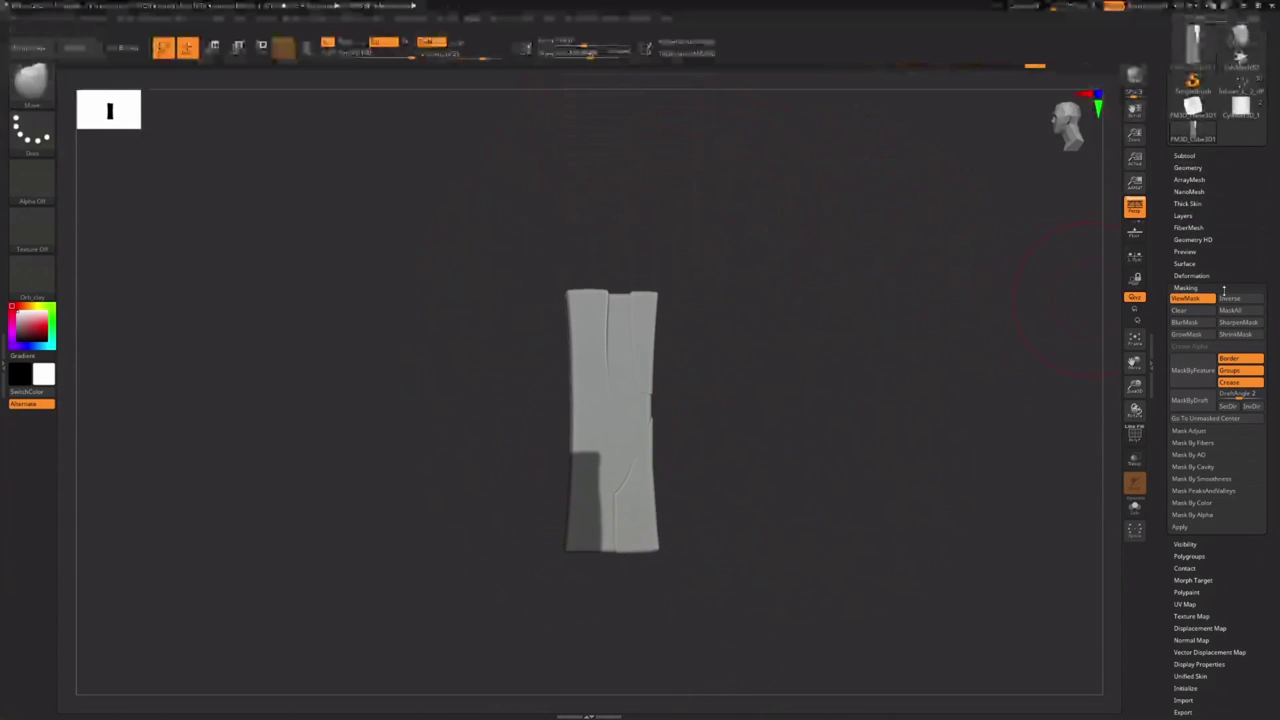
{"action": "left_click_drag", "start_coordinate": [752, 409], "coordinate": [762, 411], "text": "ctrl"}
{"action": "mouse_move", "coordinate": [592, 407]}
{"action": "left_mouse_down", "text": "ctrl"}
{"action": "mouse_move", "coordinate": [535, 566]}
{"action": "mouse_move", "coordinate": [518, 415]}
{"action": "left_mouse_up", "text": "ctrl"}
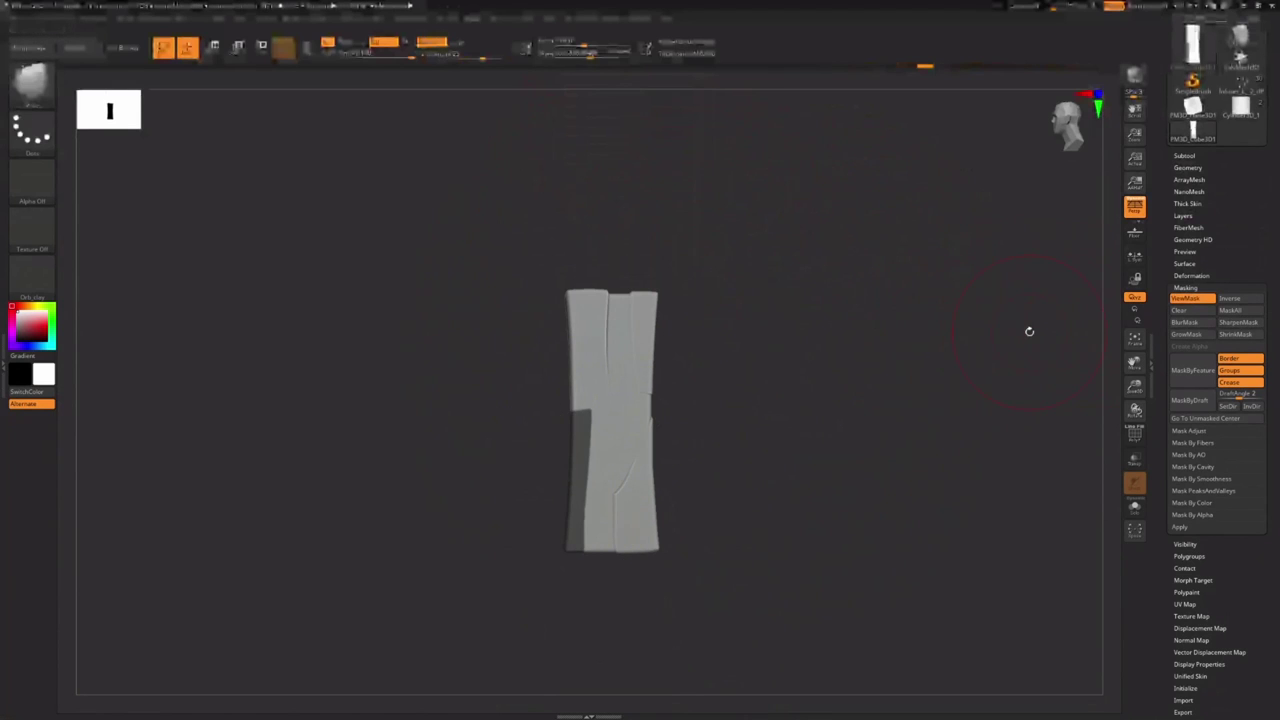
{"action": "left_click", "coordinate": [683, 414], "text": "ctrl"}
Open the deformation options, and push the exposed lower-left strip outward from the plank's side with the Move brush
{"action": "left_click_drag", "start_coordinate": [684, 412], "coordinate": [703, 301], "text": "alt"}
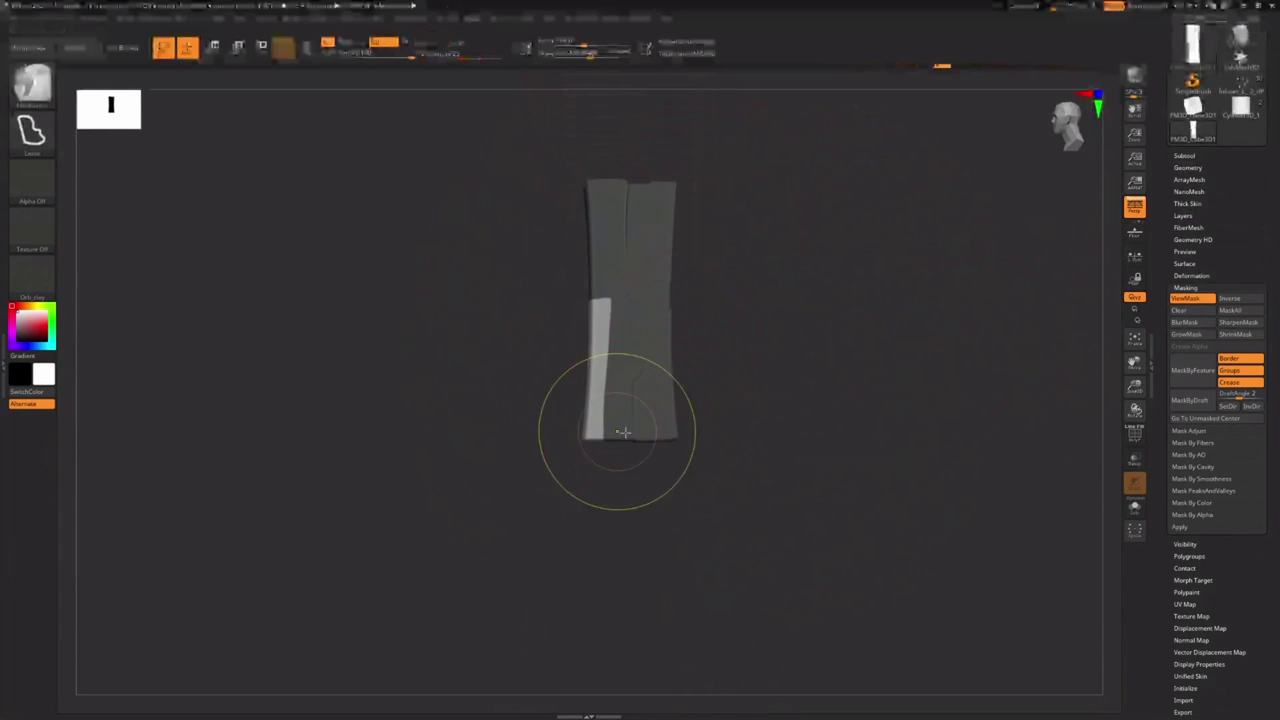
{"action": "mouse_move", "coordinate": [619, 432]}
{"action": "right_mouse_down", "text": "ctrl"}
{"action": "mouse_move", "coordinate": [650, 447]}
{"action": "mouse_move", "coordinate": [627, 440]}
{"action": "right_mouse_up", "text": "ctrl"}
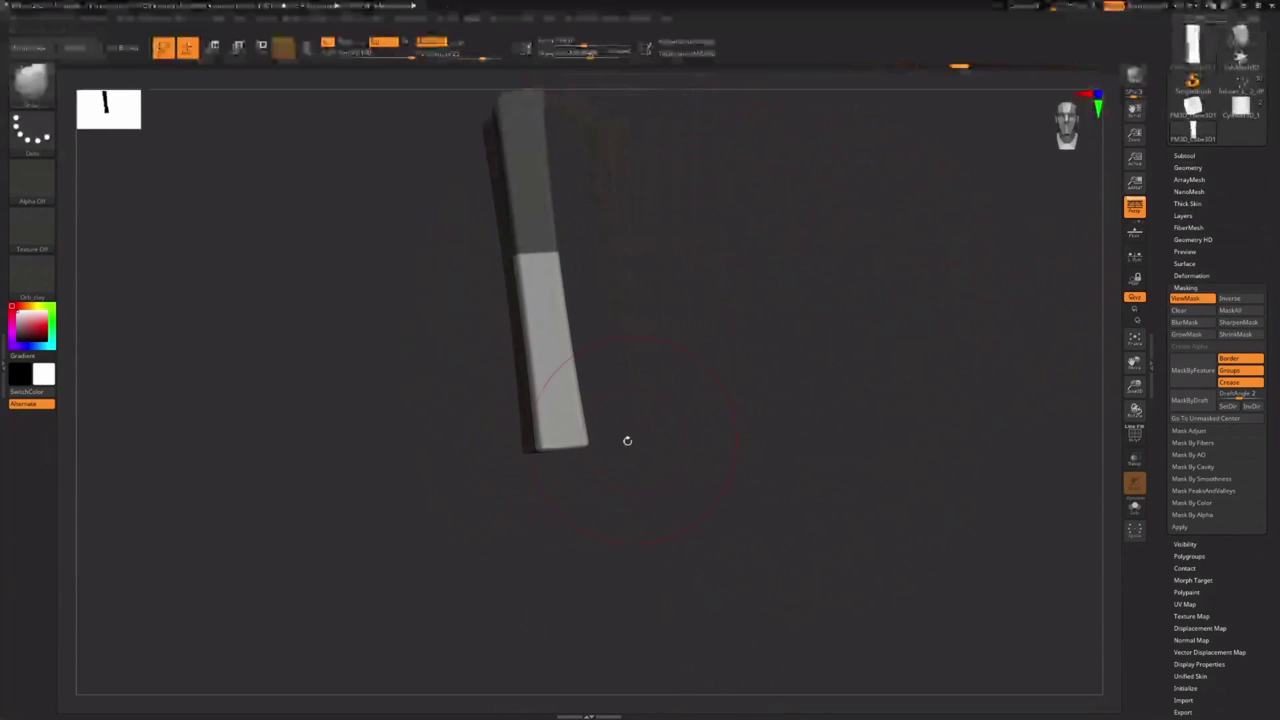
{"action": "left_click", "coordinate": [1198, 276]}
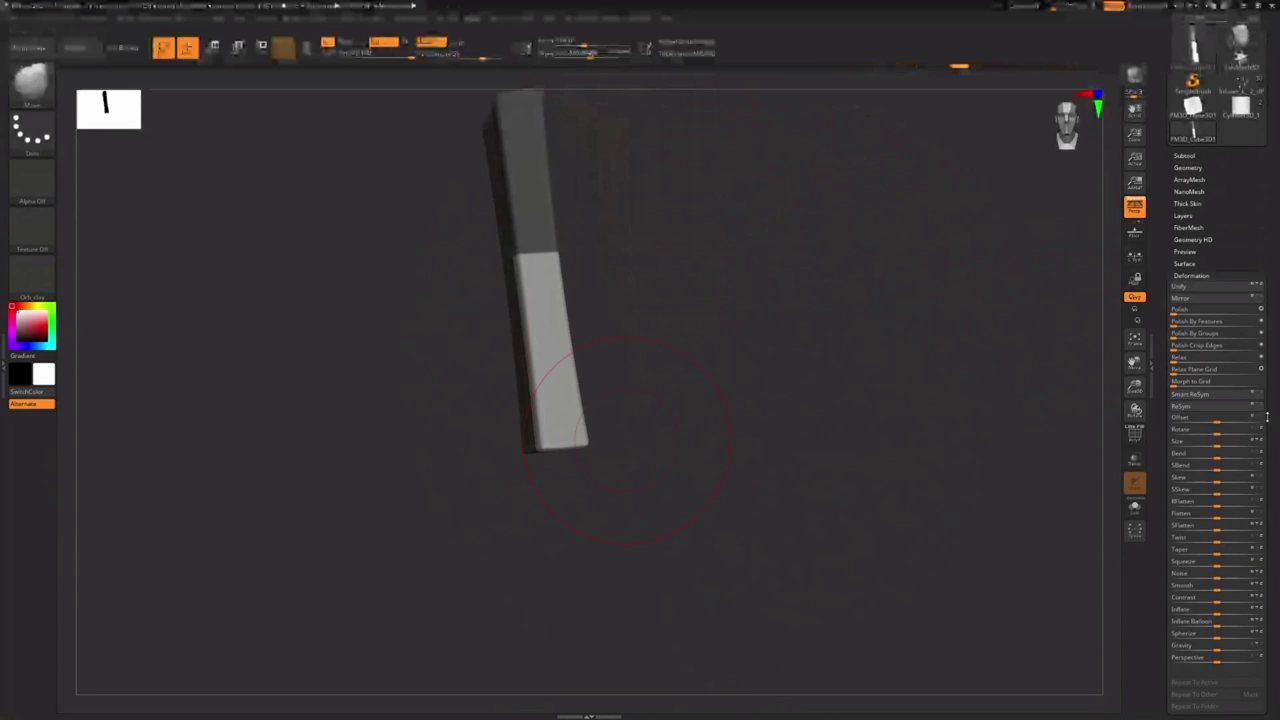
{"action": "right_click_drag", "start_coordinate": [736, 316], "coordinate": [673, 358]}
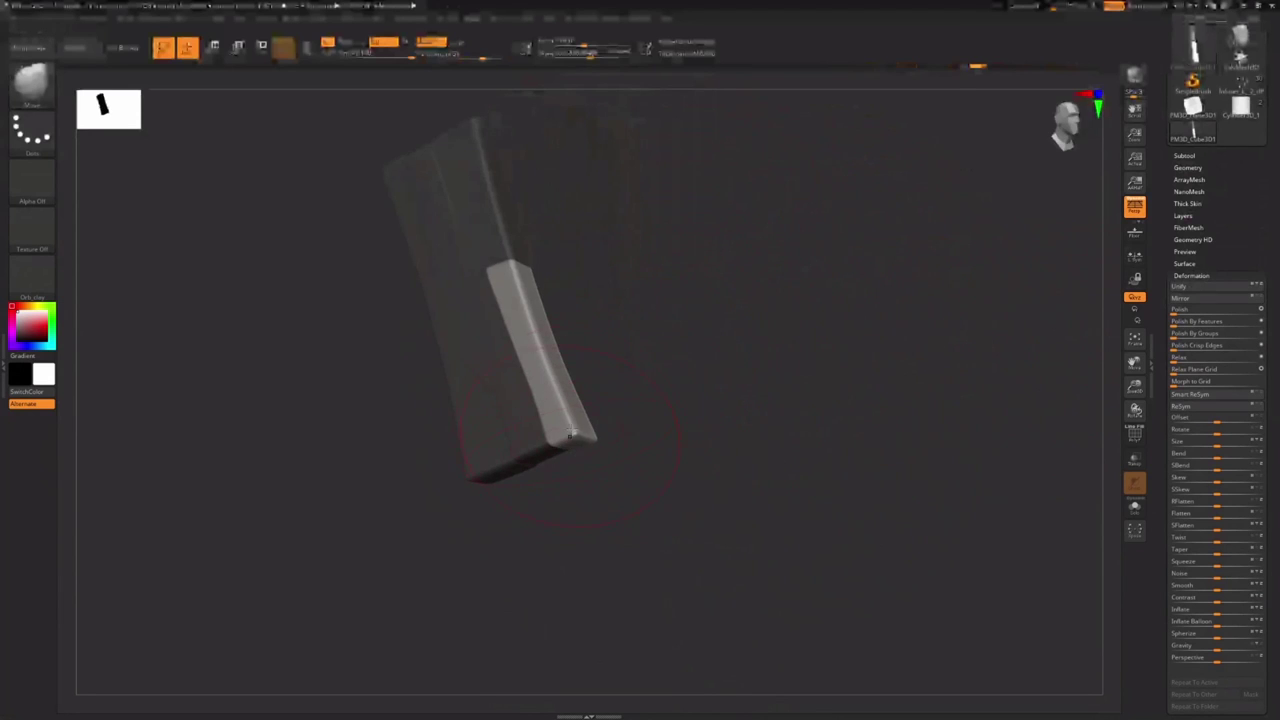
{"action": "right_click_drag", "start_coordinate": [570, 434], "coordinate": [611, 405]}
{"action": "left_click_drag", "start_coordinate": [490, 254], "coordinate": [505, 248]}
Resize the Move brush, refine the gap along the lower-left strip's upper inner edge, and clear the mask
{"action": "right_click_drag", "start_coordinate": [505, 272], "coordinate": [507, 416], "text": "alt"}
{"action": "mouse_move", "coordinate": [522, 373]}
{"action": "right_mouse_down", "text": "ctrl"}
{"action": "mouse_move", "coordinate": [534, 386]}
{"action": "mouse_move", "coordinate": [526, 366]}
{"action": "mouse_move", "coordinate": [495, 389]}
{"action": "mouse_move", "coordinate": [552, 338]}
{"action": "right_mouse_up", "text": "ctrl"}
{"action": "key", "text": "s"}
{"action": "left_click_drag", "start_coordinate": [554, 337], "coordinate": [583, 345], "text": "ctrl"}
{"action": "right_click_drag", "start_coordinate": [582, 345], "coordinate": [629, 420], "text": "ctrl"}
{"action": "key", "text": "ctrl+z"}
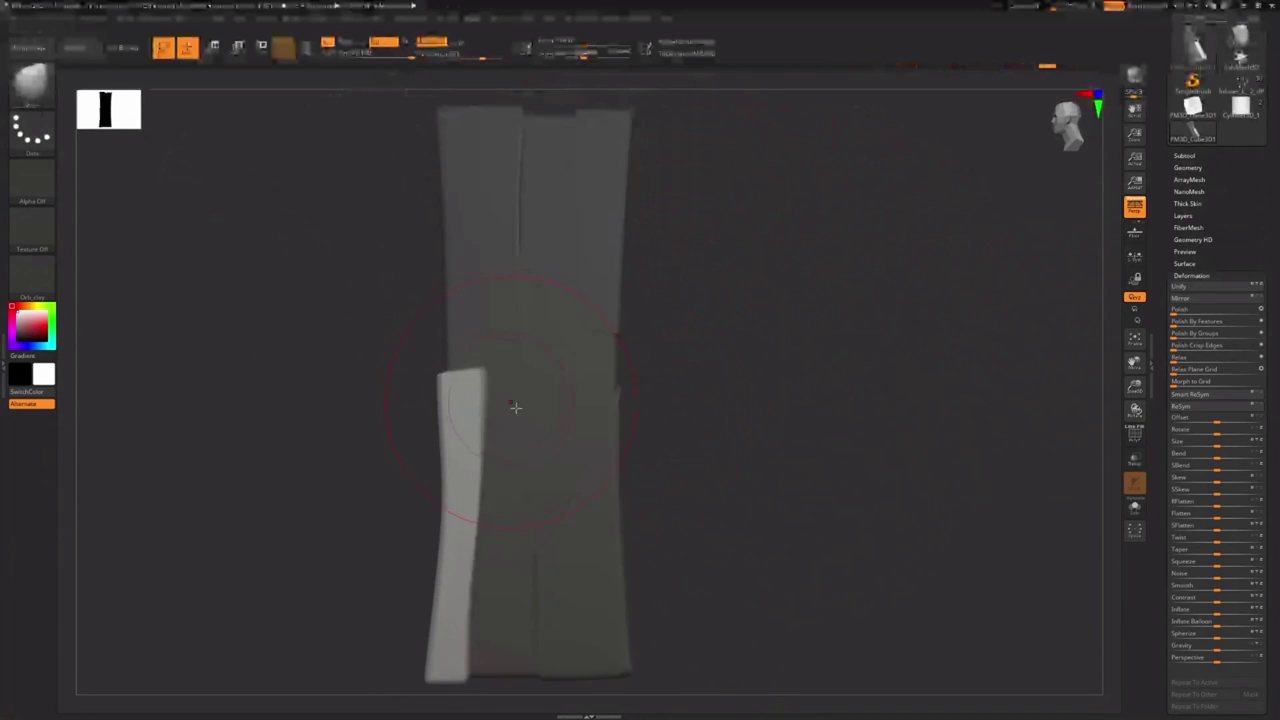
{"action": "mouse_move", "coordinate": [515, 407]}
{"action": "right_mouse_down"}
{"action": "mouse_move", "coordinate": [485, 385]}
{"action": "mouse_move", "coordinate": [508, 366]}
{"action": "right_mouse_up"}
{"action": "left_click_drag", "start_coordinate": [670, 345], "coordinate": [695, 343], "text": "ctrl"}
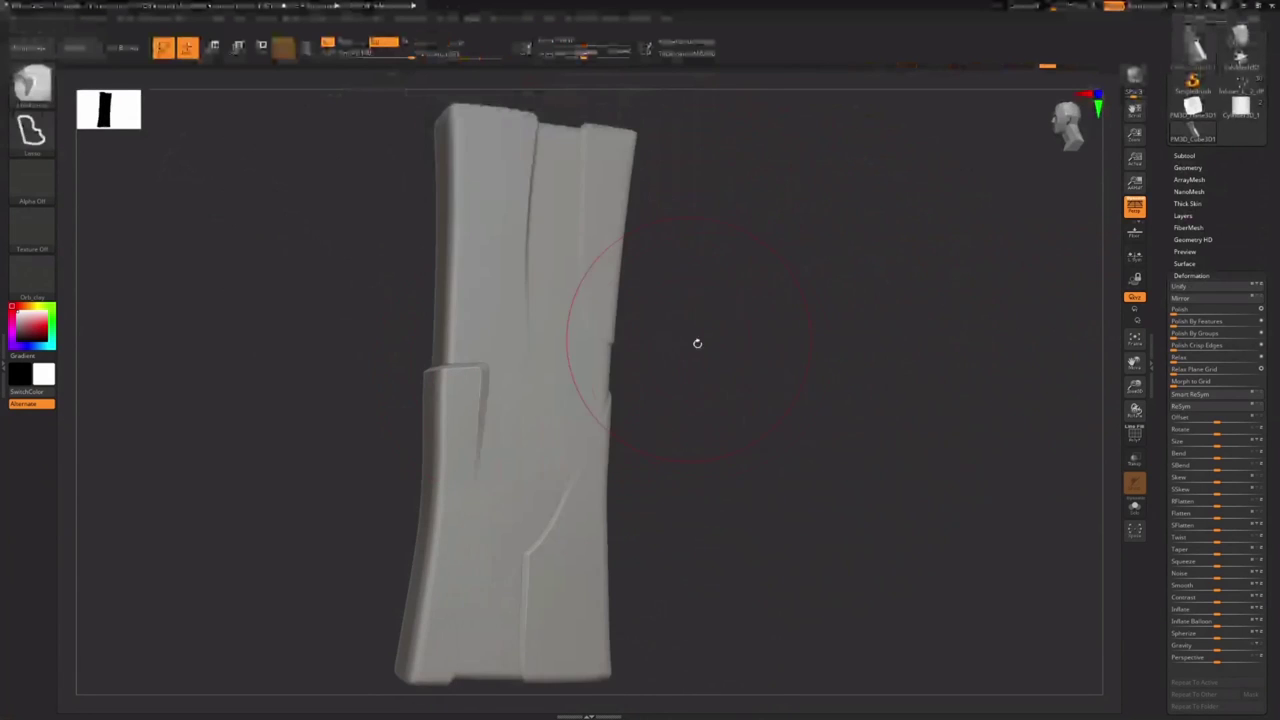
Nudge the protruding top of the lower-left strip closer to the plank's side with the Move brush
{"action": "mouse_move", "coordinate": [735, 343]}
{"action": "right_mouse_down", "text": "ctrl"}
{"action": "mouse_move", "coordinate": [565, 352]}
{"action": "mouse_move", "coordinate": [511, 383]}
{"action": "mouse_move", "coordinate": [534, 383]}
{"action": "right_mouse_up", "text": "ctrl"}
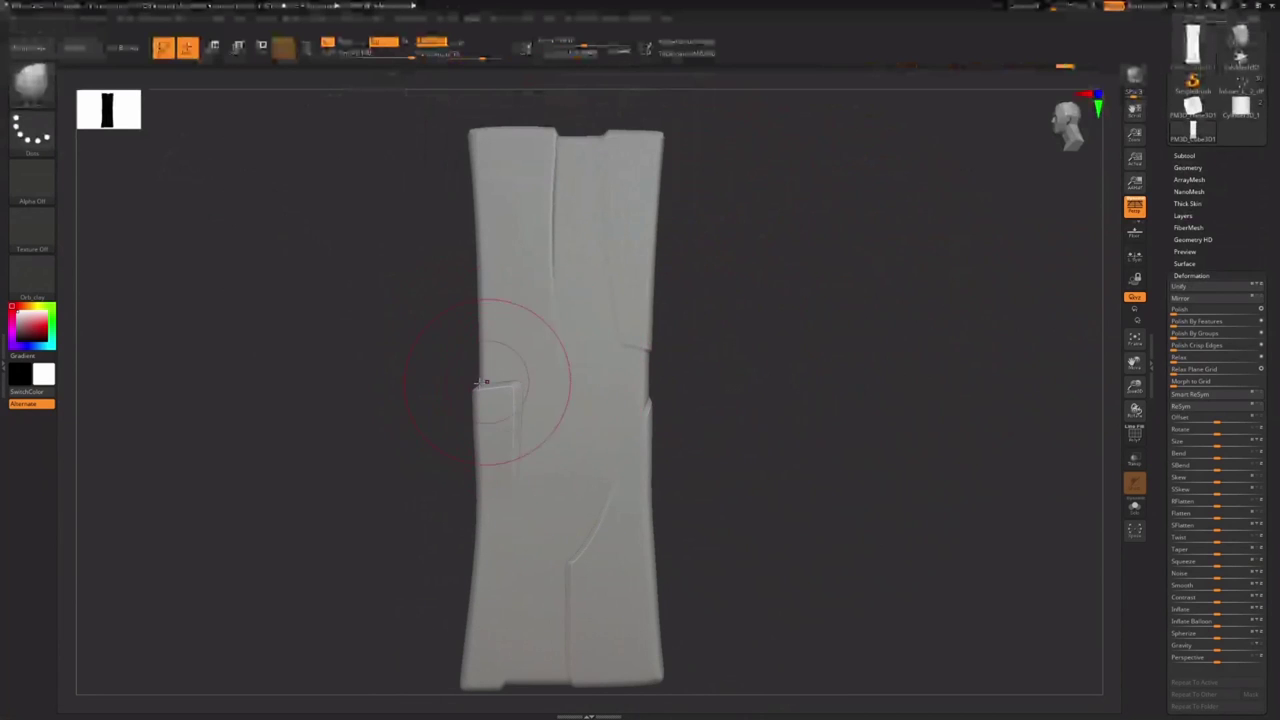
{"action": "mouse_move", "coordinate": [484, 381]}
{"action": "right_mouse_down"}
{"action": "mouse_move", "coordinate": [512, 383]}
{"action": "mouse_move", "coordinate": [477, 392]}
{"action": "mouse_move", "coordinate": [472, 410]}
{"action": "mouse_move", "coordinate": [486, 397]}
{"action": "mouse_move", "coordinate": [467, 392]}
{"action": "mouse_move", "coordinate": [477, 368]}
{"action": "right_mouse_up"}
{"action": "right_click_drag", "start_coordinate": [652, 388], "coordinate": [671, 366], "text": "ctrl"}
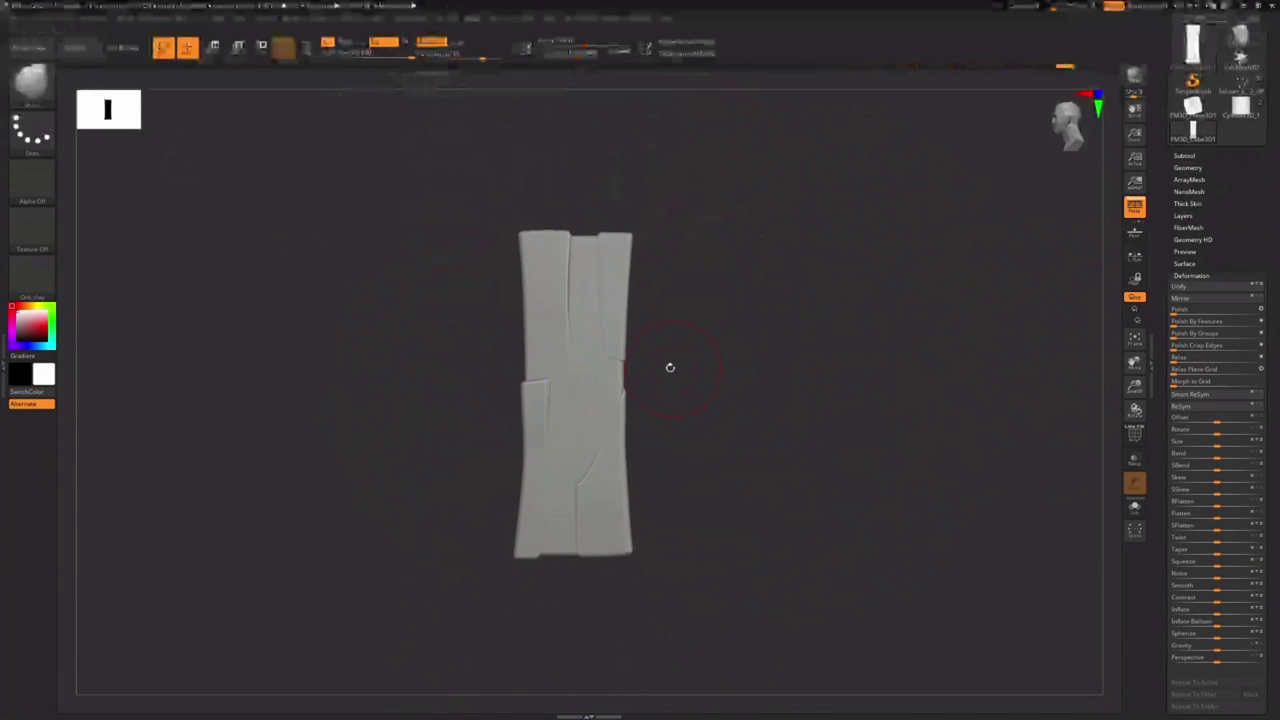
Select the Orb_Slash02 brush and enable BackfaceMask in its auto masking settings
{"action": "left_click", "coordinate": [31, 82]}
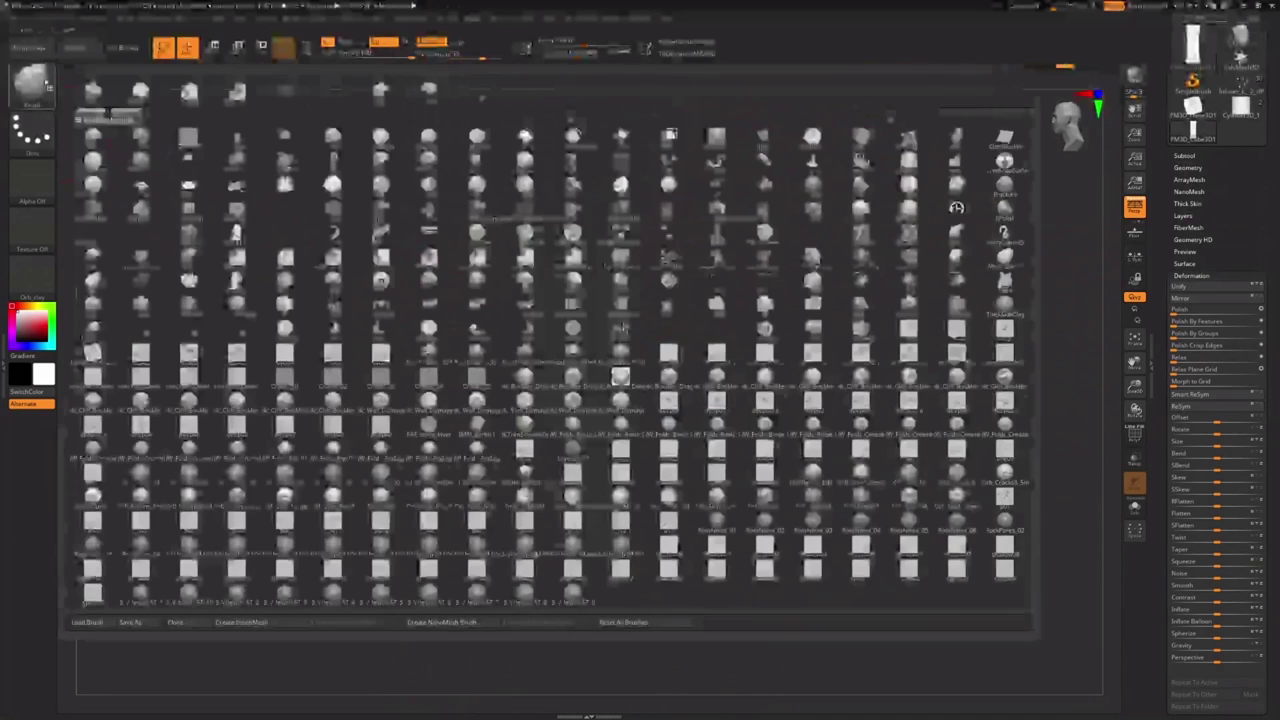
{"action": "left_click", "coordinate": [825, 505]}
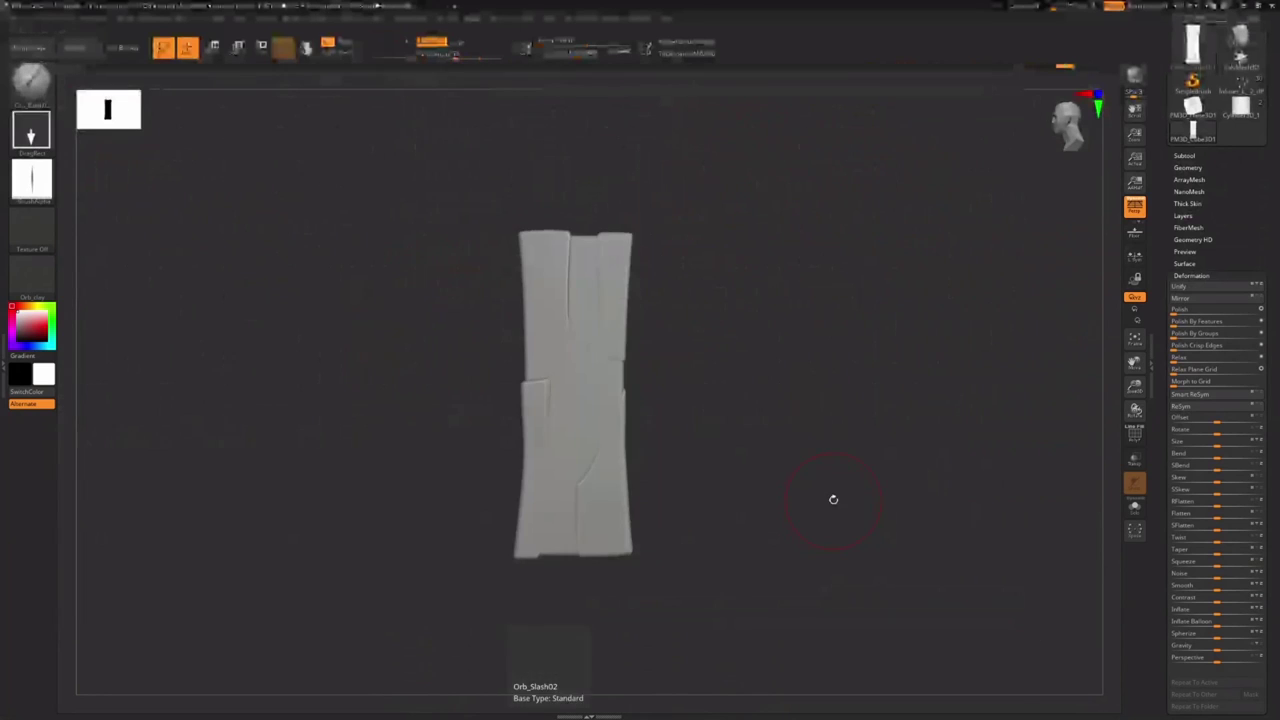
{"action": "key", "text": "f"}
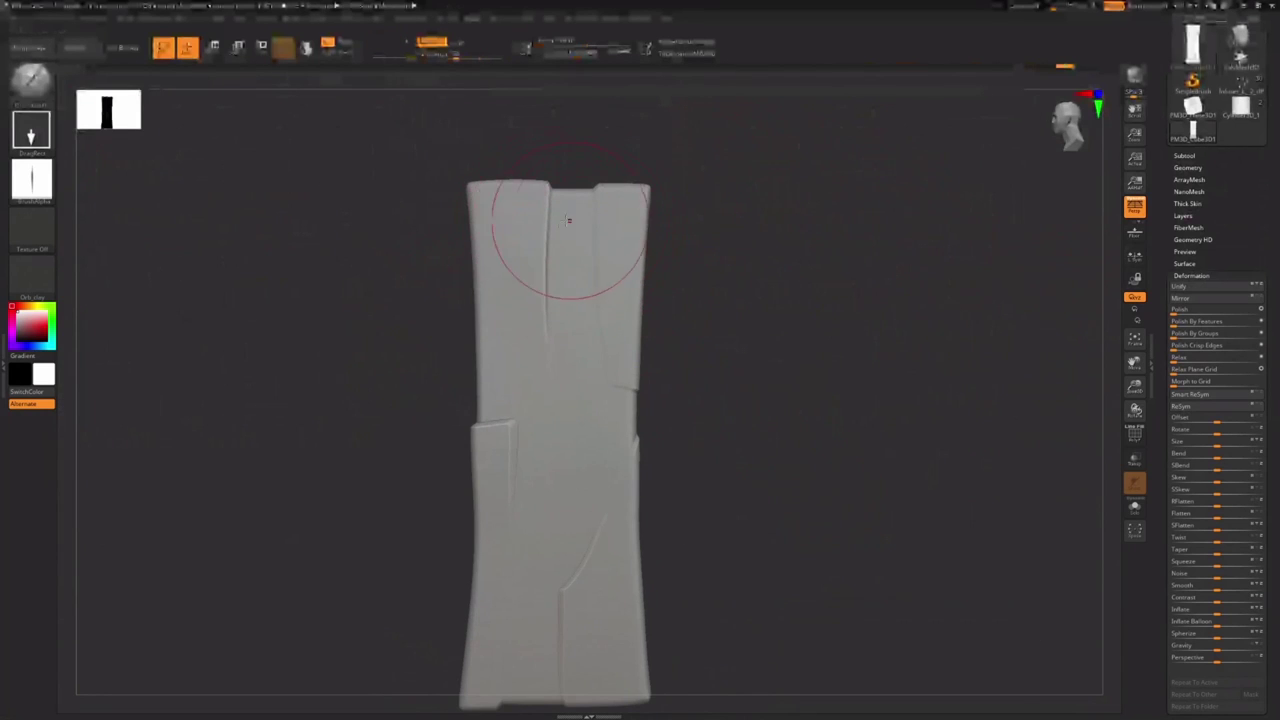
{"action": "left_click", "coordinate": [45, 21]}
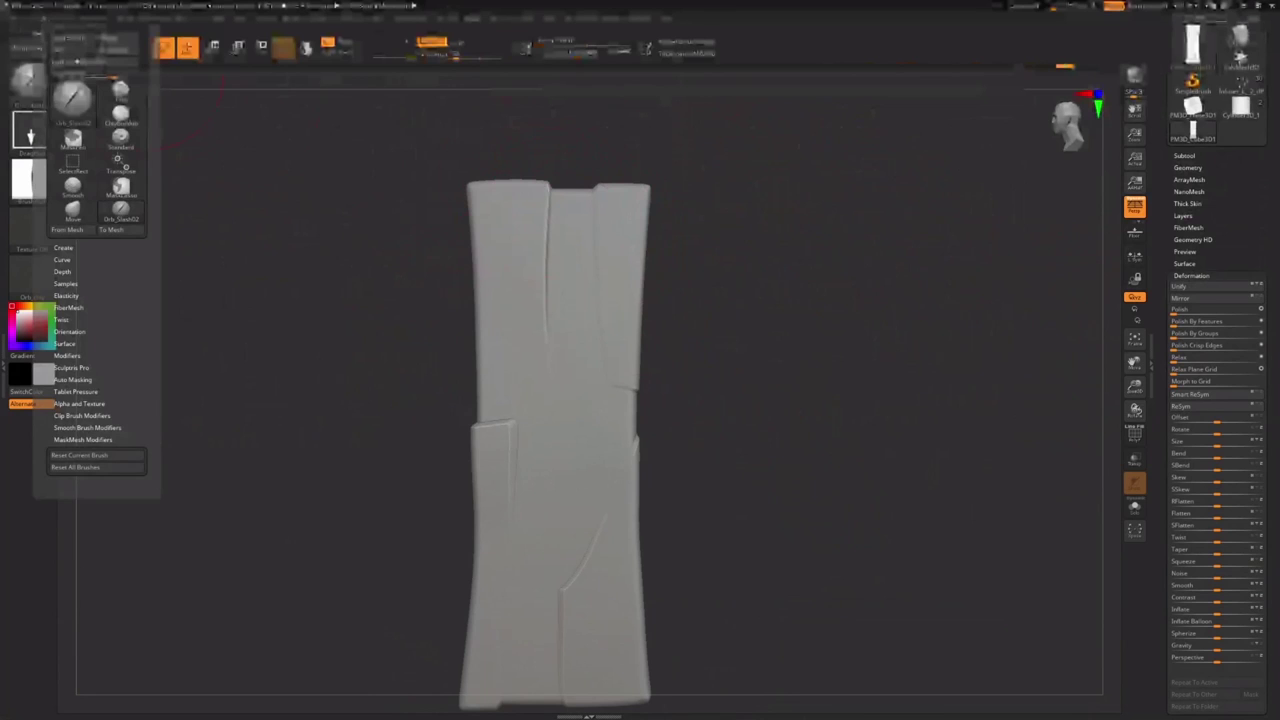
{"action": "left_click", "coordinate": [74, 379]}
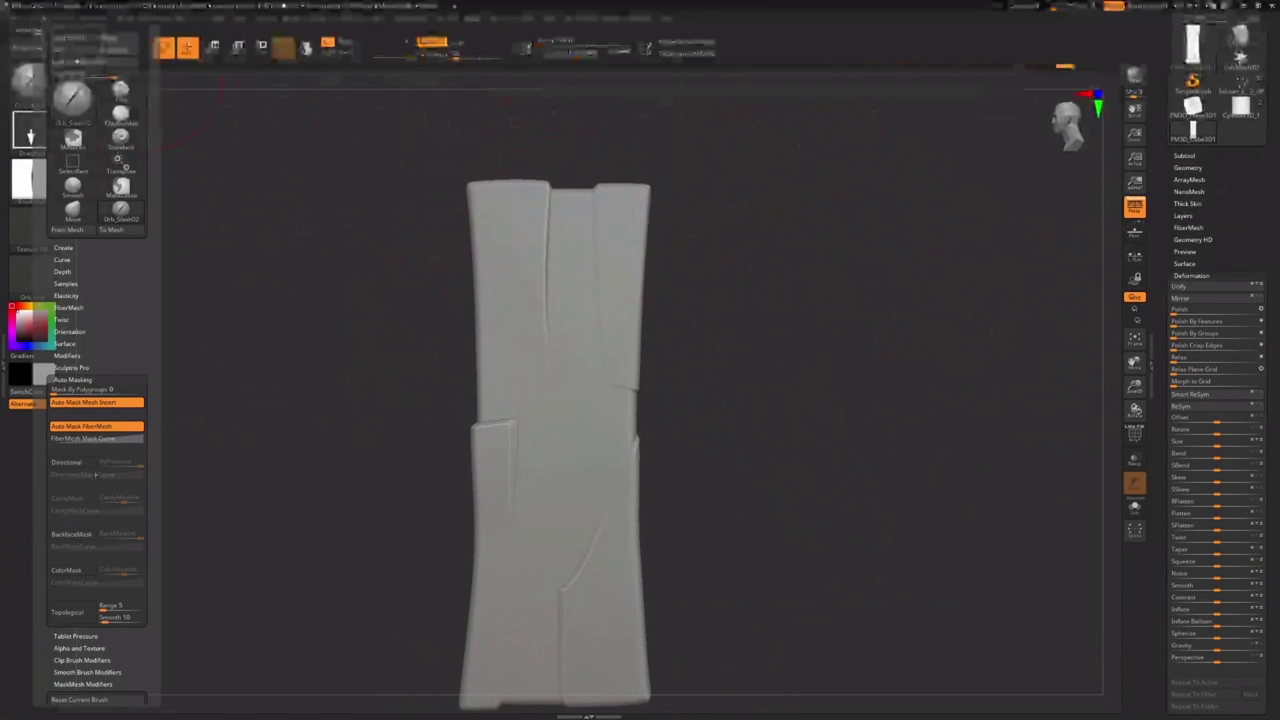
{"action": "left_click", "coordinate": [84, 537]}
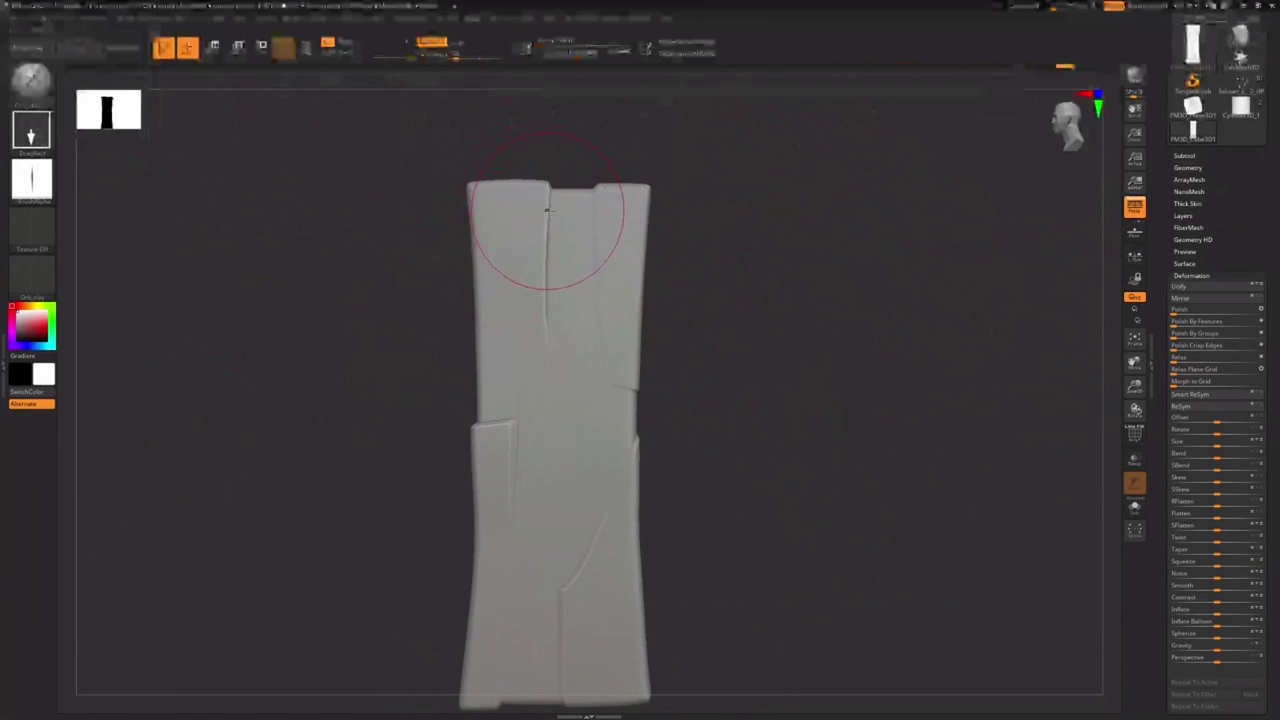
Examine the back side of the plank
{"action": "right_click_drag", "start_coordinate": [728, 323], "coordinate": [557, 195], "text": "ctrl"}
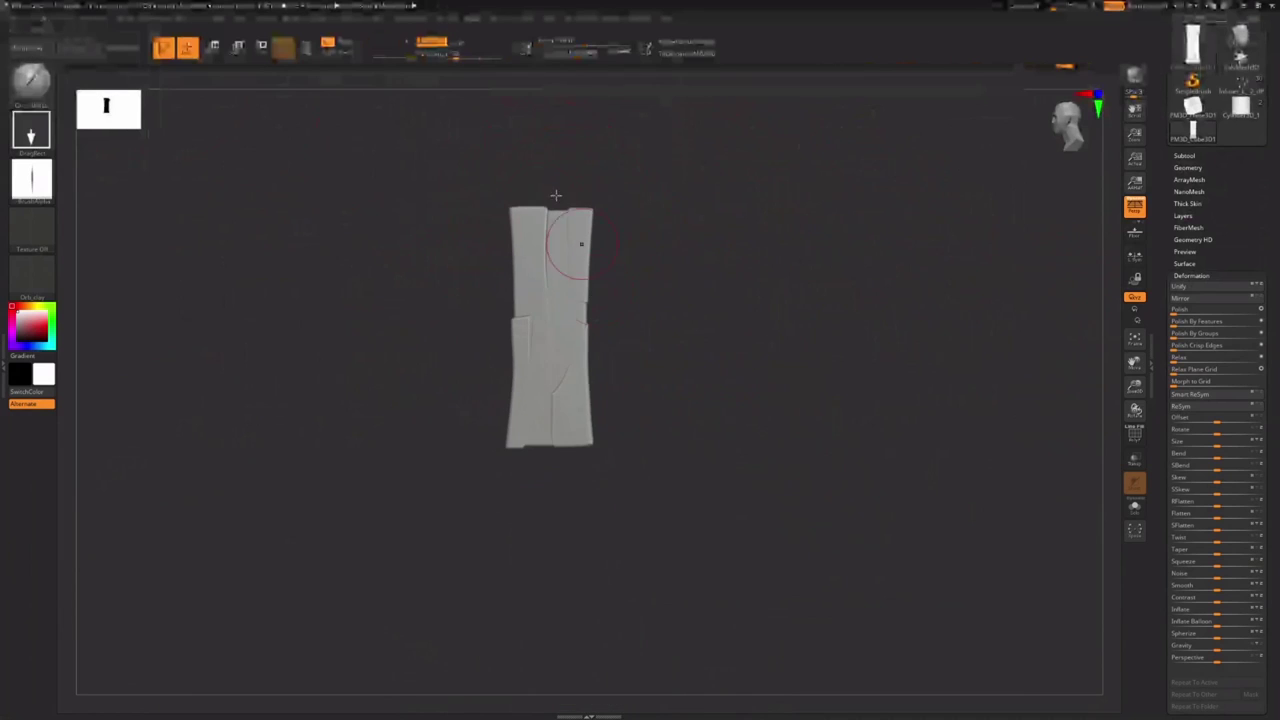
{"action": "right_click_drag", "start_coordinate": [588, 251], "coordinate": [652, 285]}
{"action": "left_click_drag", "start_coordinate": [651, 285], "coordinate": [586, 271], "text": "shift"}
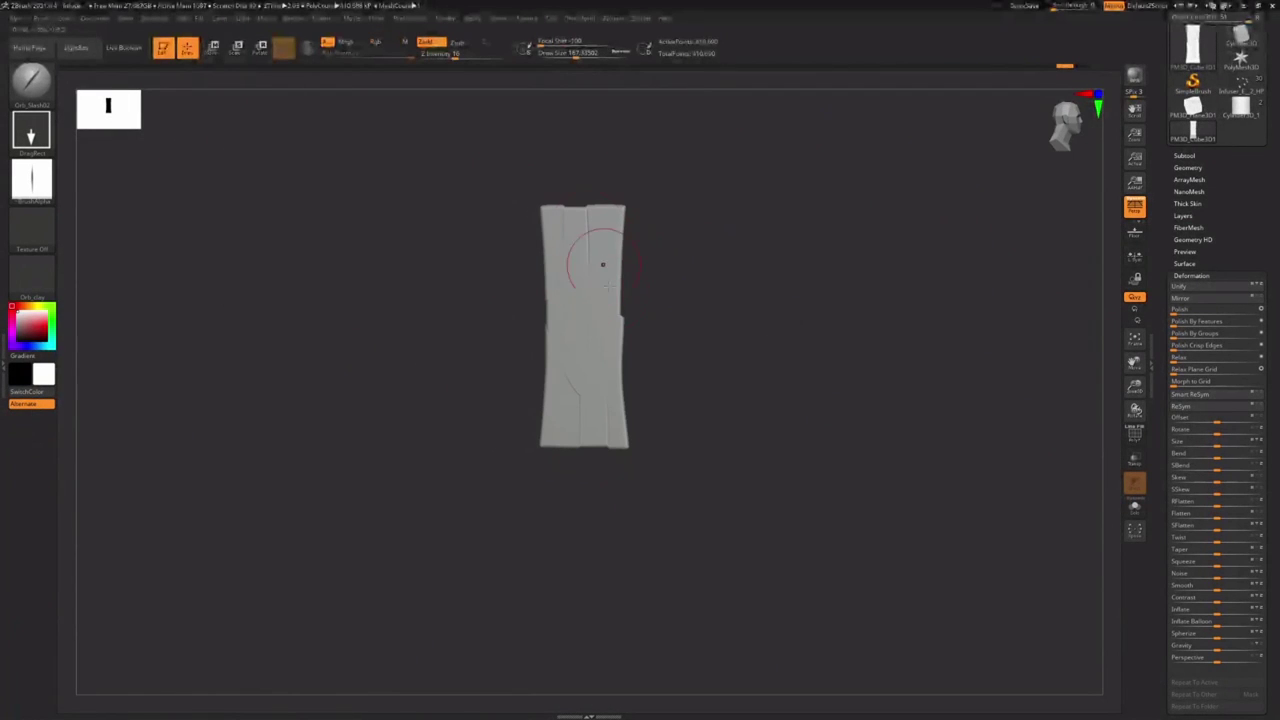
Try a short vertical slash in the upper middle of the plank's front
{"action": "right_click_drag", "start_coordinate": [611, 294], "coordinate": [486, 320]}
{"action": "right_click_drag", "start_coordinate": [662, 238], "coordinate": [717, 254], "text": "ctrl"}
{"action": "left_click_drag", "start_coordinate": [618, 260], "coordinate": [618, 254]}
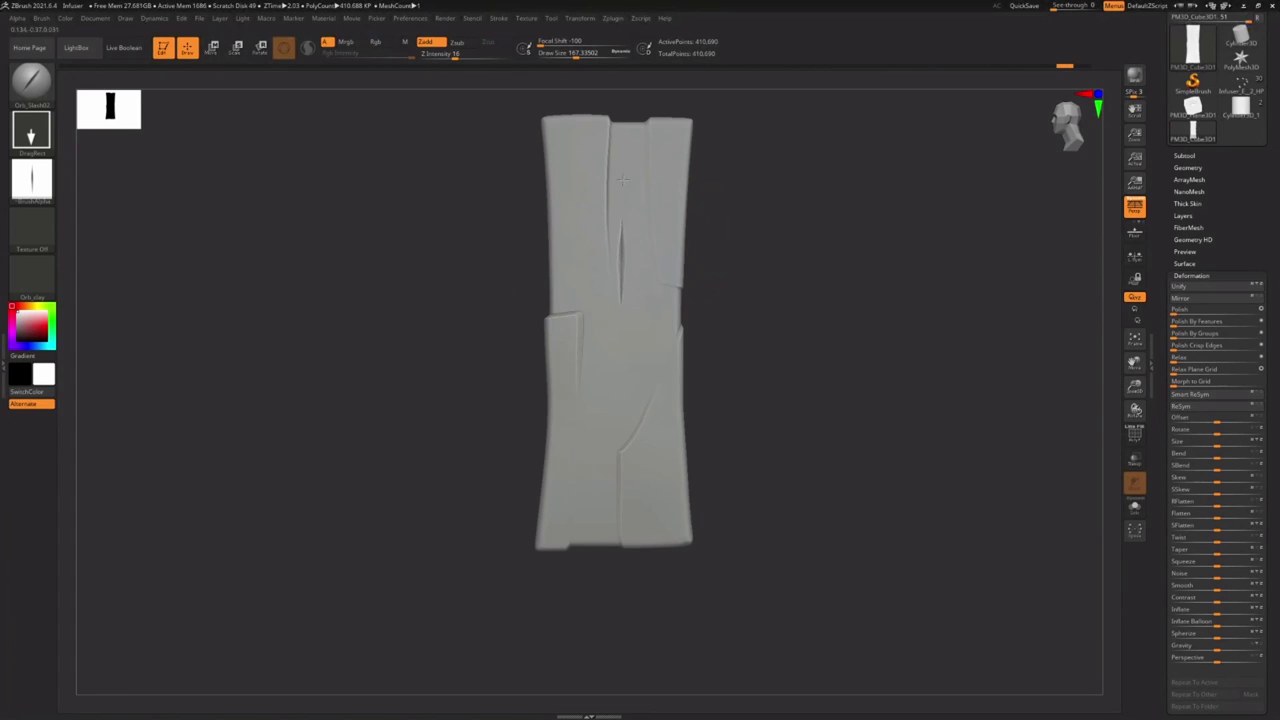
{"action": "left_click_drag", "start_coordinate": [622, 180], "coordinate": [652, 214], "text": "shift"}
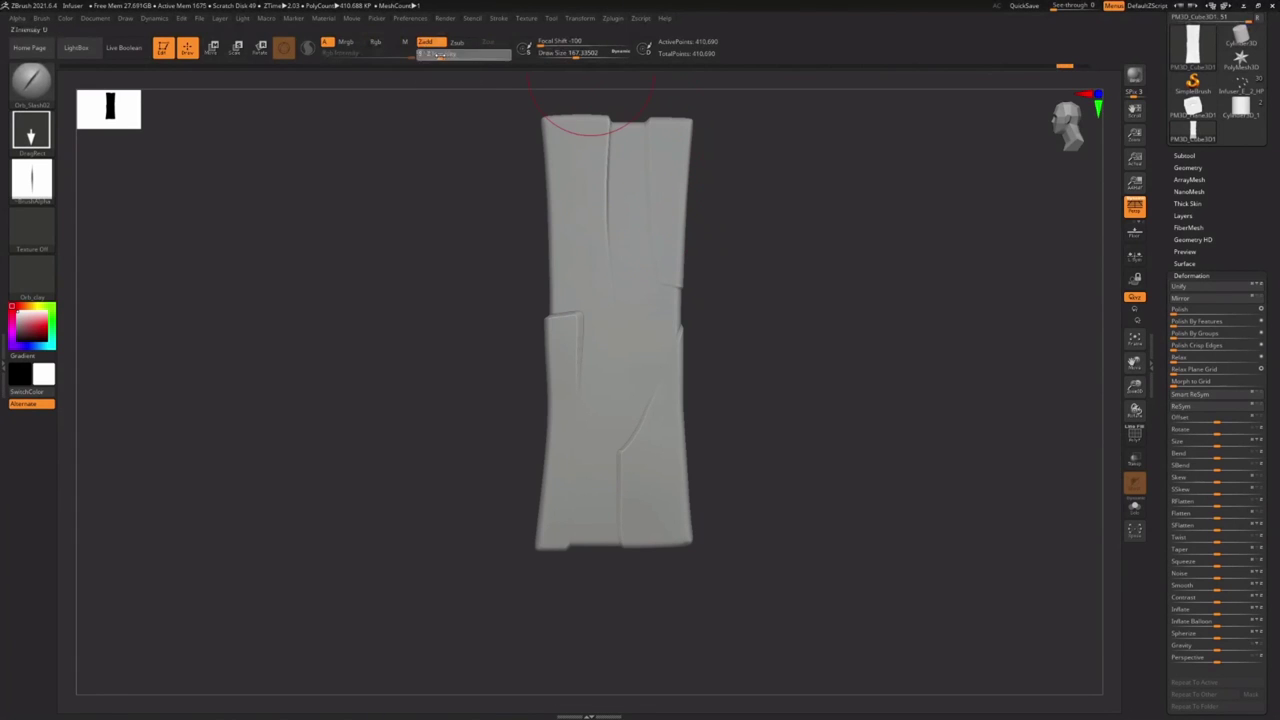
Set the slash brush's Z Intensity to 10 and stamp a vertical crack upward from the notch in the plank's lower-left end
{"action": "key", "text": "Return"}
{"action": "right_click_drag", "start_coordinate": [528, 224], "coordinate": [501, 369], "text": "alt"}
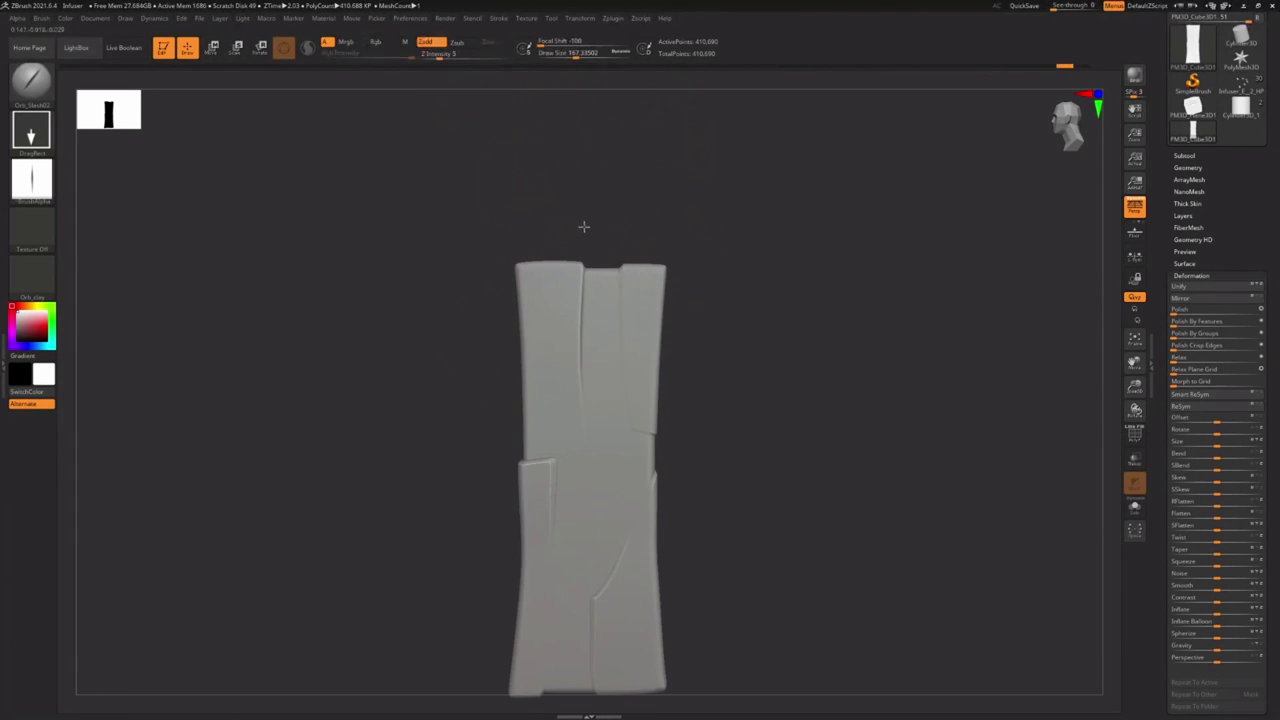
{"action": "left_click_drag", "start_coordinate": [444, 60], "coordinate": [450, 60]}
{"action": "key", "text": "shift"}
{"action": "right_click_drag", "start_coordinate": [666, 414], "coordinate": [675, 220], "text": "alt"}
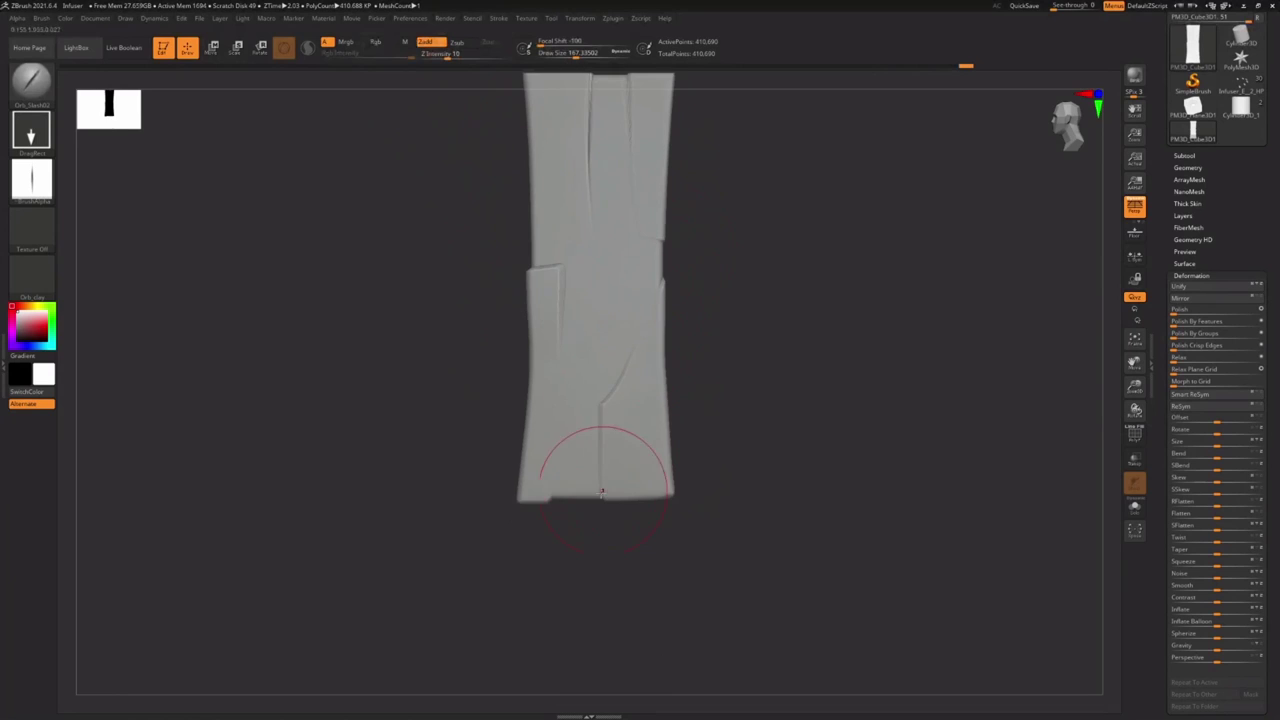
{"action": "left_click_drag", "start_coordinate": [598, 370], "coordinate": [558, 359]}
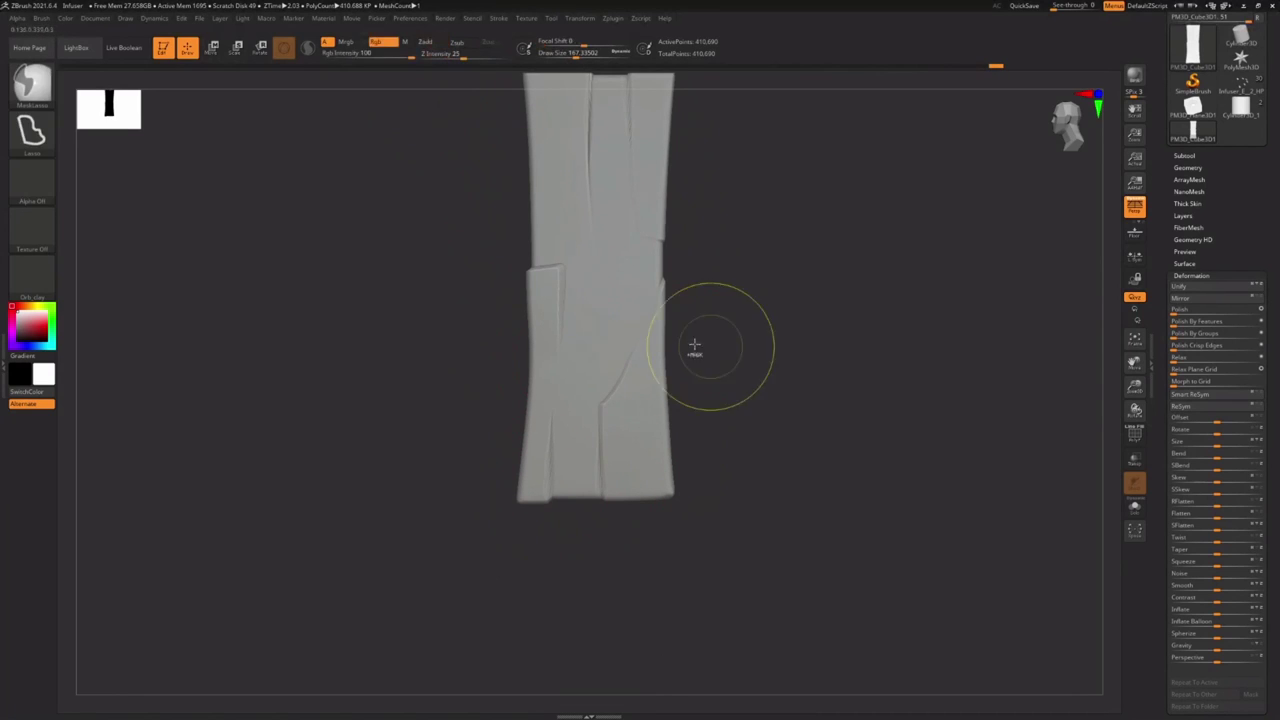
Stamp short cracks at the right-side notch, near the lower-right corner, and diagonally on the left side above the lower-left strip
{"action": "key", "text": "shift+z"}
{"action": "key", "text": "shift+a"}
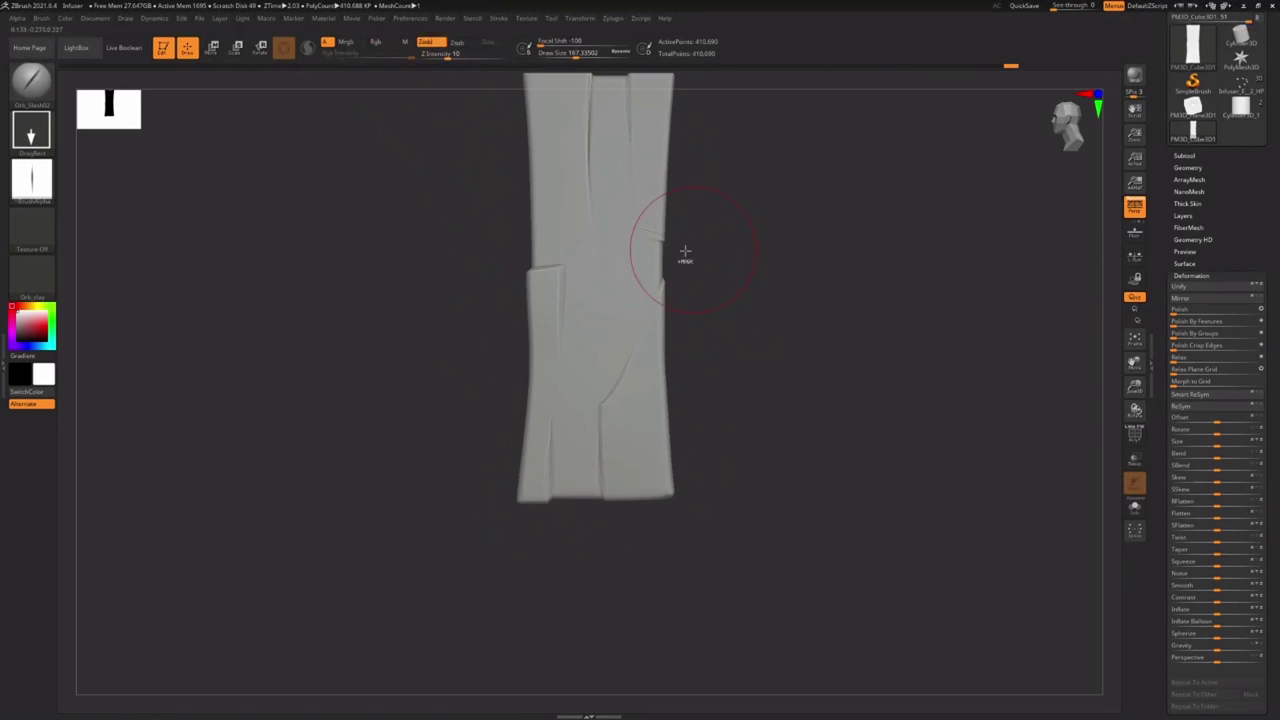
{"action": "key", "text": "ctrl+z"}
{"action": "right_click_drag", "start_coordinate": [580, 151], "coordinate": [586, 263], "text": "alt"}
{"action": "left_click_drag", "start_coordinate": [569, 318], "coordinate": [568, 271]}
{"action": "key", "text": "ctrl+z"}
{"action": "mouse_move", "coordinate": [567, 363]}
{"action": "left_mouse_down"}
{"action": "mouse_move", "coordinate": [565, 317]}
{"action": "mouse_move", "coordinate": [557, 336]}
{"action": "left_mouse_up"}
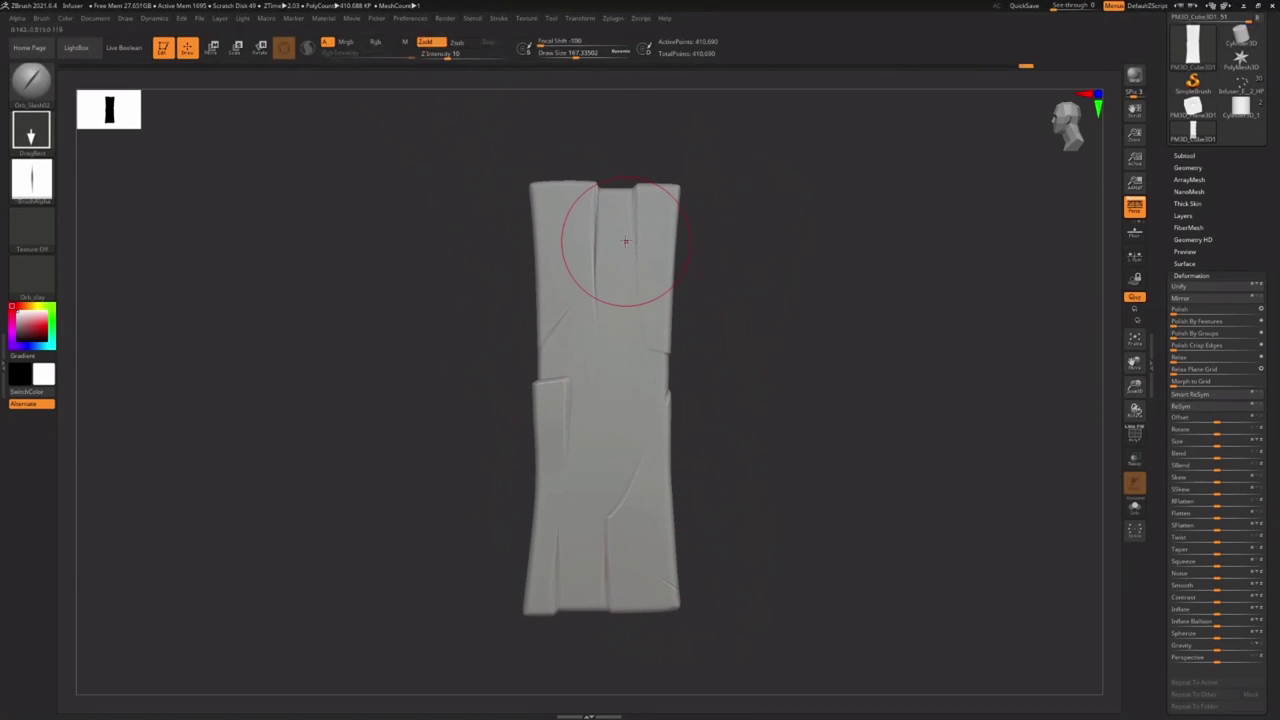
Try adding more thin slashes along the plank's middle and on the upper-left strip
{"action": "mouse_move", "coordinate": [625, 241]}
{"action": "left_mouse_down", "text": "shift"}
{"action": "mouse_move", "coordinate": [657, 257]}
{"action": "mouse_move", "coordinate": [646, 263]}
{"action": "left_mouse_up", "text": "shift"}
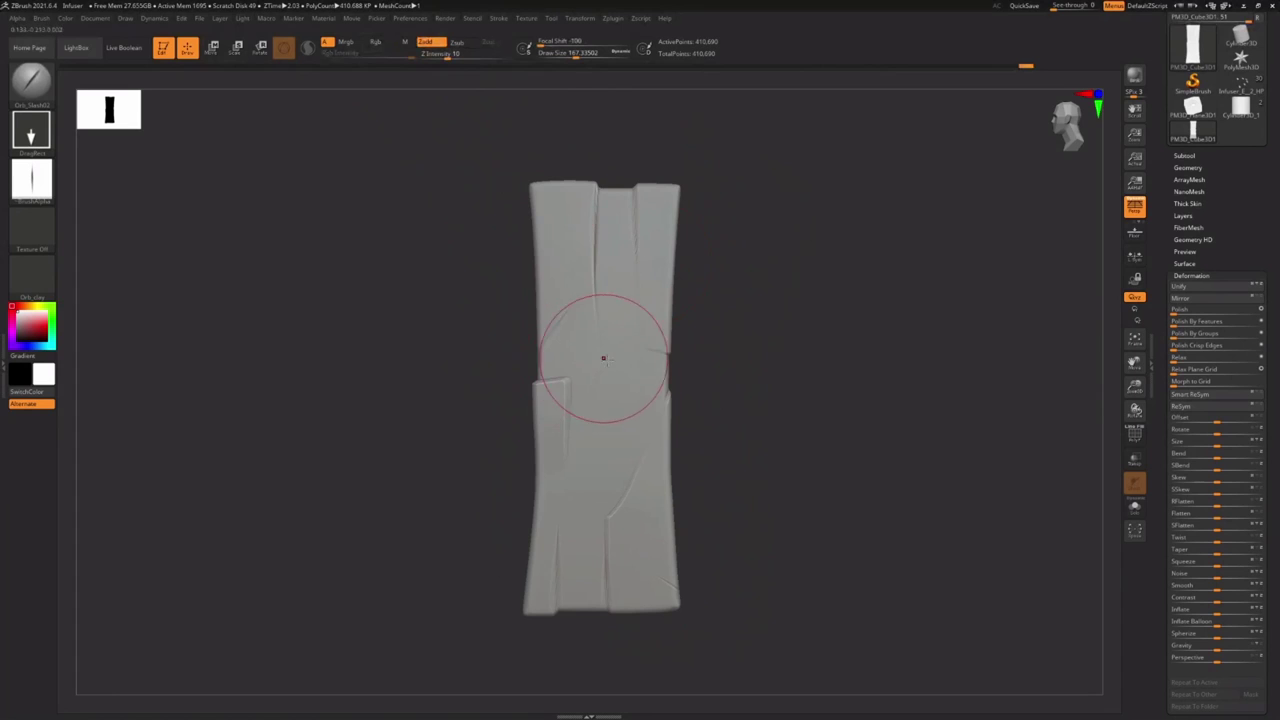
{"action": "left_click_drag", "start_coordinate": [625, 382], "coordinate": [624, 404]}
{"action": "left_click_drag", "start_coordinate": [594, 449], "coordinate": [592, 477]}
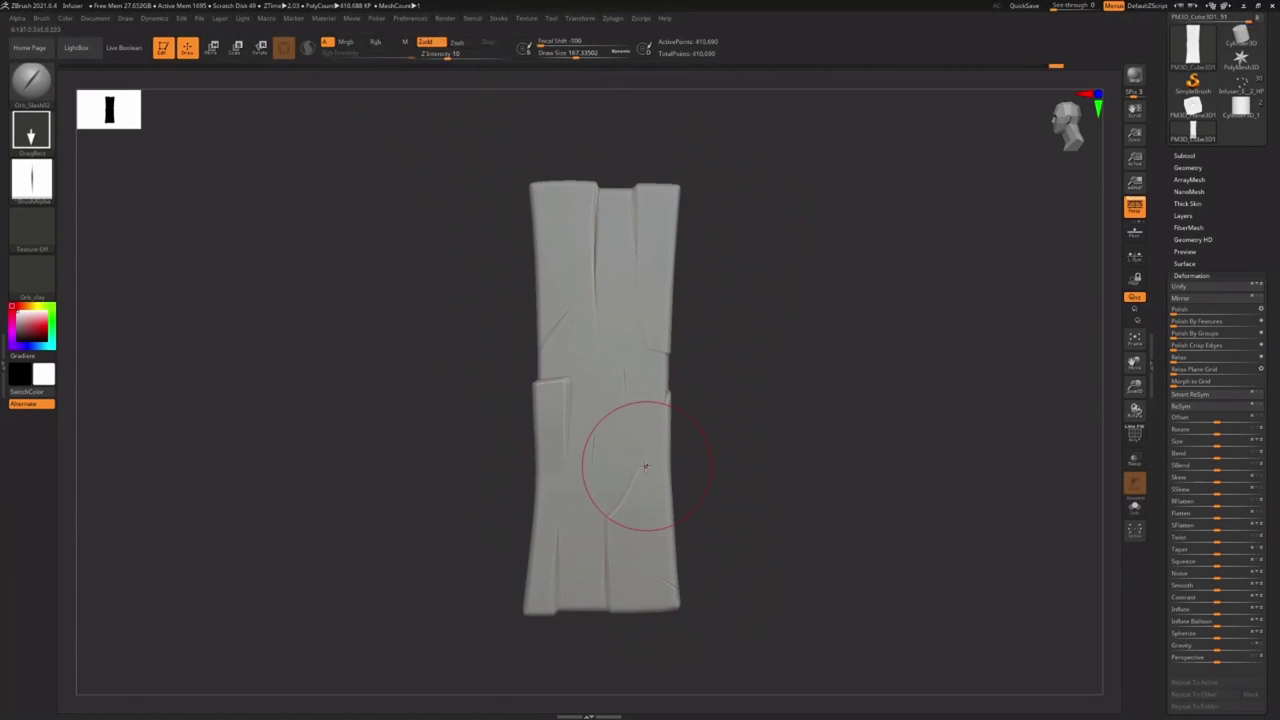
{"action": "left_click_drag", "start_coordinate": [637, 379], "coordinate": [640, 356]}
{"action": "left_click_drag", "start_coordinate": [559, 454], "coordinate": [506, 304], "text": "shift"}
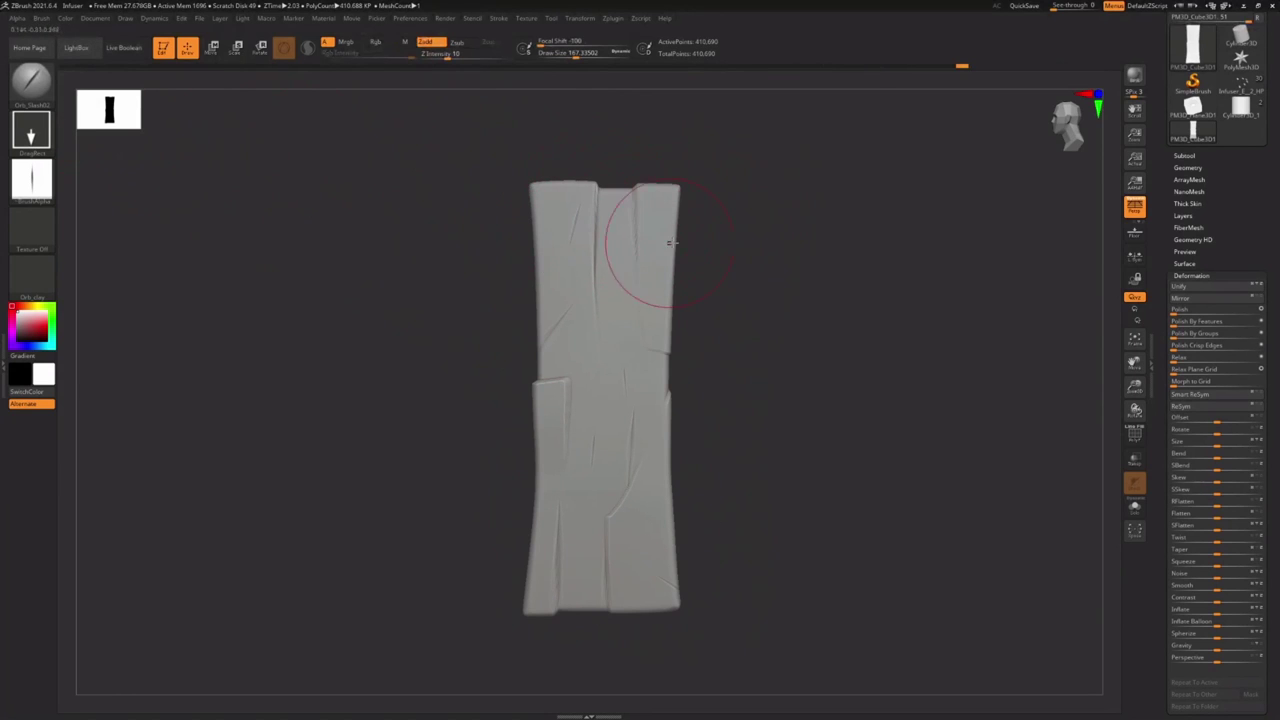
Undo the extra slashes in the plank's middle and on the upper-left strip
{"action": "key", "text": "ctrl"}
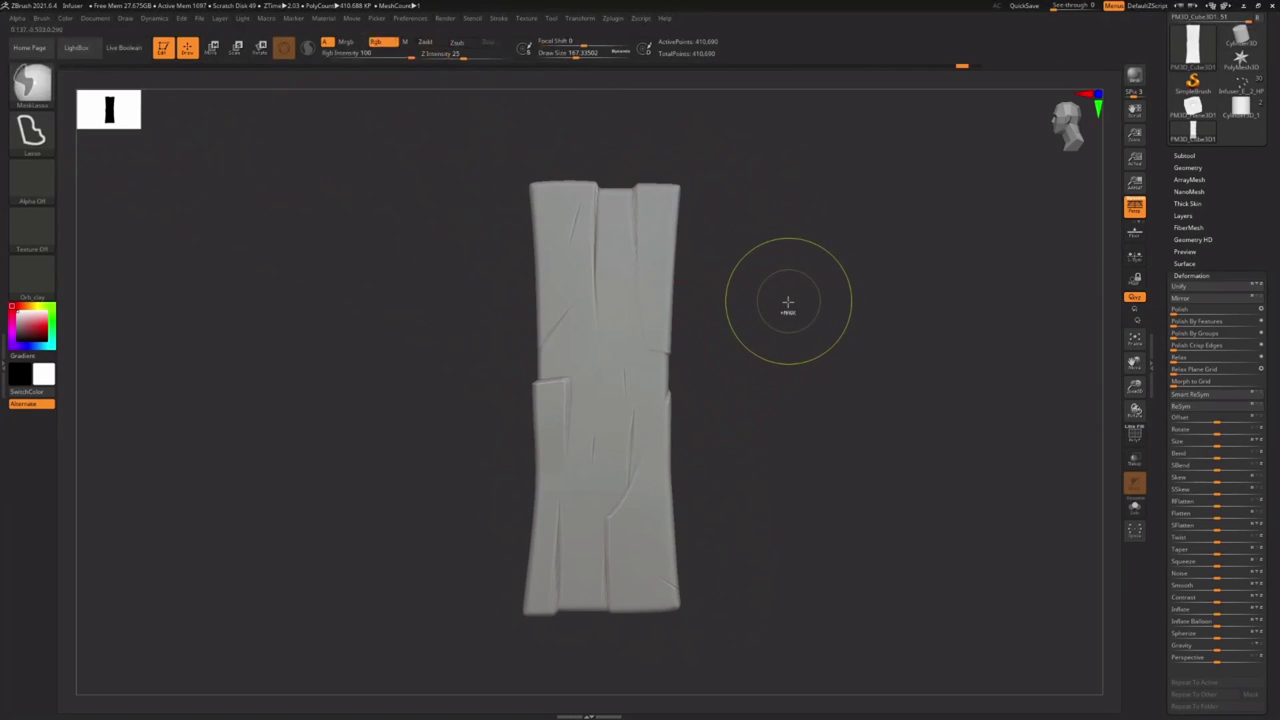
{"action": "key", "text": "ctrl+z"}
{"action": "key", "text": "ctrl+z"}
{"action": "key", "text": "ctrl+z"}
{"action": "key", "text": "ctrl+z"}
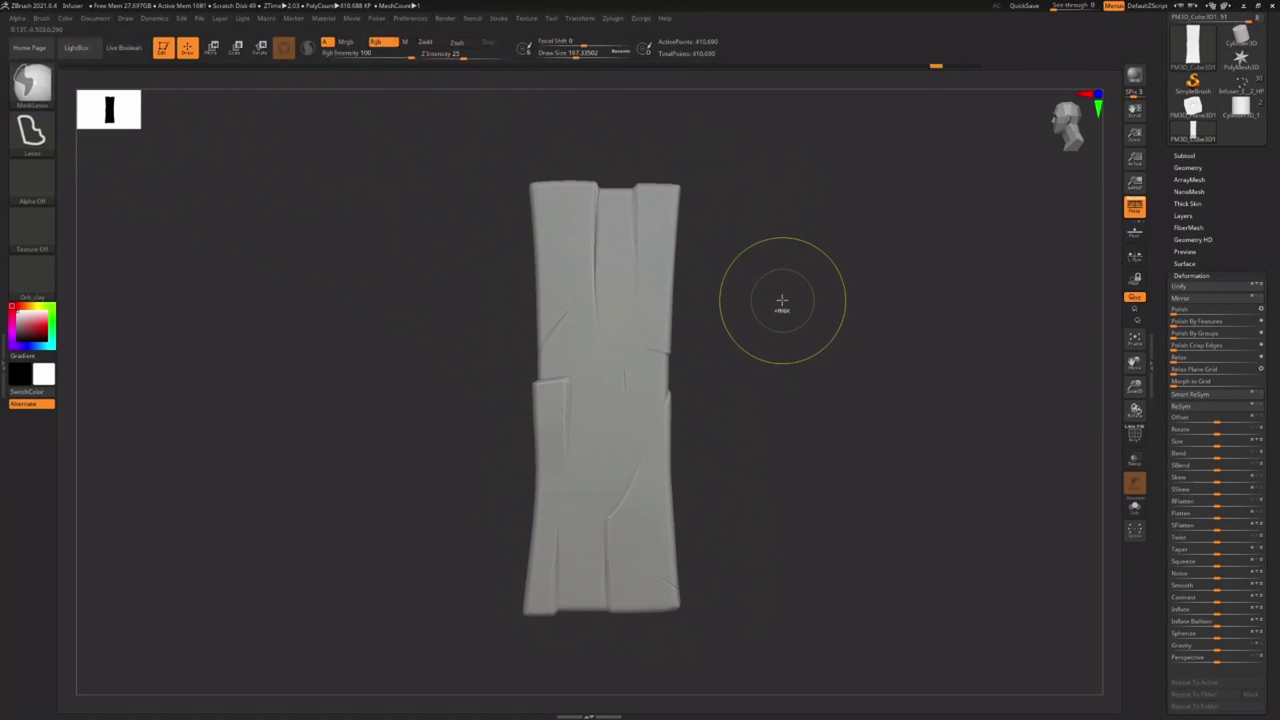
{"action": "key", "text": "ctrl+z"}
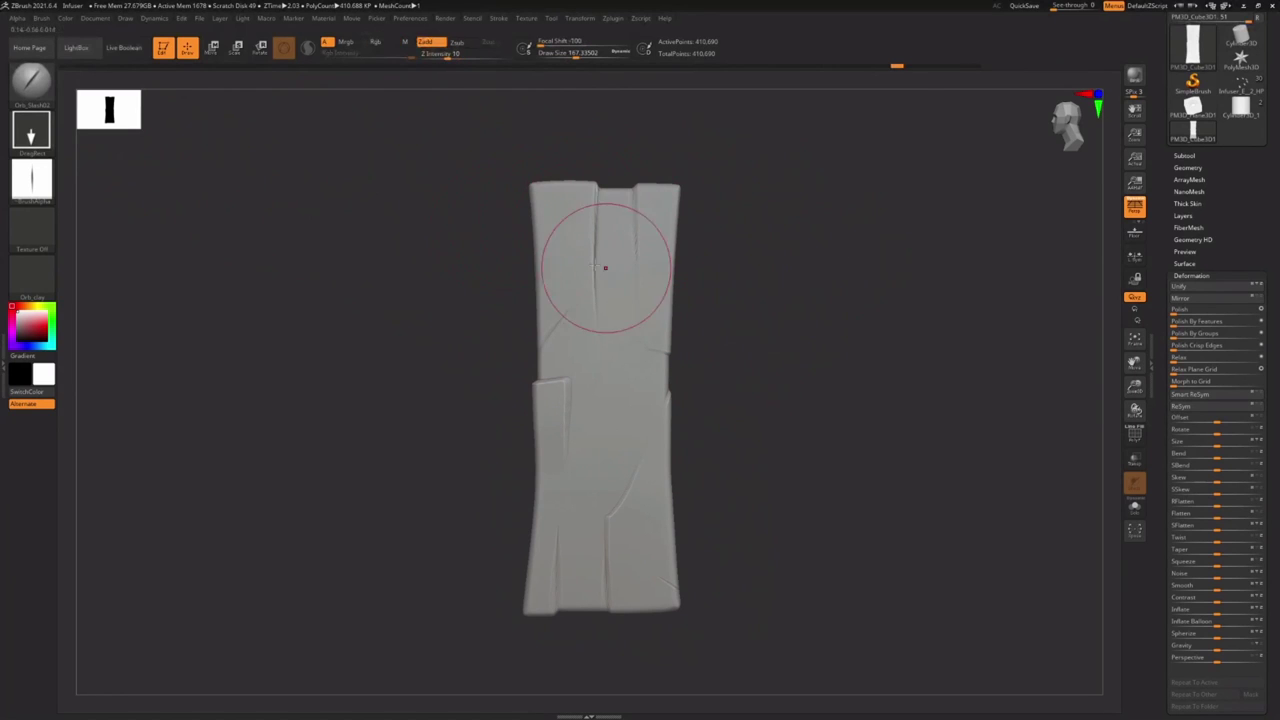
Select the TrimDynamic brush, reduce its Draw Size to about 62, and flatten the front corner at the top of the left strip
{"action": "left_click", "coordinate": [40, 80]}
{"action": "key", "text": "t"}
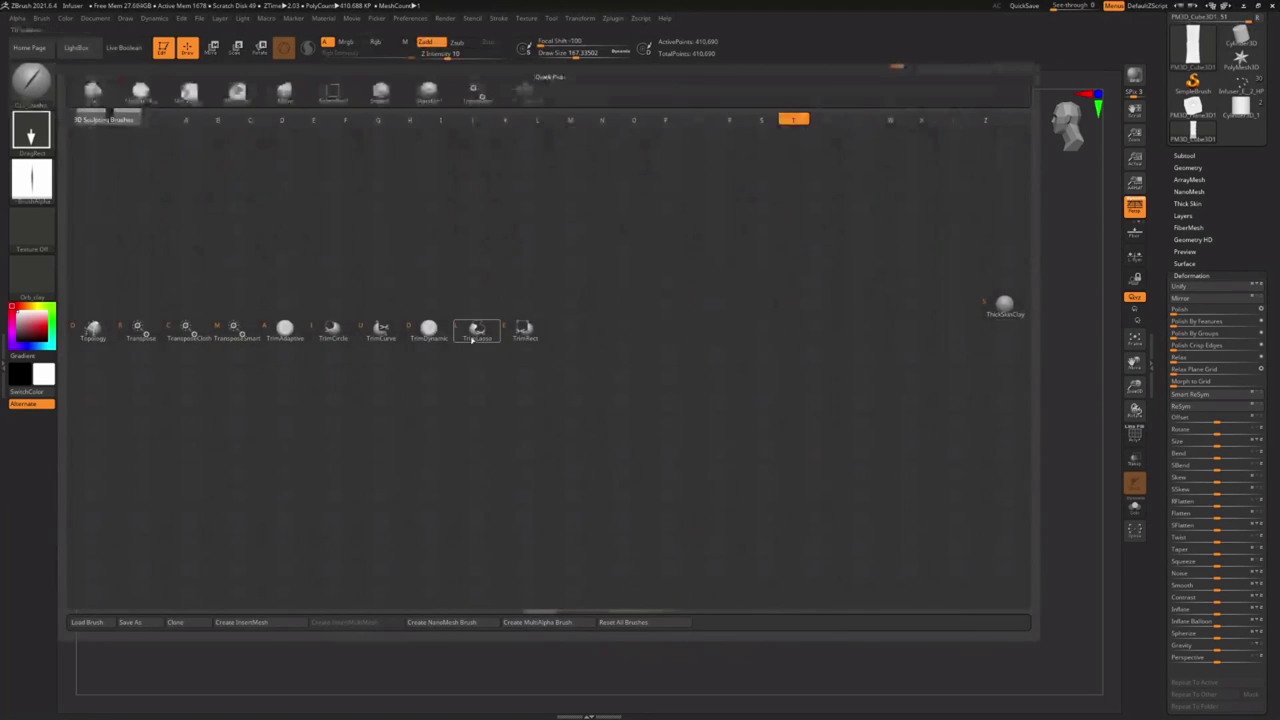
{"action": "left_click", "coordinate": [430, 332]}
{"action": "right_click_drag", "start_coordinate": [580, 255], "coordinate": [578, 367], "text": "alt"}
{"action": "right_click_drag", "start_coordinate": [731, 278], "coordinate": [568, 366]}
{"action": "left_click_drag", "start_coordinate": [592, 295], "coordinate": [534, 299]}
{"action": "key", "text": "ctrl+z"}
{"action": "right_click_drag", "start_coordinate": [534, 299], "coordinate": [564, 292], "text": "ctrl"}
{"action": "key", "text": "s"}
{"action": "left_click_drag", "start_coordinate": [564, 292], "coordinate": [558, 293]}
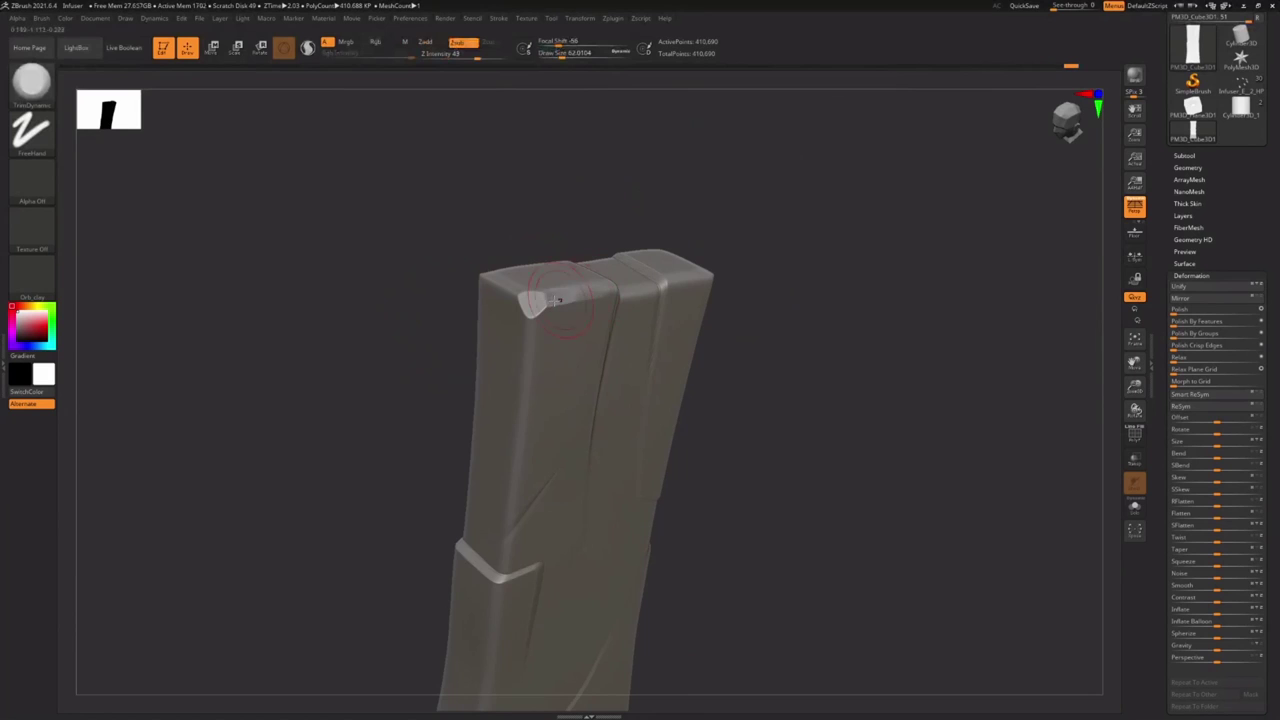
{"action": "left_click_drag", "start_coordinate": [532, 318], "coordinate": [537, 351]}
{"action": "mouse_move", "coordinate": [537, 351]}
{"action": "right_mouse_down"}
{"action": "mouse_move", "coordinate": [566, 320]}
{"action": "mouse_move", "coordinate": [620, 349]}
{"action": "right_mouse_up"}
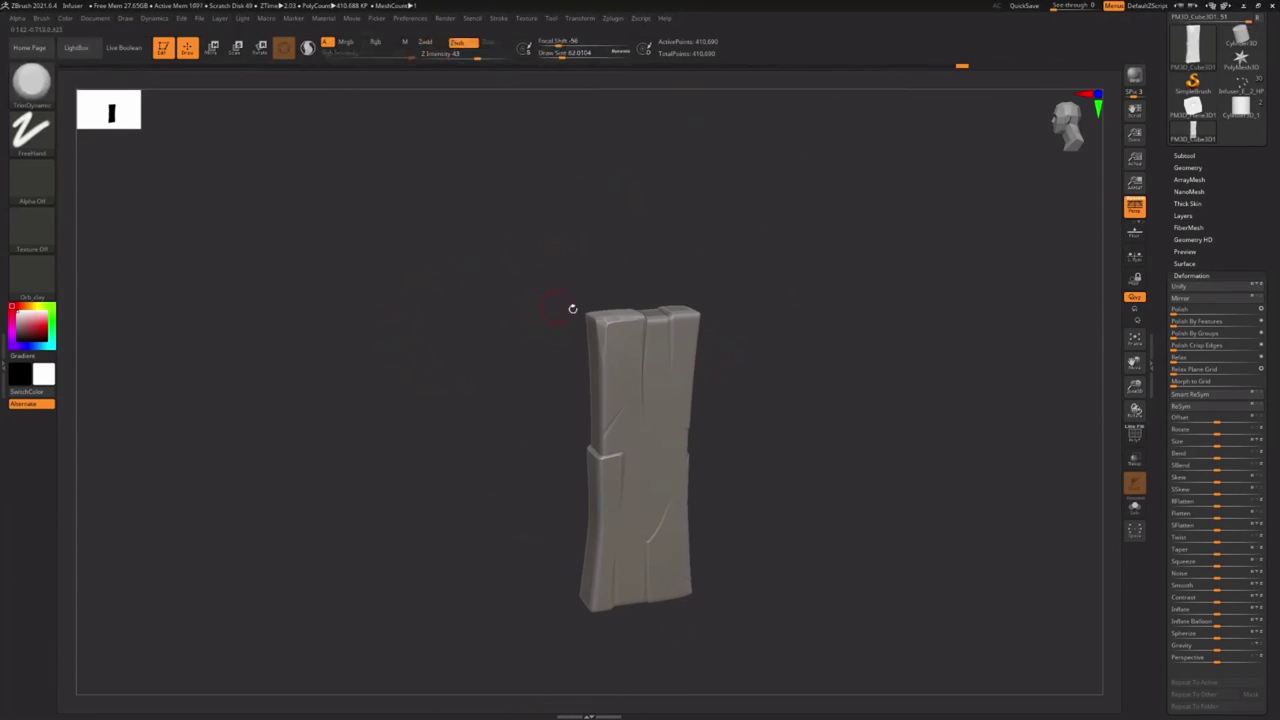
Widen the flattened bevel around the upper-left strip's top corner and side edge with TrimDynamic
{"action": "mouse_move", "coordinate": [616, 347]}
{"action": "right_mouse_down"}
{"action": "mouse_move", "coordinate": [609, 383]}
{"action": "mouse_move", "coordinate": [604, 355]}
{"action": "mouse_move", "coordinate": [658, 325]}
{"action": "right_mouse_up"}
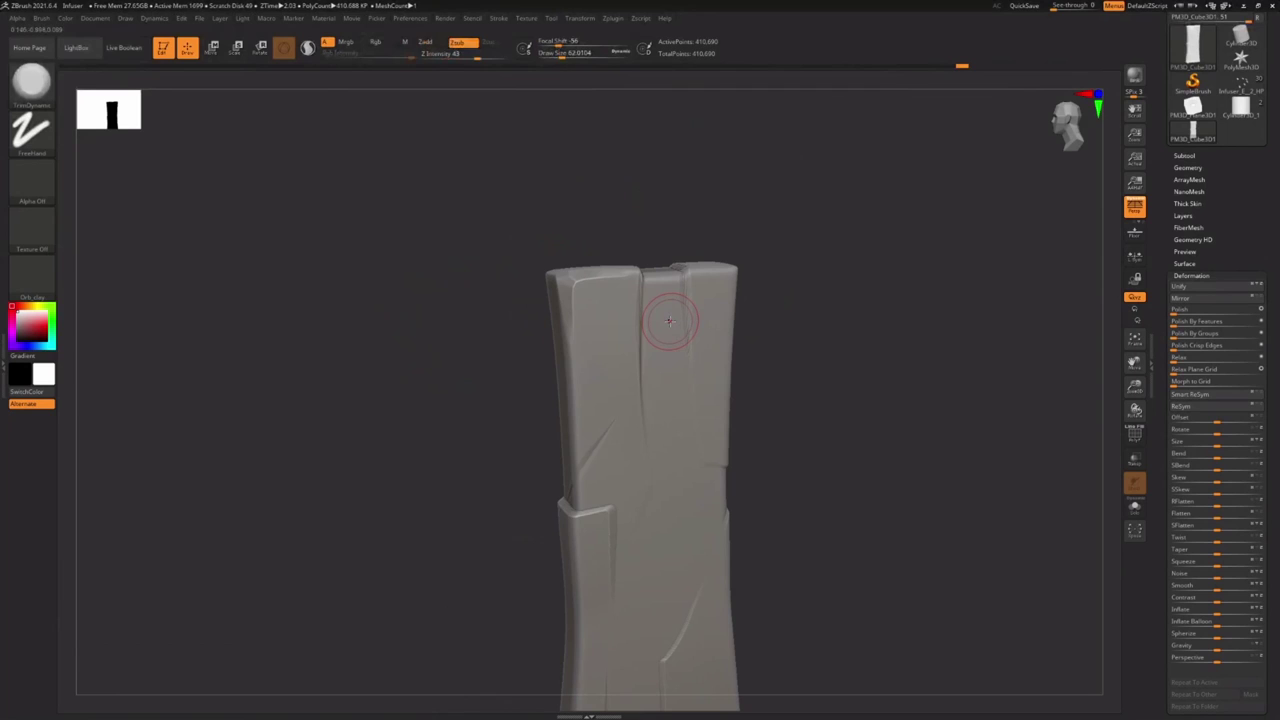
{"action": "key", "text": "s"}
{"action": "left_click_drag", "start_coordinate": [621, 402], "coordinate": [613, 412]}
{"action": "key", "text": "s"}
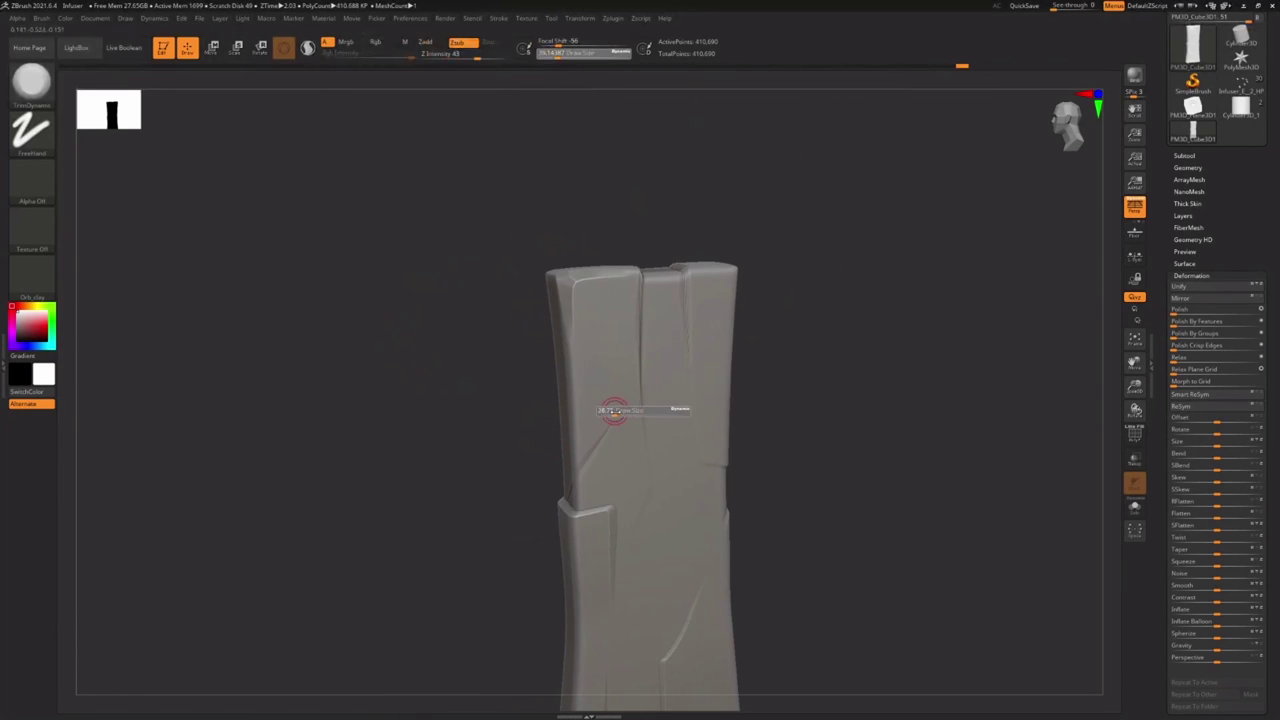
{"action": "right_click_drag", "start_coordinate": [584, 277], "coordinate": [515, 252]}
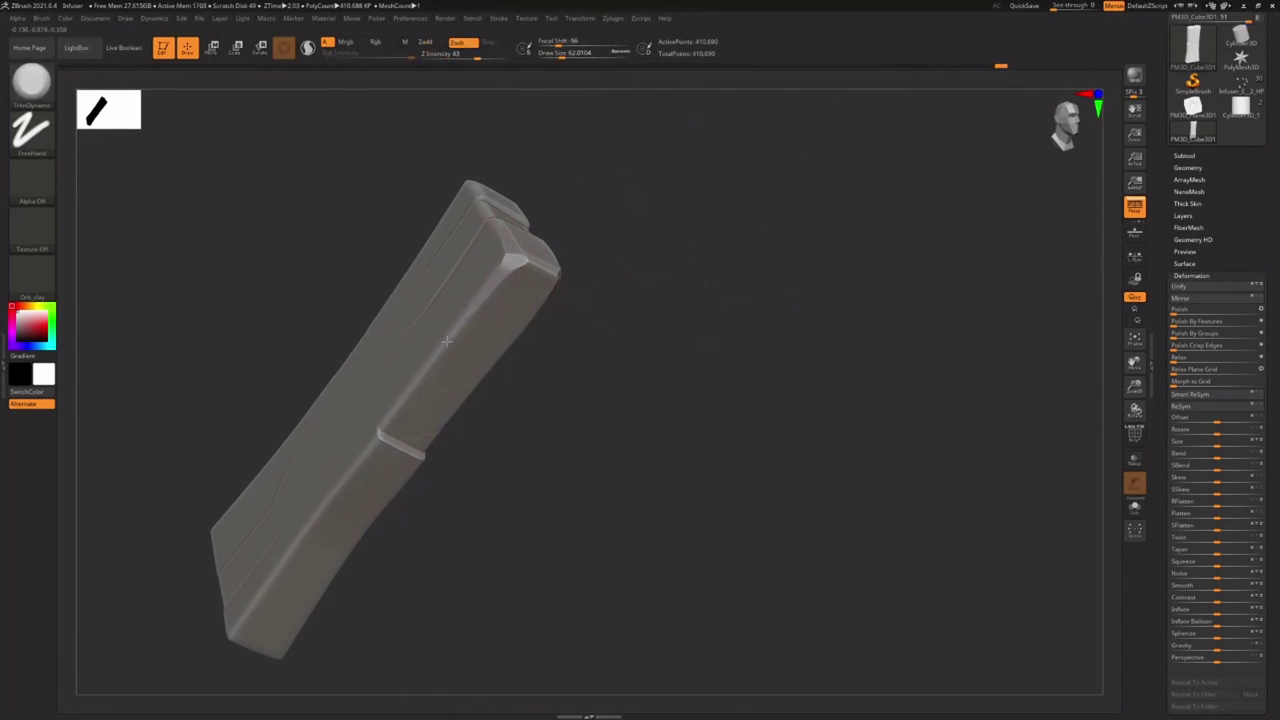
{"action": "mouse_move", "coordinate": [446, 341]}
{"action": "right_mouse_down"}
{"action": "mouse_move", "coordinate": [515, 262]}
{"action": "mouse_move", "coordinate": [525, 271]}
{"action": "mouse_move", "coordinate": [514, 251]}
{"action": "mouse_move", "coordinate": [503, 269]}
{"action": "right_mouse_up"}
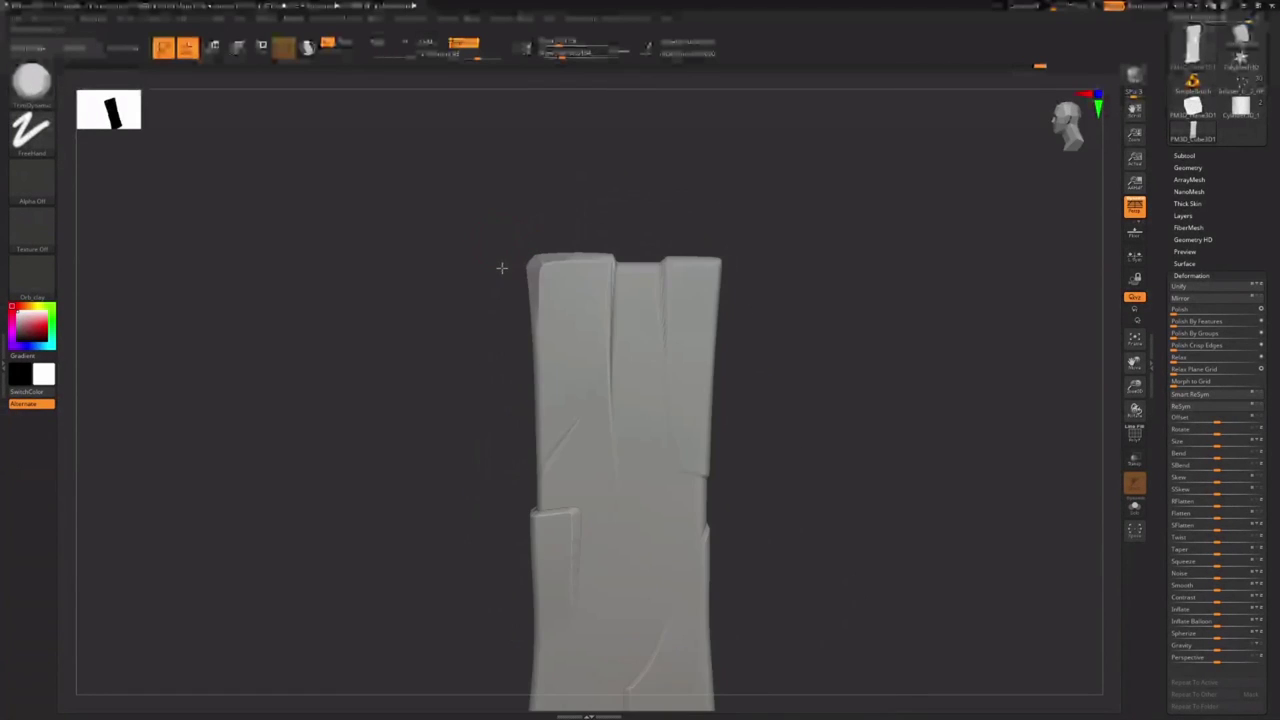
Reduce the TrimDynamic brush size and bevel the top corner and outer edge of the upper-right strip
{"action": "key", "text": "s"}
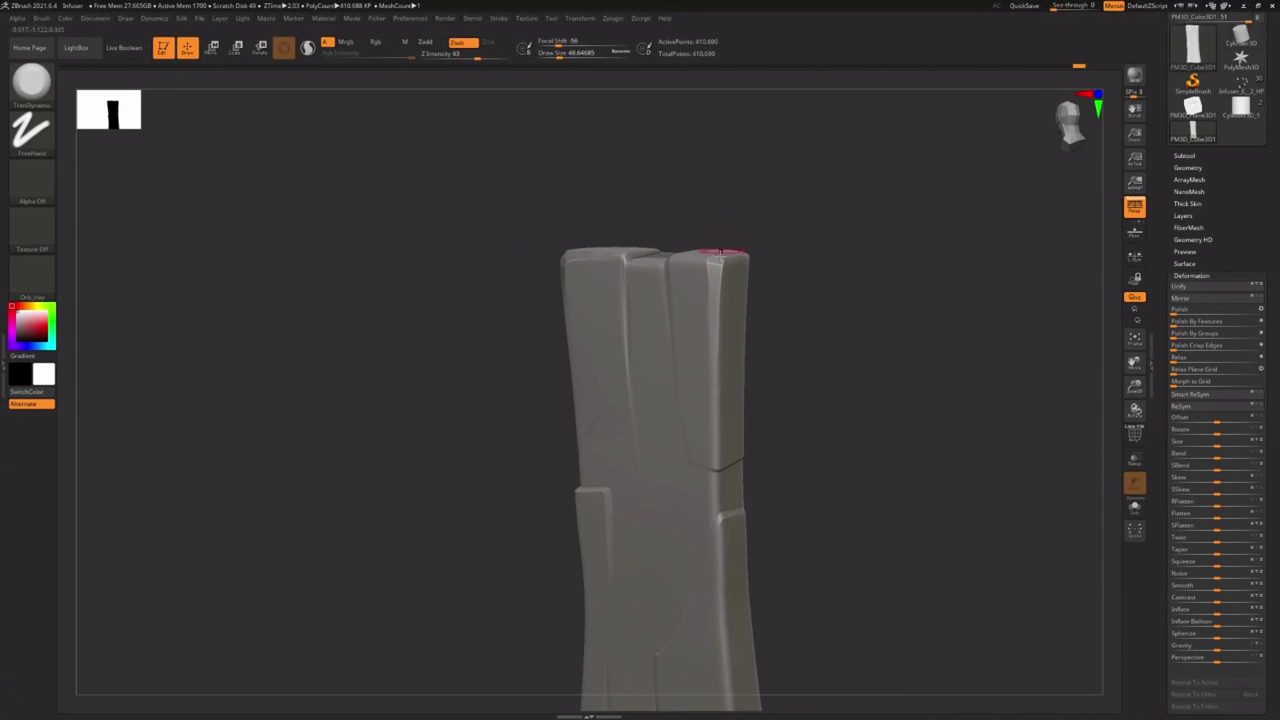
{"action": "right_click_drag", "start_coordinate": [720, 252], "coordinate": [709, 258]}
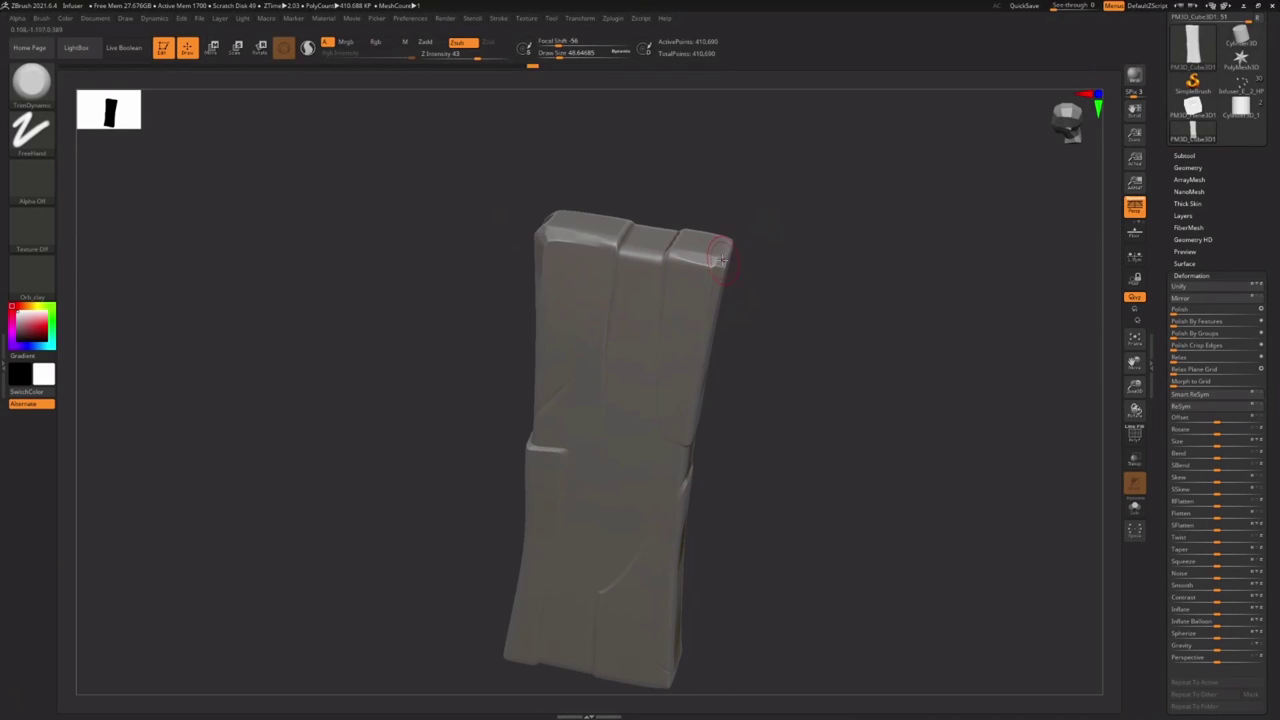
{"action": "right_click_drag", "start_coordinate": [757, 374], "coordinate": [748, 265], "text": "ctrl"}
{"action": "right_click_drag", "start_coordinate": [748, 265], "coordinate": [700, 240]}
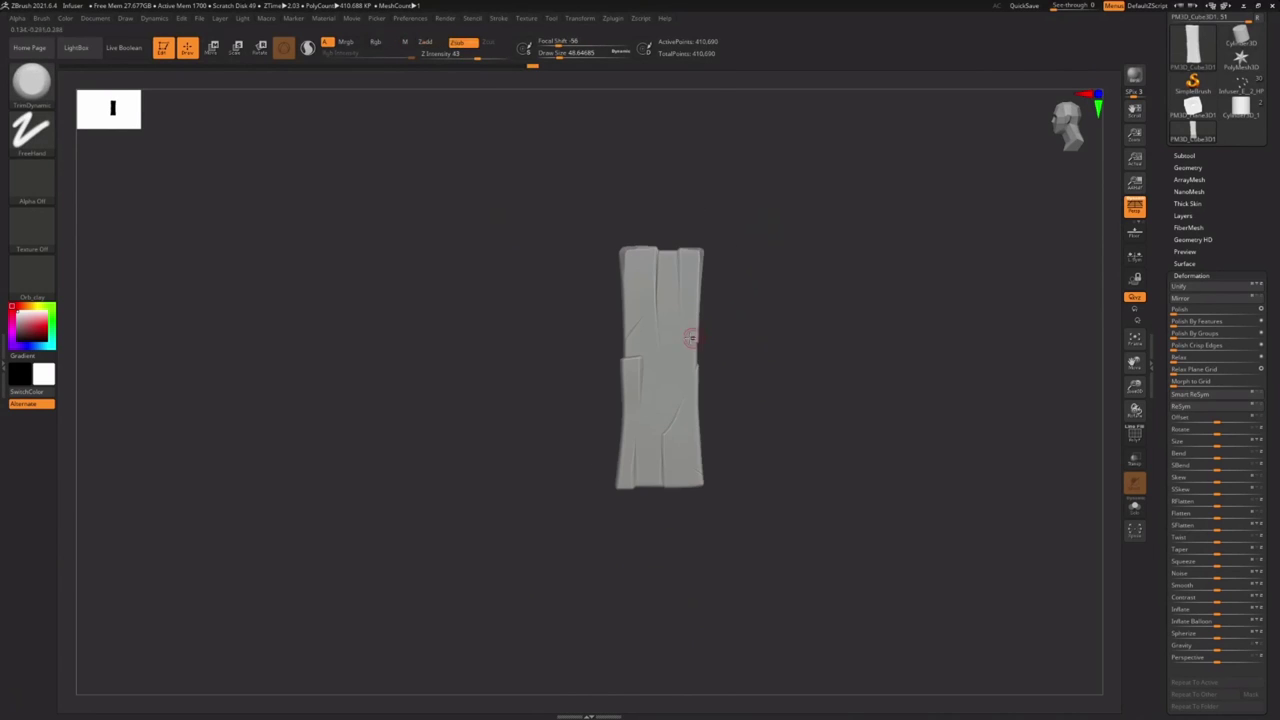
{"action": "right_click_drag", "start_coordinate": [691, 342], "coordinate": [701, 466], "text": "ctrl"}
{"action": "key", "text": "ctrl"}
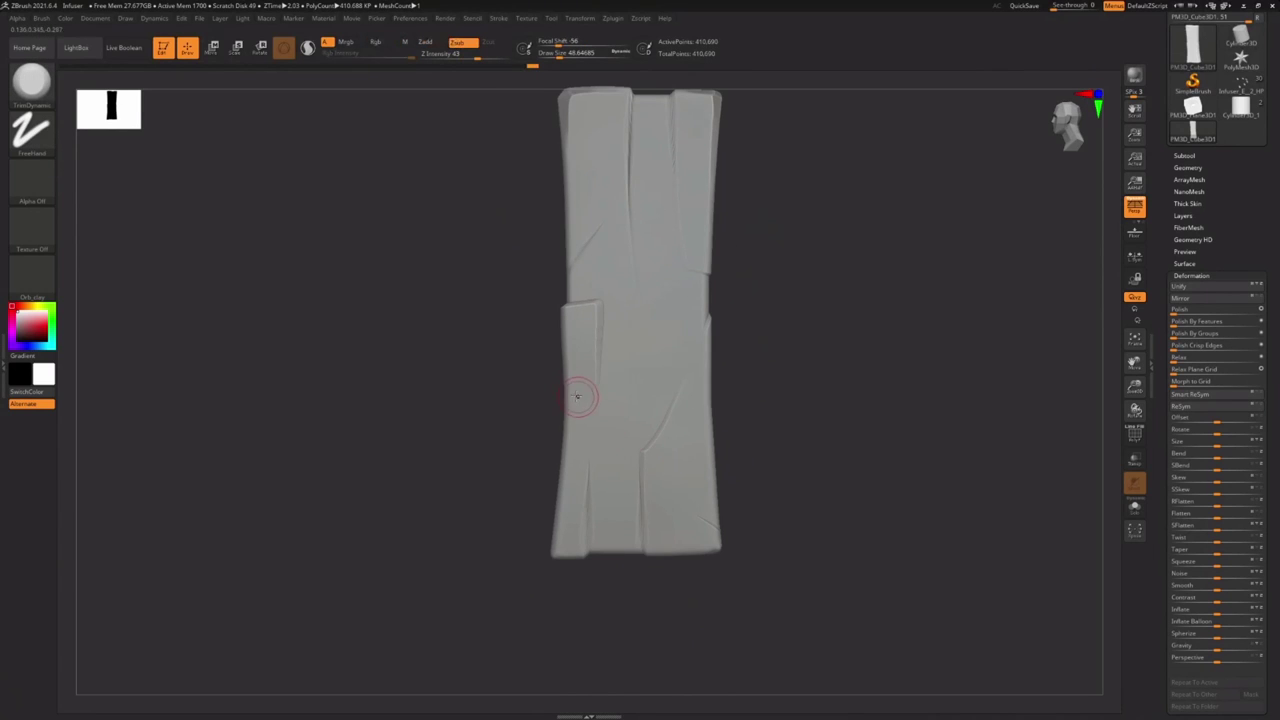
Set ClipCurve as the clipping brush
{"action": "left_click", "coordinate": [31, 82]}
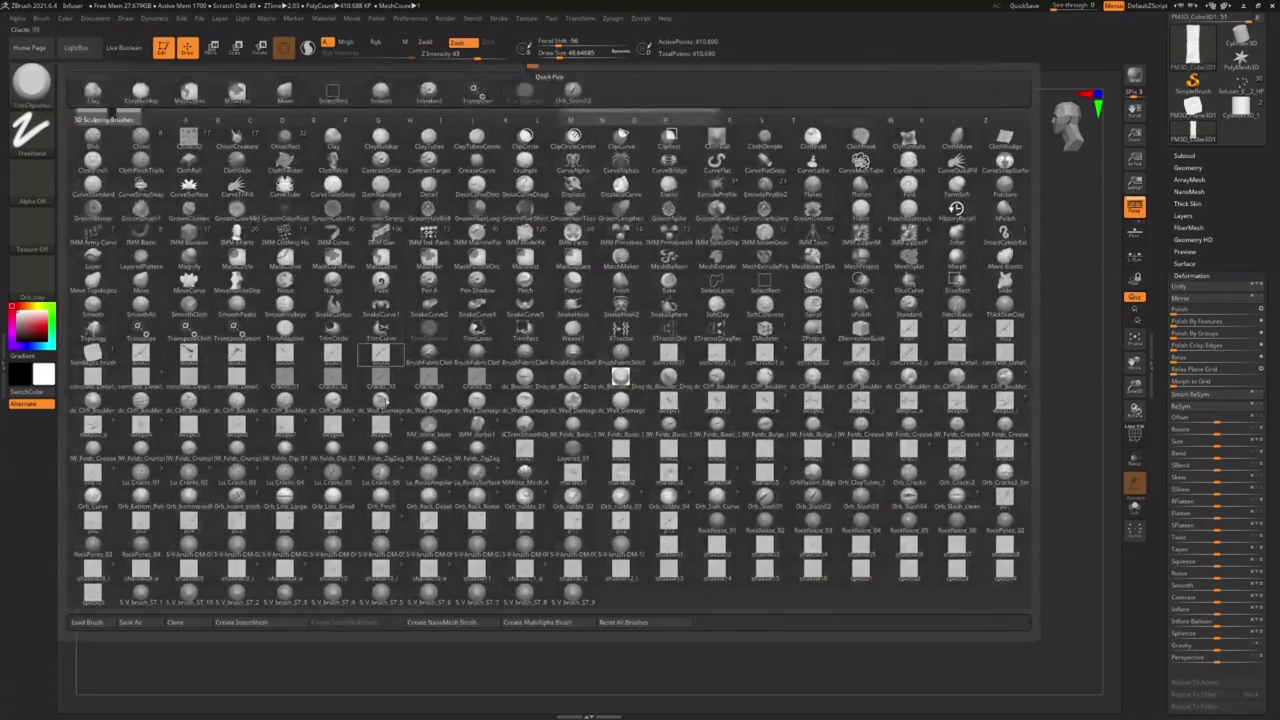
{"action": "left_click", "coordinate": [380, 592]}
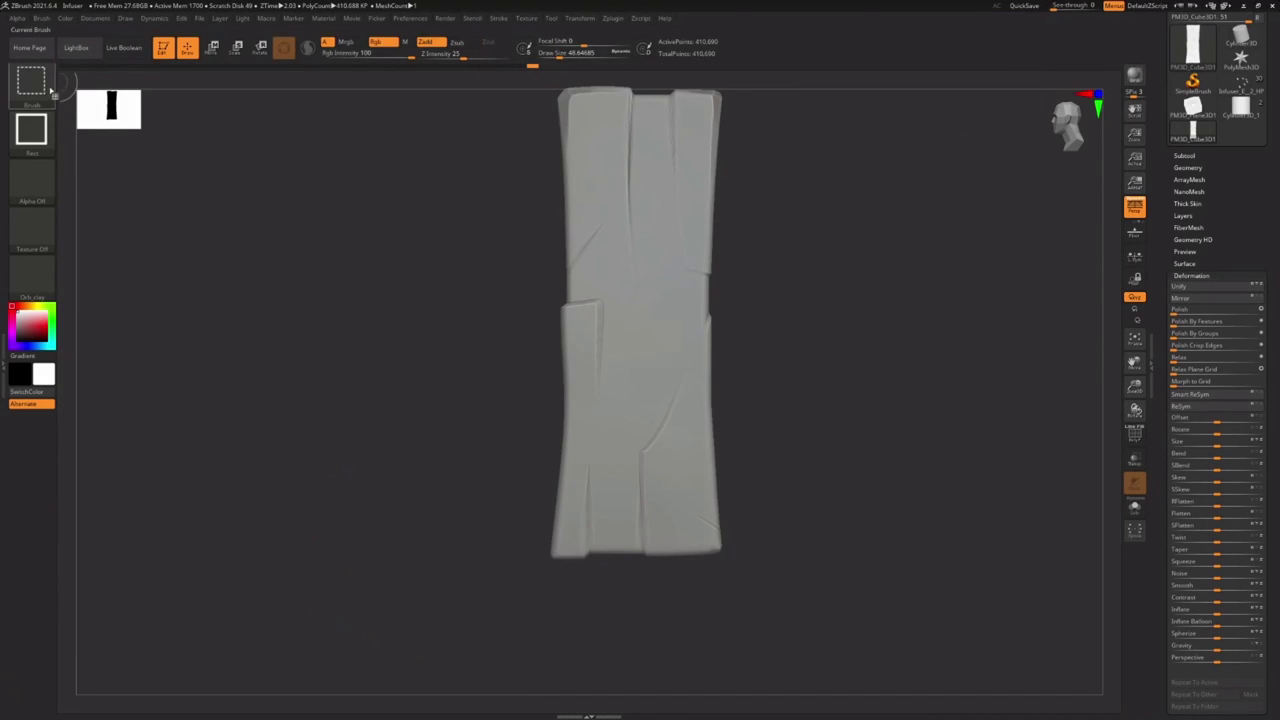
{"action": "left_click", "coordinate": [40, 92], "text": "ctrl+shift"}
{"action": "left_click", "coordinate": [189, 139], "text": "ctrl+shift"}
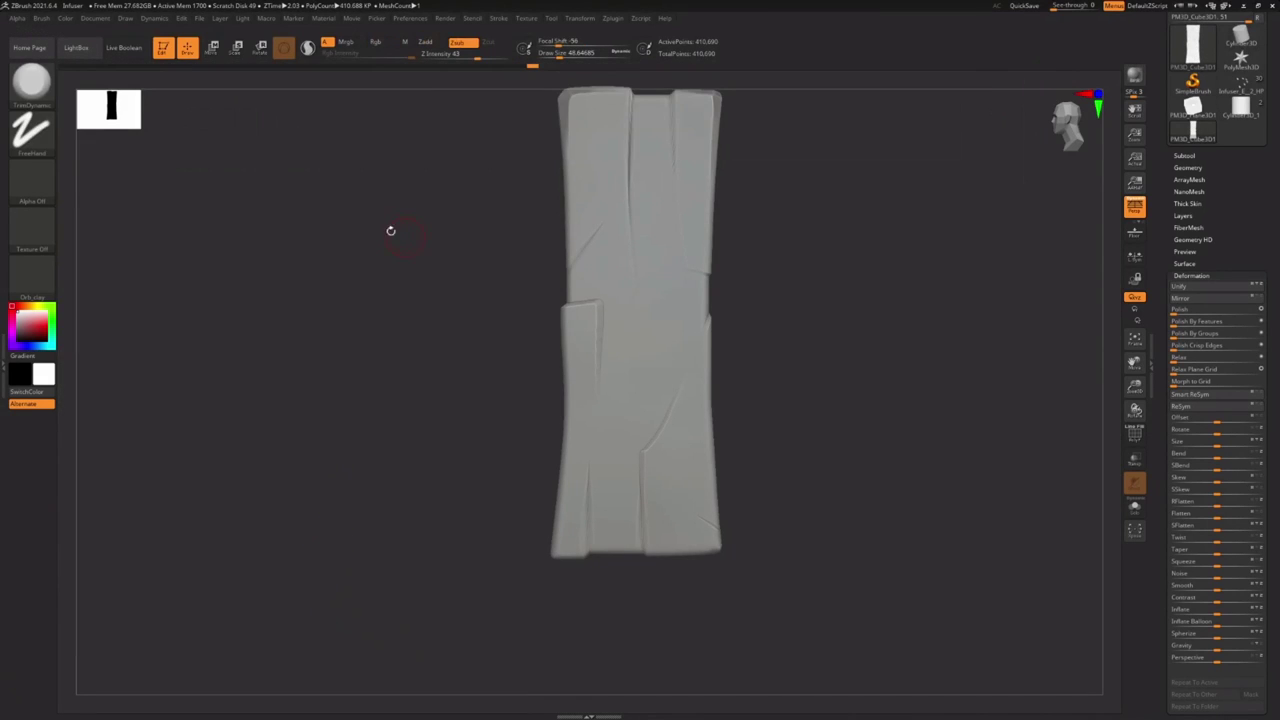
Try cutting an angular notch into the plank's upper-left side with ClipCurve and trimming its edges
{"action": "mouse_move", "coordinate": [562, 233]}
{"action": "right_mouse_down", "text": "alt"}
{"action": "mouse_move", "coordinate": [603, 326]}
{"action": "mouse_move", "coordinate": [562, 298]}
{"action": "right_mouse_up", "text": "alt"}
{"action": "mouse_move", "coordinate": [561, 298]}
{"action": "left_mouse_down"}
{"action": "mouse_move", "coordinate": [555, 312]}
{"action": "mouse_move", "coordinate": [597, 380]}
{"action": "mouse_move", "coordinate": [594, 431]}
{"action": "left_mouse_up"}
{"action": "key", "text": "ctrl+shift"}
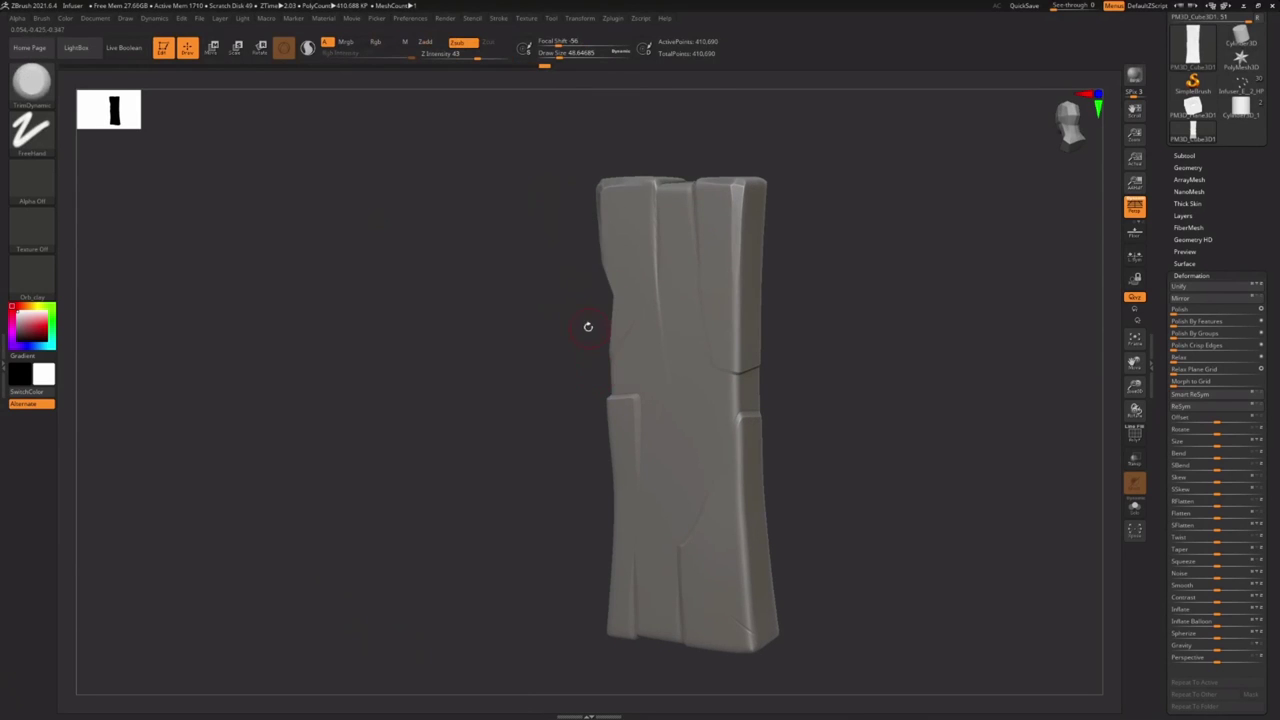
{"action": "mouse_move", "coordinate": [586, 326]}
{"action": "left_mouse_down"}
{"action": "mouse_move", "coordinate": [628, 337]}
{"action": "mouse_move", "coordinate": [617, 335]}
{"action": "left_mouse_up"}
{"action": "right_click_drag", "start_coordinate": [602, 279], "coordinate": [593, 434], "text": "ctrl"}
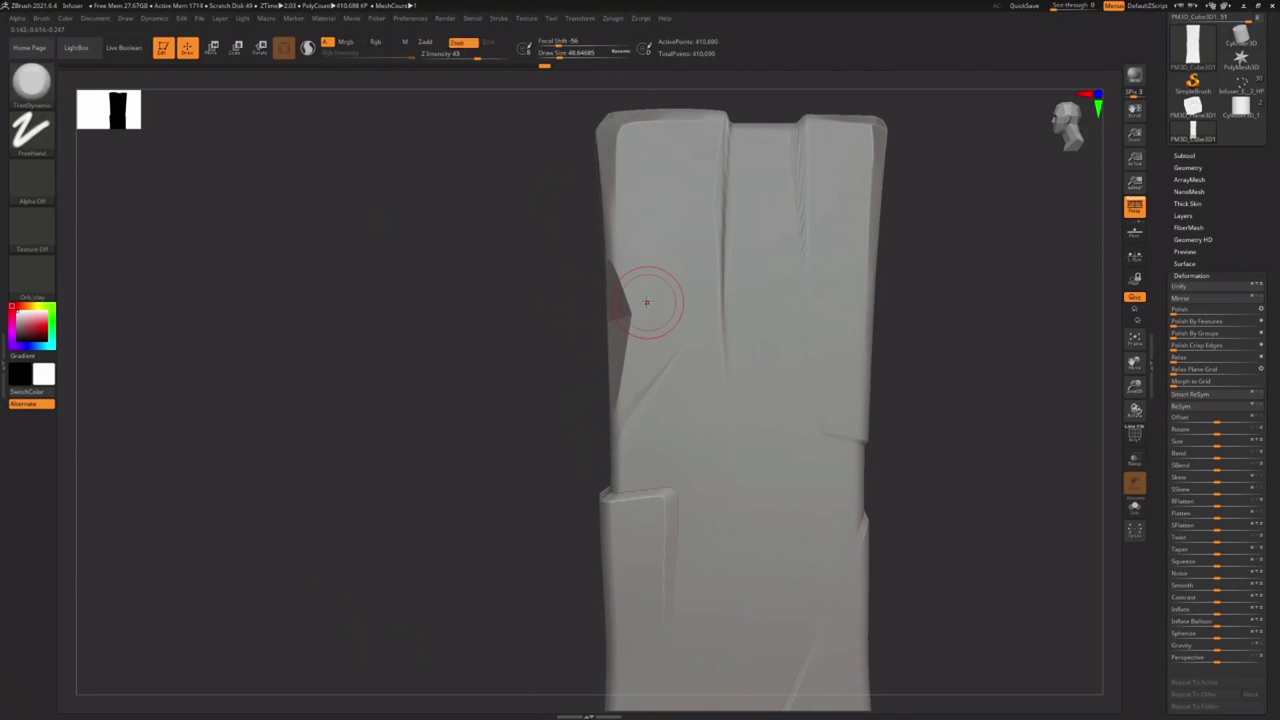
{"action": "right_click_drag", "start_coordinate": [612, 252], "coordinate": [583, 289]}
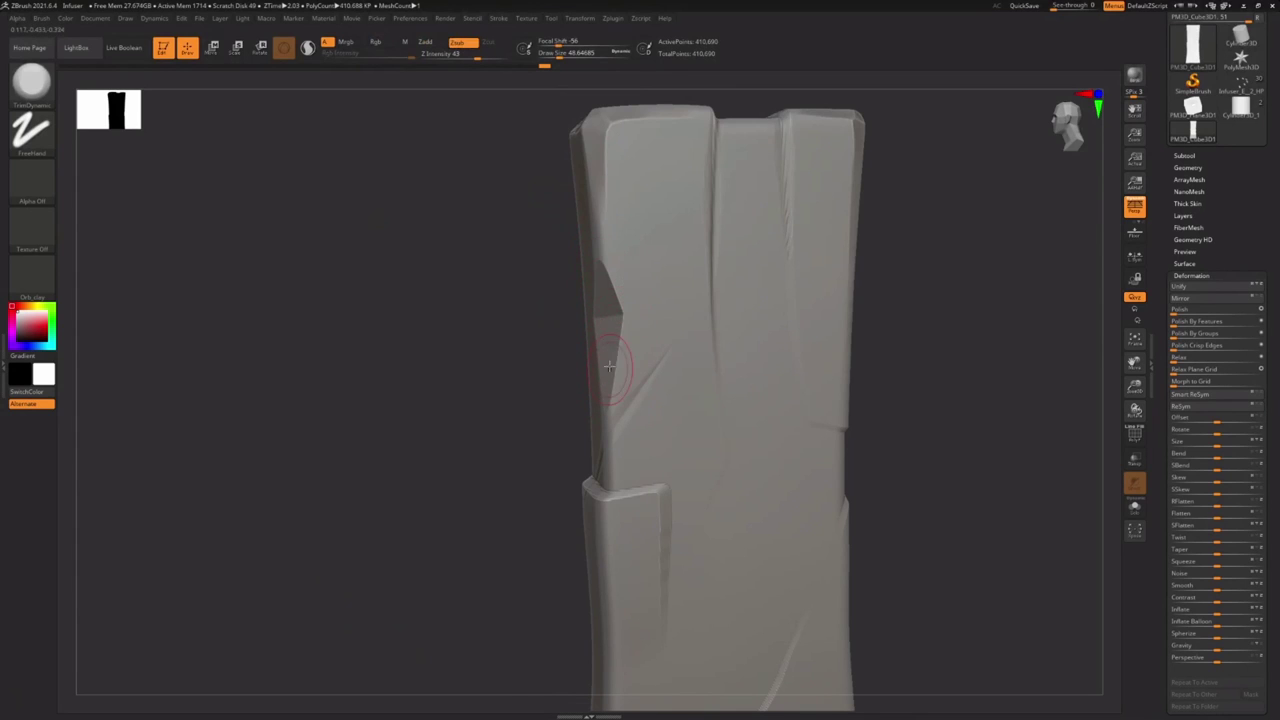
{"action": "left_click_drag", "start_coordinate": [608, 366], "coordinate": [614, 300]}
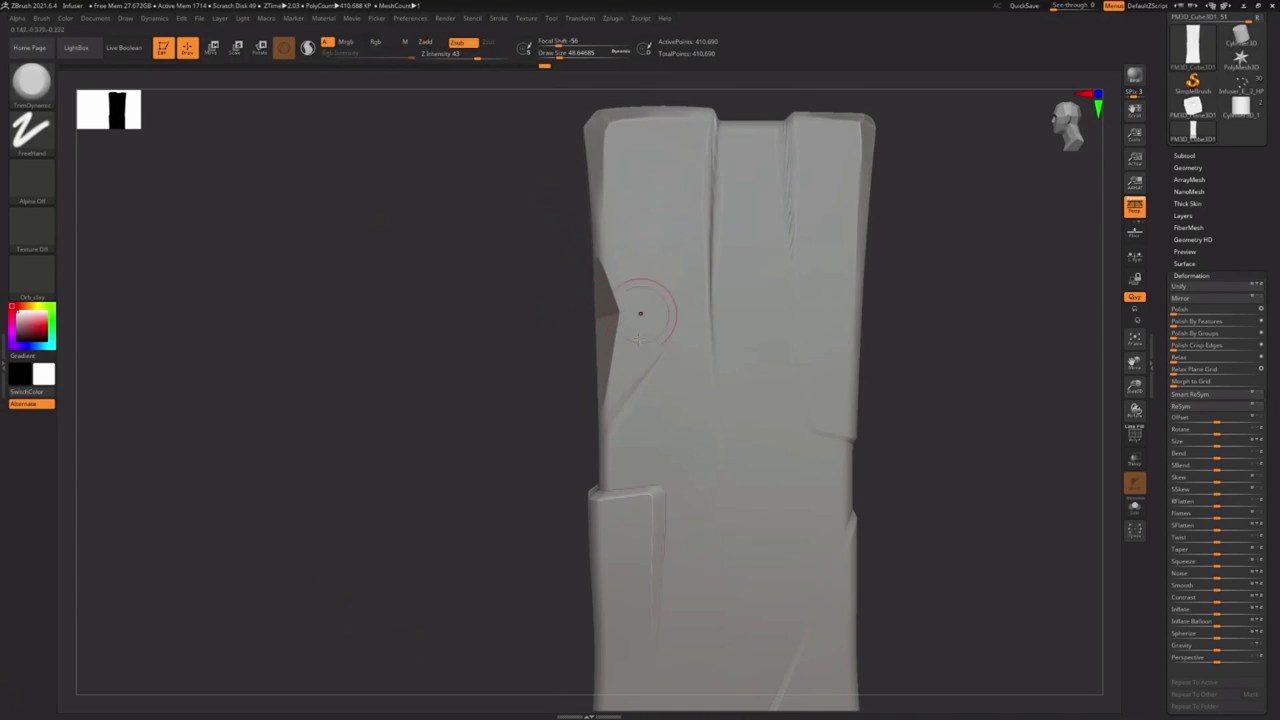
{"action": "right_click_drag", "start_coordinate": [800, 264], "coordinate": [586, 434], "text": "ctrl"}
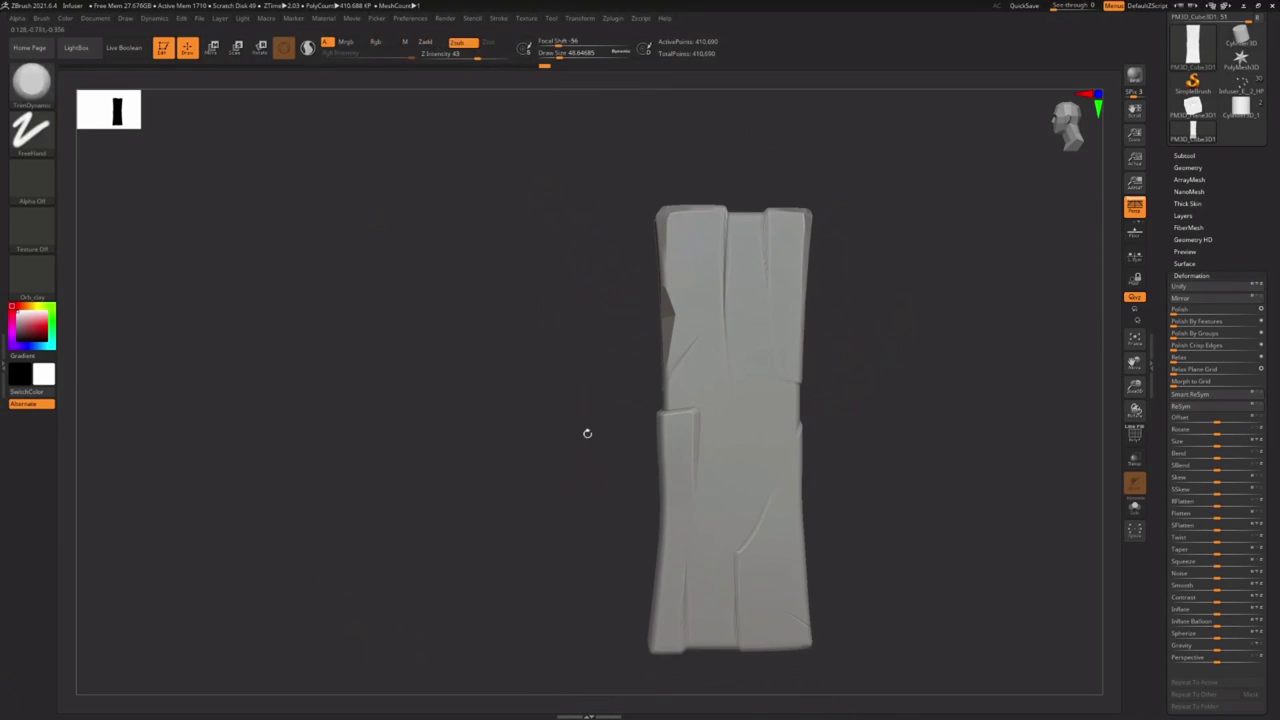
Undo the notch cut into the plank's upper-left side
{"action": "mouse_move", "coordinate": [640, 286]}
{"action": "left_mouse_down"}
{"action": "mouse_move", "coordinate": [654, 271]}
{"action": "mouse_move", "coordinate": [680, 376]}
{"action": "left_mouse_up"}
{"action": "mouse_move", "coordinate": [686, 334]}
{"action": "right_mouse_down"}
{"action": "mouse_move", "coordinate": [742, 318]}
{"action": "mouse_move", "coordinate": [704, 305]}
{"action": "right_mouse_up"}
{"action": "left_click_drag", "start_coordinate": [704, 305], "coordinate": [657, 349]}
{"action": "mouse_move", "coordinate": [672, 258]}
{"action": "left_mouse_down", "text": "ctrl+shift"}
{"action": "mouse_move", "coordinate": [692, 305]}
{"action": "mouse_move", "coordinate": [683, 432]}
{"action": "mouse_move", "coordinate": [732, 364]}
{"action": "mouse_move", "coordinate": [728, 348]}
{"action": "left_mouse_up", "text": "ctrl+shift"}
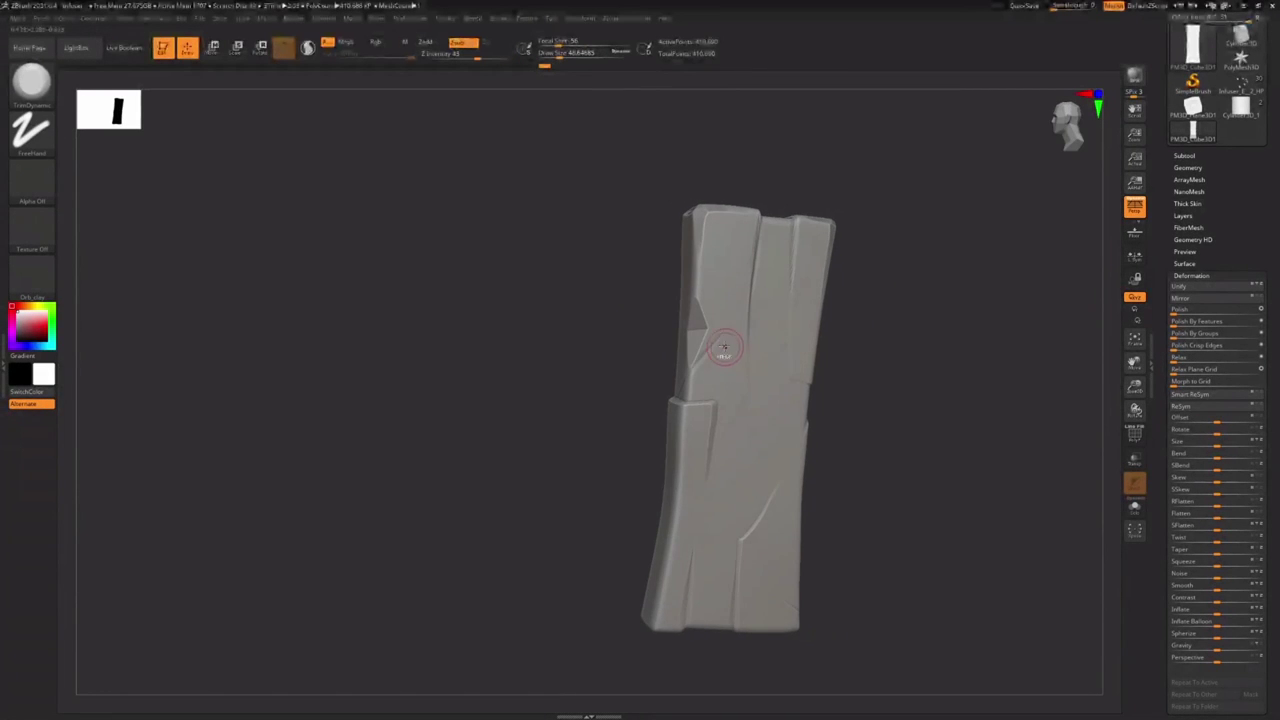
{"action": "key", "text": "ctrl+z"}
Clip the plank's left side again with ClipCurve above the lower-left strip
{"action": "mouse_move", "coordinate": [646, 550]}
{"action": "left_mouse_down"}
{"action": "mouse_move", "coordinate": [633, 538]}
{"action": "mouse_move", "coordinate": [671, 654]}
{"action": "mouse_move", "coordinate": [704, 510]}
{"action": "mouse_move", "coordinate": [651, 320]}
{"action": "left_mouse_up"}
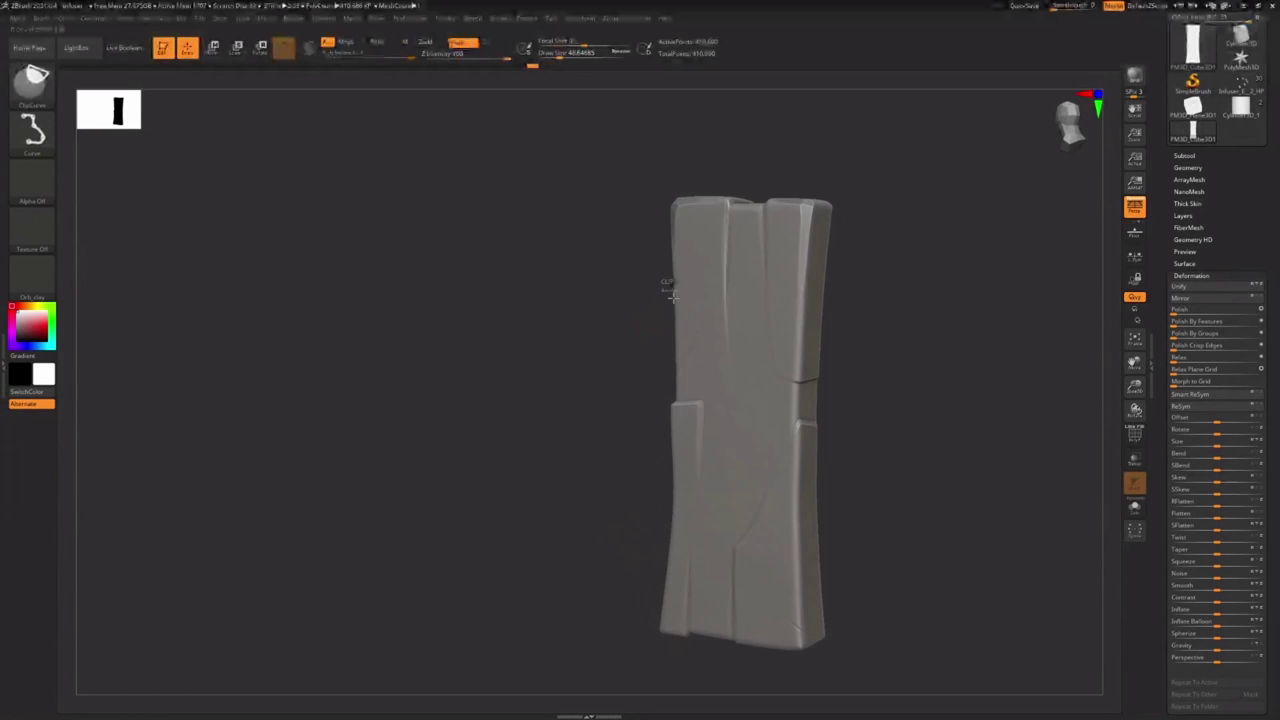
{"action": "left_click_drag", "start_coordinate": [670, 395], "coordinate": [670, 398], "text": "ctrl+shift"}
{"action": "mouse_move", "coordinate": [645, 340]}
{"action": "left_mouse_down"}
{"action": "mouse_move", "coordinate": [704, 330]}
{"action": "mouse_move", "coordinate": [668, 305]}
{"action": "left_mouse_up"}
Select the hPolish brush and flatten chips into the plank's upper side edges
{"action": "left_click", "coordinate": [36, 86]}
{"action": "key", "text": "h"}
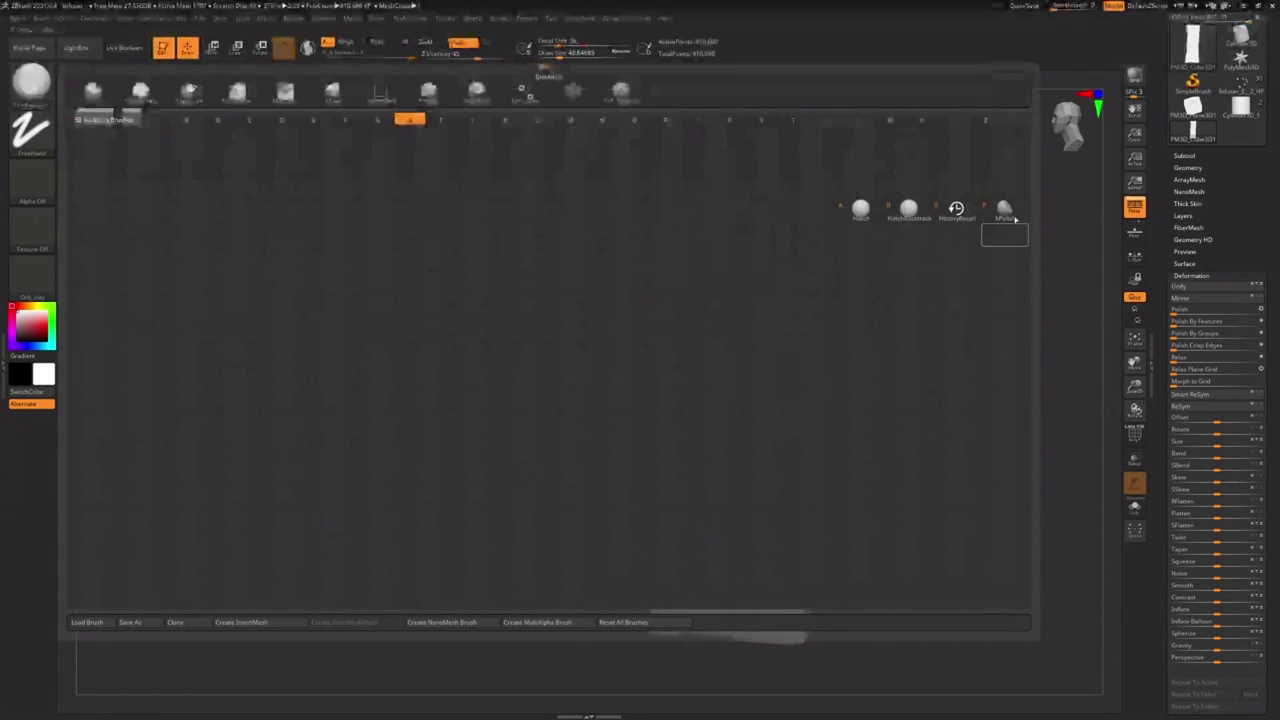
{"action": "left_click", "coordinate": [1003, 208]}
{"action": "mouse_move", "coordinate": [626, 240]}
{"action": "left_mouse_down", "text": "alt"}
{"action": "mouse_move", "coordinate": [682, 256]}
{"action": "mouse_move", "coordinate": [675, 272]}
{"action": "left_mouse_up", "text": "alt"}
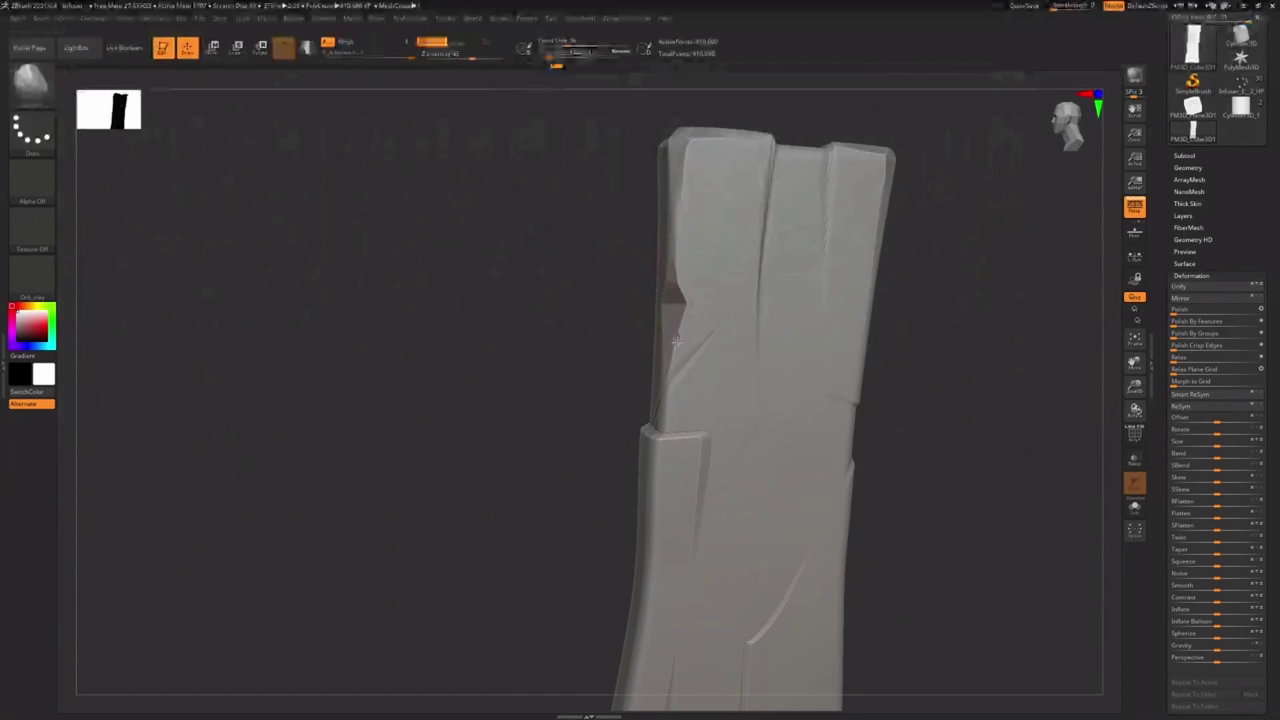
{"action": "mouse_move", "coordinate": [703, 312]}
{"action": "right_mouse_down"}
{"action": "mouse_move", "coordinate": [786, 320]}
{"action": "mouse_move", "coordinate": [743, 317]}
{"action": "mouse_move", "coordinate": [797, 366]}
{"action": "mouse_move", "coordinate": [734, 394]}
{"action": "right_mouse_up"}
{"action": "key", "text": "s"}
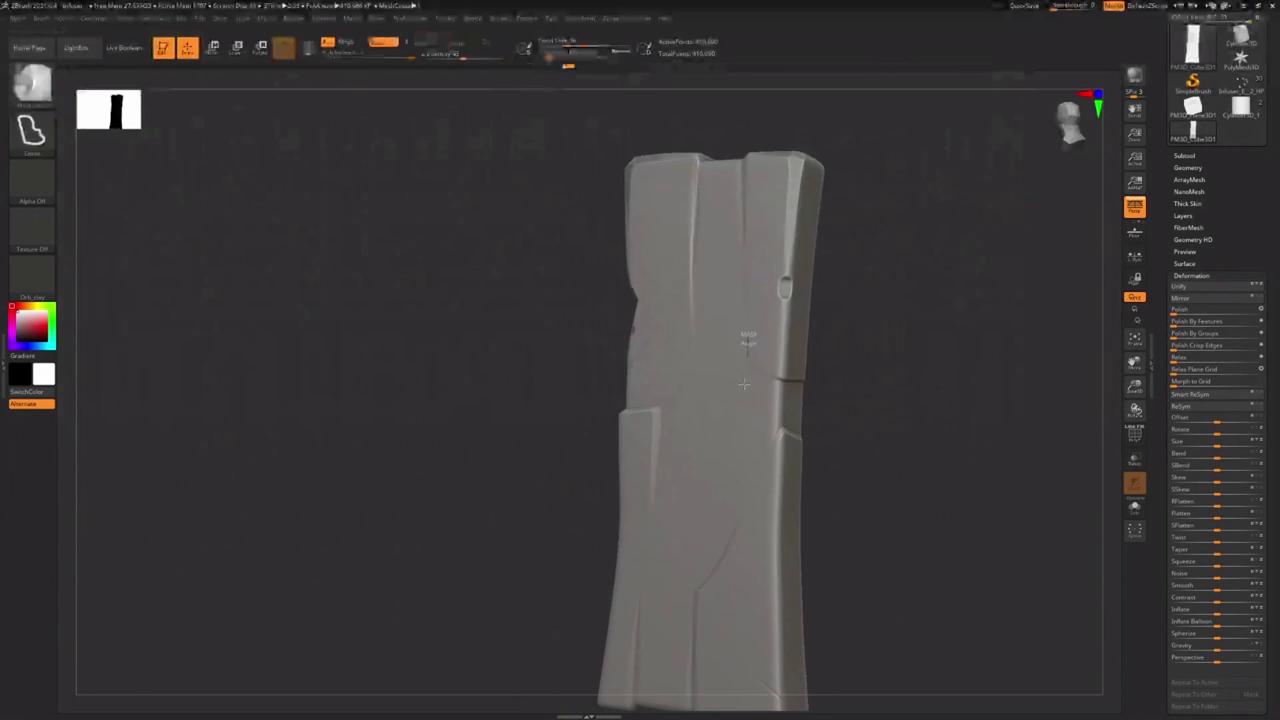
Lasso-mask an angular patch across the right edge above the lower-right strip and invert the mask
{"action": "mouse_move", "coordinate": [745, 335]}
{"action": "left_mouse_down", "text": "ctrl"}
{"action": "mouse_move", "coordinate": [848, 414]}
{"action": "mouse_move", "coordinate": [810, 440]}
{"action": "left_mouse_up", "text": "ctrl"}
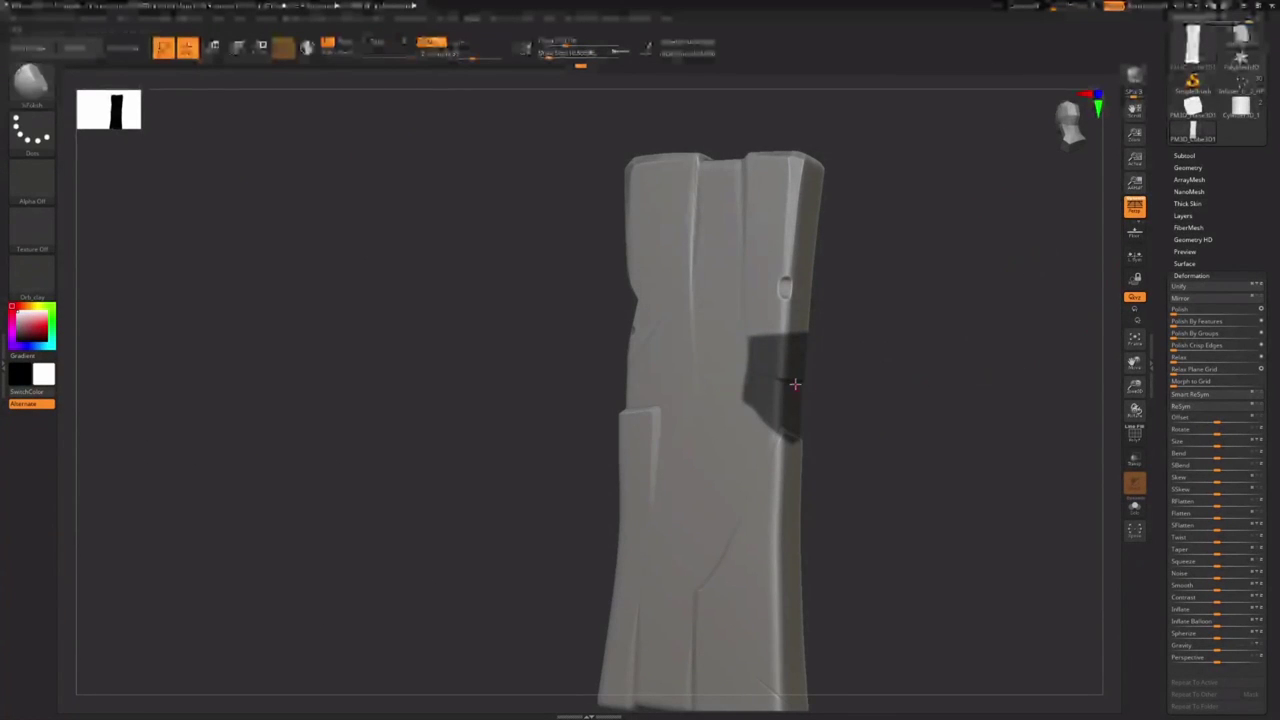
{"action": "key", "text": "ctrl"}
{"action": "left_click", "coordinate": [836, 376], "text": "ctrl"}
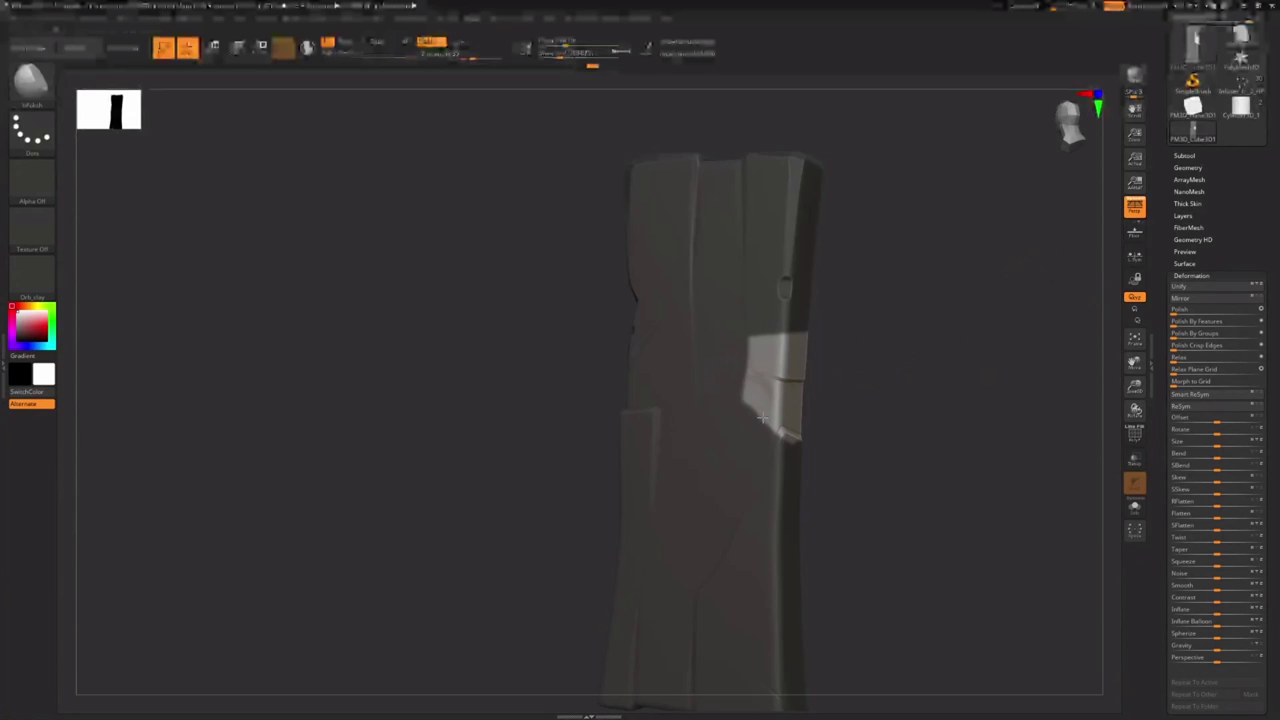
Try flattening the exposed right-edge patch with hPolish along the mask border and clear the mask
{"action": "mouse_move", "coordinate": [762, 415]}
{"action": "right_mouse_down"}
{"action": "mouse_move", "coordinate": [805, 371]}
{"action": "mouse_move", "coordinate": [797, 394]}
{"action": "mouse_move", "coordinate": [754, 358]}
{"action": "right_mouse_up"}
{"action": "left_click_drag", "start_coordinate": [748, 405], "coordinate": [752, 416]}
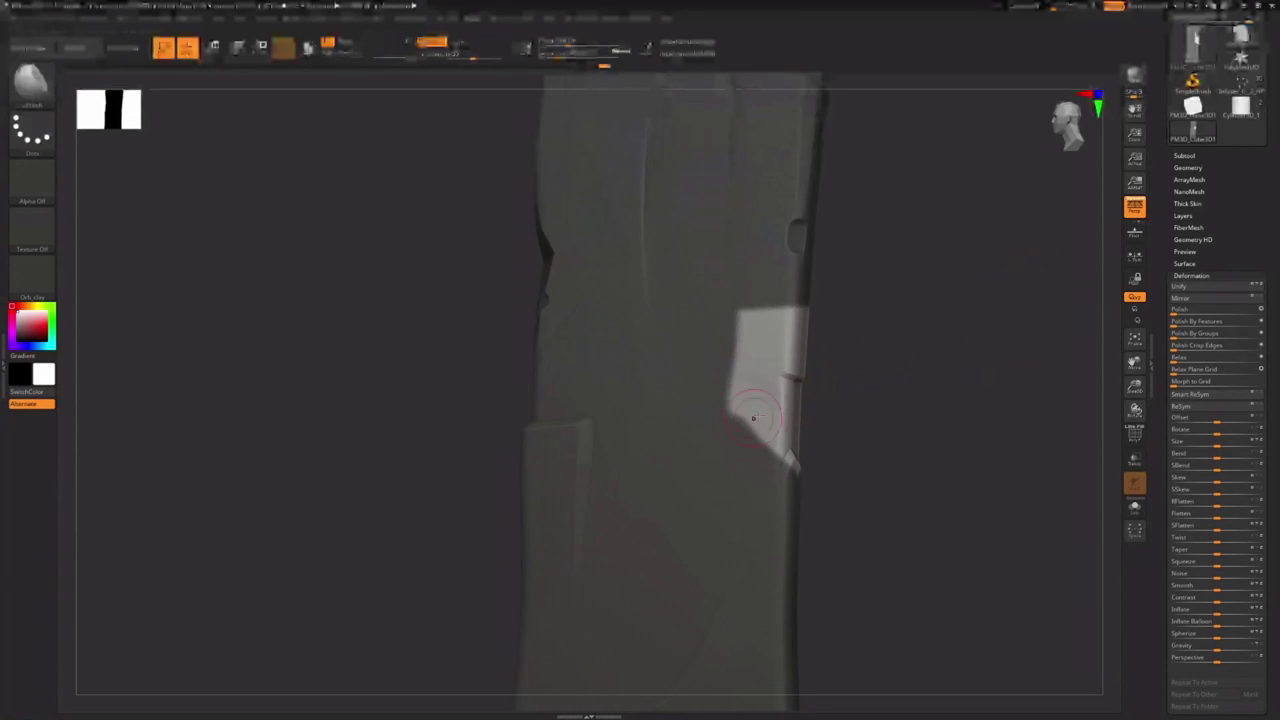
{"action": "left_click_drag", "start_coordinate": [876, 388], "coordinate": [901, 403], "text": "ctrl"}
{"action": "right_click_drag", "start_coordinate": [901, 403], "coordinate": [880, 450], "text": "ctrl"}
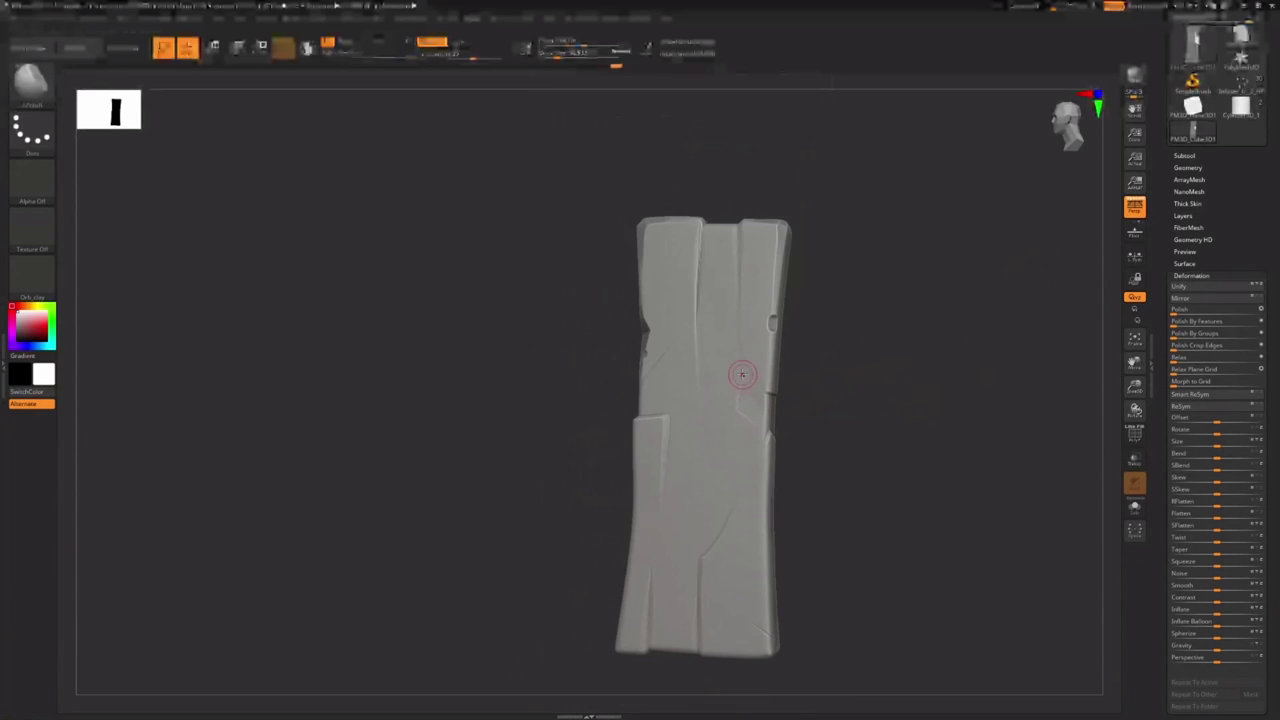
{"action": "right_click_drag", "start_coordinate": [770, 398], "coordinate": [749, 400], "text": "ctrl"}
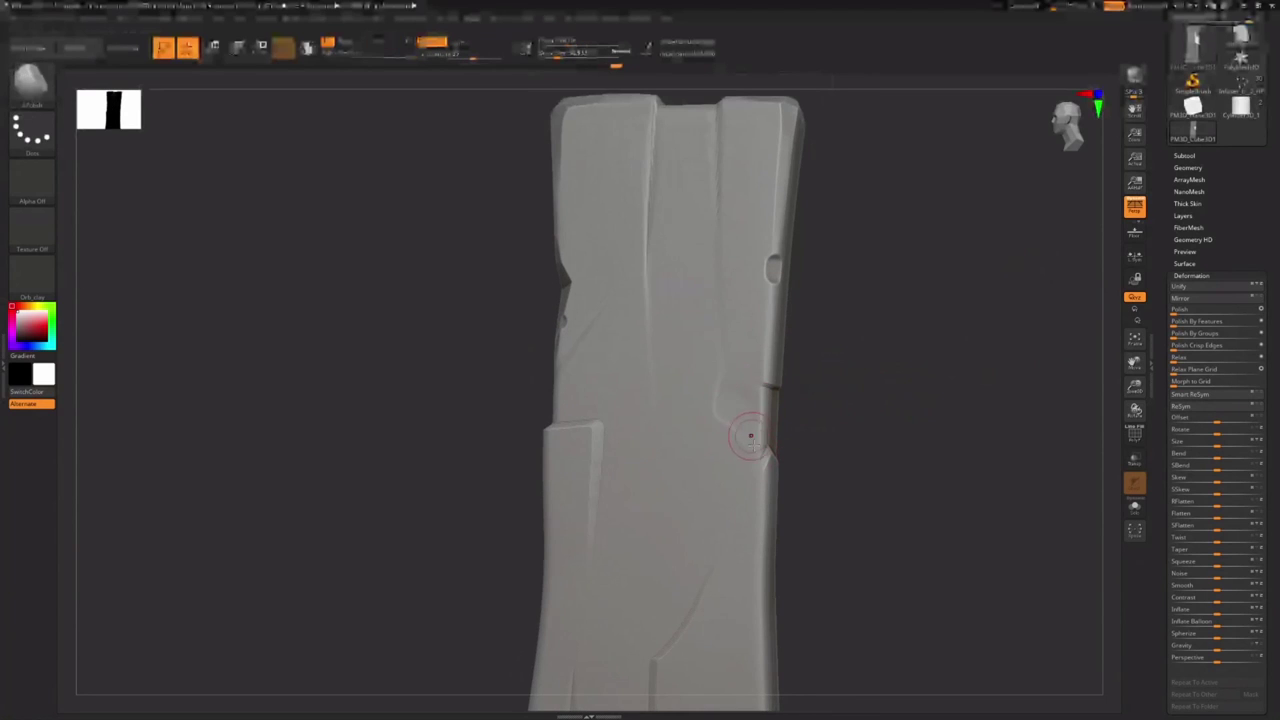
{"action": "right_click_drag", "start_coordinate": [836, 412], "coordinate": [784, 362], "text": "ctrl"}
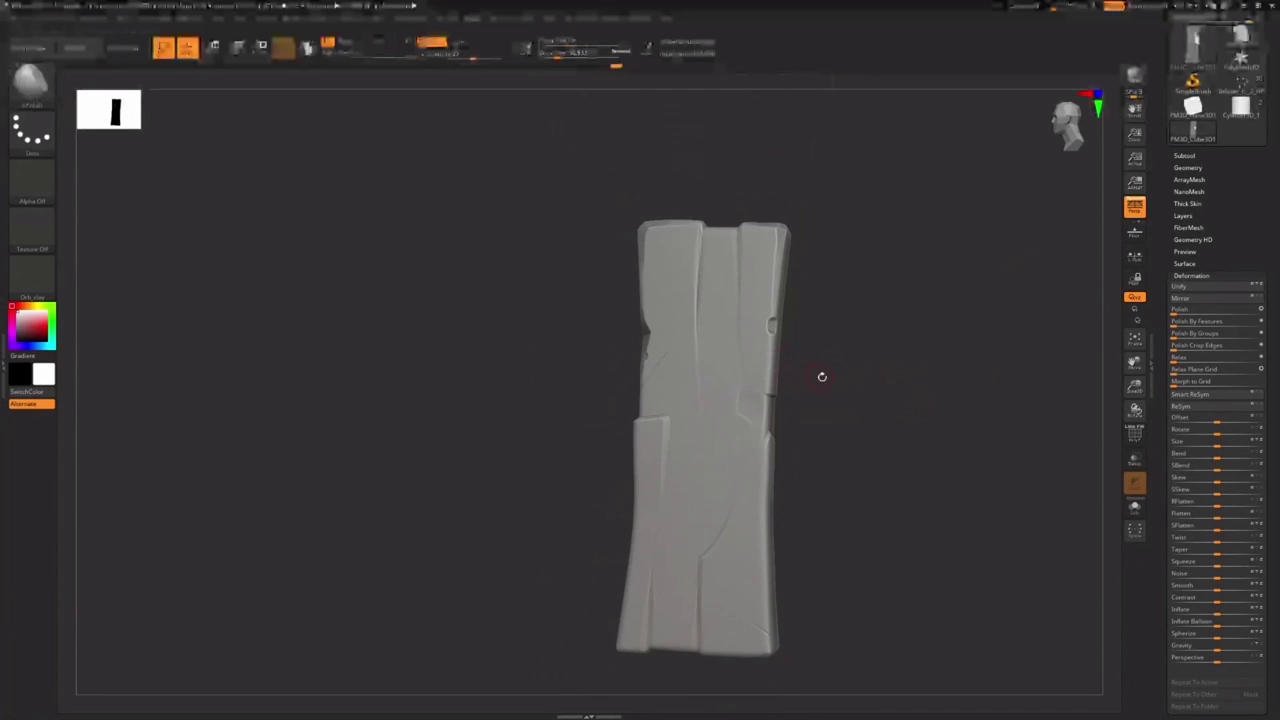
Undo the polished right-edge patch and clear the restored mask
{"action": "key", "text": "ctrl+z"}
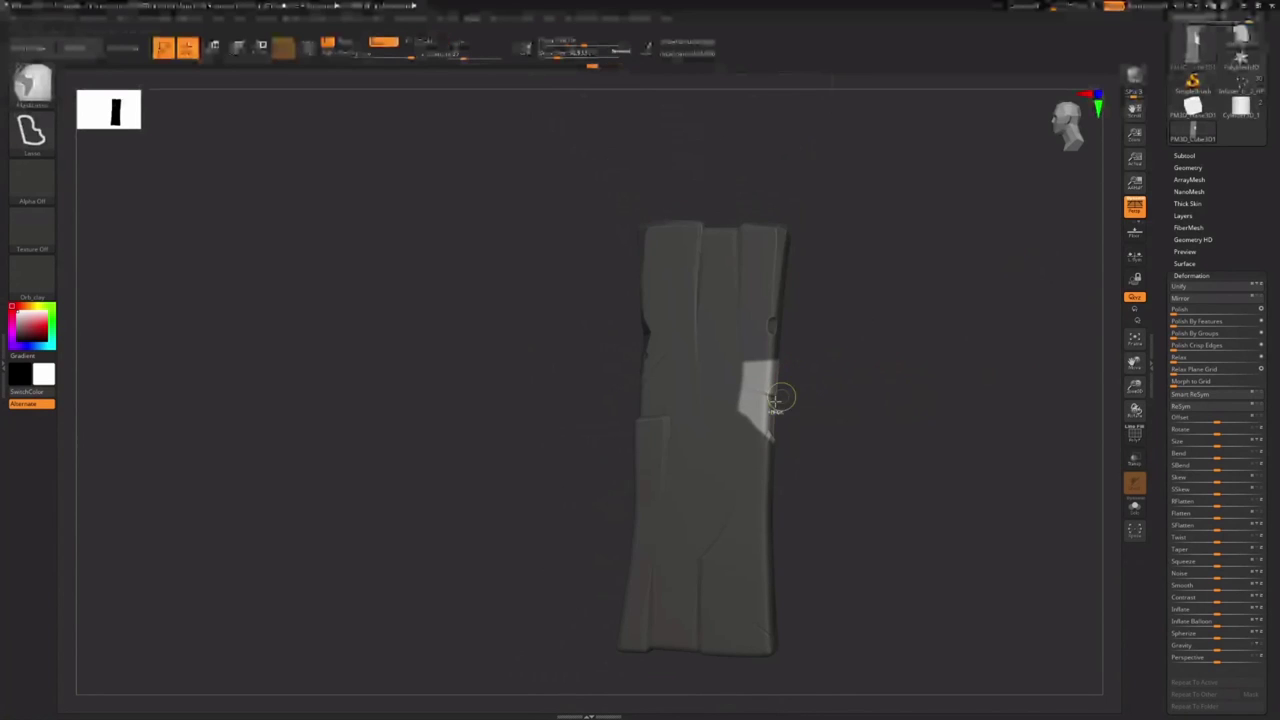
{"action": "left_click_drag", "start_coordinate": [806, 366], "coordinate": [838, 373], "text": "ctrl"}
Adjust the draw size and chip the plank's top edge beside the left vertical crack with hPolish
{"action": "right_click_drag", "start_coordinate": [767, 236], "coordinate": [792, 268], "text": "ctrl"}
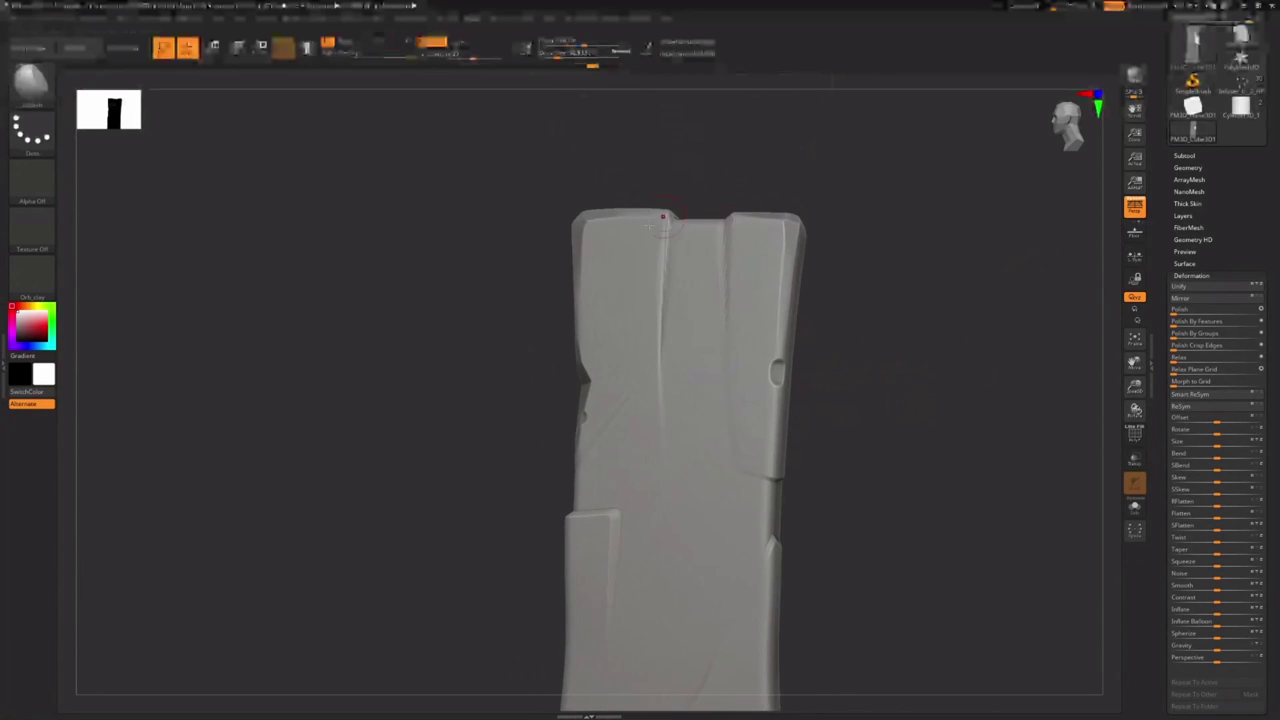
{"action": "right_click_drag", "start_coordinate": [623, 234], "coordinate": [651, 221]}
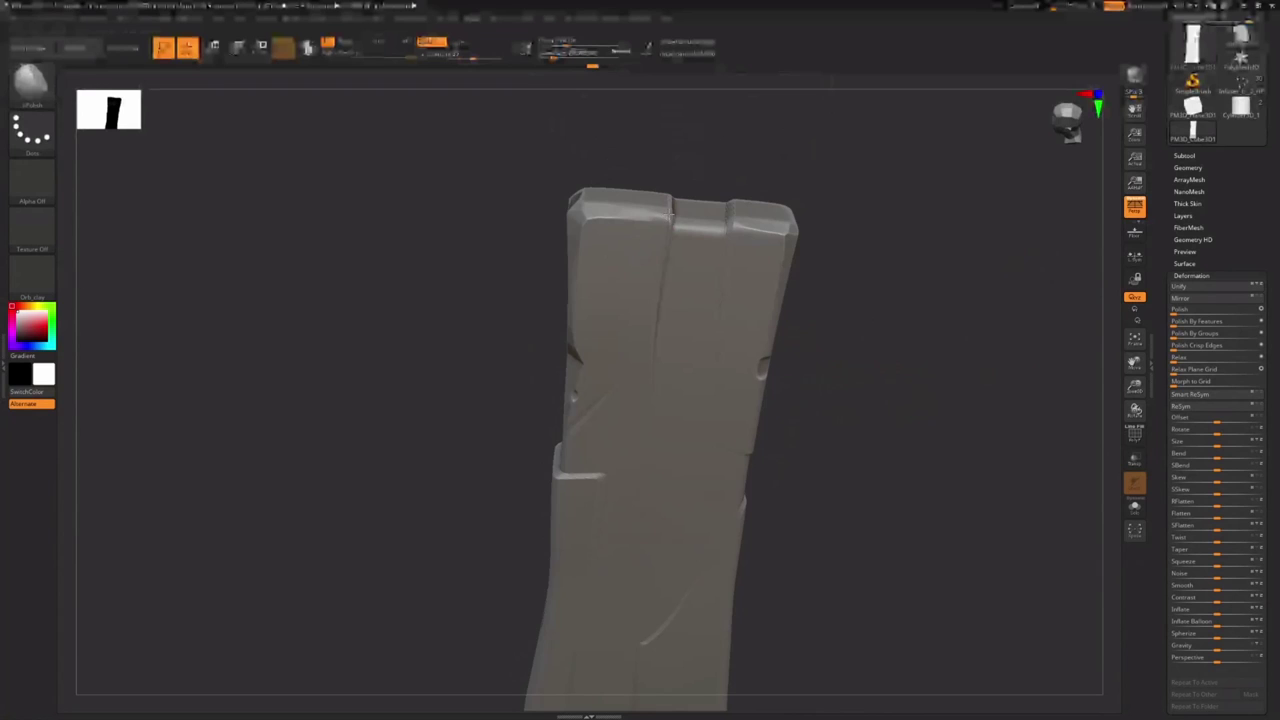
{"action": "key", "text": "s"}
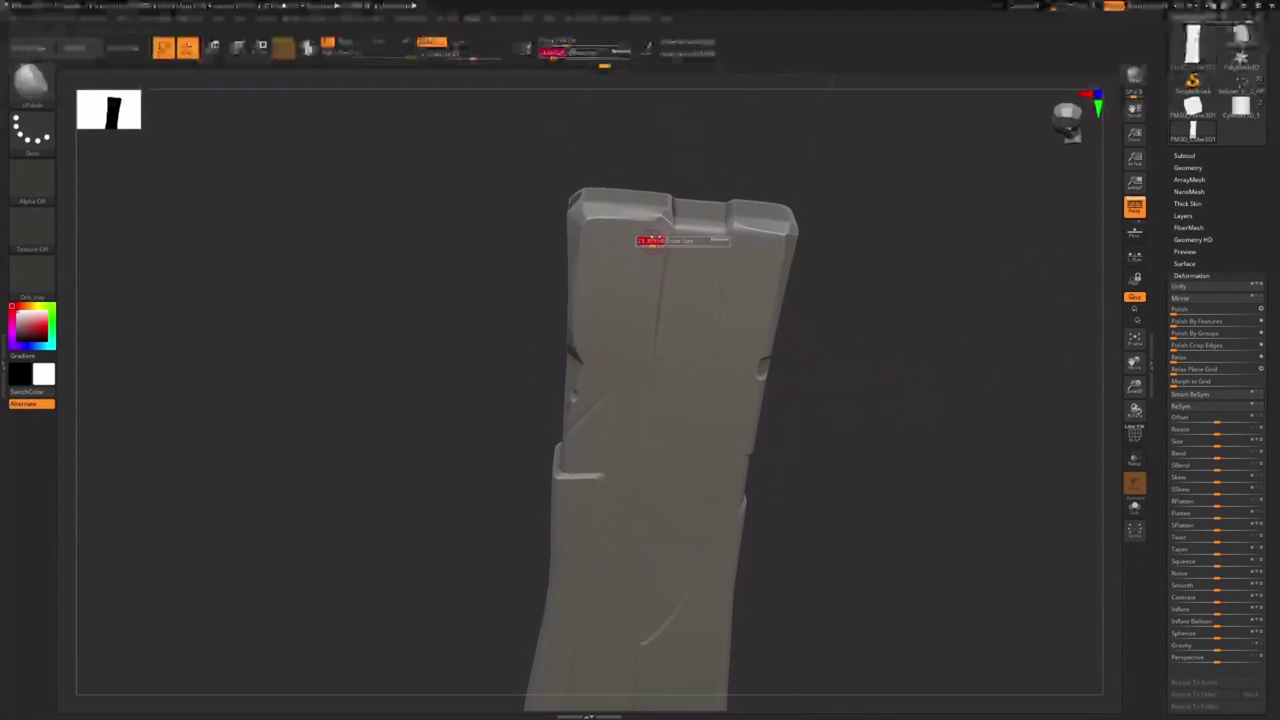
{"action": "left_click_drag", "start_coordinate": [647, 242], "coordinate": [652, 242]}
{"action": "mouse_move", "coordinate": [690, 262]}
{"action": "right_mouse_down"}
{"action": "mouse_move", "coordinate": [745, 322]}
{"action": "mouse_move", "coordinate": [738, 275]}
{"action": "right_mouse_up"}
{"action": "right_click_drag", "start_coordinate": [734, 446], "coordinate": [699, 349], "text": "alt"}
{"action": "right_click_drag", "start_coordinate": [699, 349], "coordinate": [746, 388], "text": "ctrl"}
{"action": "mouse_move", "coordinate": [711, 520]}
{"action": "left_mouse_down", "text": "ctrl"}
{"action": "mouse_move", "coordinate": [697, 491]}
{"action": "mouse_move", "coordinate": [791, 363]}
{"action": "mouse_move", "coordinate": [793, 450]}
{"action": "left_mouse_up", "text": "ctrl"}
{"action": "key", "text": "ctrl+z"}
{"action": "key", "text": "ctrl+shift"}
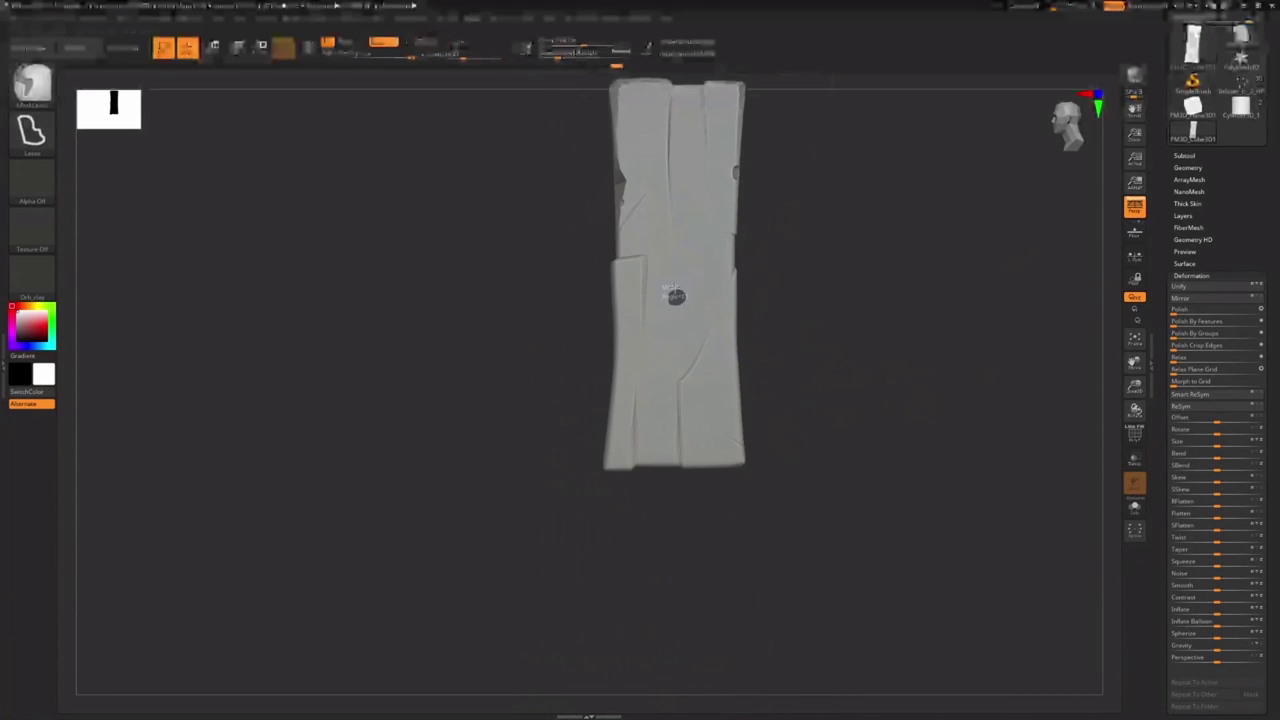
Lasso-mask a small rounded spot near the middle of the plank's front face and invert the mask
{"action": "right_click_drag", "start_coordinate": [676, 296], "coordinate": [655, 323], "text": "ctrl"}
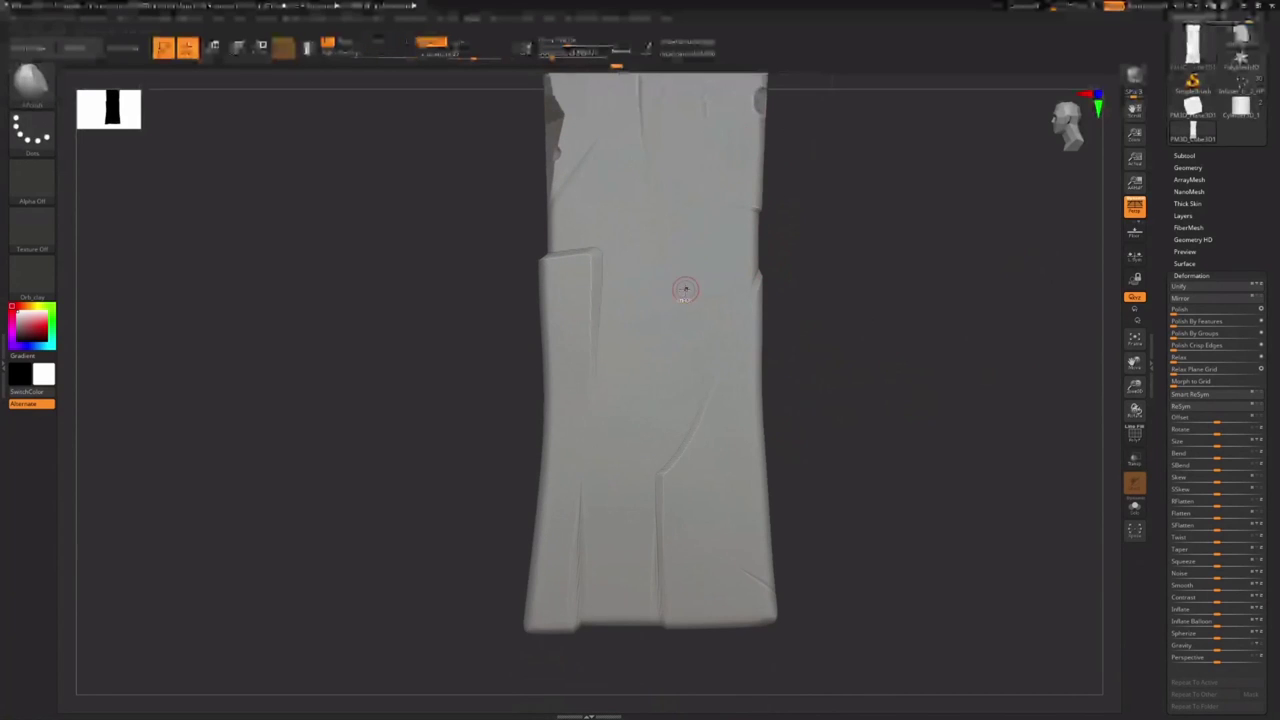
{"action": "key", "text": "ctrl+shift"}
{"action": "left_click", "coordinate": [1017, 297], "text": "ctrl"}
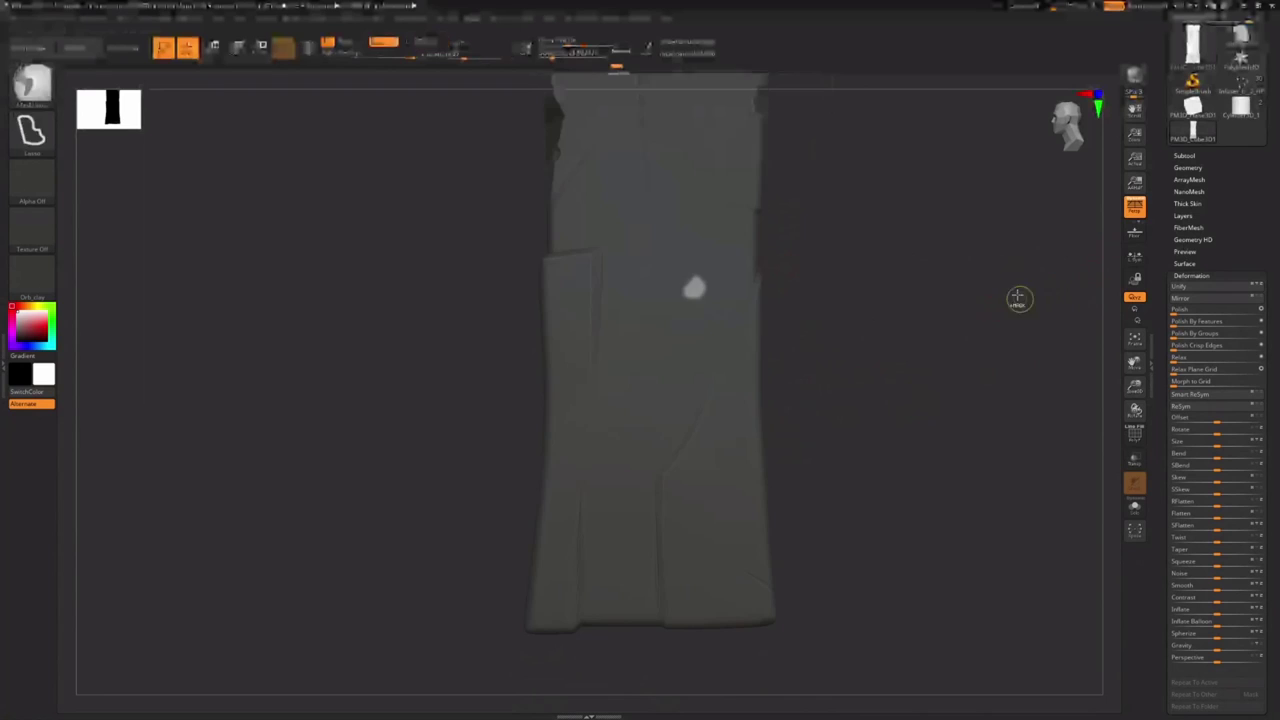
Flatten the exposed spot into a small dimple with hPolish and clear the mask
{"action": "right_click_drag", "start_coordinate": [687, 295], "coordinate": [691, 296], "text": "ctrl"}
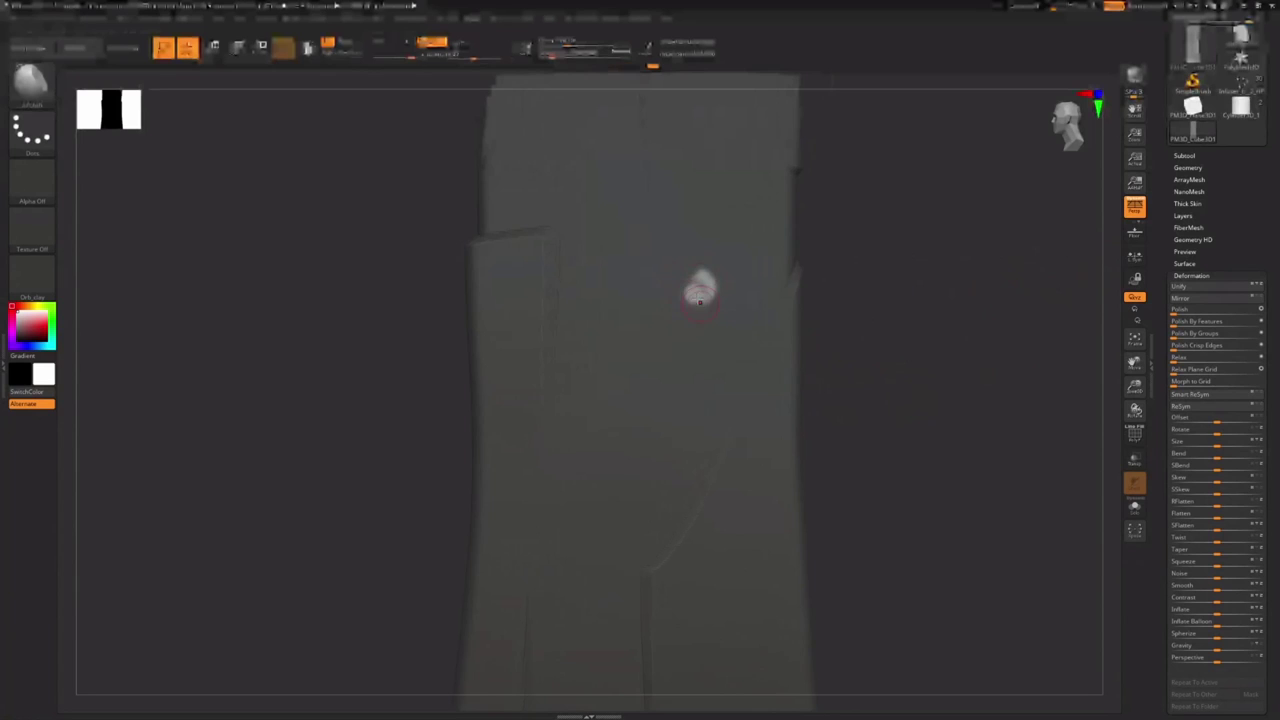
{"action": "left_click_drag", "start_coordinate": [694, 301], "coordinate": [702, 288]}
{"action": "left_click_drag", "start_coordinate": [869, 297], "coordinate": [872, 309], "text": "ctrl"}
Undo back to the masked spot, rework the dimple with hPolish, and clear the mask again
{"action": "right_click_drag", "start_coordinate": [869, 305], "coordinate": [797, 311], "text": "ctrl"}
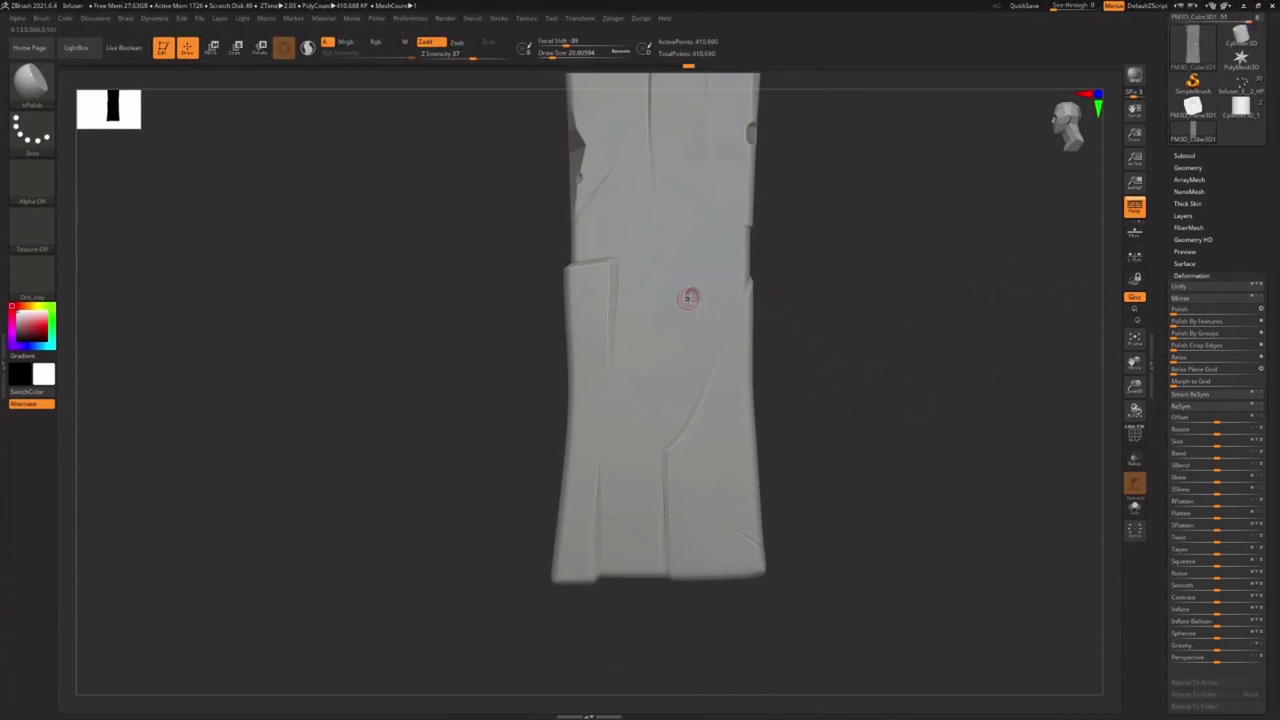
{"action": "right_click_drag", "start_coordinate": [691, 297], "coordinate": [784, 290], "text": "ctrl"}
{"action": "key", "text": "ctrl+z"}
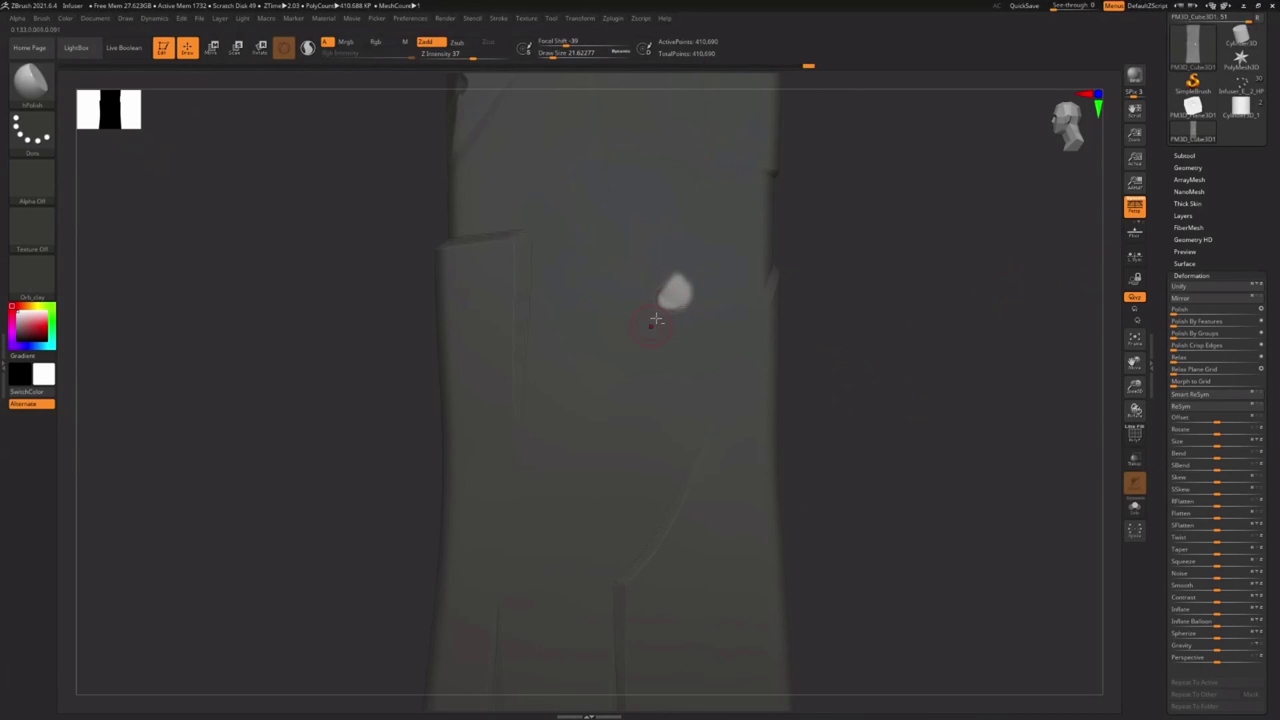
{"action": "left_click_drag", "start_coordinate": [841, 252], "coordinate": [812, 301], "text": "ctrl"}
{"action": "right_click_drag", "start_coordinate": [708, 288], "coordinate": [677, 350], "text": "ctrl"}
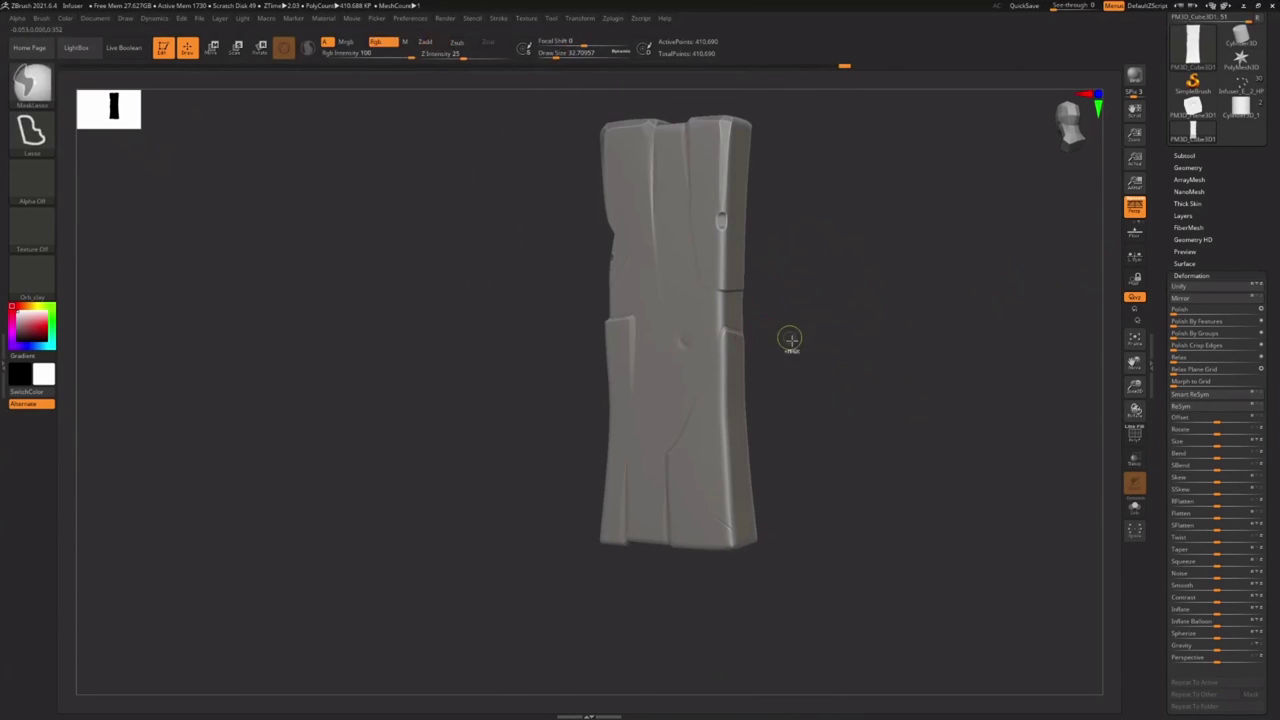
Flatten the top corner on the plank's opposite face with hPolish at a draw size of about 62
{"action": "mouse_move", "coordinate": [711, 340]}
{"action": "left_mouse_down"}
{"action": "mouse_move", "coordinate": [666, 331]}
{"action": "mouse_move", "coordinate": [661, 353]}
{"action": "left_mouse_up"}
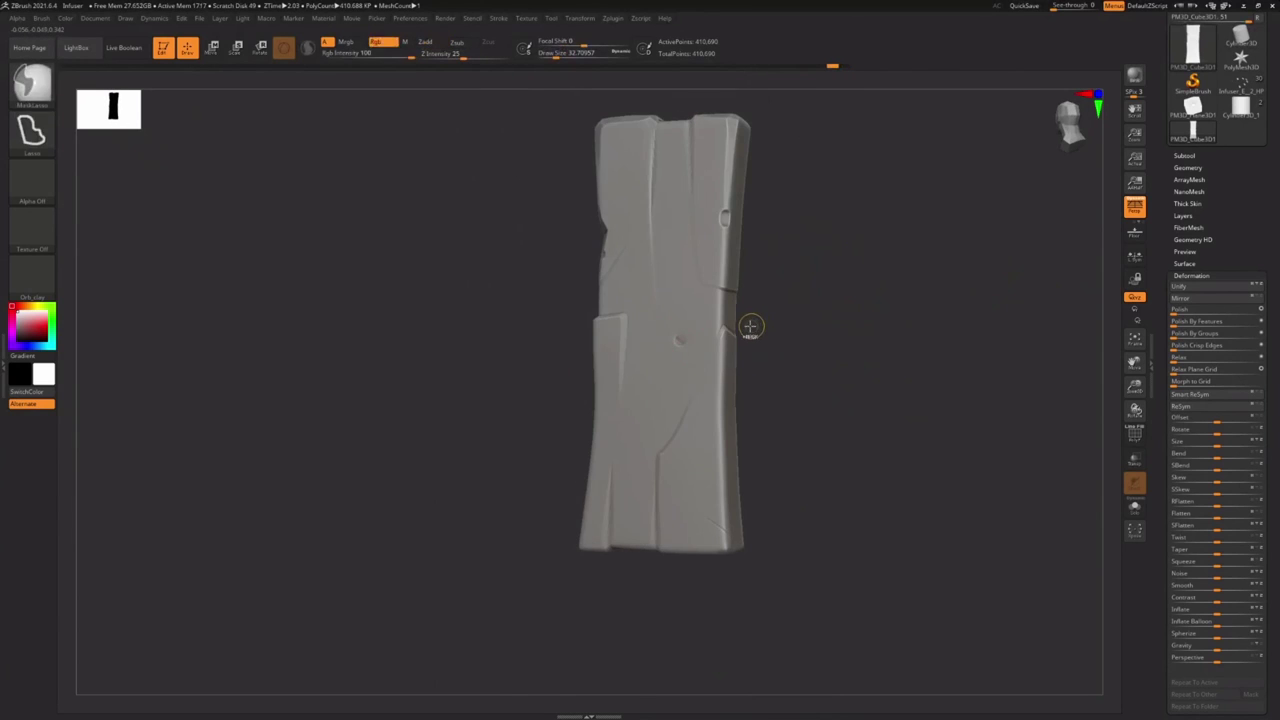
{"action": "mouse_move", "coordinate": [729, 317]}
{"action": "left_mouse_down"}
{"action": "mouse_move", "coordinate": [679, 371]}
{"action": "mouse_move", "coordinate": [749, 289]}
{"action": "left_mouse_up"}
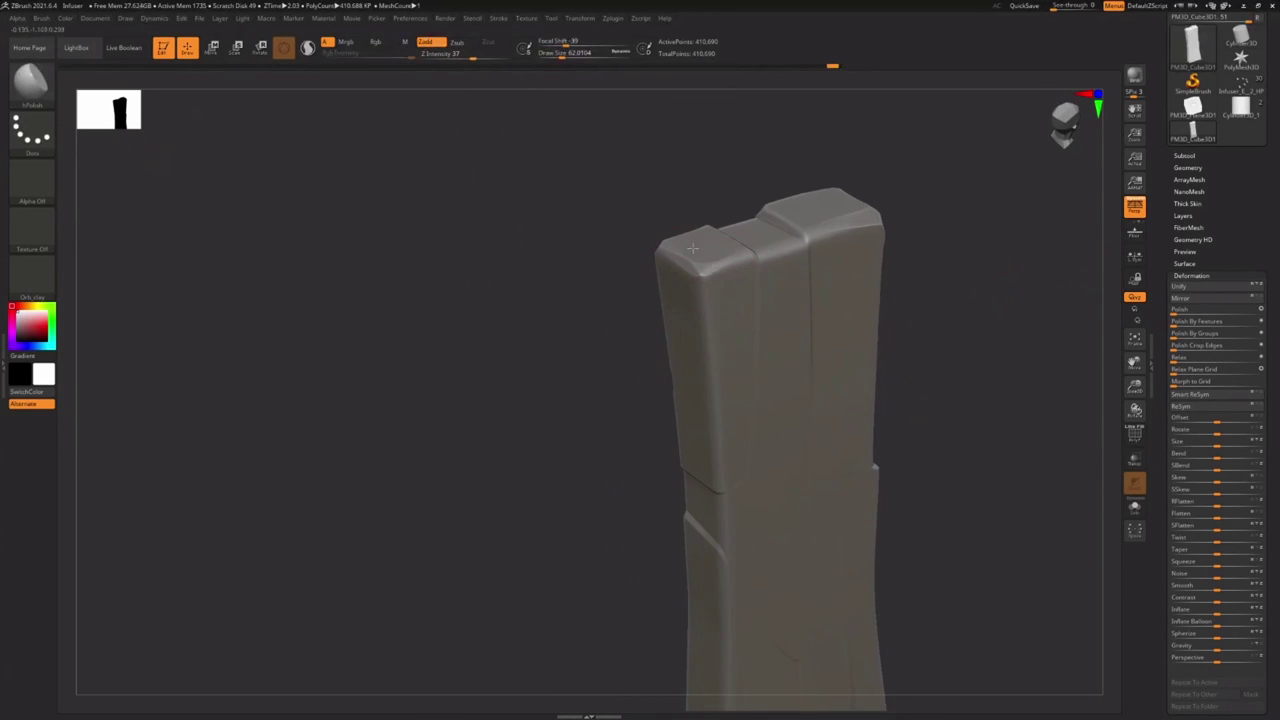
{"action": "mouse_move", "coordinate": [692, 247]}
{"action": "left_mouse_down"}
{"action": "mouse_move", "coordinate": [771, 277]}
{"action": "mouse_move", "coordinate": [706, 290]}
{"action": "left_mouse_up"}
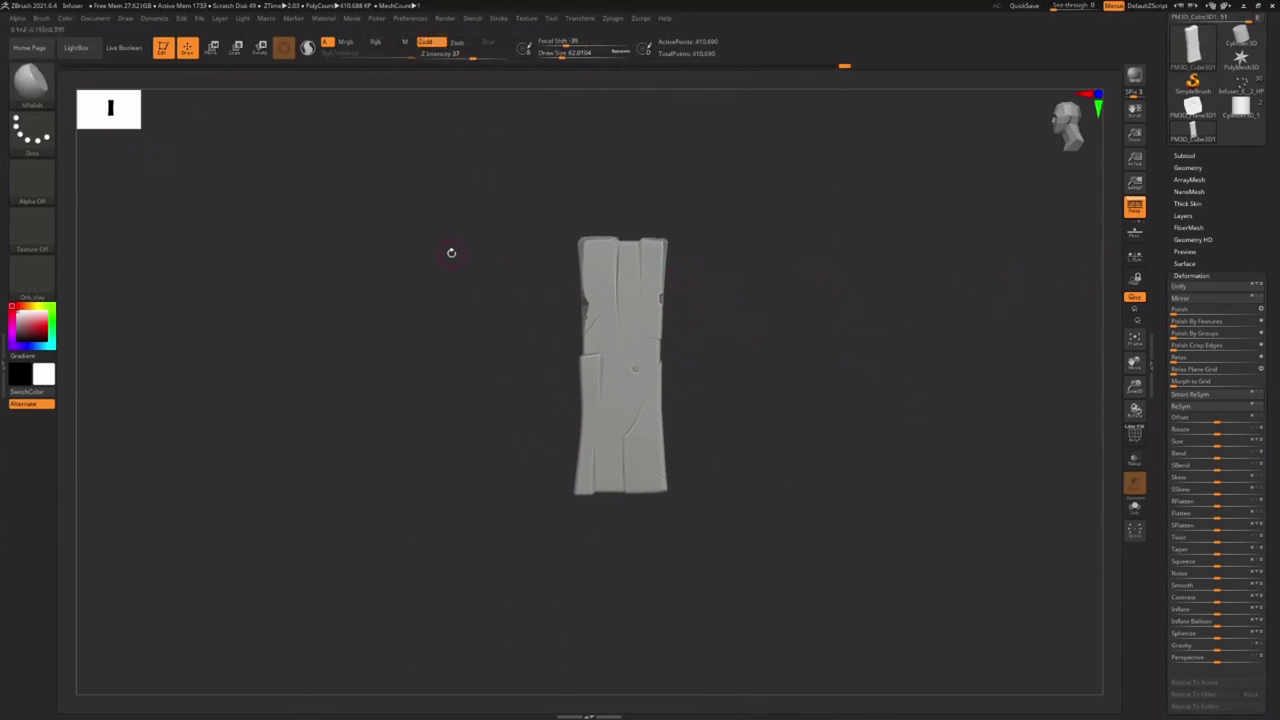
Set MaskLasso as the masking brush
{"action": "left_click", "coordinate": [30, 80]}
{"action": "key", "text": "m"}
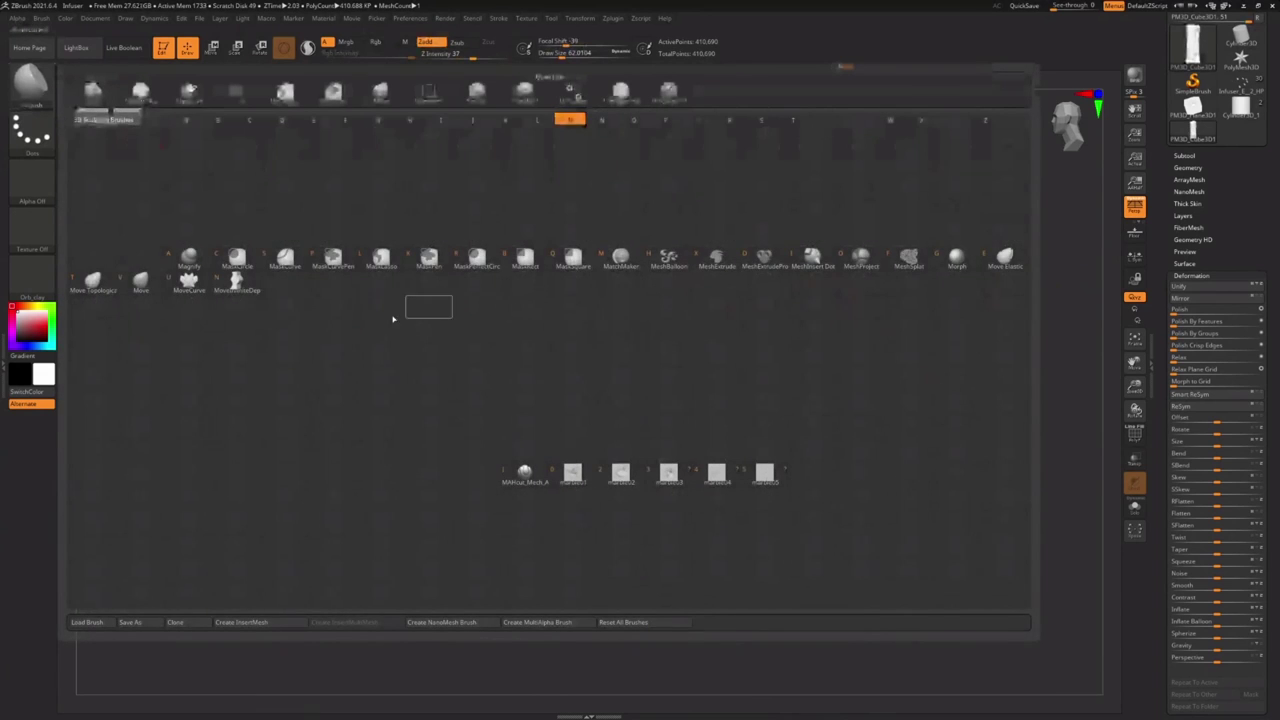
{"action": "key", "text": "l"}
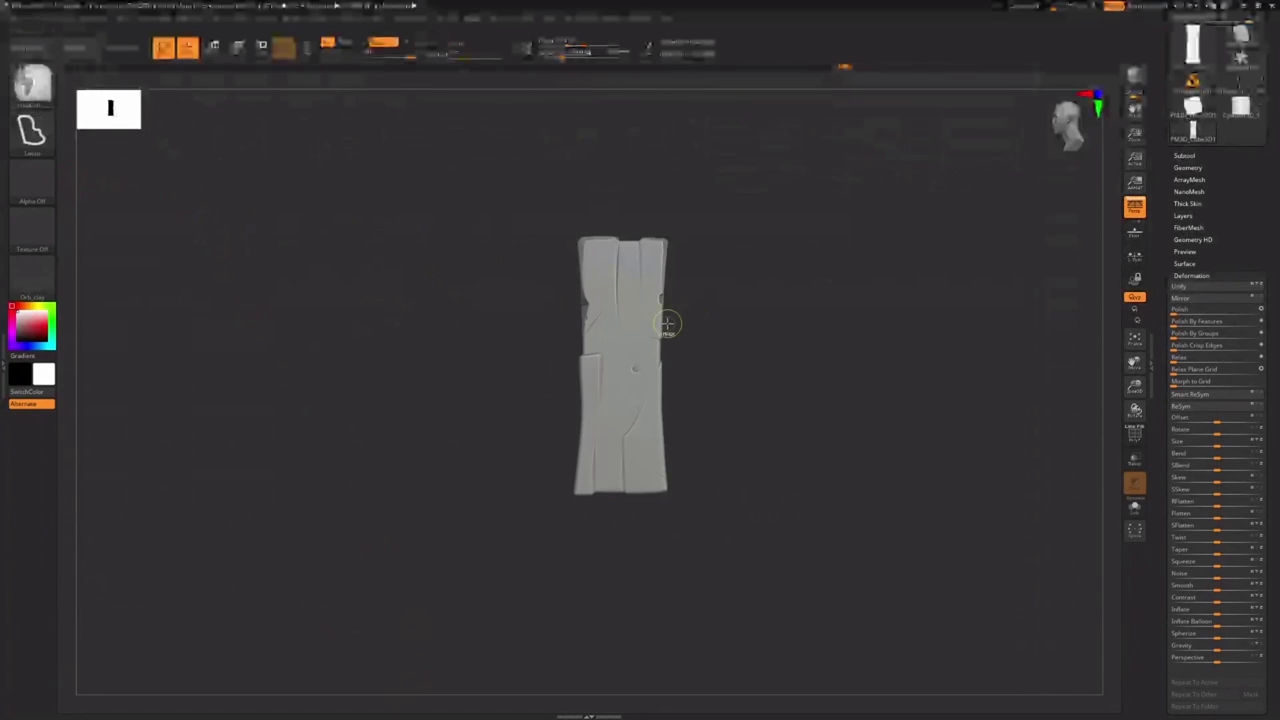
{"action": "right_click_drag", "start_coordinate": [671, 323], "coordinate": [683, 280], "text": "ctrl"}
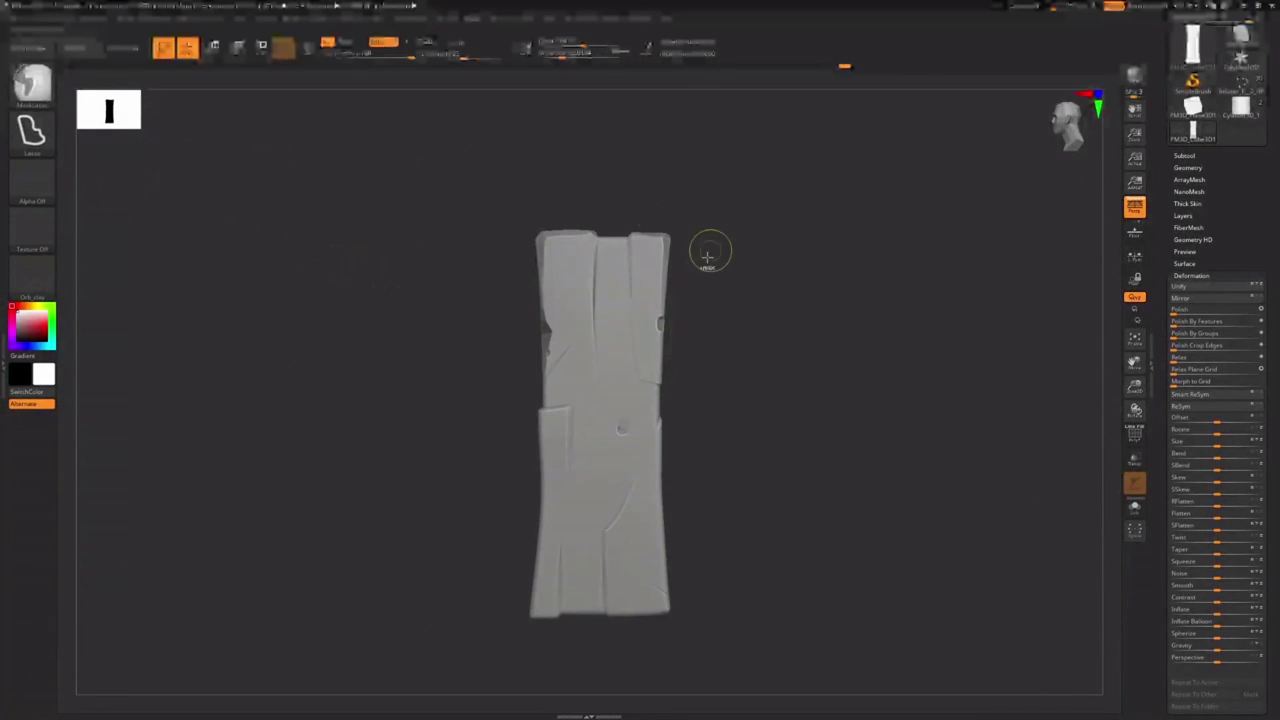
{"action": "key", "text": "ctrl"}
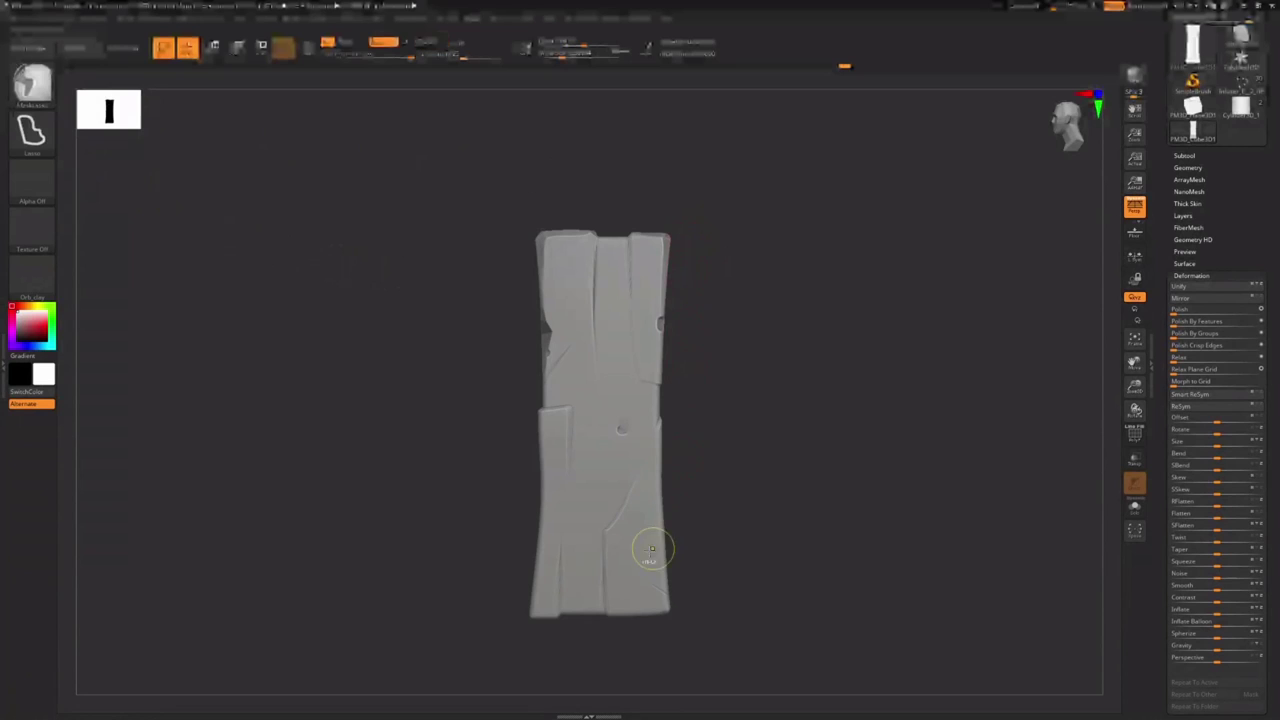
{"action": "mouse_move", "coordinate": [651, 543]}
{"action": "left_mouse_down", "text": "ctrl"}
{"action": "mouse_move", "coordinate": [629, 614]}
{"action": "mouse_move", "coordinate": [706, 557]}
{"action": "mouse_move", "coordinate": [700, 500]}
{"action": "left_mouse_up", "text": "ctrl"}
{"action": "left_click_drag", "start_coordinate": [735, 410], "coordinate": [958, 250], "text": "ctrl"}
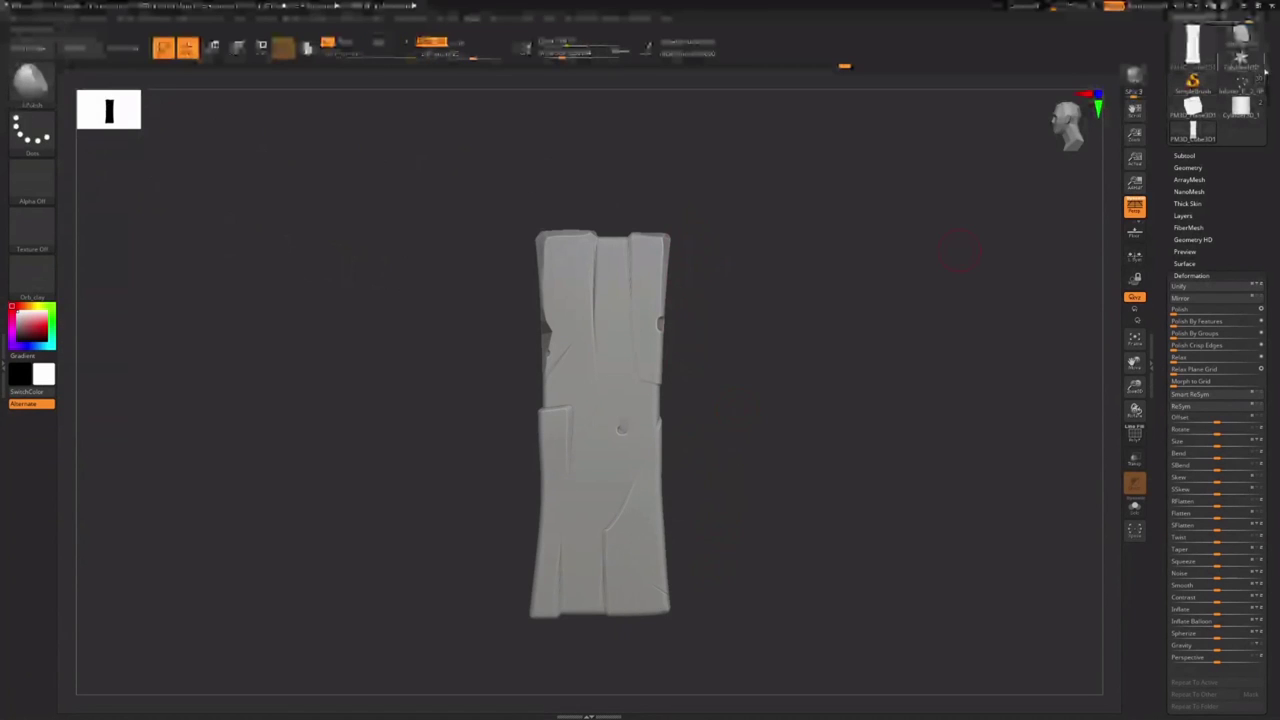
Switch to the ornate infuser model and examine the jagged chips on its shoulder below the neck ring
{"action": "left_click", "coordinate": [1240, 86]}
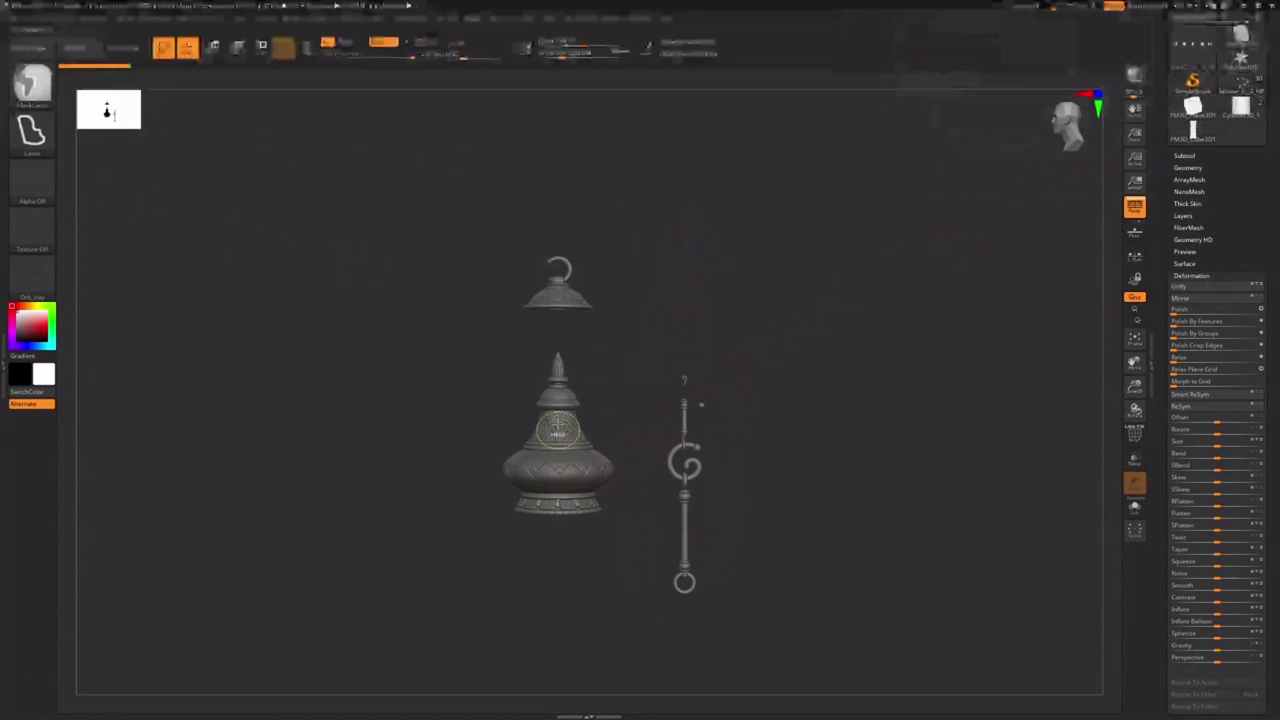
{"action": "right_click_drag", "start_coordinate": [700, 403], "coordinate": [653, 424], "text": "ctrl"}
{"action": "mouse_move", "coordinate": [653, 424]}
{"action": "left_mouse_down", "text": "alt"}
{"action": "mouse_move", "coordinate": [649, 380]}
{"action": "mouse_move", "coordinate": [669, 449]}
{"action": "mouse_move", "coordinate": [621, 484]}
{"action": "left_mouse_up", "text": "alt"}
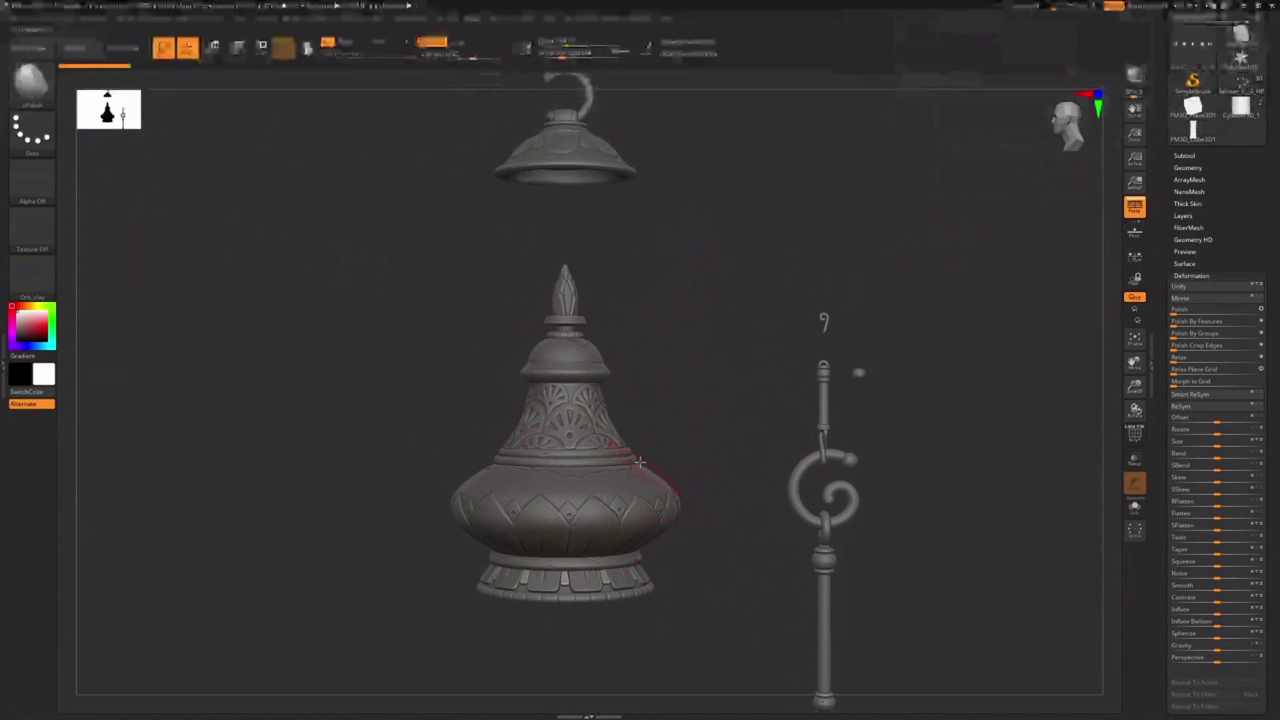
{"action": "right_click_drag", "start_coordinate": [640, 462], "coordinate": [680, 590]}
{"action": "right_click_drag", "start_coordinate": [650, 430], "coordinate": [660, 515]}
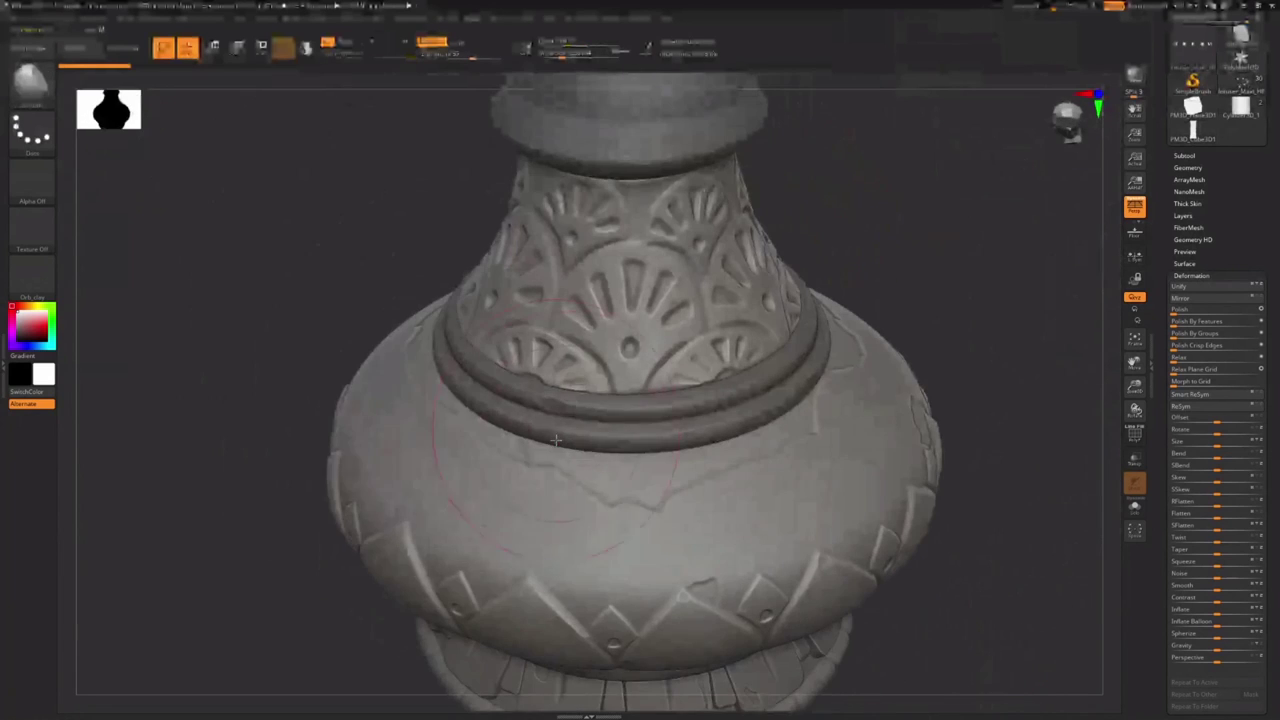
{"action": "mouse_move", "coordinate": [420, 416]}
{"action": "left_mouse_down", "text": "ctrl"}
{"action": "mouse_move", "coordinate": [486, 470]}
{"action": "mouse_move", "coordinate": [688, 500]}
{"action": "mouse_move", "coordinate": [805, 455]}
{"action": "mouse_move", "coordinate": [930, 350]}
{"action": "mouse_move", "coordinate": [840, 410]}
{"action": "left_mouse_up", "text": "ctrl"}
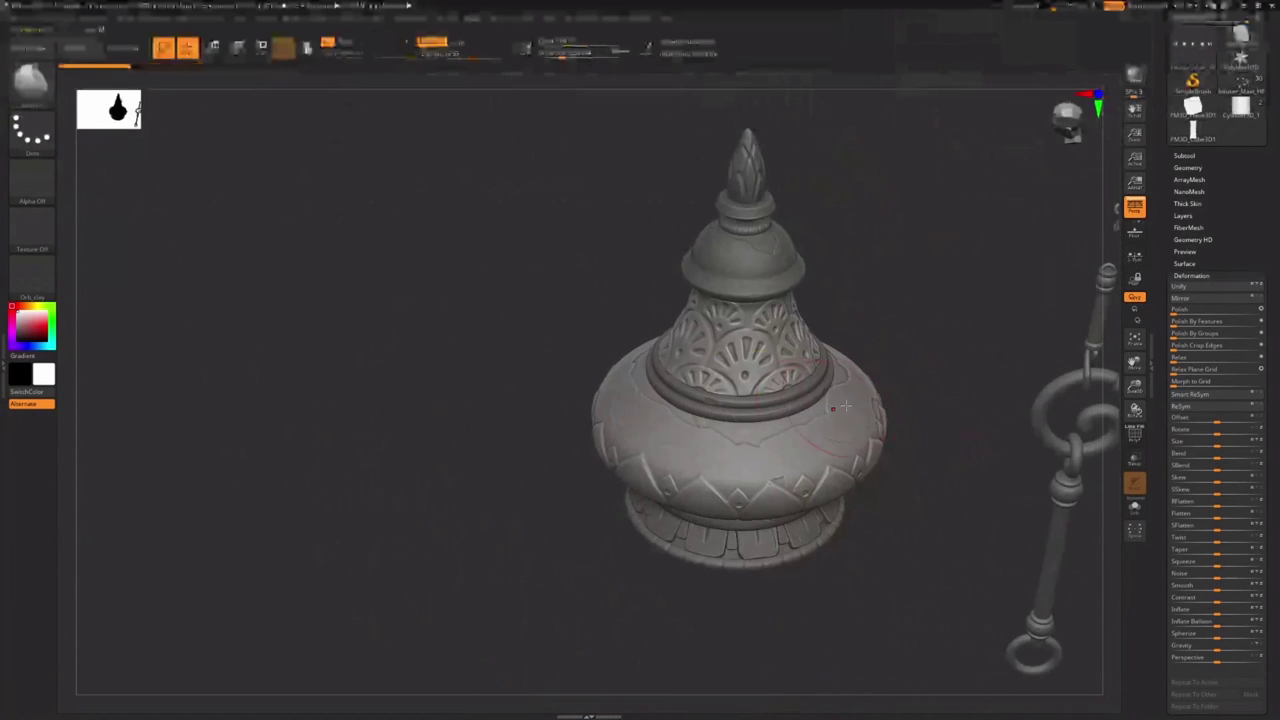
Lasso-mask an angular patch on the infuser's shoulder below the neck ring and invert the mask
{"action": "right_click_drag", "start_coordinate": [762, 358], "coordinate": [666, 394], "text": "alt"}
{"action": "mouse_move", "coordinate": [704, 347]}
{"action": "right_mouse_down"}
{"action": "mouse_move", "coordinate": [711, 466]}
{"action": "mouse_move", "coordinate": [682, 420]}
{"action": "mouse_move", "coordinate": [750, 434]}
{"action": "right_mouse_up"}
{"action": "left_click_drag", "start_coordinate": [770, 400], "coordinate": [720, 483], "text": "ctrl"}
{"action": "left_click_drag", "start_coordinate": [722, 392], "coordinate": [559, 393], "text": "ctrl"}
{"action": "left_click", "coordinate": [1030, 336], "text": "ctrl"}
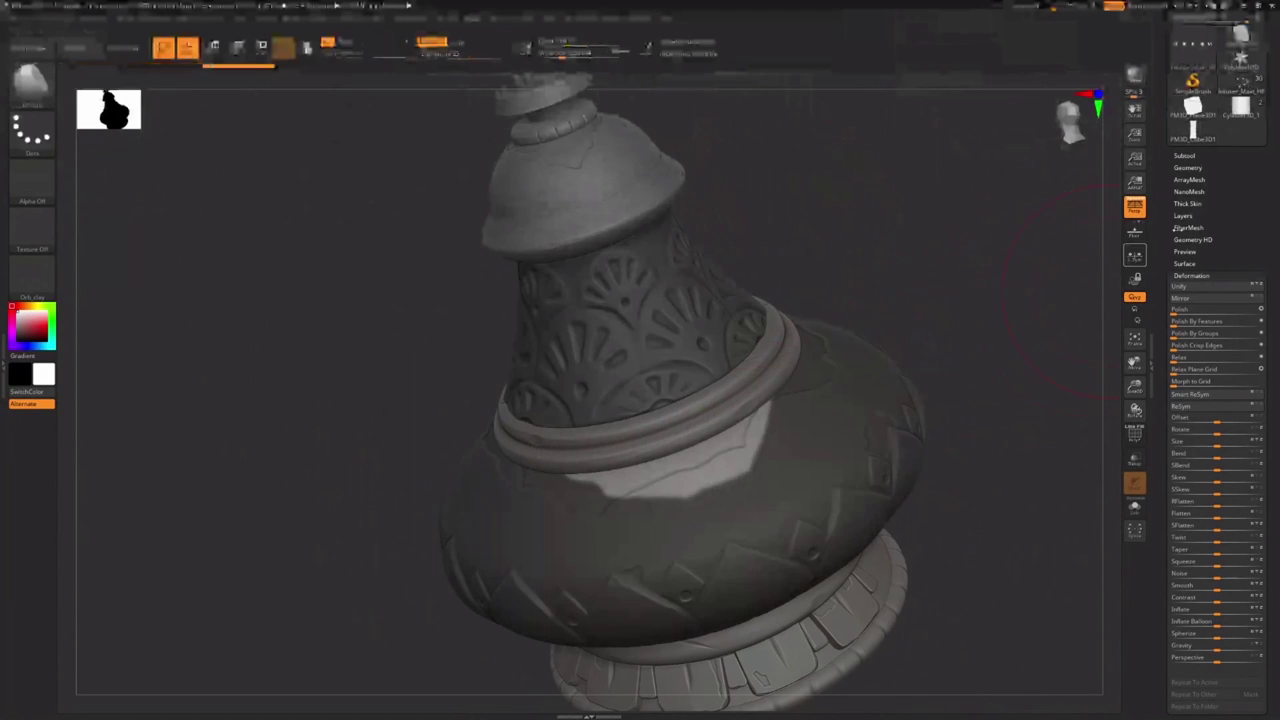
Show the Masking options and apply SharpenMask to the mask around the shoulder patch, undoing the last mask inversion
{"action": "left_click", "coordinate": [1192, 277]}
{"action": "left_click", "coordinate": [1201, 289]}
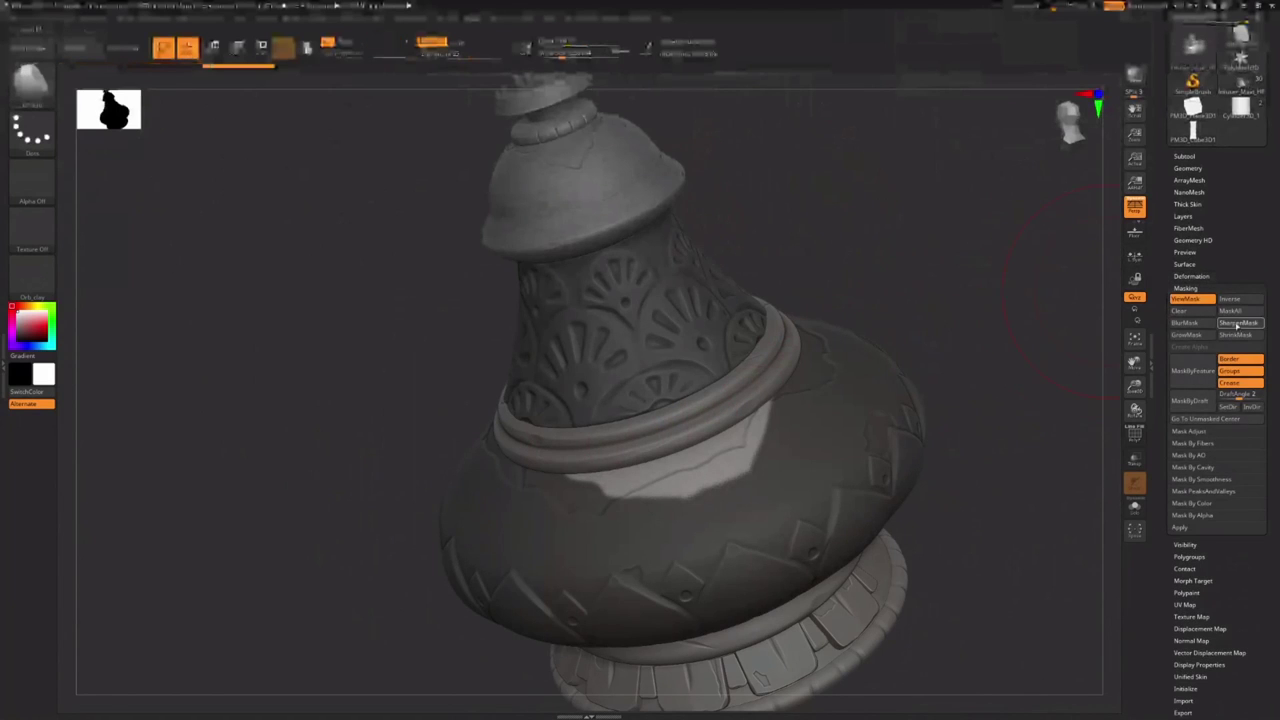
{"action": "left_click", "coordinate": [1237, 323]}
{"action": "left_click", "coordinate": [1008, 349], "text": "ctrl"}
{"action": "key", "text": "ctrl+z"}
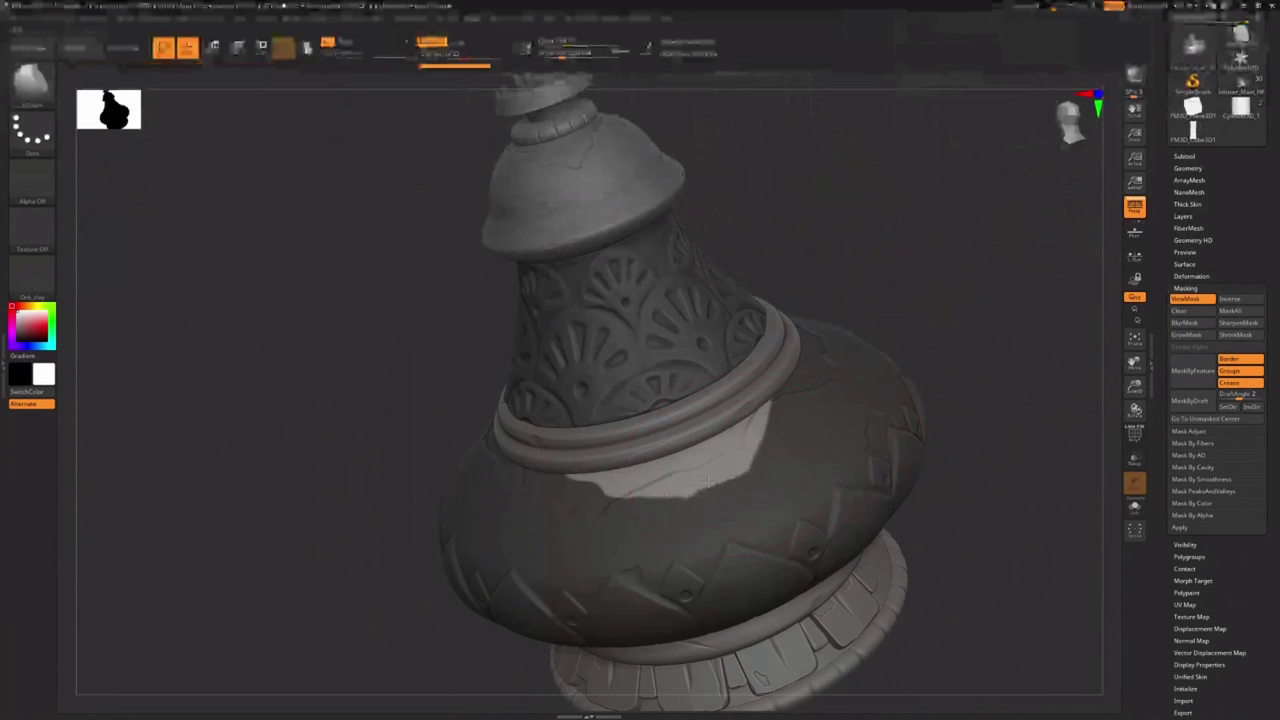
Clear the mask from the infuser's shoulder
{"action": "left_click_drag", "start_coordinate": [1003, 297], "coordinate": [1022, 332], "text": "ctrl"}
{"action": "right_click_drag", "start_coordinate": [900, 470], "coordinate": [855, 436], "text": "ctrl"}
{"action": "left_click", "coordinate": [737, 467], "text": "alt"}
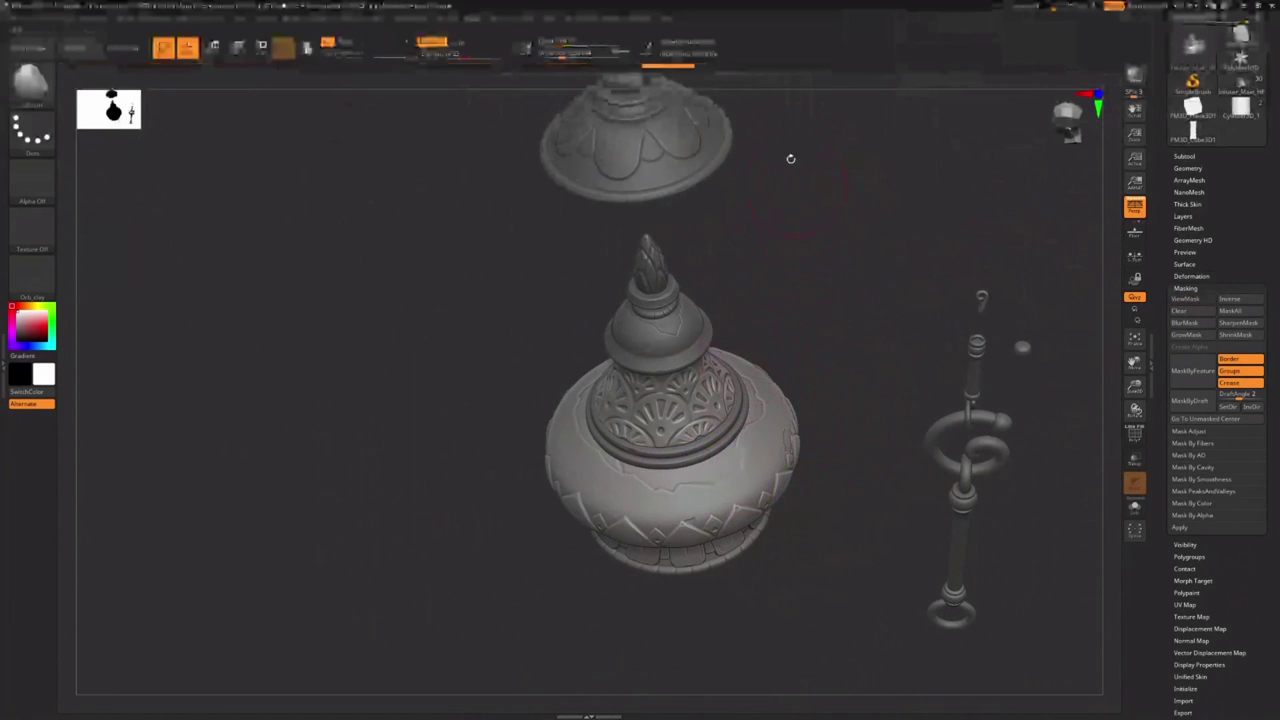
Switch to the wooden plank model and view it at an angle
{"action": "left_click", "coordinate": [1195, 140]}
{"action": "right_click_drag", "start_coordinate": [1022, 252], "coordinate": [893, 305], "text": "ctrl"}
{"action": "right_click_drag", "start_coordinate": [893, 305], "coordinate": [808, 478], "text": "alt"}
{"action": "left_click_drag", "start_coordinate": [808, 477], "coordinate": [900, 287]}
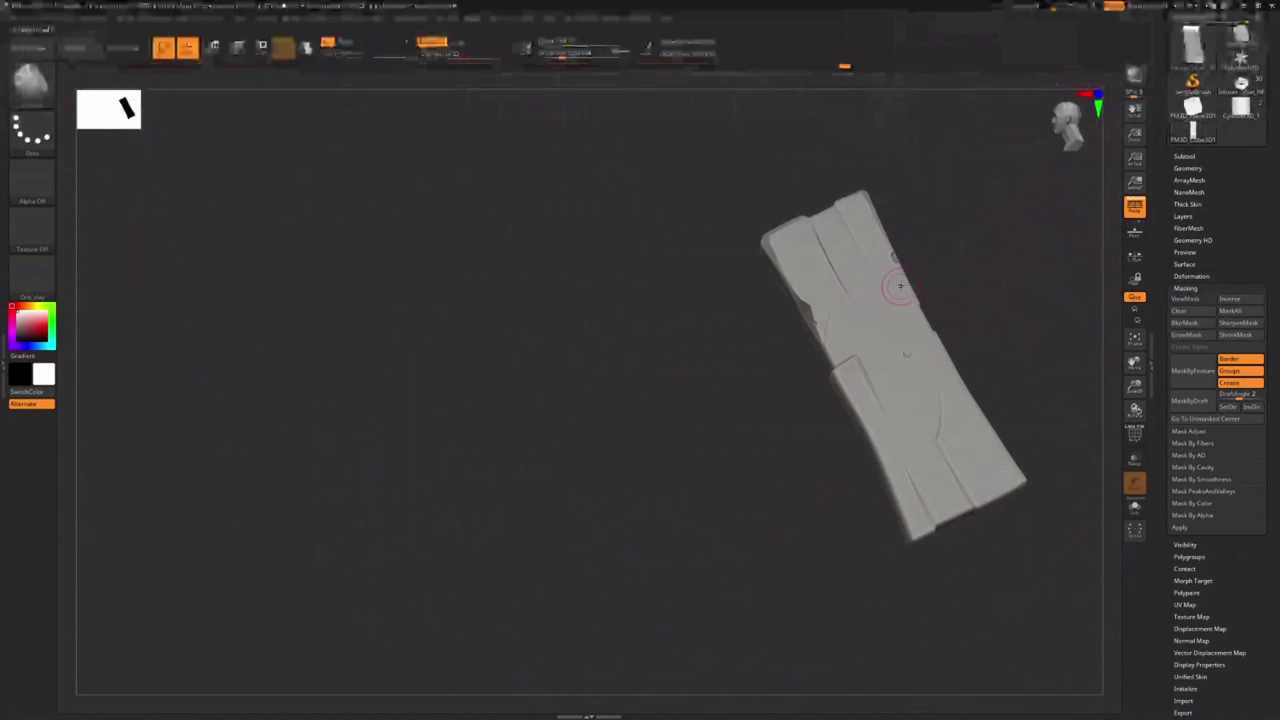
Return to the infuser model and look at the Transform options, including the symmetry settings
{"action": "left_click", "coordinate": [1241, 87]}
{"action": "mouse_move", "coordinate": [938, 306]}
{"action": "right_mouse_down"}
{"action": "mouse_move", "coordinate": [931, 383]}
{"action": "mouse_move", "coordinate": [1023, 427]}
{"action": "mouse_move", "coordinate": [1016, 398]}
{"action": "mouse_move", "coordinate": [922, 372]}
{"action": "mouse_move", "coordinate": [896, 466]}
{"action": "right_mouse_up"}
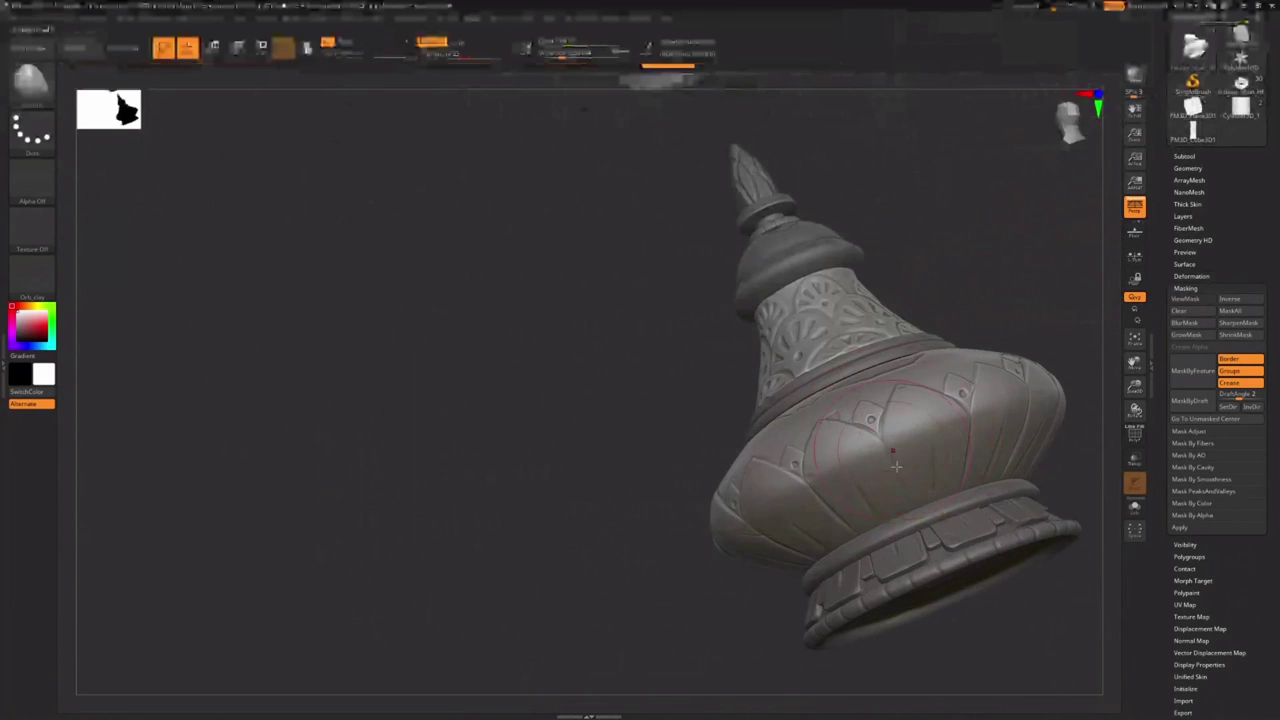
{"action": "left_click", "coordinate": [571, 22]}
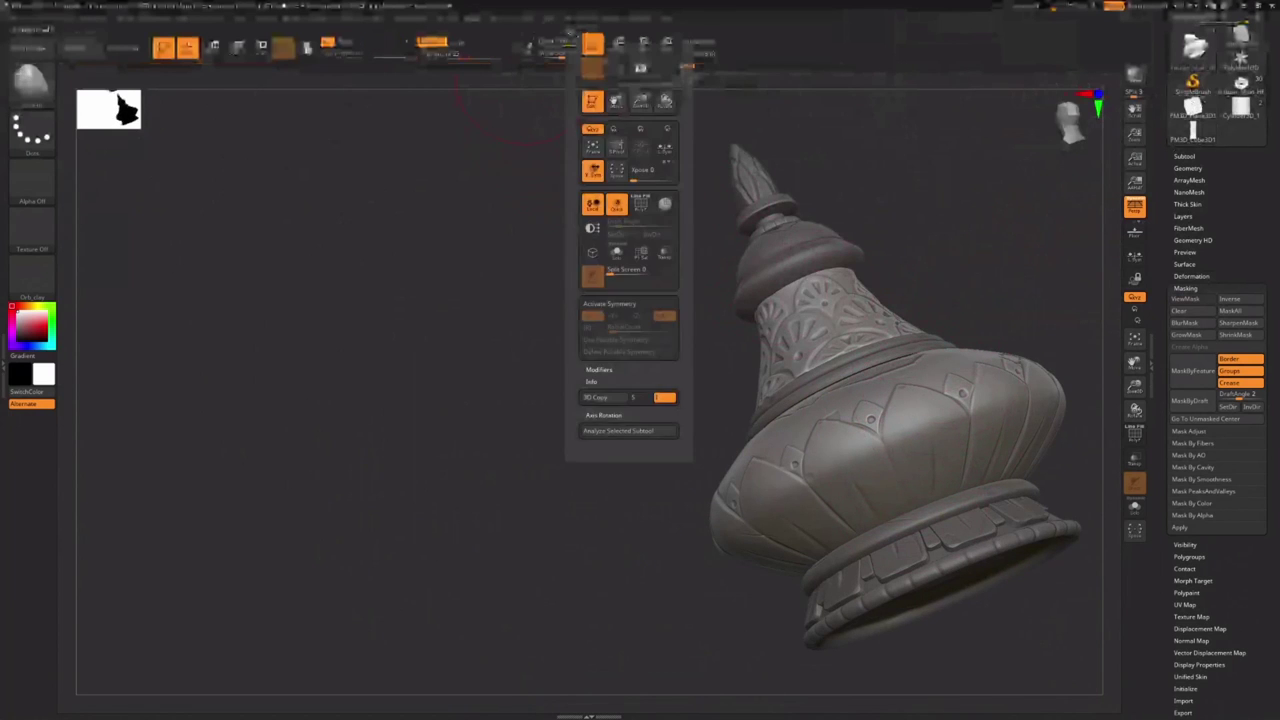
{"action": "right_click_drag", "start_coordinate": [920, 410], "coordinate": [1000, 402]}
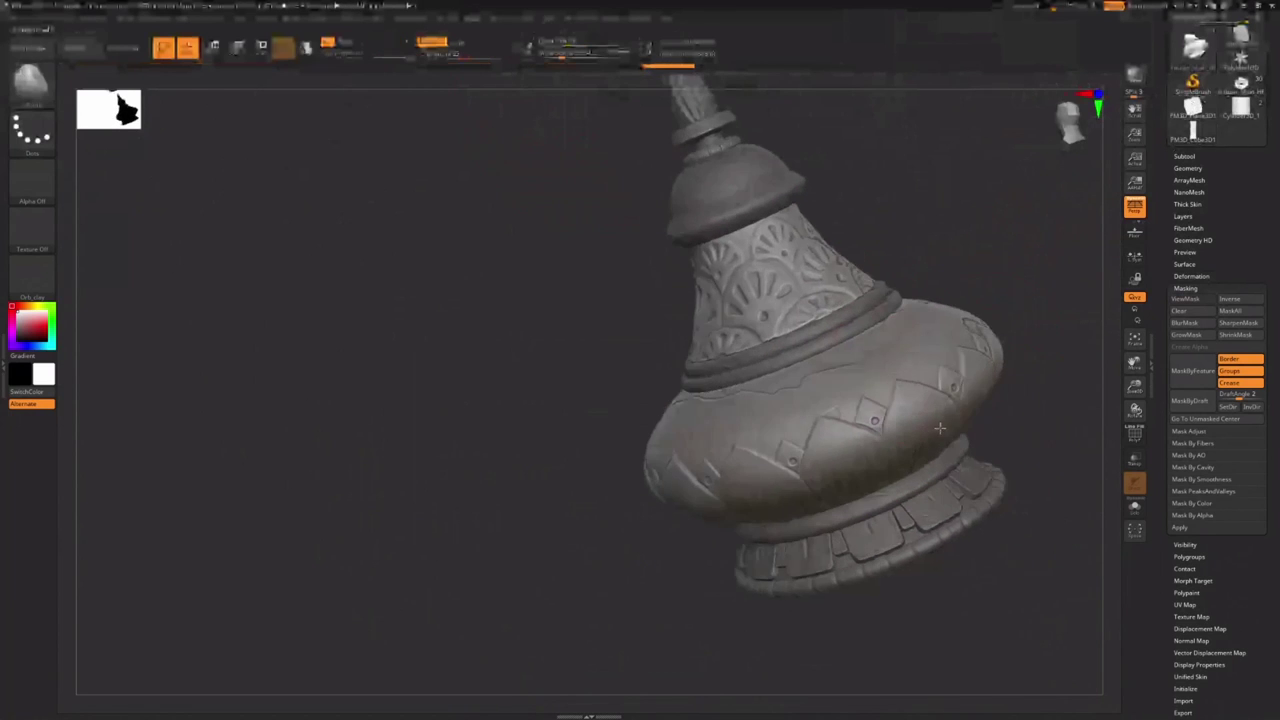
Reduce the brush's draw size to fit the small chip above the zigzag trim on the infuser's body
{"action": "right_click_drag", "start_coordinate": [853, 427], "coordinate": [858, 435]}
{"action": "key", "text": "s"}
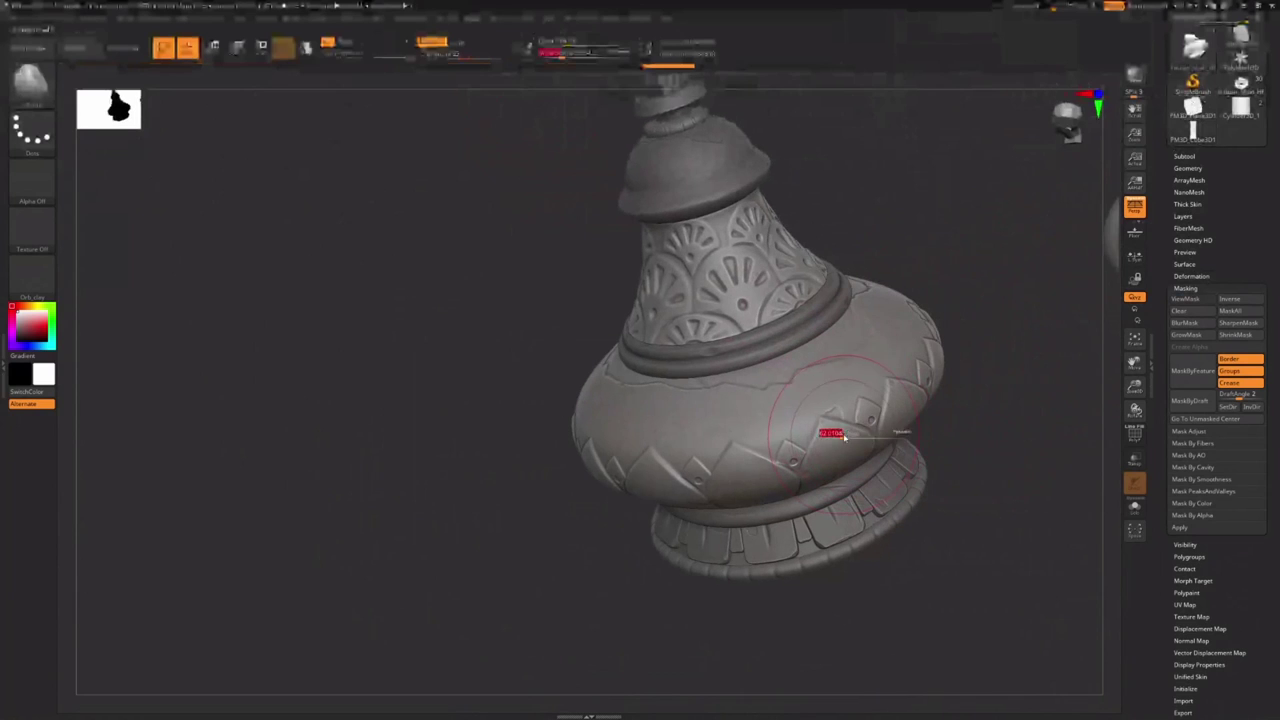
{"action": "left_click_drag", "start_coordinate": [858, 435], "coordinate": [846, 434]}
{"action": "key", "text": "s"}
{"action": "right_click_drag", "start_coordinate": [873, 411], "coordinate": [872, 440], "text": "ctrl"}
{"action": "key", "text": "s"}
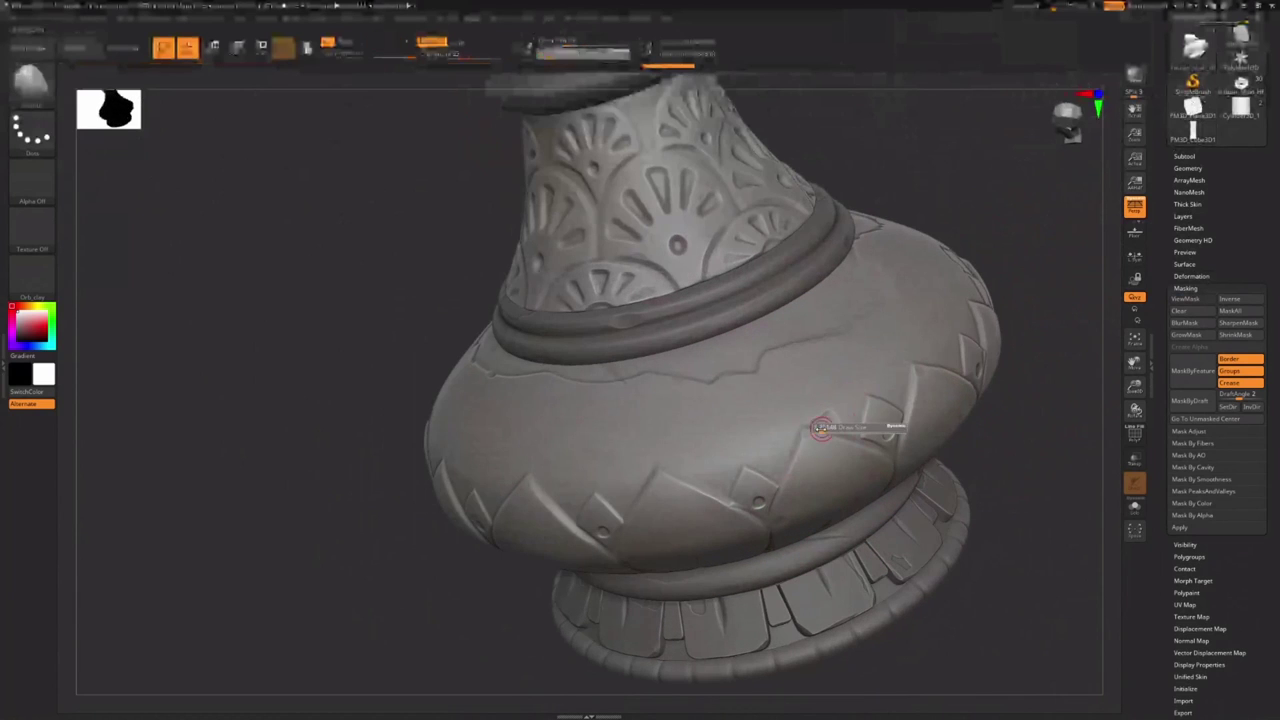
{"action": "left_click_drag", "start_coordinate": [820, 428], "coordinate": [810, 430]}
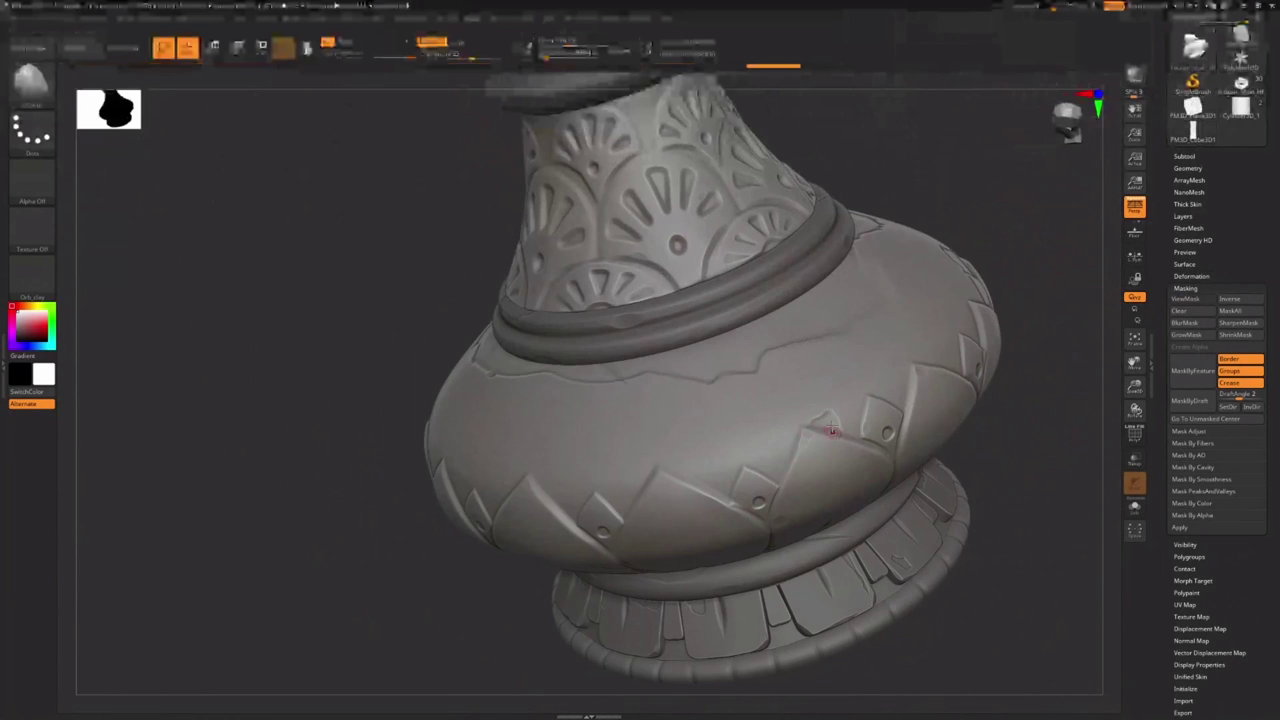
Examine the jagged chips running around the infuser's shoulder below the neck ring from several angles
{"action": "right_click_drag", "start_coordinate": [804, 400], "coordinate": [692, 334]}
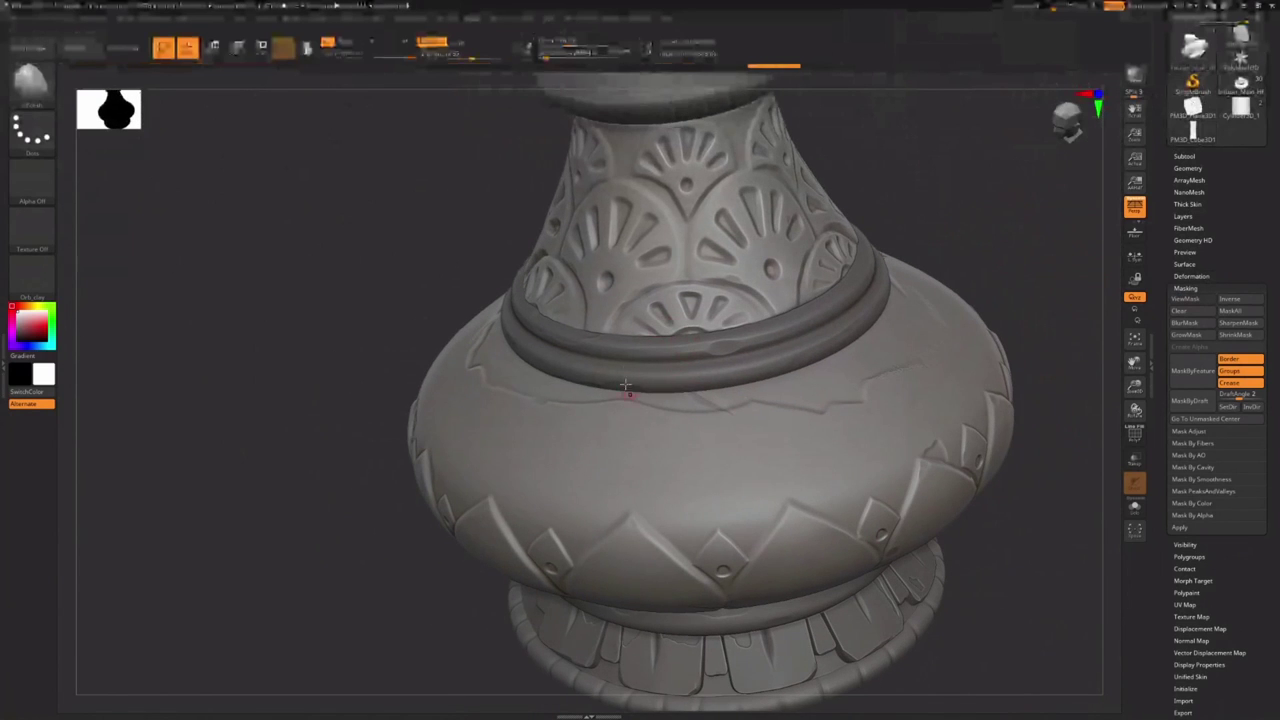
{"action": "right_click_drag", "start_coordinate": [897, 358], "coordinate": [708, 382], "text": "ctrl"}
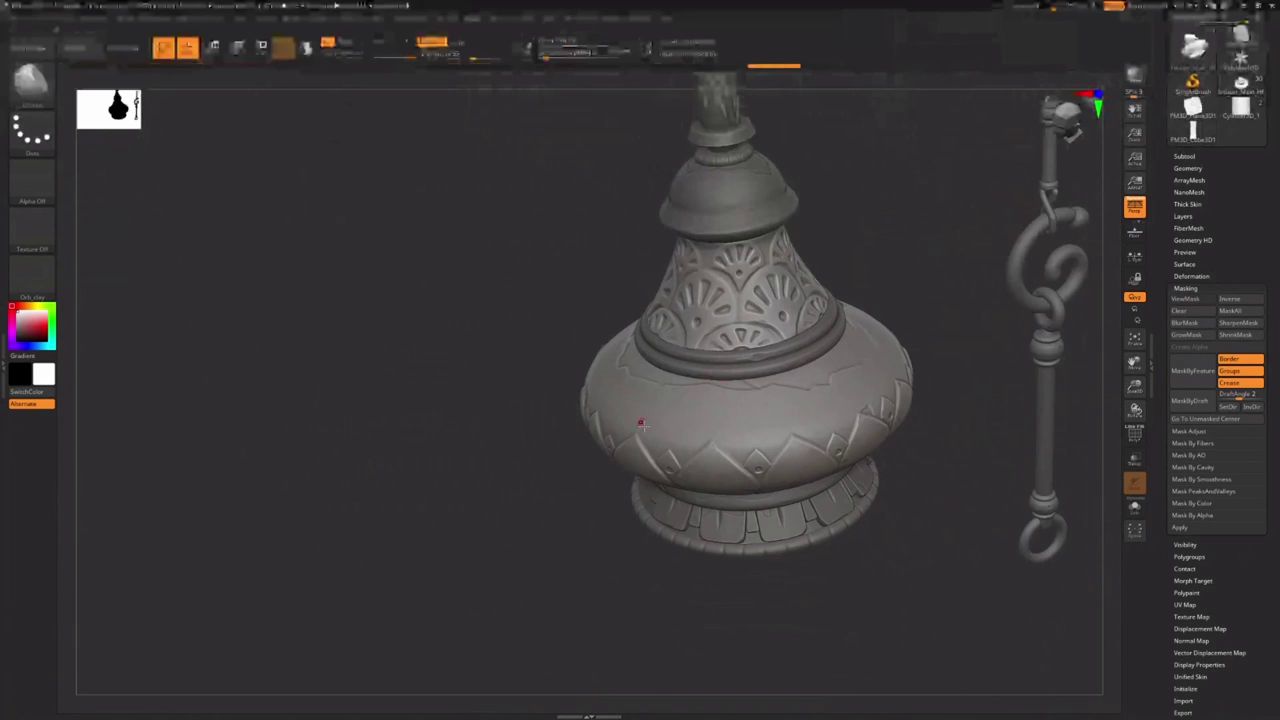
{"action": "right_click_drag", "start_coordinate": [641, 424], "coordinate": [648, 451]}
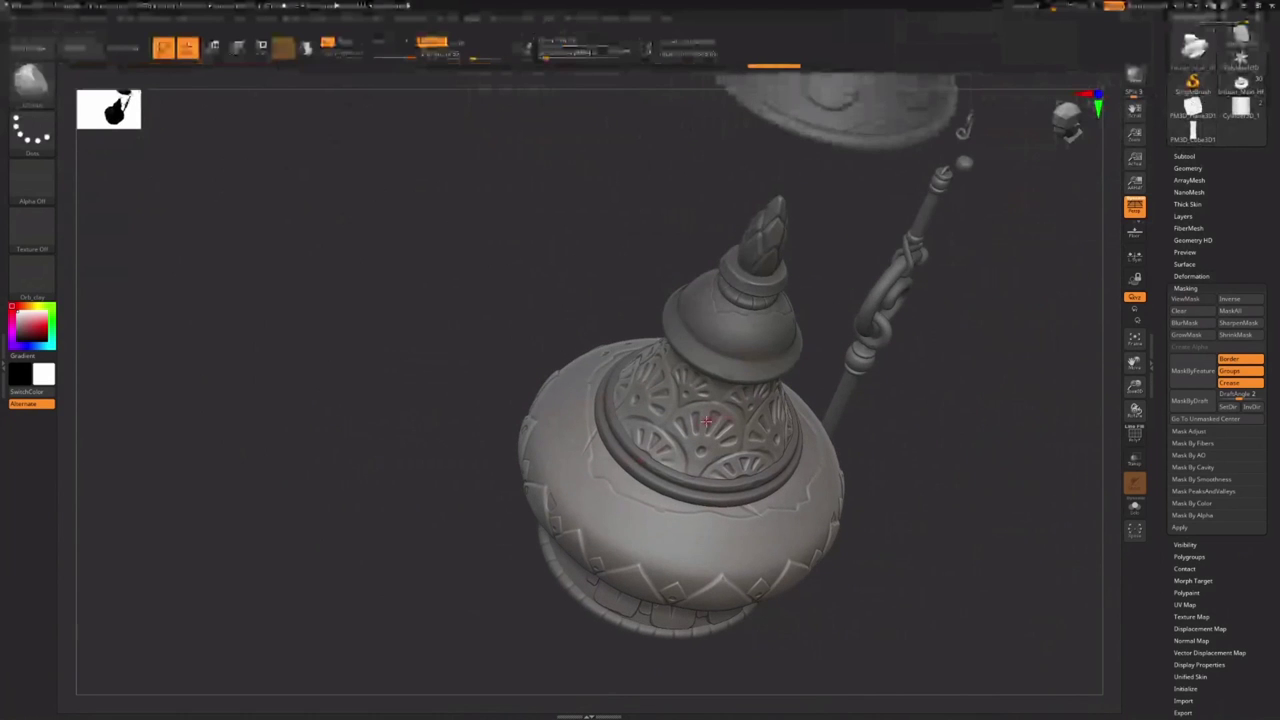
{"action": "right_click_drag", "start_coordinate": [724, 473], "coordinate": [634, 425], "text": "ctrl"}
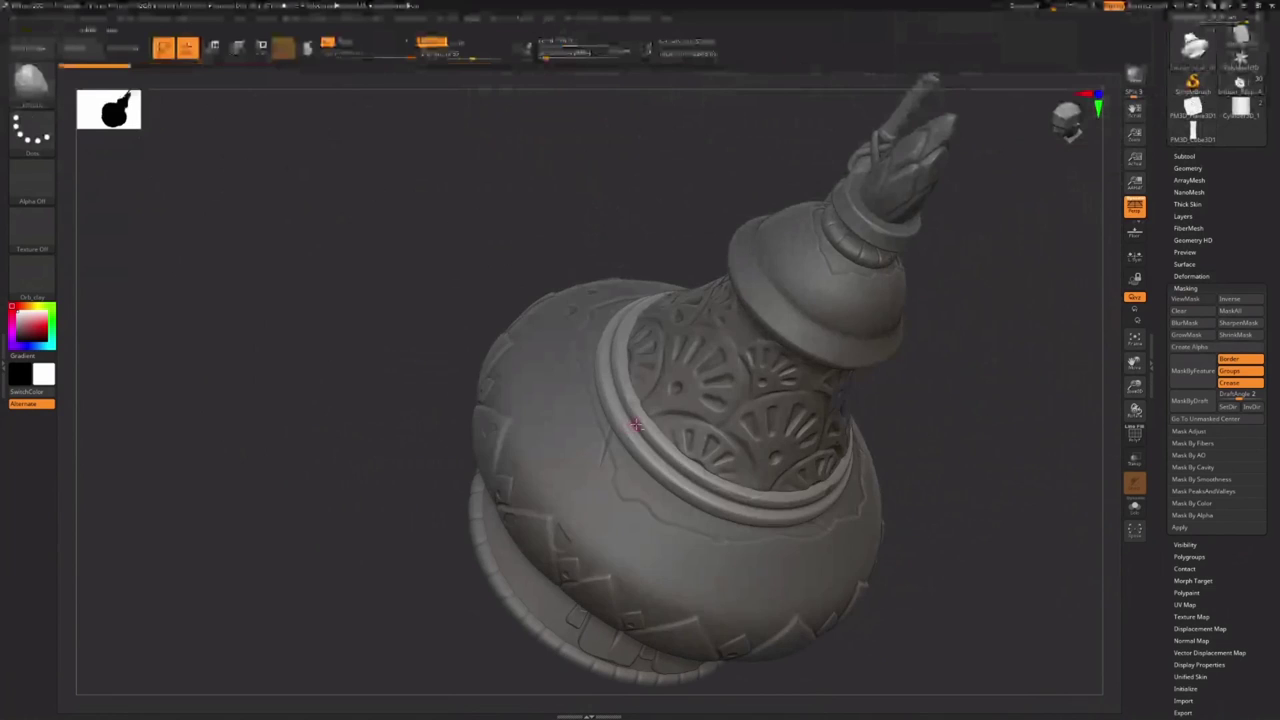
{"action": "left_click", "coordinate": [610, 454], "text": "alt"}
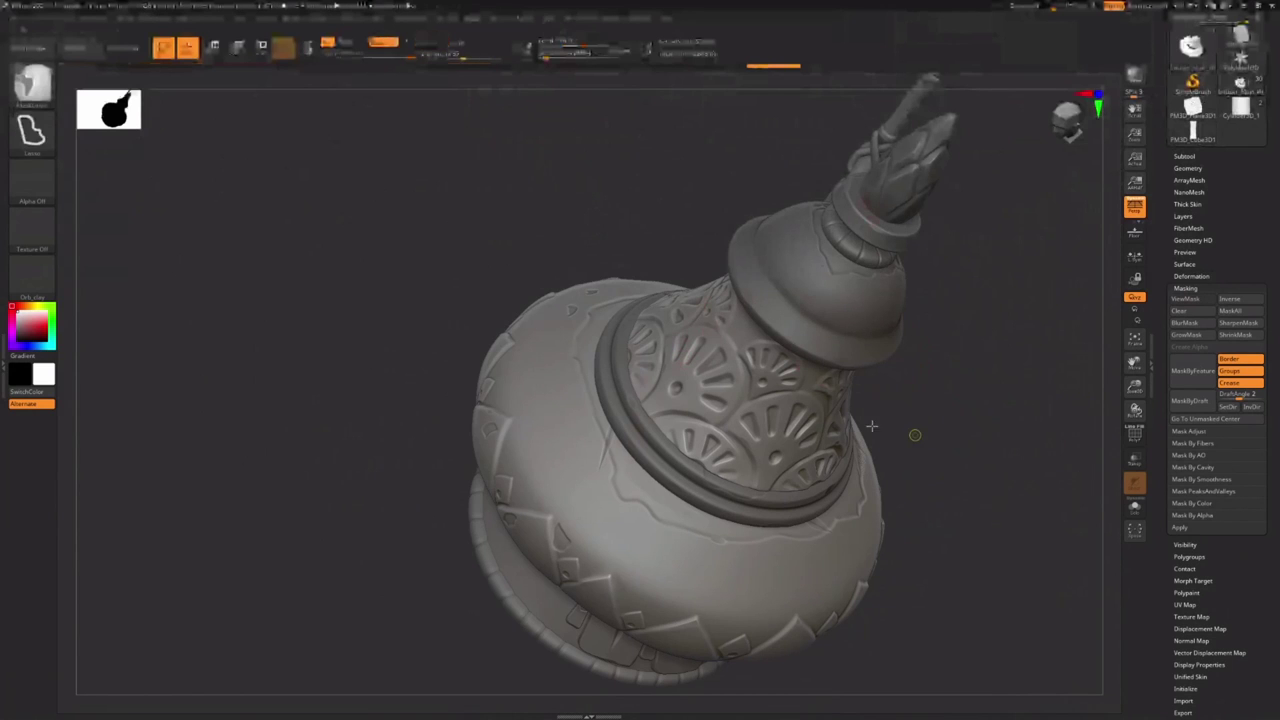
{"action": "right_click_drag", "start_coordinate": [871, 426], "coordinate": [690, 510], "text": "ctrl"}
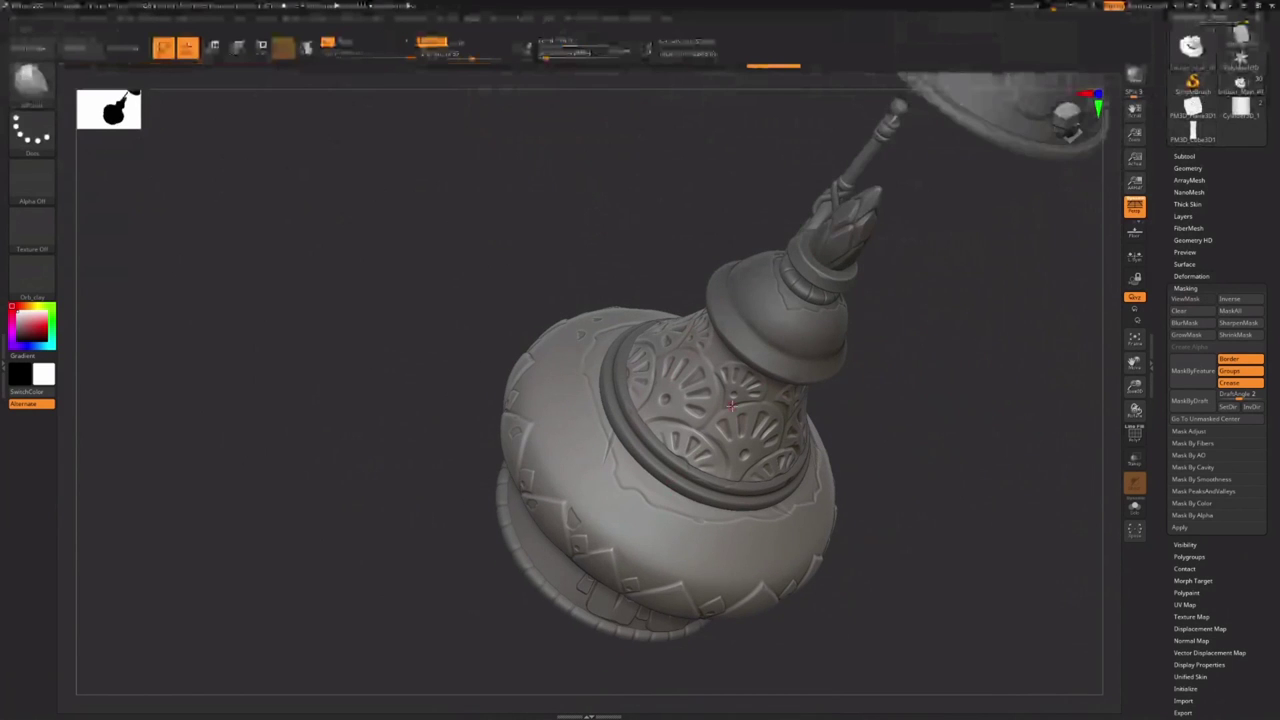
Compare the chips on the upper dome with those below the neck ring, activating the dome, beaded ring and main body in turn
{"action": "right_click_drag", "start_coordinate": [832, 279], "coordinate": [788, 333], "text": "ctrl"}
{"action": "left_click", "coordinate": [789, 329], "text": "alt"}
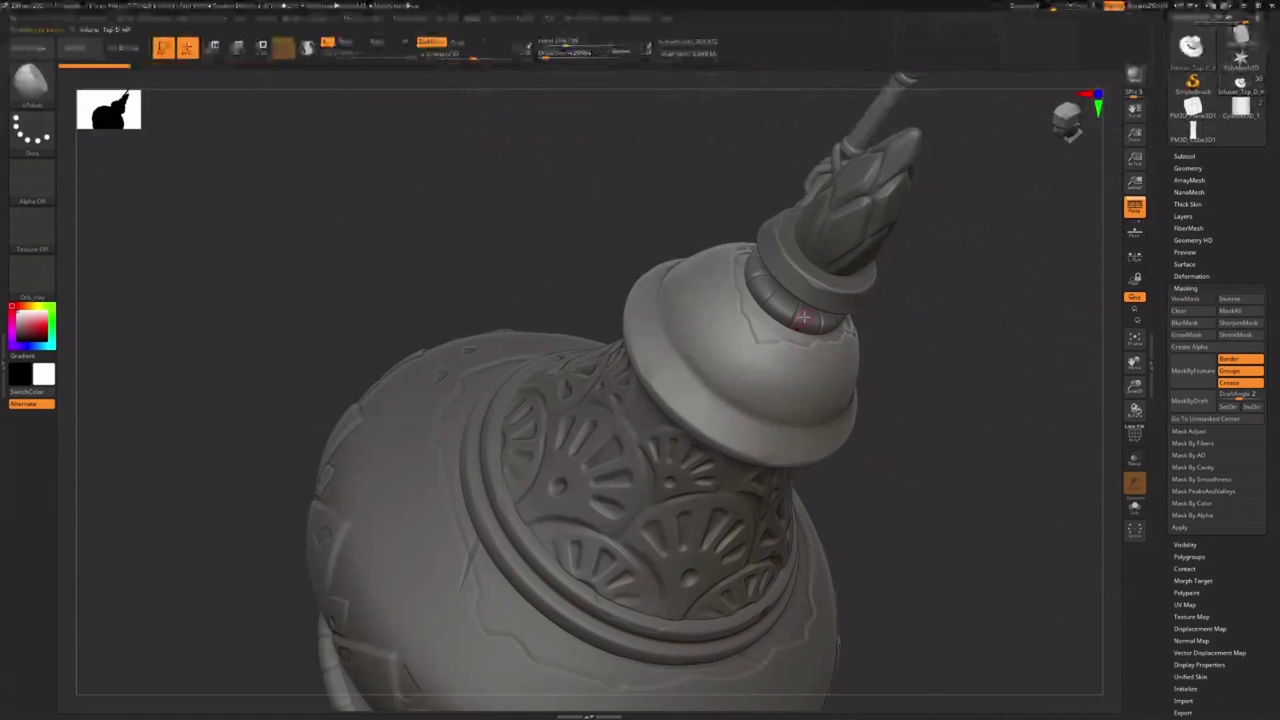
{"action": "left_click", "coordinate": [805, 317], "text": "alt"}
{"action": "left_click", "coordinate": [817, 298], "text": "alt"}
{"action": "left_click", "coordinate": [807, 319], "text": "alt"}
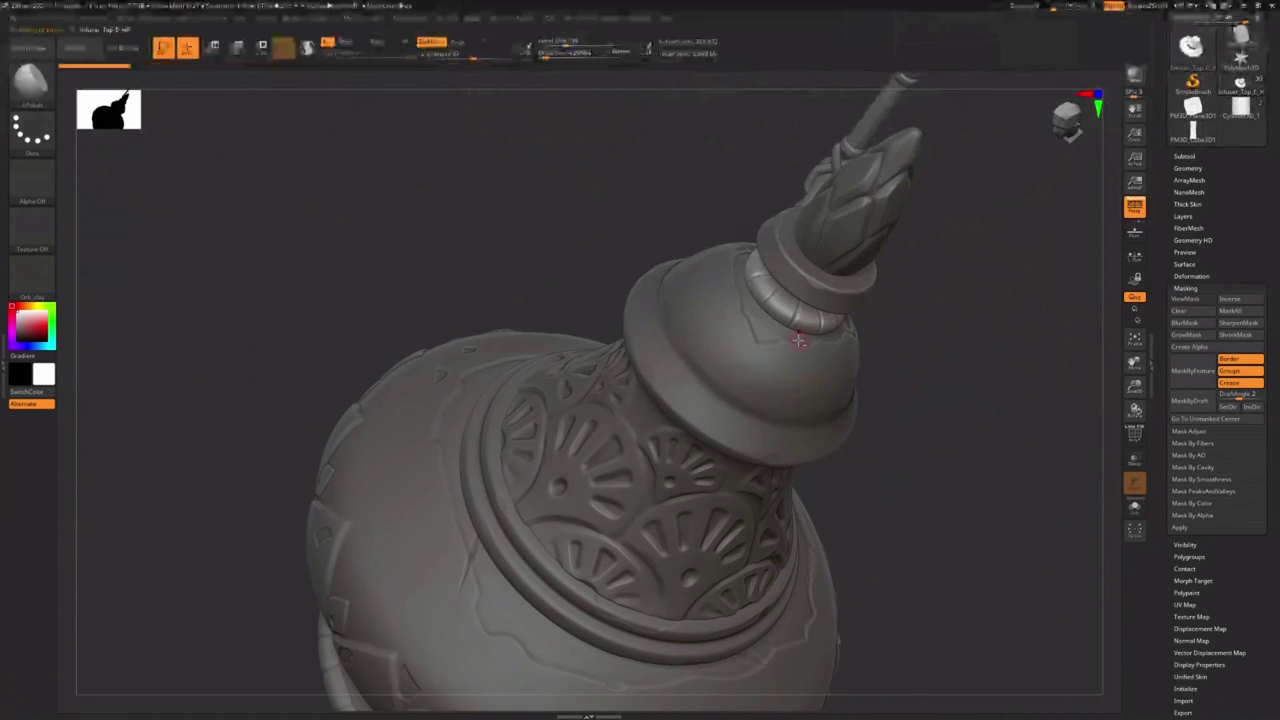
{"action": "left_click", "coordinate": [680, 394], "text": "alt"}
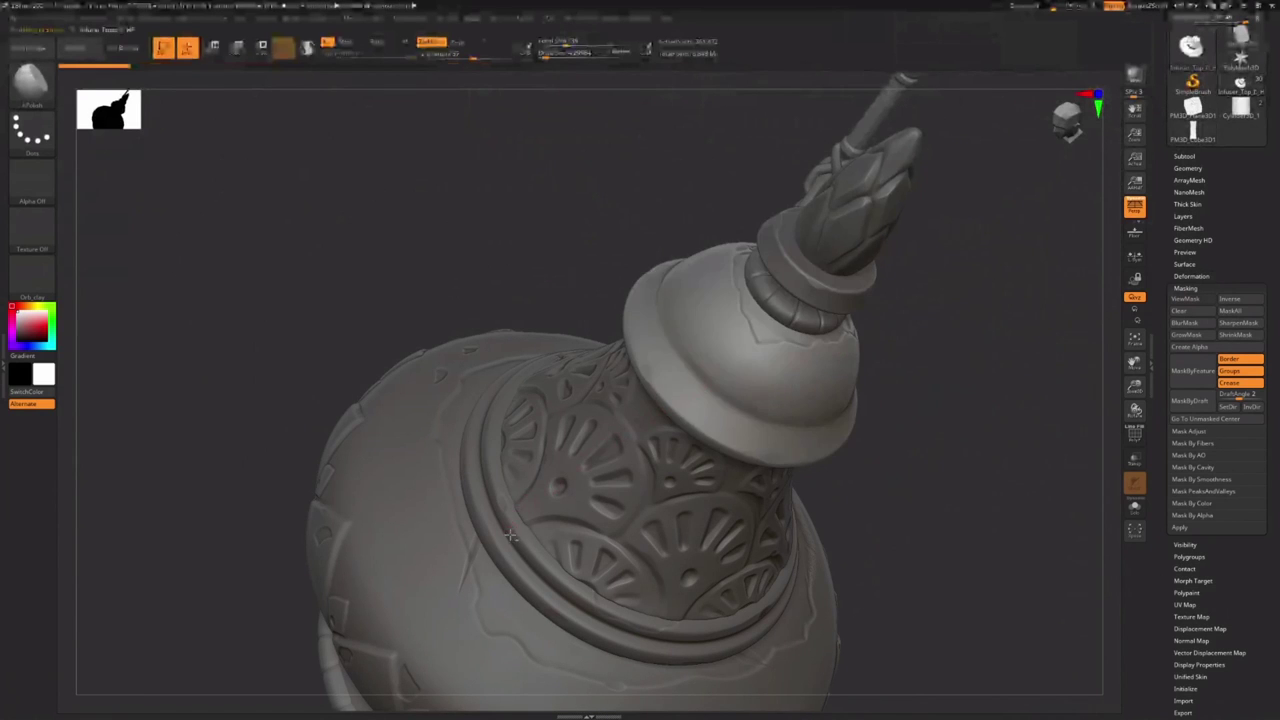
{"action": "left_click", "coordinate": [511, 535], "text": "alt"}
{"action": "left_click", "coordinate": [473, 545], "text": "ctrl"}
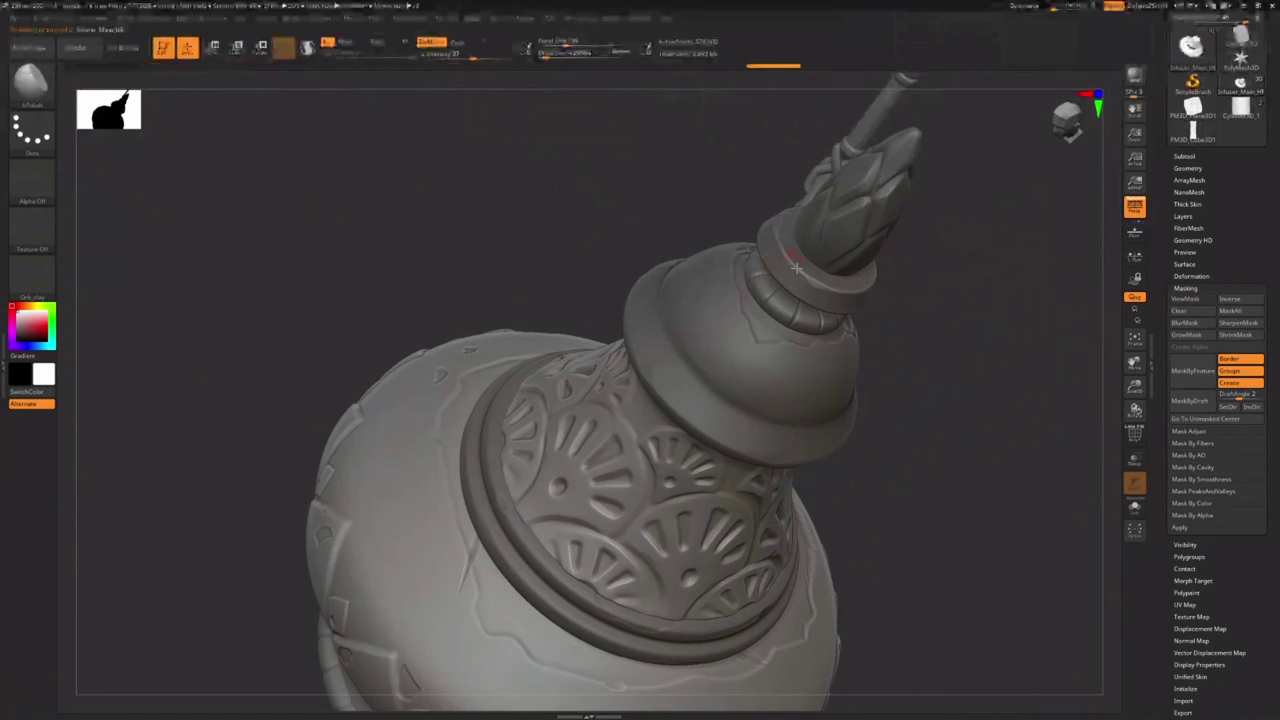
{"action": "left_click", "coordinate": [774, 309], "text": "alt"}
{"action": "left_click", "coordinate": [724, 312], "text": "alt"}
{"action": "right_click_drag", "start_coordinate": [722, 300], "coordinate": [594, 365], "text": "alt"}
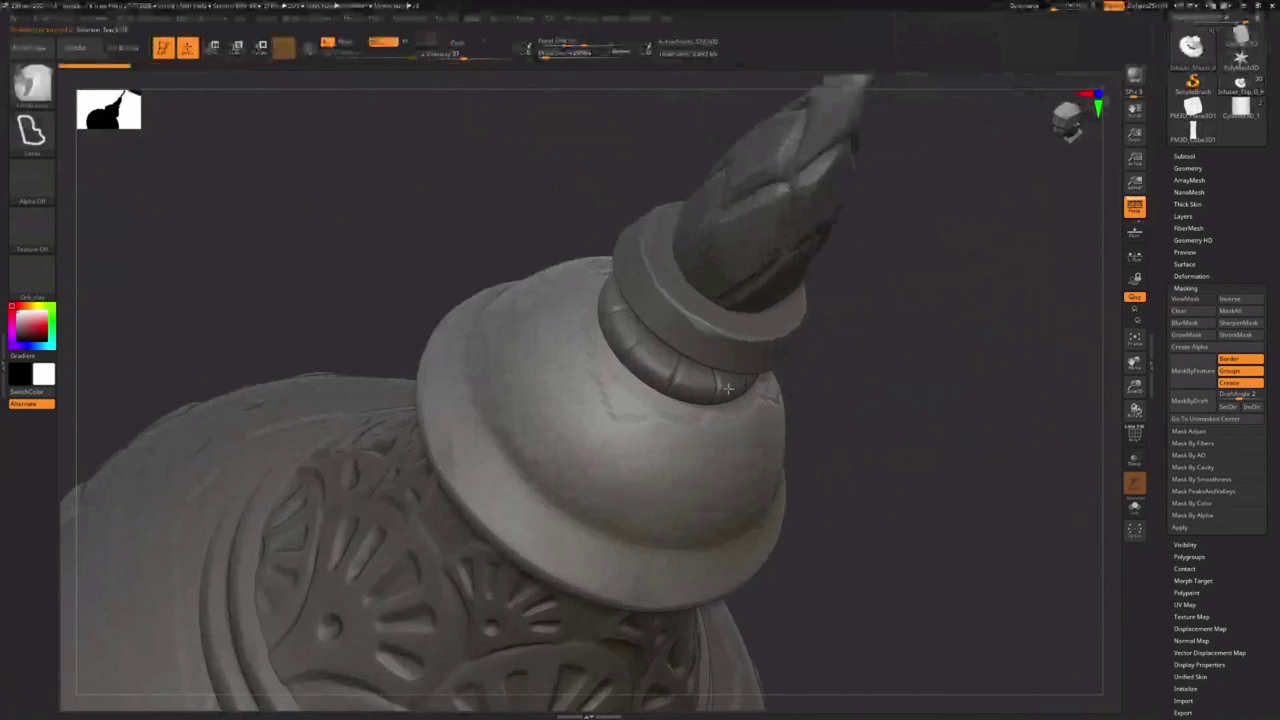
{"action": "right_click_drag", "start_coordinate": [892, 398], "coordinate": [785, 386]}
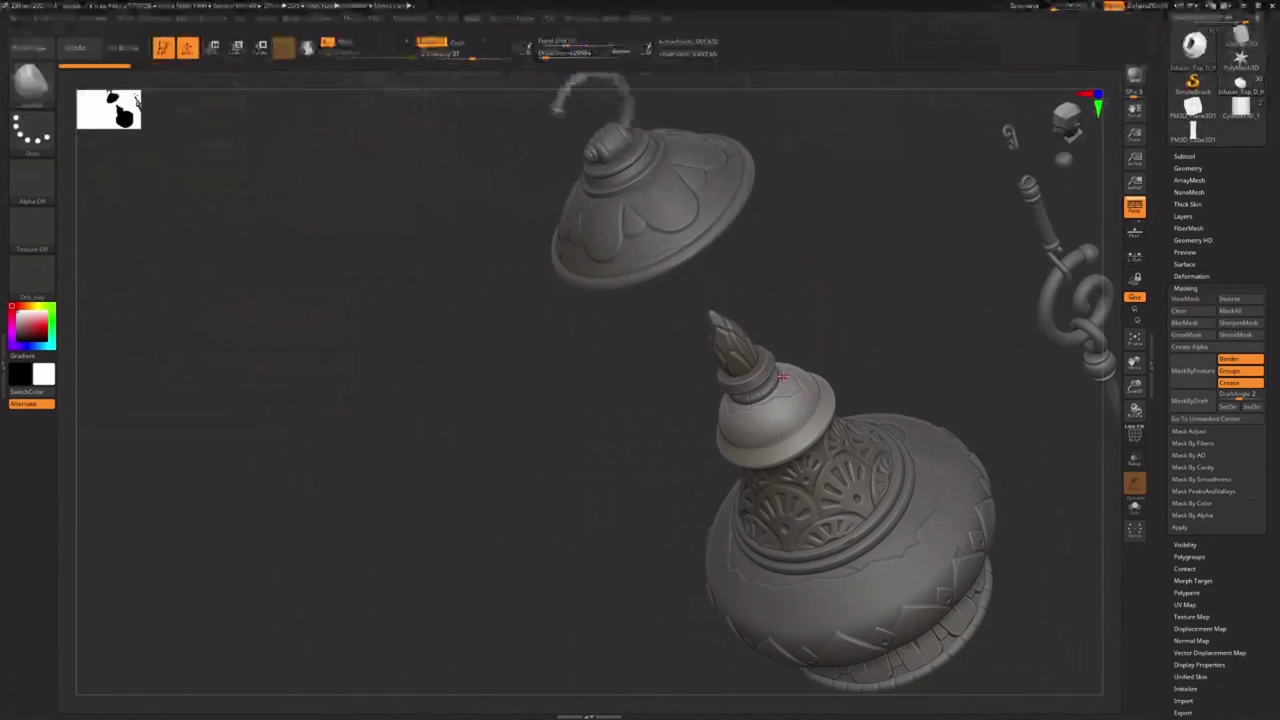
Lasso-mask a rounded patch on the infuser's upper dome and clear the mask again
{"action": "mouse_move", "coordinate": [782, 342]}
{"action": "right_mouse_down", "text": "ctrl"}
{"action": "mouse_move", "coordinate": [880, 357]}
{"action": "mouse_move", "coordinate": [905, 420]}
{"action": "right_mouse_up", "text": "ctrl"}
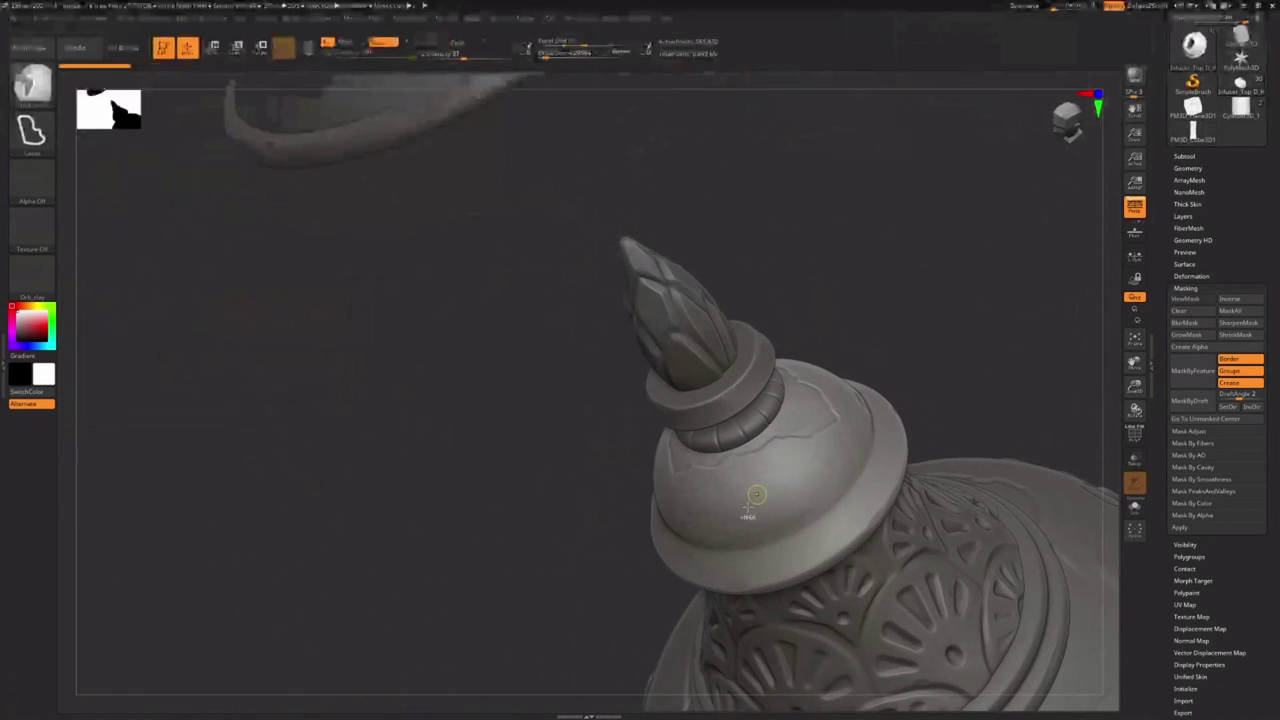
{"action": "mouse_move", "coordinate": [822, 478]}
{"action": "left_mouse_down", "text": "ctrl"}
{"action": "mouse_move", "coordinate": [709, 486]}
{"action": "mouse_move", "coordinate": [824, 478]}
{"action": "left_mouse_up", "text": "ctrl"}
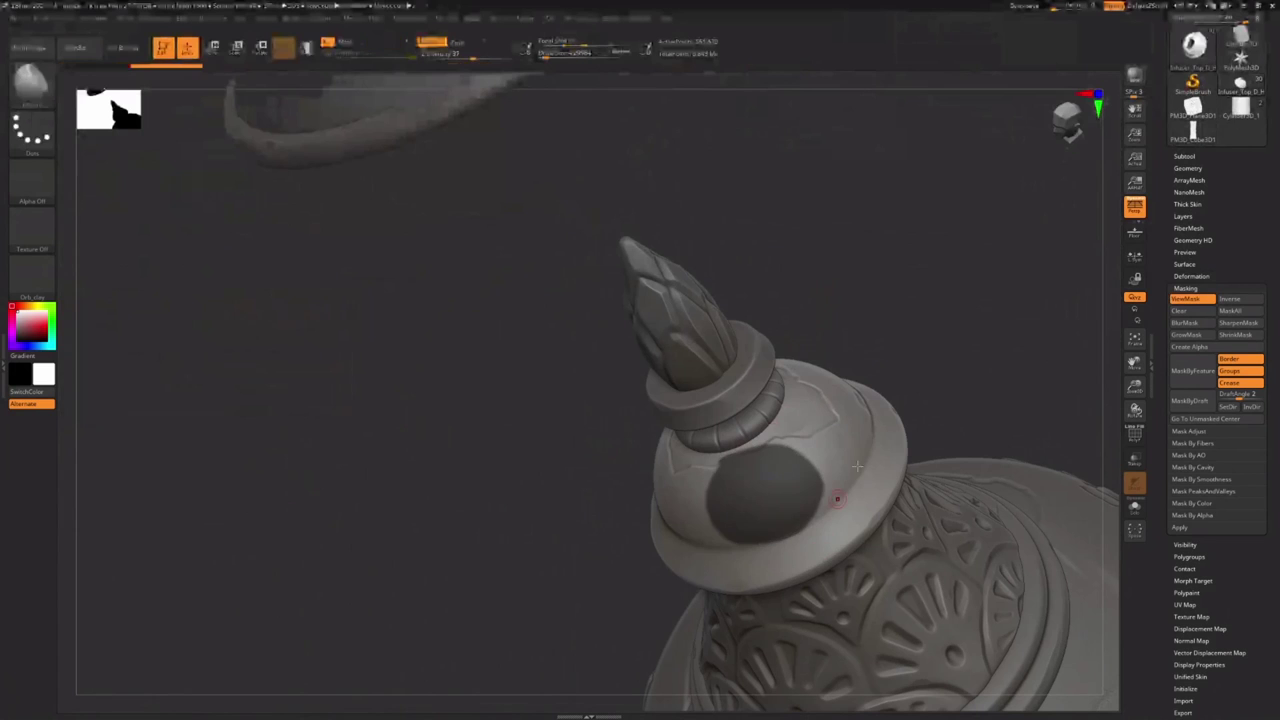
{"action": "left_click_drag", "start_coordinate": [946, 358], "coordinate": [923, 366], "text": "ctrl"}
{"action": "mouse_move", "coordinate": [923, 366]}
{"action": "right_mouse_down"}
{"action": "mouse_move", "coordinate": [805, 424]}
{"action": "mouse_move", "coordinate": [780, 310]}
{"action": "right_mouse_up"}
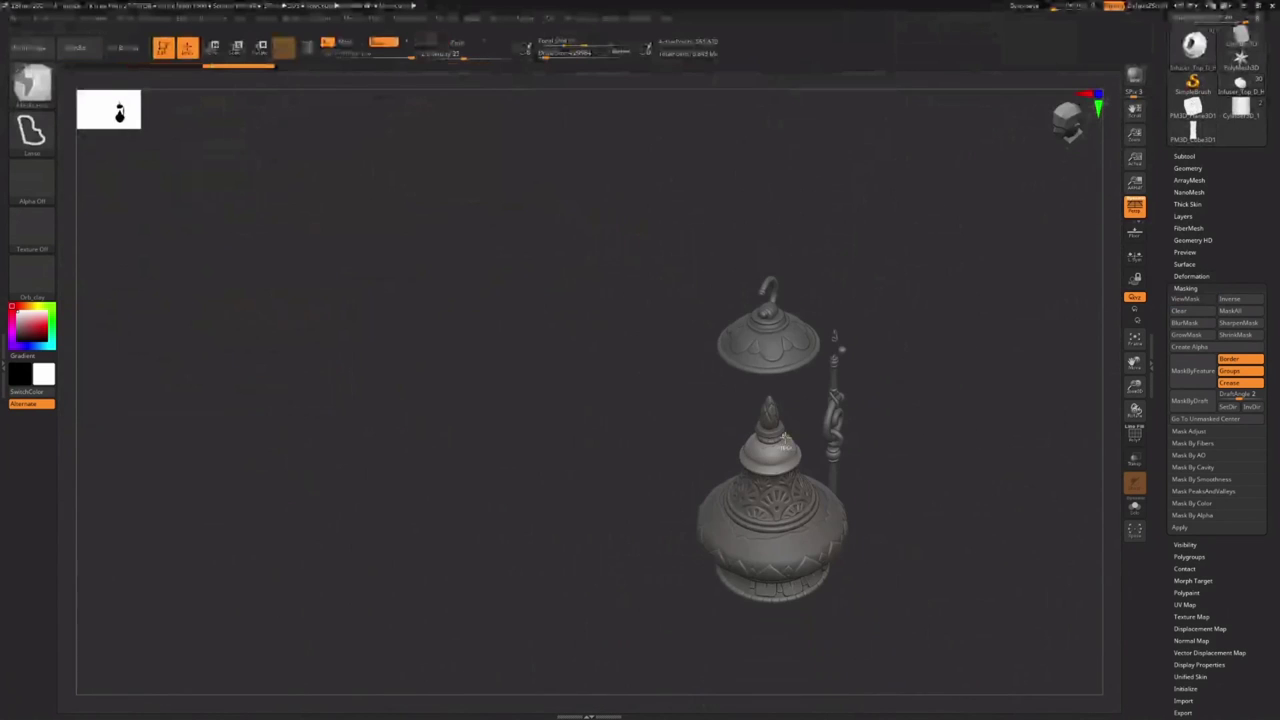
{"action": "mouse_move", "coordinate": [878, 498]}
{"action": "right_mouse_down", "text": "ctrl"}
{"action": "mouse_move", "coordinate": [808, 568]}
{"action": "mouse_move", "coordinate": [754, 474]}
{"action": "right_mouse_up", "text": "ctrl"}
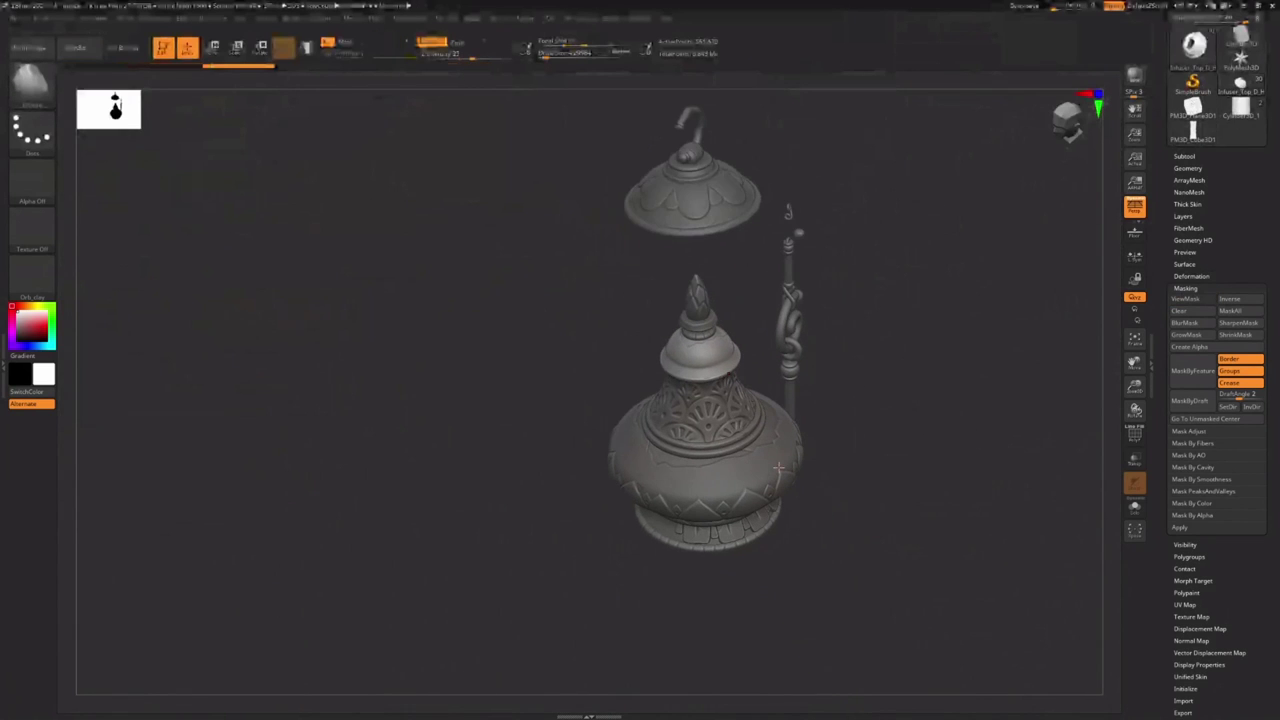
Choose the S_V_brush_ST_9 brush, activate the infuser's main body and try a stamp on its shoulder
{"action": "left_click", "coordinate": [30, 80]}
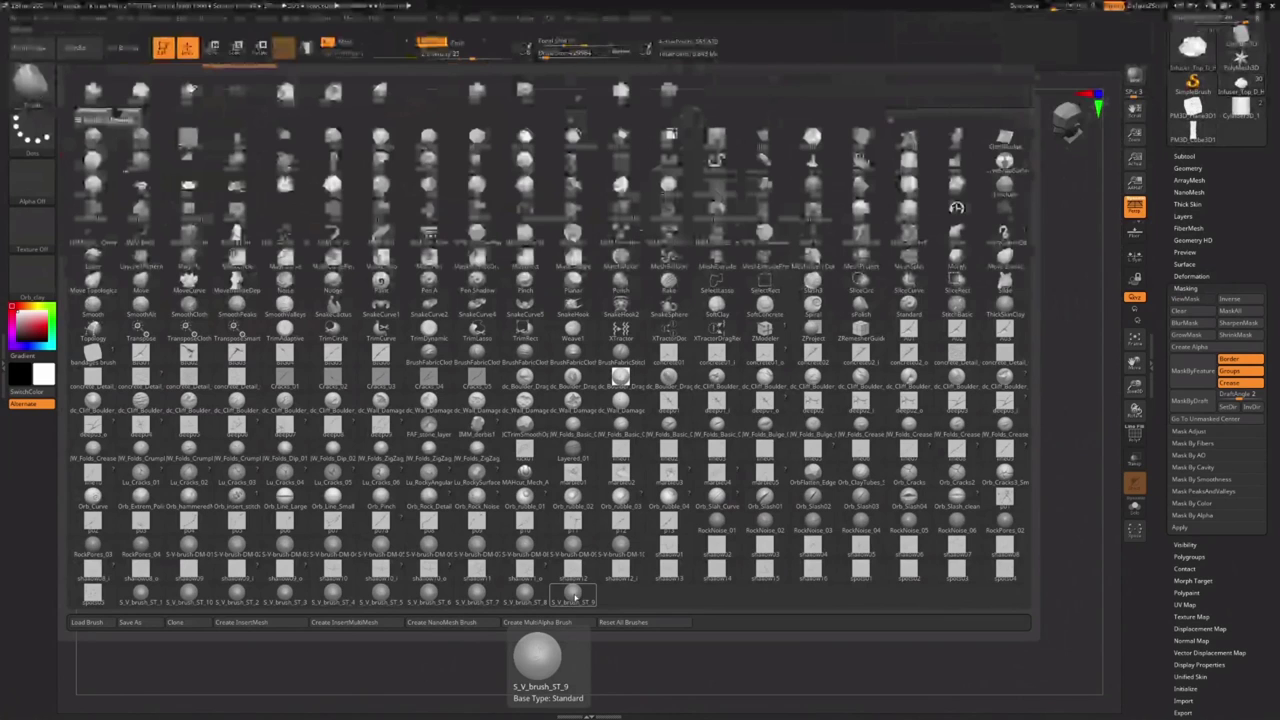
{"action": "left_click", "coordinate": [573, 597]}
{"action": "right_click_drag", "start_coordinate": [620, 530], "coordinate": [650, 600], "text": "ctrl"}
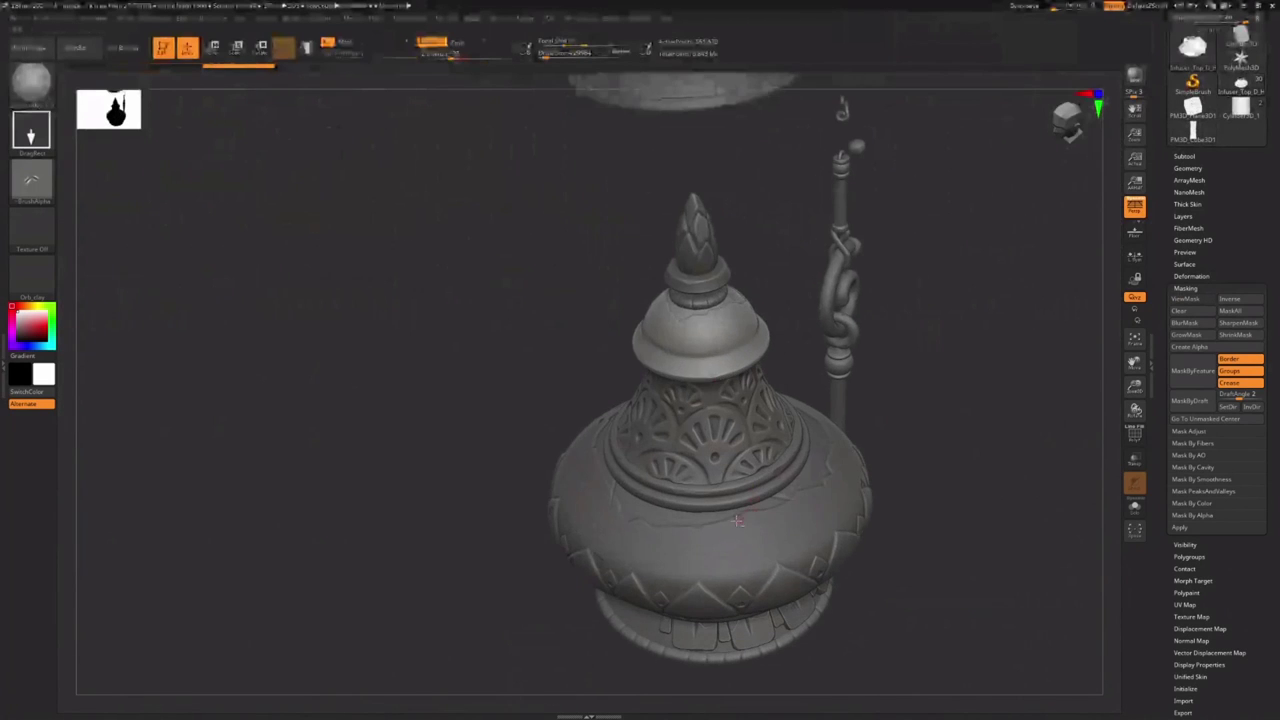
{"action": "left_click", "coordinate": [728, 555], "text": "alt"}
{"action": "left_click_drag", "start_coordinate": [783, 547], "coordinate": [791, 572]}
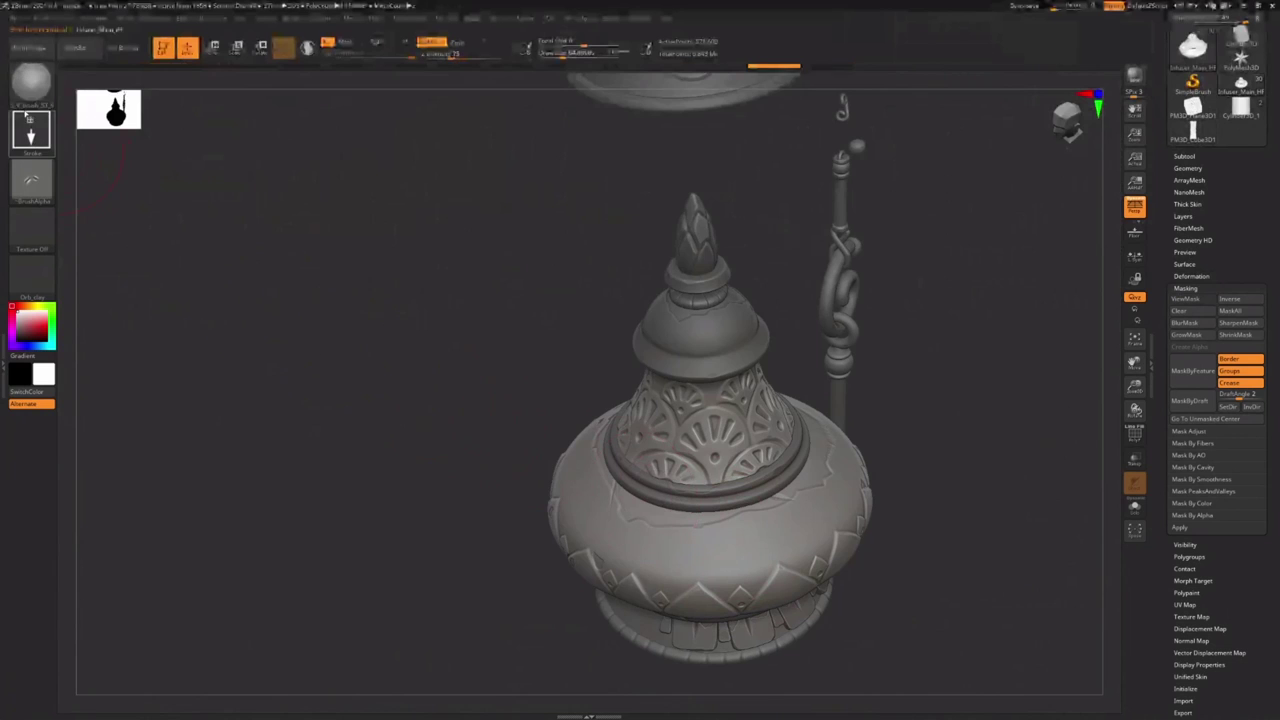
Try a stamp of a different S_V_brush_ST surface brush on the front of the infuser's body and undo it
{"action": "left_click", "coordinate": [31, 82]}
{"action": "left_click", "coordinate": [296, 592]}
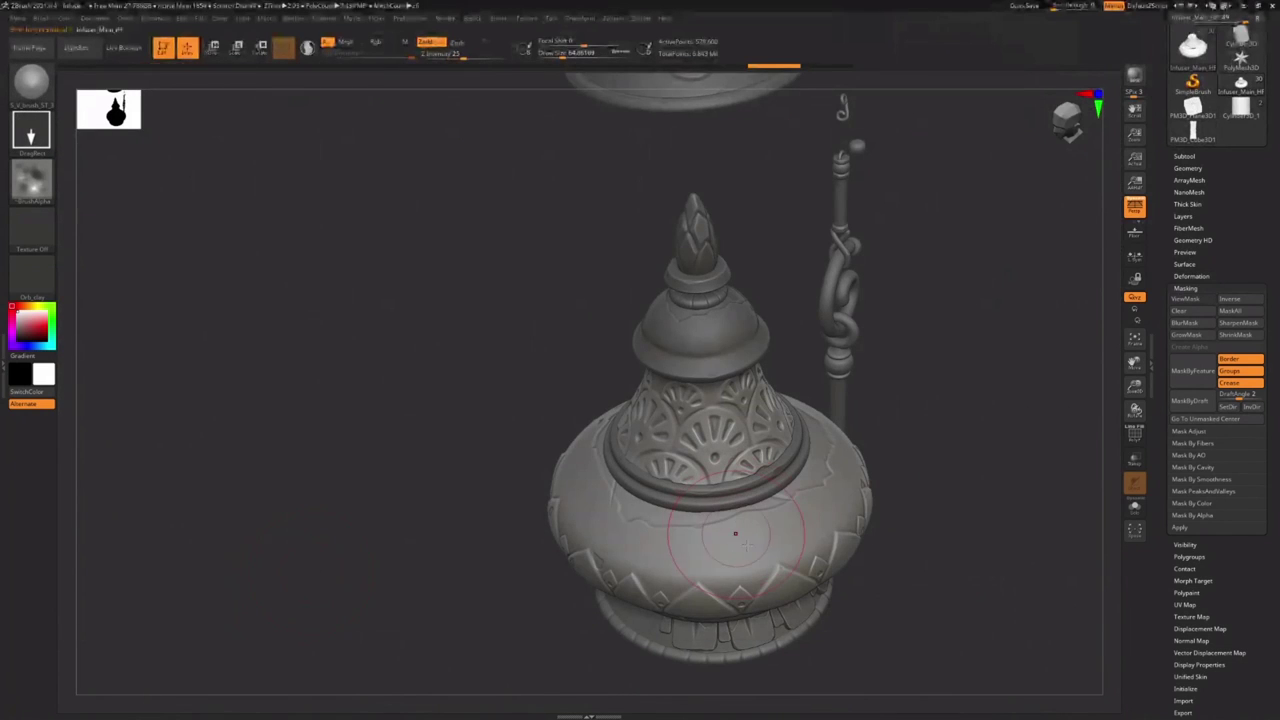
{"action": "left_click_drag", "start_coordinate": [734, 531], "coordinate": [836, 567]}
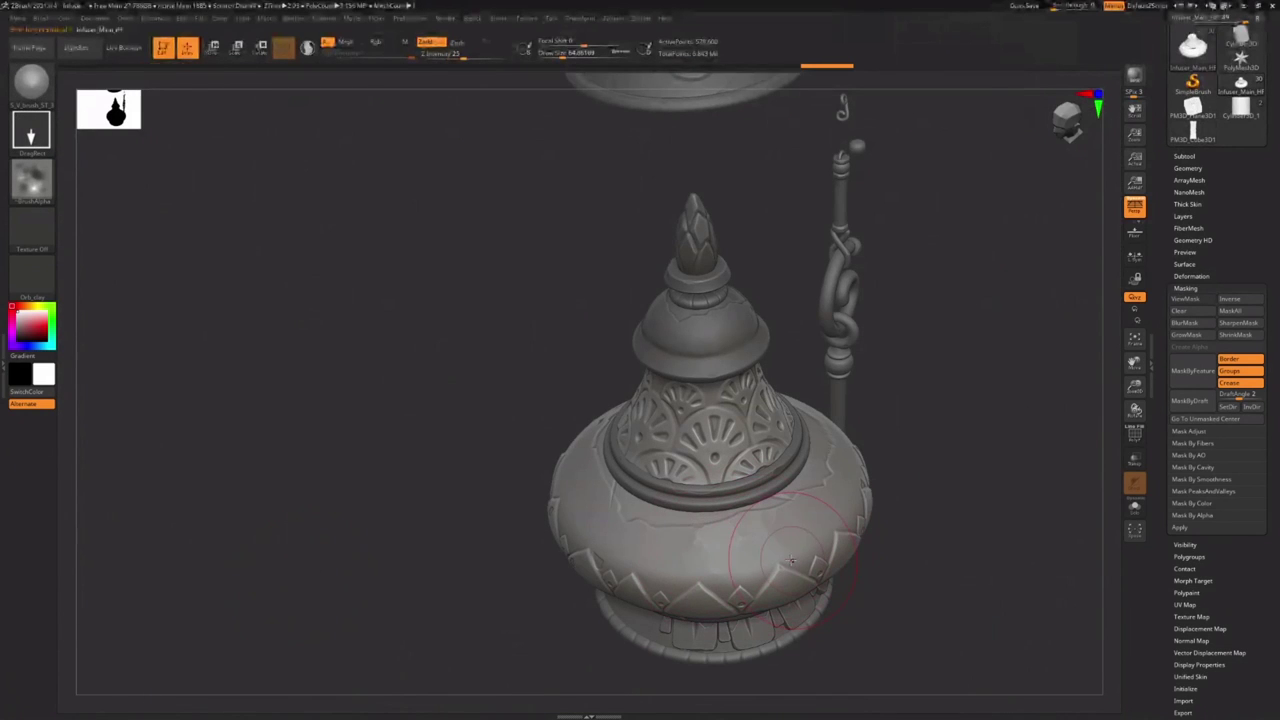
{"action": "key", "text": "ctrl+z"}
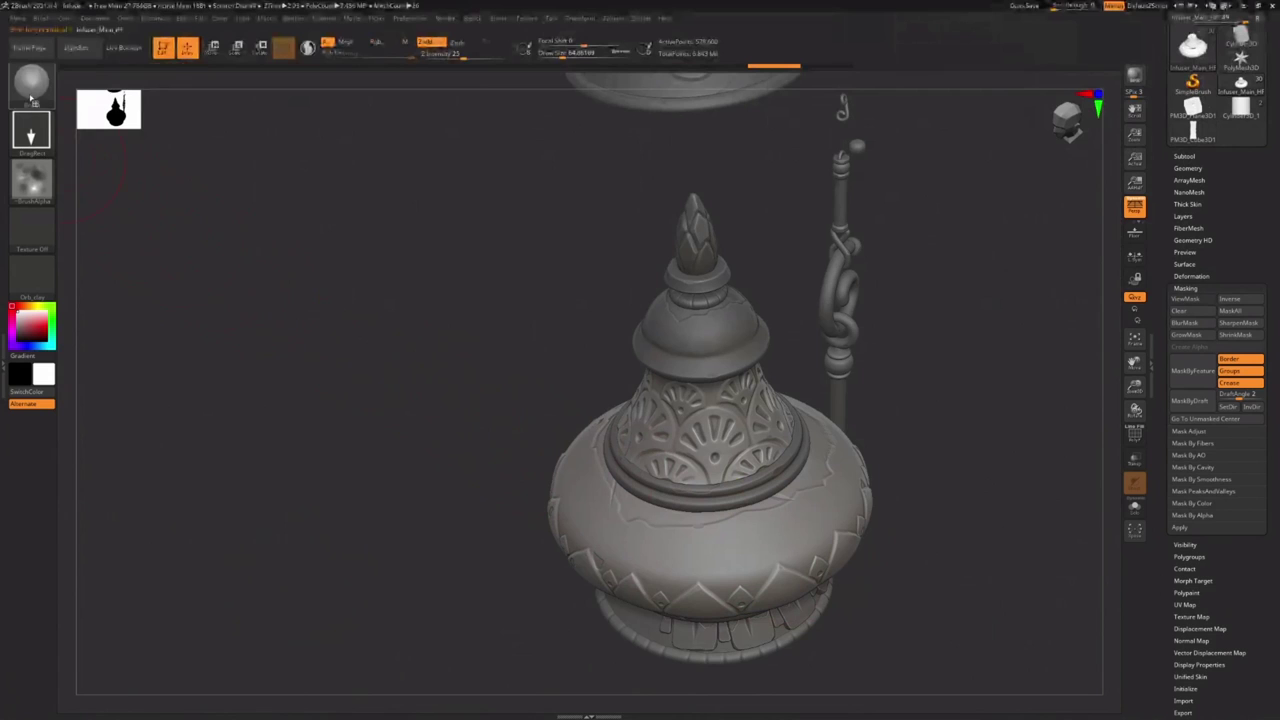
Pick another S_V_brush_ST brush with a different alpha and stamp its surface variation onto the front of the body
{"action": "left_click", "coordinate": [30, 80]}
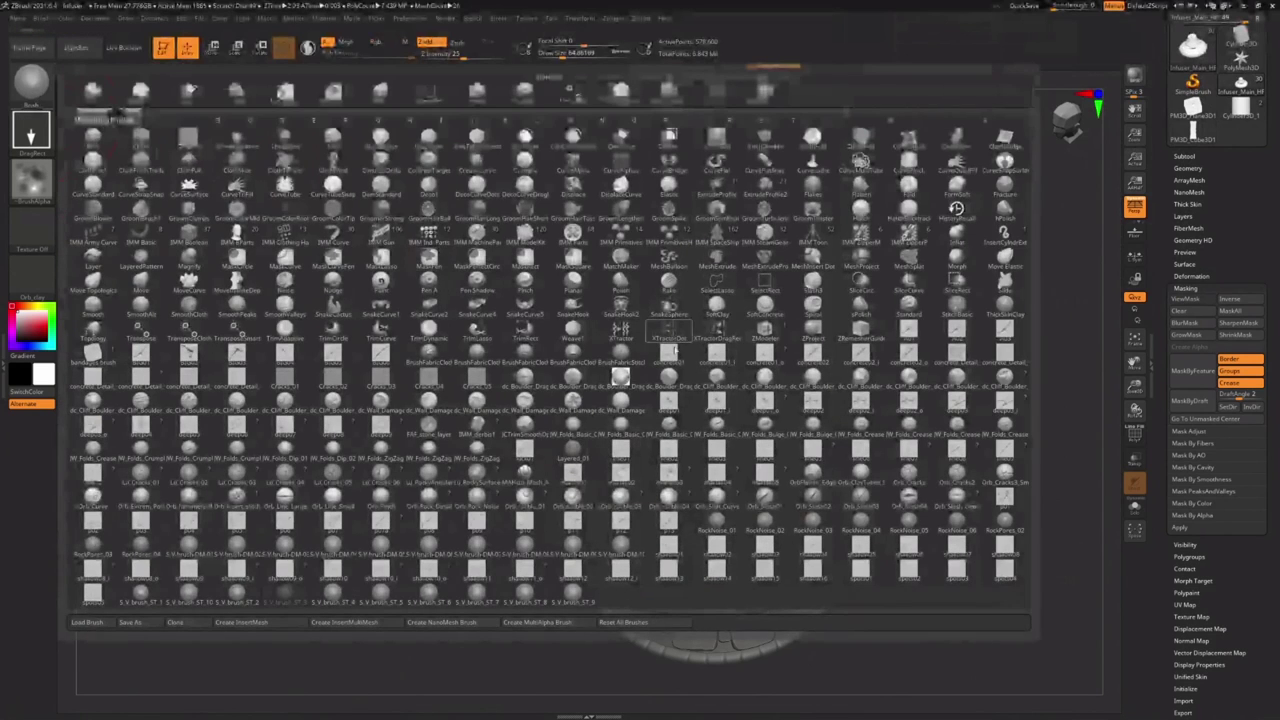
{"action": "left_click", "coordinate": [484, 606]}
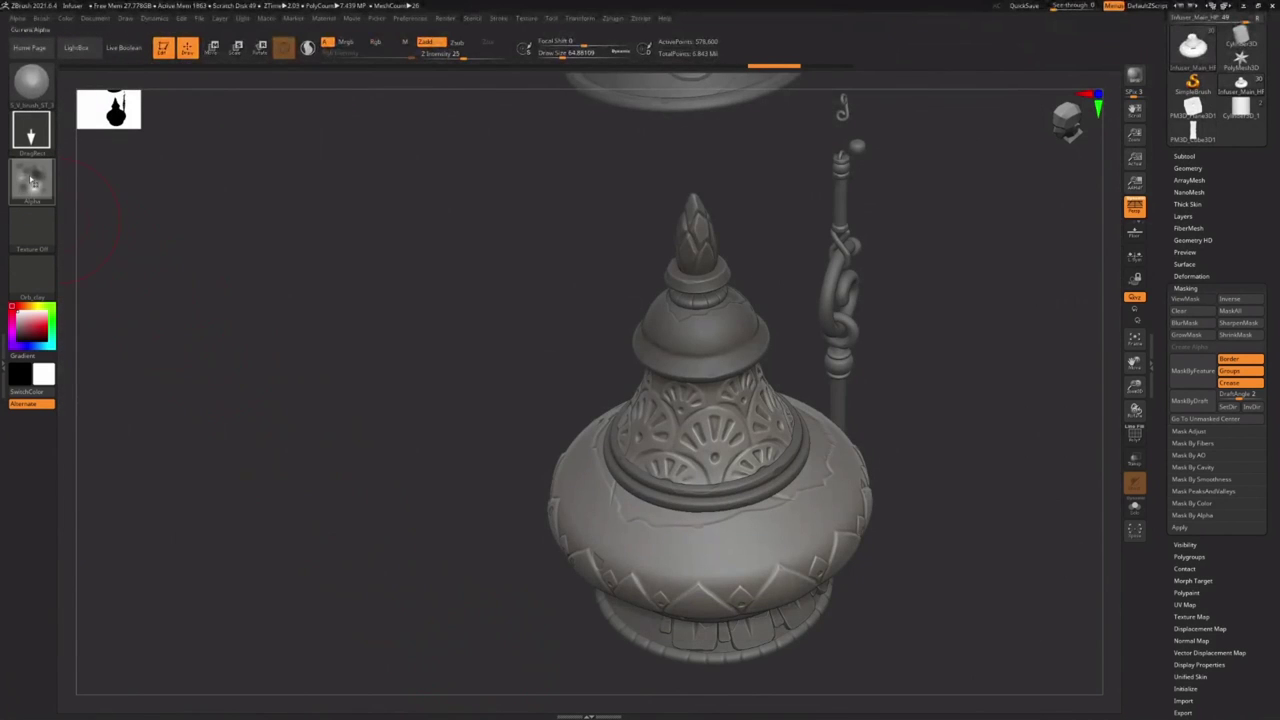
{"action": "left_click", "coordinate": [35, 85]}
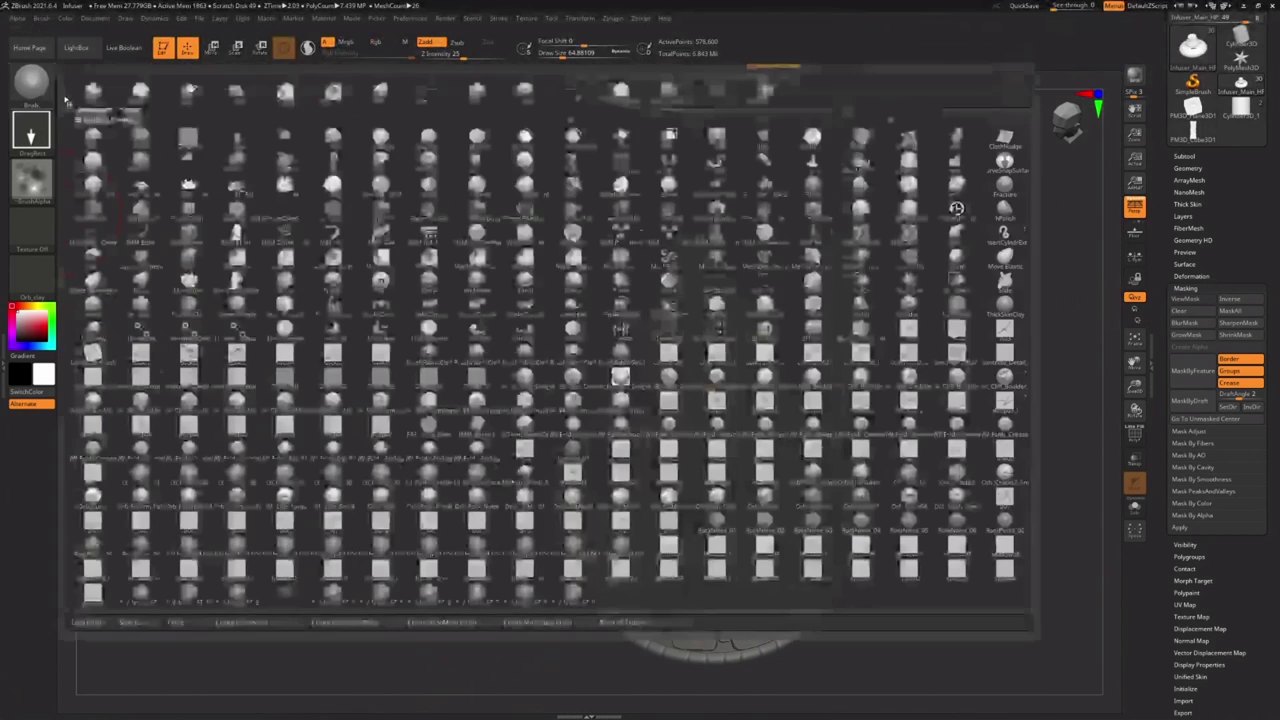
{"action": "left_click", "coordinate": [355, 590]}
{"action": "left_click_drag", "start_coordinate": [727, 543], "coordinate": [764, 532]}
Try smoothing the stamped area on the infuser's body with the hPolish brush and undo the last change
{"action": "left_click", "coordinate": [30, 80]}
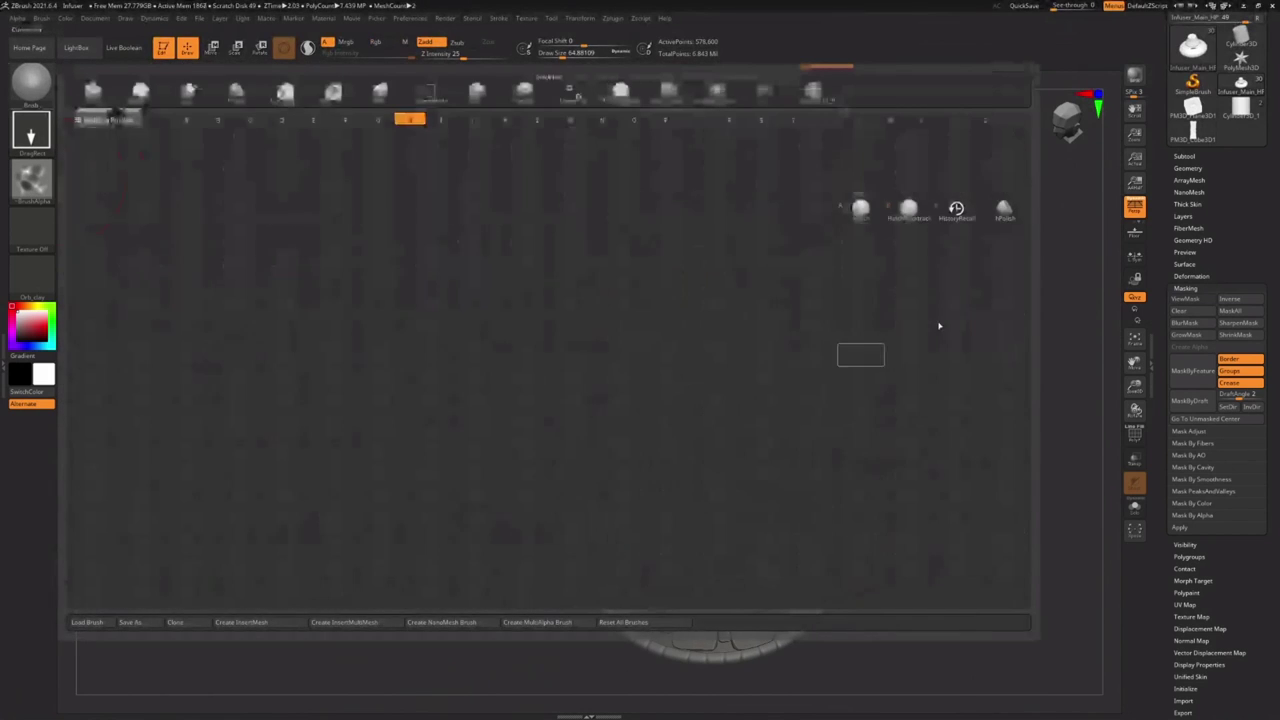
{"action": "left_click", "coordinate": [1006, 212]}
{"action": "mouse_move", "coordinate": [713, 559]}
{"action": "left_mouse_down"}
{"action": "mouse_move", "coordinate": [750, 532]}
{"action": "mouse_move", "coordinate": [728, 530]}
{"action": "mouse_move", "coordinate": [753, 526]}
{"action": "mouse_move", "coordinate": [684, 550]}
{"action": "left_mouse_up"}
{"action": "key", "text": "s"}
{"action": "key", "text": "ctrl+z"}
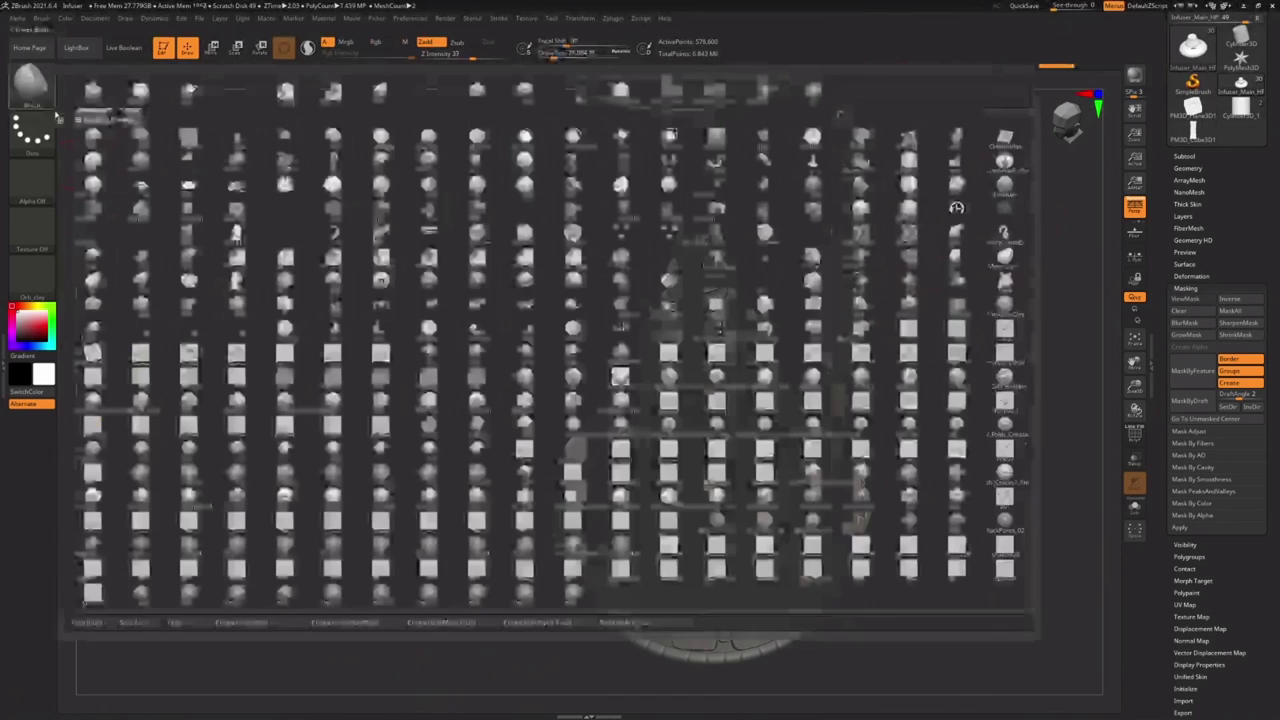
Choose the S_V_brush_ST_5 brush and stamp its surface variation onto several spots around the upper part of the infuser's body
{"action": "left_click", "coordinate": [28, 88]}
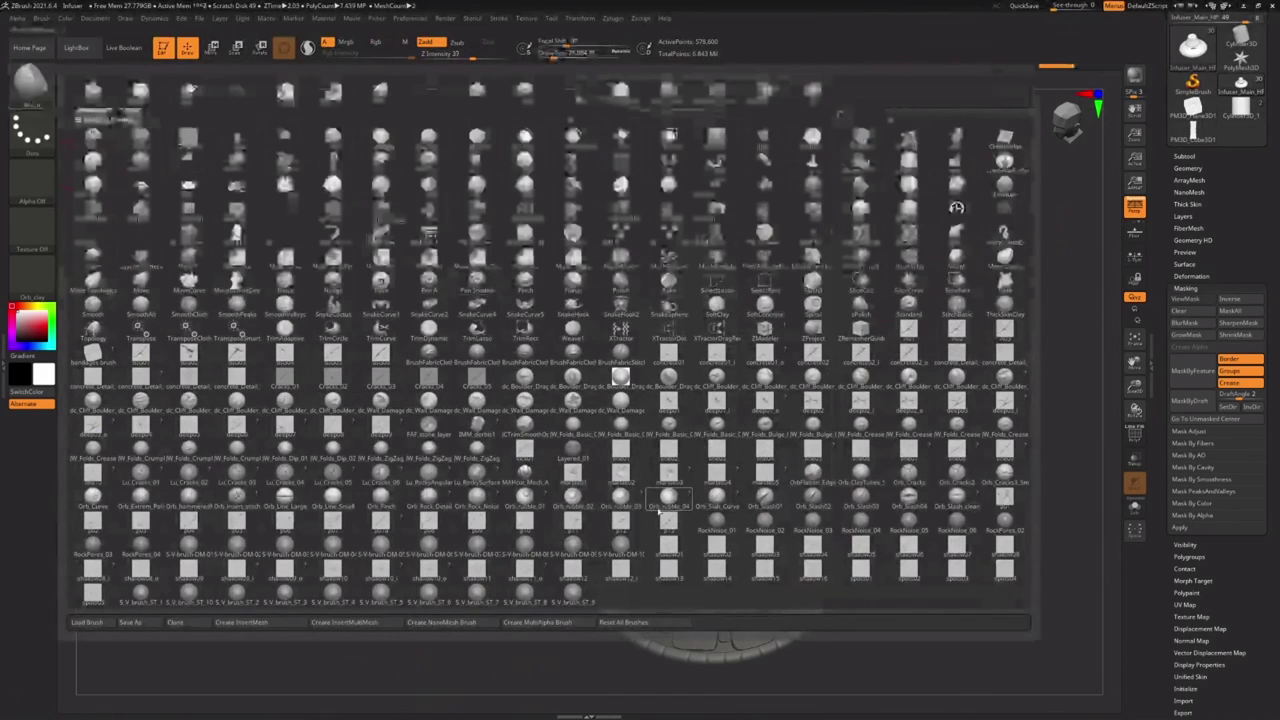
{"action": "left_click", "coordinate": [380, 592]}
{"action": "right_click_drag", "start_coordinate": [703, 558], "coordinate": [560, 490]}
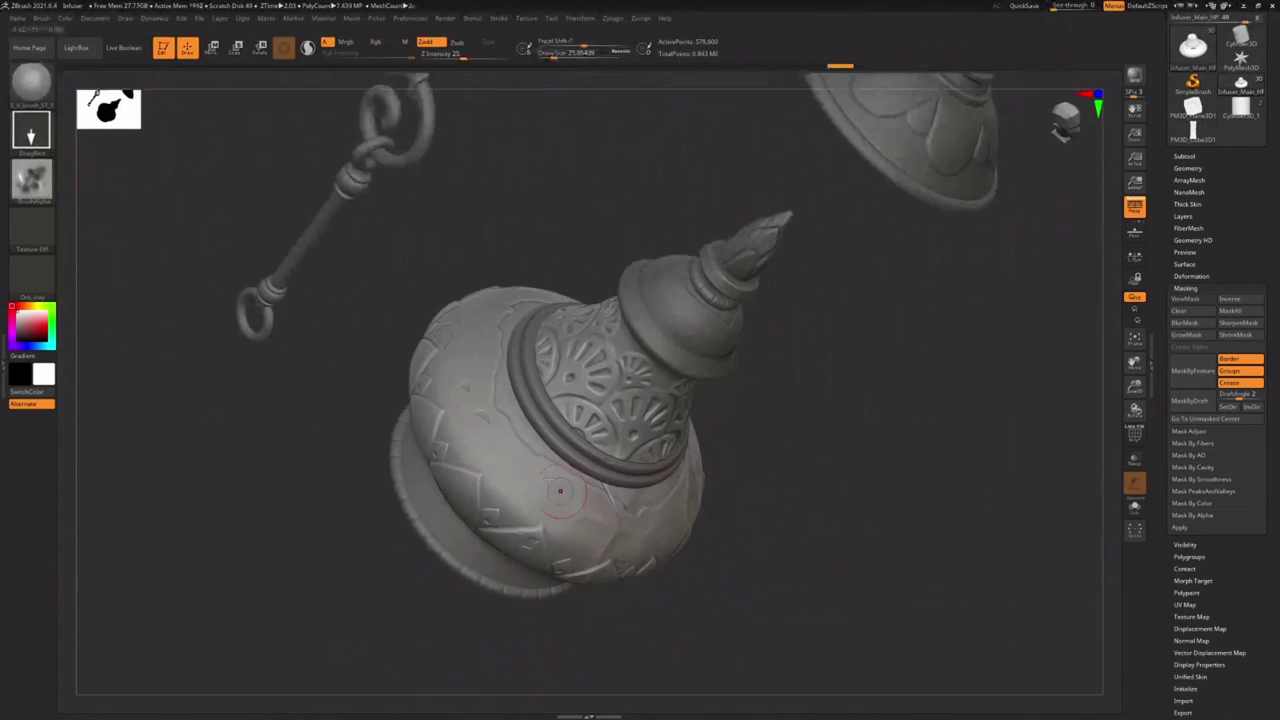
{"action": "left_click_drag", "start_coordinate": [593, 453], "coordinate": [590, 455]}
{"action": "right_click_drag", "start_coordinate": [536, 472], "coordinate": [509, 457]}
{"action": "left_click_drag", "start_coordinate": [438, 273], "coordinate": [470, 305]}
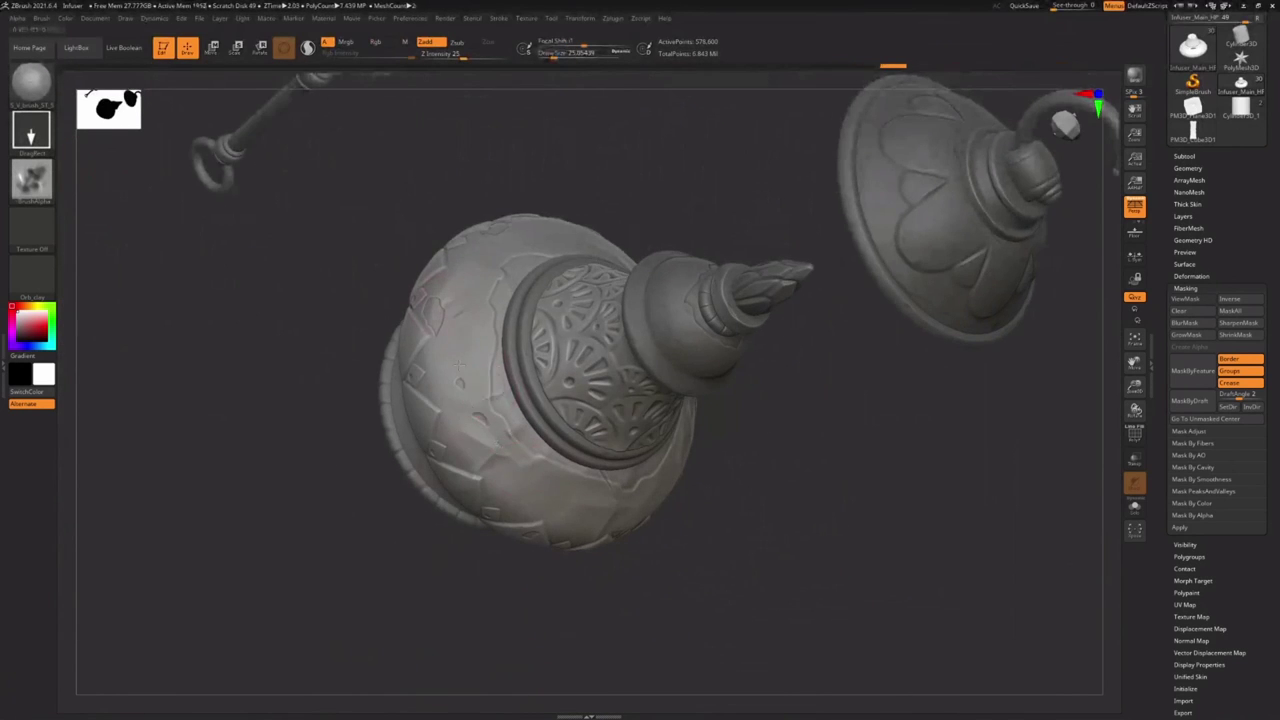
{"action": "mouse_move", "coordinate": [480, 310]}
{"action": "right_mouse_down"}
{"action": "mouse_move", "coordinate": [680, 364]}
{"action": "mouse_move", "coordinate": [739, 494]}
{"action": "right_mouse_up"}
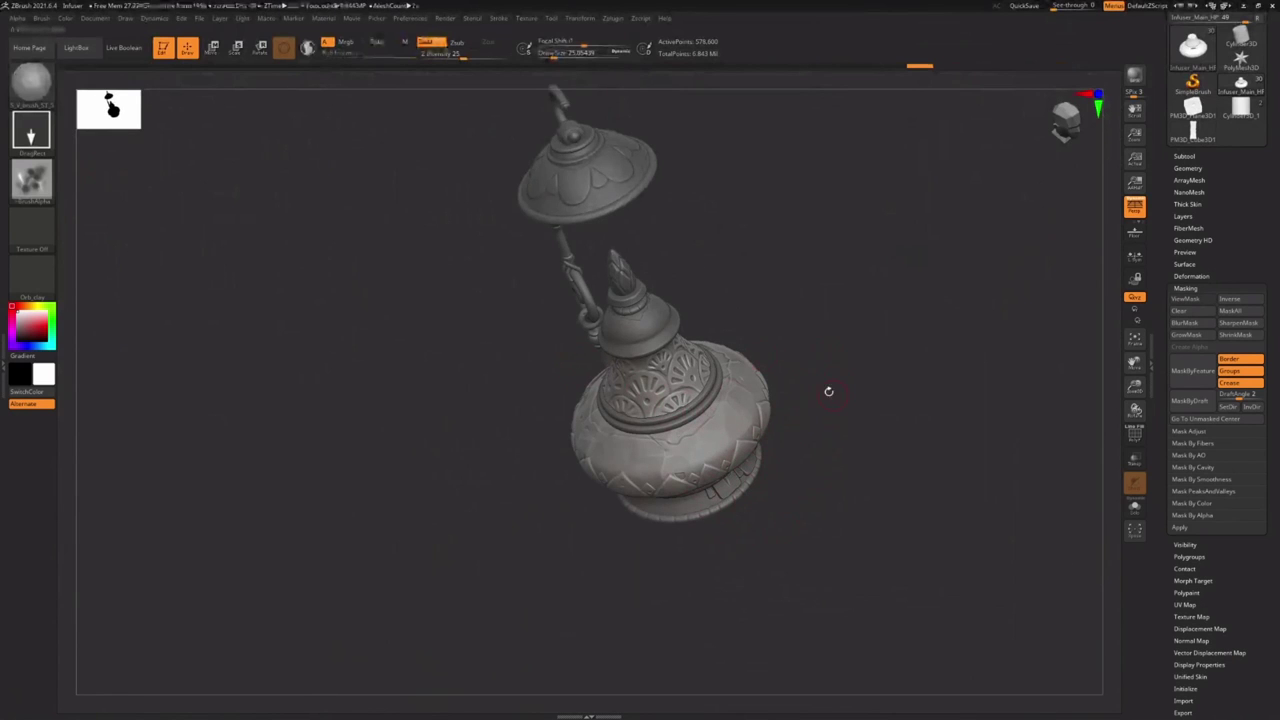
{"action": "right_click_drag", "start_coordinate": [829, 391], "coordinate": [871, 400]}
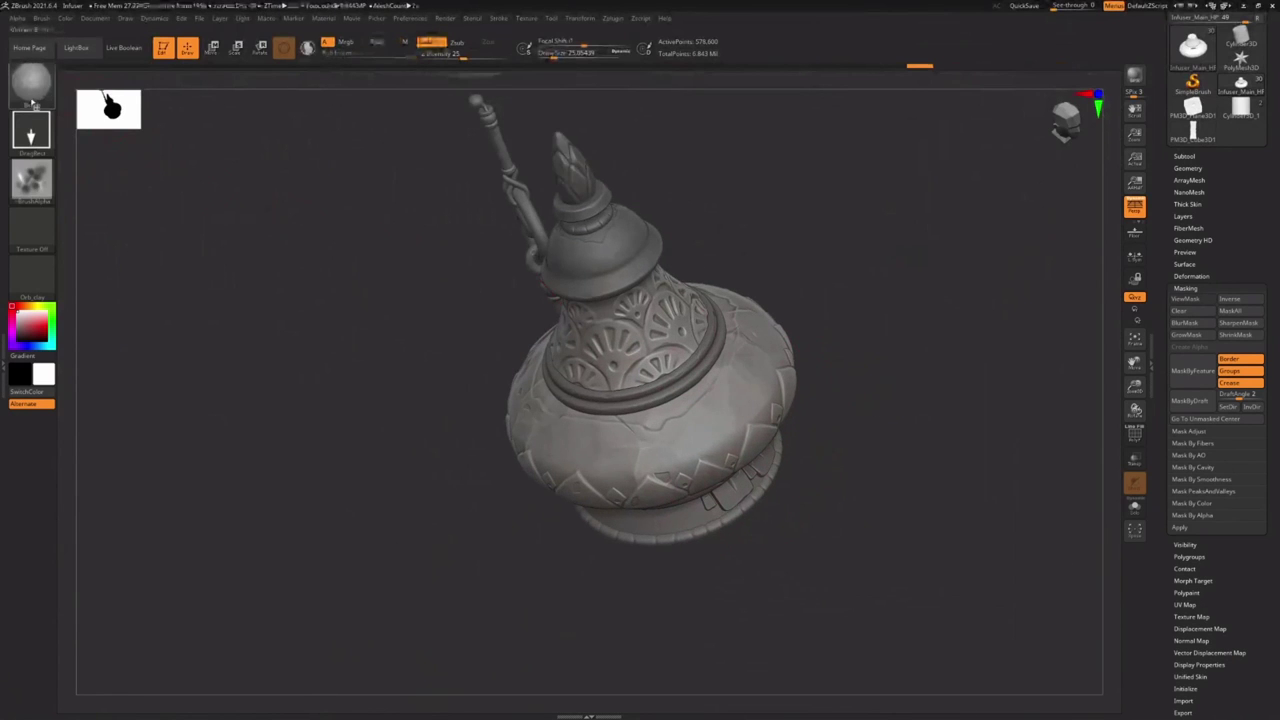
Polish the stamped surface on the front of the infuser's body with the hPolish brush
{"action": "key", "text": "b"}
{"action": "key", "text": "h"}
{"action": "left_click", "coordinate": [1007, 218]}
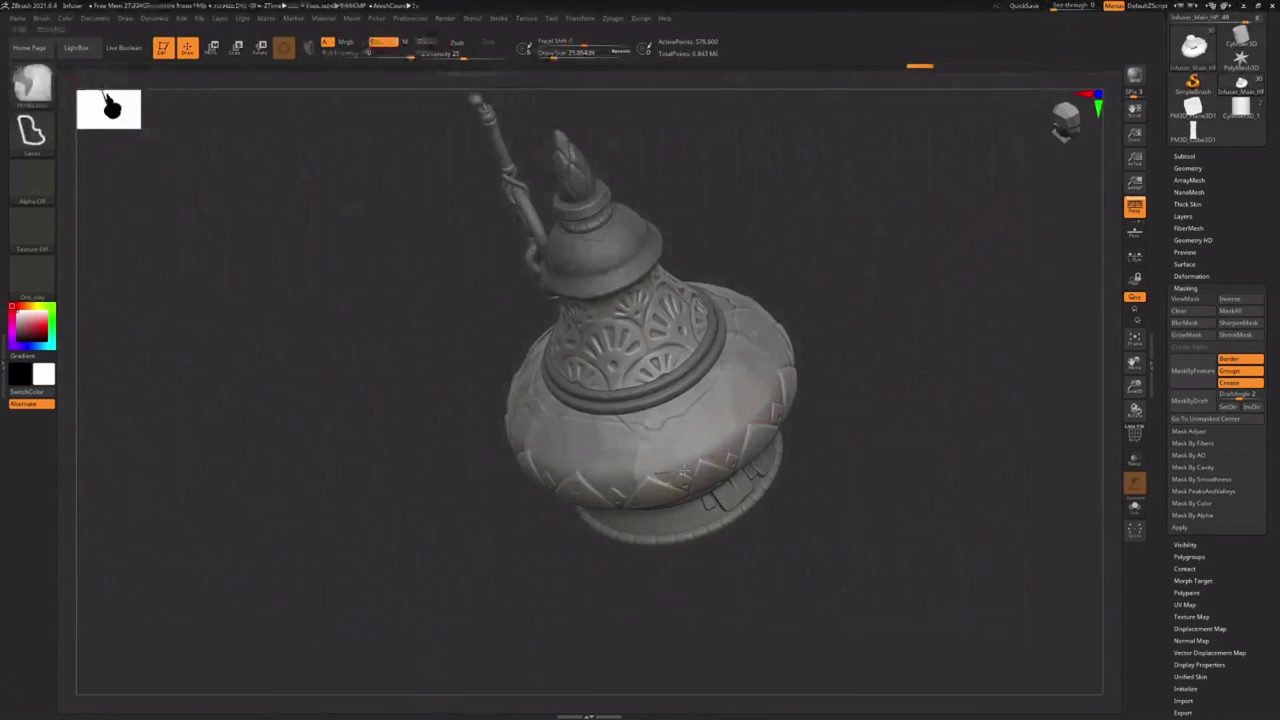
{"action": "right_click_drag", "start_coordinate": [622, 350], "coordinate": [634, 428], "text": "ctrl"}
{"action": "left_click_drag", "start_coordinate": [642, 412], "coordinate": [655, 433]}
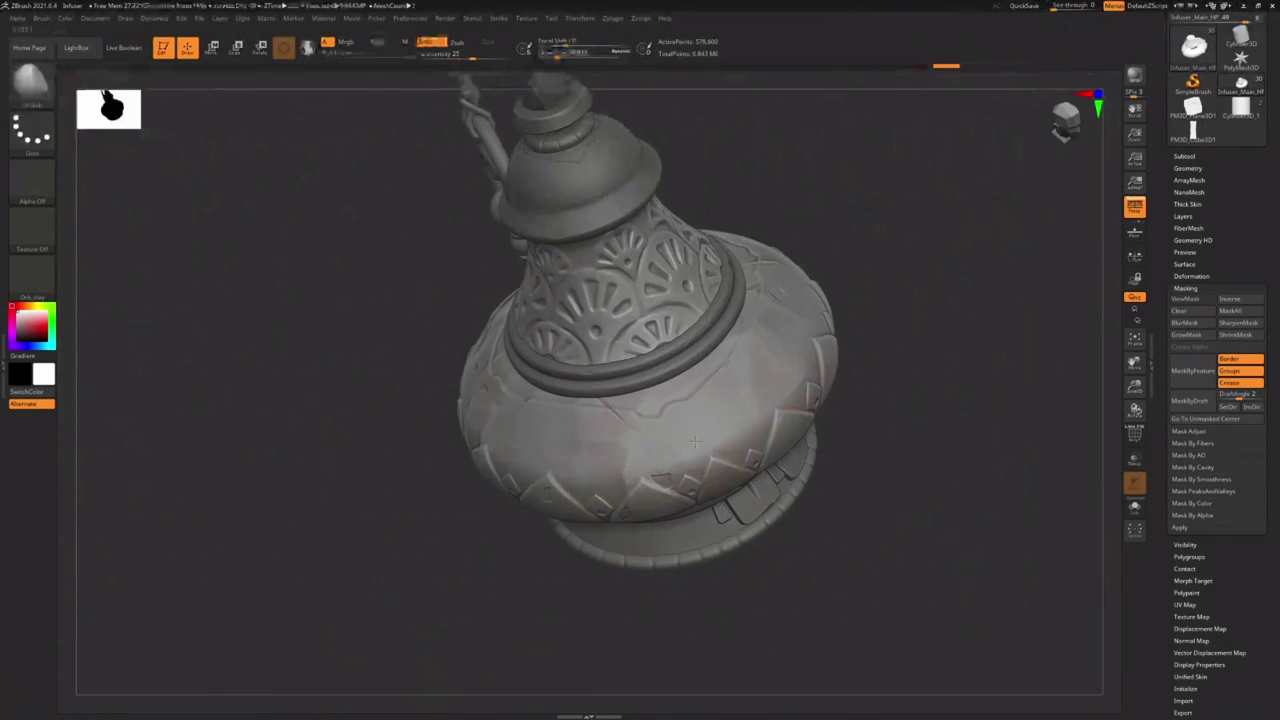
{"action": "right_click_drag", "start_coordinate": [650, 440], "coordinate": [600, 422]}
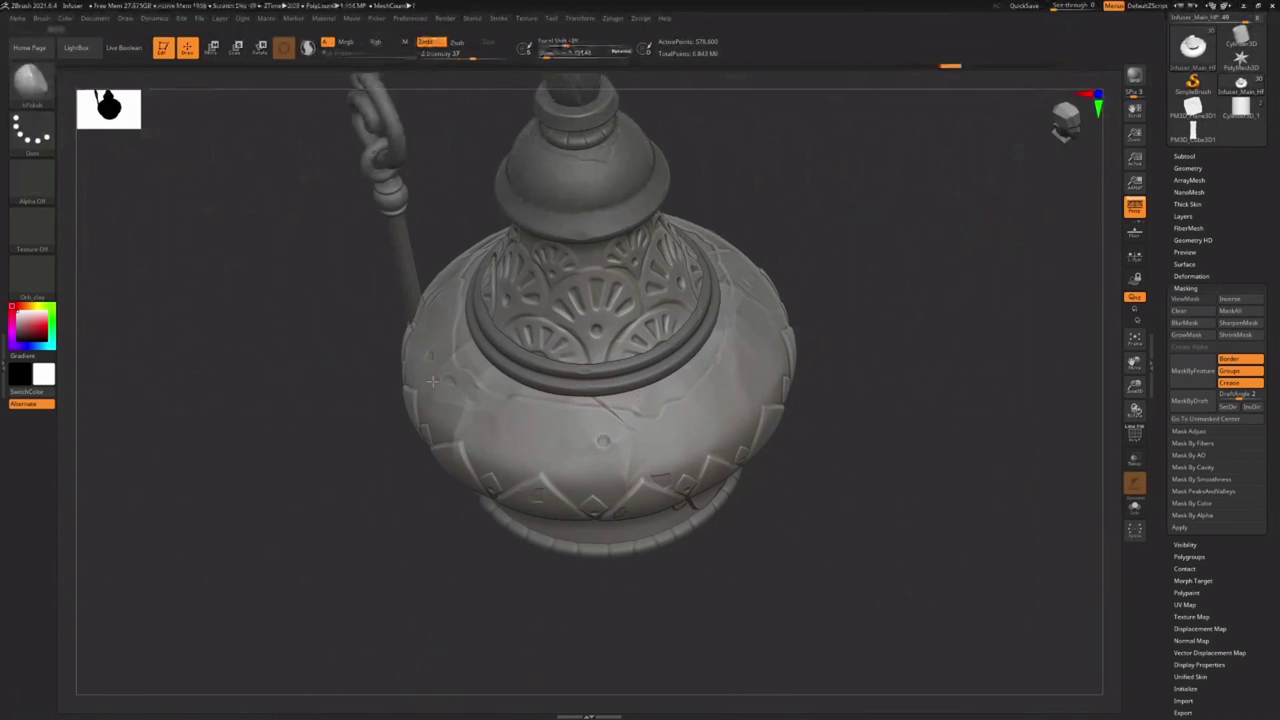
{"action": "right_click_drag", "start_coordinate": [445, 381], "coordinate": [450, 318], "text": "ctrl"}
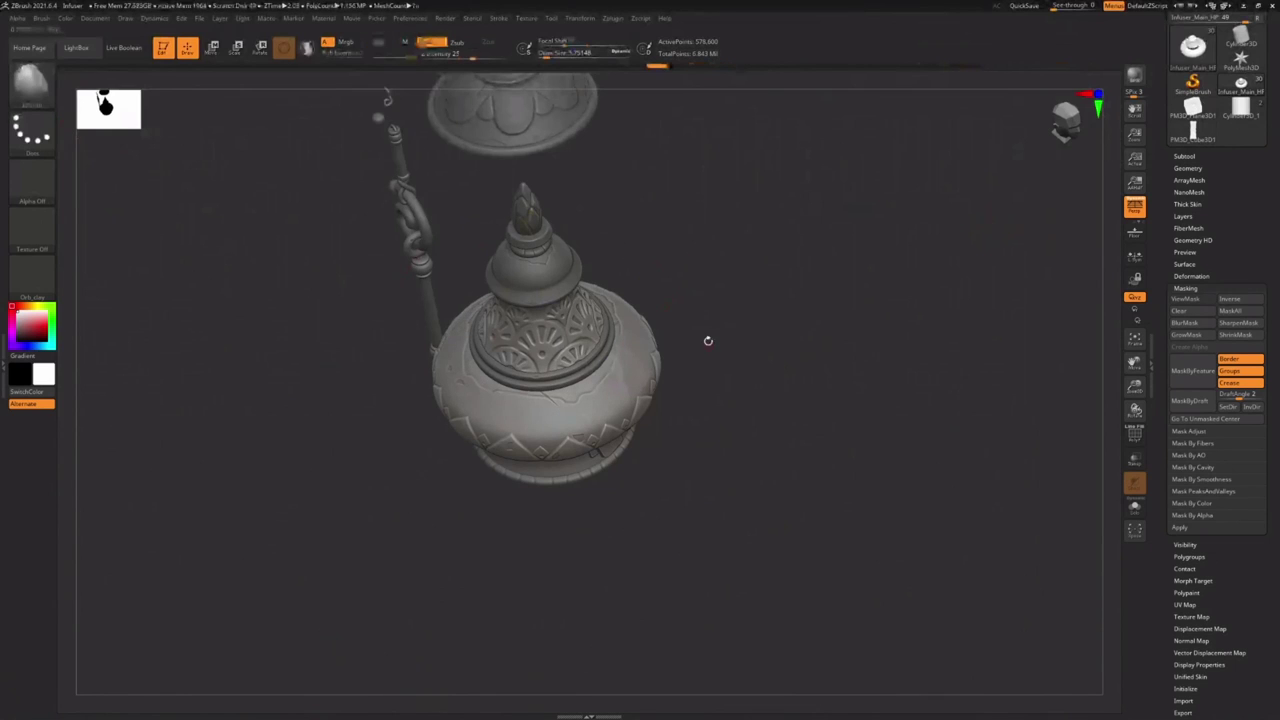
{"action": "left_click_drag", "start_coordinate": [654, 328], "coordinate": [683, 467], "text": "alt"}
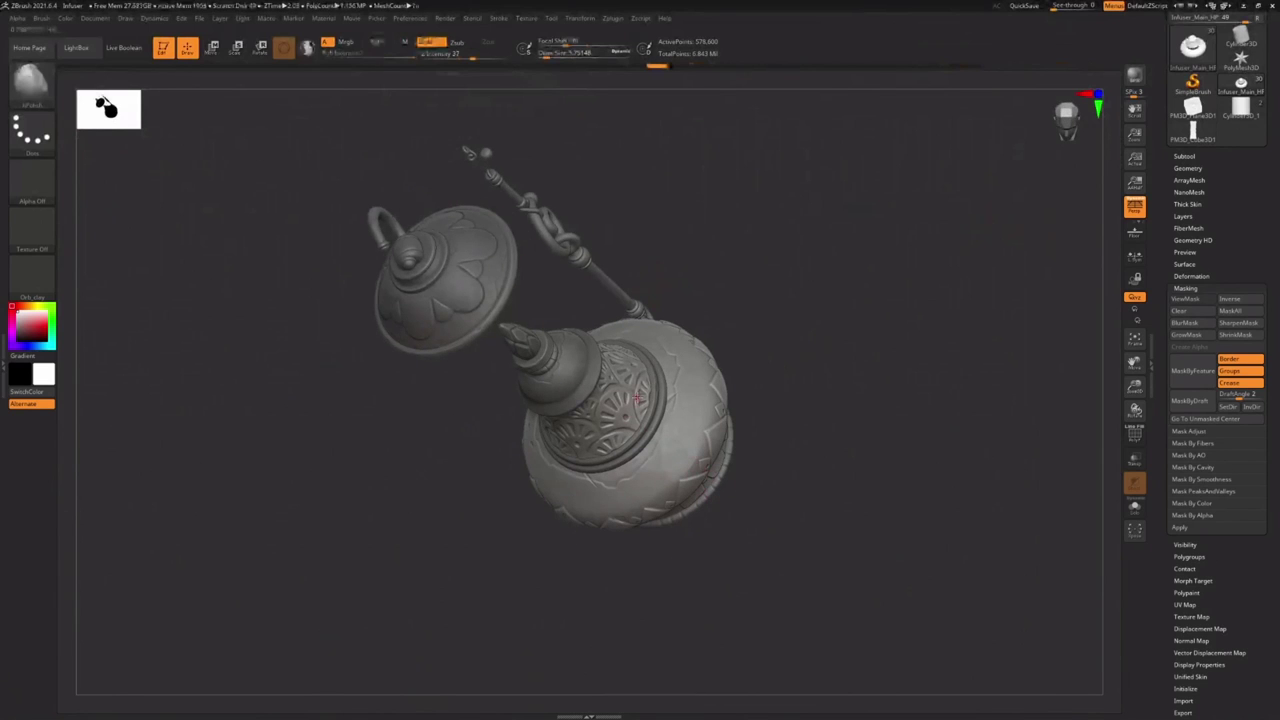
{"action": "right_click_drag", "start_coordinate": [636, 398], "coordinate": [645, 346]}
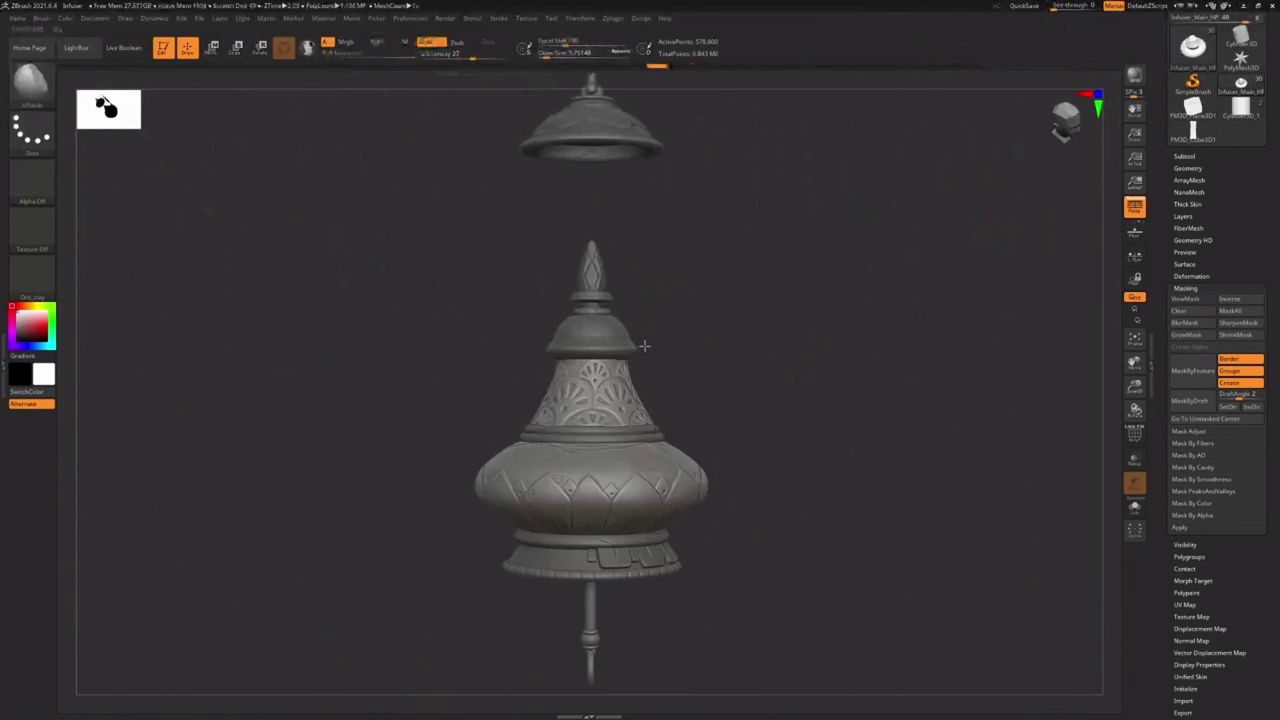
{"action": "right_click_drag", "start_coordinate": [720, 400], "coordinate": [657, 412], "text": "ctrl"}
{"action": "right_click_drag", "start_coordinate": [657, 412], "coordinate": [679, 407]}
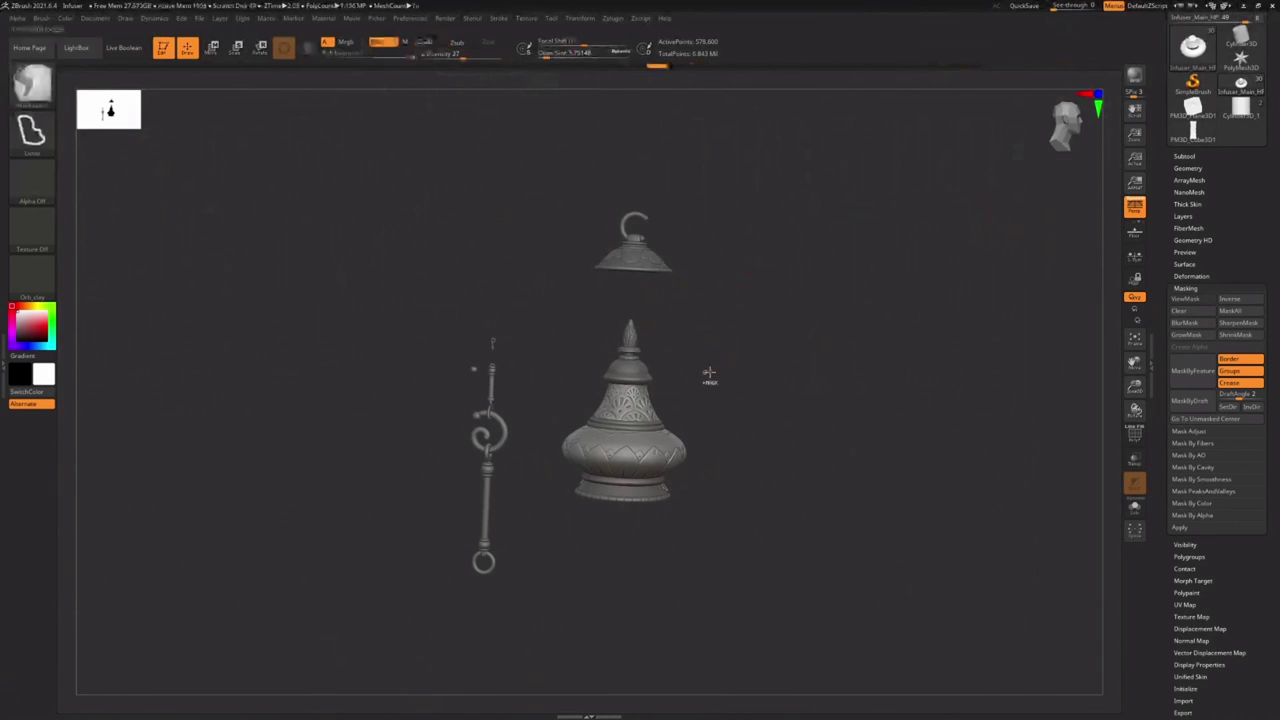
{"action": "right_click_drag", "start_coordinate": [709, 375], "coordinate": [749, 376], "text": "ctrl"}
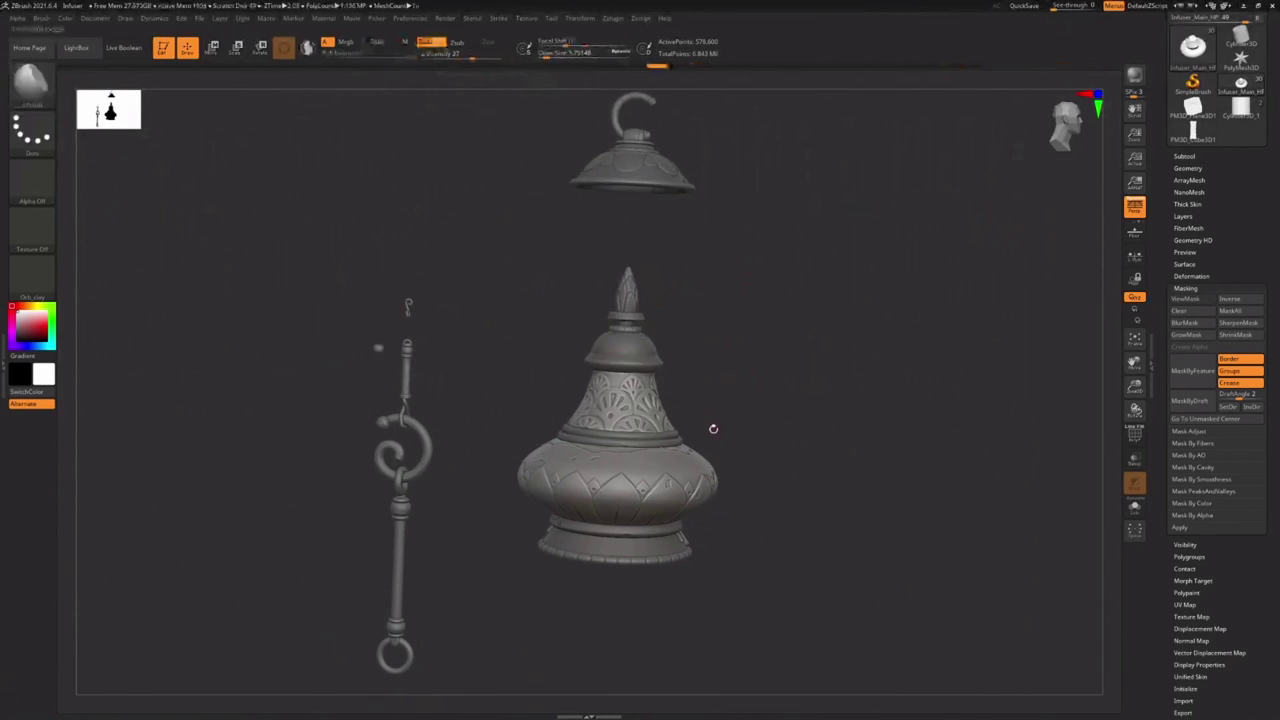
Switch to the Hero Props scene in Marmoset Toolbag and look over the textured candle holder and the complete infuser
{"action": "key", "text": "alt+Tab"}
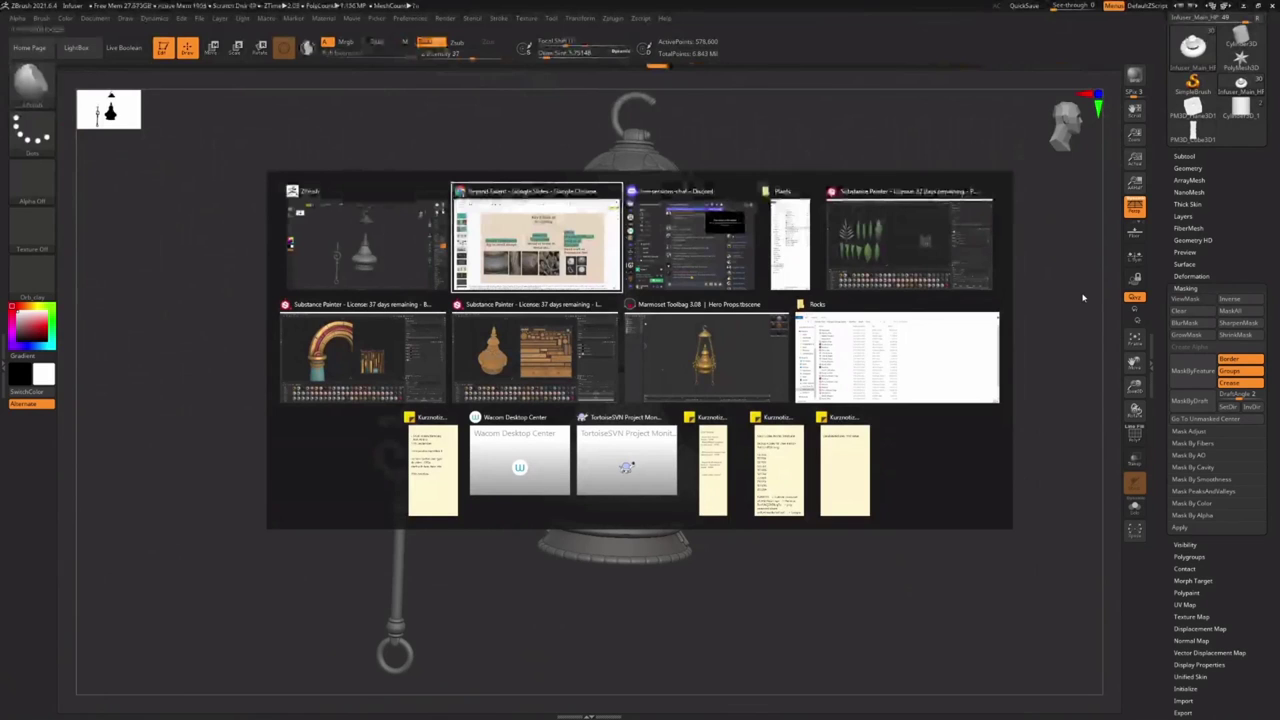
{"action": "left_click", "coordinate": [722, 362]}
{"action": "right_click_drag", "start_coordinate": [708, 454], "coordinate": [490, 416], "text": "alt"}
{"action": "middle_click_drag", "start_coordinate": [490, 416], "coordinate": [648, 484], "text": "alt"}
{"action": "right_click_drag", "start_coordinate": [640, 470], "coordinate": [520, 424], "text": "alt"}
{"action": "middle_click_drag", "start_coordinate": [520, 424], "coordinate": [558, 457], "text": "alt"}
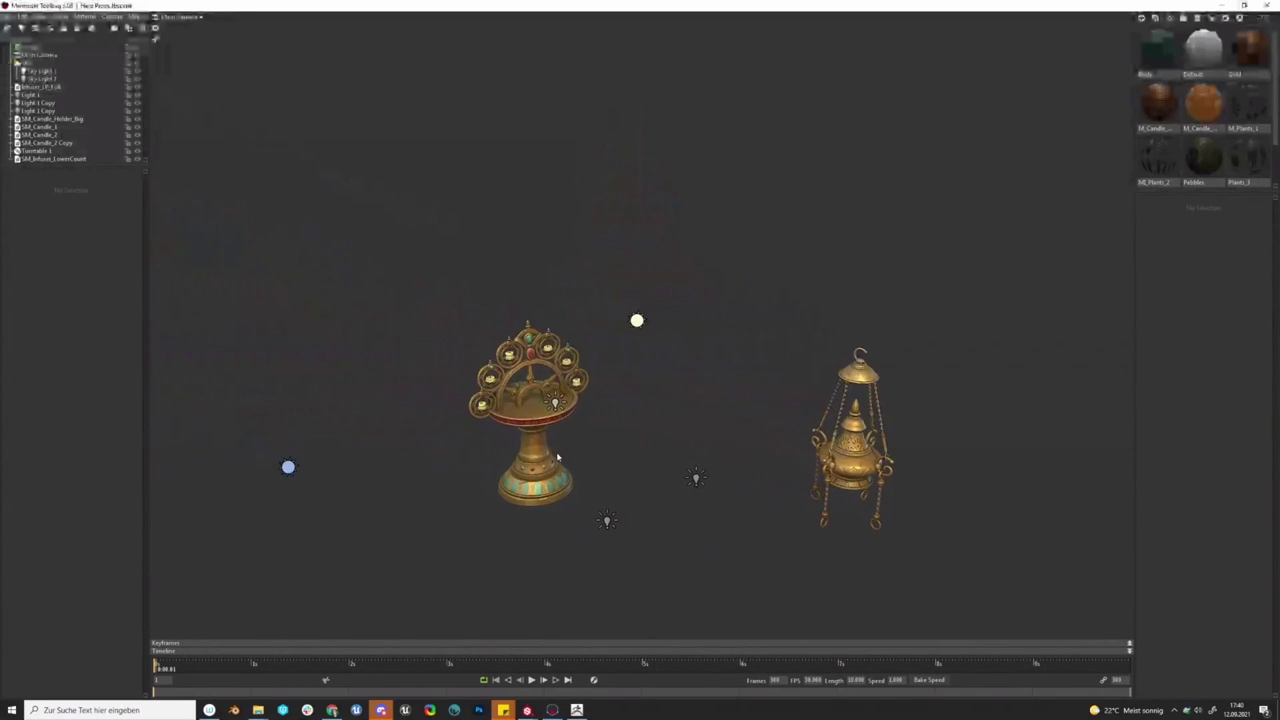
{"action": "scroll", "coordinate": [540, 450], "scroll_direction": "up", "scroll_amount": 5}
{"action": "left_click", "coordinate": [486, 496]}
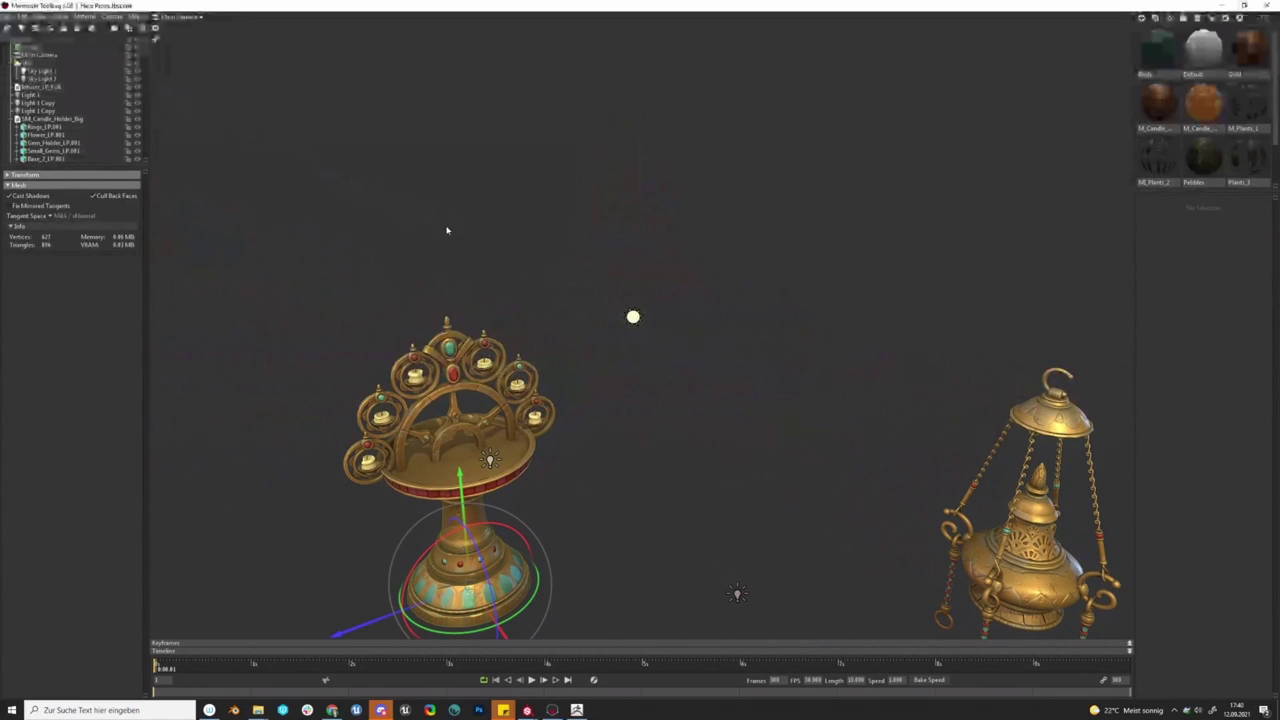
{"action": "left_click_drag", "start_coordinate": [447, 230], "coordinate": [855, 475], "text": "alt"}
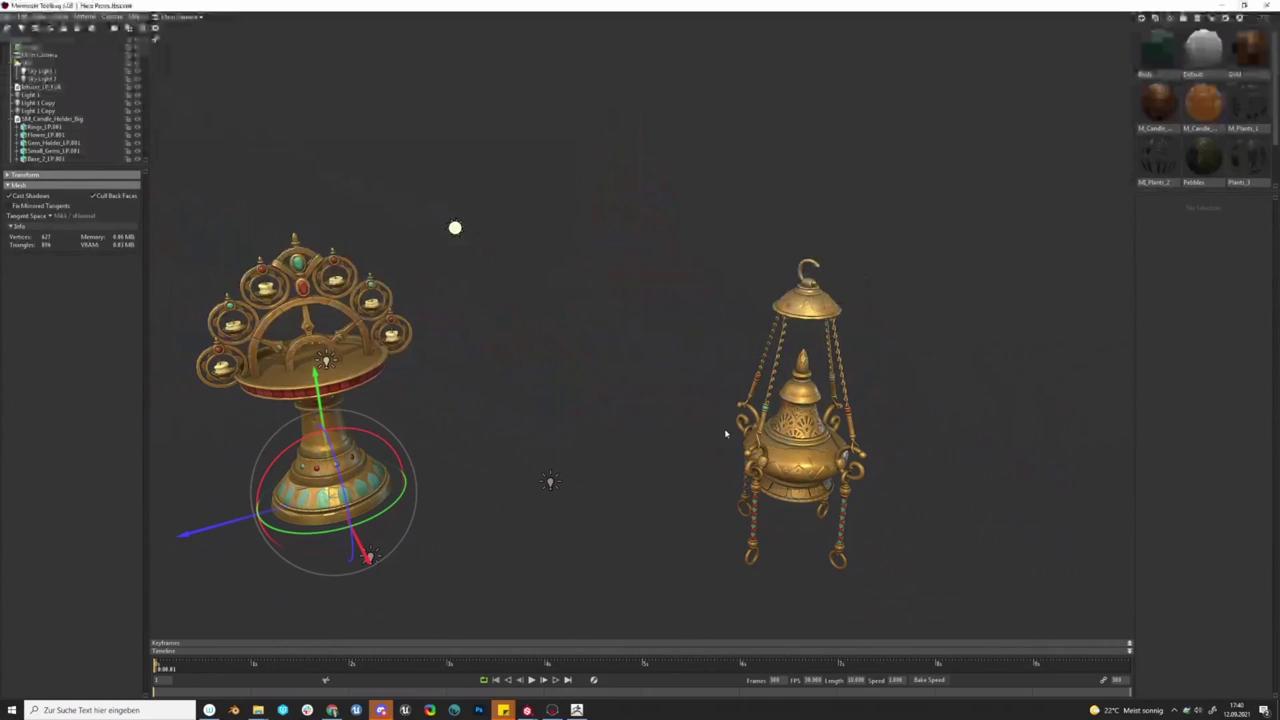
{"action": "left_click_drag", "start_coordinate": [726, 433], "coordinate": [676, 438], "text": "alt"}
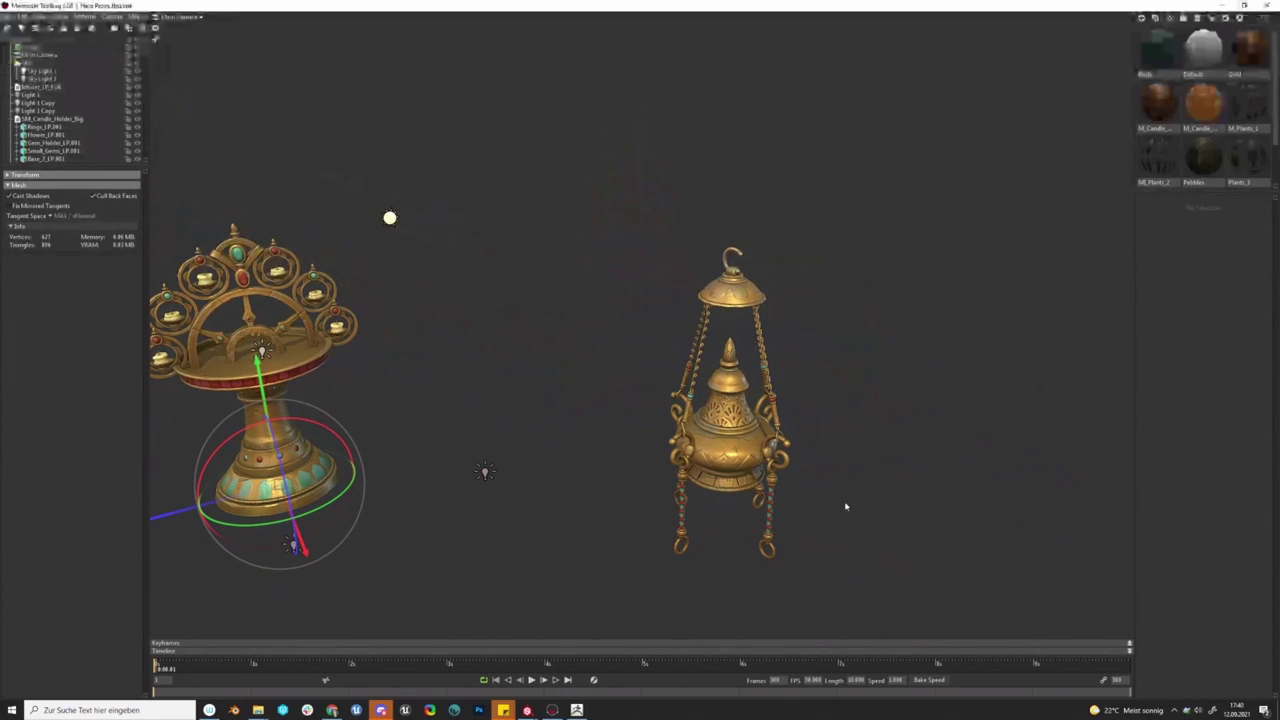
{"action": "right_click_drag", "start_coordinate": [845, 497], "coordinate": [800, 520], "text": "alt"}
{"action": "middle_click_drag", "start_coordinate": [800, 520], "coordinate": [712, 470], "text": "alt"}
{"action": "right_click_drag", "start_coordinate": [712, 470], "coordinate": [735, 493], "text": "alt"}
{"action": "scroll", "coordinate": [695, 468], "scroll_direction": "down", "scroll_amount": 2}
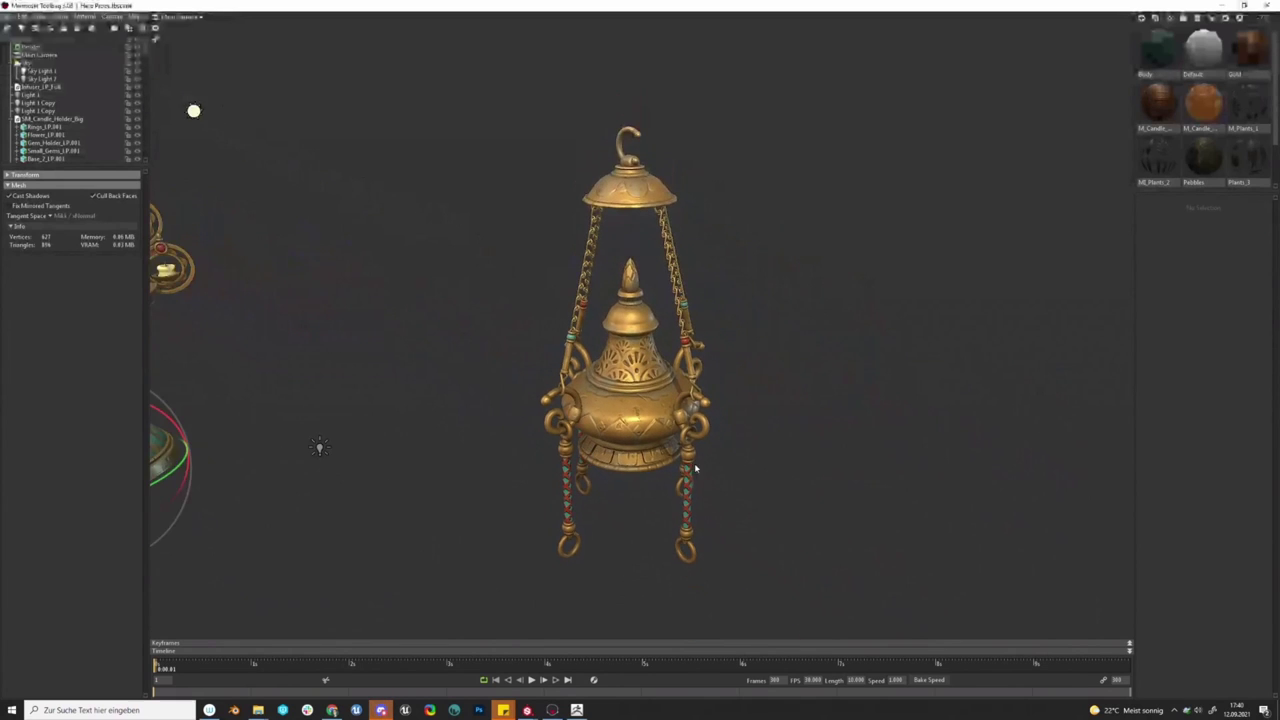
{"action": "scroll", "coordinate": [614, 432], "scroll_direction": "down", "scroll_amount": 3}
{"action": "scroll", "coordinate": [618, 415], "scroll_direction": "down", "scroll_amount": 1}
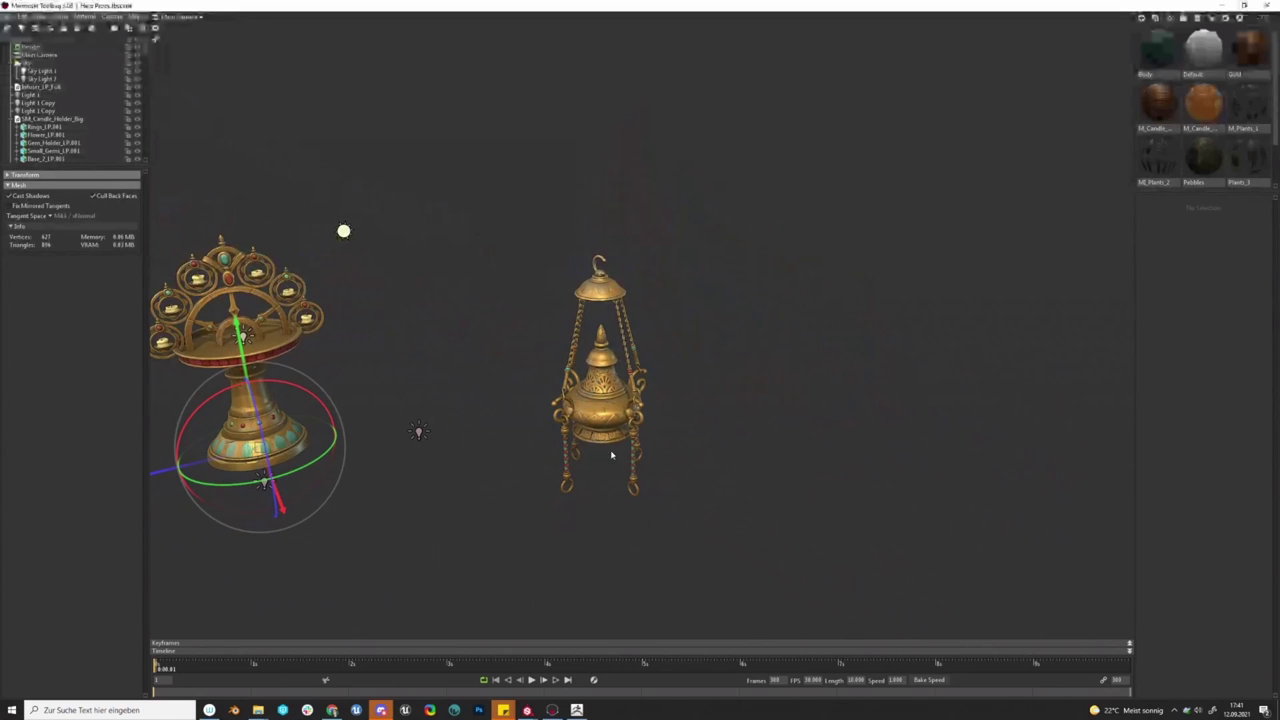
Examine the textured infuser's neck pattern, body chips and worn metal surface up close
{"action": "right_click_drag", "start_coordinate": [584, 435], "coordinate": [575, 548], "text": "alt"}
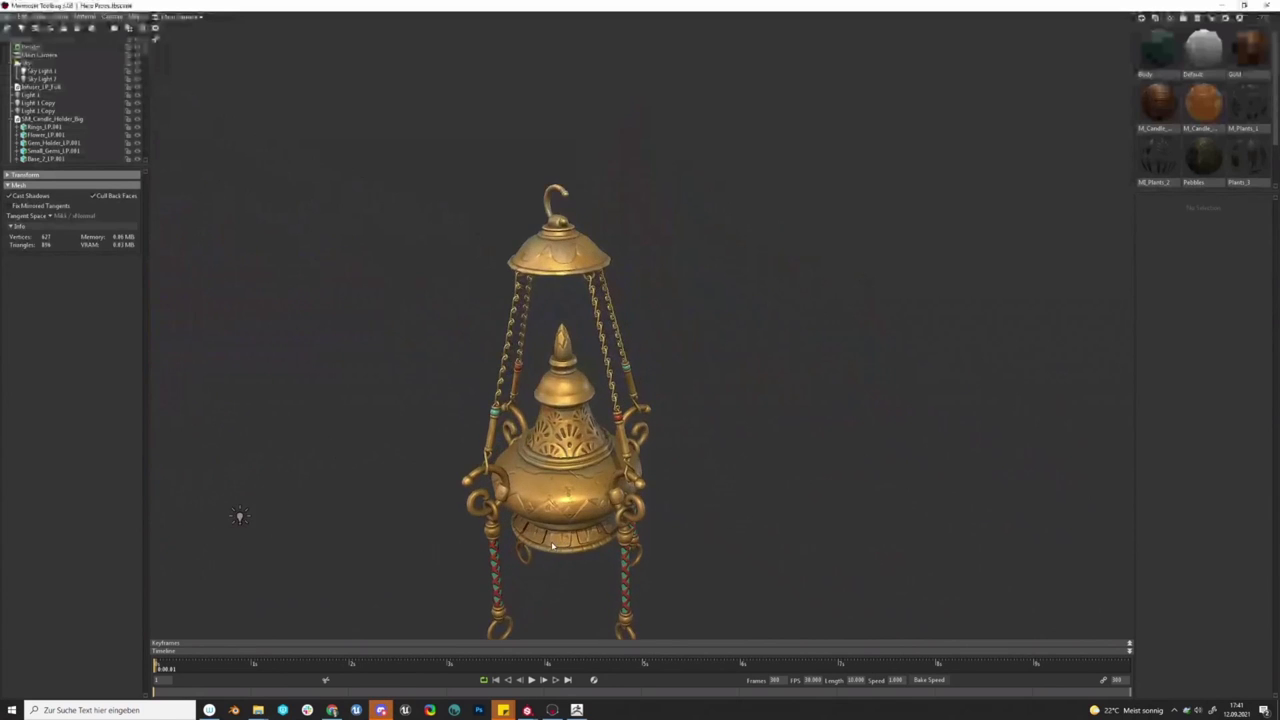
{"action": "middle_click_drag", "start_coordinate": [575, 548], "coordinate": [559, 480], "text": "alt"}
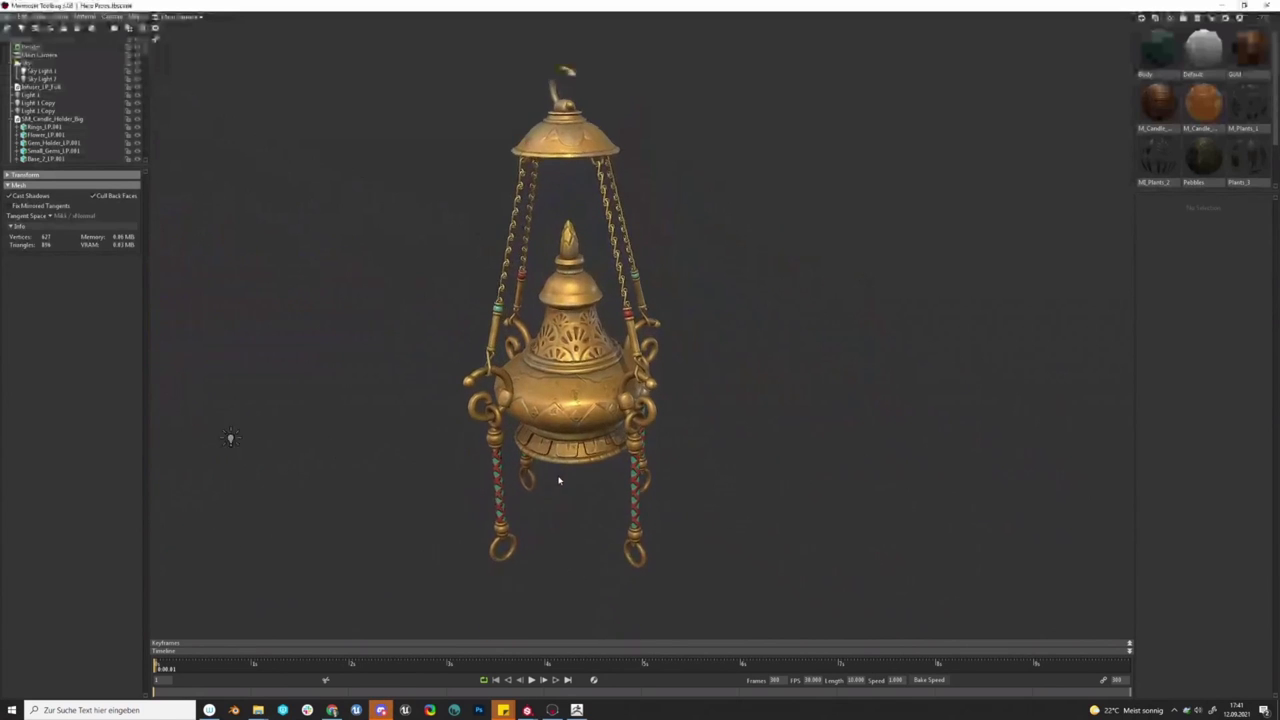
{"action": "right_click_drag", "start_coordinate": [559, 480], "coordinate": [540, 425], "text": "alt"}
{"action": "middle_click_drag", "start_coordinate": [525, 456], "coordinate": [778, 511], "text": "alt"}
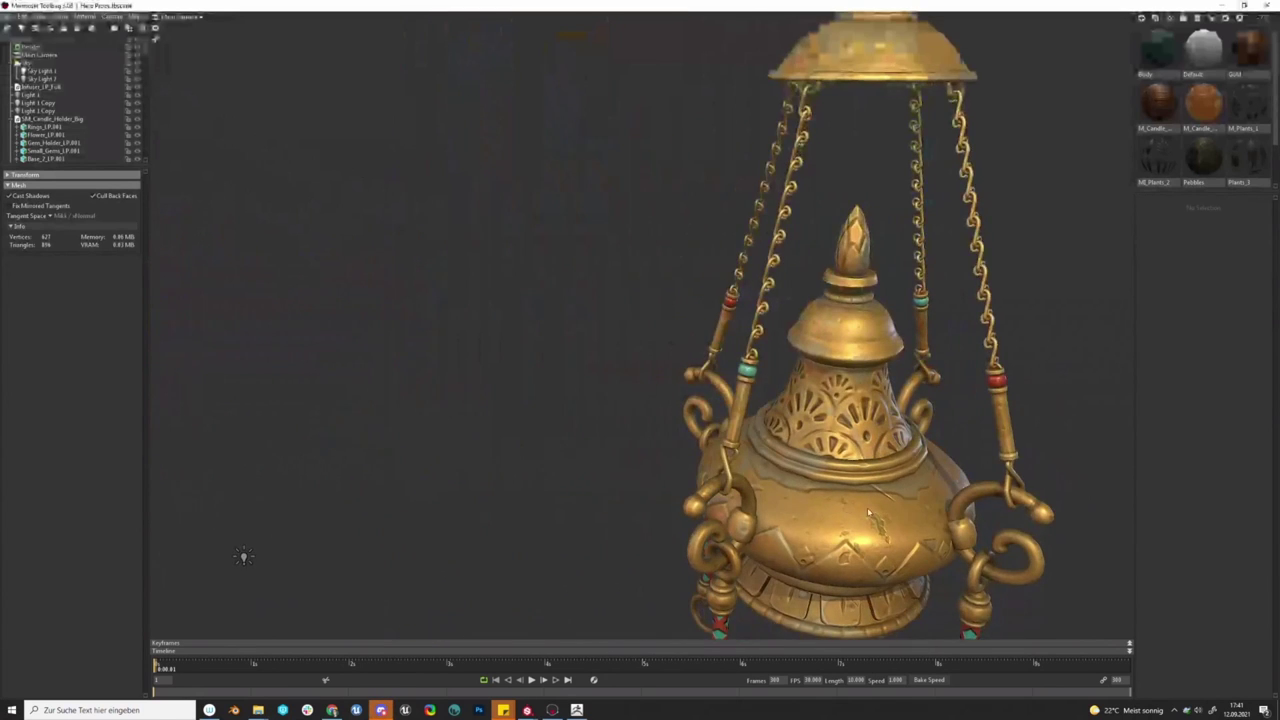
{"action": "right_click_drag", "start_coordinate": [778, 511], "coordinate": [872, 602], "text": "alt"}
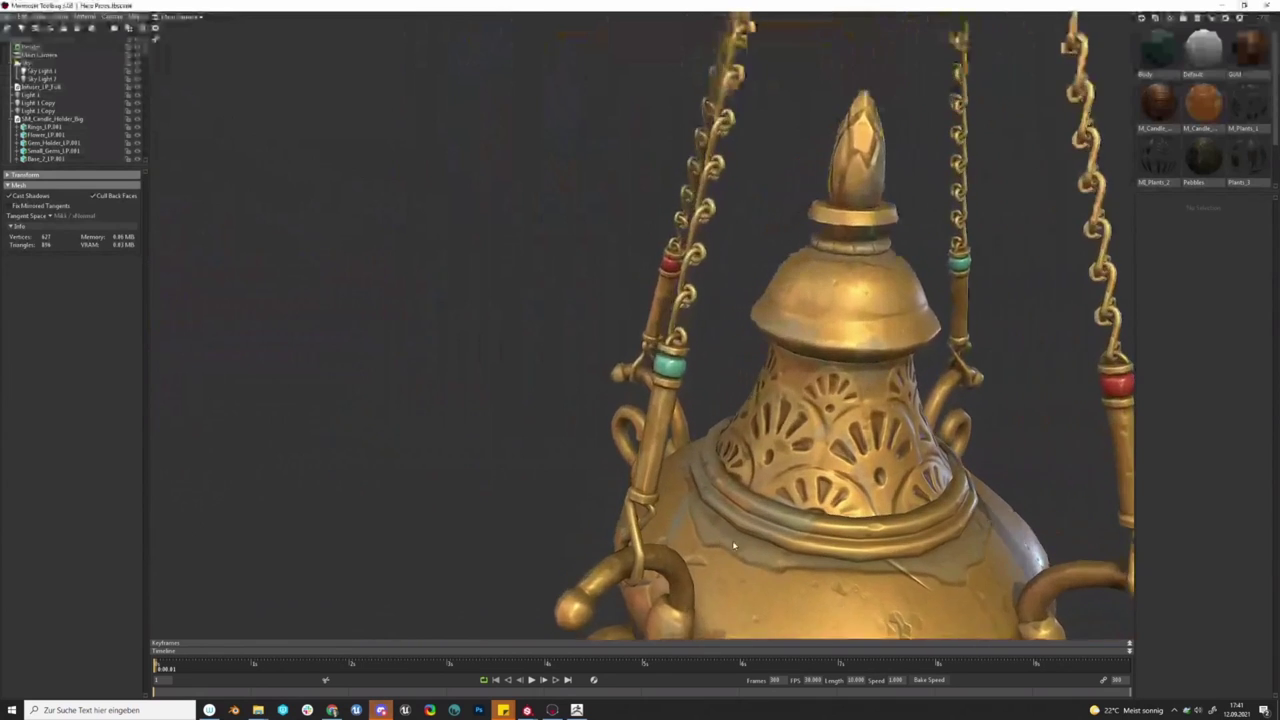
{"action": "middle_click_drag", "start_coordinate": [872, 602], "coordinate": [671, 538], "text": "alt"}
{"action": "right_click_drag", "start_coordinate": [671, 538], "coordinate": [525, 538], "text": "alt"}
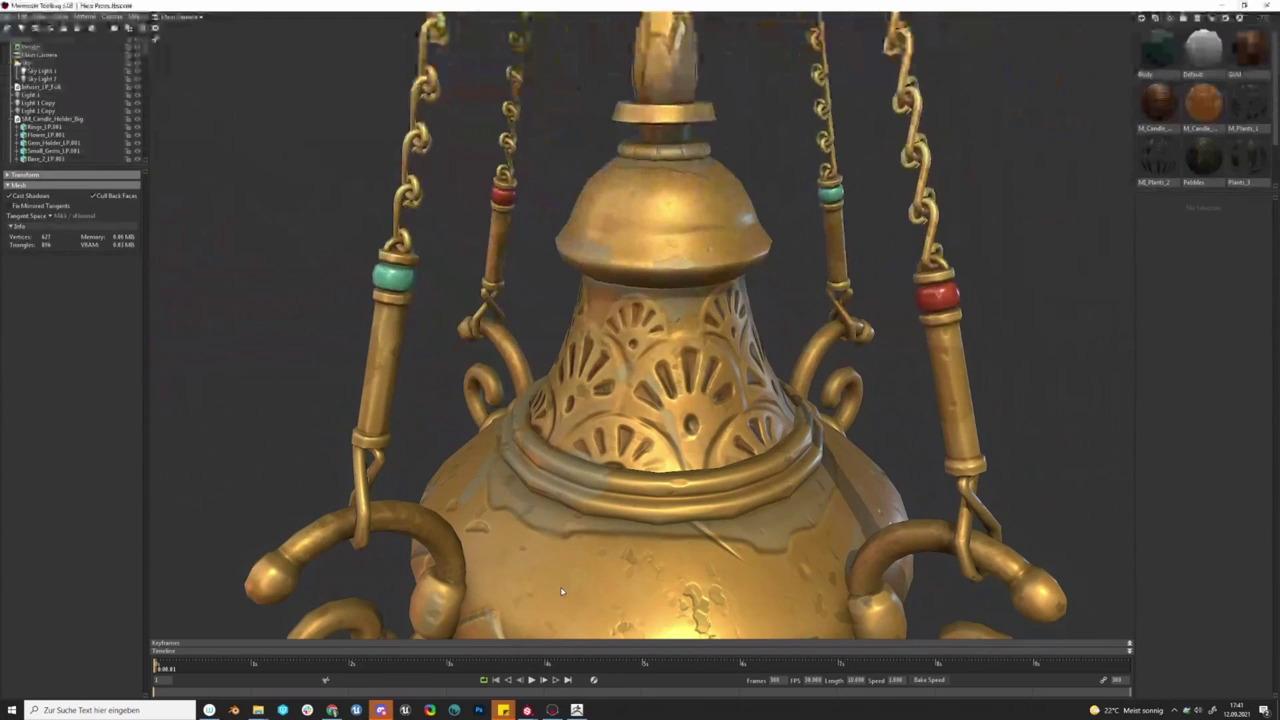
{"action": "mouse_move", "coordinate": [576, 710]}
{"action": "left_click_drag", "start_coordinate": [668, 600], "coordinate": [507, 568]}
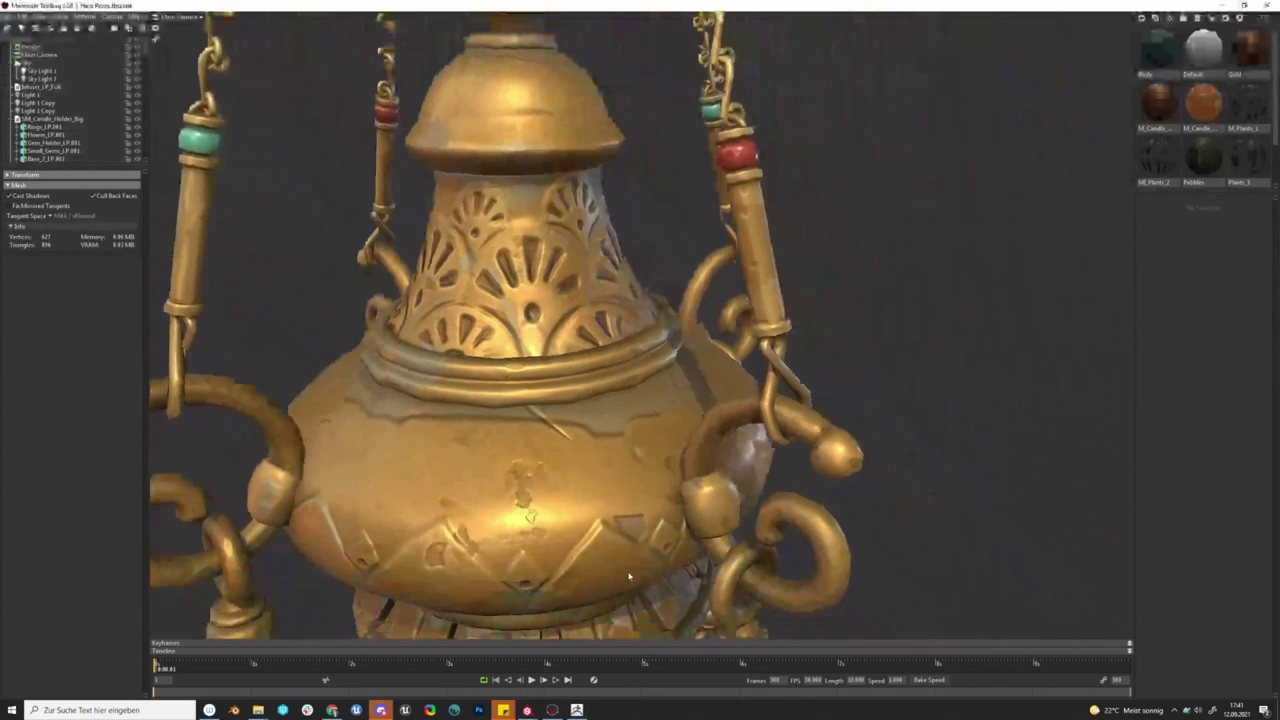
{"action": "middle_click_drag", "start_coordinate": [455, 456], "coordinate": [499, 494]}
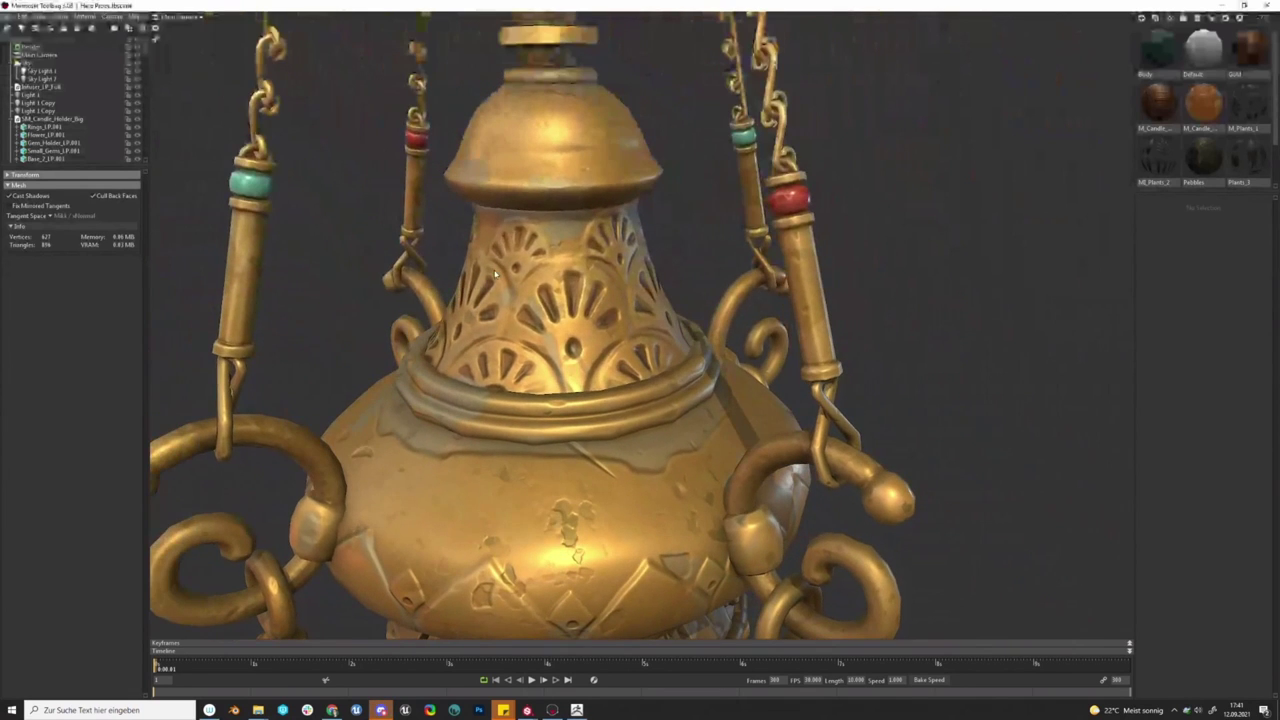
Switch back to ZBrush, make the wooden plank the active tool and view it at an angle
{"action": "left_click", "coordinate": [576, 713]}
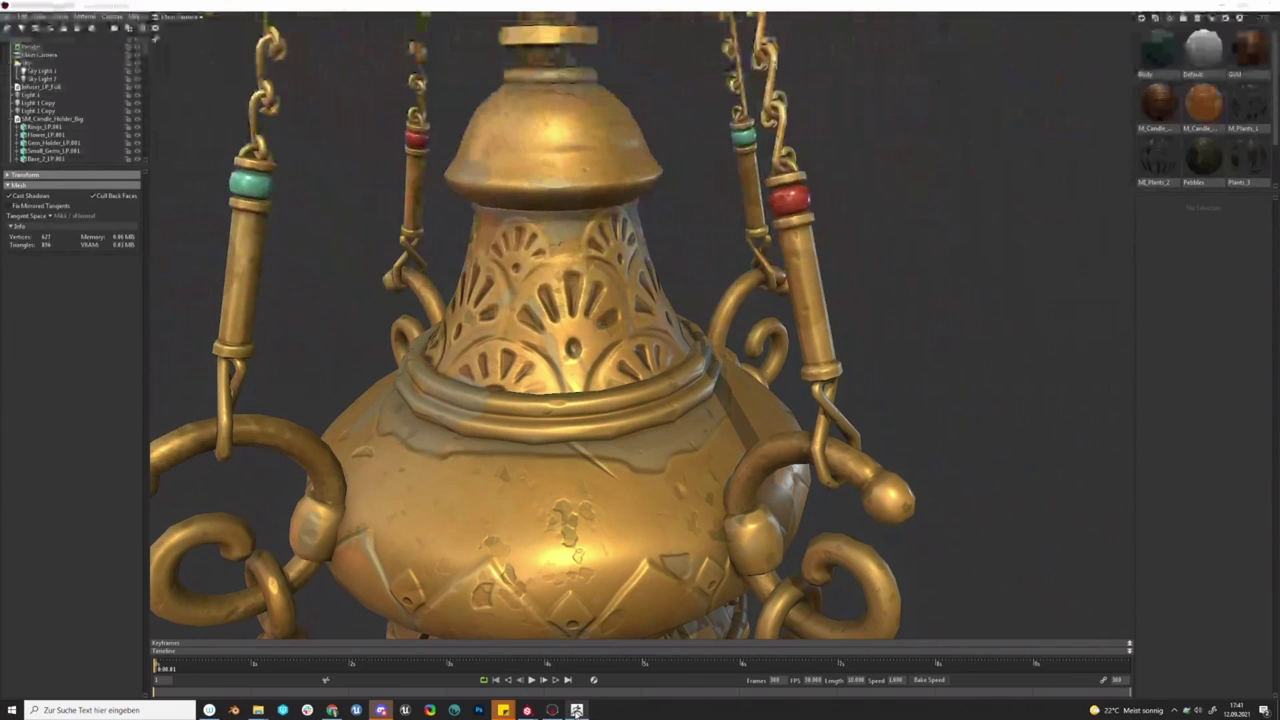
{"action": "left_click", "coordinate": [576, 710]}
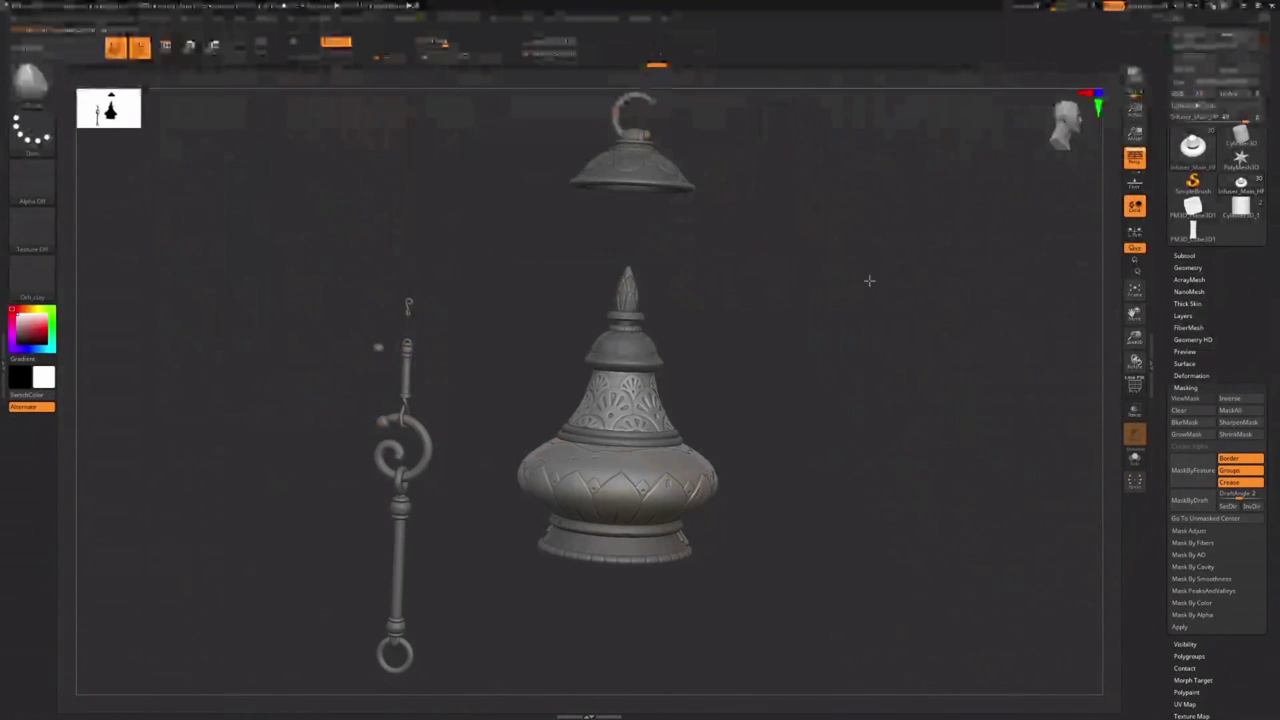
{"action": "mouse_move", "coordinate": [1193, 207]}
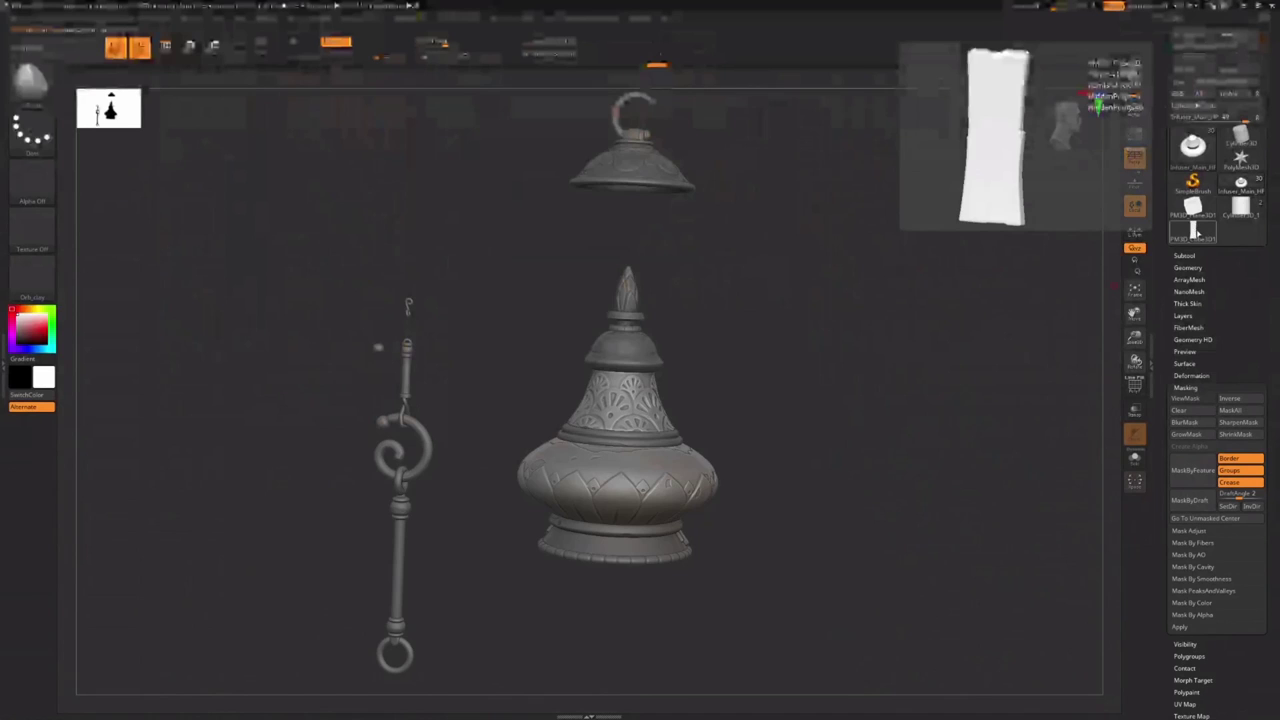
{"action": "left_click", "coordinate": [1193, 232]}
{"action": "right_click_drag", "start_coordinate": [811, 354], "coordinate": [746, 453], "text": "ctrl"}
{"action": "left_click_drag", "start_coordinate": [745, 453], "coordinate": [781, 394]}
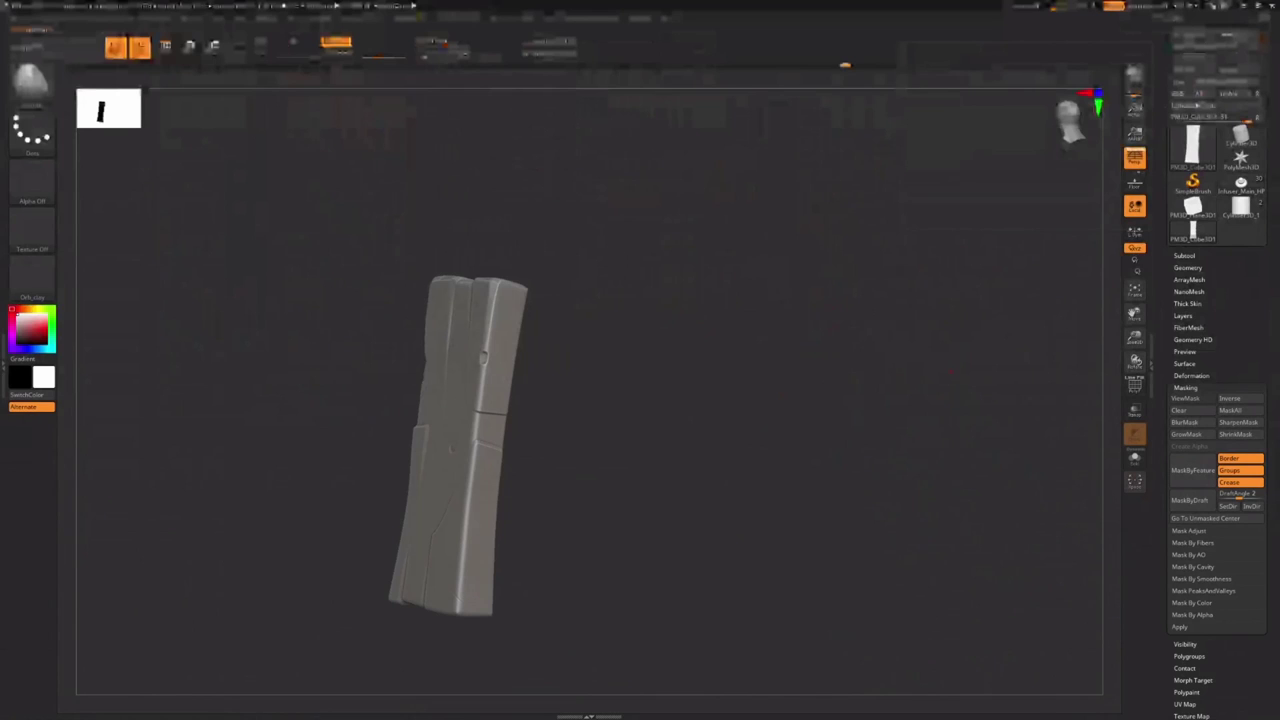
Save the changed project over Infuser.zpr and bring up the project with the sculpted leaves and branches
{"action": "key", "text": "alt+F4"}
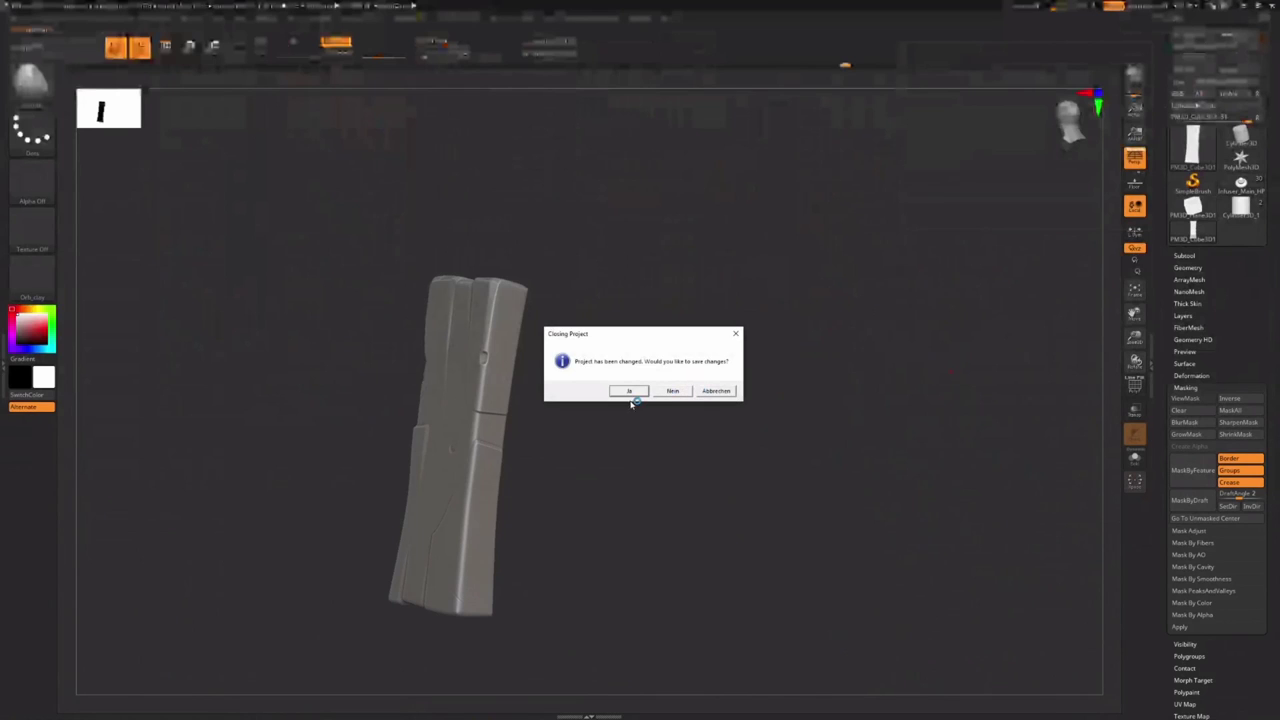
{"action": "left_click", "coordinate": [636, 392]}
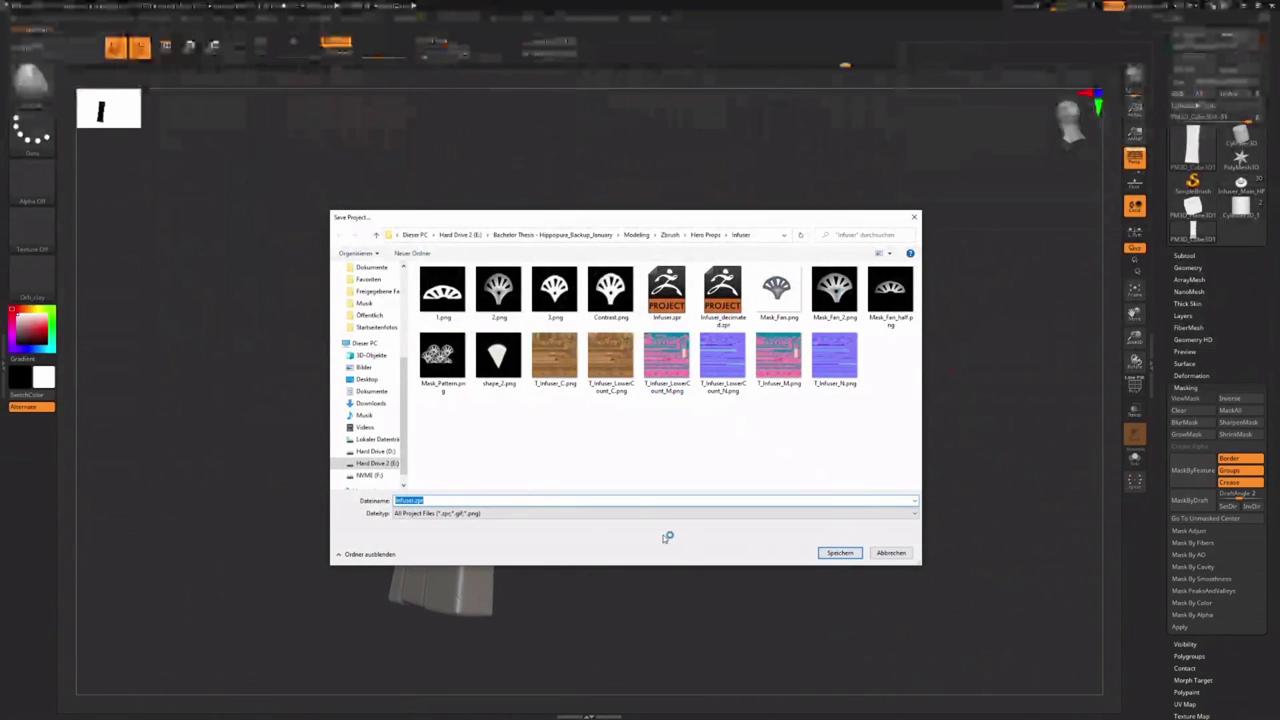
{"action": "left_click", "coordinate": [843, 554]}
{"action": "left_click", "coordinate": [655, 355]}
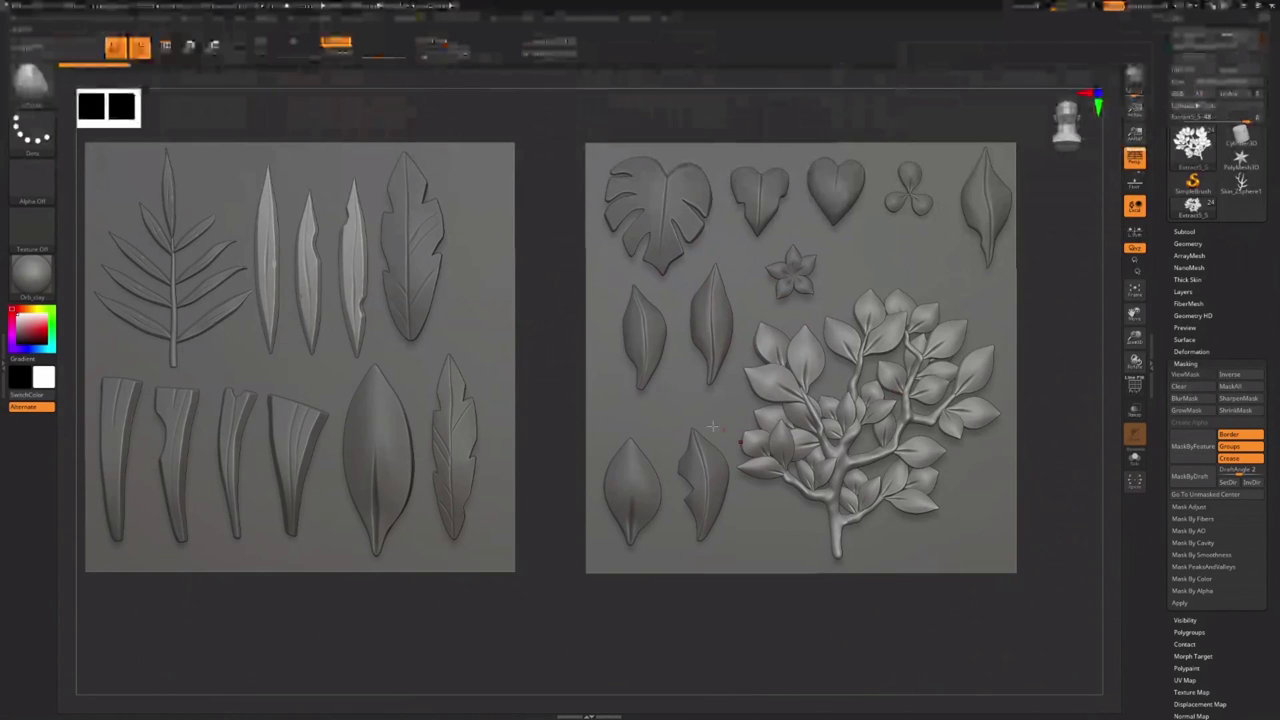
{"action": "left_click_drag", "start_coordinate": [566, 367], "coordinate": [697, 357], "text": "alt"}
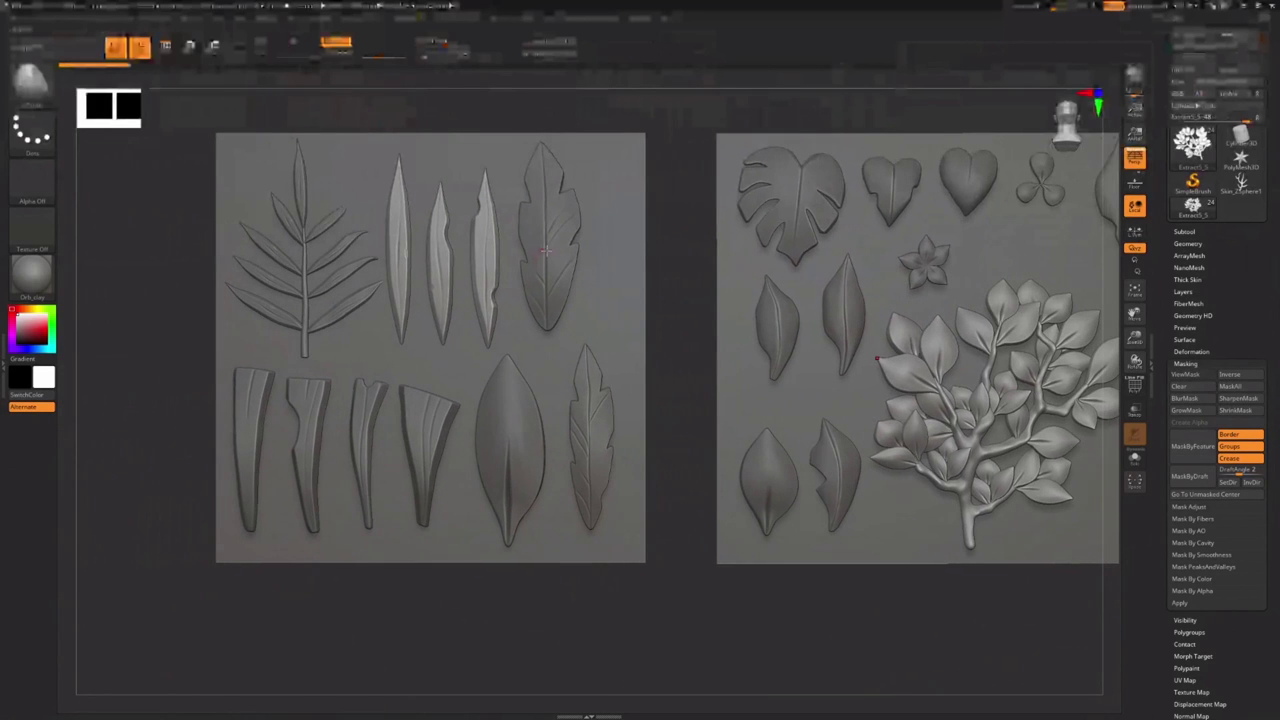
Make the notched narrow leaf next to the broad serrated leaf the active subtool and choose the Orb_Cracks brush
{"action": "left_click", "coordinate": [597, 295], "text": "alt"}
{"action": "key", "text": "ctrl+shift"}
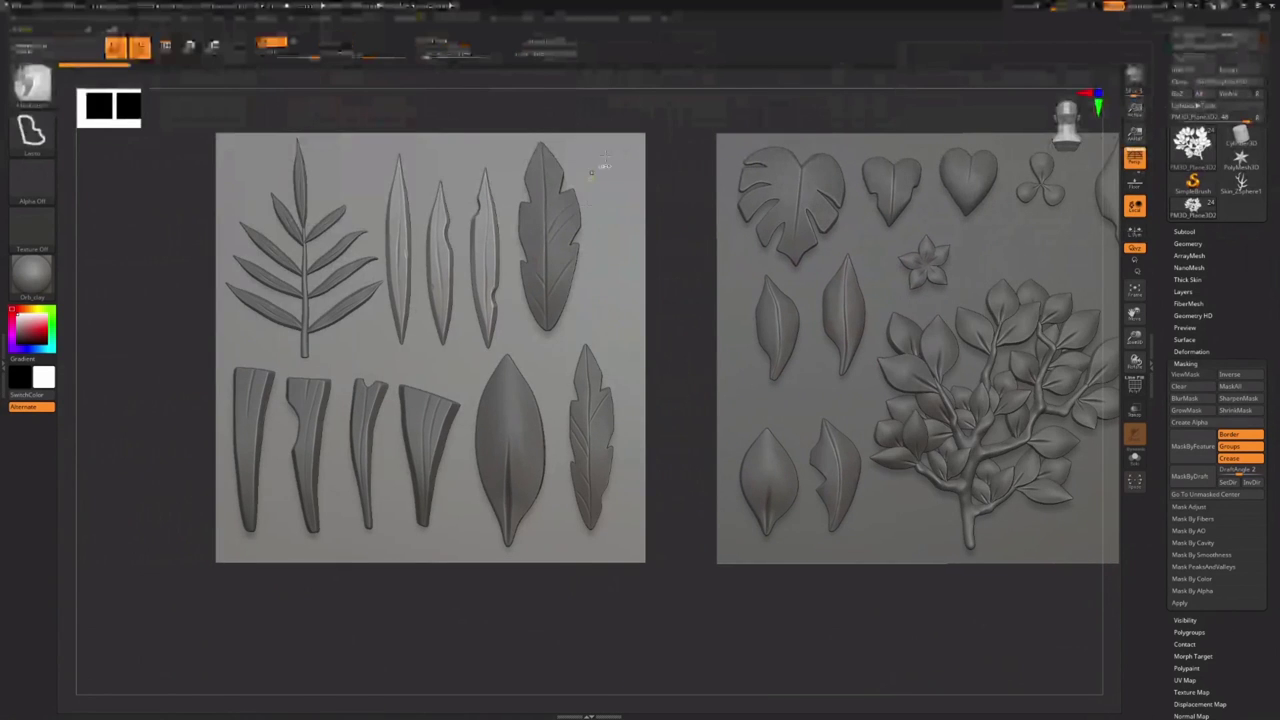
{"action": "key", "text": "ctrl+shift"}
{"action": "mouse_move", "coordinate": [536, 240]}
{"action": "right_mouse_down", "text": "alt"}
{"action": "mouse_move", "coordinate": [583, 334]}
{"action": "mouse_move", "coordinate": [640, 326]}
{"action": "right_mouse_up", "text": "alt"}
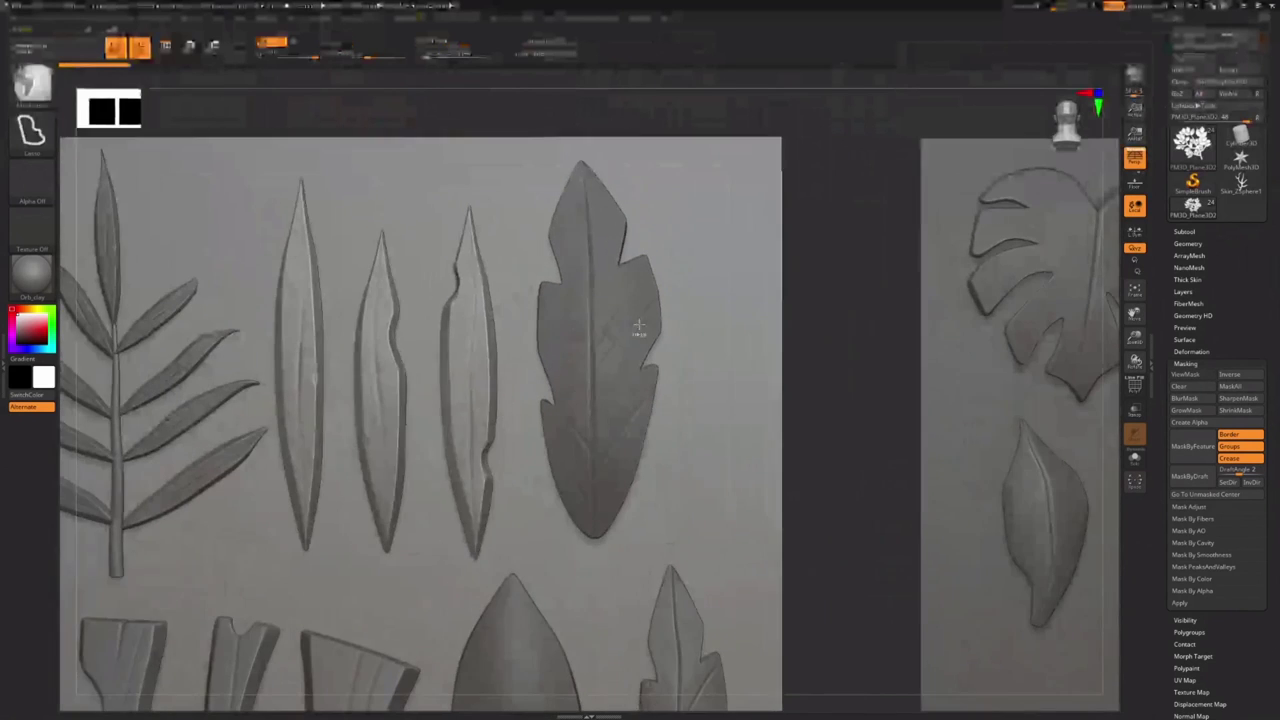
{"action": "left_click", "coordinate": [611, 363], "text": "alt"}
{"action": "left_click", "coordinate": [475, 375], "text": "alt"}
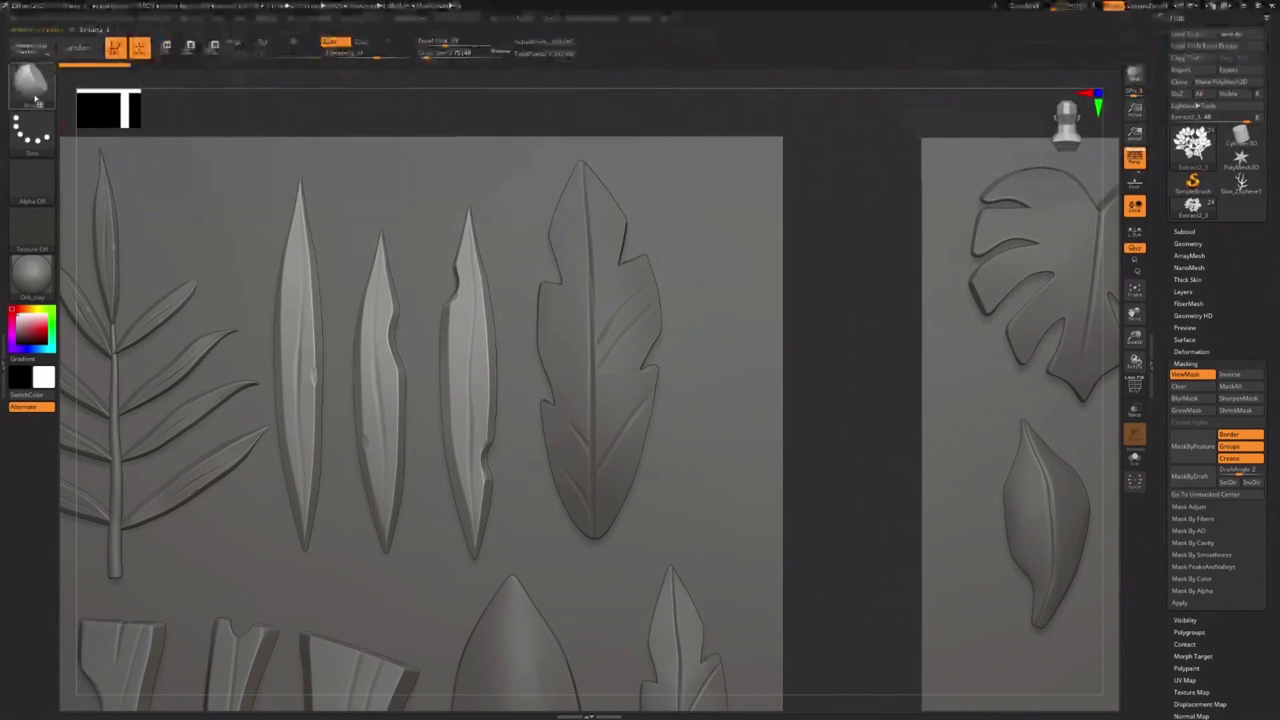
{"action": "key", "text": "b"}
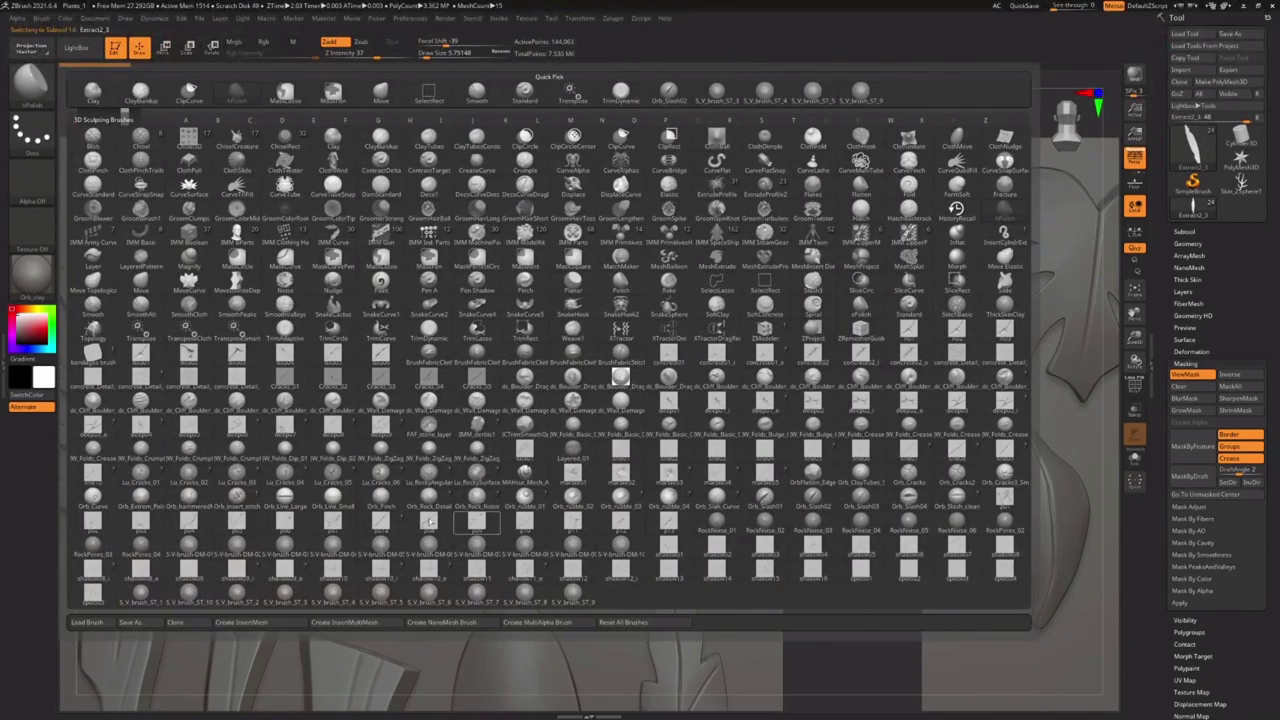
{"action": "left_click", "coordinate": [909, 474]}
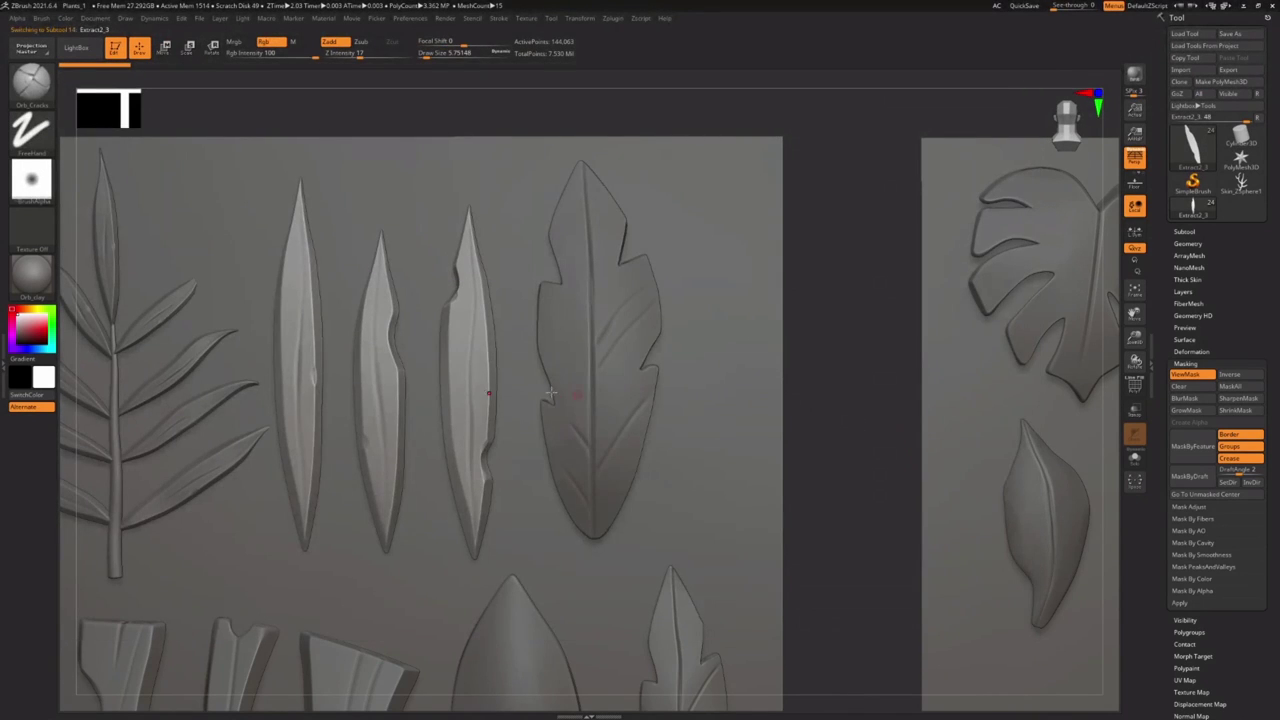
Try carving cracks along the notched narrow leaf with Orb_Cracks, enlarge the draw size to about 25, and undo the strokes
{"action": "right_click_drag", "start_coordinate": [494, 352], "coordinate": [541, 361], "text": "alt"}
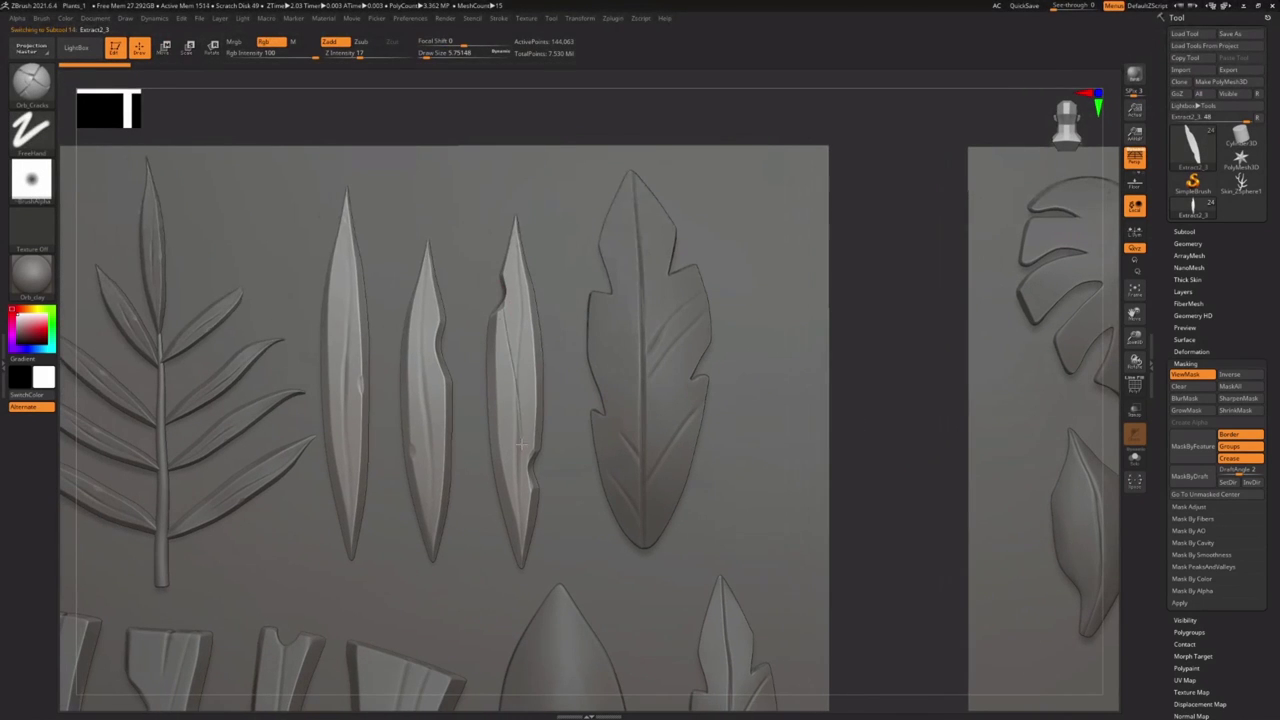
{"action": "left_click_drag", "start_coordinate": [521, 443], "coordinate": [521, 445]}
{"action": "key", "text": "s"}
{"action": "left_click_drag", "start_coordinate": [503, 369], "coordinate": [510, 369]}
{"action": "key", "text": "ctrl+z"}
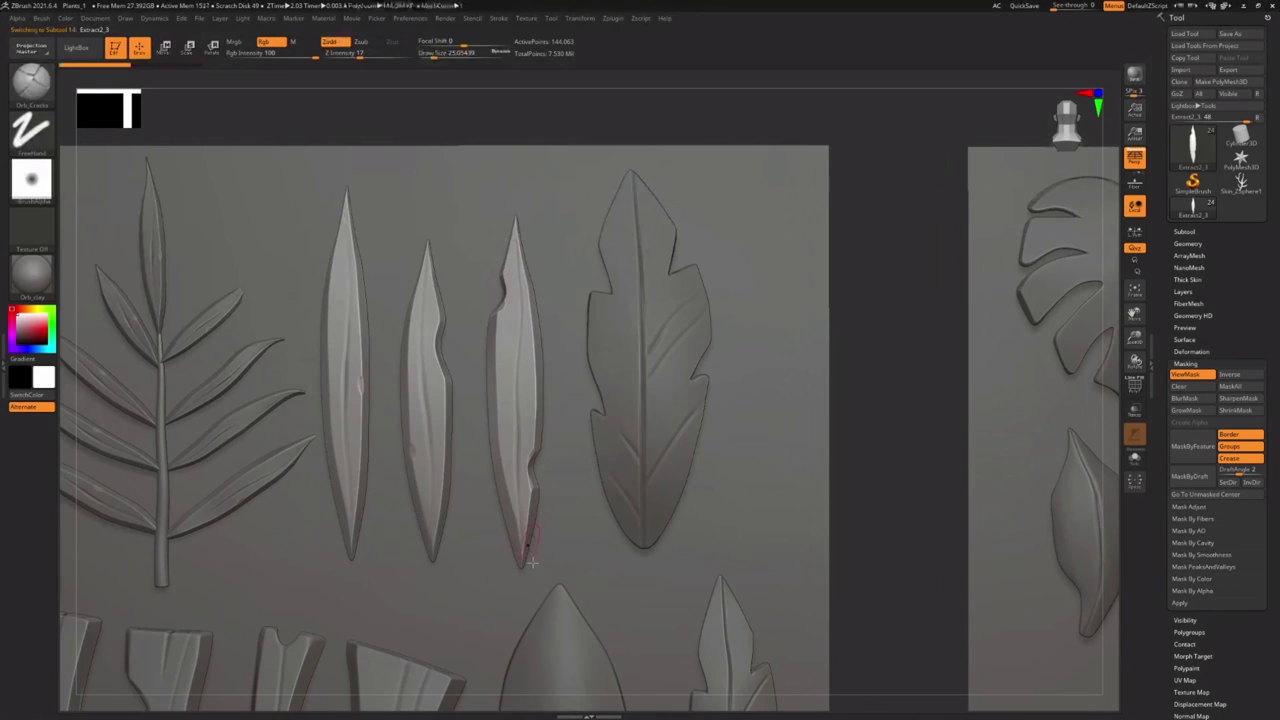
Reduce the draw size to about 11.7 and look over the frond, narrow blades, bark pieces and broad leaves on the first panel
{"action": "right_click_drag", "start_coordinate": [540, 385], "coordinate": [525, 350], "text": "ctrl"}
{"action": "right_click_drag", "start_coordinate": [525, 350], "coordinate": [706, 327], "text": "alt"}
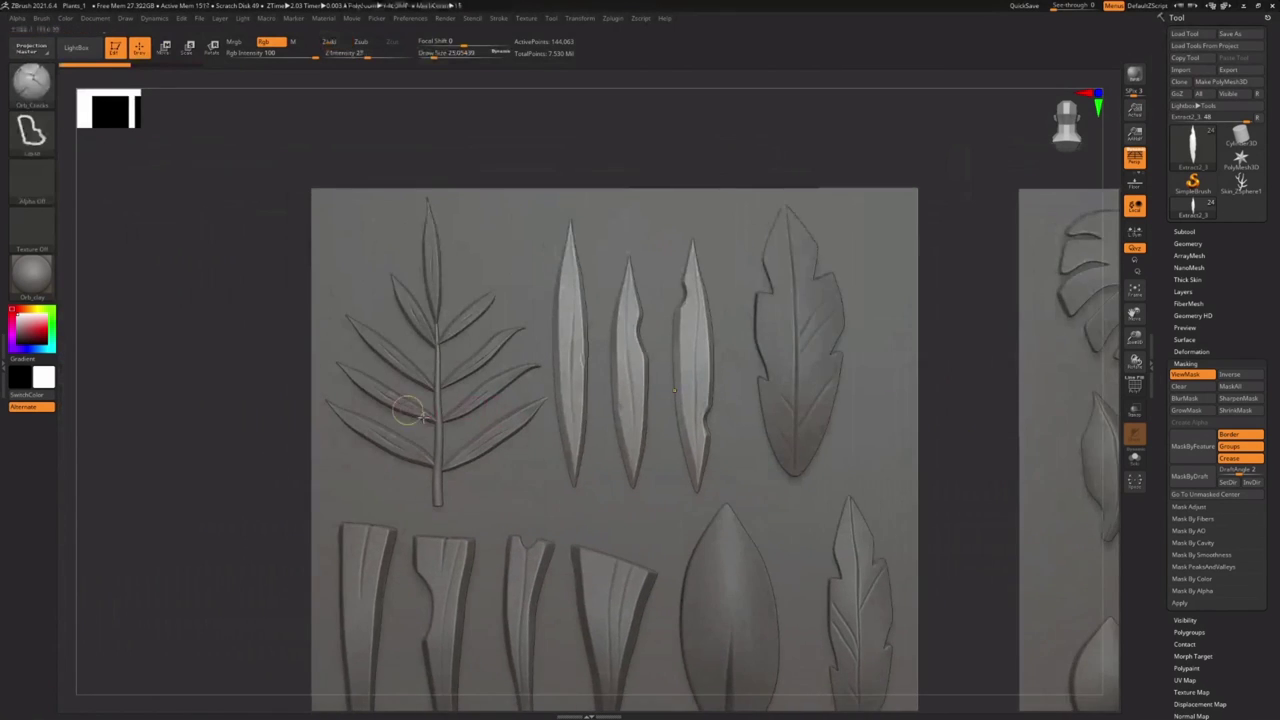
{"action": "right_click_drag", "start_coordinate": [422, 417], "coordinate": [426, 440], "text": "ctrl"}
{"action": "key", "text": "s"}
{"action": "left_click_drag", "start_coordinate": [405, 405], "coordinate": [400, 406]}
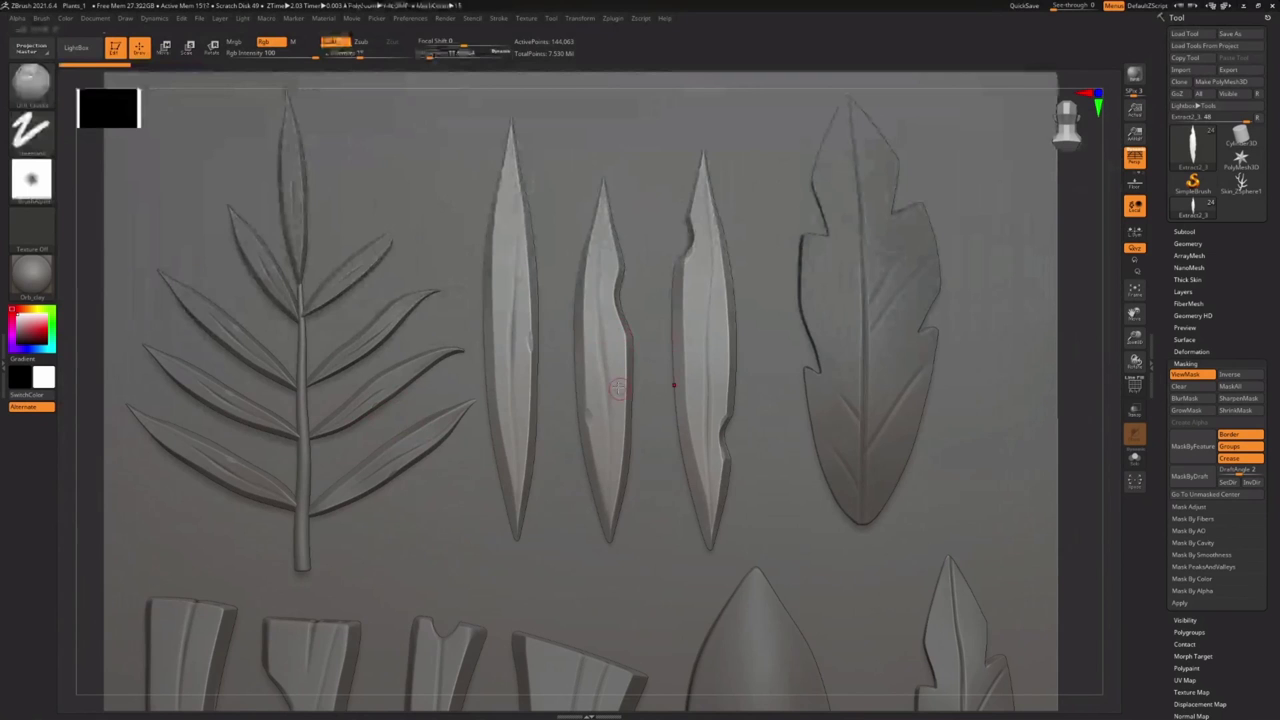
{"action": "mouse_move", "coordinate": [784, 419]}
{"action": "right_mouse_down", "text": "ctrl"}
{"action": "mouse_move", "coordinate": [711, 498]}
{"action": "mouse_move", "coordinate": [628, 450]}
{"action": "mouse_move", "coordinate": [617, 462]}
{"action": "right_mouse_up", "text": "ctrl"}
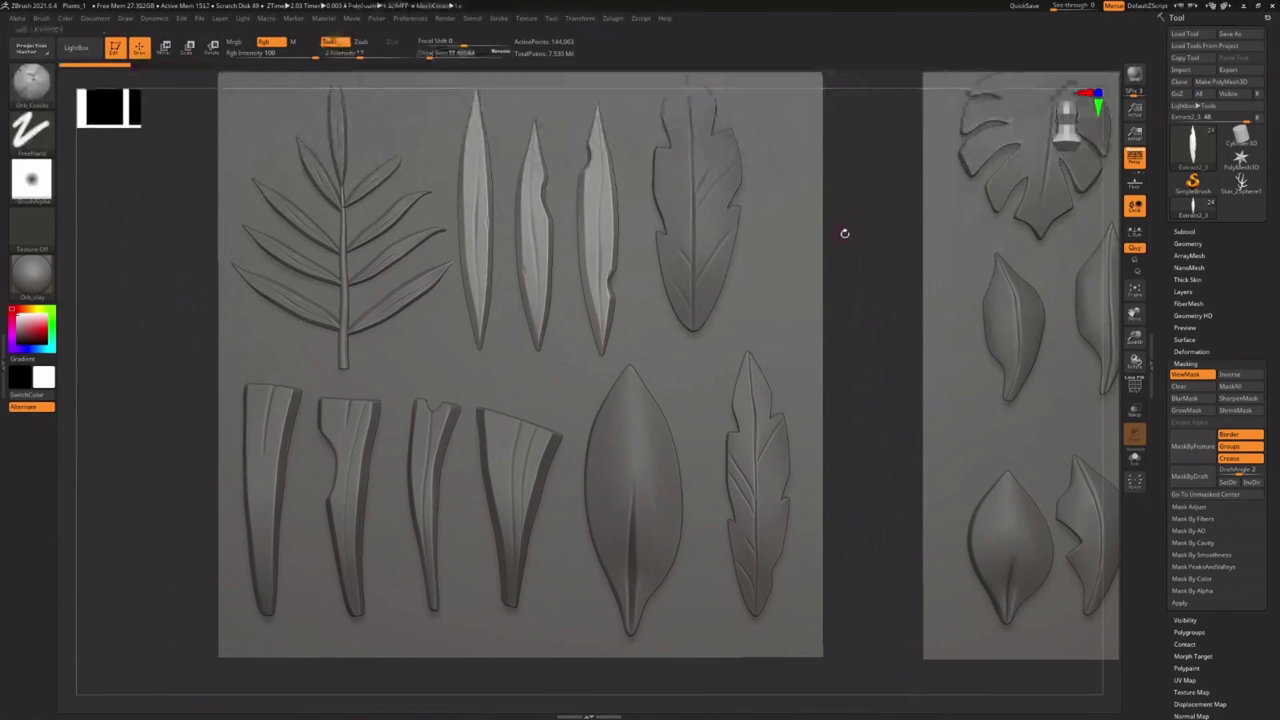
{"action": "right_click_drag", "start_coordinate": [809, 343], "coordinate": [638, 340], "text": "alt"}
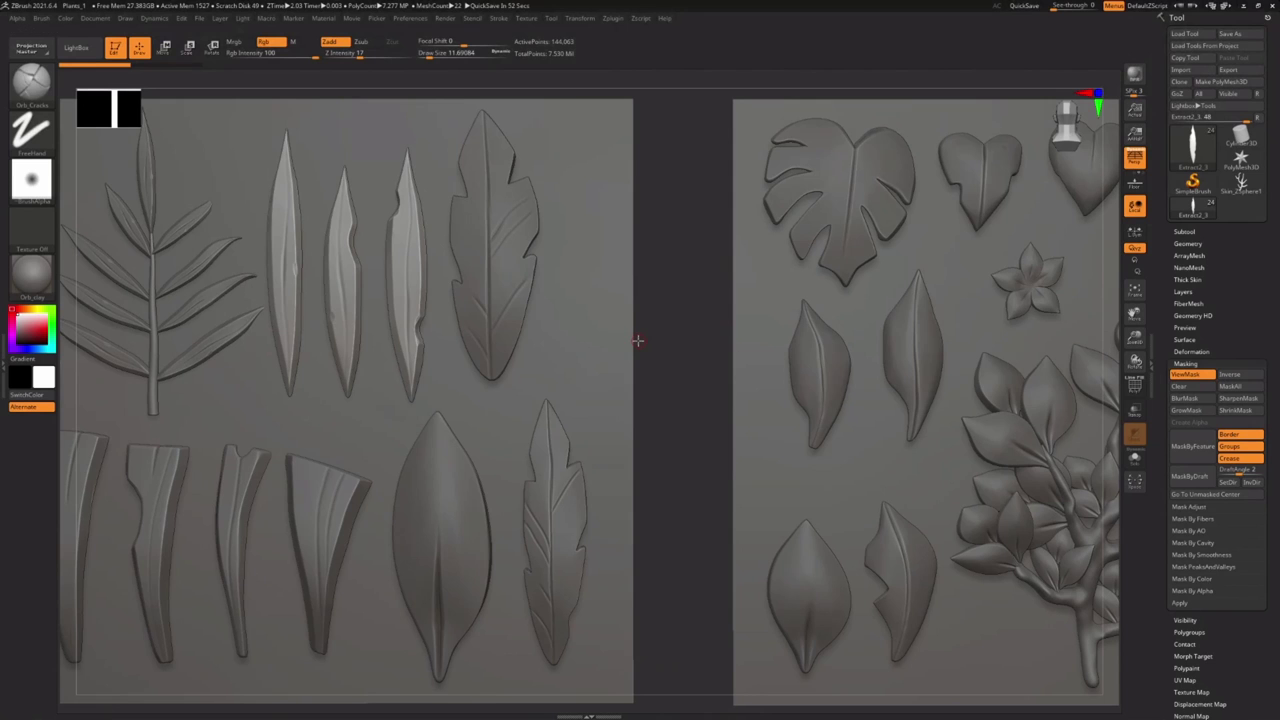
Make the notched heart-shaped leaf on the second panel the active subtool and set the Orb_Cracks draw size to about 12.9
{"action": "right_click_drag", "start_coordinate": [917, 239], "coordinate": [680, 340], "text": "alt"}
{"action": "mouse_move", "coordinate": [680, 340]}
{"action": "right_mouse_down", "text": "ctrl"}
{"action": "mouse_move", "coordinate": [777, 437]}
{"action": "mouse_move", "coordinate": [917, 247]}
{"action": "right_mouse_up", "text": "ctrl"}
{"action": "left_click", "coordinate": [981, 240], "text": "alt"}
{"action": "right_click_drag", "start_coordinate": [1000, 248], "coordinate": [762, 333], "text": "alt"}
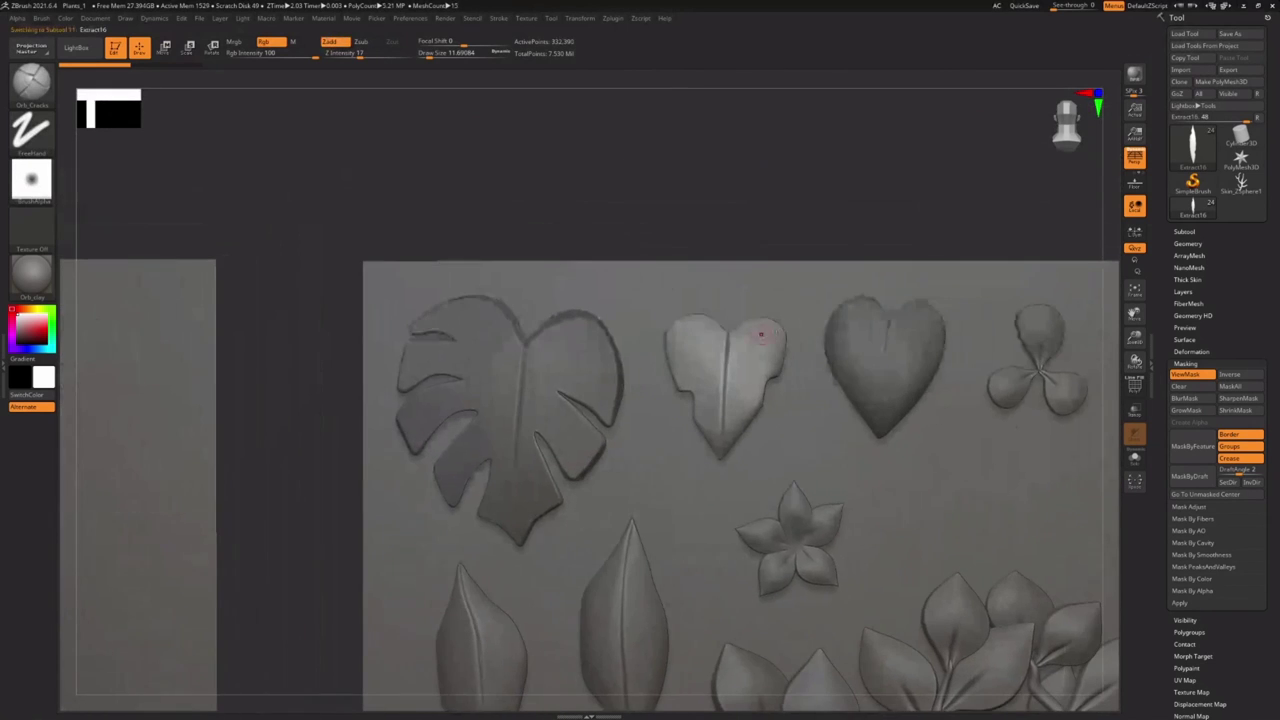
{"action": "left_click_drag", "start_coordinate": [759, 340], "coordinate": [761, 345]}
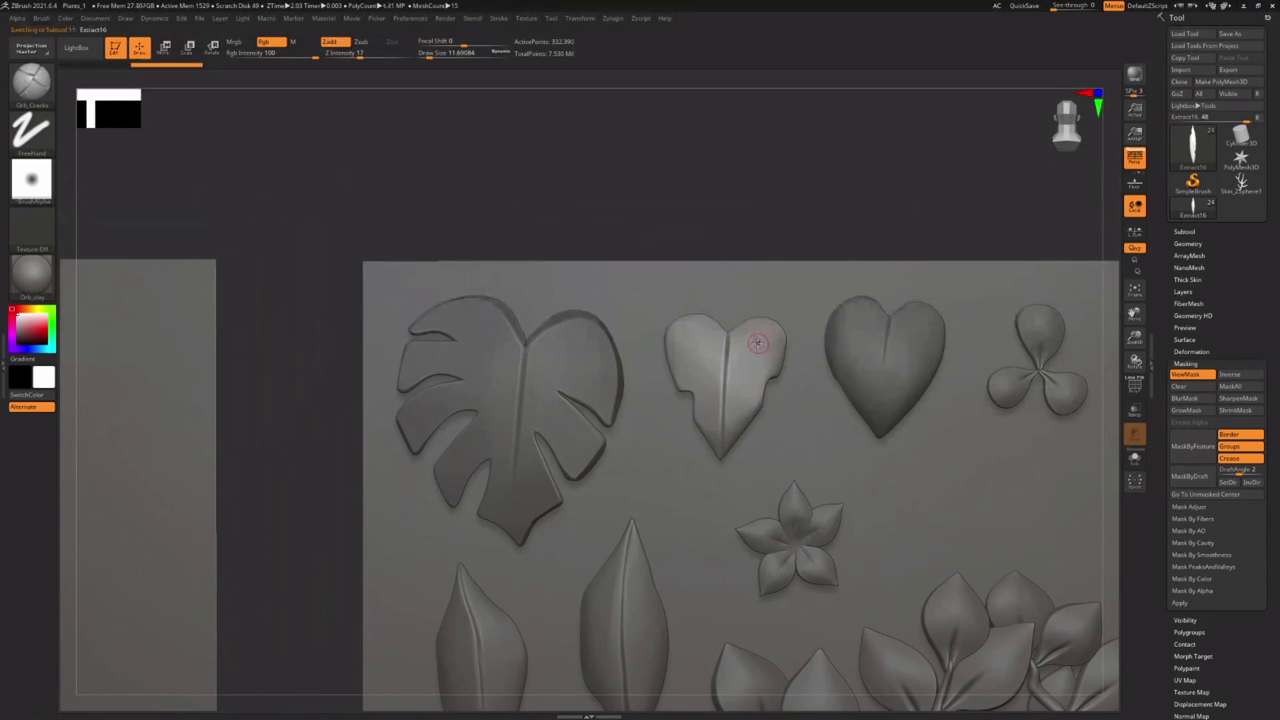
{"action": "key", "text": "s"}
{"action": "left_click", "coordinate": [760, 343]}
Switch to the hPolish brush for the notched heart-shaped leaf
{"action": "left_click", "coordinate": [31, 82]}
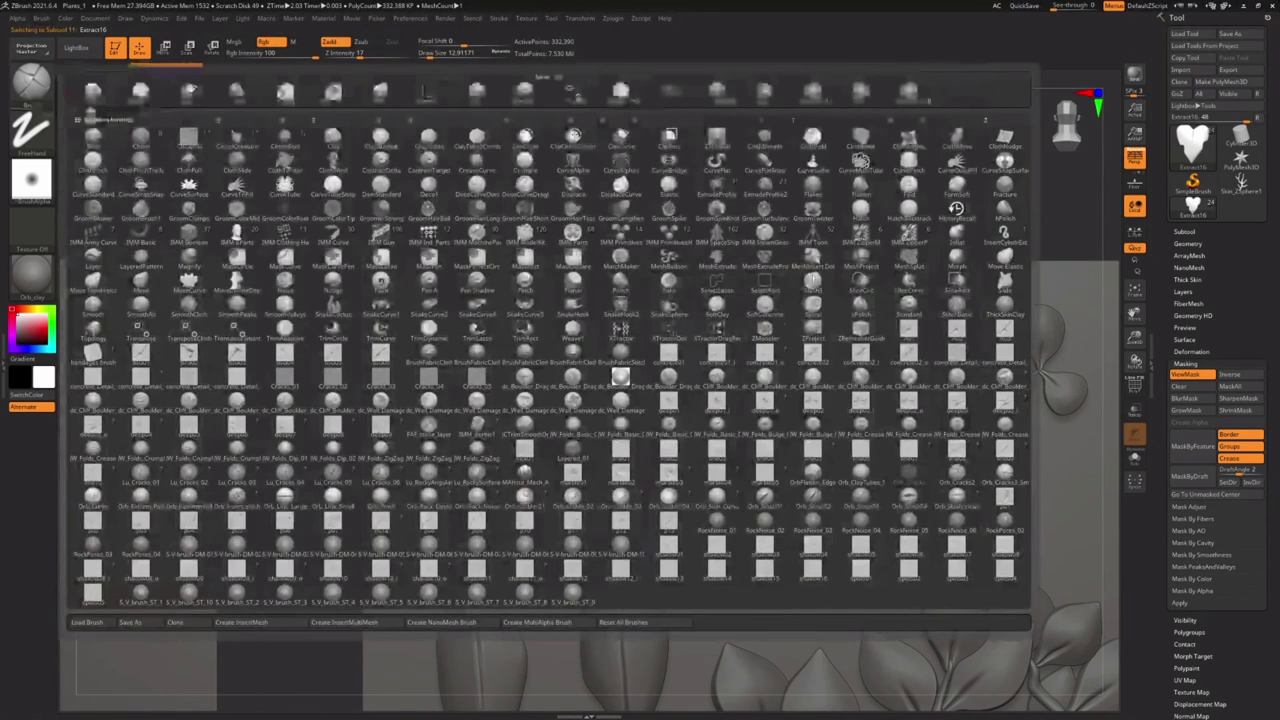
{"action": "key", "text": "h"}
{"action": "key", "text": "p"}
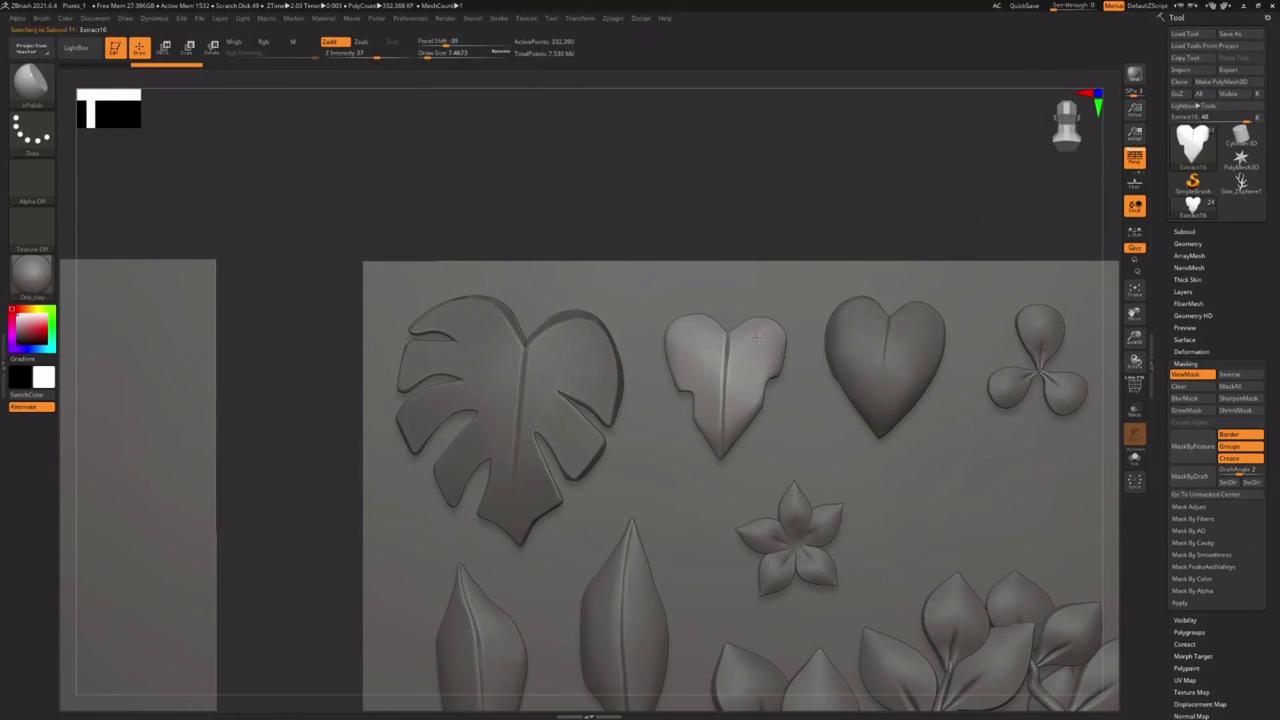
Choose the Orb_Cracks brush again with a larger draw size and make the leafy branch the active subtool
{"action": "key", "text": "ctrl"}
{"action": "right_click_drag", "start_coordinate": [839, 304], "coordinate": [835, 195], "text": "ctrl"}
{"action": "right_click_drag", "start_coordinate": [835, 195], "coordinate": [728, 134], "text": "alt"}
{"action": "mouse_move", "coordinate": [845, 440]}
{"action": "right_mouse_down", "text": "ctrl"}
{"action": "mouse_move", "coordinate": [853, 530]}
{"action": "mouse_move", "coordinate": [711, 312]}
{"action": "right_mouse_up", "text": "ctrl"}
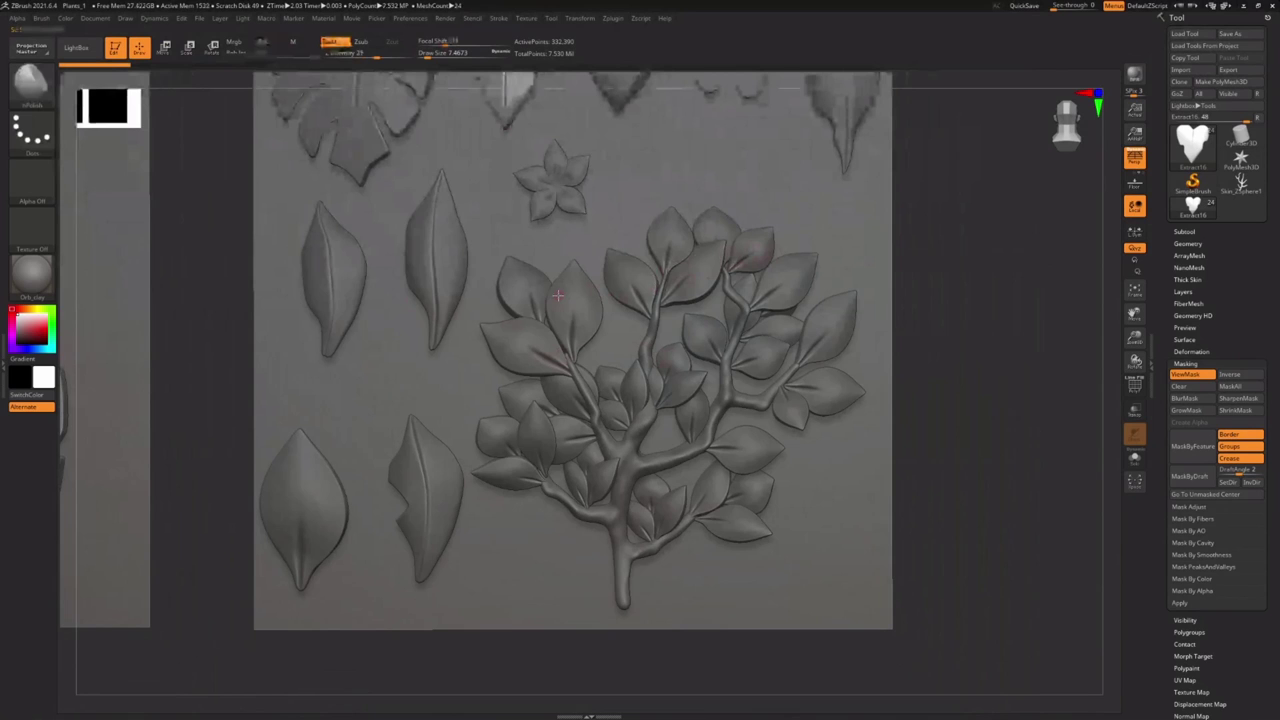
{"action": "left_click", "coordinate": [38, 90]}
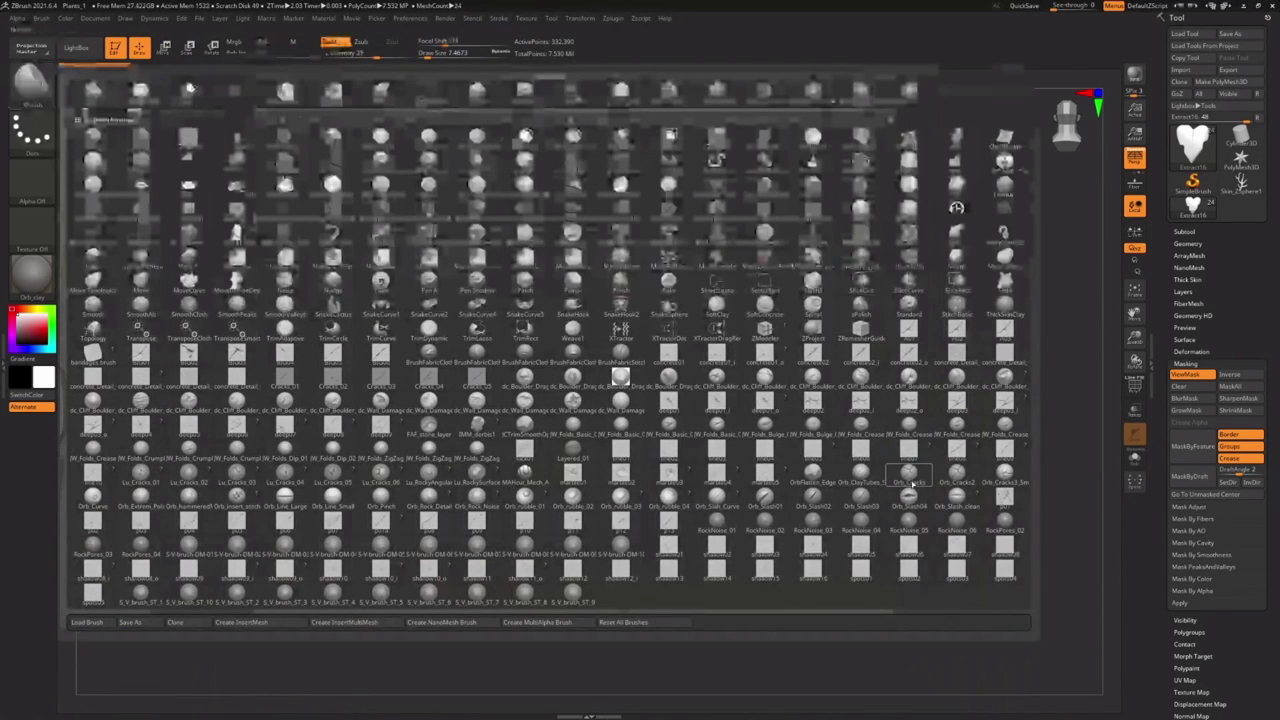
{"action": "left_click", "coordinate": [912, 484]}
{"action": "key", "text": "s"}
{"action": "left_click_drag", "start_coordinate": [660, 286], "coordinate": [669, 287]}
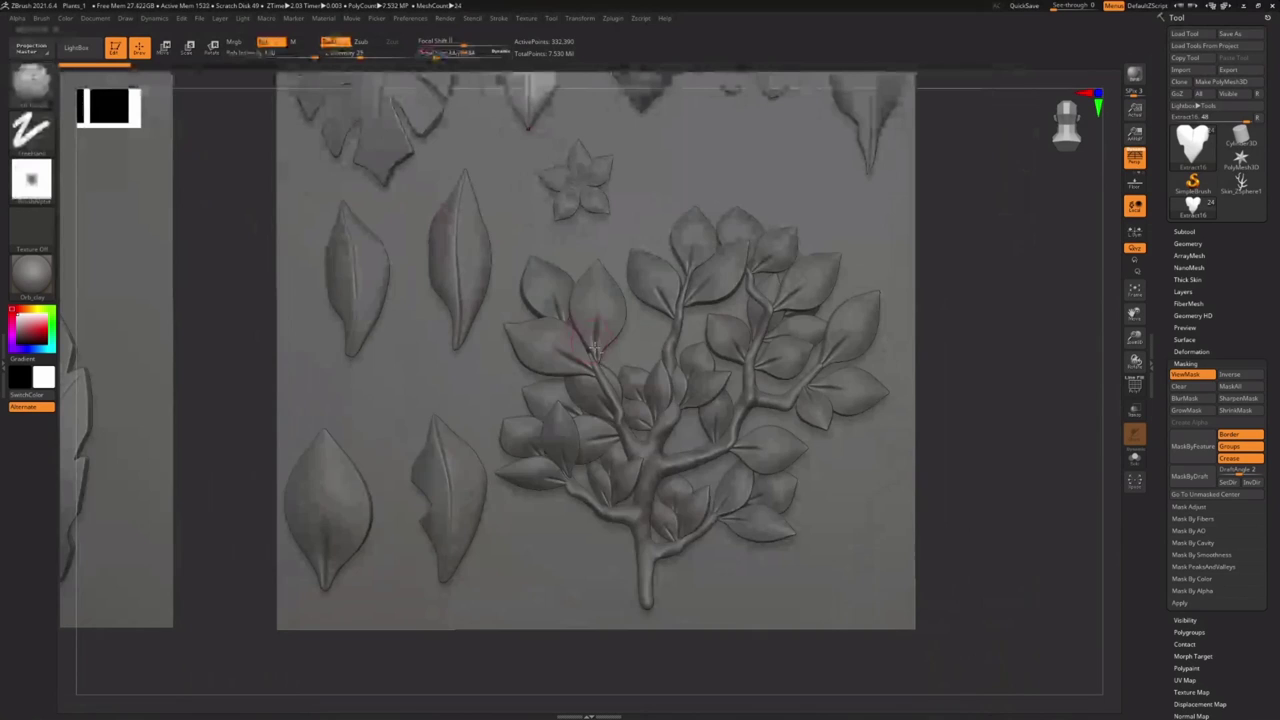
{"action": "left_click", "coordinate": [598, 310], "text": "alt"}
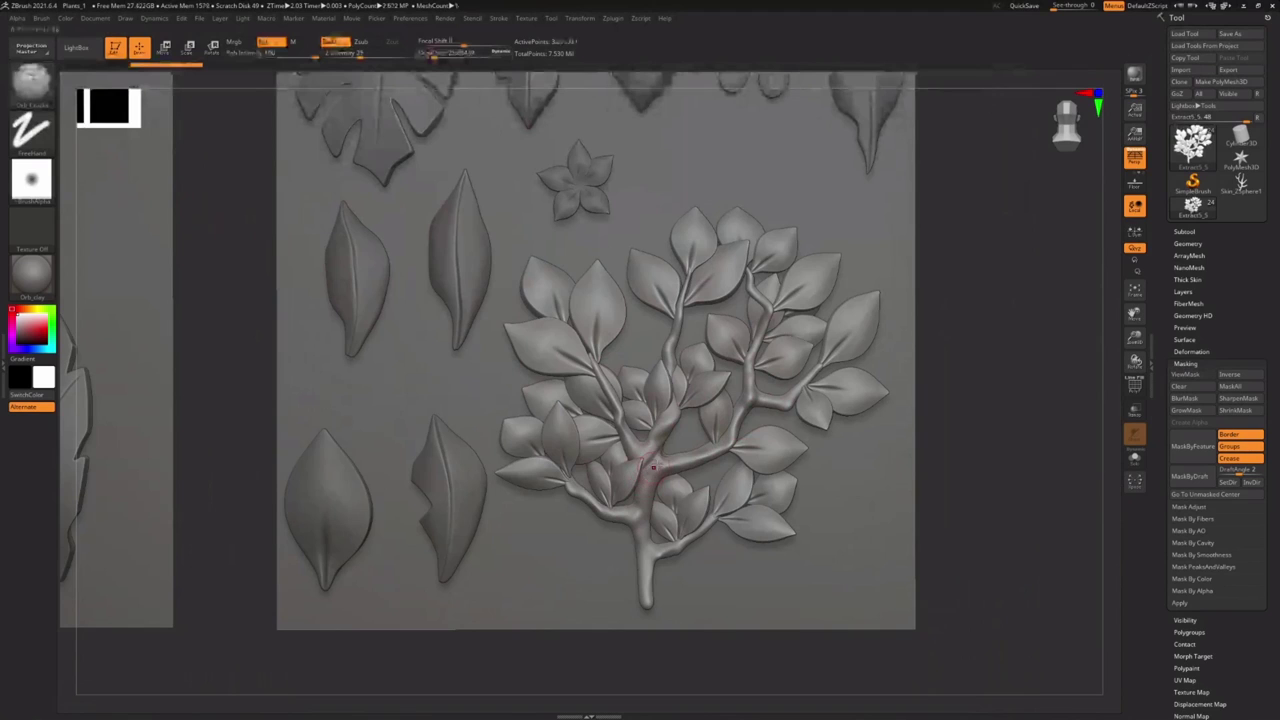
Undo the last stroke on the leafy branch and reduce the Orb_Cracks draw size
{"action": "key", "text": "ctrl+z"}
{"action": "key", "text": "s"}
{"action": "left_click_drag", "start_coordinate": [654, 463], "coordinate": [649, 464]}
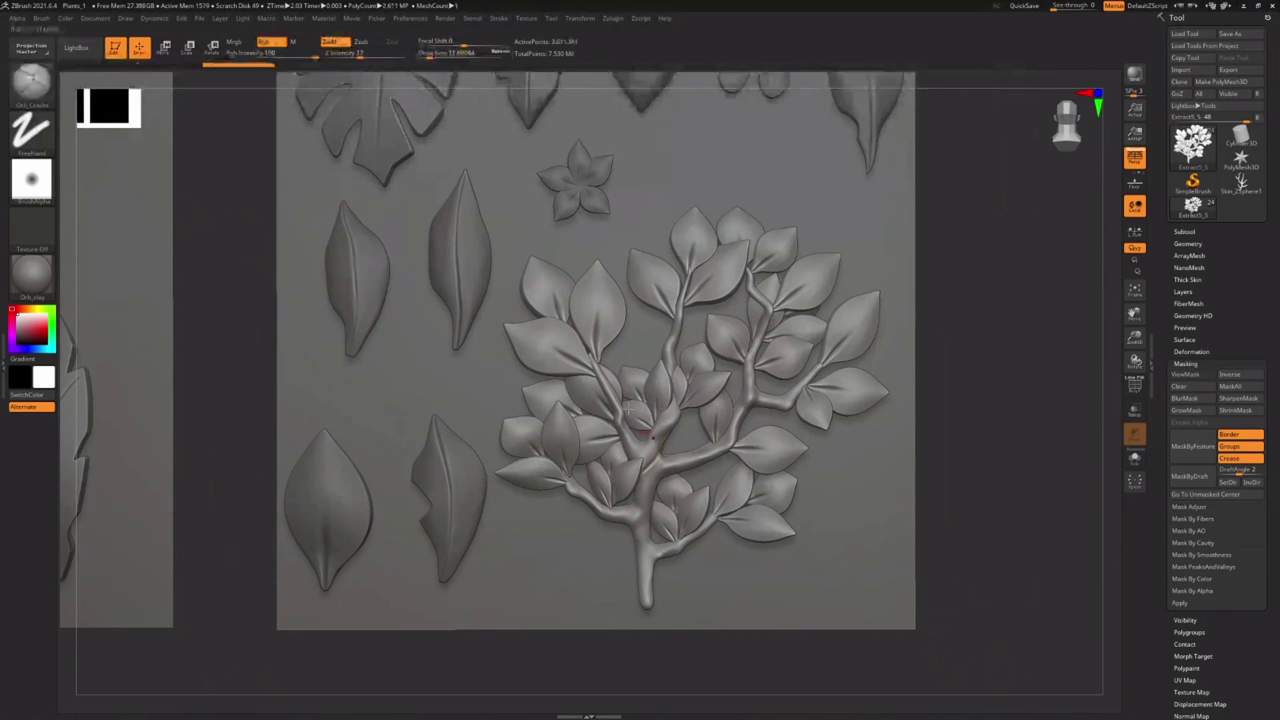
Switch to the DamStandard brush and work along the stem forks and leaf creases of the leafy branch
{"action": "left_click", "coordinate": [31, 82]}
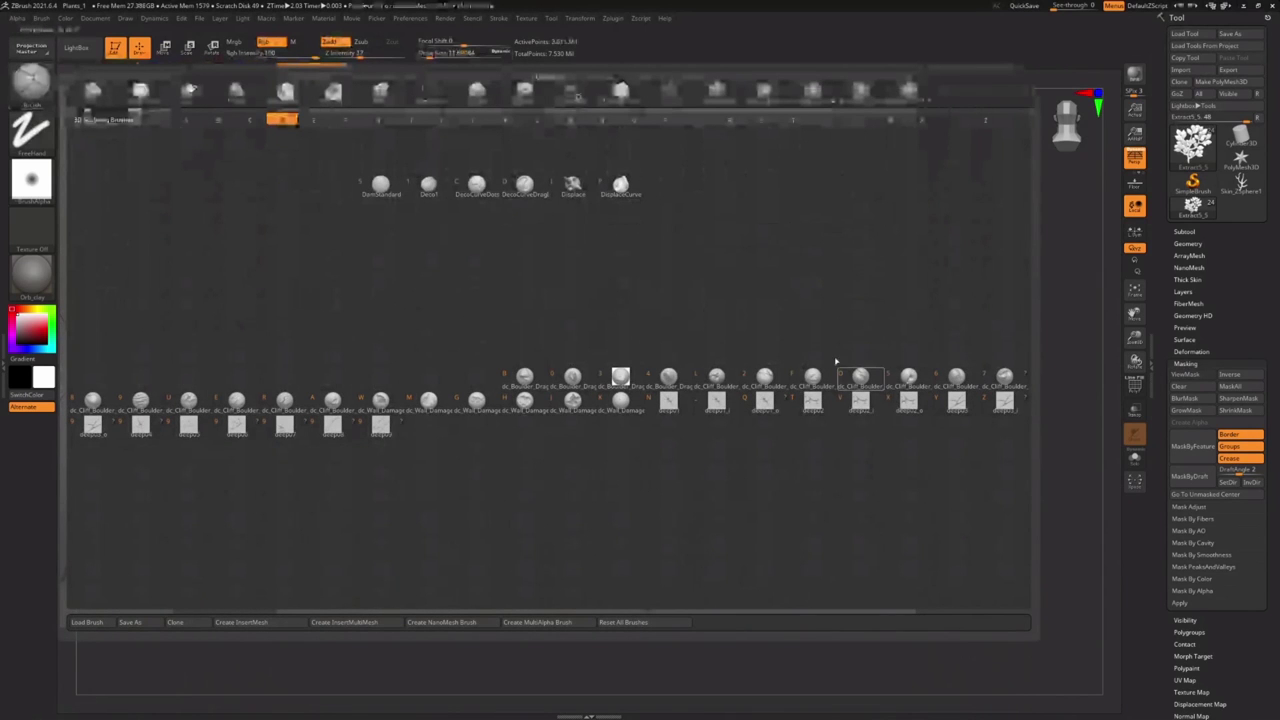
{"action": "left_click", "coordinate": [380, 184]}
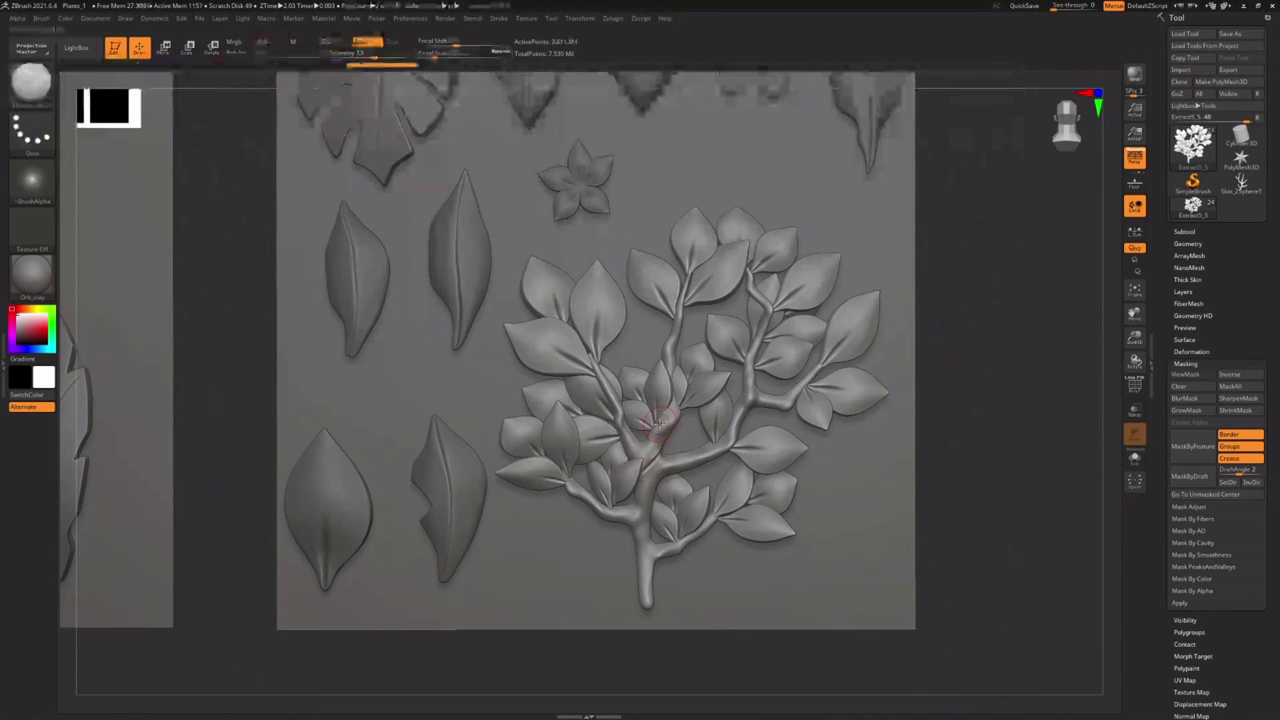
{"action": "key", "text": "ctrl"}
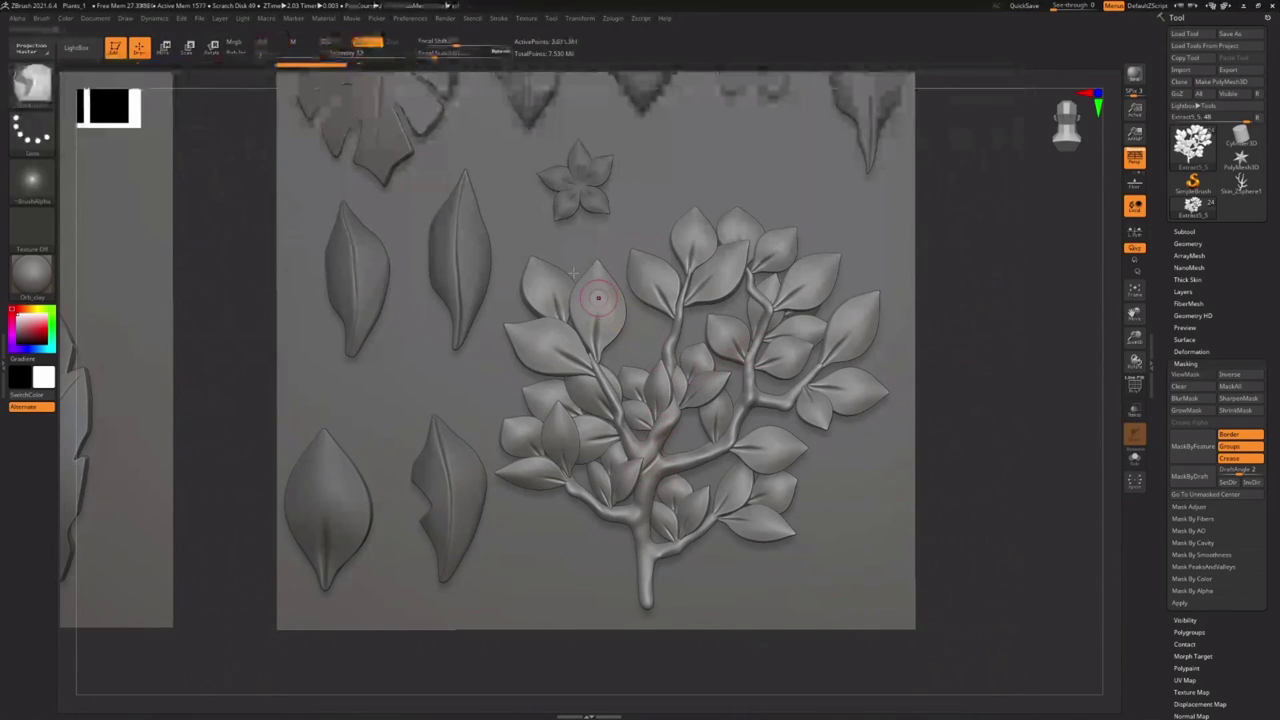
{"action": "key", "text": "ctrl"}
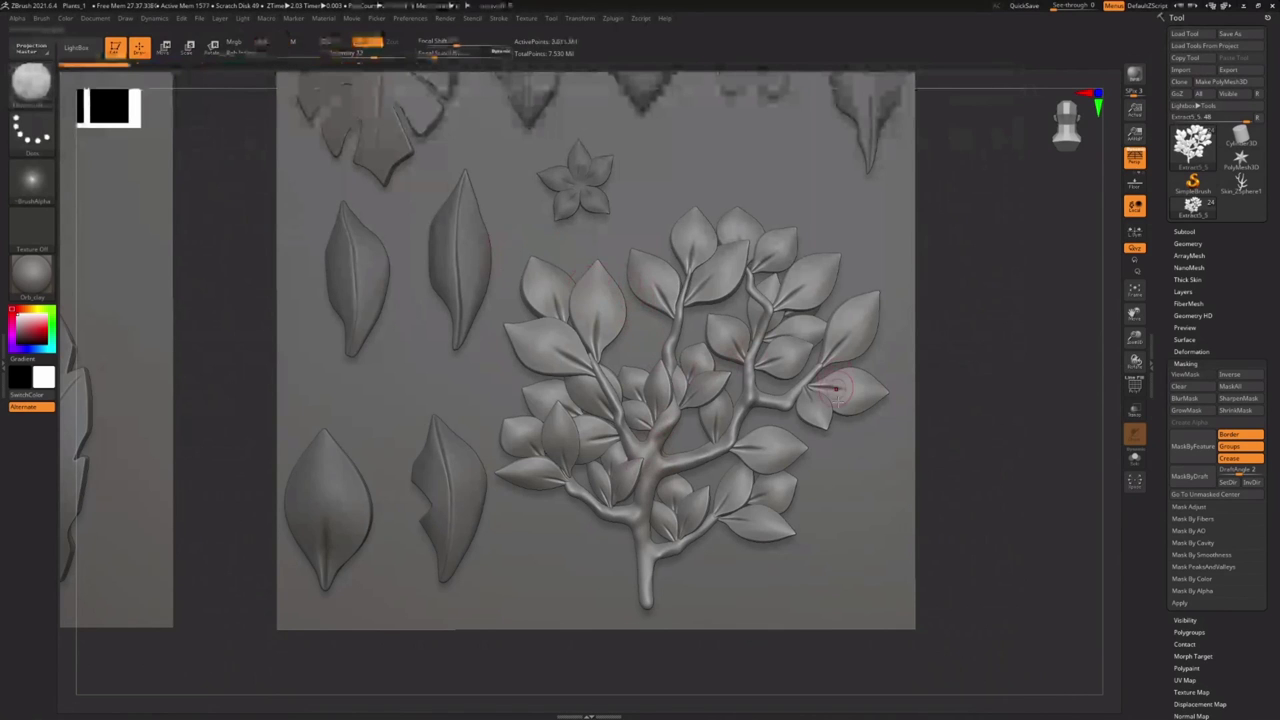
{"action": "right_click_drag", "start_coordinate": [818, 418], "coordinate": [800, 488], "text": "ctrl"}
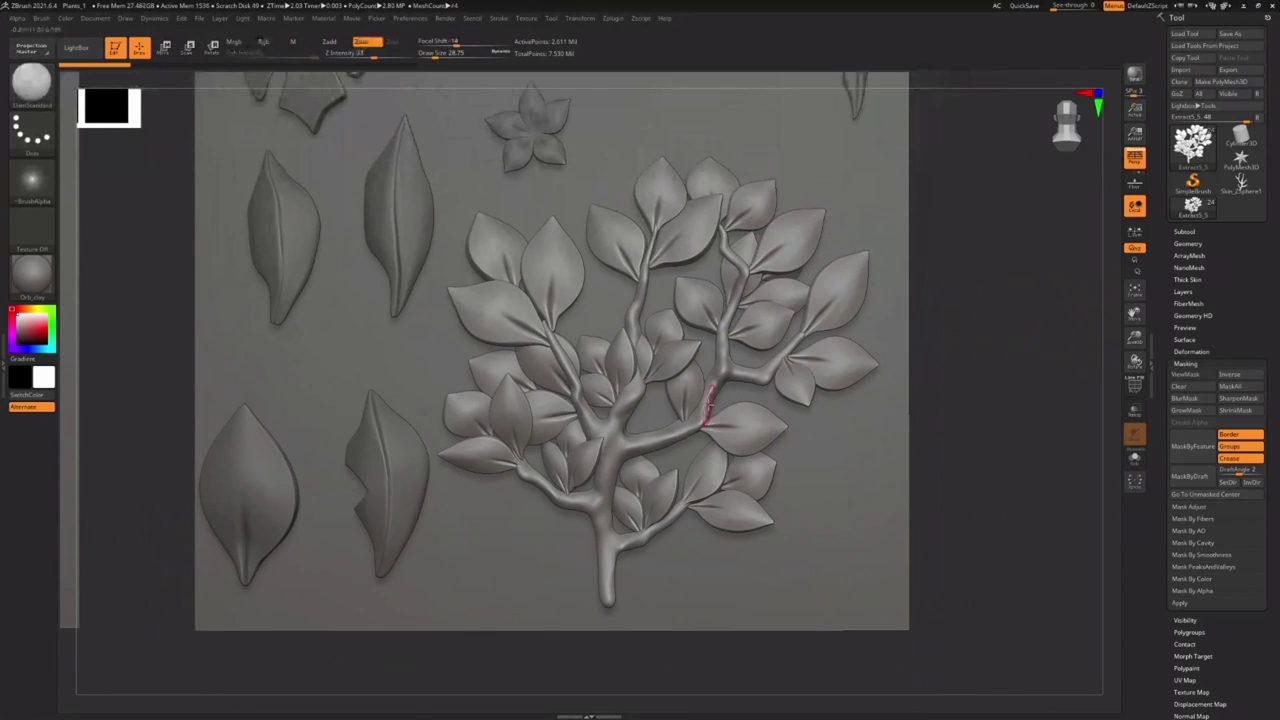
{"action": "mouse_move", "coordinate": [698, 408]}
{"action": "left_mouse_down"}
{"action": "mouse_move", "coordinate": [704, 392]}
{"action": "mouse_move", "coordinate": [709, 405]}
{"action": "left_mouse_up"}
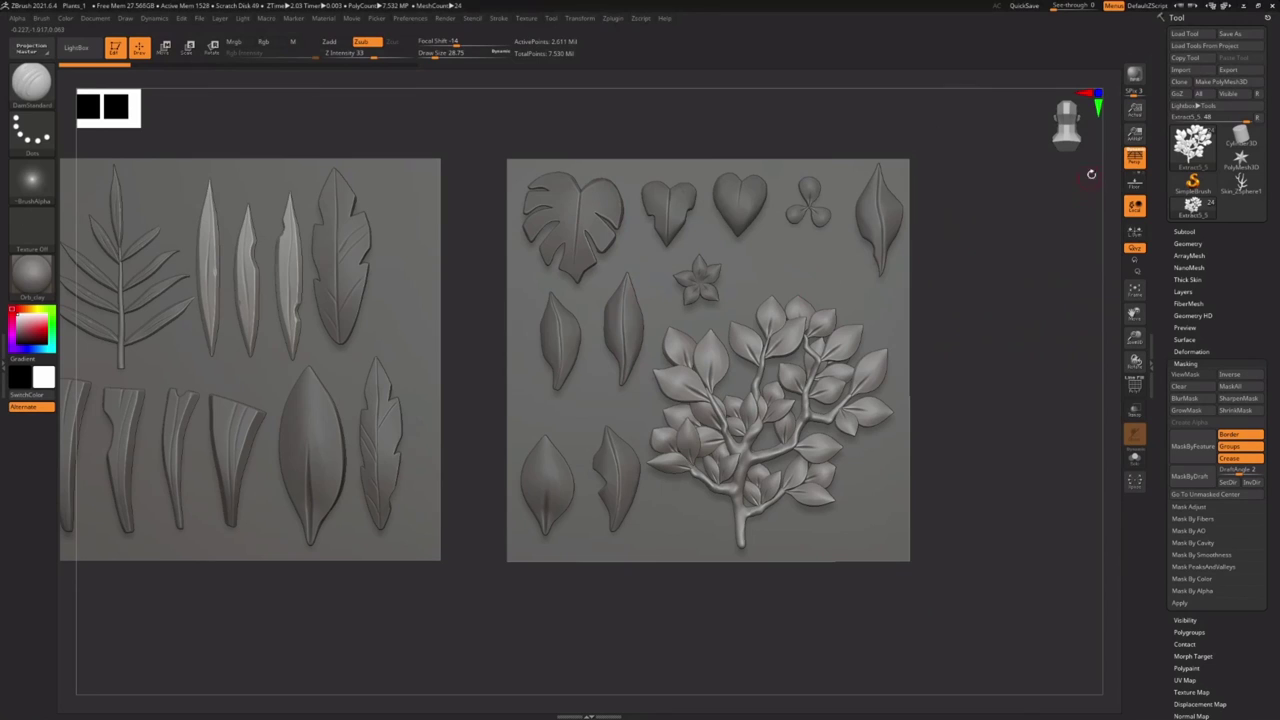
Open the Infuser.zpr project without saving the changes to the plants project
{"action": "mouse_move", "coordinate": [1240, 160]}
{"action": "left_click", "coordinate": [199, 19]}
{"action": "left_click", "coordinate": [221, 46]}
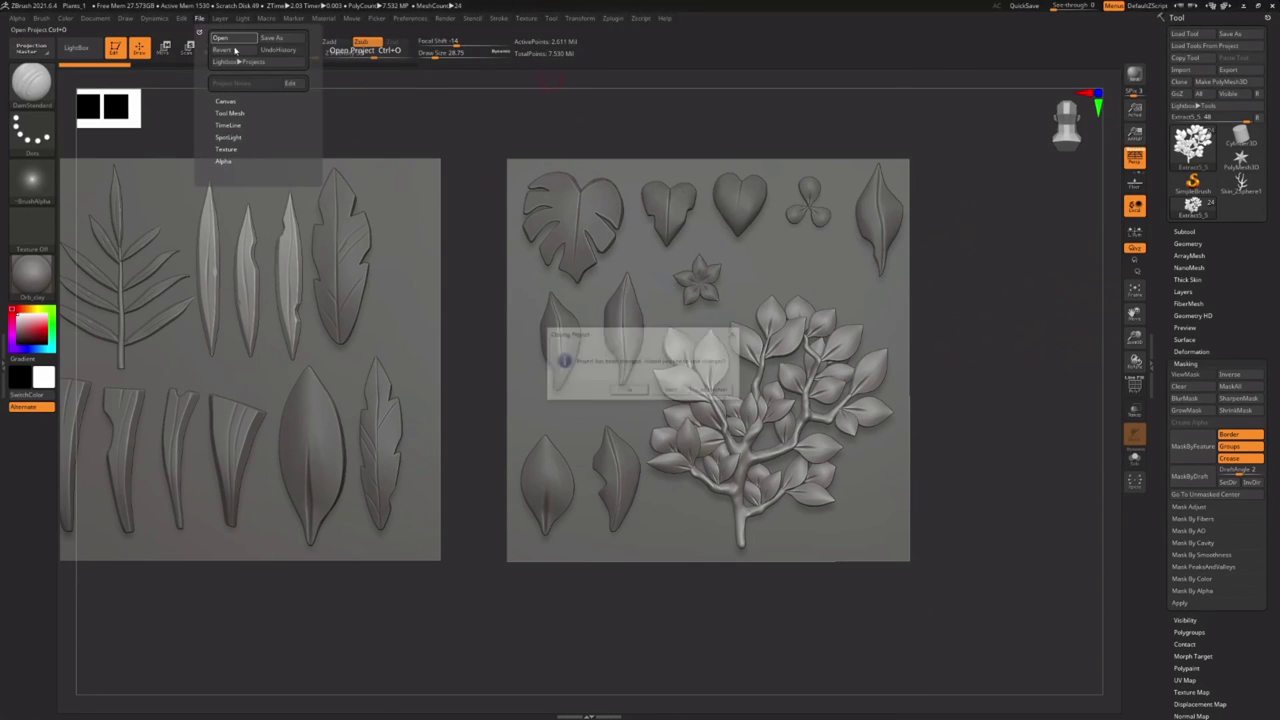
{"action": "left_click", "coordinate": [680, 392]}
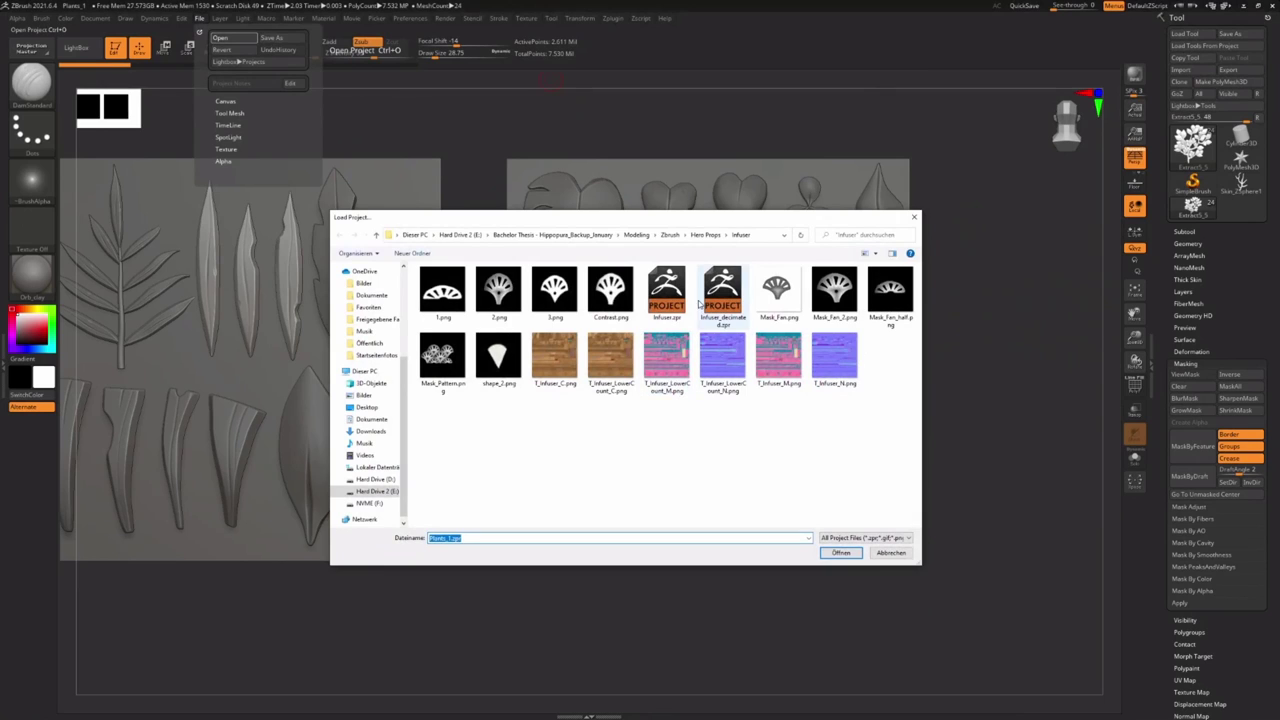
{"action": "key", "text": "Escape"}
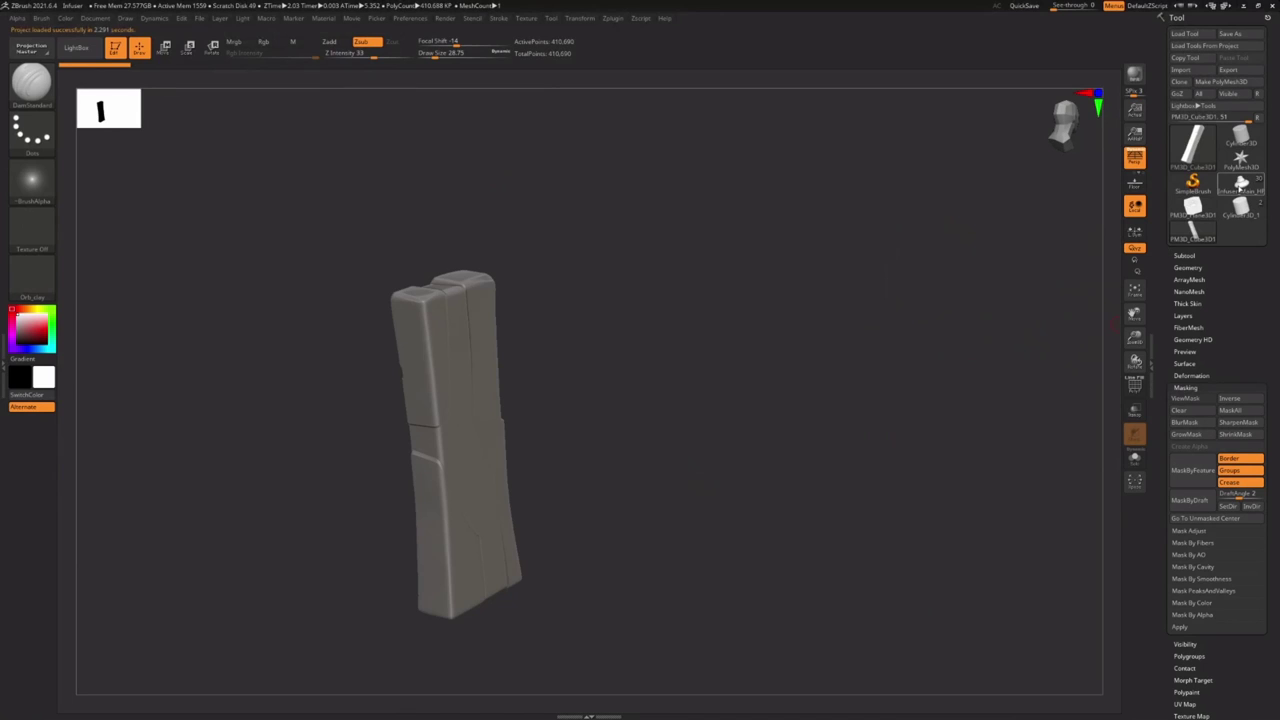
Make the infuser the active tool and examine its spire, patterned neck and chipped body up close from several angles
{"action": "right_click_drag", "start_coordinate": [715, 487], "coordinate": [625, 490]}
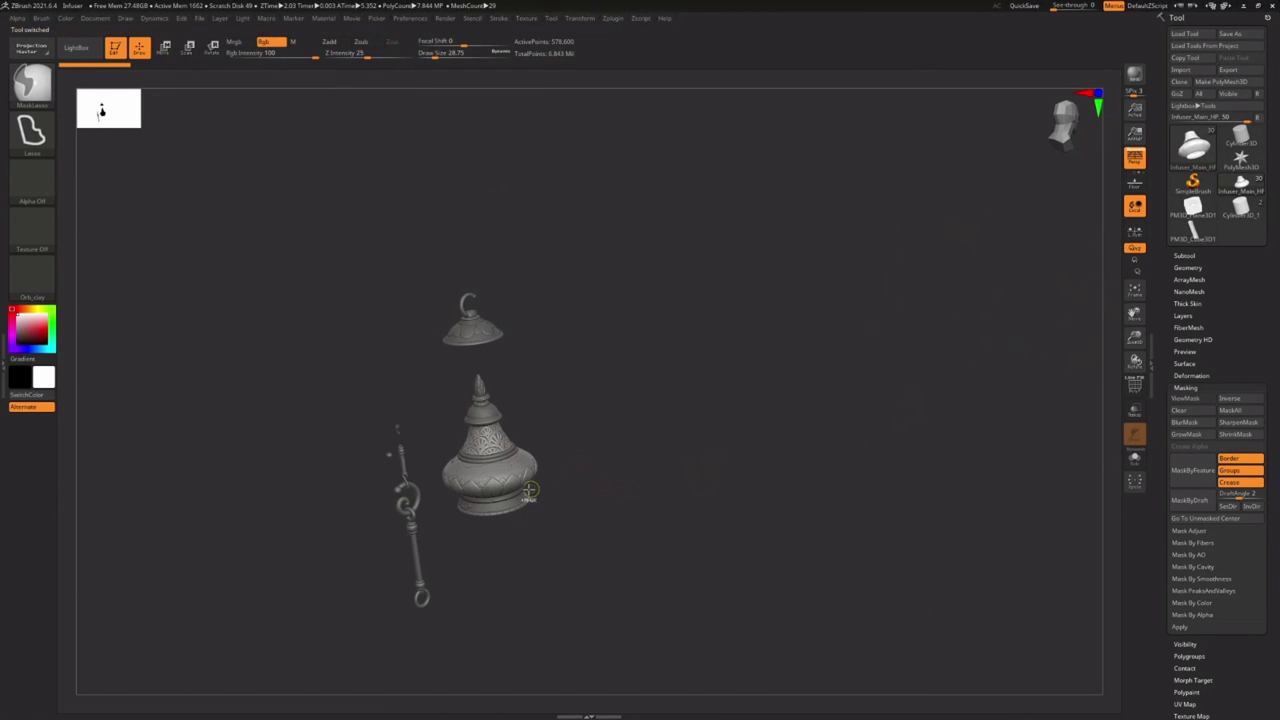
{"action": "mouse_move", "coordinate": [540, 491]}
{"action": "right_mouse_down", "text": "ctrl"}
{"action": "mouse_move", "coordinate": [671, 483]}
{"action": "mouse_move", "coordinate": [674, 449]}
{"action": "mouse_move", "coordinate": [660, 474]}
{"action": "right_mouse_up", "text": "ctrl"}
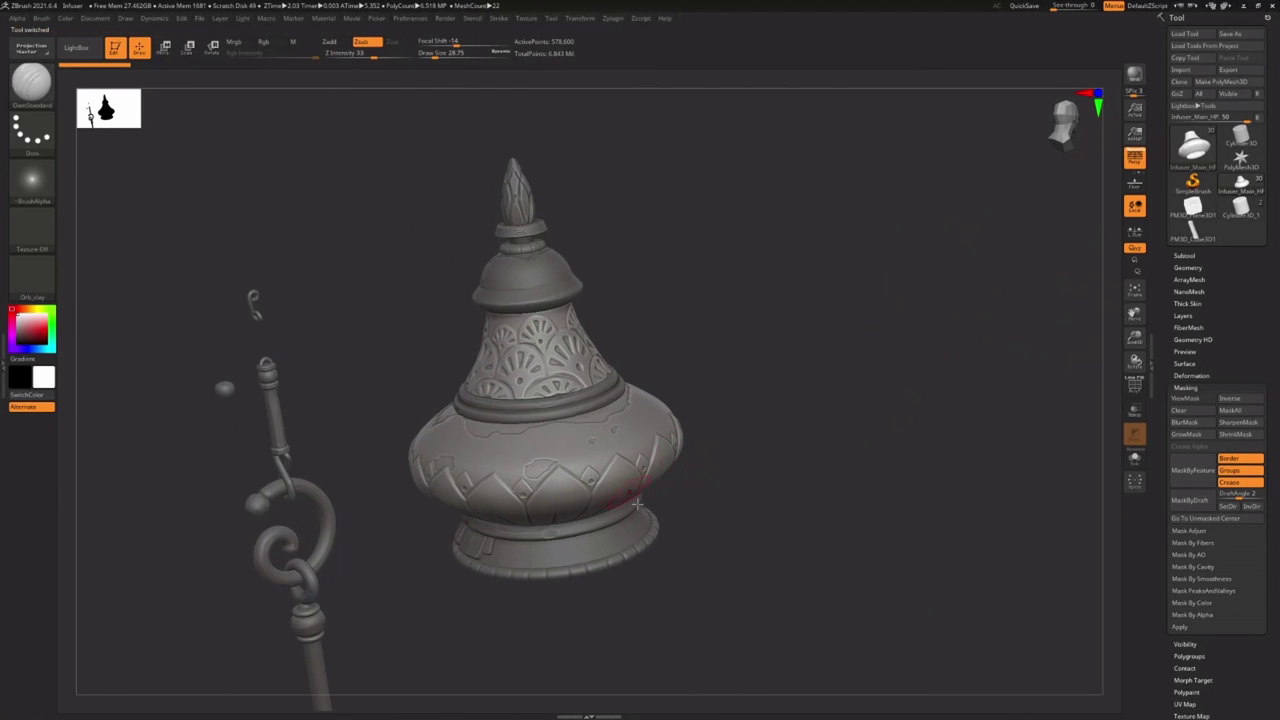
{"action": "right_click_drag", "start_coordinate": [634, 558], "coordinate": [611, 514]}
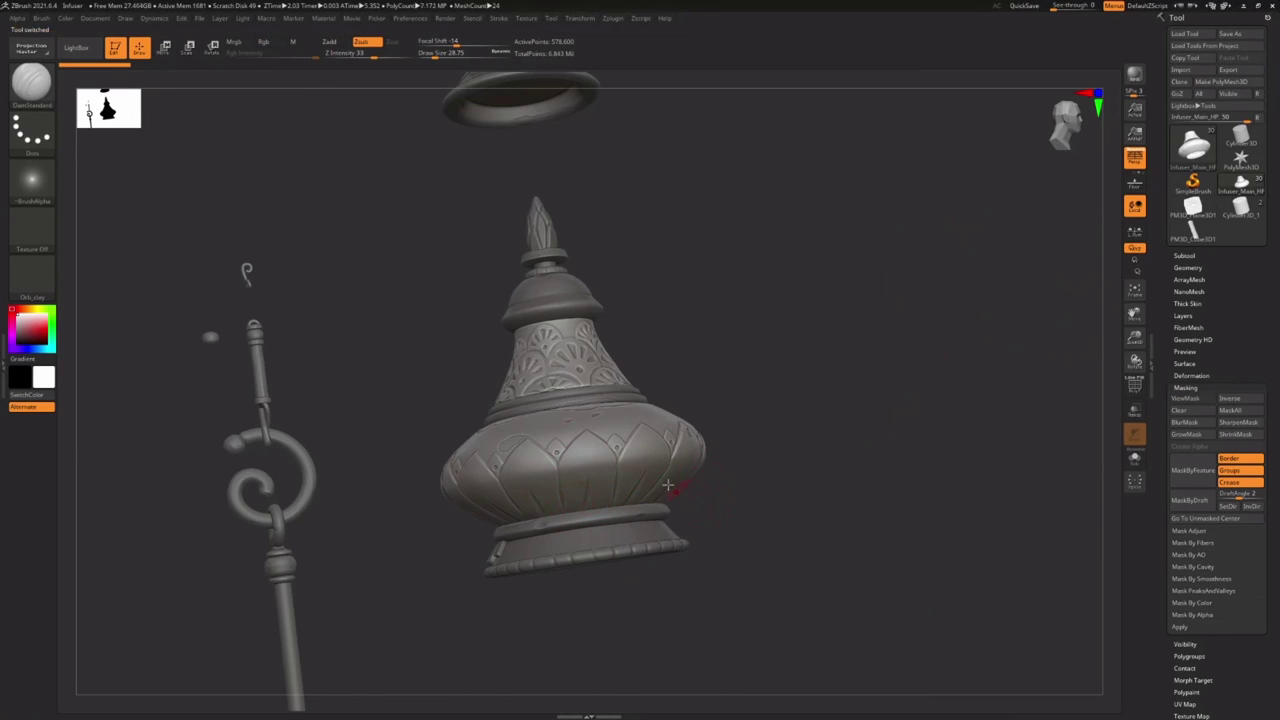
{"action": "right_click_drag", "start_coordinate": [668, 485], "coordinate": [578, 511]}
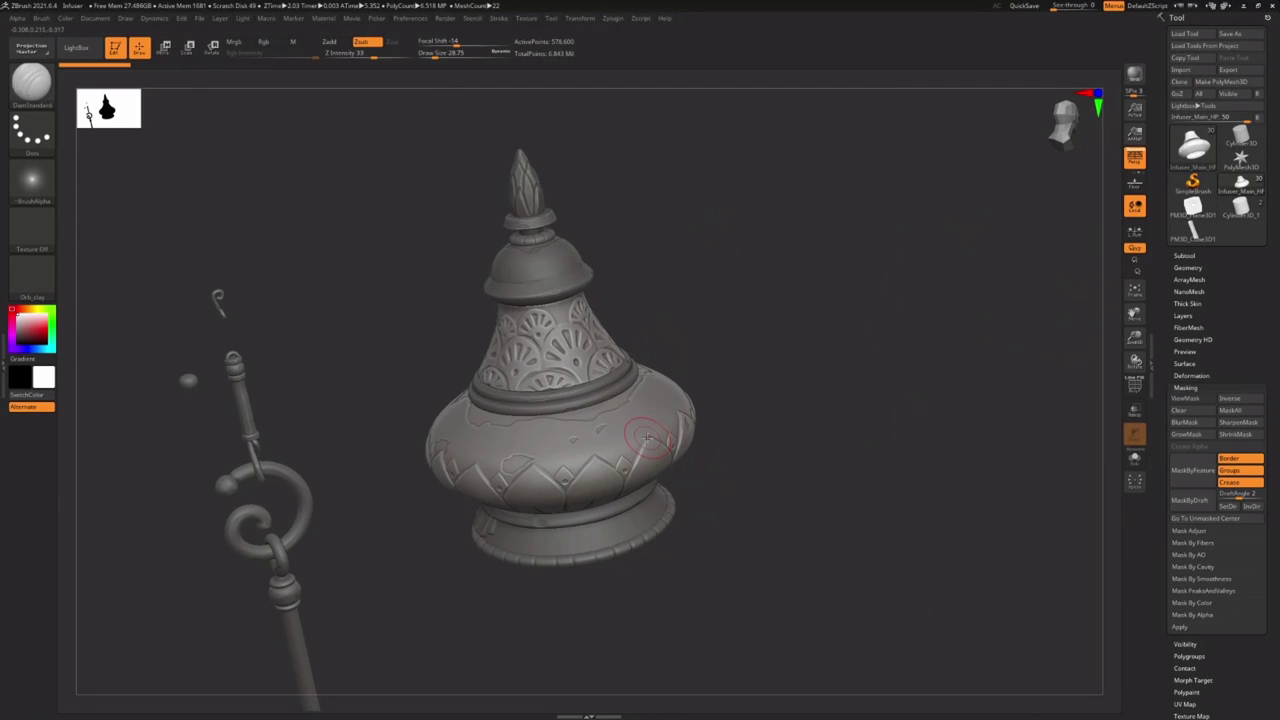
Reduce the DamStandard draw size to about 8.4 over the infuser's body
{"action": "key", "text": "s"}
{"action": "left_click_drag", "start_coordinate": [641, 452], "coordinate": [634, 452]}
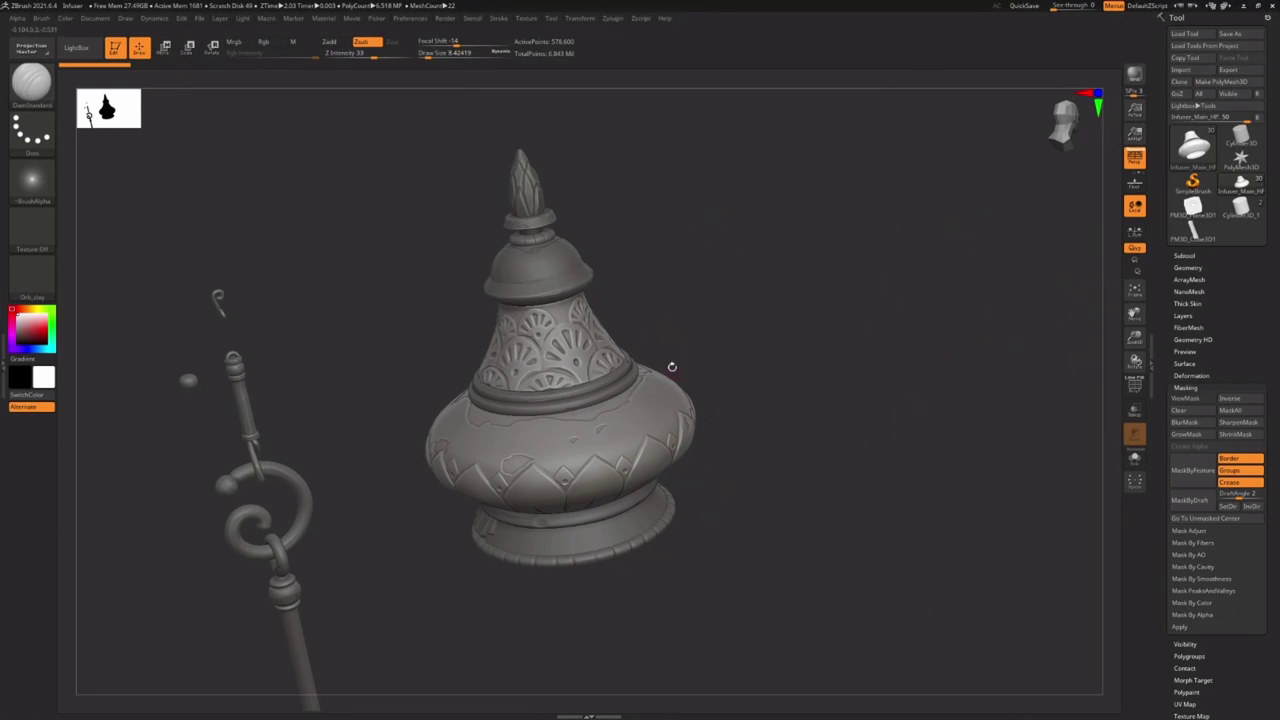
{"action": "key", "text": "ctrl"}
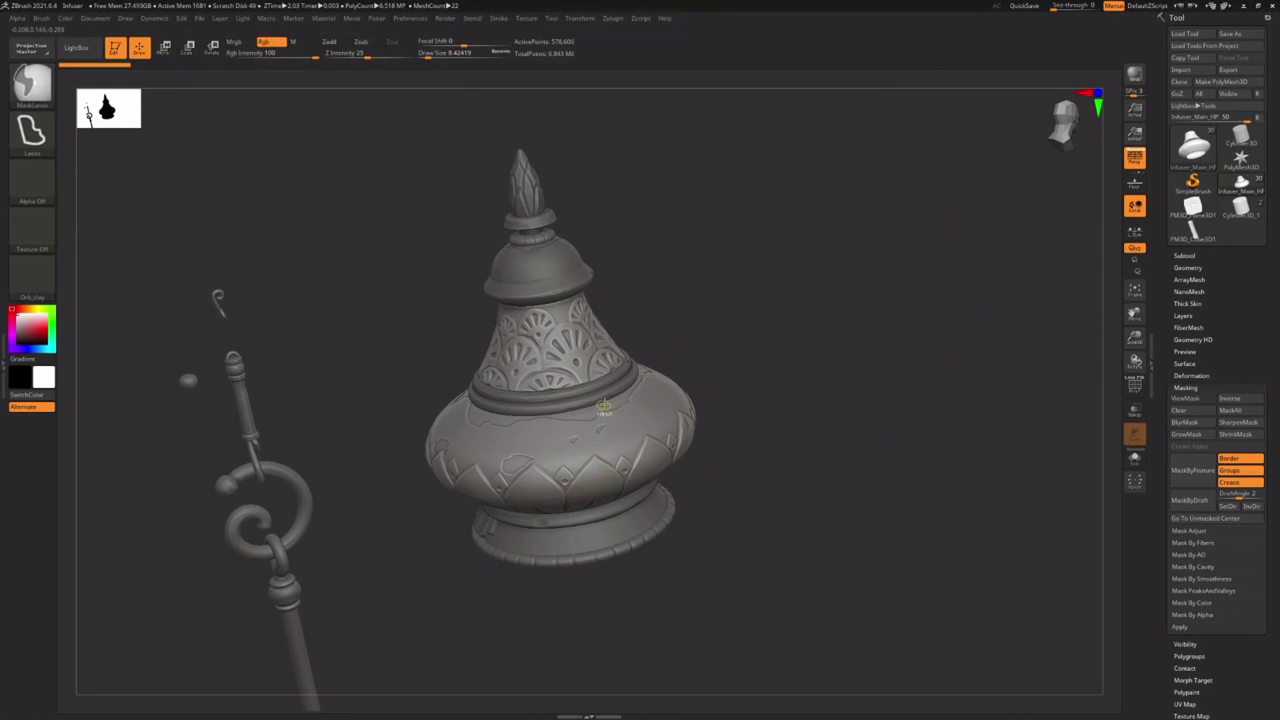
Switch to the infuser project in Substance Painter, display the full material in the viewport, and expand the gold temple layer folder
{"action": "right_click_drag", "start_coordinate": [604, 405], "coordinate": [610, 458]}
{"action": "key", "text": "ctrl"}
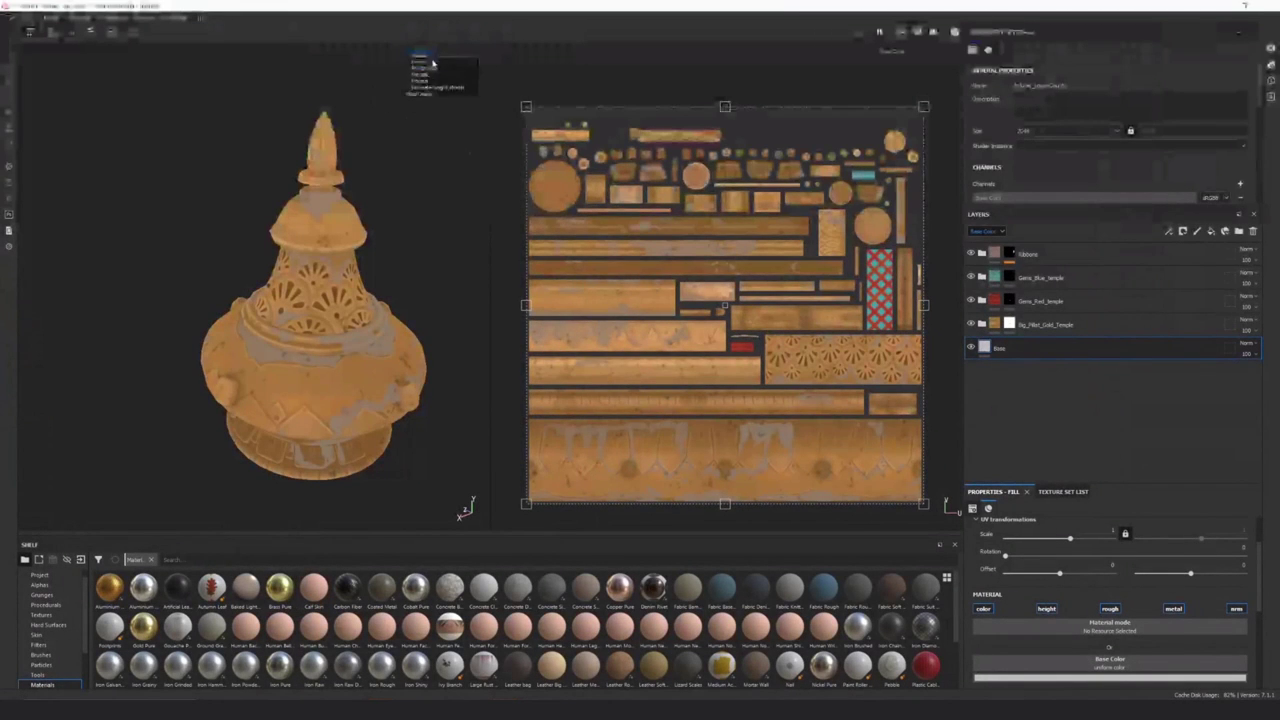
{"action": "left_click", "coordinate": [440, 74]}
{"action": "mouse_move", "coordinate": [275, 361]}
{"action": "left_mouse_down", "text": "alt"}
{"action": "mouse_move", "coordinate": [335, 325]}
{"action": "mouse_move", "coordinate": [213, 404]}
{"action": "mouse_move", "coordinate": [287, 370]}
{"action": "left_mouse_up", "text": "alt"}
{"action": "middle_click_drag", "start_coordinate": [388, 188], "coordinate": [408, 192], "text": "alt"}
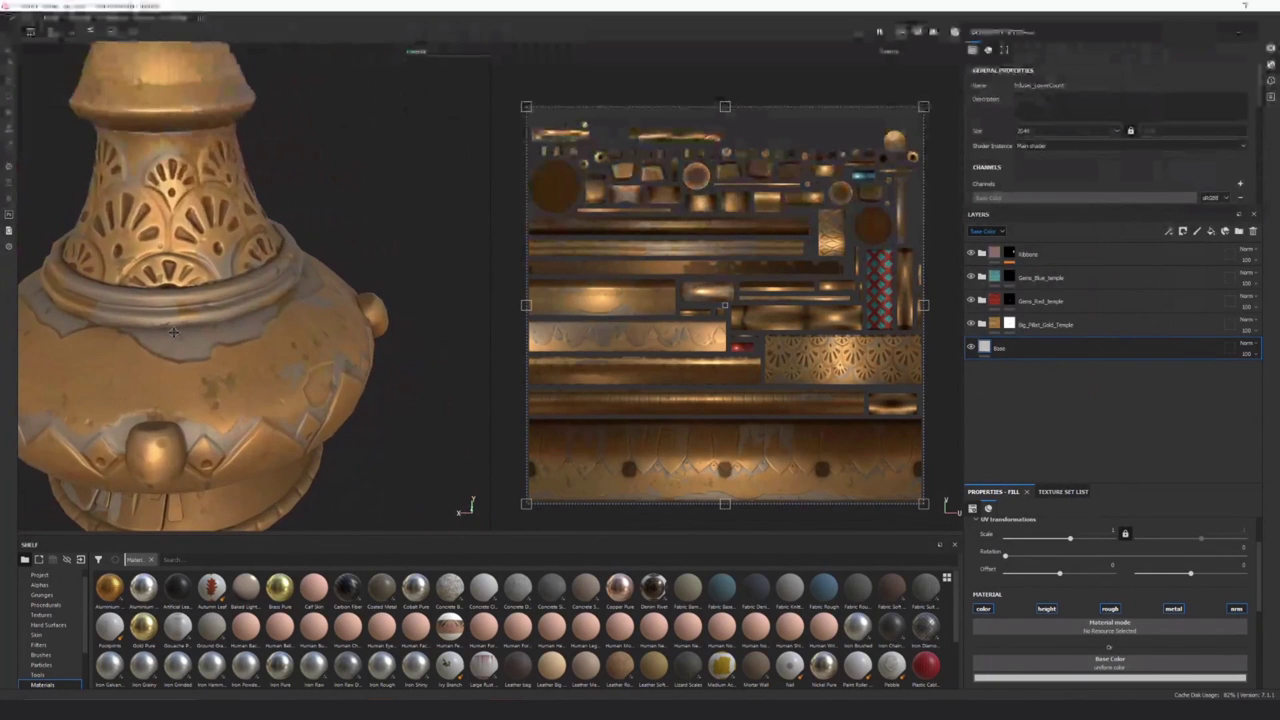
{"action": "left_click", "coordinate": [981, 324]}
Examine the textured infuser's worn gold body, patterned neck and base from several angles
{"action": "left_click_drag", "start_coordinate": [232, 381], "coordinate": [283, 316], "text": "alt"}
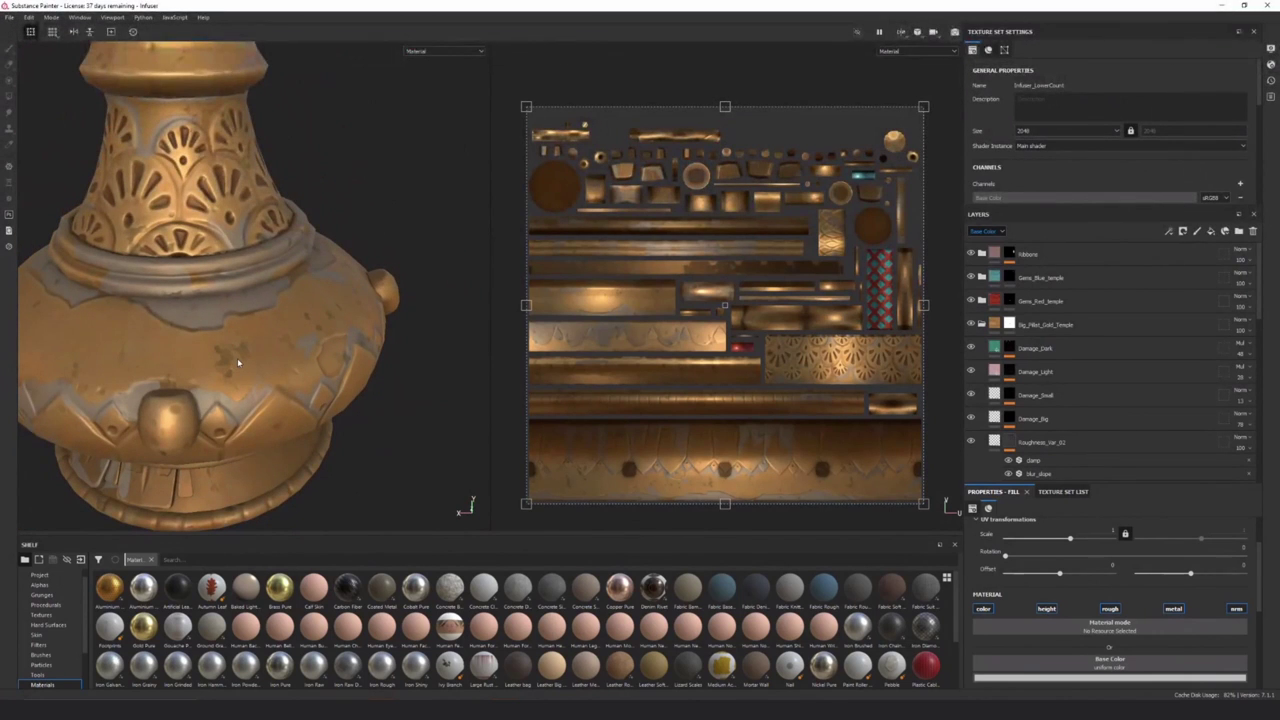
{"action": "left_click_drag", "start_coordinate": [237, 359], "coordinate": [225, 185], "text": "alt"}
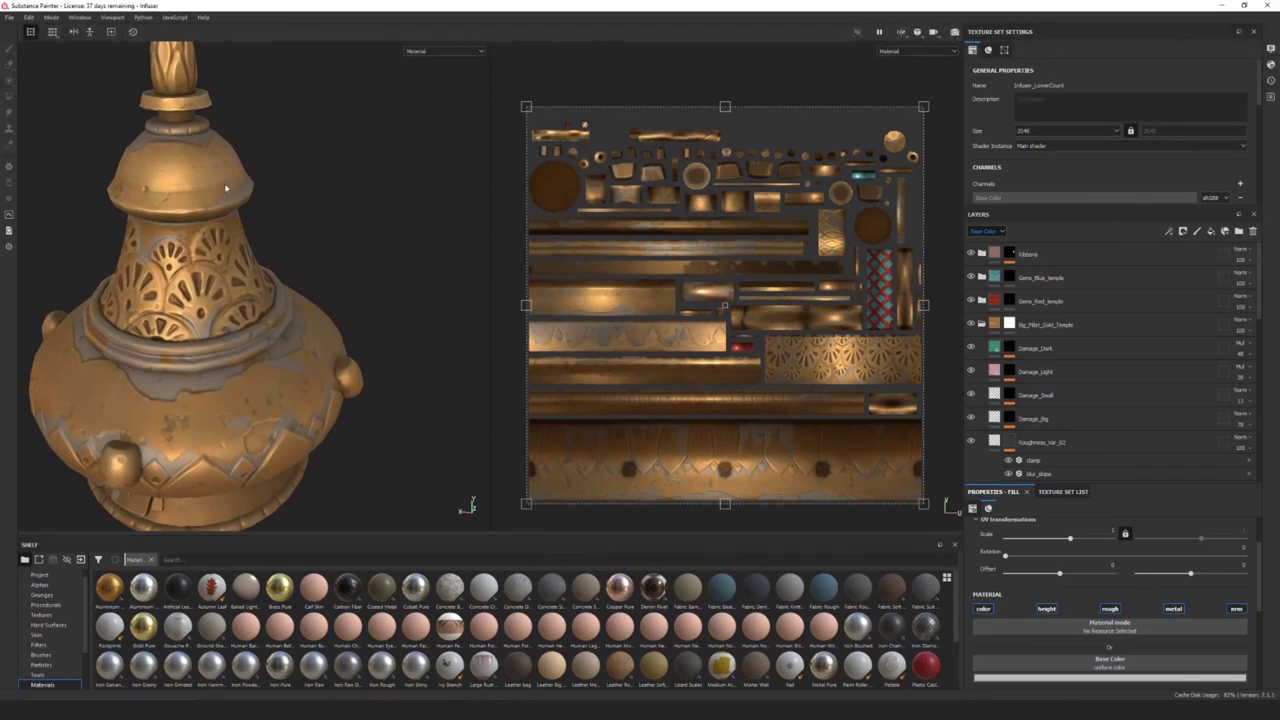
{"action": "left_click_drag", "start_coordinate": [137, 265], "coordinate": [166, 425], "text": "alt"}
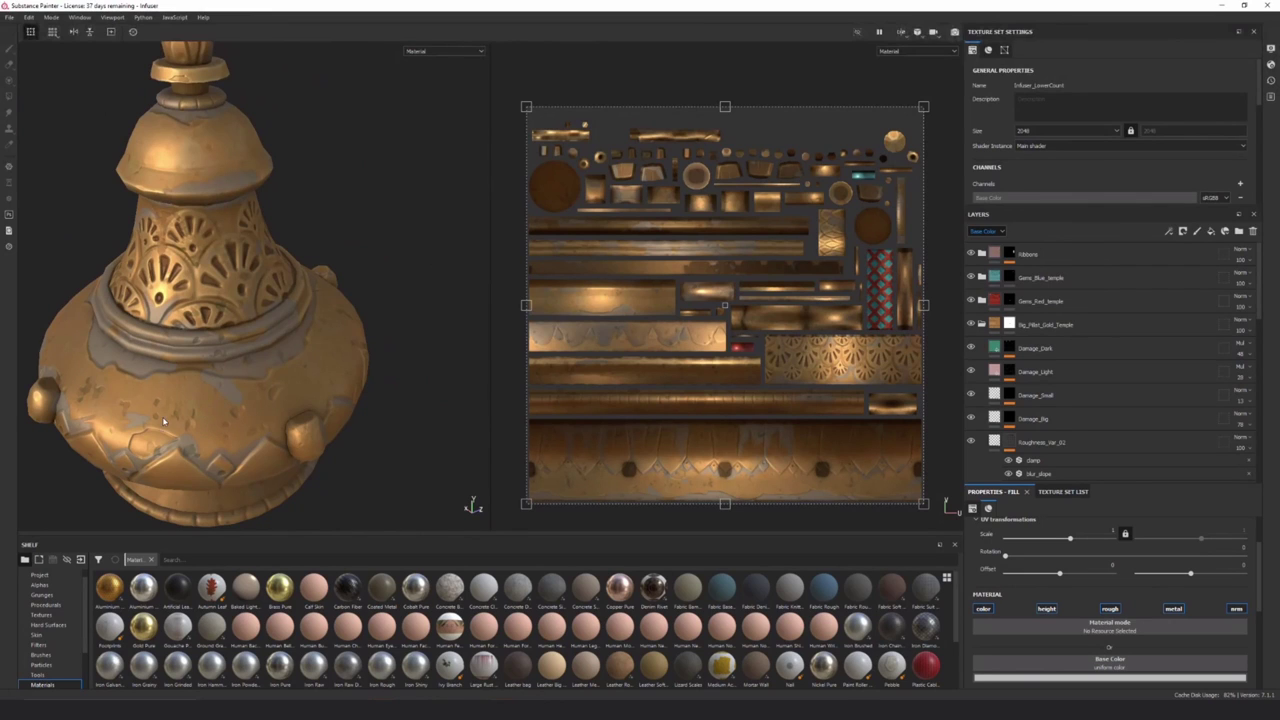
{"action": "scroll", "coordinate": [152, 410], "scroll_direction": "down", "scroll_amount": 1}
{"action": "middle_click_drag", "start_coordinate": [151, 406], "coordinate": [184, 415]}
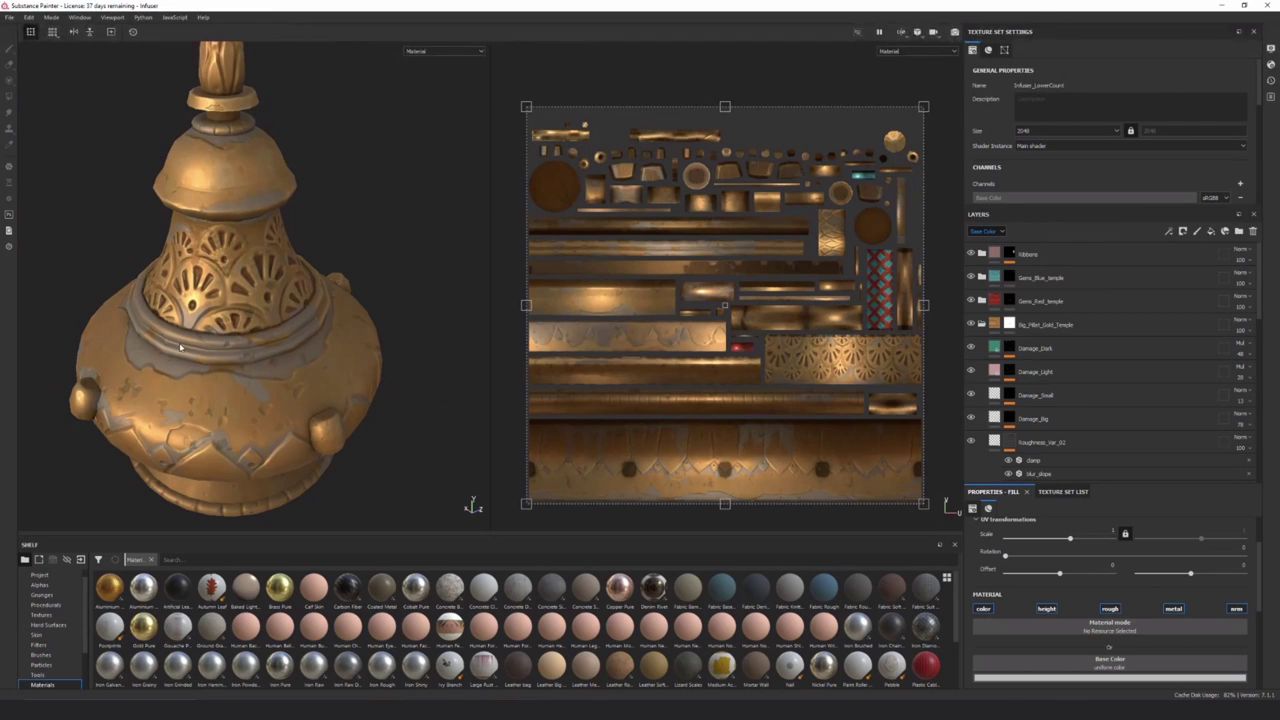
{"action": "scroll", "coordinate": [144, 341], "scroll_direction": "down", "scroll_amount": 2}
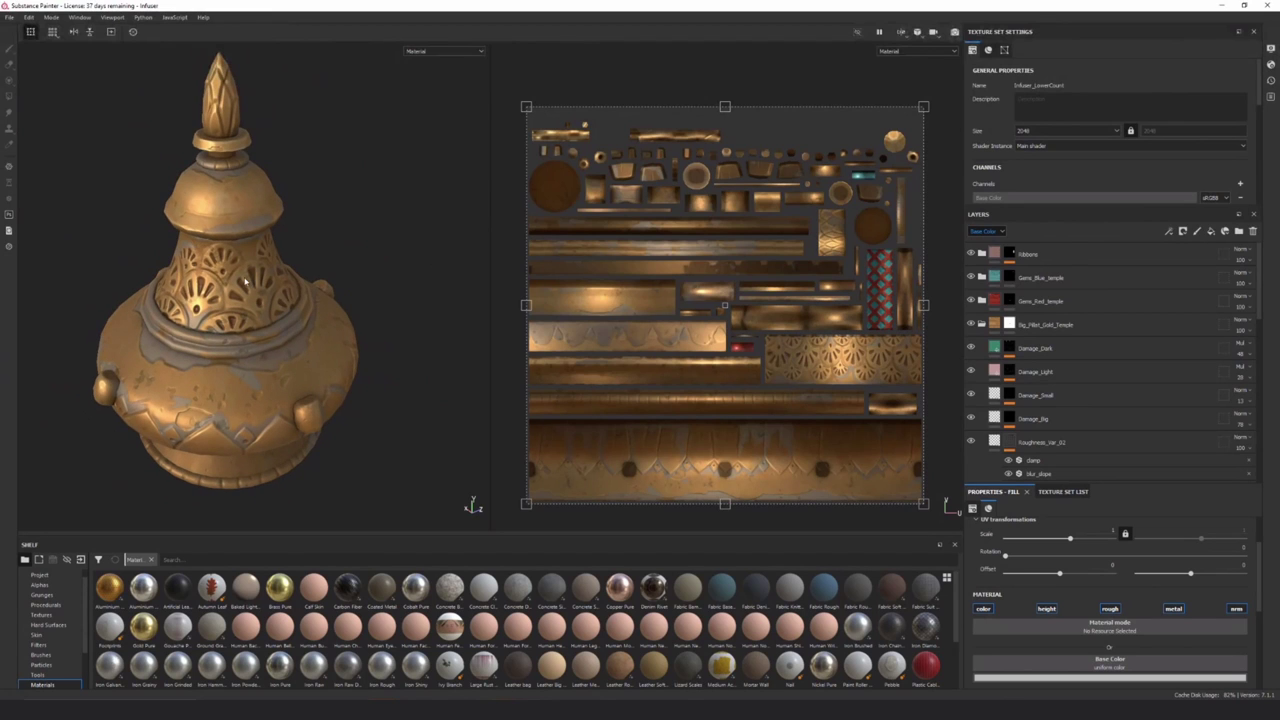
{"action": "left_click_drag", "start_coordinate": [243, 281], "coordinate": [161, 401], "text": "alt"}
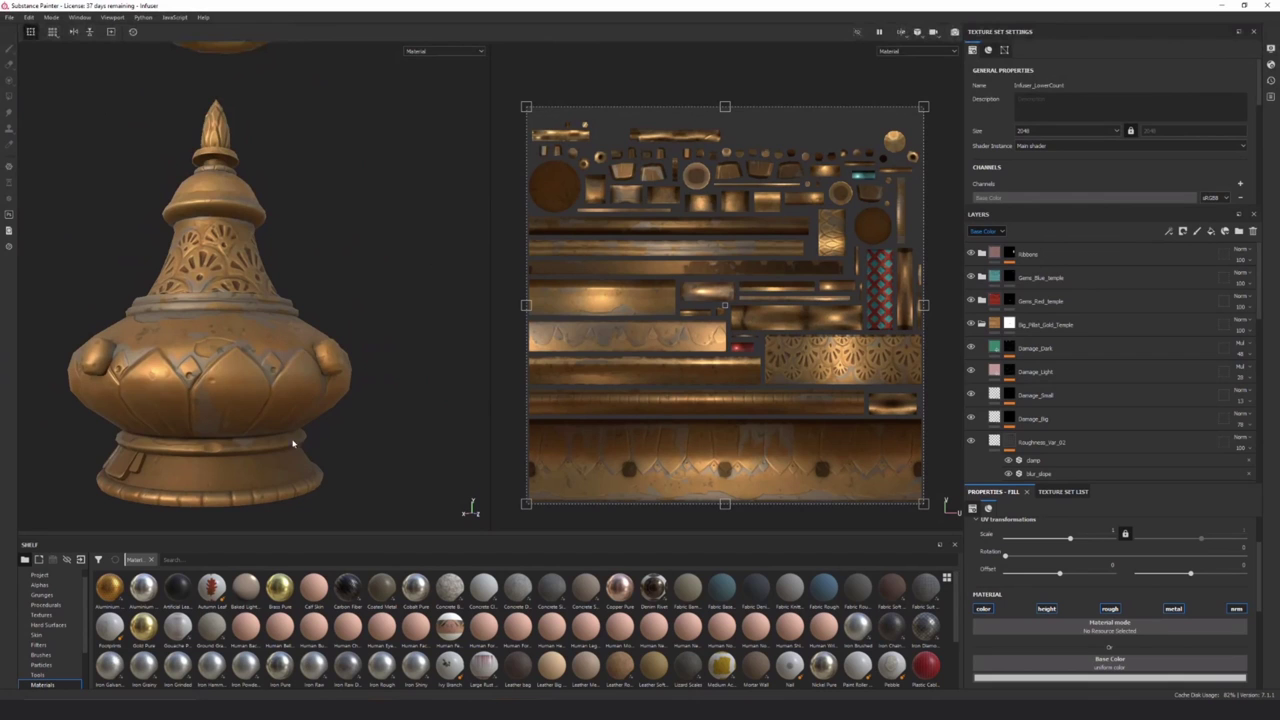
{"action": "left_click_drag", "start_coordinate": [287, 425], "coordinate": [283, 382], "text": "alt"}
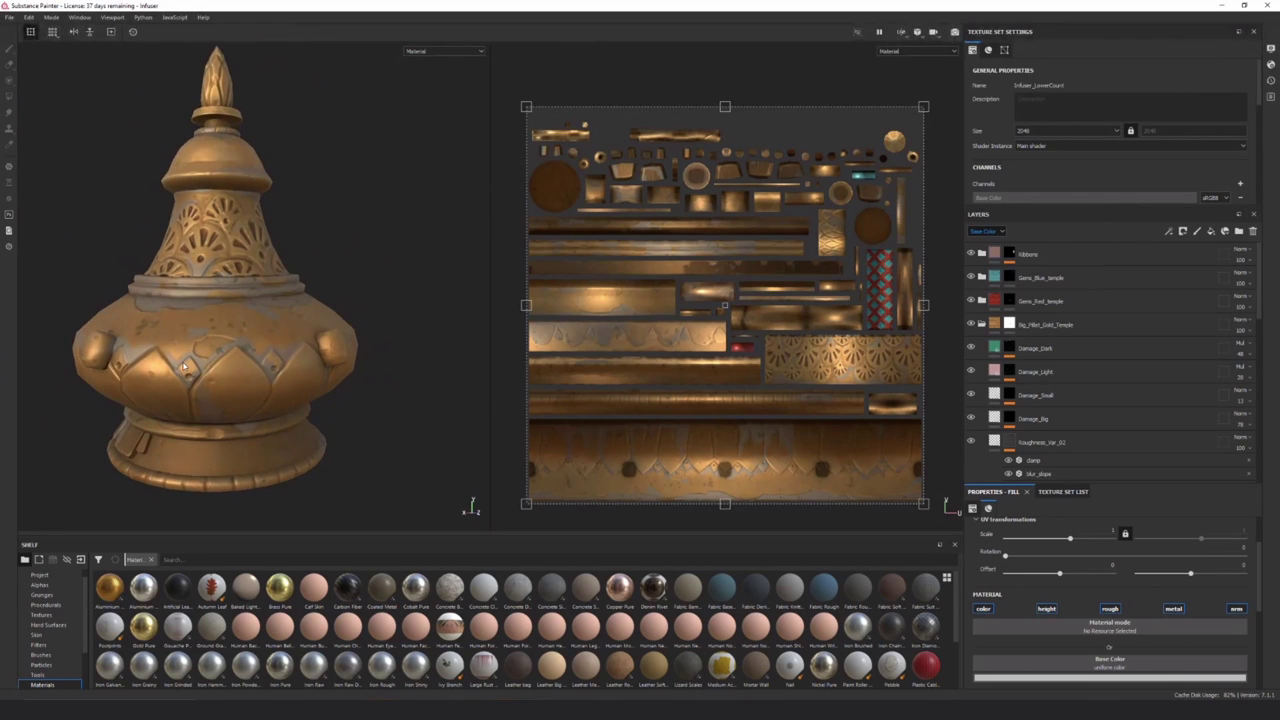
Examine the infuser together with its lid and hanging parts, and inspect the edge damage on the cap and neck up close
{"action": "middle_click_drag", "start_coordinate": [200, 324], "coordinate": [226, 371], "text": "alt"}
{"action": "scroll", "coordinate": [245, 434], "scroll_direction": "up", "scroll_amount": 3}
{"action": "scroll", "coordinate": [240, 425], "scroll_direction": "down", "scroll_amount": 5}
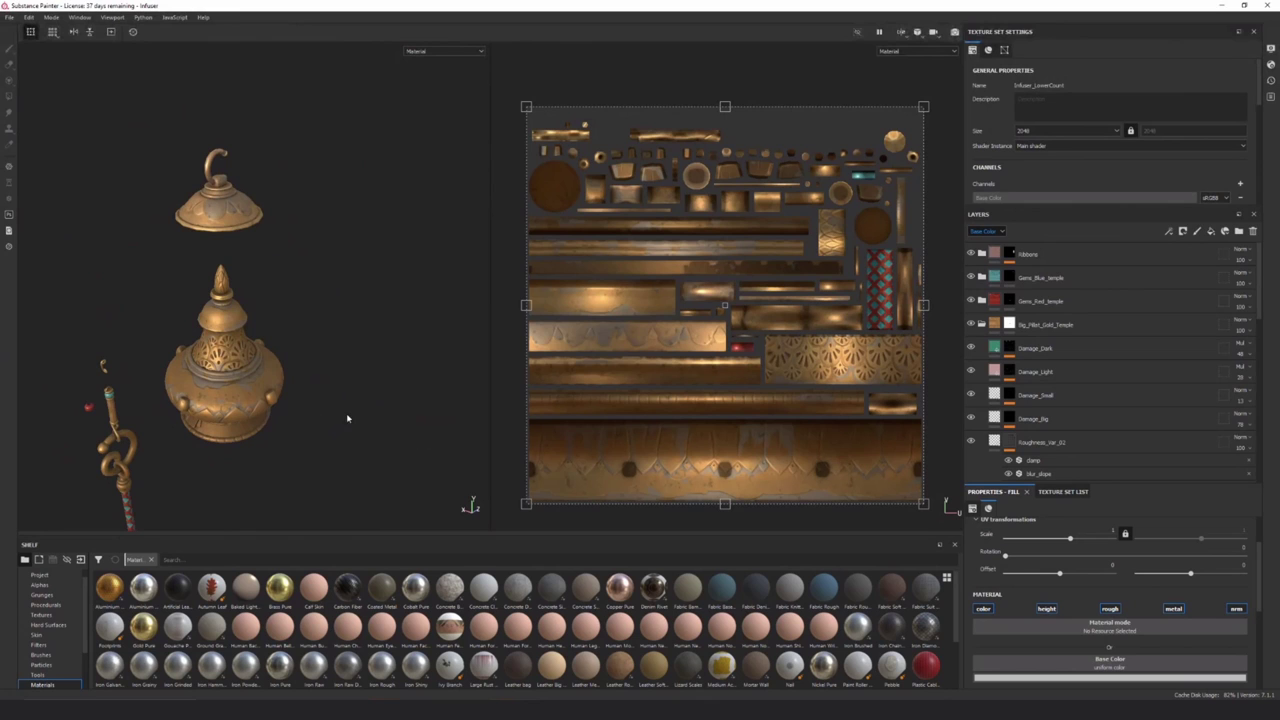
{"action": "left_click_drag", "start_coordinate": [299, 429], "coordinate": [184, 318], "text": "alt"}
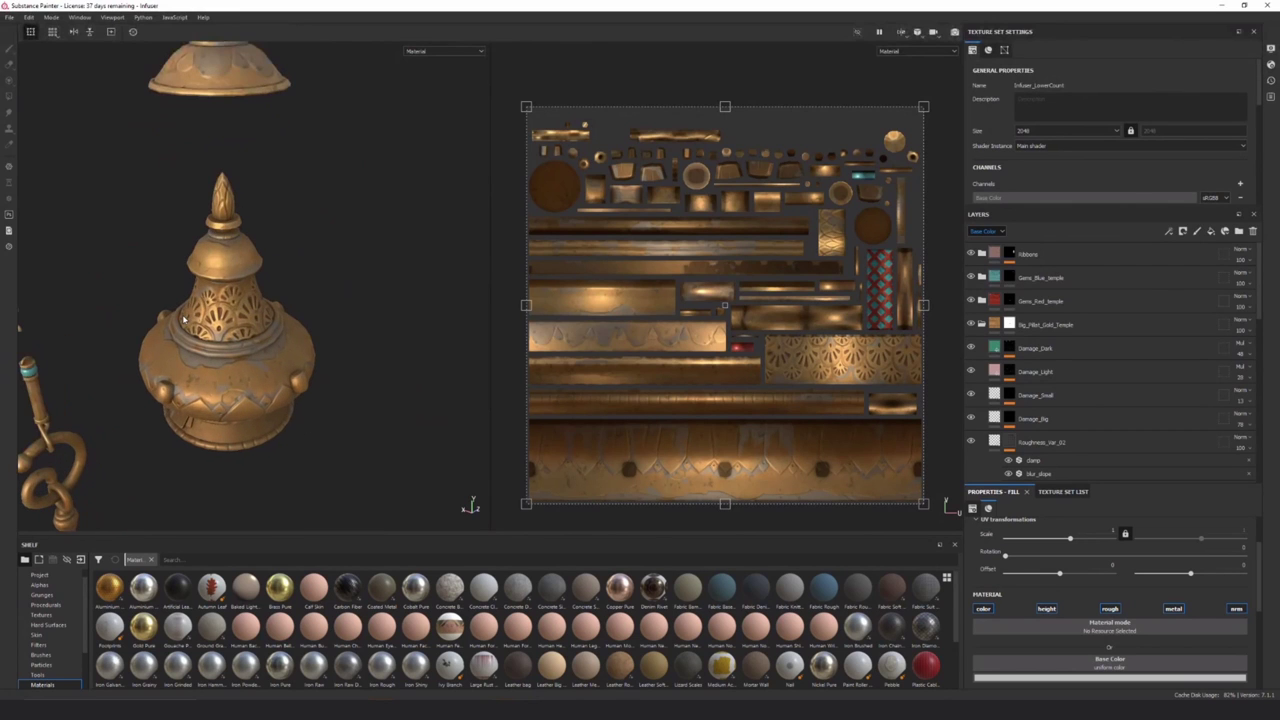
{"action": "scroll", "coordinate": [255, 258], "scroll_direction": "up", "scroll_amount": 8}
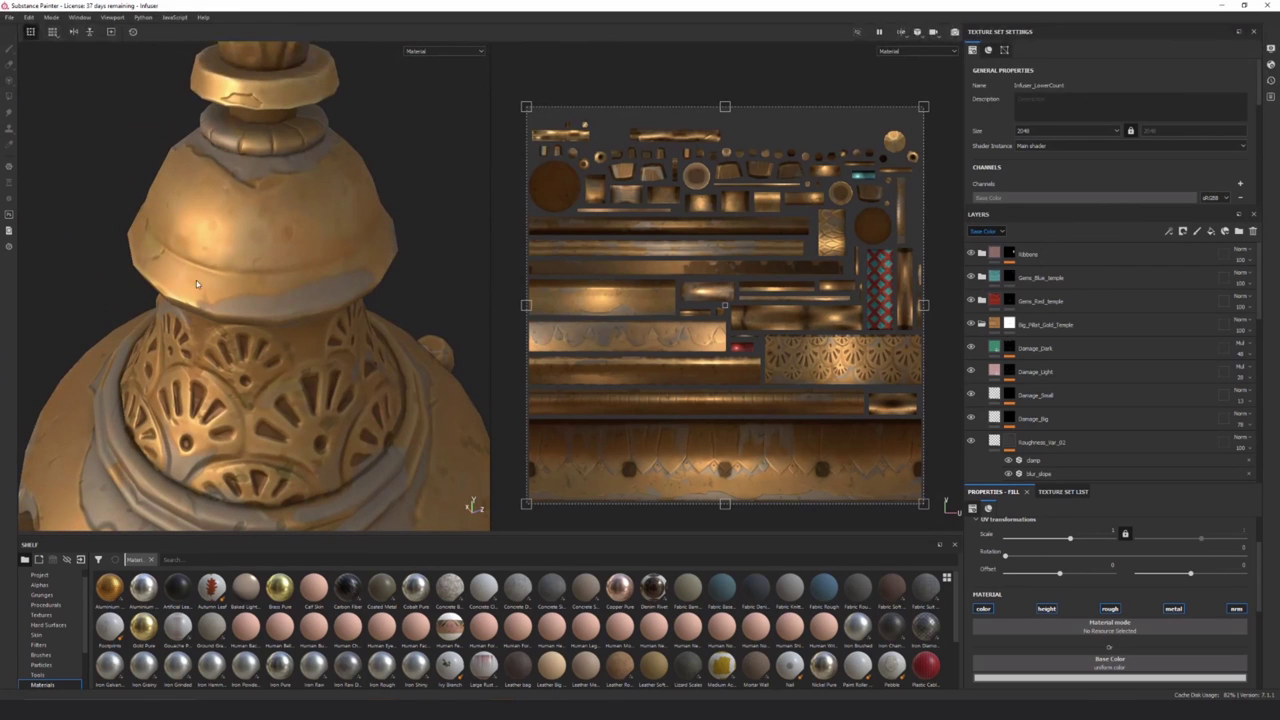
{"action": "middle_click_drag", "start_coordinate": [207, 500], "coordinate": [258, 332], "text": "alt"}
{"action": "scroll", "coordinate": [248, 466], "scroll_direction": "down", "scroll_amount": 8}
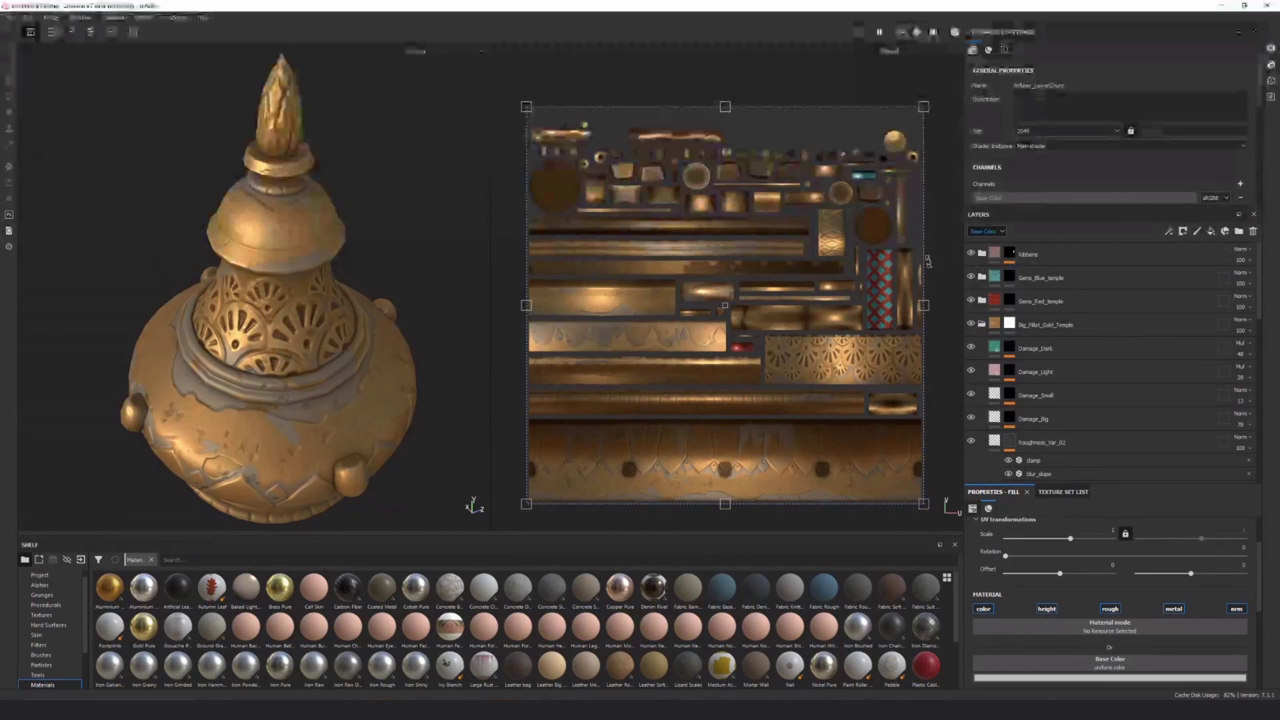
{"action": "scroll", "coordinate": [1012, 360], "scroll_direction": "down", "scroll_amount": 1}
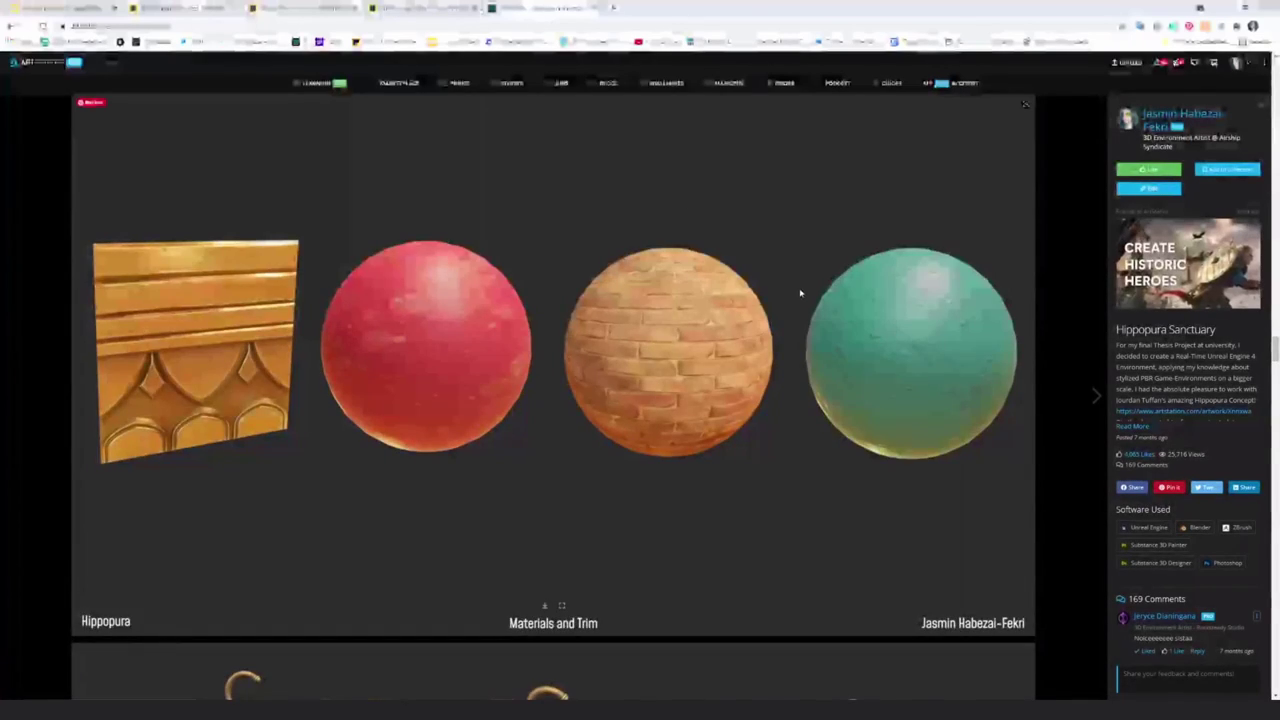
Switch to the Hippopura Sanctuary page on ArtStation and review its material, arch and environment renders
{"action": "scroll", "coordinate": [803, 400], "scroll_direction": "up", "scroll_amount": 10}
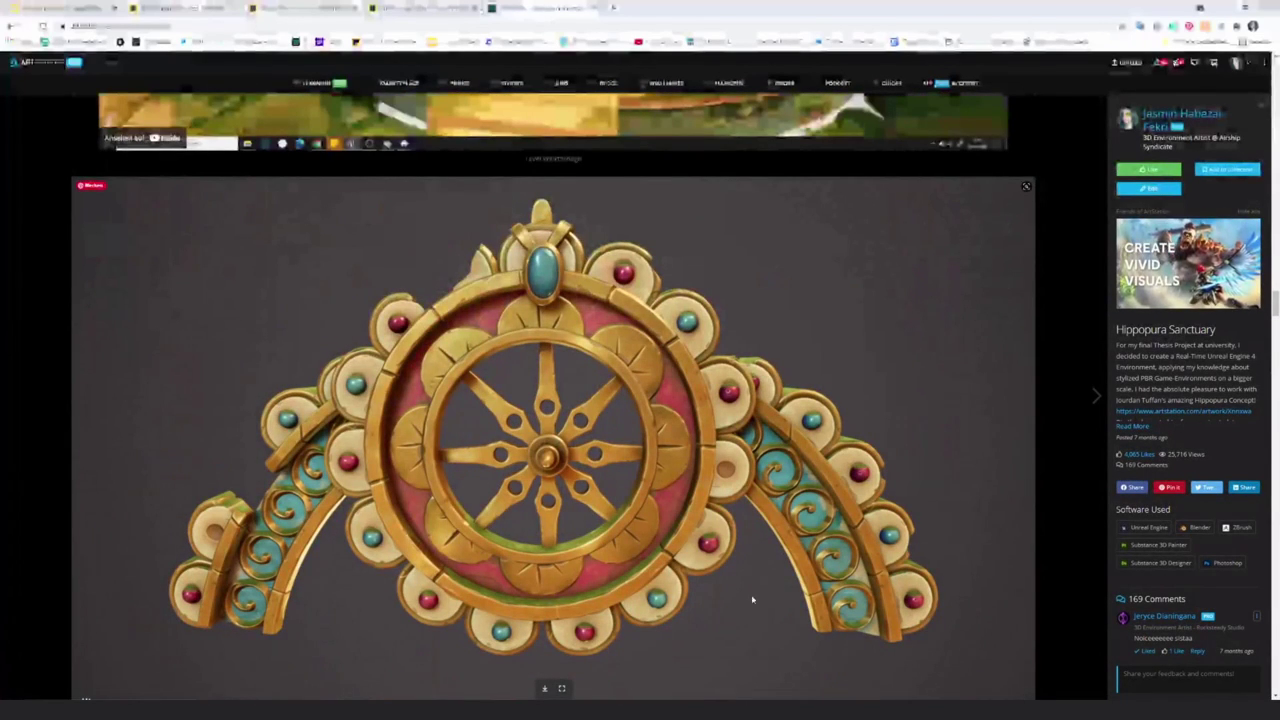
{"action": "scroll", "coordinate": [752, 600], "scroll_direction": "down", "scroll_amount": 5}
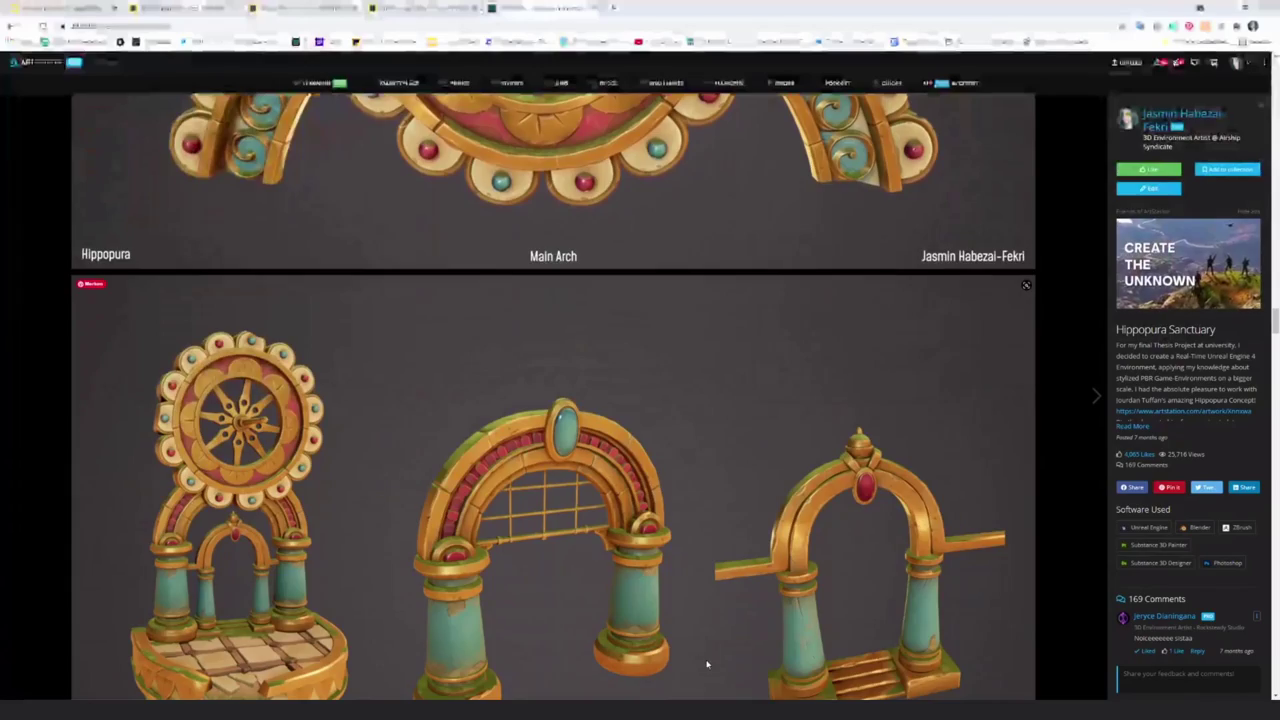
{"action": "scroll", "coordinate": [706, 666], "scroll_direction": "up", "scroll_amount": 15}
{"action": "scroll", "coordinate": [639, 560], "scroll_direction": "up", "scroll_amount": 15}
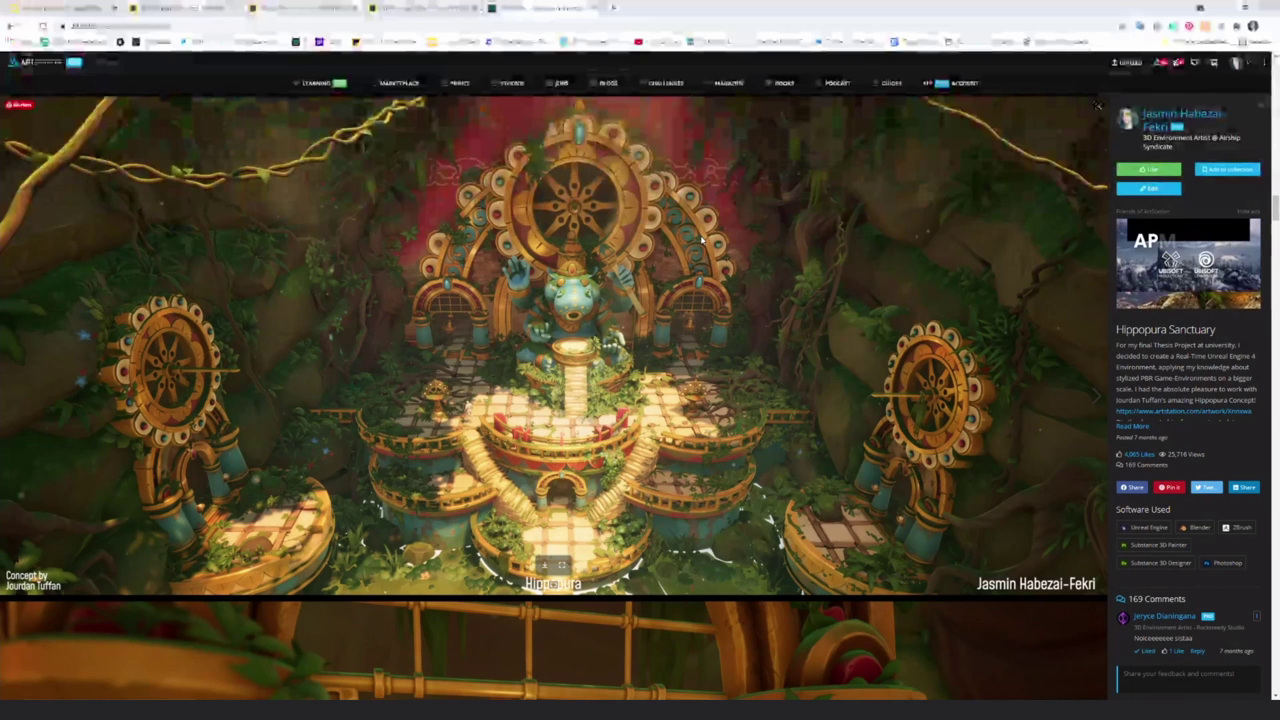
{"action": "scroll", "coordinate": [703, 240], "scroll_direction": "up", "scroll_amount": 2}
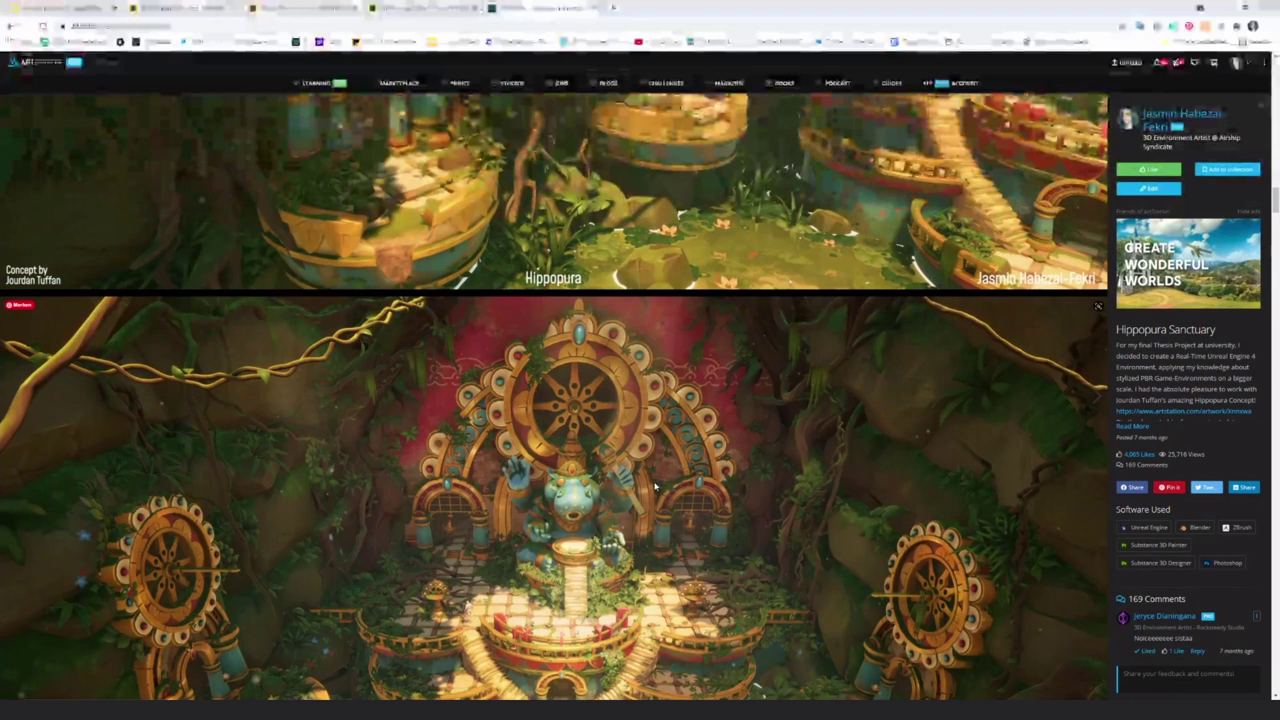
{"action": "scroll", "coordinate": [654, 475], "scroll_direction": "up", "scroll_amount": 3}
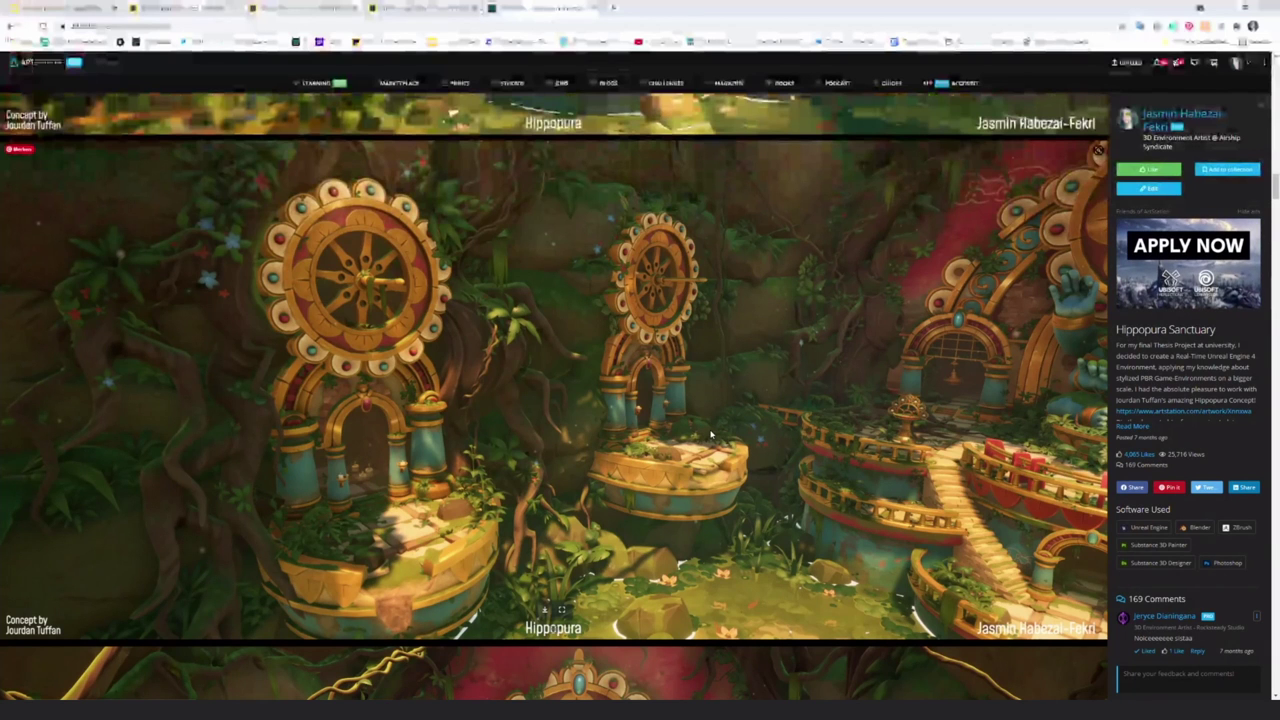
{"action": "scroll", "coordinate": [871, 449], "scroll_direction": "up", "scroll_amount": 4}
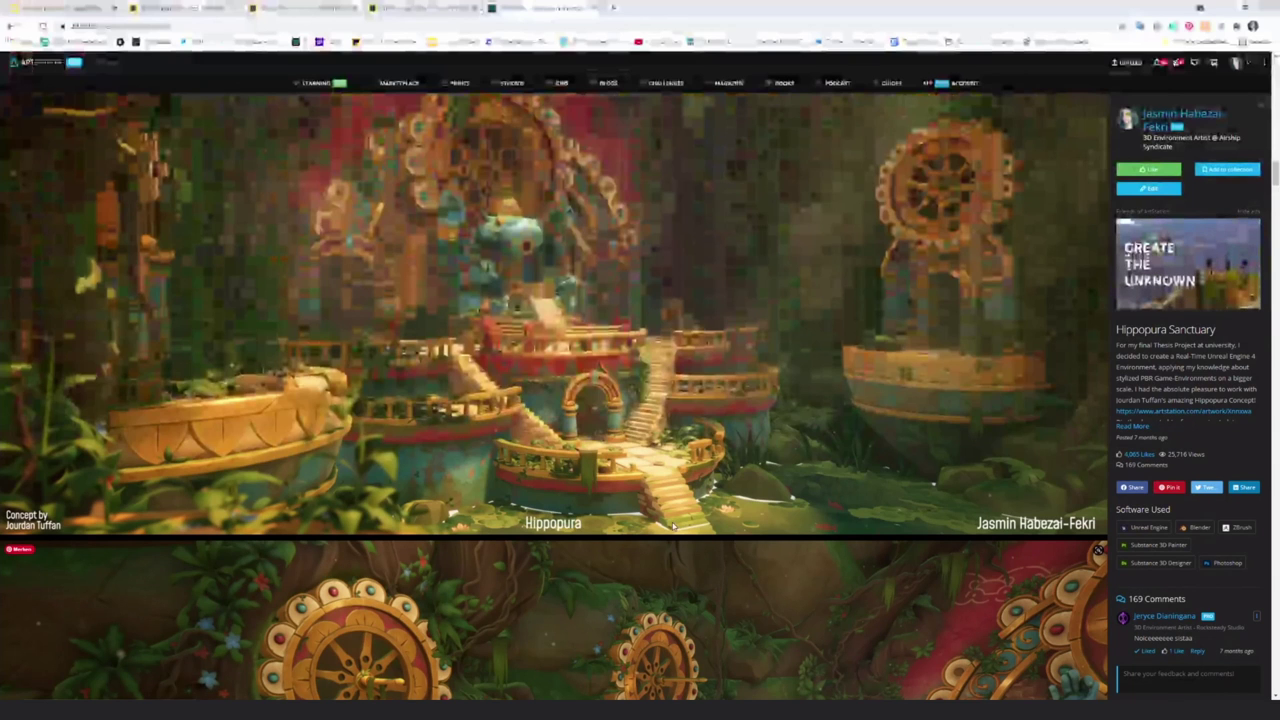
Switch to the Miro environment board and examine the pink house's modular parts and its labelled material references
{"action": "left_click", "coordinate": [424, 9]}
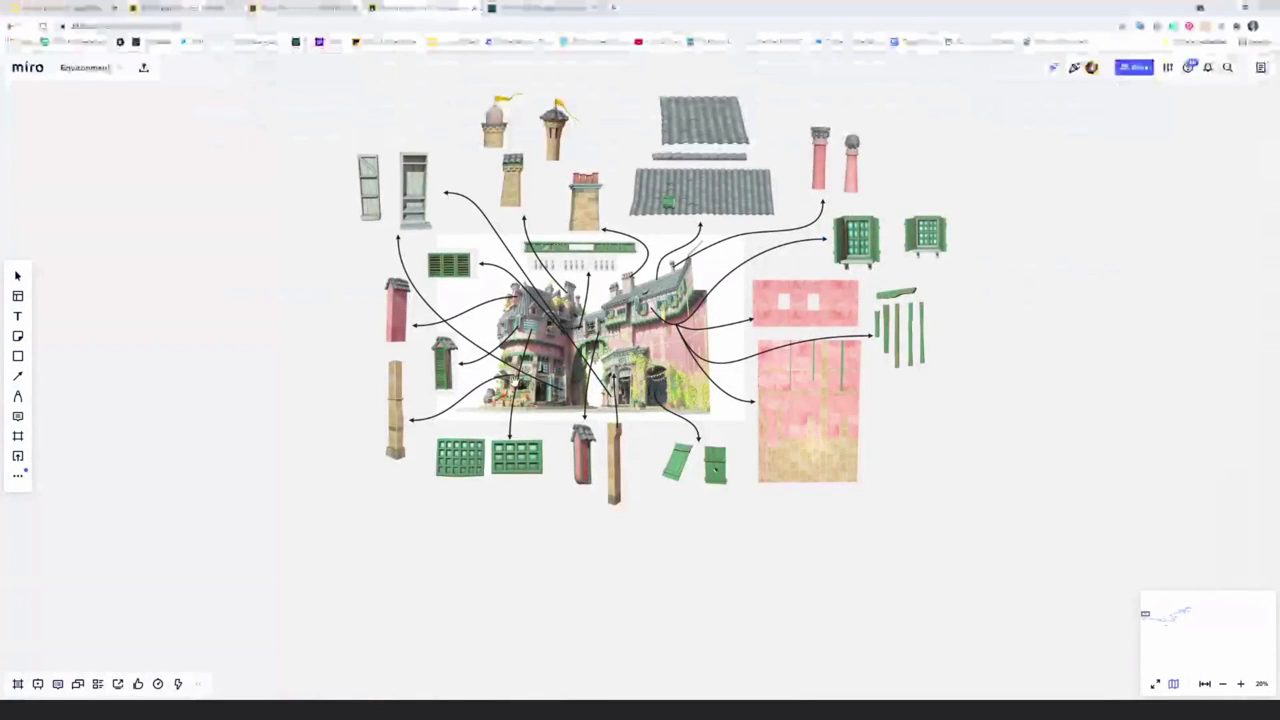
{"action": "scroll", "coordinate": [450, 412], "scroll_direction": "down", "scroll_amount": 3}
{"action": "left_click_drag", "start_coordinate": [592, 640], "coordinate": [817, 303]}
{"action": "left_click_drag", "start_coordinate": [707, 557], "coordinate": [747, 281]}
{"action": "scroll", "coordinate": [746, 281], "scroll_direction": "up", "scroll_amount": 10, "text": "ctrl"}
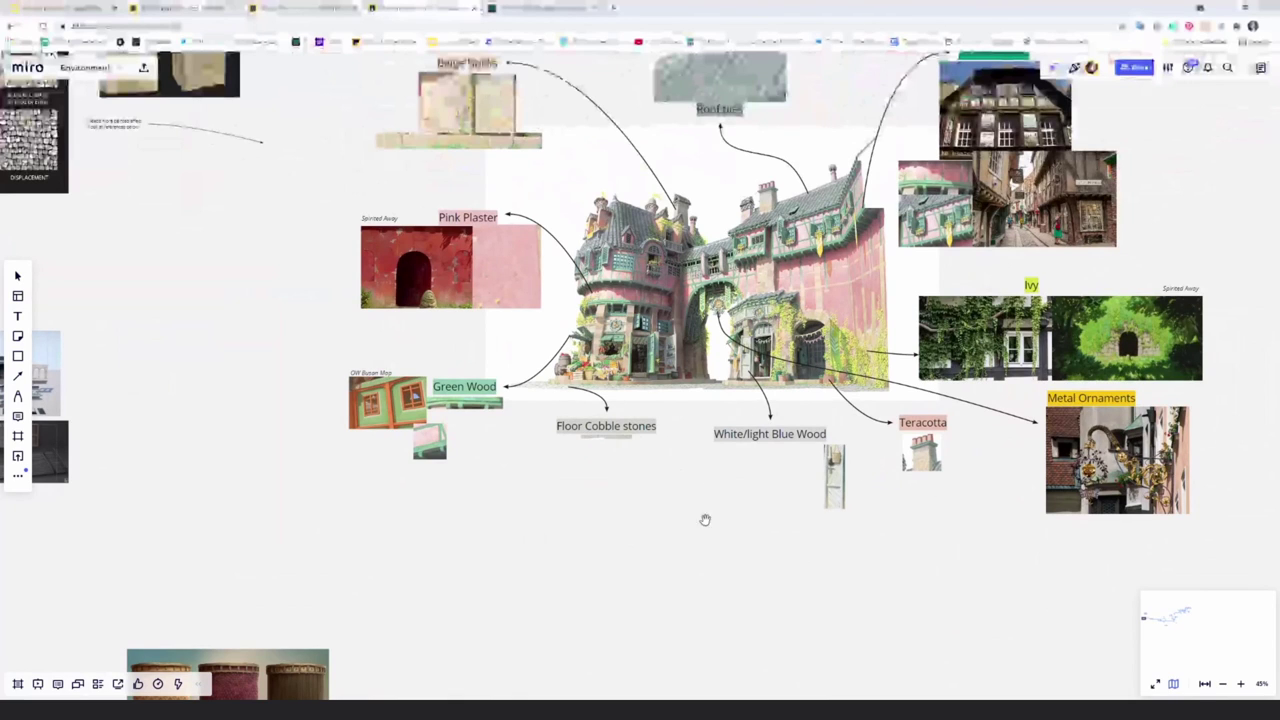
{"action": "left_click_drag", "start_coordinate": [700, 481], "coordinate": [659, 545]}
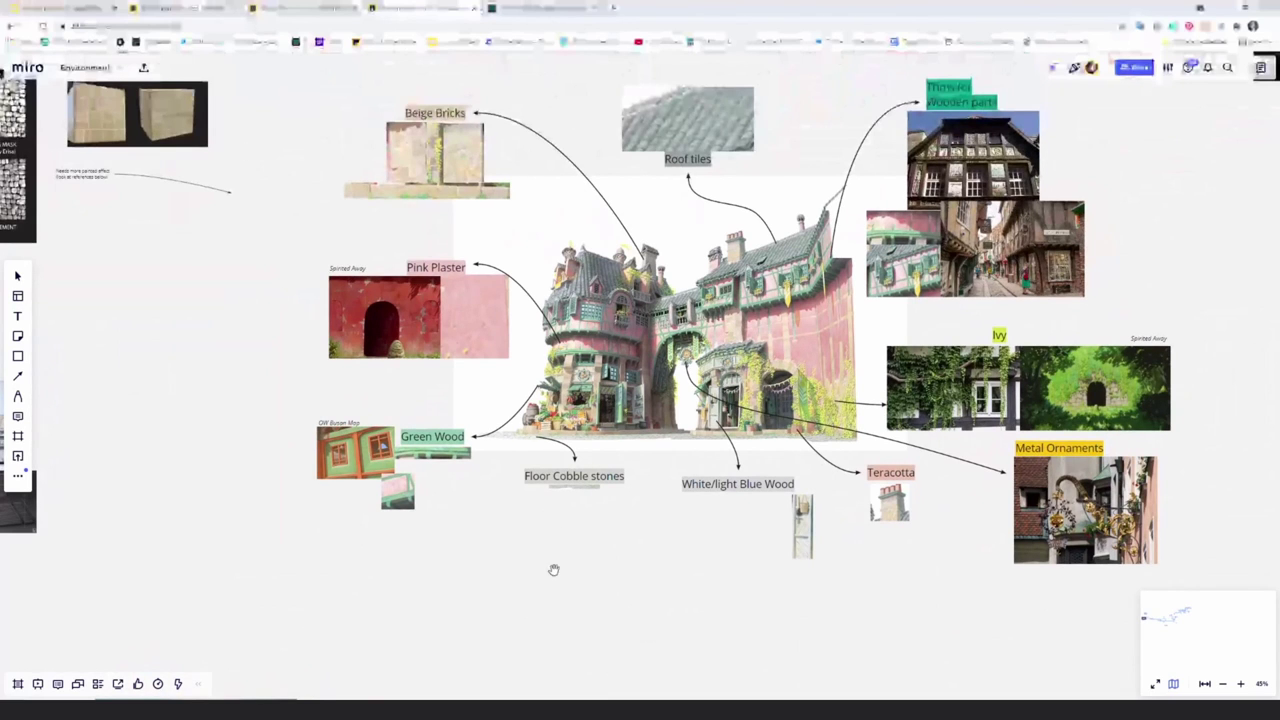
{"action": "scroll", "coordinate": [550, 570], "scroll_direction": "down", "scroll_amount": 3}
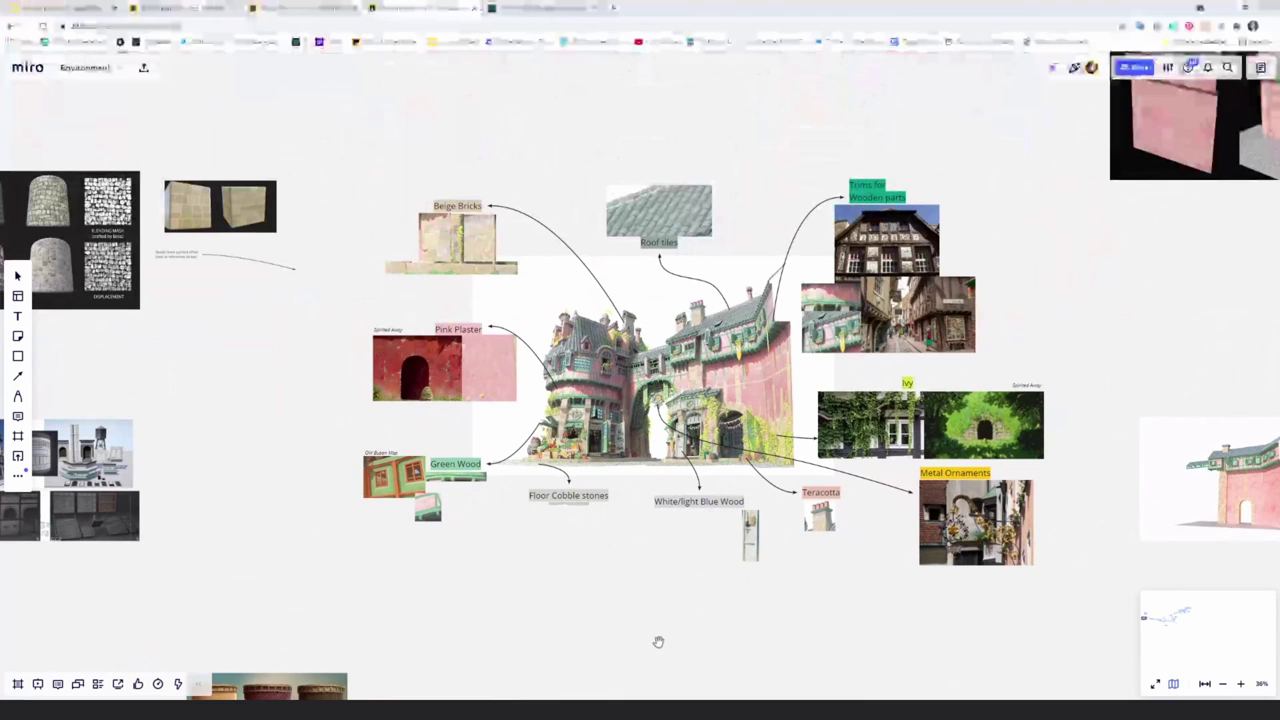
{"action": "scroll", "coordinate": [620, 569], "scroll_direction": "up", "scroll_amount": 1}
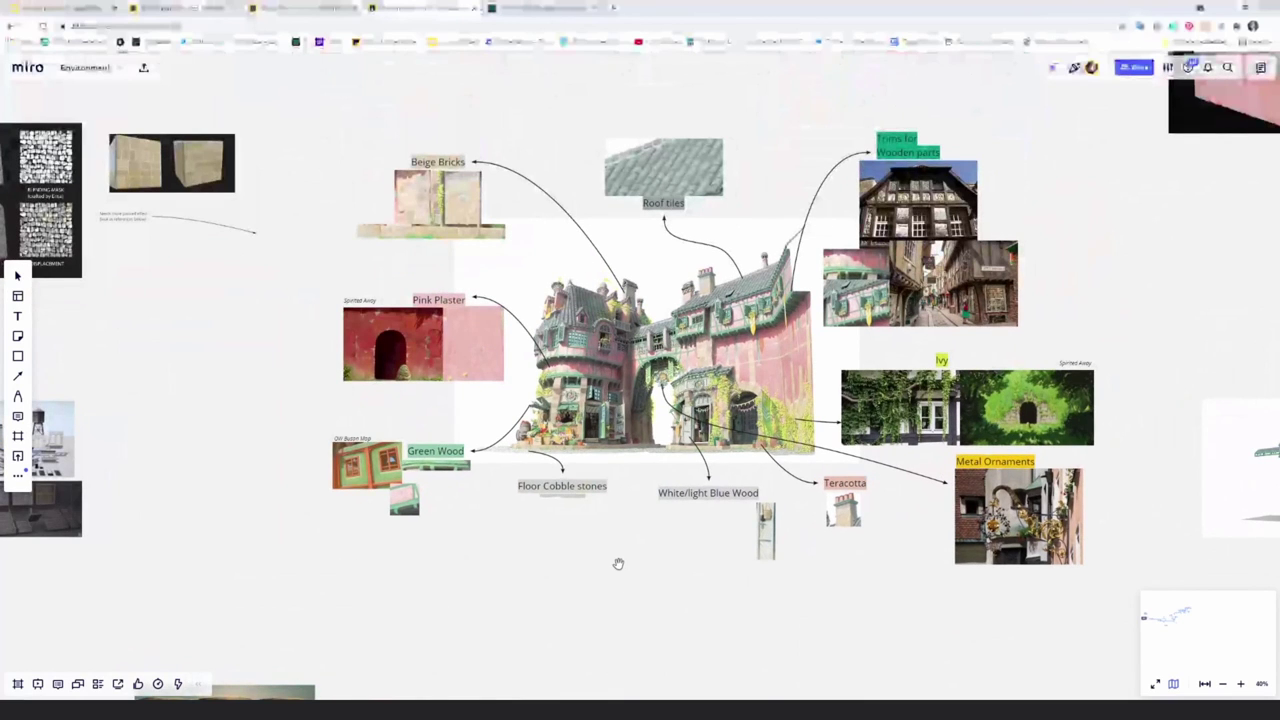
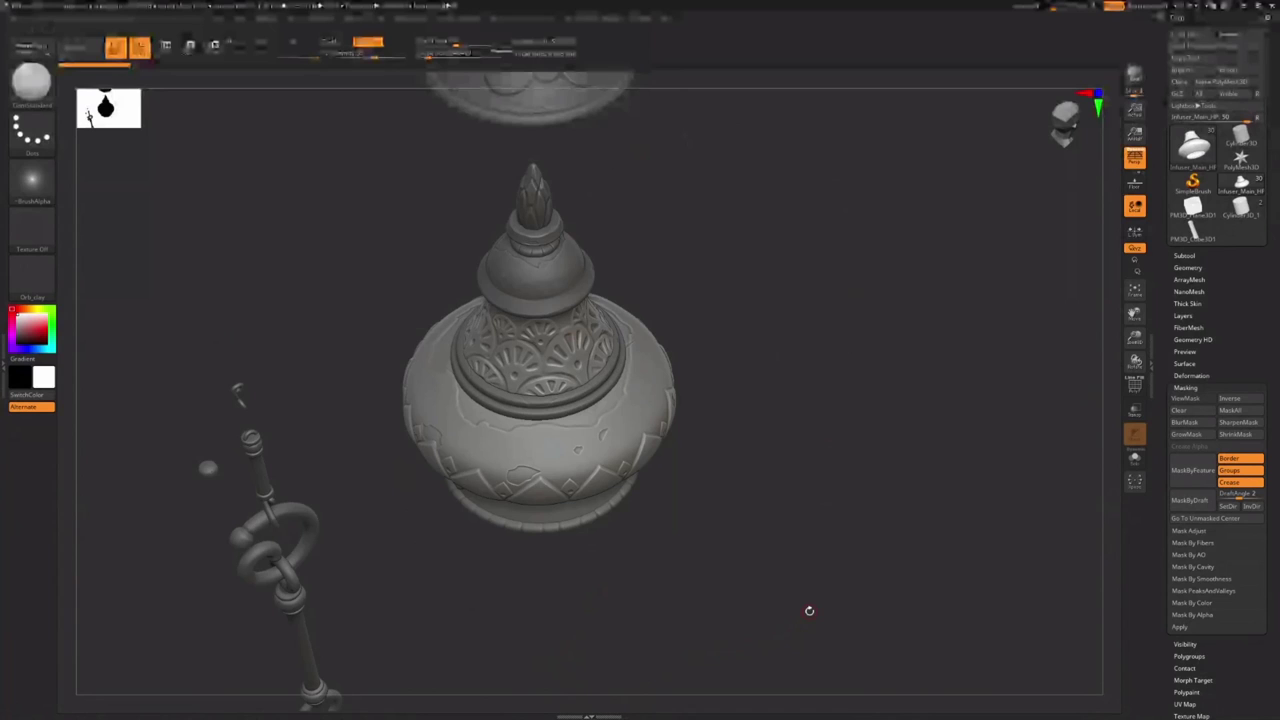
Switch to ZBrush, view the whole infuser set, then make the wooden plank the active tool and examine its cracked front
{"action": "right_click_drag", "start_coordinate": [830, 395], "coordinate": [755, 378], "text": "ctrl"}
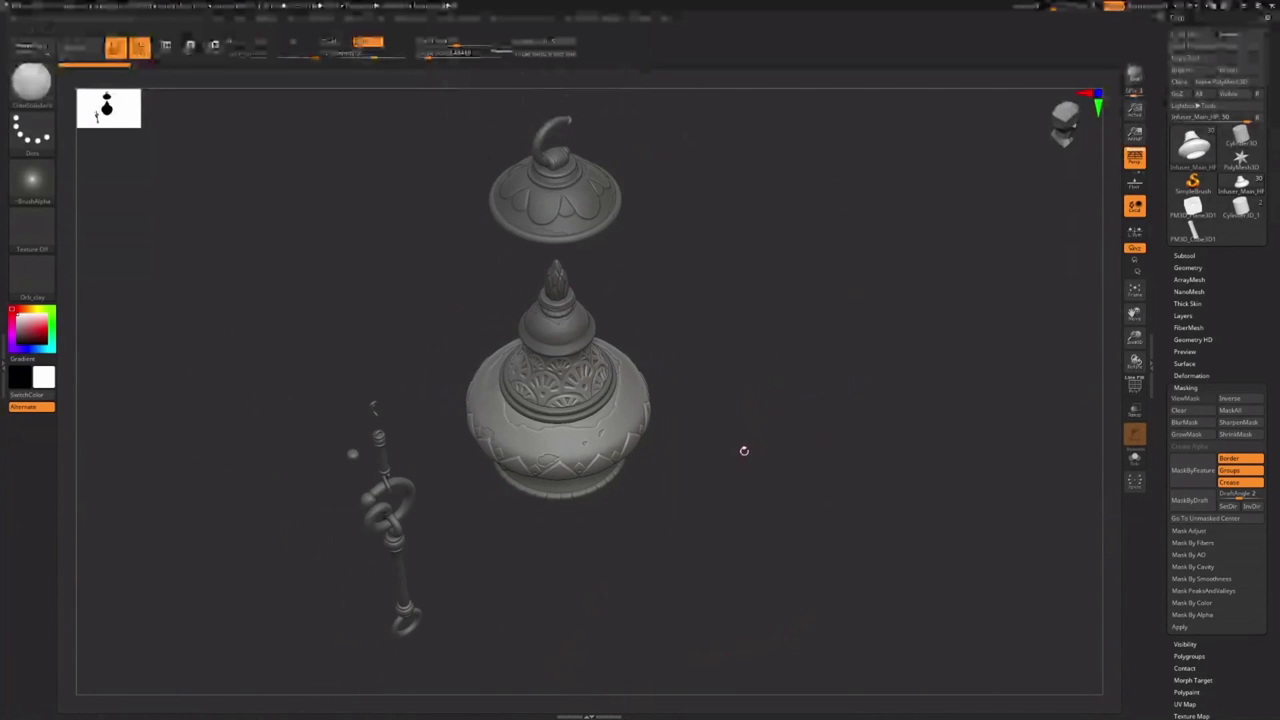
{"action": "right_click_drag", "start_coordinate": [744, 451], "coordinate": [728, 420], "text": "shift"}
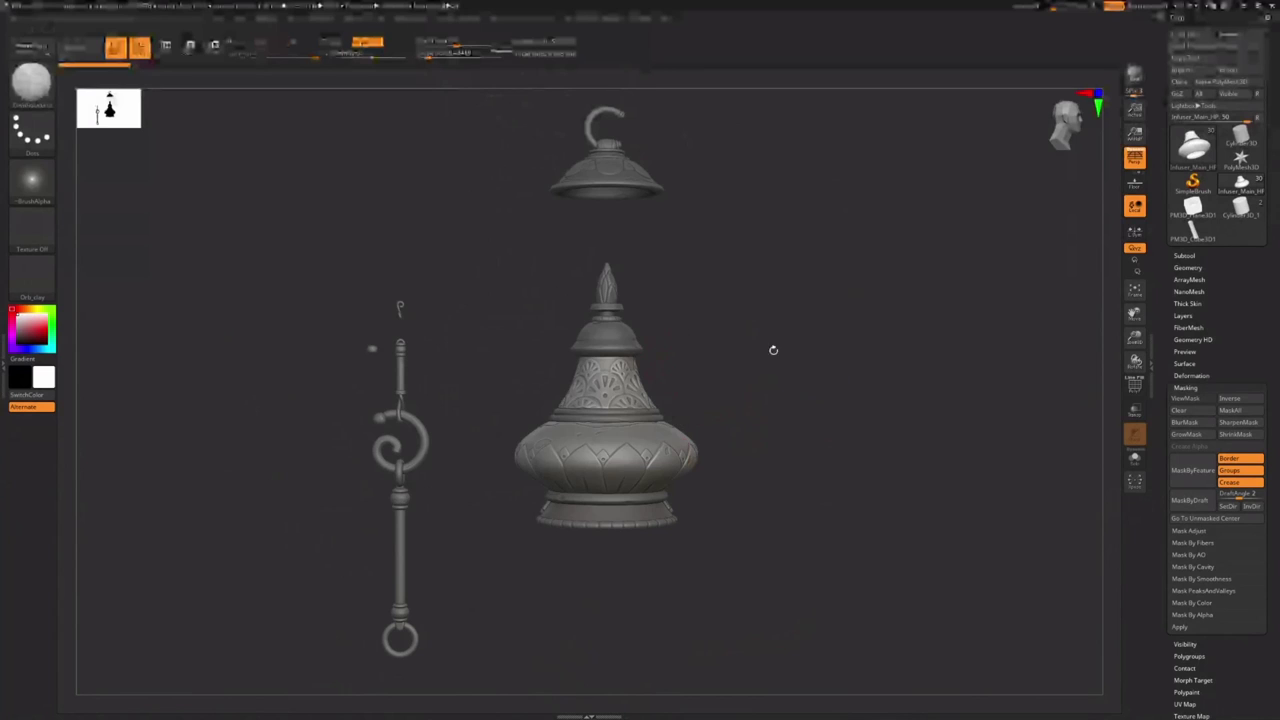
{"action": "left_click", "coordinate": [1193, 232]}
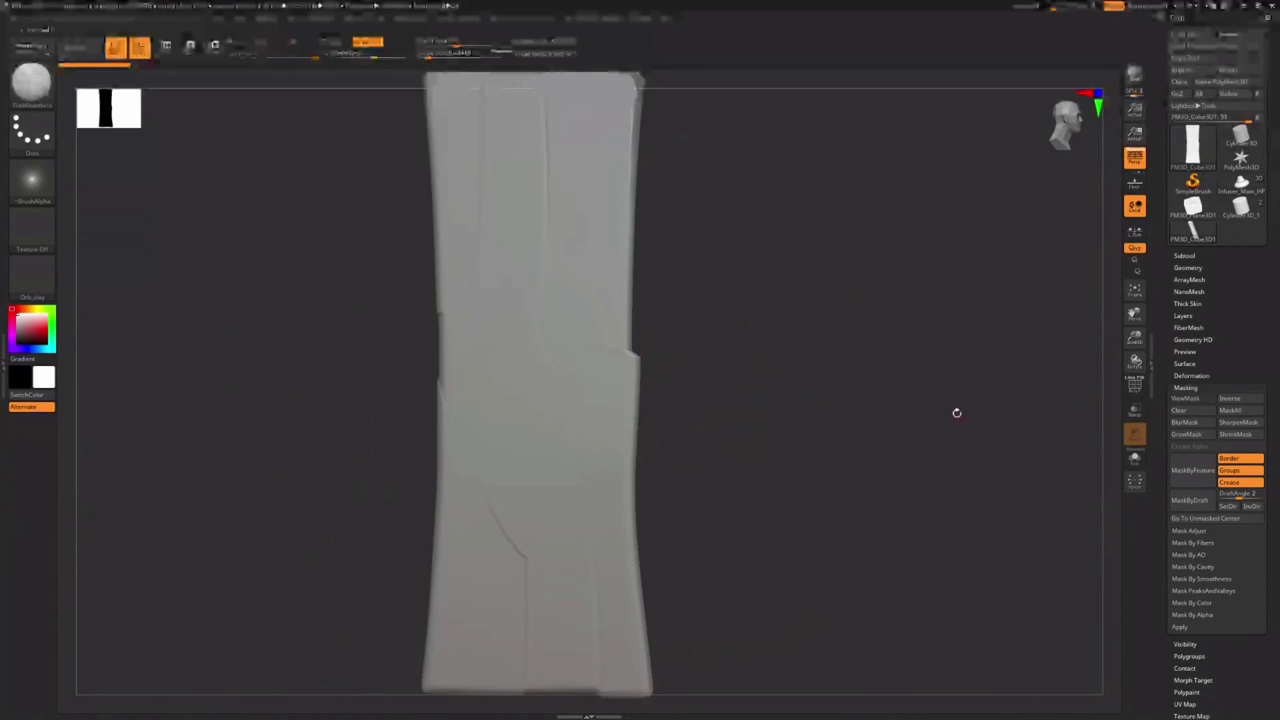
{"action": "right_click_drag", "start_coordinate": [866, 396], "coordinate": [685, 459], "text": "ctrl"}
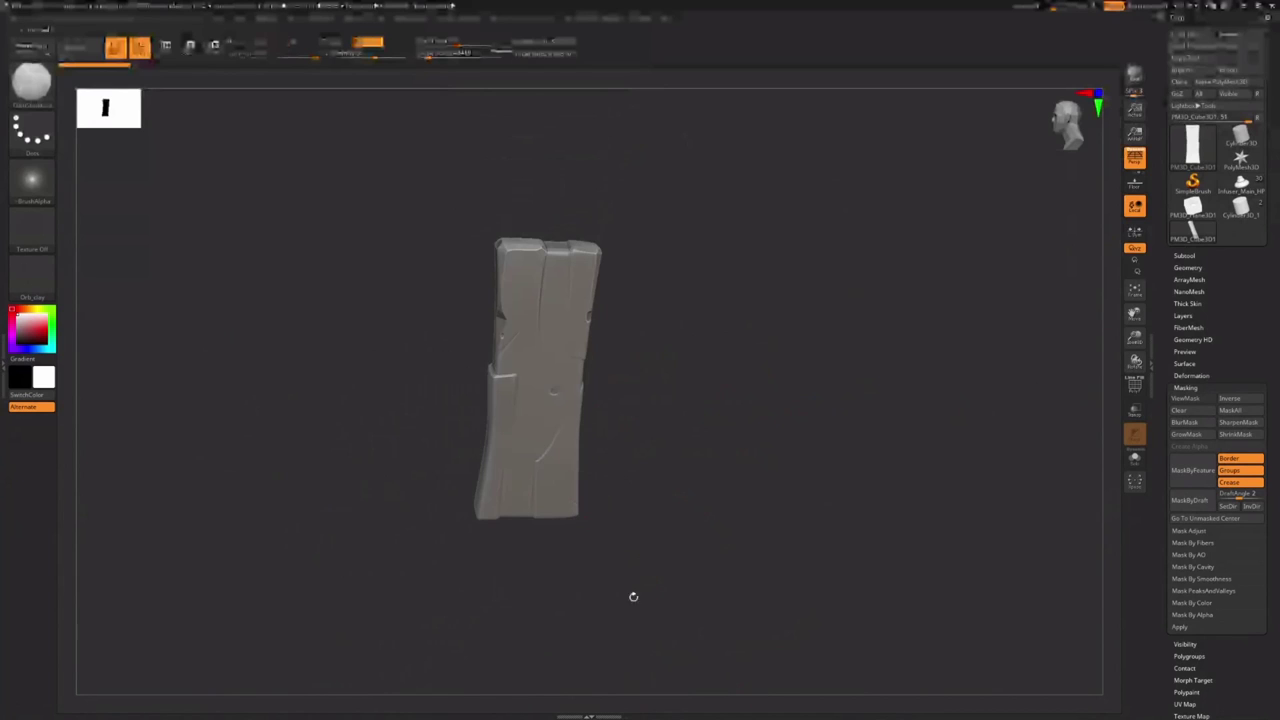
{"action": "left_click_drag", "start_coordinate": [620, 577], "coordinate": [583, 507]}
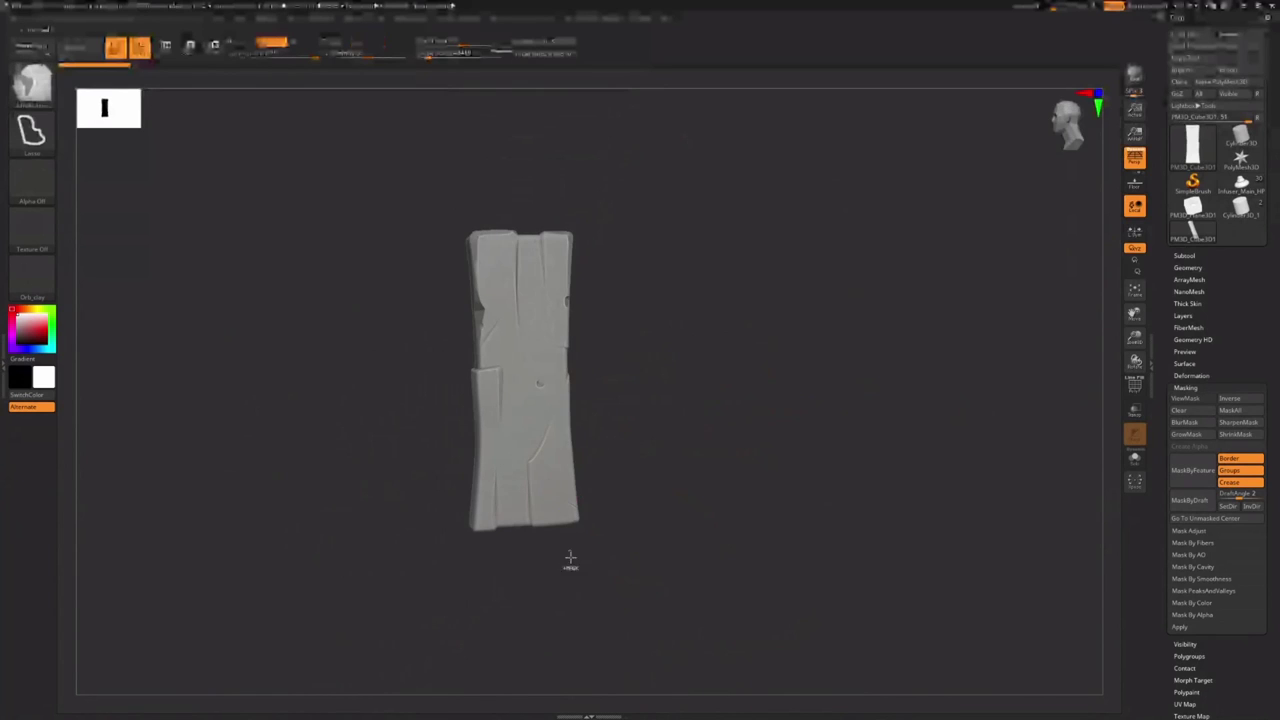
{"action": "mouse_move", "coordinate": [571, 557]}
{"action": "left_mouse_down", "text": "ctrl"}
{"action": "mouse_move", "coordinate": [583, 400]}
{"action": "mouse_move", "coordinate": [643, 509]}
{"action": "left_mouse_up", "text": "ctrl"}
{"action": "left_click_drag", "start_coordinate": [583, 449], "coordinate": [573, 434], "text": "ctrl"}
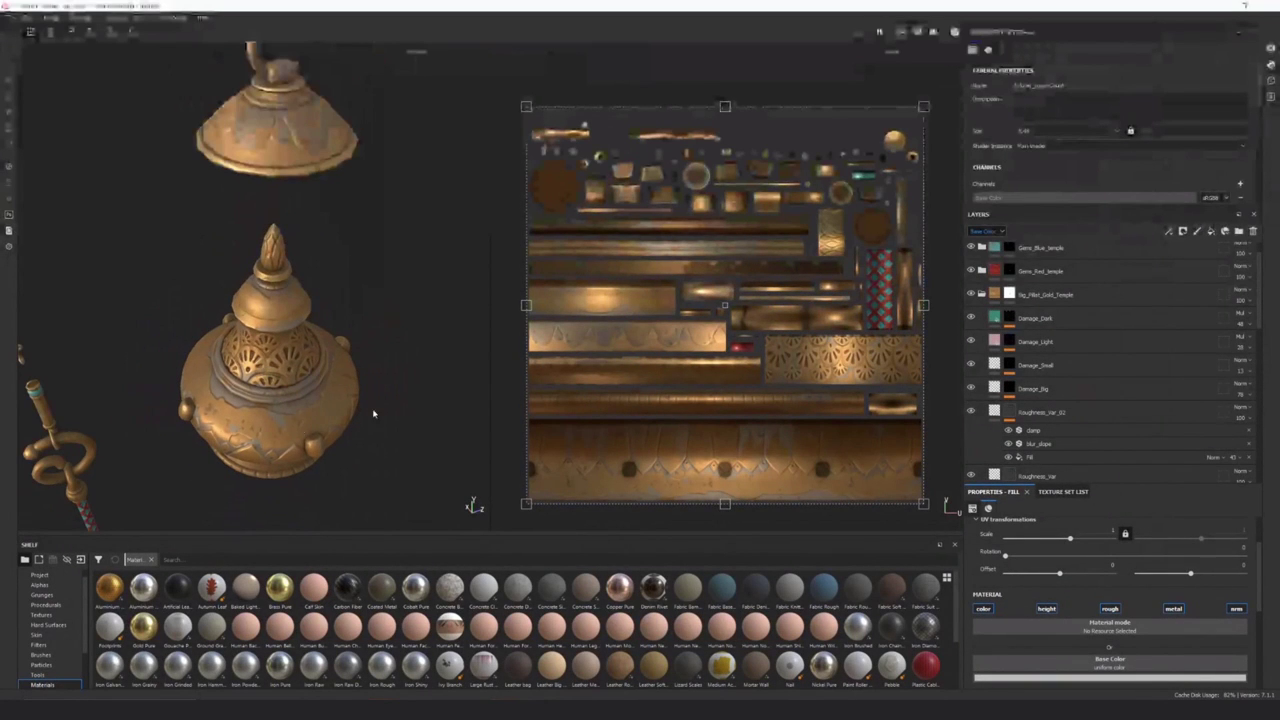
Switch to Substance Painter and look over the damage layers in the gold temple folder, including Damage_Small
{"action": "scroll", "coordinate": [1101, 455], "scroll_direction": "up", "scroll_amount": 2}
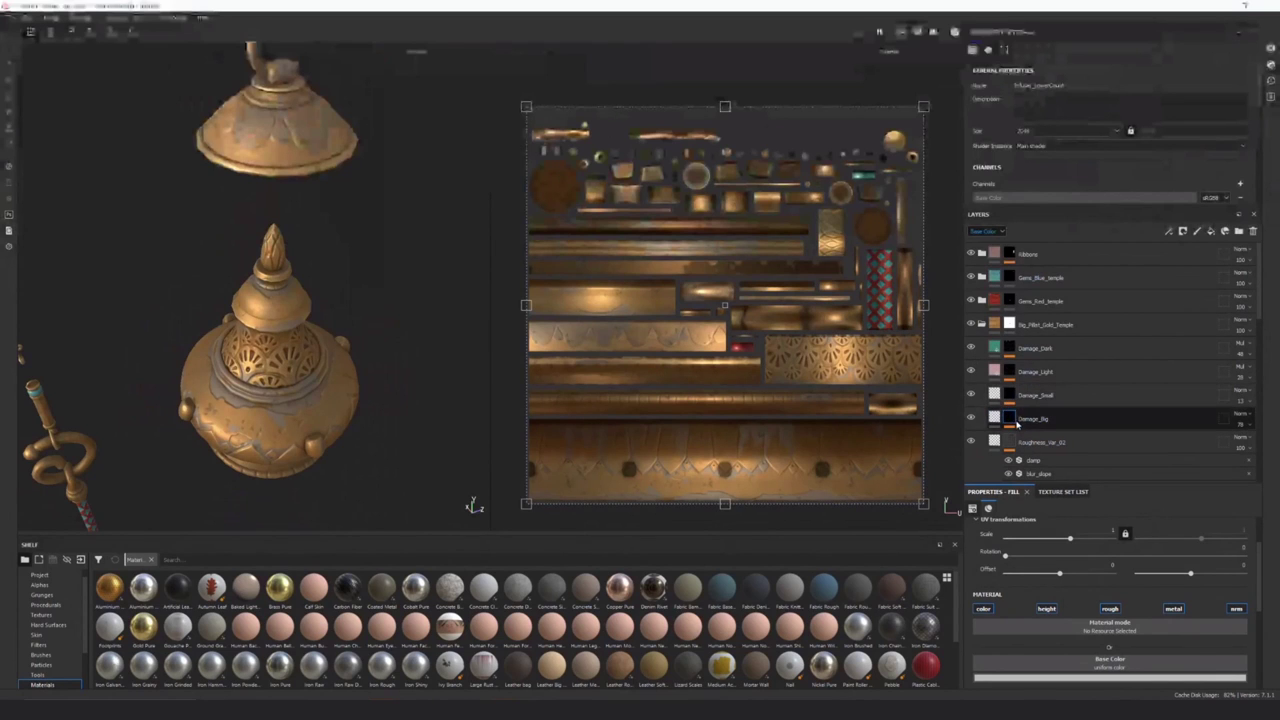
{"action": "double_click", "coordinate": [1037, 396]}
{"action": "key", "text": "Escape"}
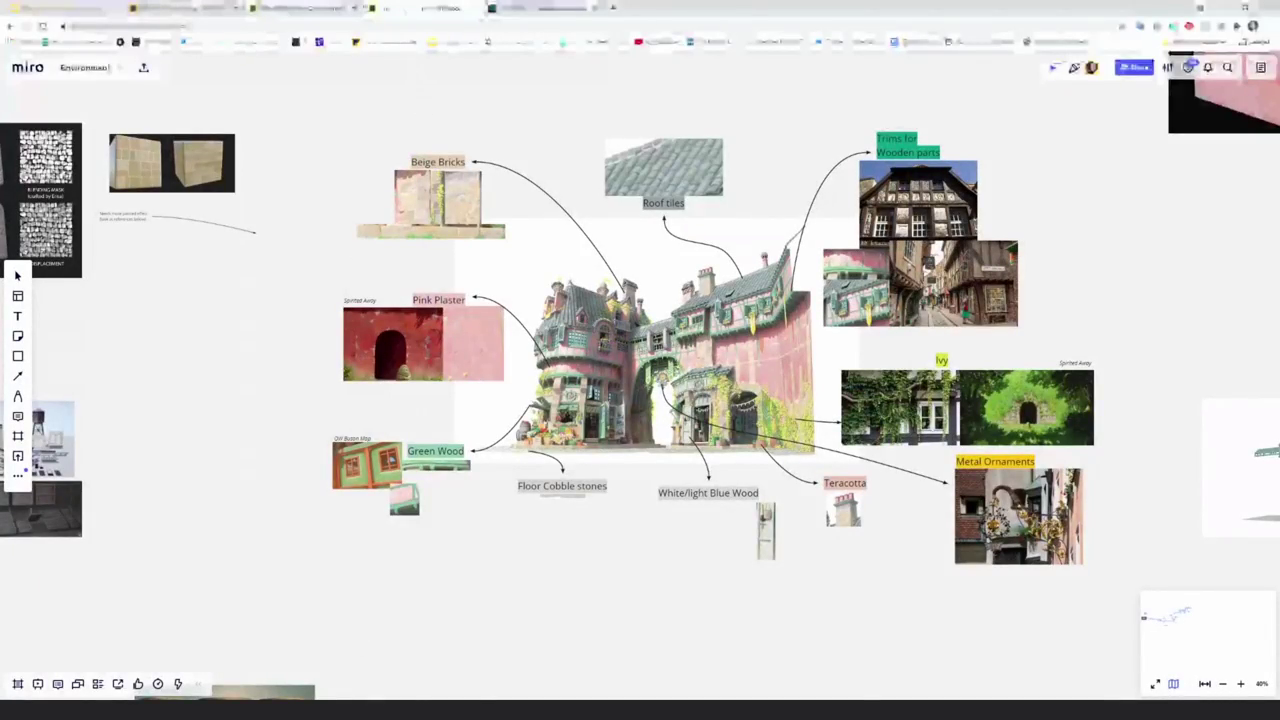
Return to the Hippopura Sanctuary artwork page in the browser
{"action": "left_click", "coordinate": [532, 8]}
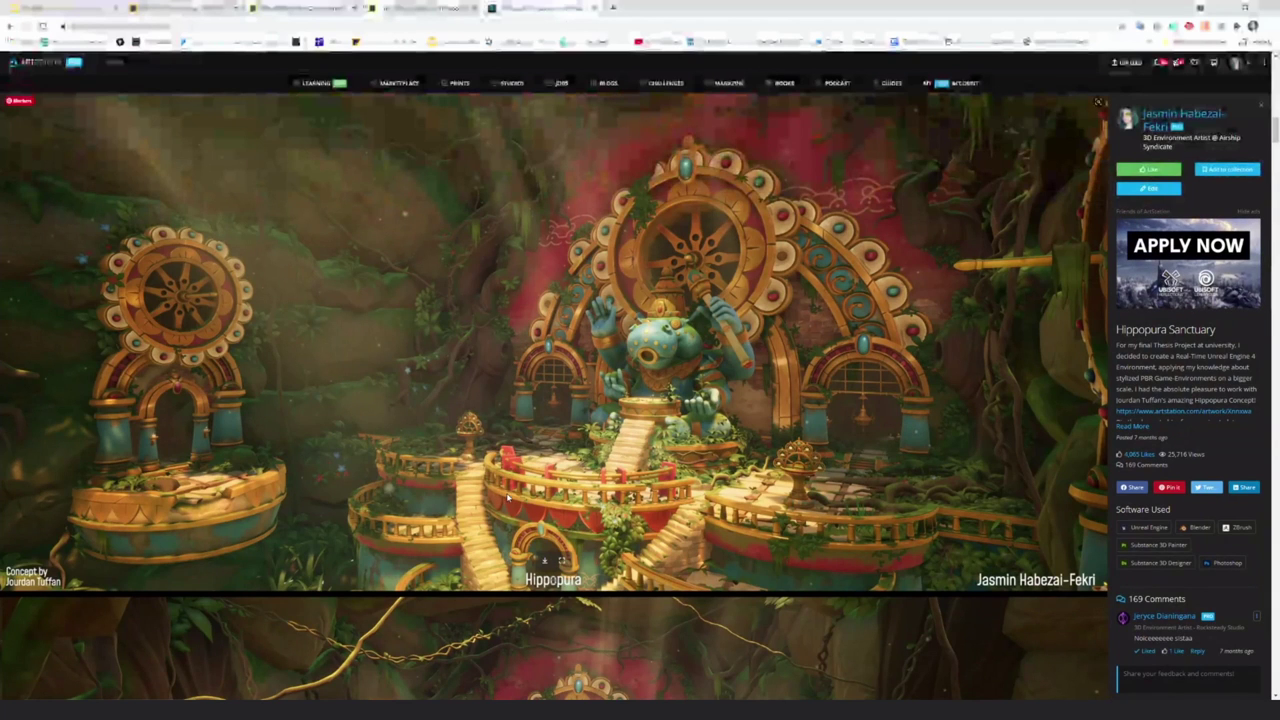
Switch to Marmoset Toolbag and examine the gold hanging infuser up close, beside the candle holder, and from another angle
{"action": "scroll", "coordinate": [508, 496], "scroll_direction": "down", "scroll_amount": 1}
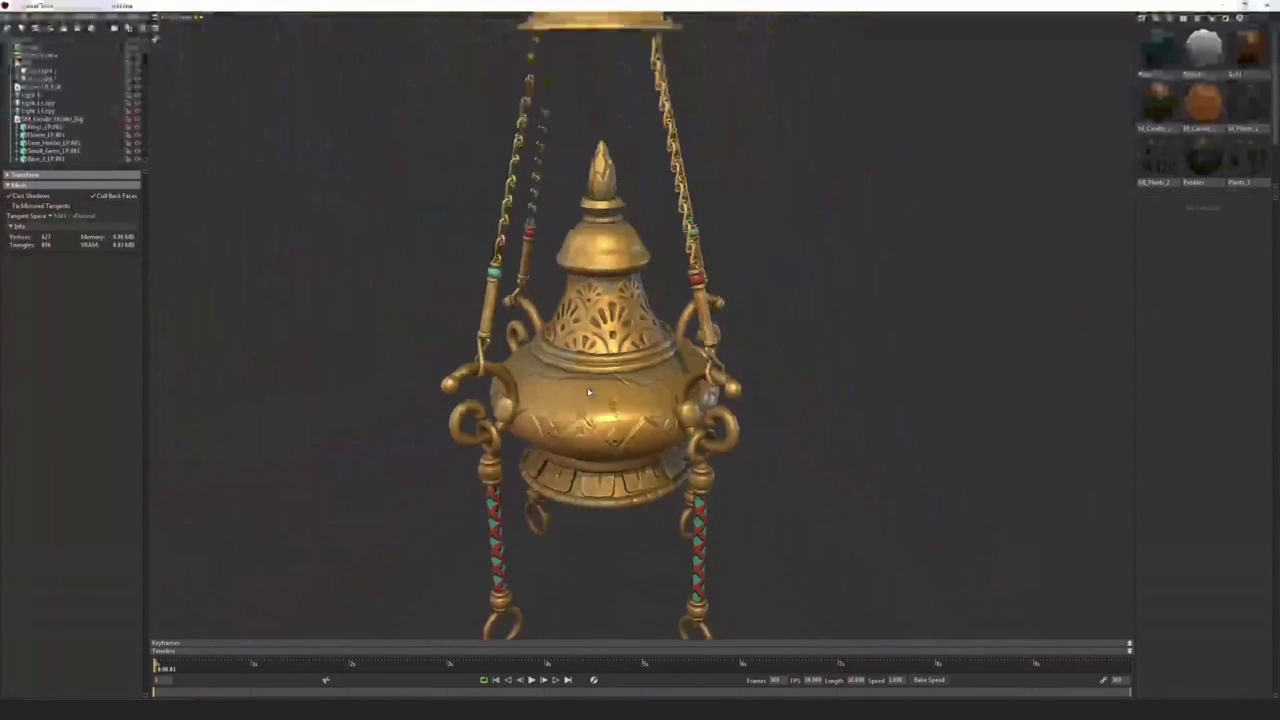
{"action": "scroll", "coordinate": [589, 392], "scroll_direction": "down", "scroll_amount": 10}
{"action": "middle_click_drag", "start_coordinate": [442, 341], "coordinate": [483, 359]}
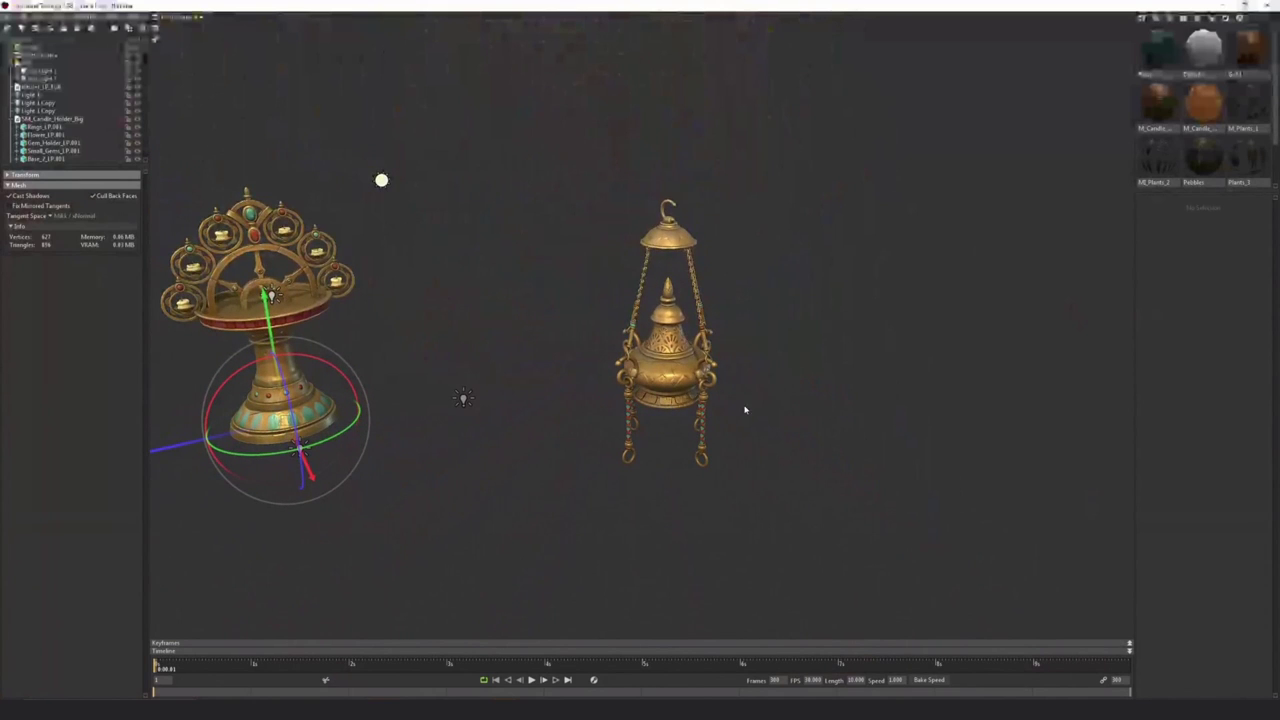
{"action": "scroll", "coordinate": [820, 358], "scroll_direction": "up", "scroll_amount": 7}
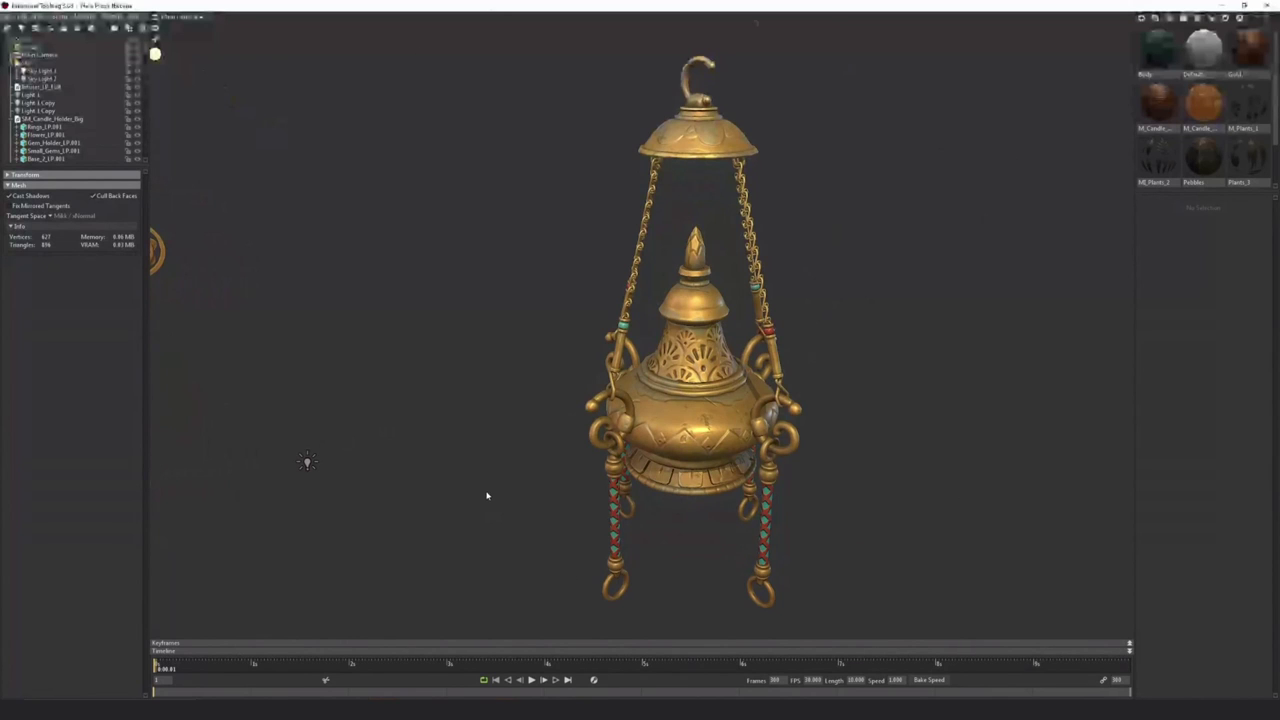
{"action": "left_click_drag", "start_coordinate": [799, 517], "coordinate": [934, 474]}
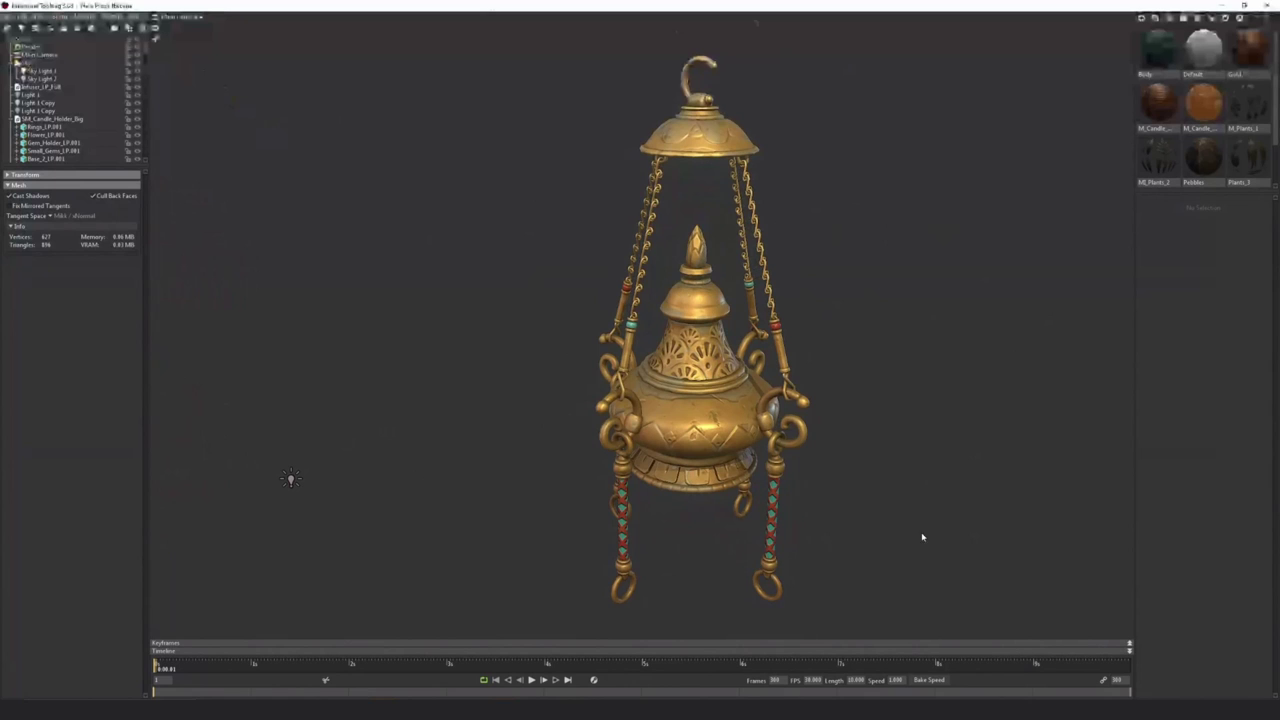
Switch to the infuser project in Substance Painter and inspect the textured gold parts from several angles
{"action": "mouse_move", "coordinate": [528, 710]}
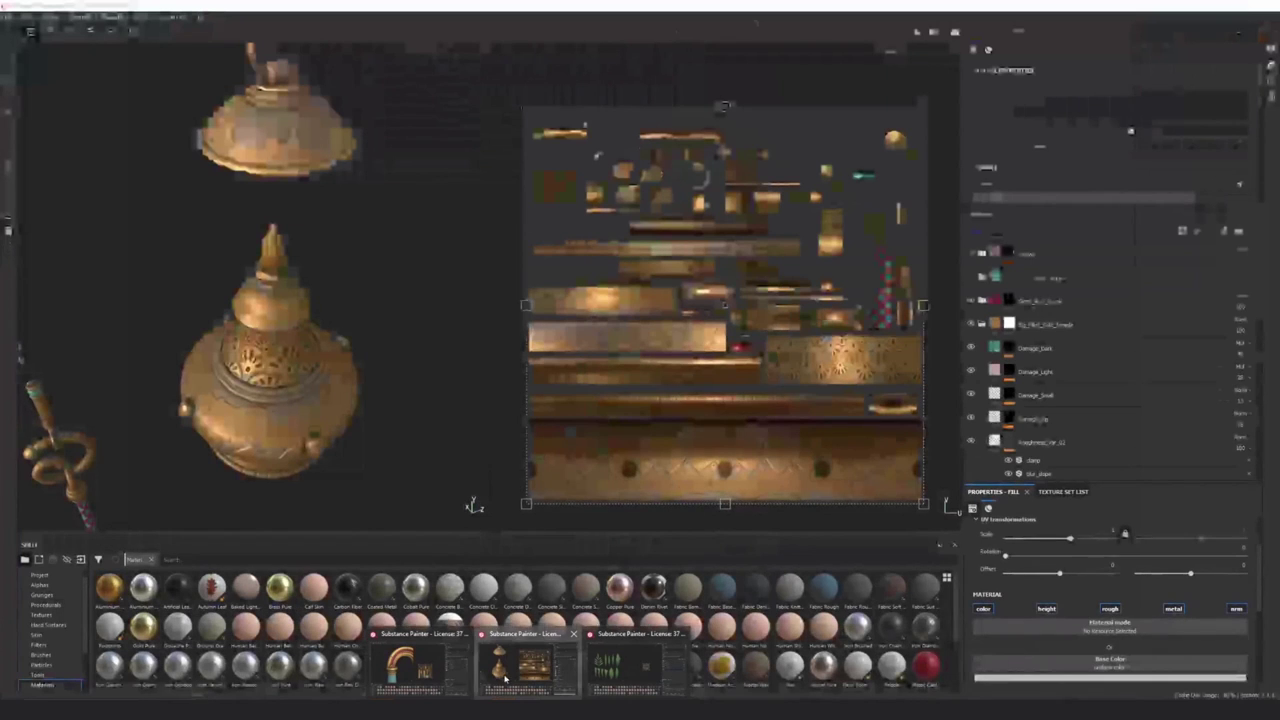
{"action": "left_click", "coordinate": [498, 676]}
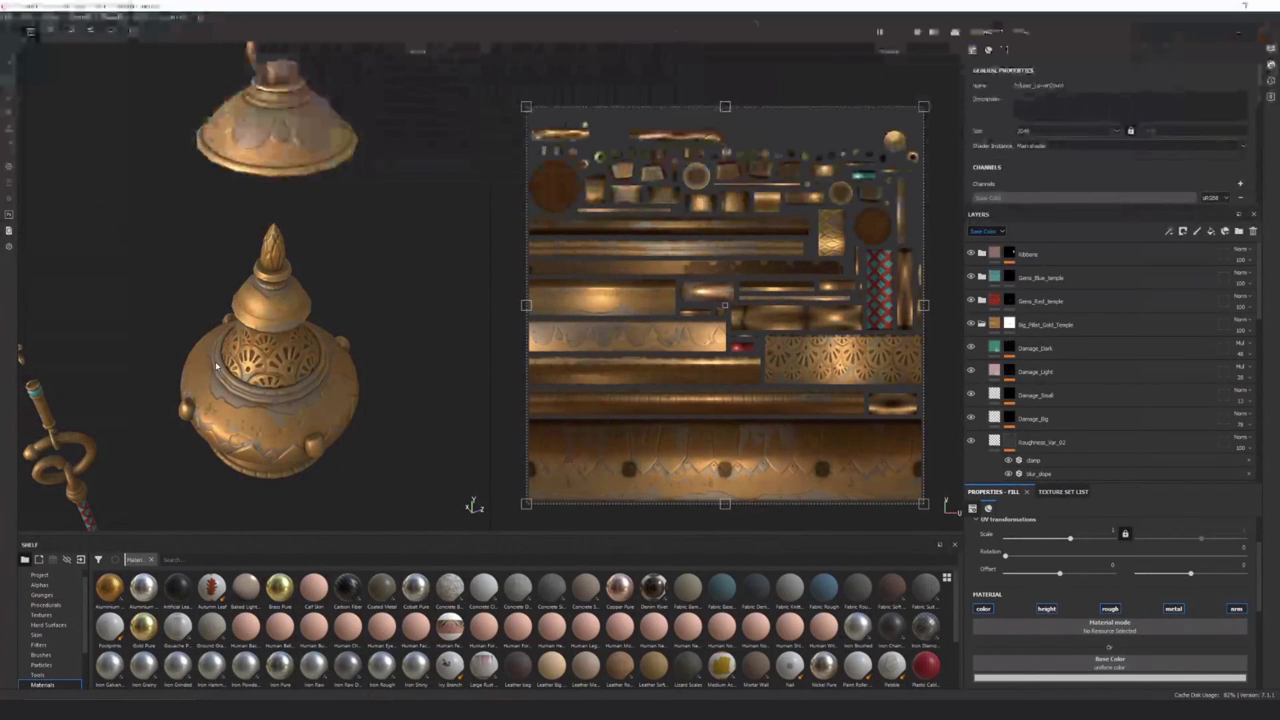
{"action": "scroll", "coordinate": [215, 361], "scroll_direction": "down", "scroll_amount": 5}
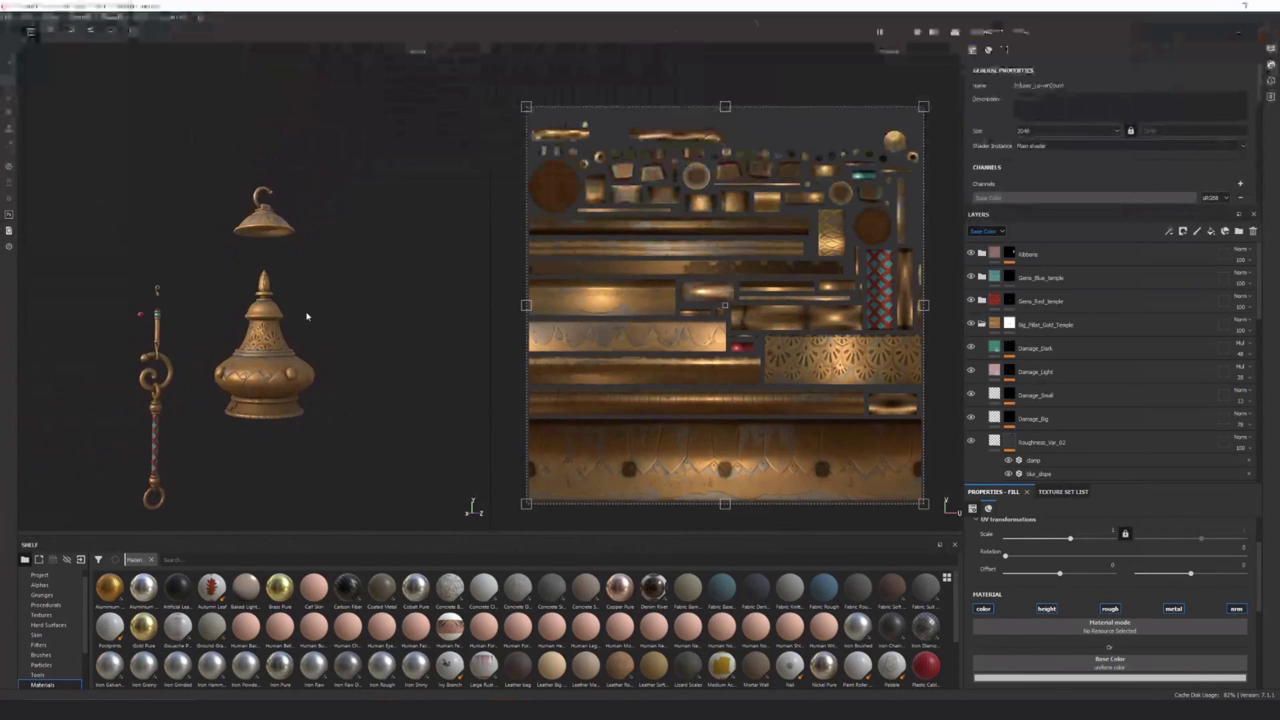
{"action": "scroll", "coordinate": [307, 317], "scroll_direction": "up", "scroll_amount": 3}
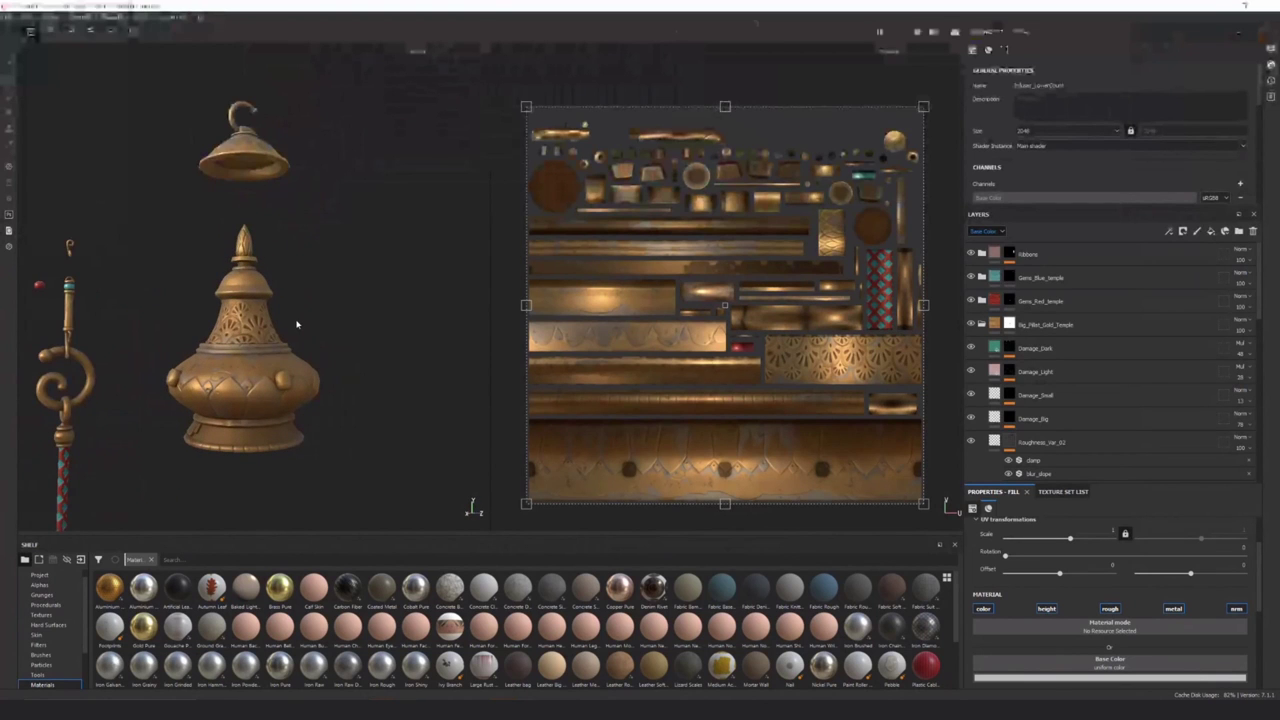
{"action": "left_click_drag", "start_coordinate": [296, 324], "coordinate": [254, 329], "text": "alt"}
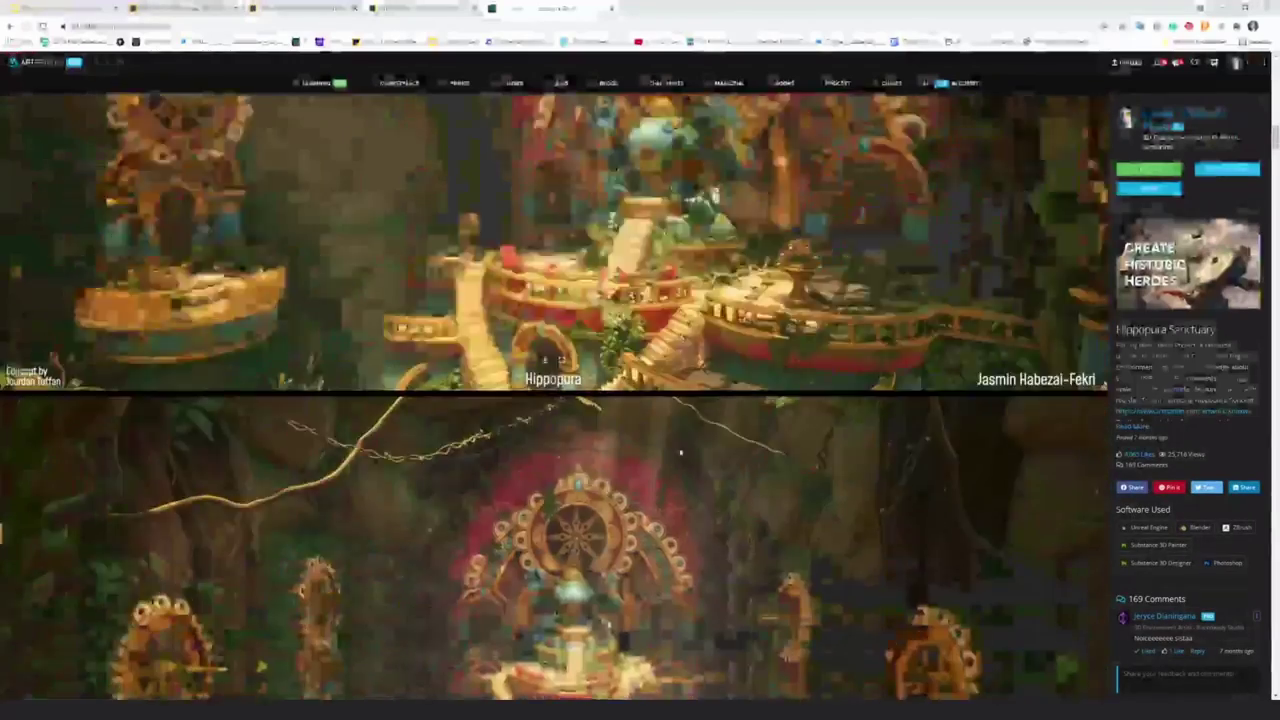
Return to the Hippopura Sanctuary page, look over its renders, sculpts, infuser and candle holder, and briefly check the Marmoset Toolbag scene
{"action": "scroll", "coordinate": [814, 517], "scroll_direction": "down", "scroll_amount": 15}
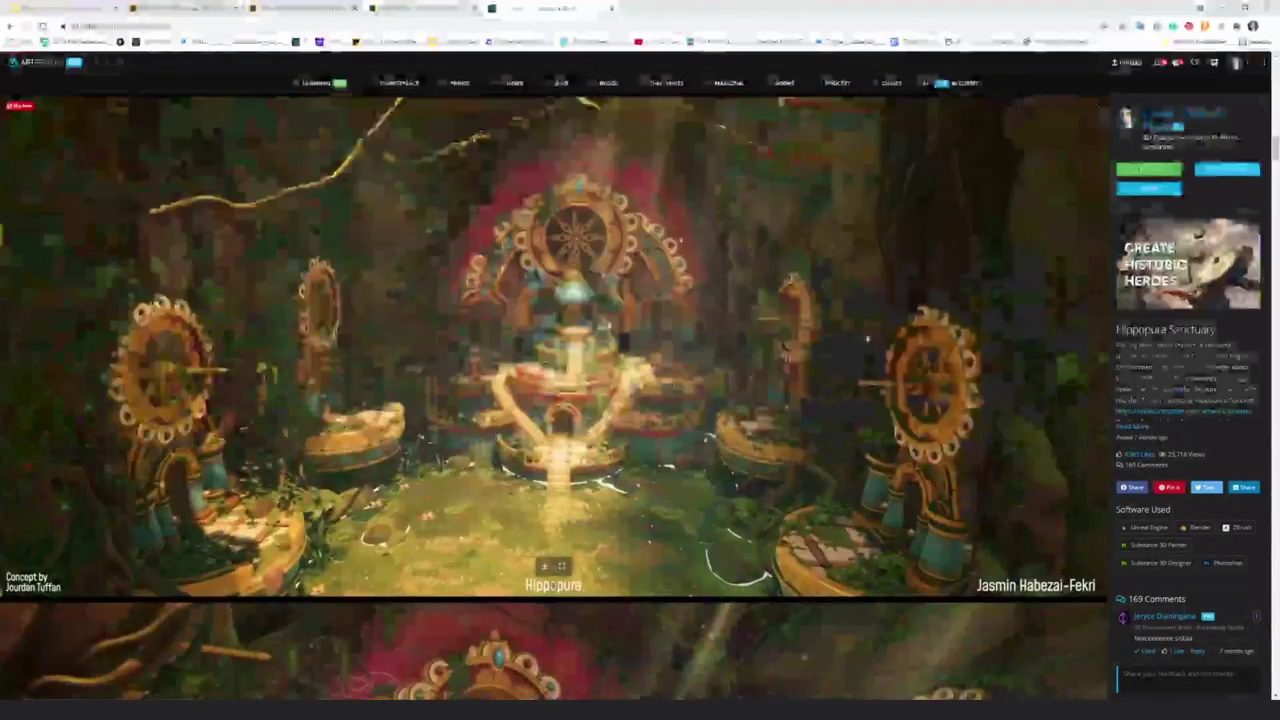
{"action": "scroll", "coordinate": [555, 308], "scroll_direction": "down", "scroll_amount": 15}
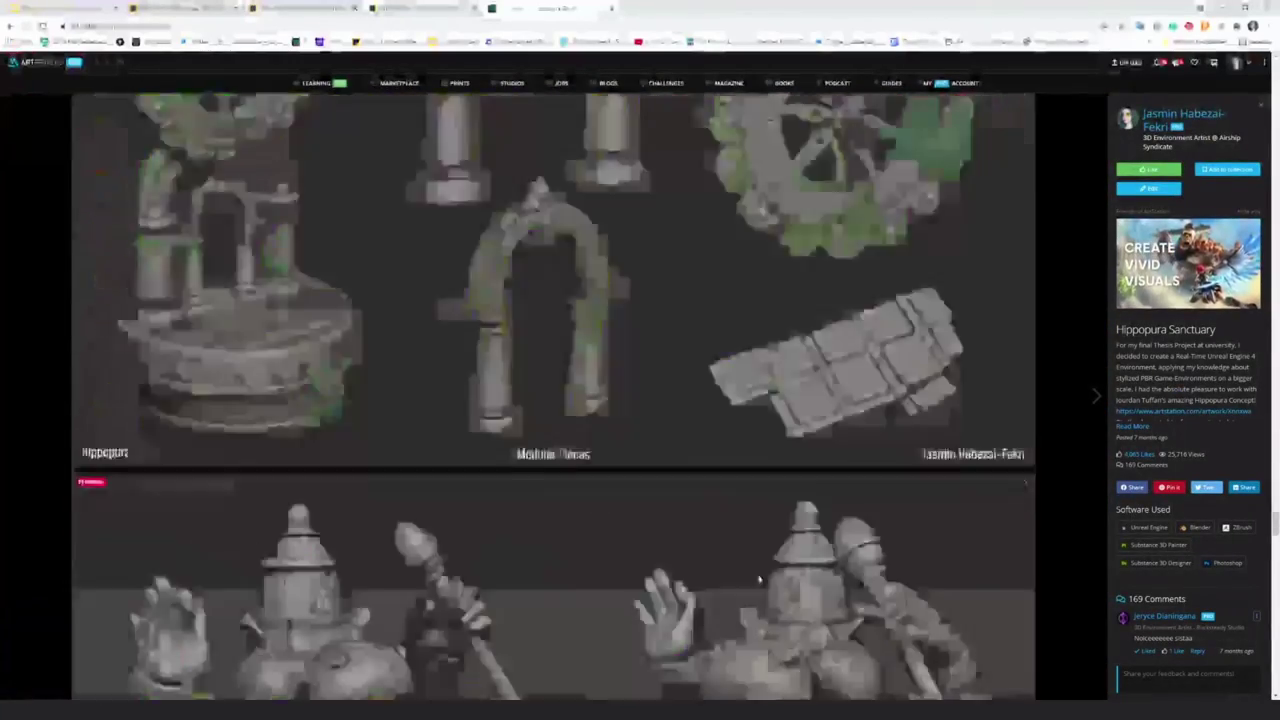
{"action": "scroll", "coordinate": [729, 418], "scroll_direction": "down", "scroll_amount": 15}
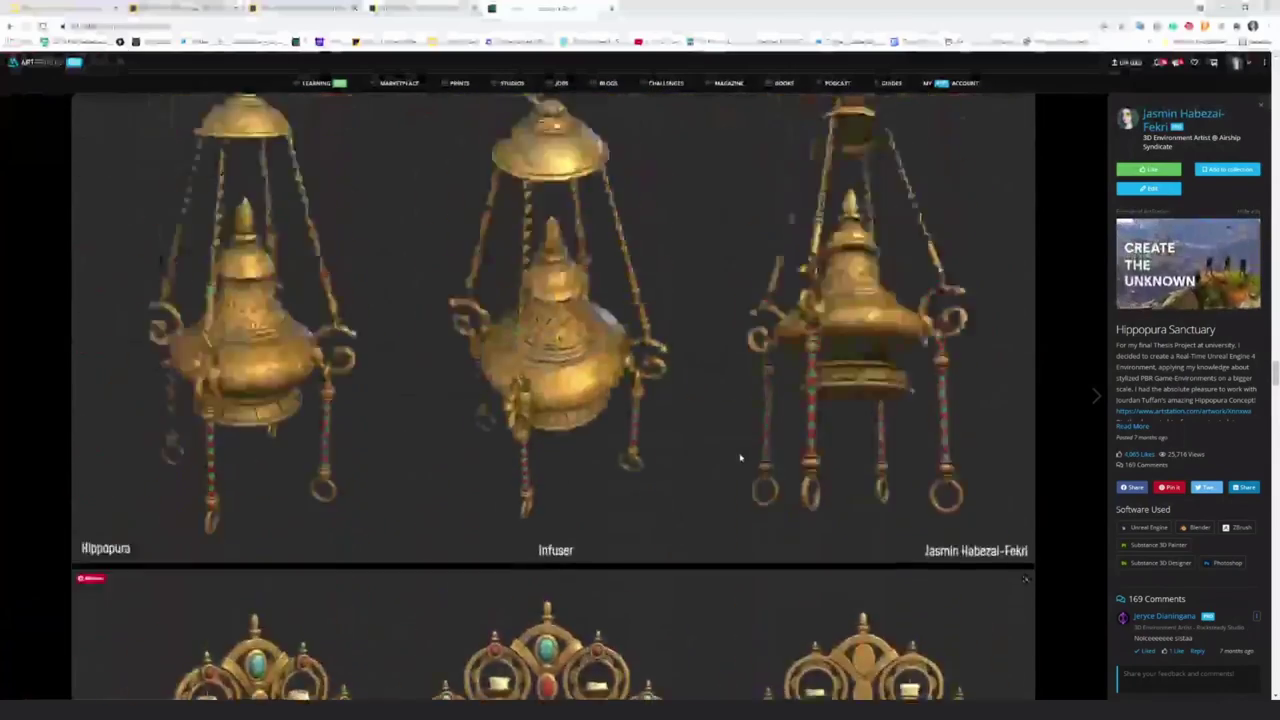
{"action": "scroll", "coordinate": [597, 430], "scroll_direction": "down", "scroll_amount": 15}
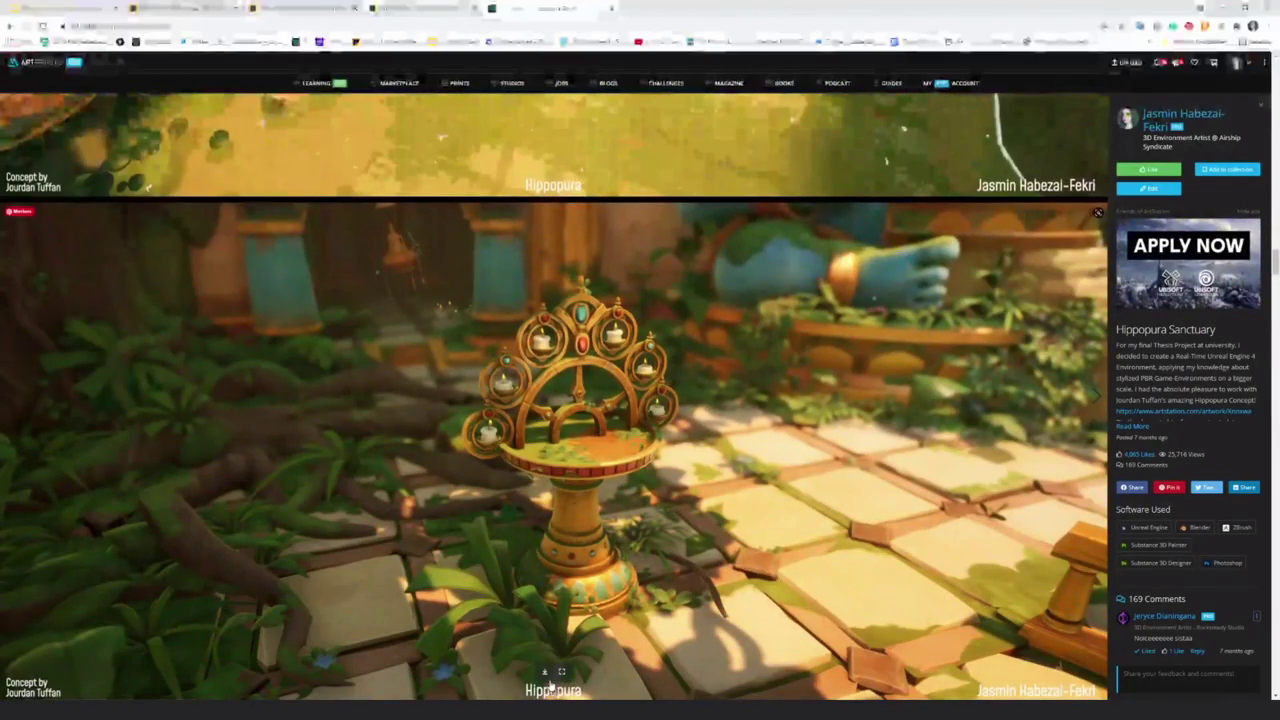
{"action": "mouse_move", "coordinate": [554, 712]}
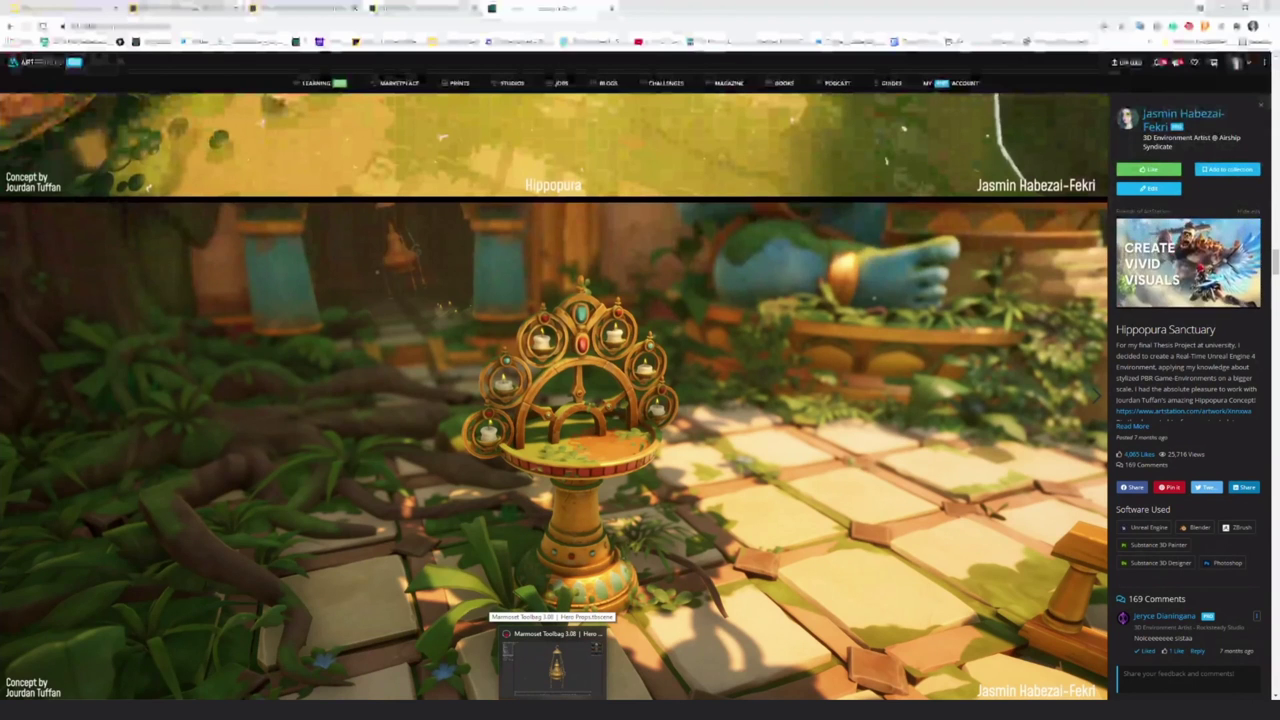
{"action": "left_click", "coordinate": [554, 660]}
{"action": "key", "text": "alt+Tab"}
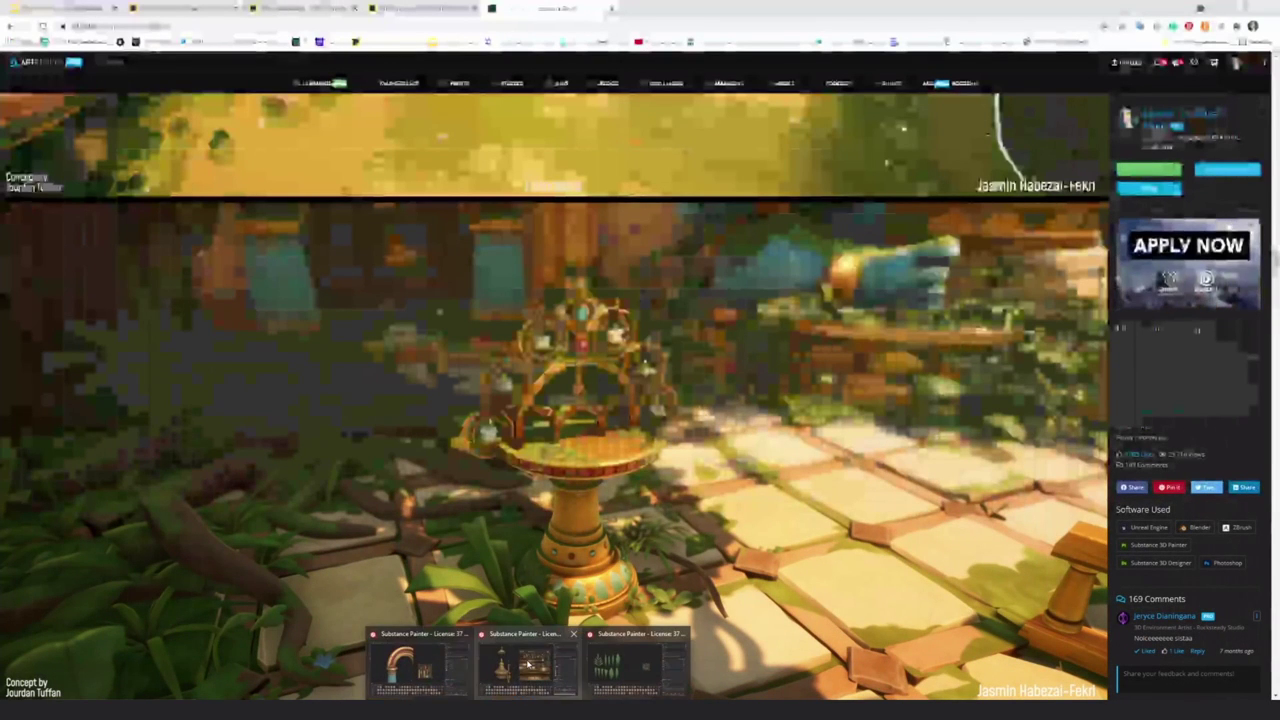
Switch to the infuser in Substance Painter, inspect its roughness channel on the model and UVs, and return to the material view
{"action": "left_click", "coordinate": [456, 673]}
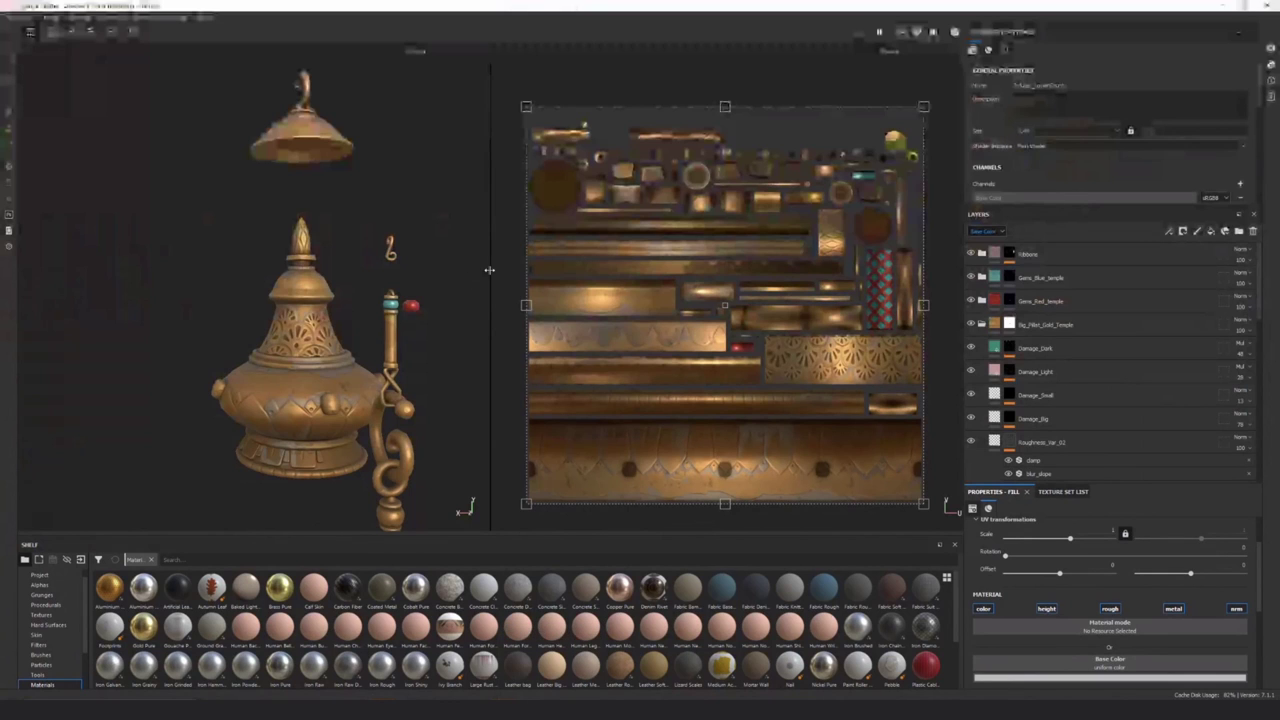
{"action": "left_click", "coordinate": [419, 51]}
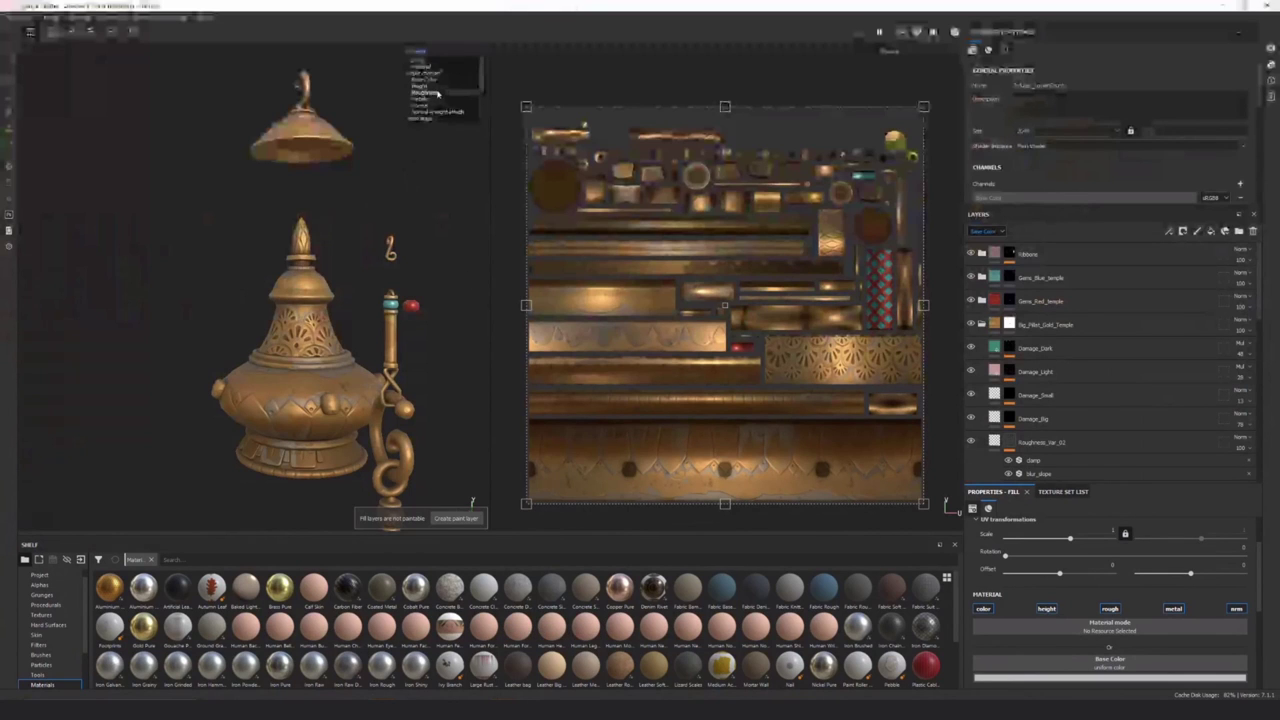
{"action": "left_click", "coordinate": [425, 100]}
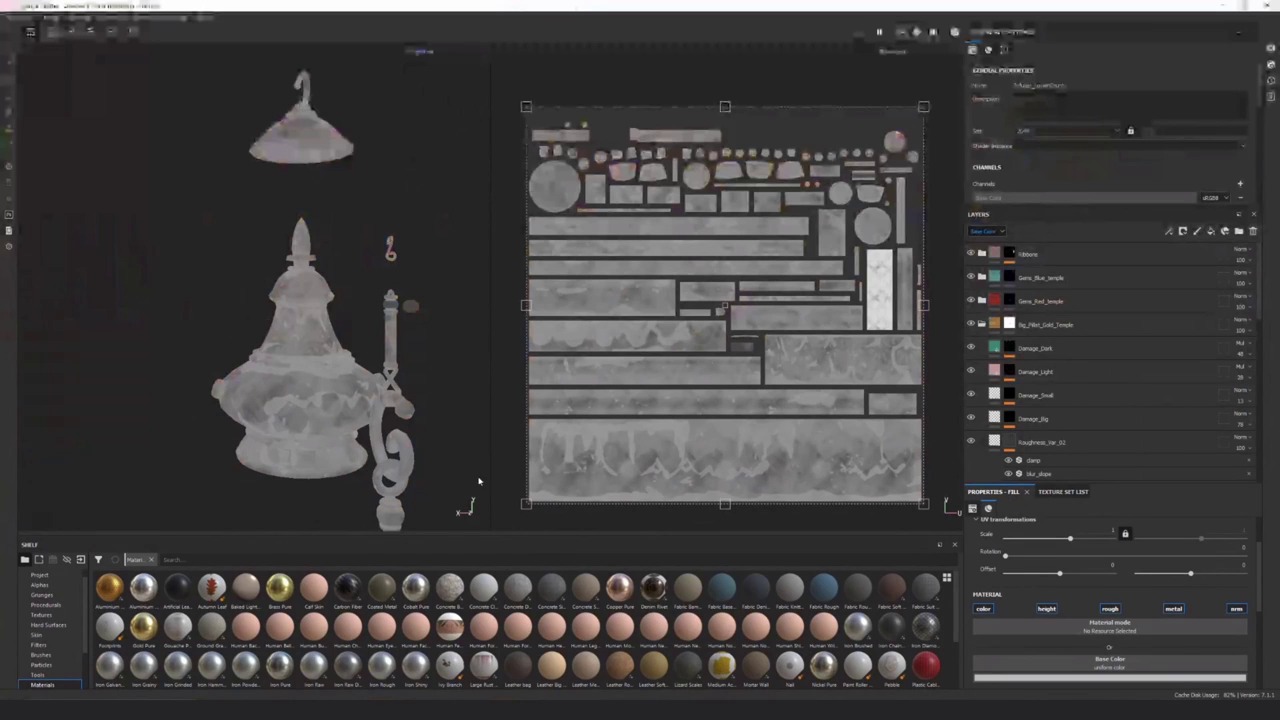
{"action": "left_click_drag", "start_coordinate": [469, 517], "coordinate": [397, 106], "text": "alt"}
{"action": "left_click", "coordinate": [419, 51]}
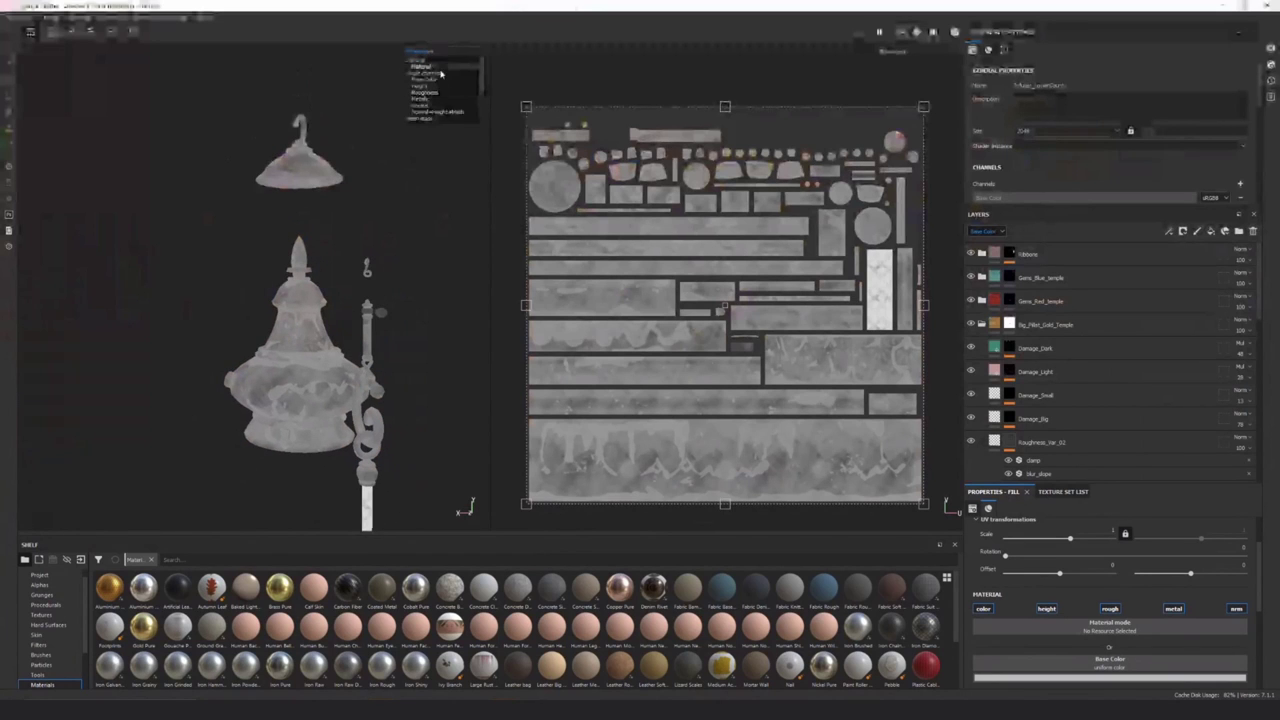
{"action": "left_click", "coordinate": [438, 72]}
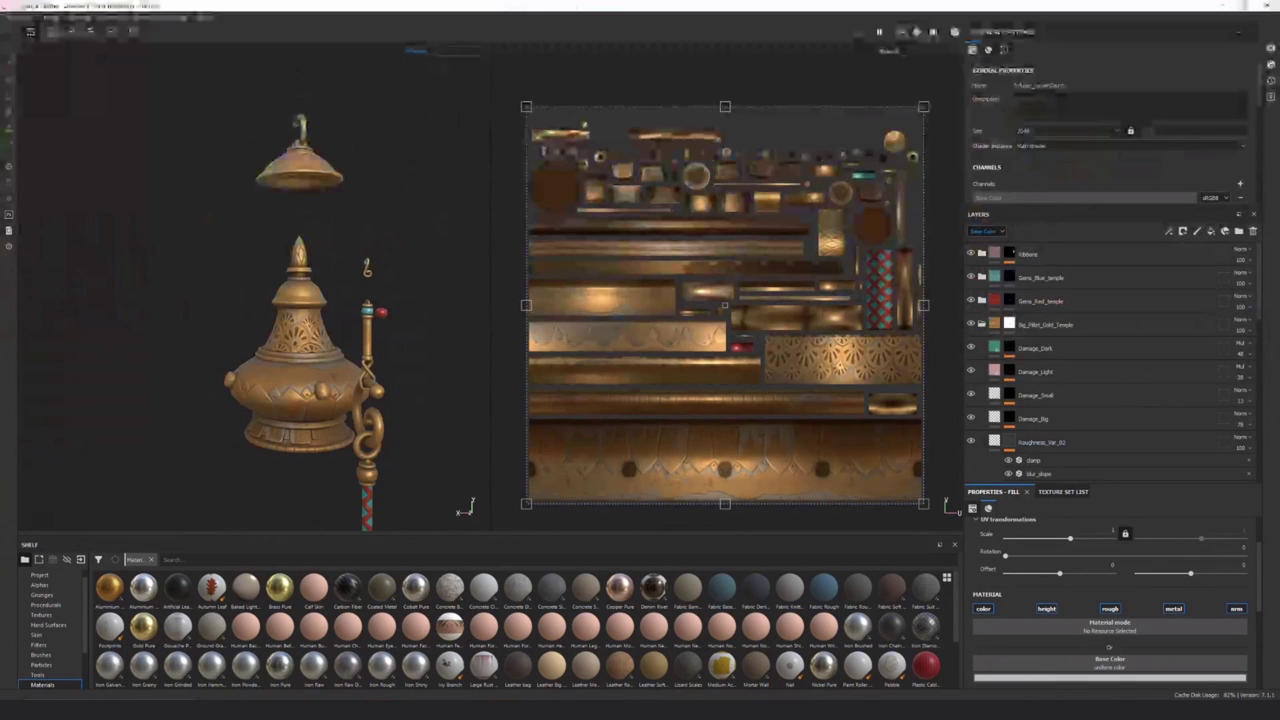
Switch to ZBrush with the wooden plank and look through the sculpting brush library
{"action": "left_click", "coordinate": [355, 710]}
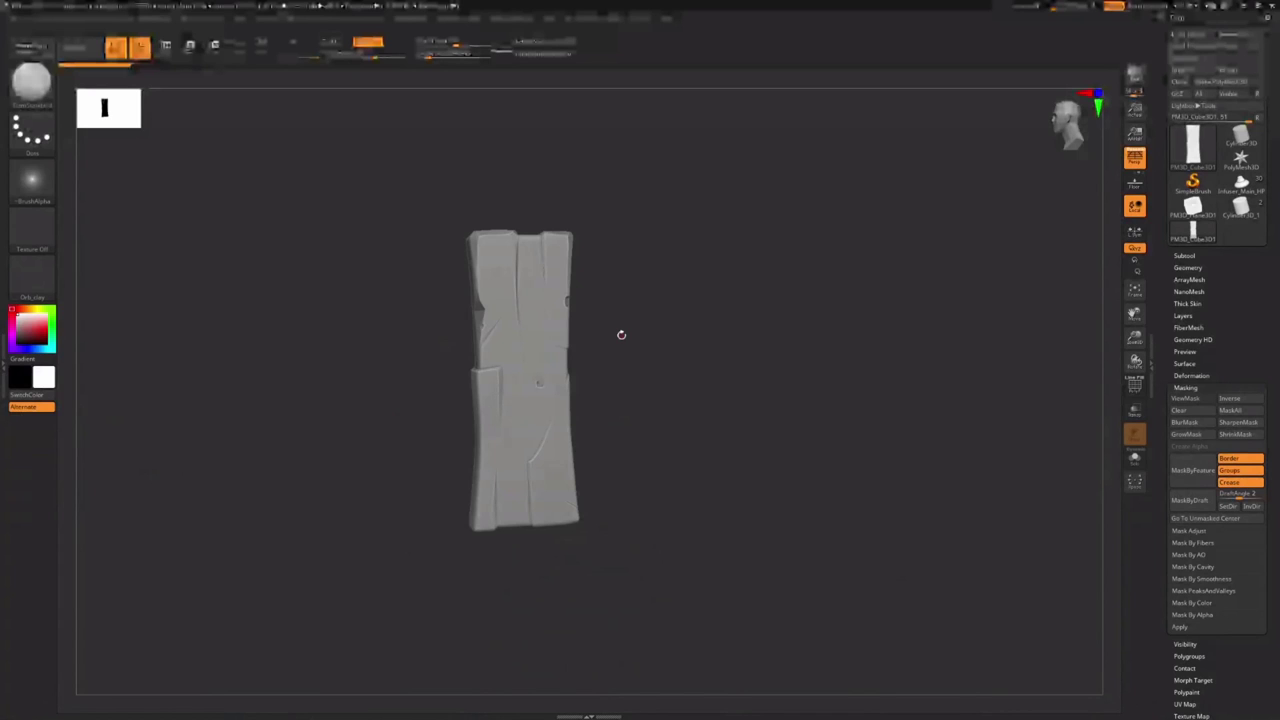
{"action": "left_click", "coordinate": [32, 84]}
{"action": "left_click", "coordinate": [175, 271]}
{"action": "left_click", "coordinate": [31, 80]}
{"action": "left_click", "coordinate": [621, 378]}
{"action": "left_click", "coordinate": [31, 82]}
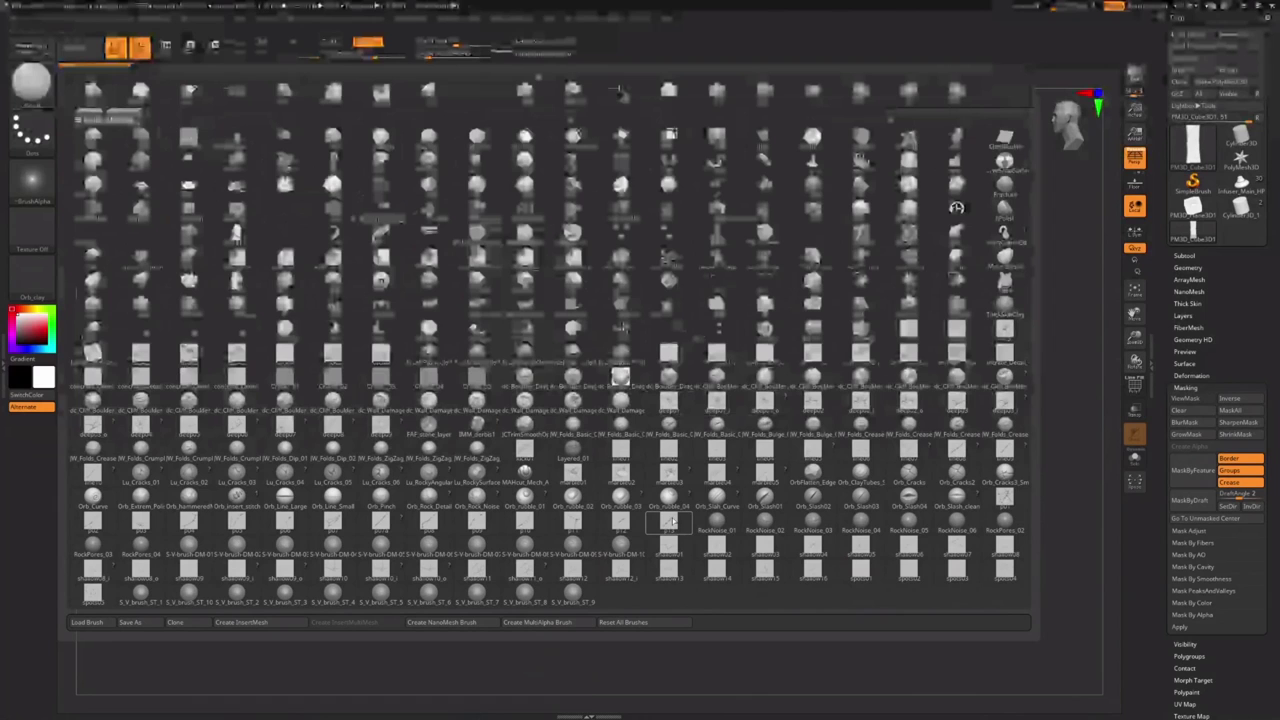
{"action": "left_click", "coordinate": [525, 427]}
Flatten the plank's upper corners and its adjoining side edge into crisp facets with the TrimDynamic brush
{"action": "right_click_drag", "start_coordinate": [600, 295], "coordinate": [545, 262]}
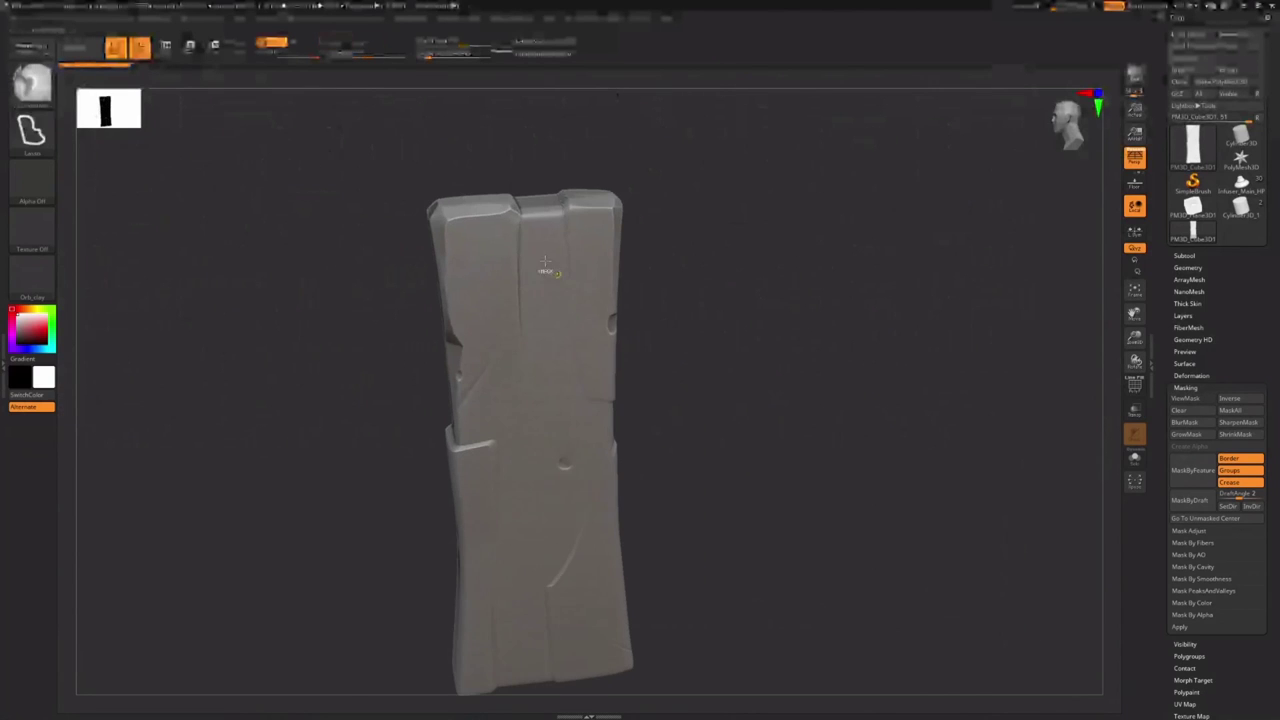
{"action": "key", "text": "b"}
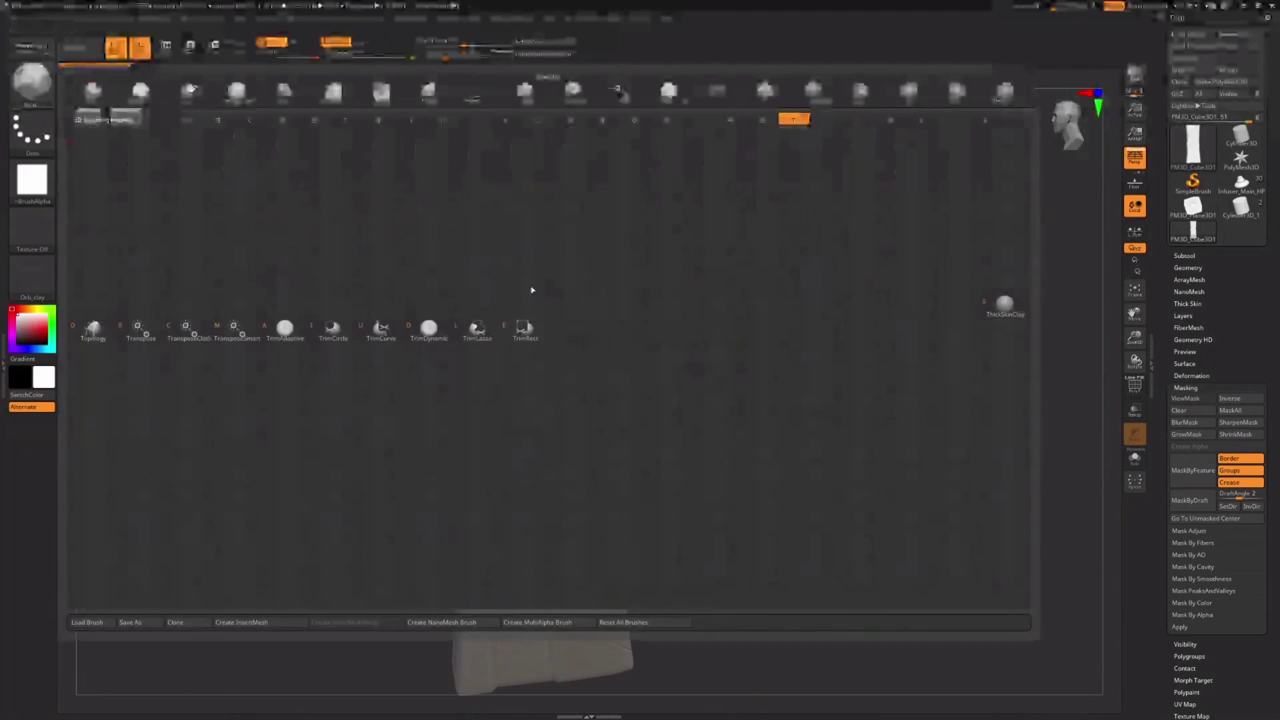
{"action": "left_click", "coordinate": [430, 330]}
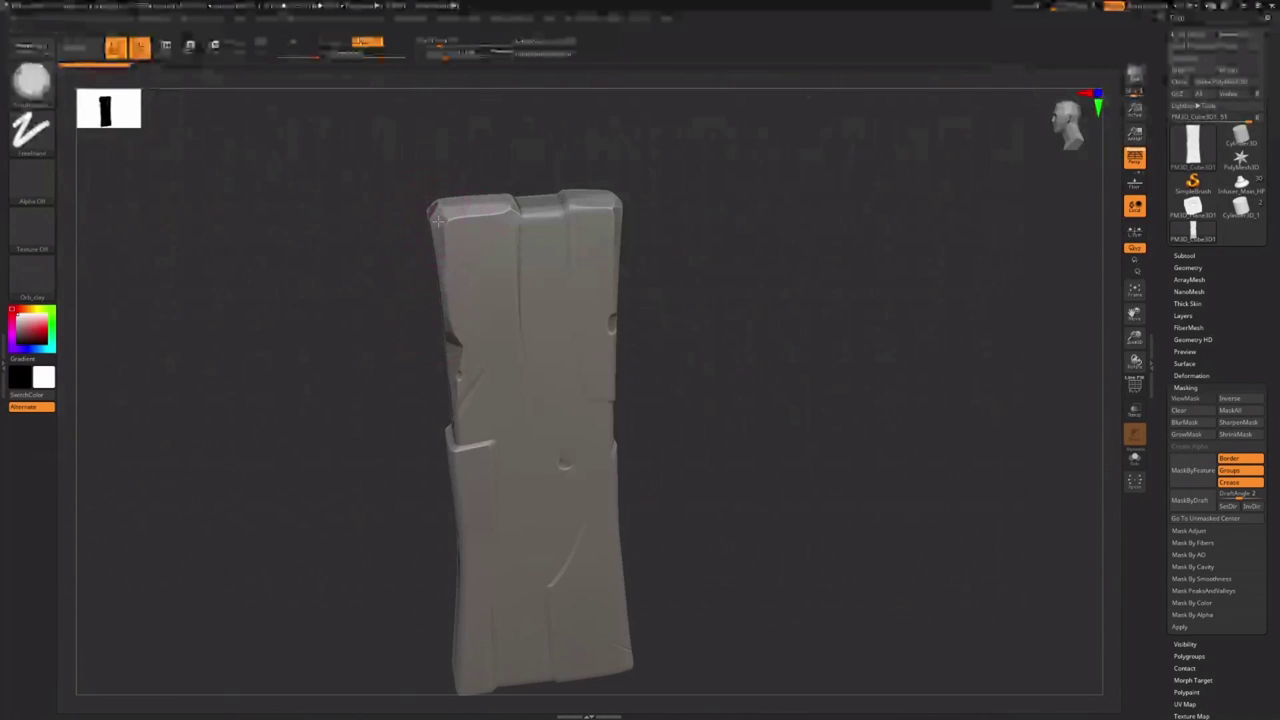
{"action": "left_click_drag", "start_coordinate": [437, 220], "coordinate": [492, 210]}
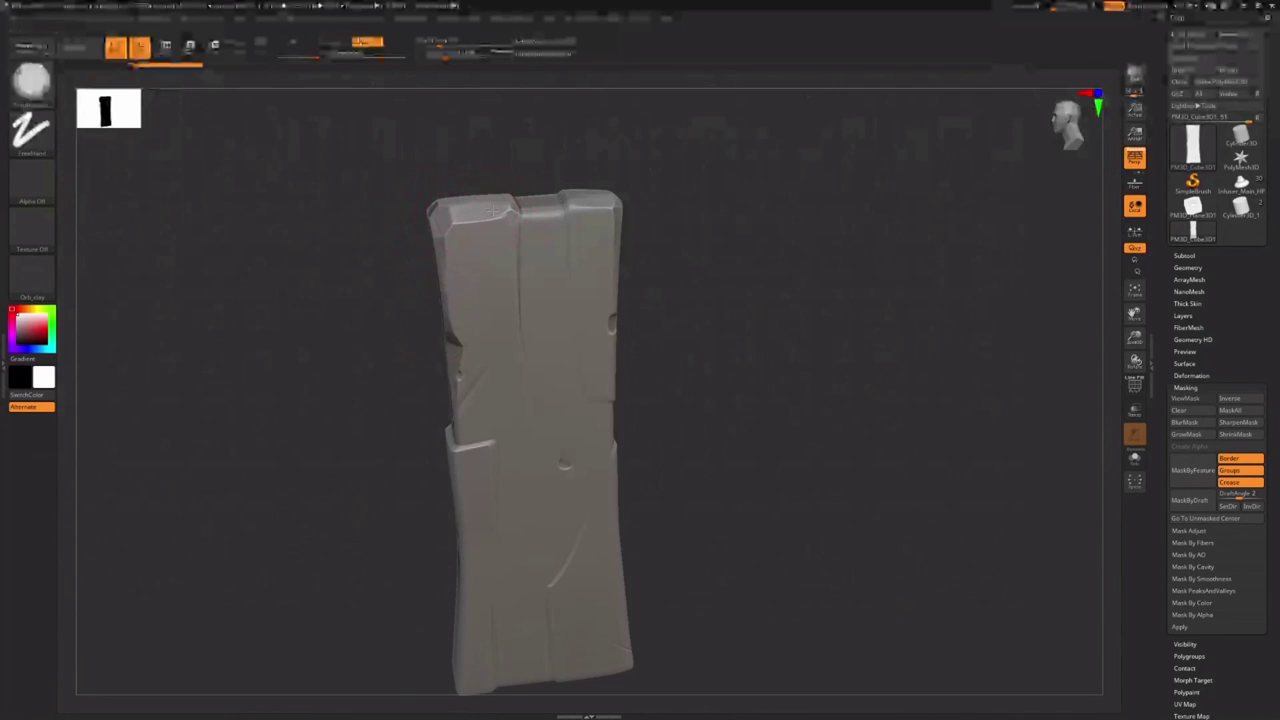
{"action": "left_click_drag", "start_coordinate": [442, 222], "coordinate": [449, 232]}
{"action": "left_click_drag", "start_coordinate": [617, 208], "coordinate": [611, 212]}
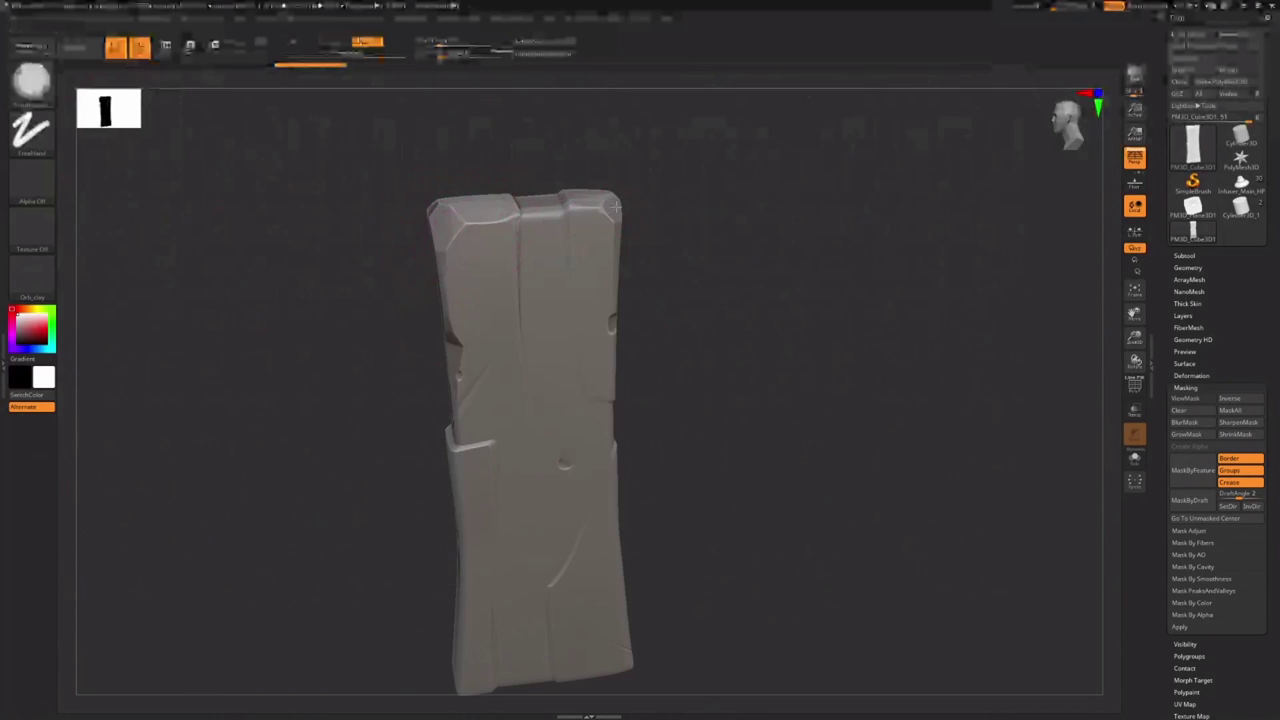
{"action": "right_click_drag", "start_coordinate": [636, 214], "coordinate": [617, 224]}
{"action": "left_click_drag", "start_coordinate": [617, 226], "coordinate": [626, 265]}
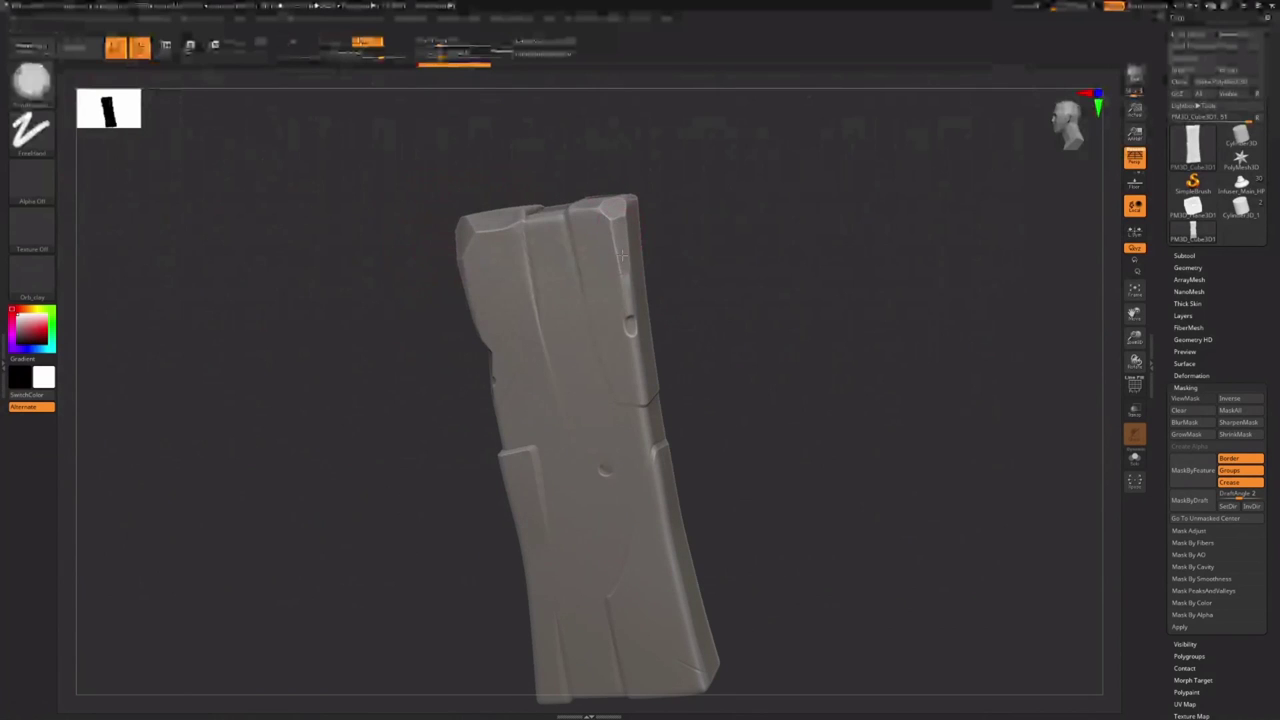
Select the OrbFlatten_Edge brush, test a stroke on the plank's upper corner, undo it, and inspect the beveled edges
{"action": "left_click", "coordinate": [30, 84]}
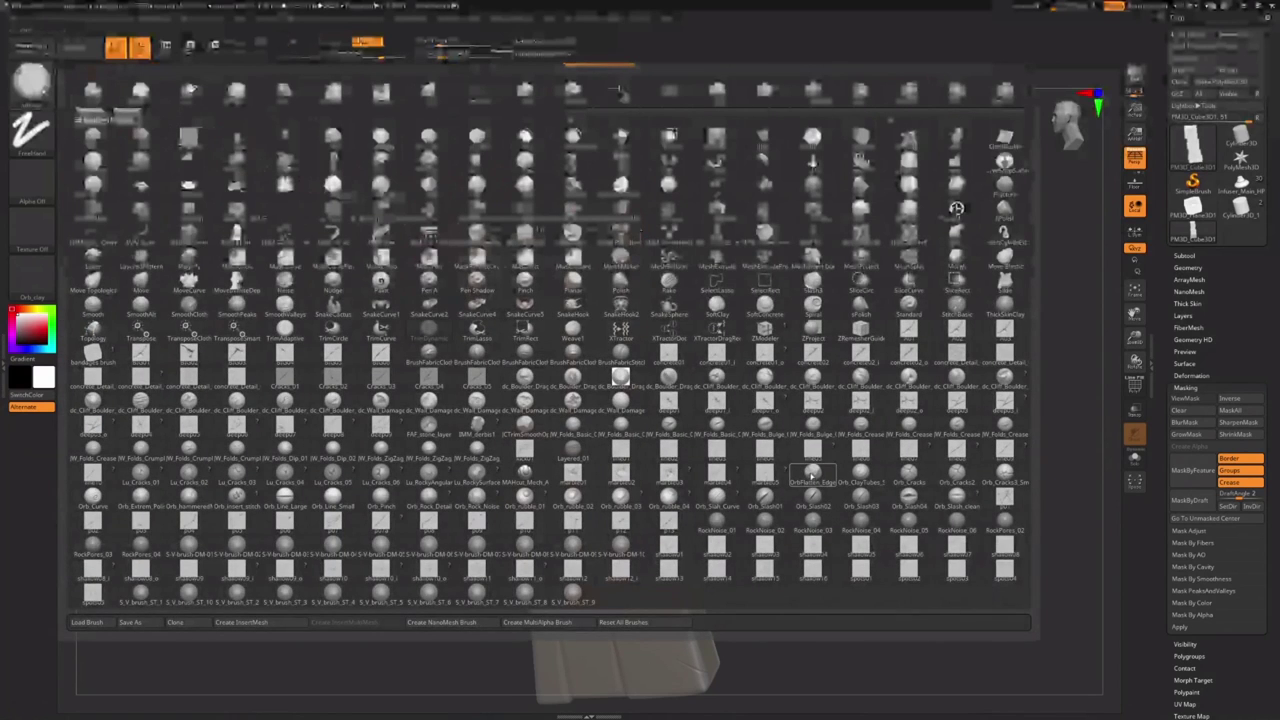
{"action": "left_click", "coordinate": [813, 475]}
{"action": "mouse_move", "coordinate": [614, 209]}
{"action": "left_mouse_down"}
{"action": "mouse_move", "coordinate": [621, 224]}
{"action": "mouse_move", "coordinate": [600, 206]}
{"action": "left_mouse_up"}
{"action": "key", "text": "ctrl+z"}
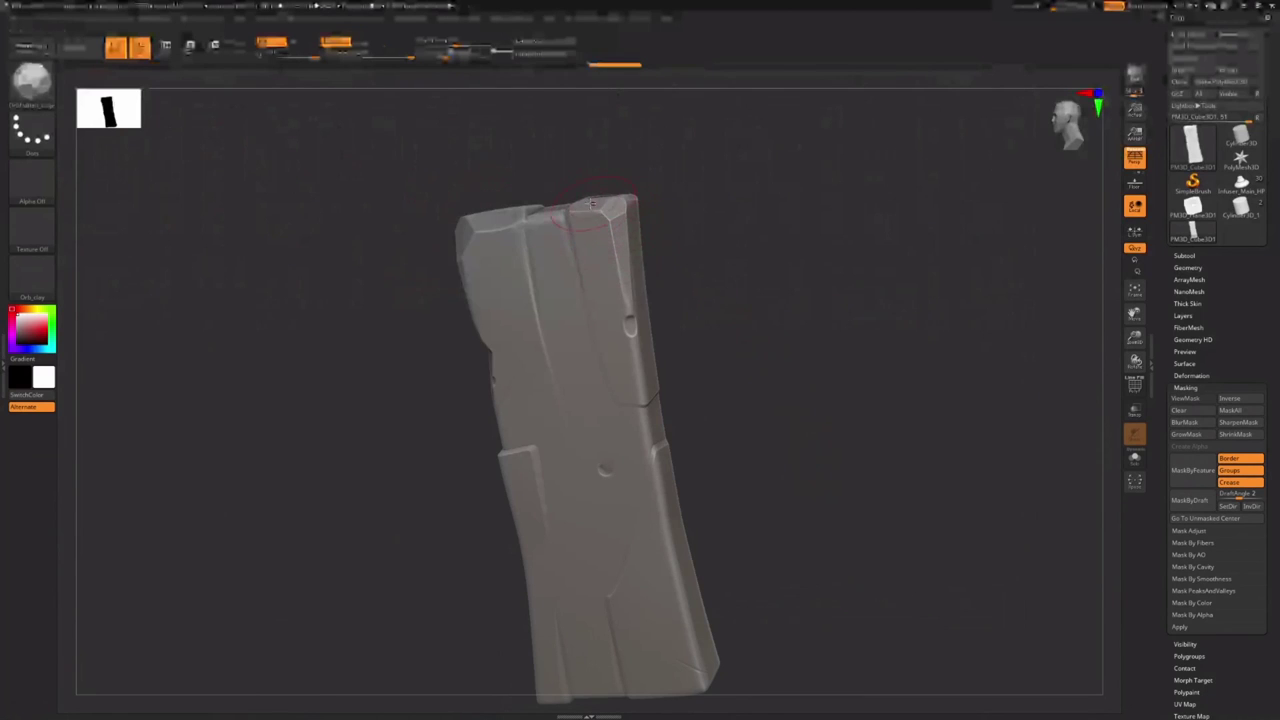
{"action": "mouse_move", "coordinate": [622, 204]}
{"action": "right_mouse_down"}
{"action": "mouse_move", "coordinate": [632, 214]}
{"action": "mouse_move", "coordinate": [615, 209]}
{"action": "right_mouse_up"}
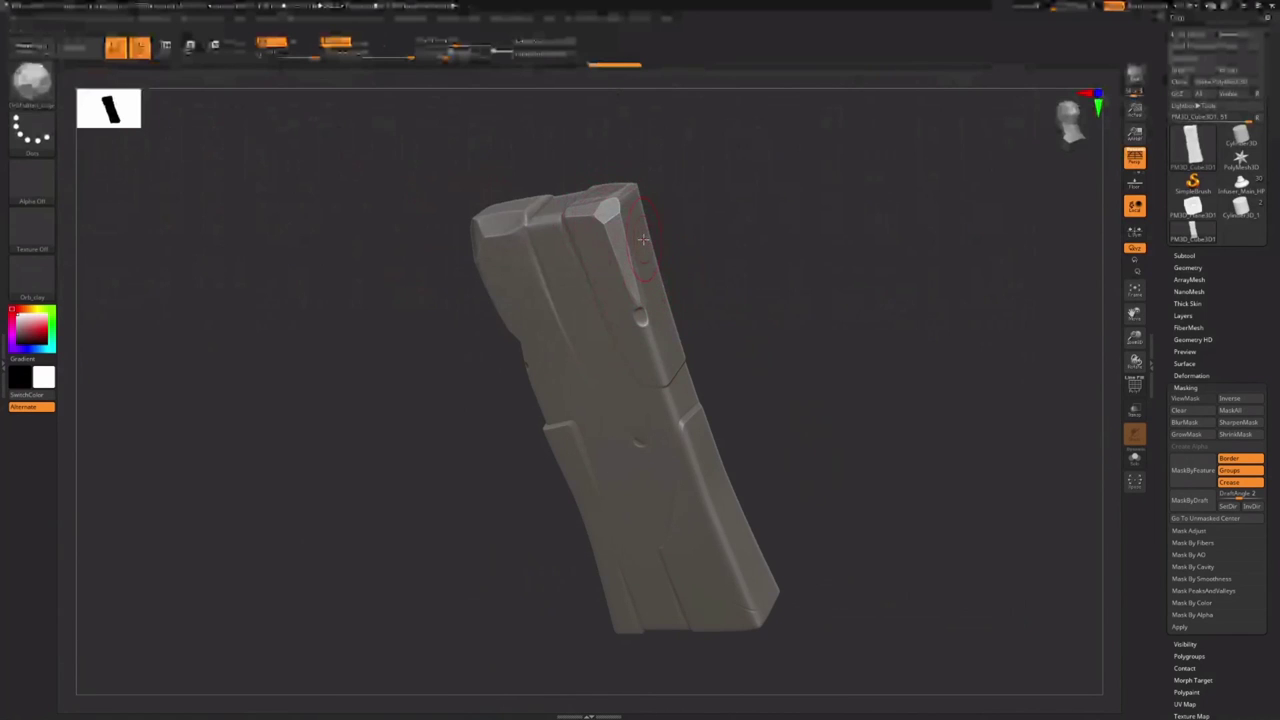
{"action": "mouse_move", "coordinate": [665, 380]}
{"action": "right_mouse_down"}
{"action": "mouse_move", "coordinate": [686, 364]}
{"action": "mouse_move", "coordinate": [682, 377]}
{"action": "right_mouse_up"}
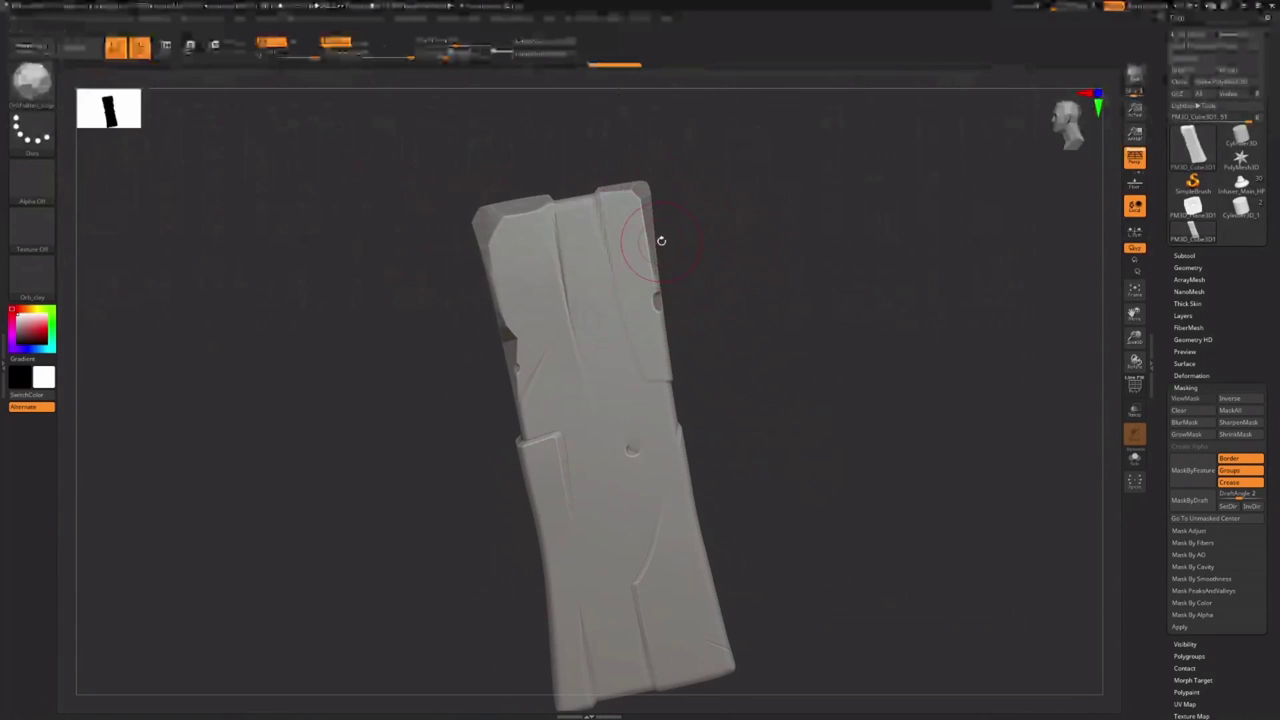
Adjust the flattening brush's draw size and turn the plank to show its beveled upper end
{"action": "key", "text": "s"}
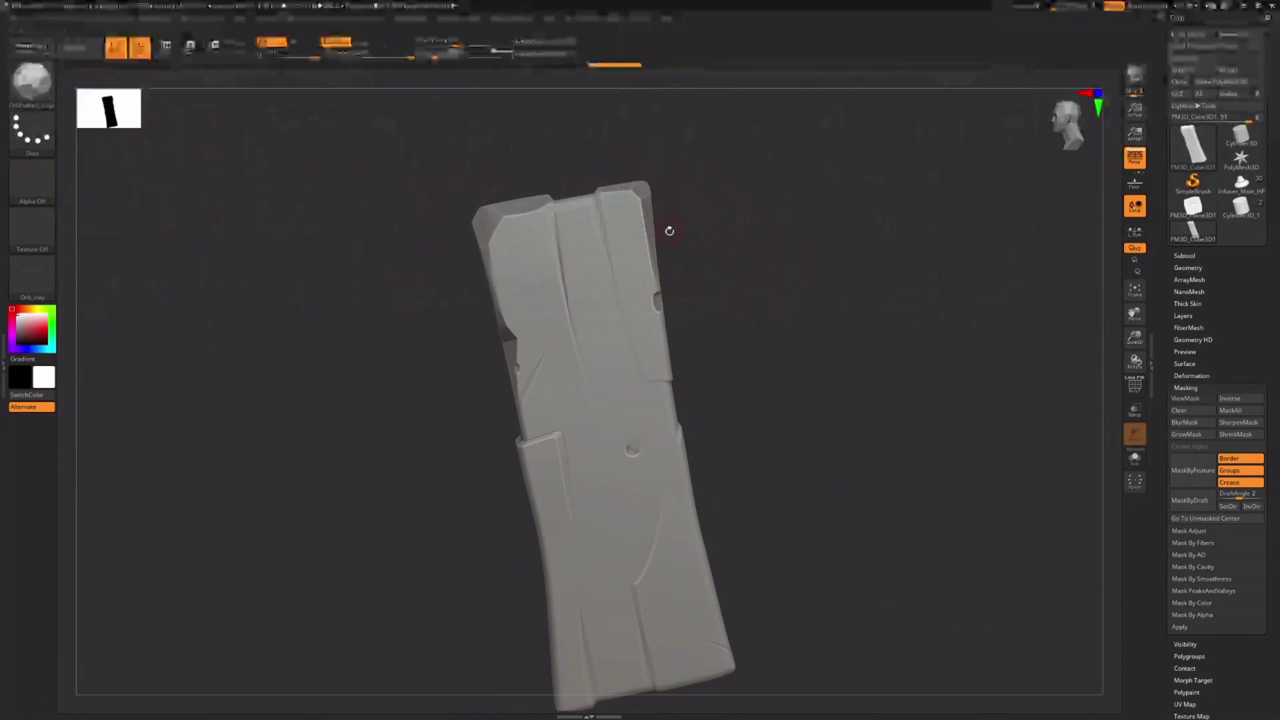
{"action": "left_click_drag", "start_coordinate": [710, 482], "coordinate": [728, 462], "text": "alt"}
{"action": "key", "text": "s"}
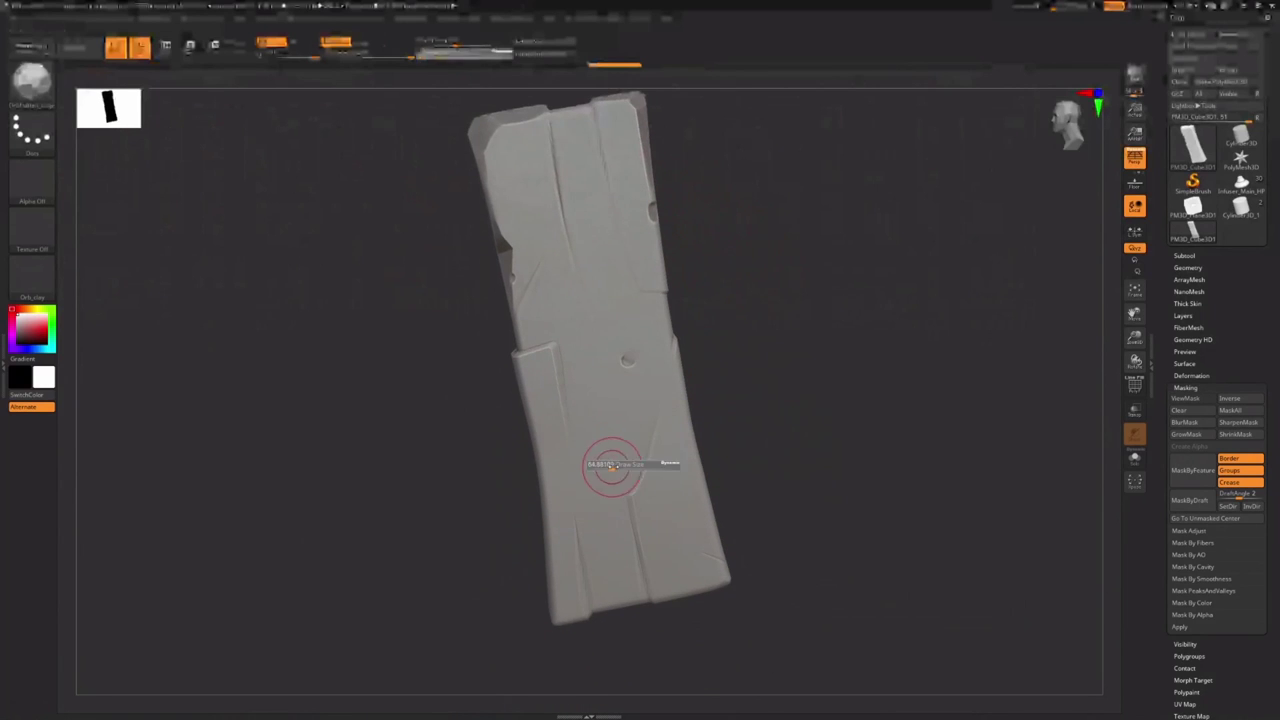
{"action": "right_click_drag", "start_coordinate": [627, 487], "coordinate": [519, 218]}
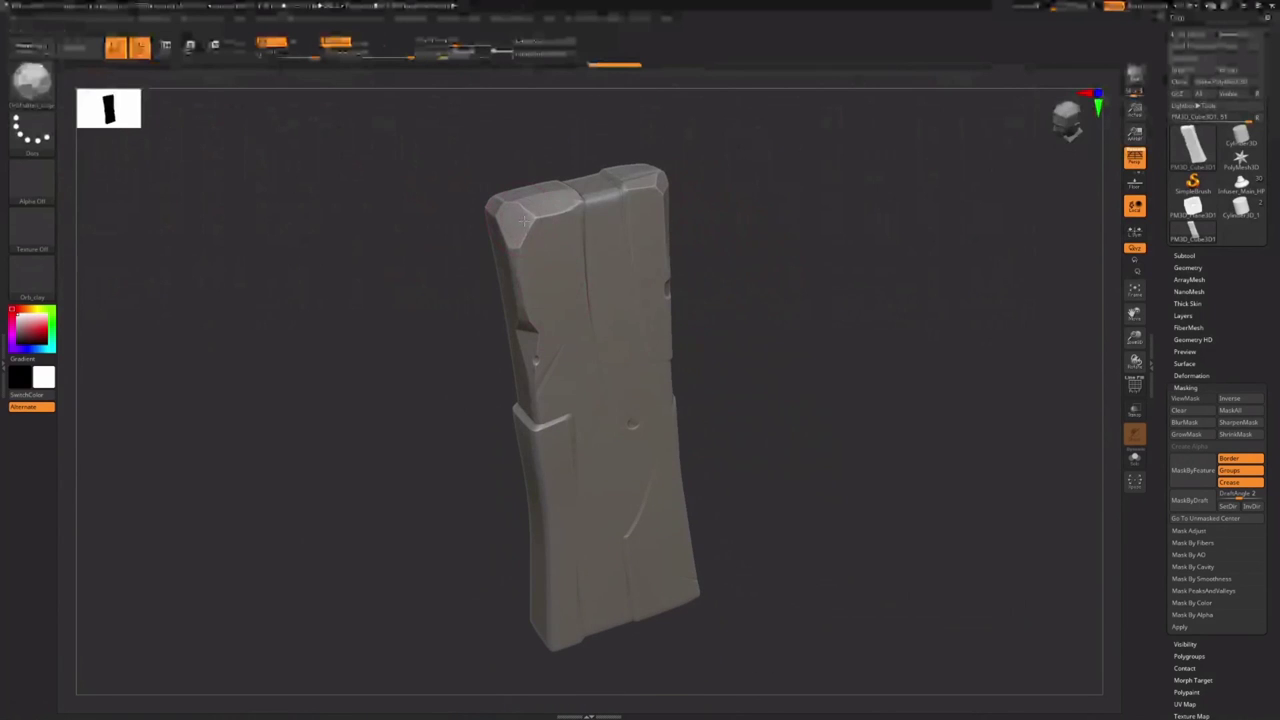
Isolate the plank's damaged upper corner with an inverted lasso mask and select the Move brush with its curve settings
{"action": "right_click_drag", "start_coordinate": [592, 250], "coordinate": [583, 232]}
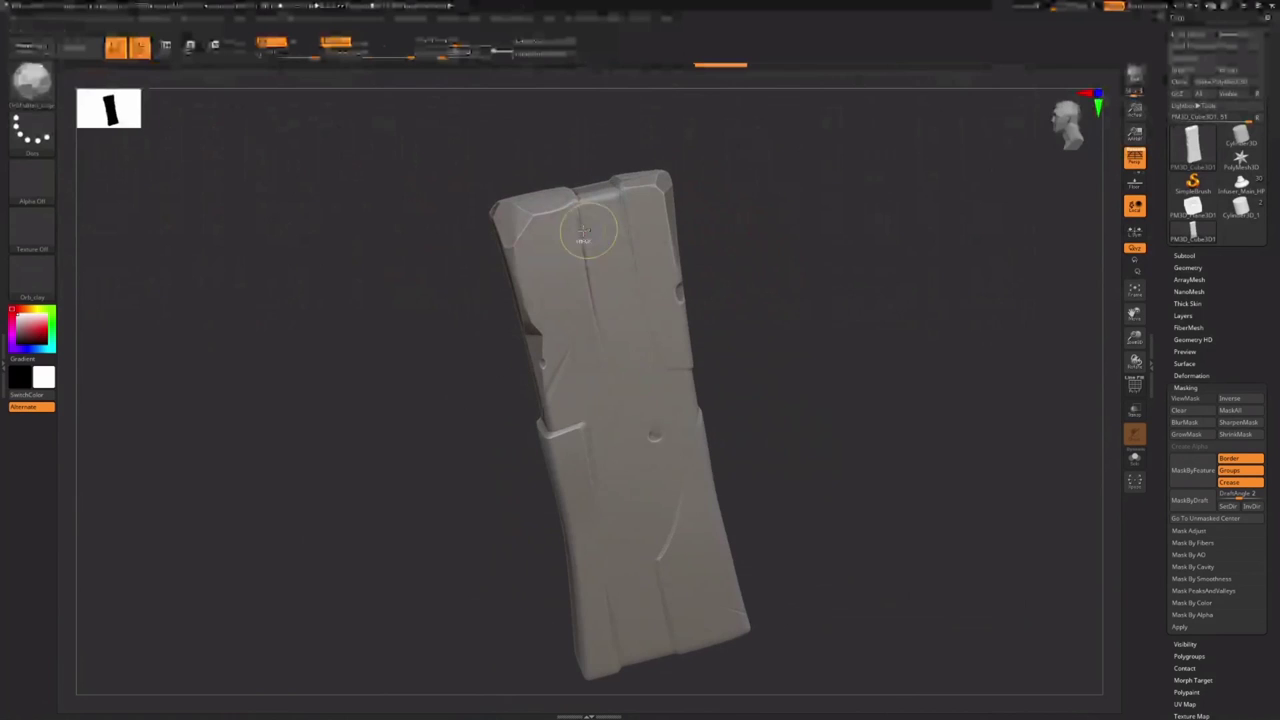
{"action": "mouse_move", "coordinate": [583, 232]}
{"action": "left_mouse_down", "text": "ctrl"}
{"action": "mouse_move", "coordinate": [586, 186]}
{"action": "mouse_move", "coordinate": [434, 277]}
{"action": "mouse_move", "coordinate": [449, 200]}
{"action": "left_mouse_up", "text": "ctrl"}
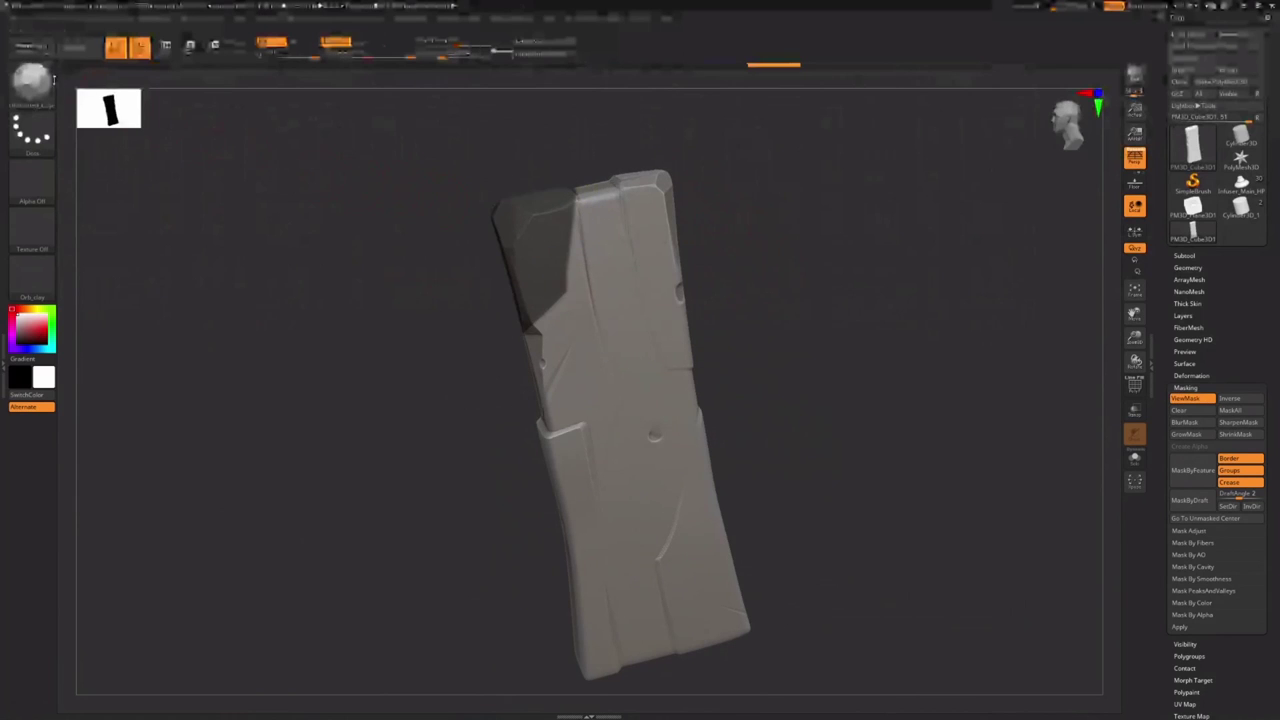
{"action": "left_click", "coordinate": [52, 82]}
{"action": "key", "text": "m"}
{"action": "key", "text": "v"}
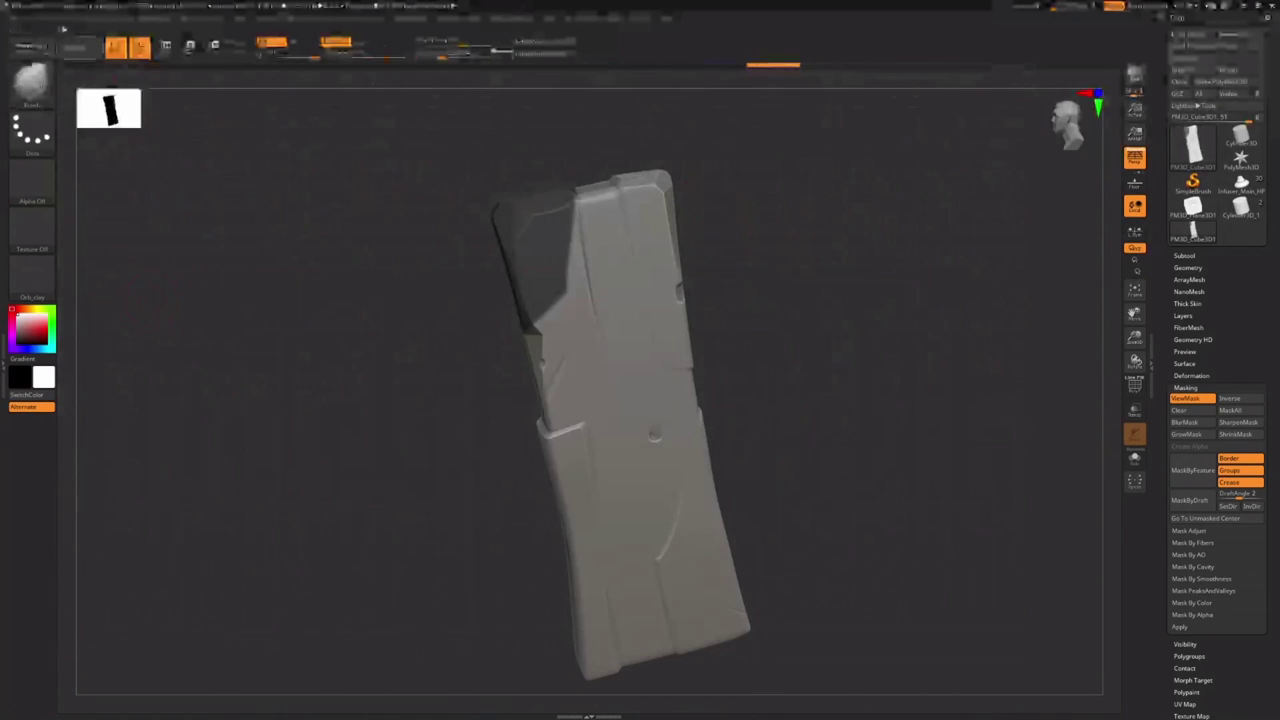
{"action": "left_click", "coordinate": [56, 19]}
{"action": "left_click", "coordinate": [63, 404]}
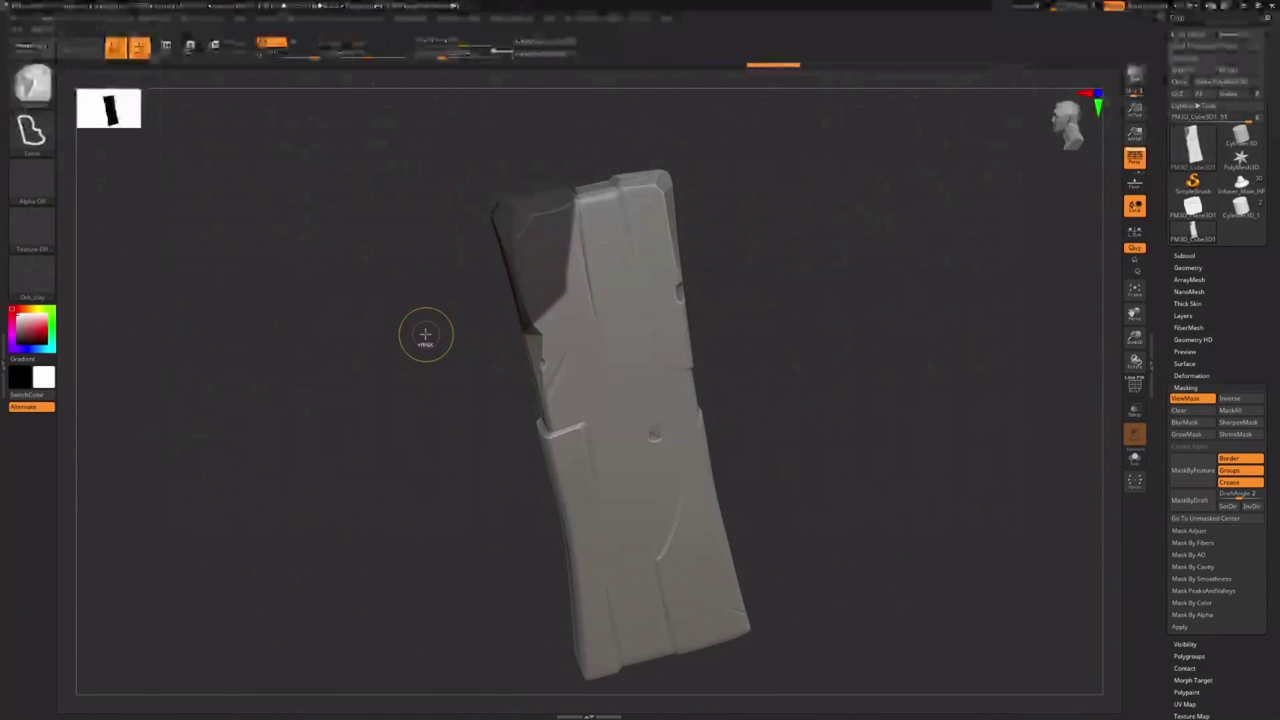
{"action": "left_click", "coordinate": [394, 277], "text": "ctrl"}
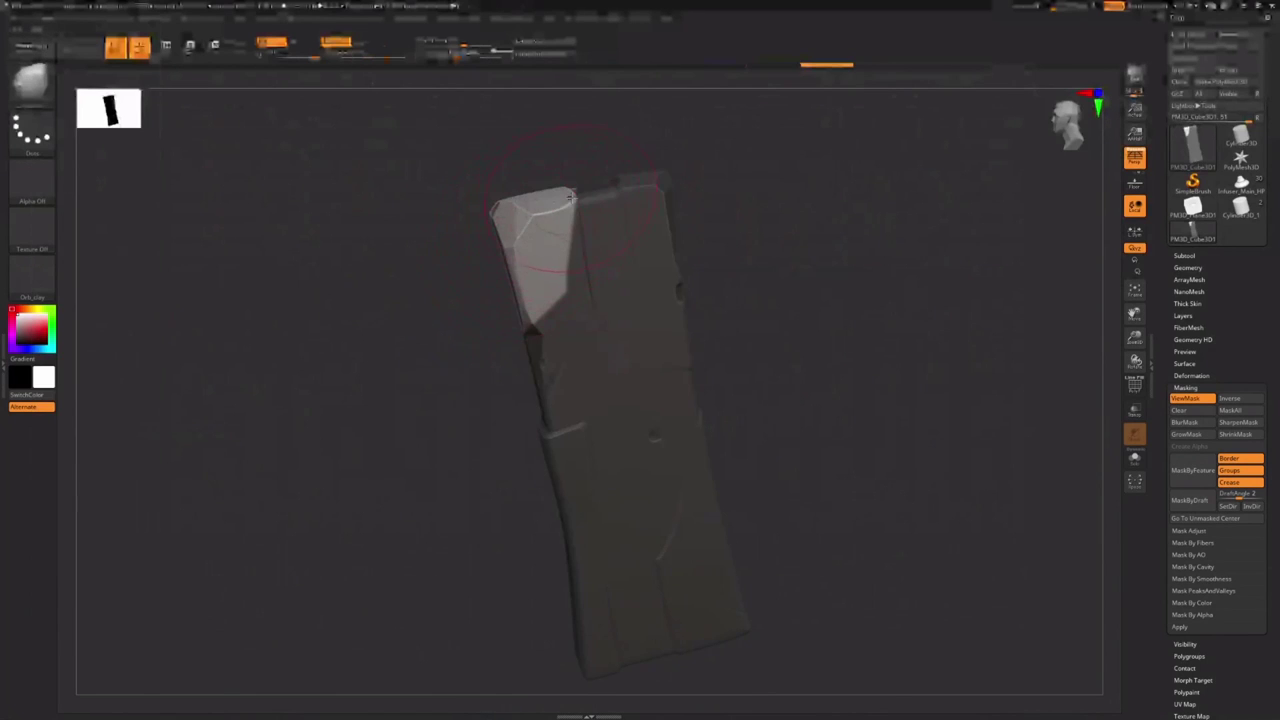
Pull the unmasked corner outward into a sharper chunk with the Move brush and clear the mask
{"action": "mouse_move", "coordinate": [570, 197]}
{"action": "left_mouse_down"}
{"action": "mouse_move", "coordinate": [582, 176]}
{"action": "mouse_move", "coordinate": [548, 195]}
{"action": "mouse_move", "coordinate": [564, 210]}
{"action": "mouse_move", "coordinate": [503, 213]}
{"action": "mouse_move", "coordinate": [425, 242]}
{"action": "left_mouse_up"}
{"action": "key", "text": "s"}
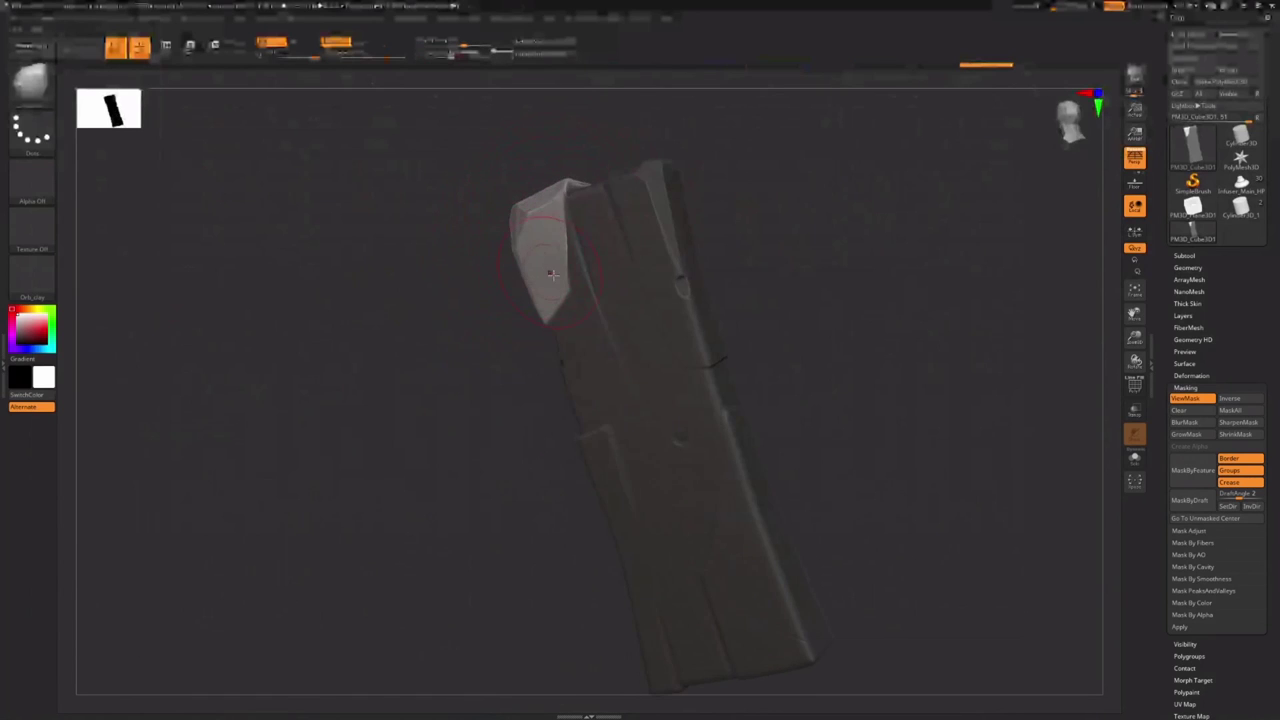
{"action": "right_click_drag", "start_coordinate": [552, 274], "coordinate": [573, 291]}
{"action": "left_click_drag", "start_coordinate": [573, 292], "coordinate": [573, 285]}
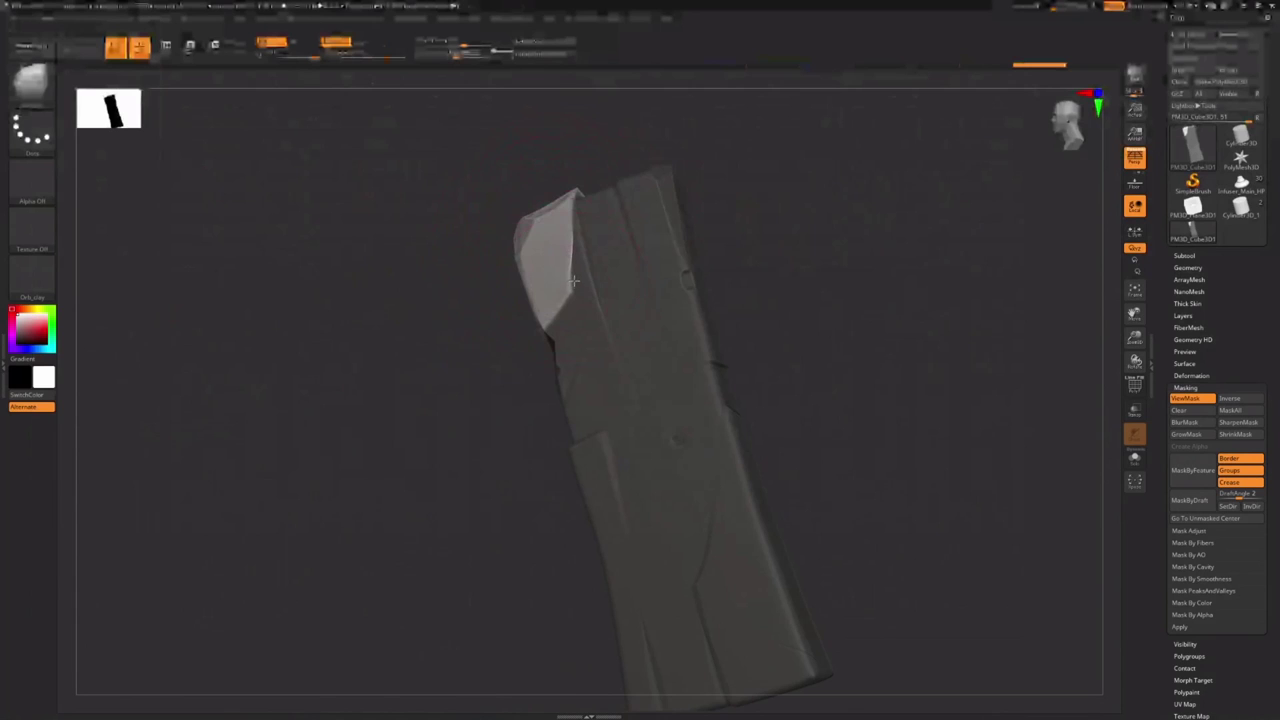
{"action": "right_click_drag", "start_coordinate": [574, 286], "coordinate": [565, 297]}
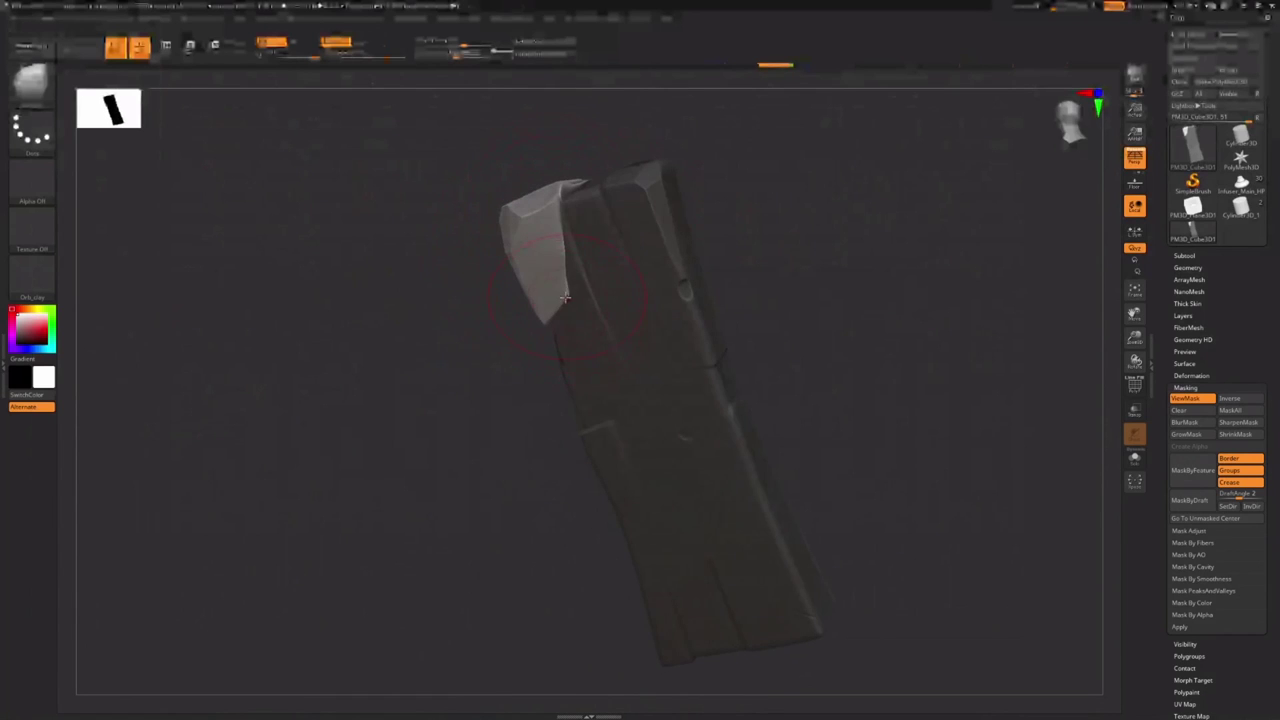
{"action": "left_click_drag", "start_coordinate": [565, 298], "coordinate": [566, 302]}
{"action": "key", "text": "ctrl+h"}
{"action": "right_click_drag", "start_coordinate": [568, 298], "coordinate": [632, 262]}
{"action": "left_click_drag", "start_coordinate": [632, 260], "coordinate": [634, 284]}
{"action": "key", "text": "ctrl+h"}
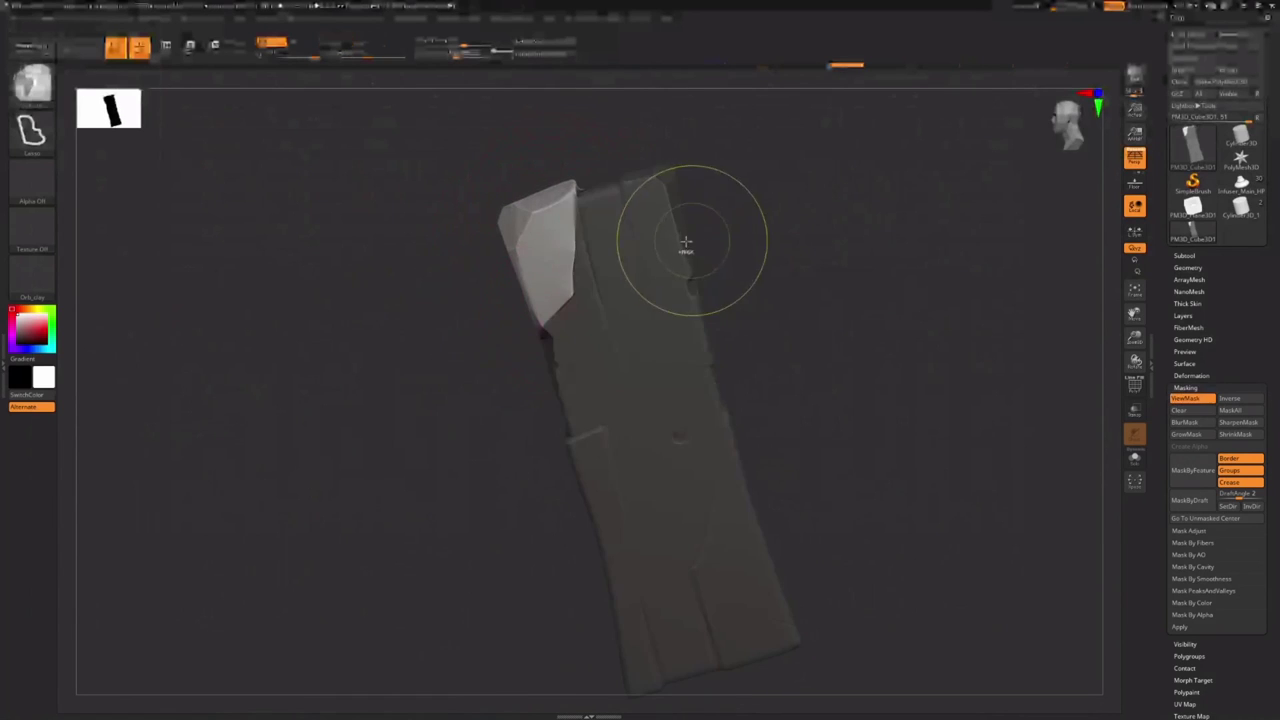
{"action": "left_click", "coordinate": [485, 252], "text": "ctrl"}
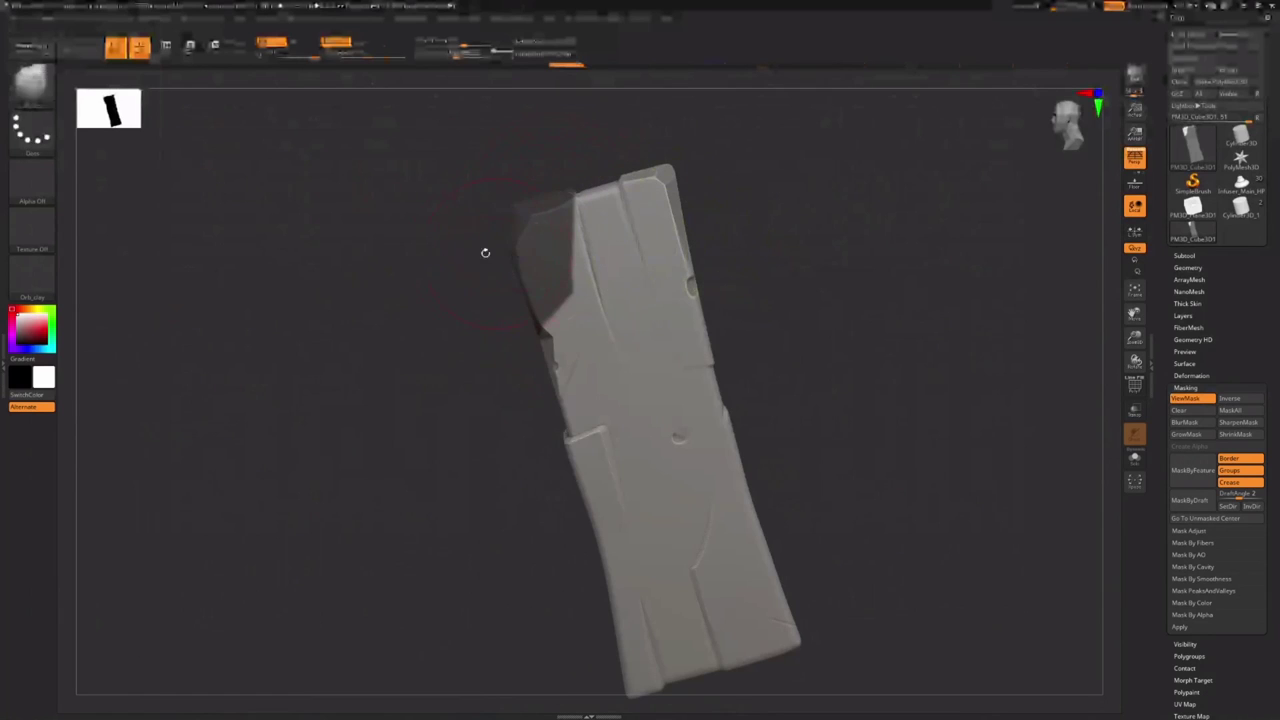
{"action": "left_click_drag", "start_coordinate": [485, 252], "coordinate": [409, 288], "text": "ctrl"}
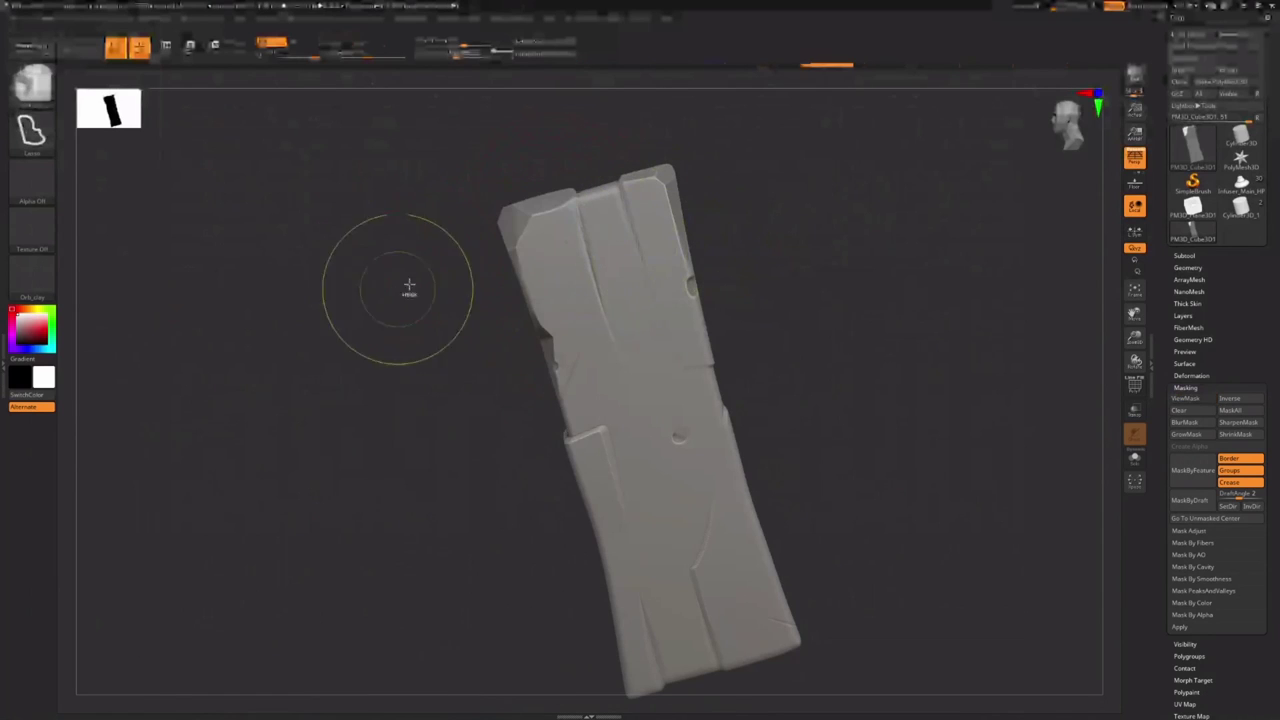
Check the AccuCurve option in the Move brush's curve settings
{"action": "left_click", "coordinate": [34, 90]}
{"action": "left_click", "coordinate": [40, 20]}
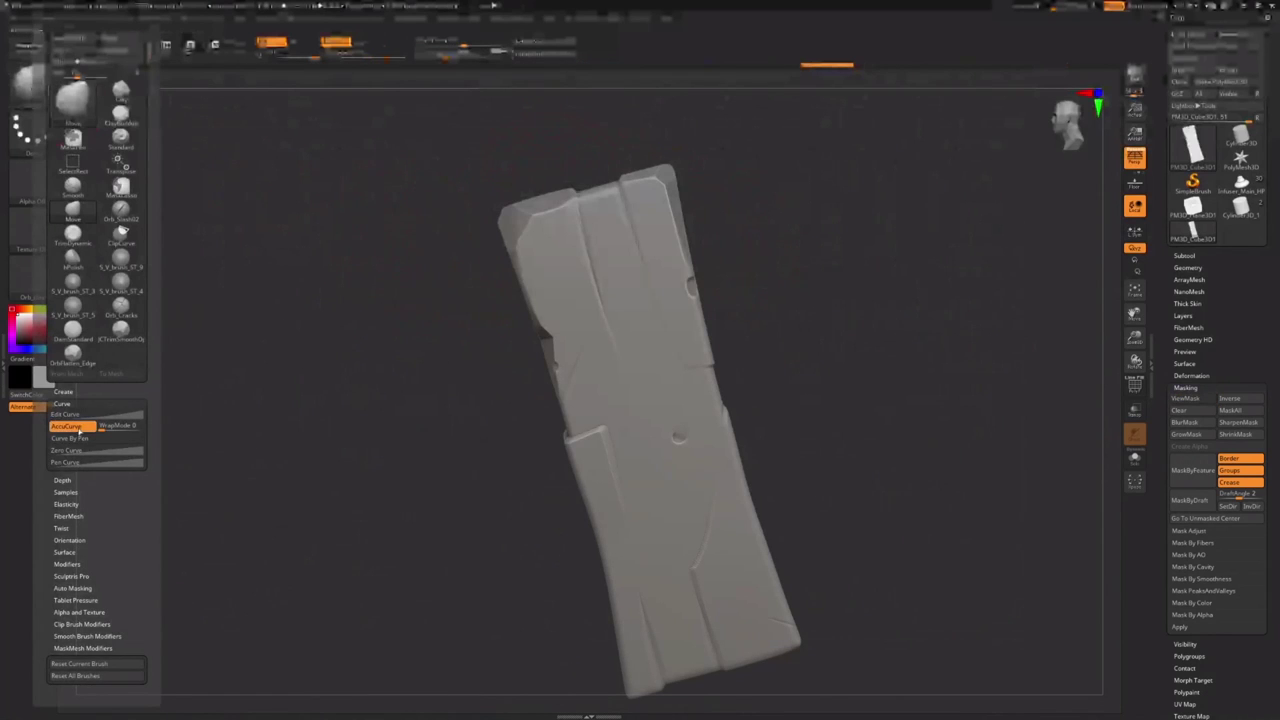
{"action": "left_click", "coordinate": [80, 431]}
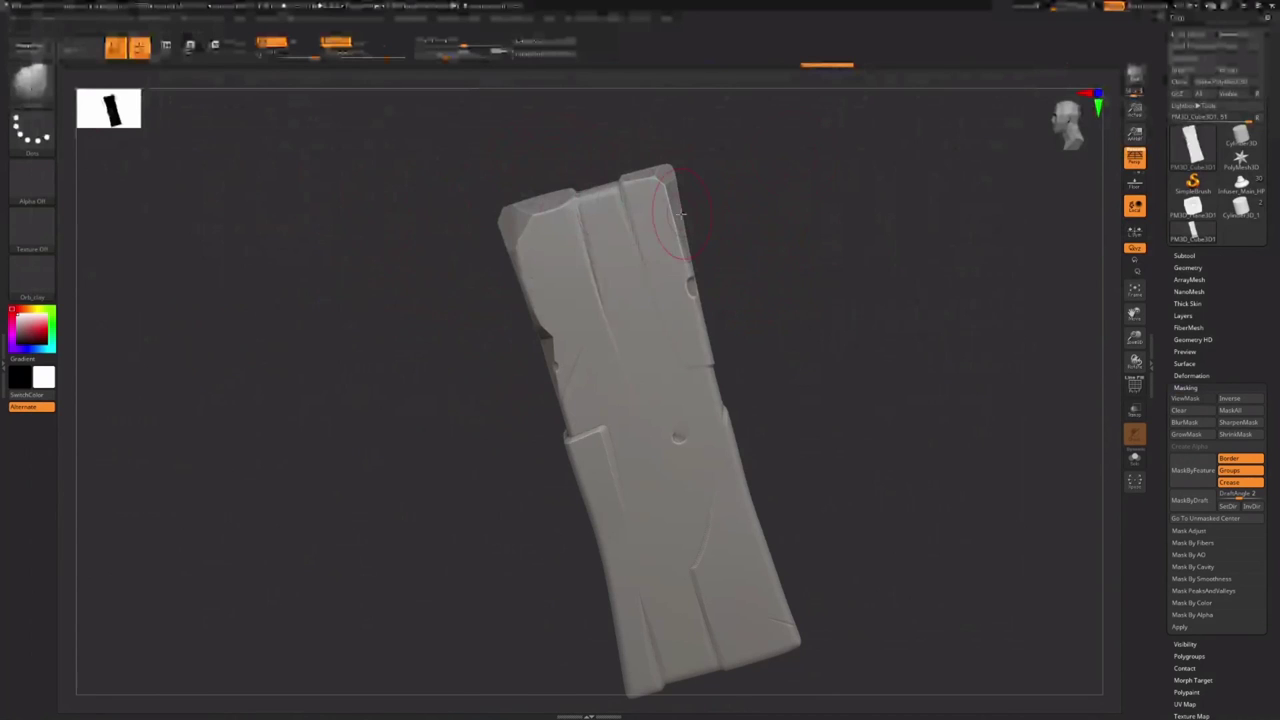
Cut flat facets into the plank's upper corners with straight ClipCurve cuts from several angles
{"action": "right_click_drag", "start_coordinate": [702, 210], "coordinate": [642, 236]}
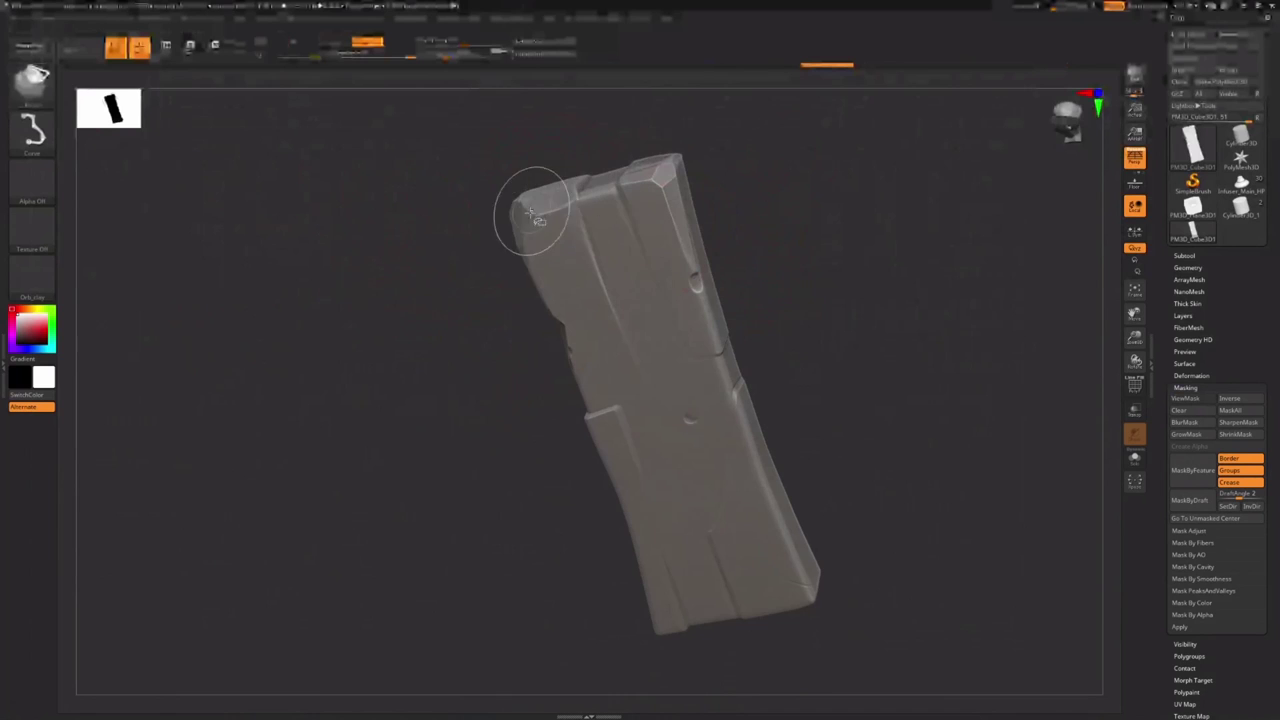
{"action": "right_click_drag", "start_coordinate": [532, 214], "coordinate": [514, 201]}
{"action": "left_click_drag", "start_coordinate": [529, 157], "coordinate": [516, 301], "text": "ctrl+shift"}
{"action": "right_click_drag", "start_coordinate": [518, 285], "coordinate": [673, 175]}
{"action": "mouse_move", "coordinate": [673, 182]}
{"action": "left_mouse_down", "text": "ctrl+shift"}
{"action": "mouse_move", "coordinate": [497, 209]}
{"action": "mouse_move", "coordinate": [506, 214]}
{"action": "left_mouse_up", "text": "ctrl+shift"}
{"action": "mouse_move", "coordinate": [520, 290]}
{"action": "right_mouse_down"}
{"action": "mouse_move", "coordinate": [562, 264]}
{"action": "mouse_move", "coordinate": [554, 228]}
{"action": "mouse_move", "coordinate": [583, 357]}
{"action": "mouse_move", "coordinate": [578, 323]}
{"action": "right_mouse_up"}
{"action": "left_click_drag", "start_coordinate": [585, 229], "coordinate": [658, 368], "text": "ctrl+shift"}
{"action": "right_click_drag", "start_coordinate": [643, 343], "coordinate": [592, 288]}
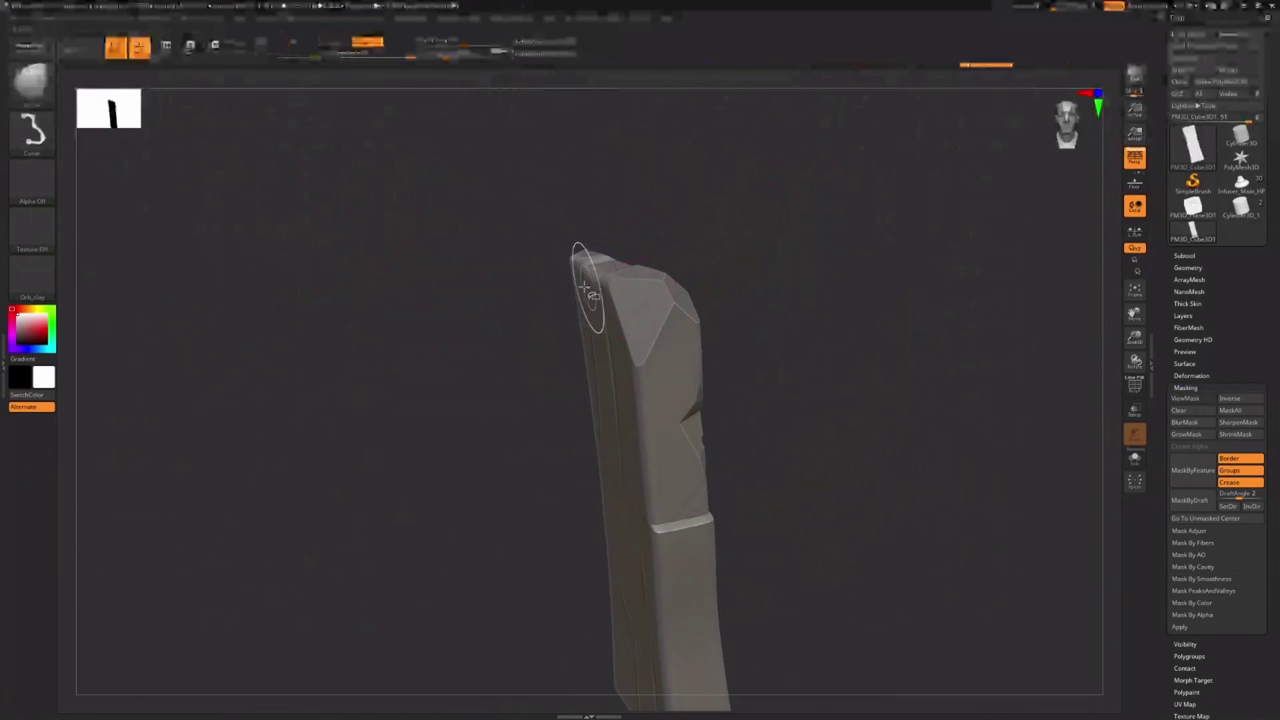
Slice additional angled facets across the plank's narrow upper end with the clipping curve, working from the side
{"action": "left_click_drag", "start_coordinate": [549, 280], "coordinate": [700, 222], "text": "ctrl+shift"}
{"action": "right_click_drag", "start_coordinate": [690, 245], "coordinate": [597, 303]}
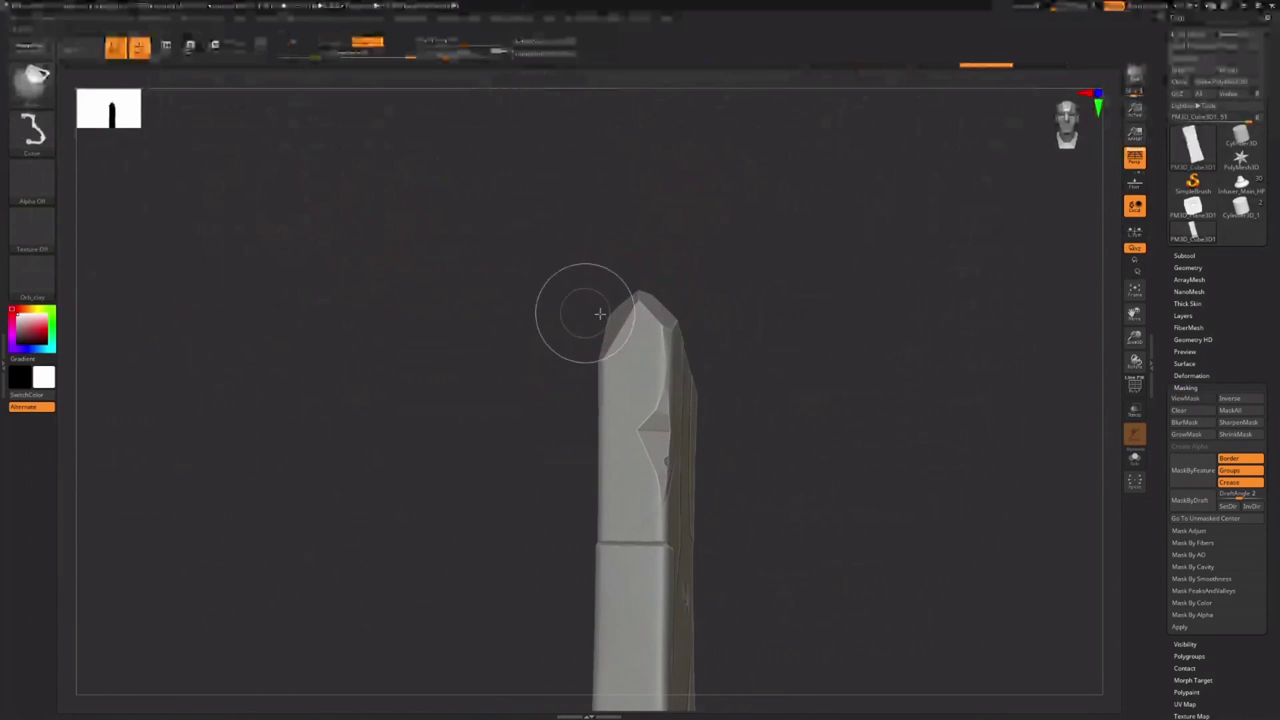
{"action": "left_click_drag", "start_coordinate": [578, 308], "coordinate": [712, 280], "text": "ctrl+shift"}
{"action": "mouse_move", "coordinate": [700, 290]}
{"action": "right_mouse_down"}
{"action": "mouse_move", "coordinate": [627, 371]}
{"action": "mouse_move", "coordinate": [663, 286]}
{"action": "right_mouse_up"}
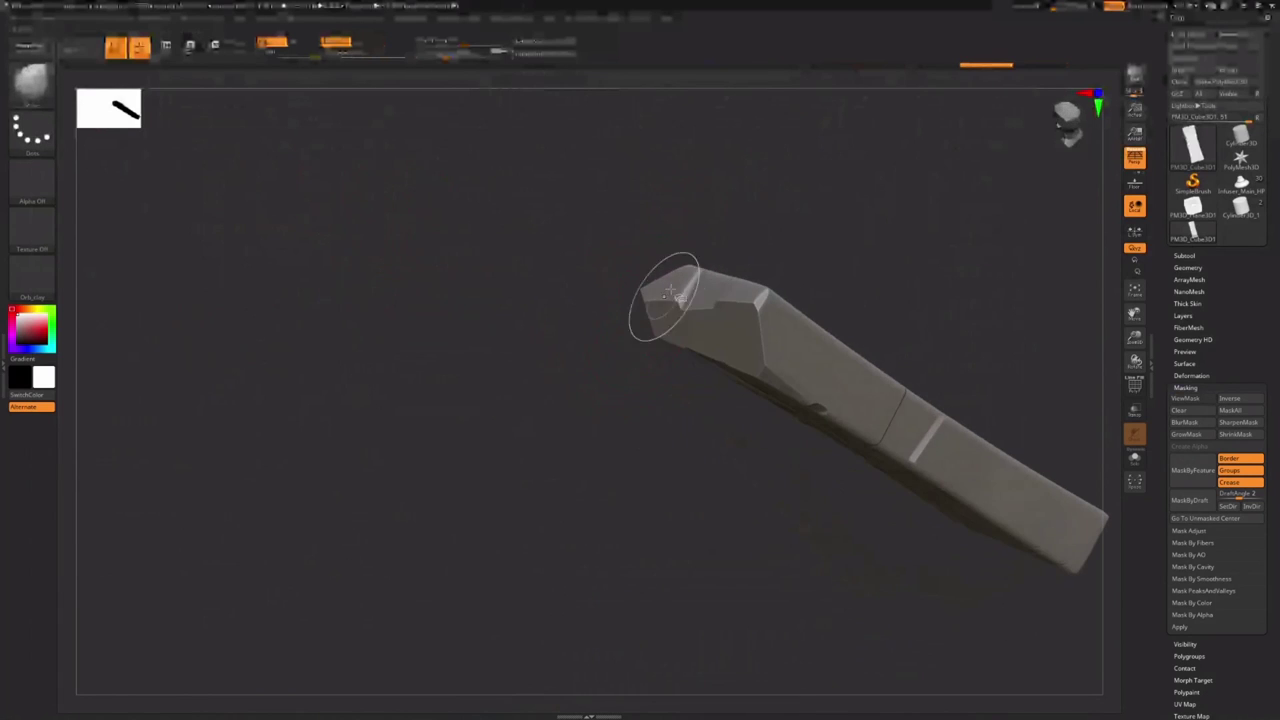
{"action": "left_click_drag", "start_coordinate": [729, 251], "coordinate": [610, 320], "text": "ctrl+shift"}
{"action": "mouse_move", "coordinate": [610, 320]}
{"action": "right_mouse_down"}
{"action": "mouse_move", "coordinate": [775, 300]}
{"action": "mouse_move", "coordinate": [655, 347]}
{"action": "mouse_move", "coordinate": [723, 274]}
{"action": "mouse_move", "coordinate": [766, 326]}
{"action": "mouse_move", "coordinate": [785, 326]}
{"action": "right_mouse_up"}
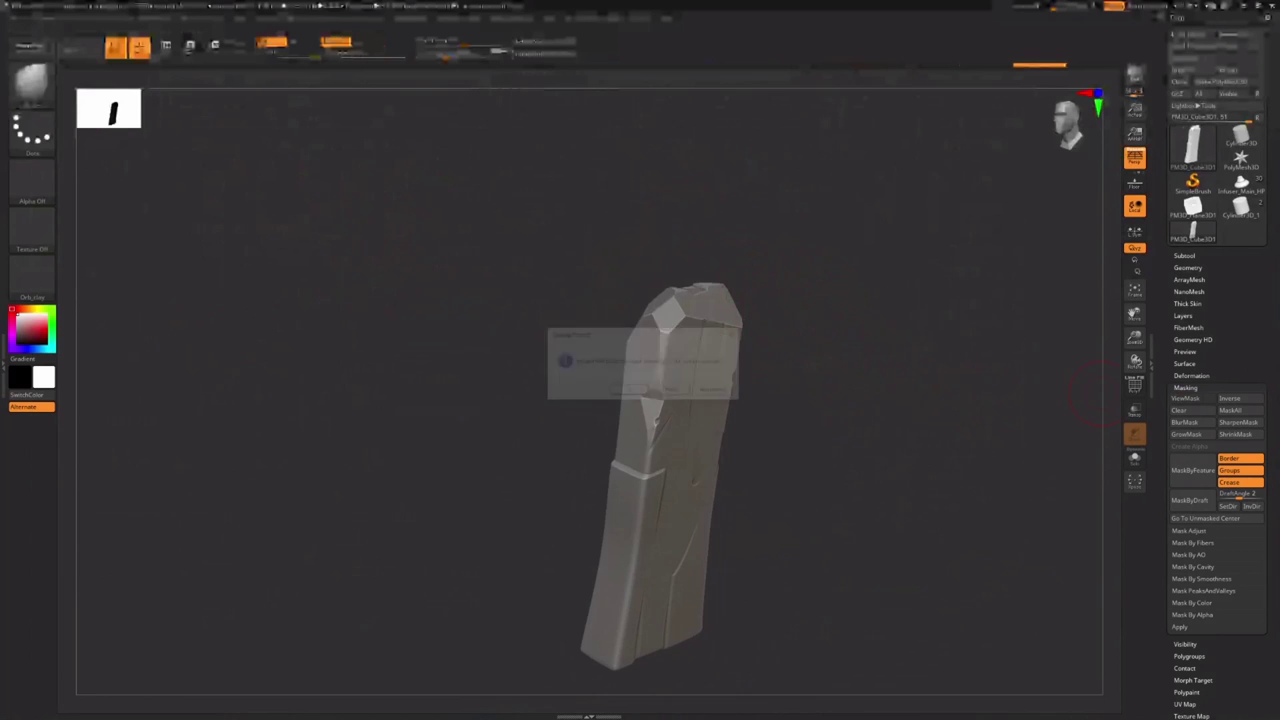
Discard the plank changes, open the pebbles project, and examine the facets and cracks of the large stones up close
{"action": "left_click", "coordinate": [672, 391]}
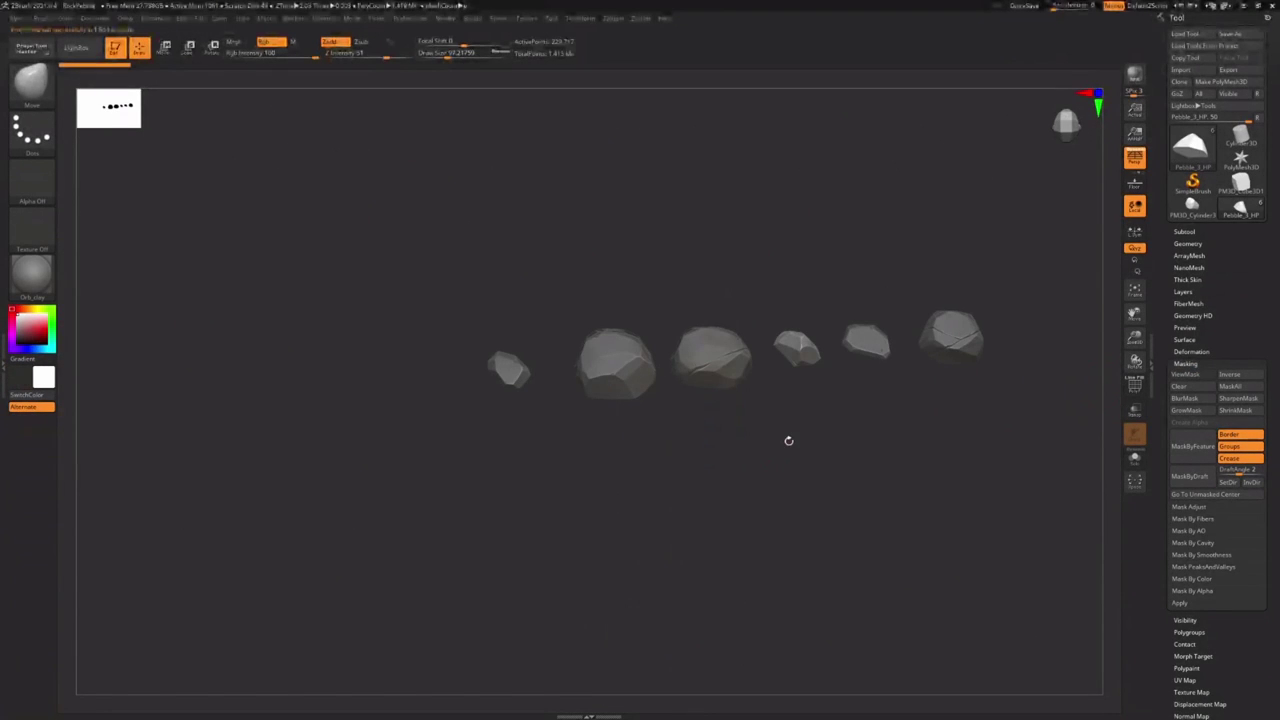
{"action": "mouse_move", "coordinate": [602, 392]}
{"action": "right_mouse_down", "text": "ctrl"}
{"action": "mouse_move", "coordinate": [662, 376]}
{"action": "mouse_move", "coordinate": [717, 397]}
{"action": "right_mouse_up", "text": "ctrl"}
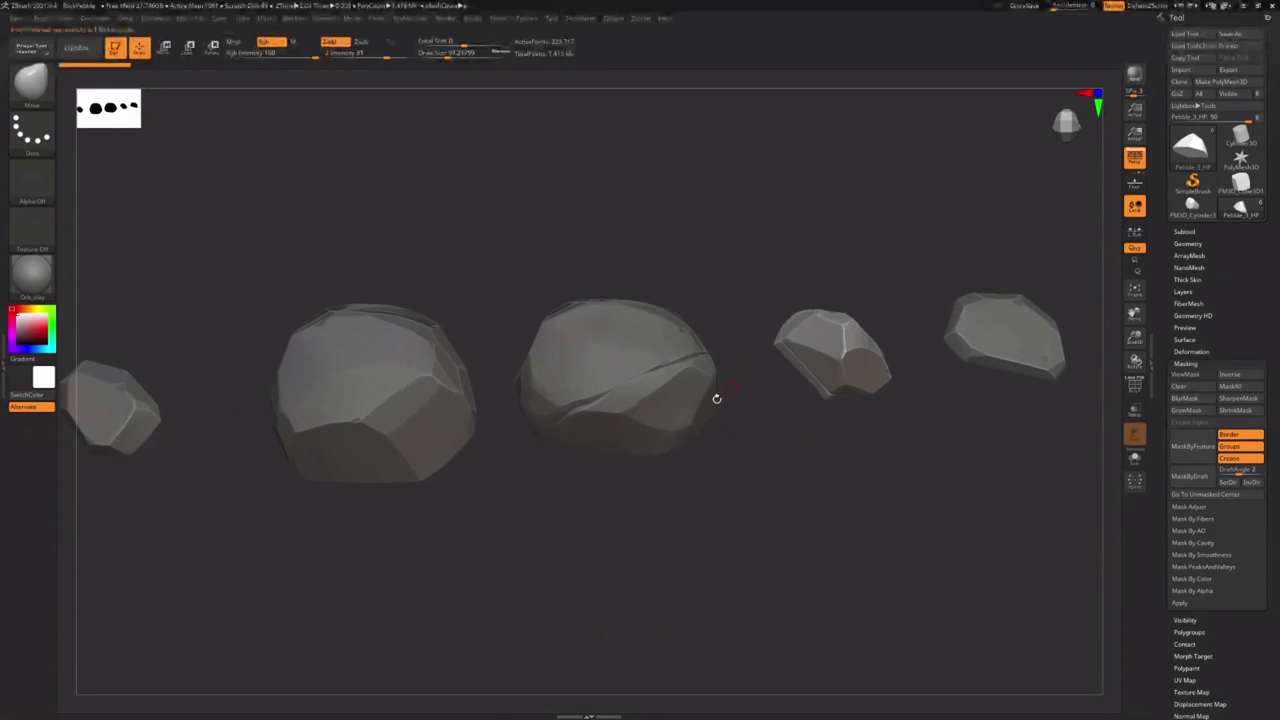
{"action": "right_click_drag", "start_coordinate": [588, 422], "coordinate": [762, 412], "text": "alt"}
{"action": "mouse_move", "coordinate": [577, 408]}
{"action": "right_mouse_down", "text": "ctrl"}
{"action": "mouse_move", "coordinate": [652, 442]}
{"action": "mouse_move", "coordinate": [686, 427]}
{"action": "mouse_move", "coordinate": [670, 360]}
{"action": "mouse_move", "coordinate": [696, 460]}
{"action": "mouse_move", "coordinate": [631, 423]}
{"action": "mouse_move", "coordinate": [643, 471]}
{"action": "mouse_move", "coordinate": [641, 422]}
{"action": "mouse_move", "coordinate": [708, 388]}
{"action": "mouse_move", "coordinate": [611, 334]}
{"action": "mouse_move", "coordinate": [646, 380]}
{"action": "mouse_move", "coordinate": [671, 378]}
{"action": "mouse_move", "coordinate": [610, 288]}
{"action": "right_mouse_up", "text": "ctrl"}
{"action": "left_click", "coordinate": [673, 433], "text": "alt"}
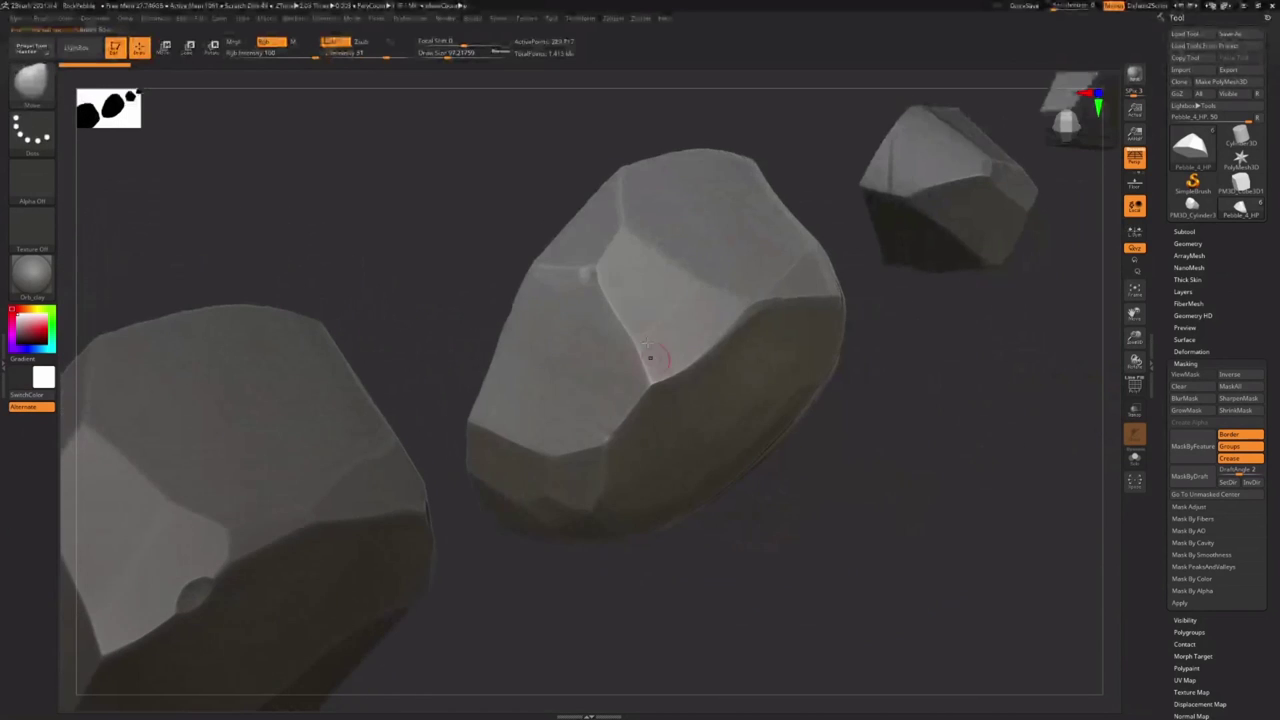
{"action": "right_click_drag", "start_coordinate": [670, 348], "coordinate": [744, 499]}
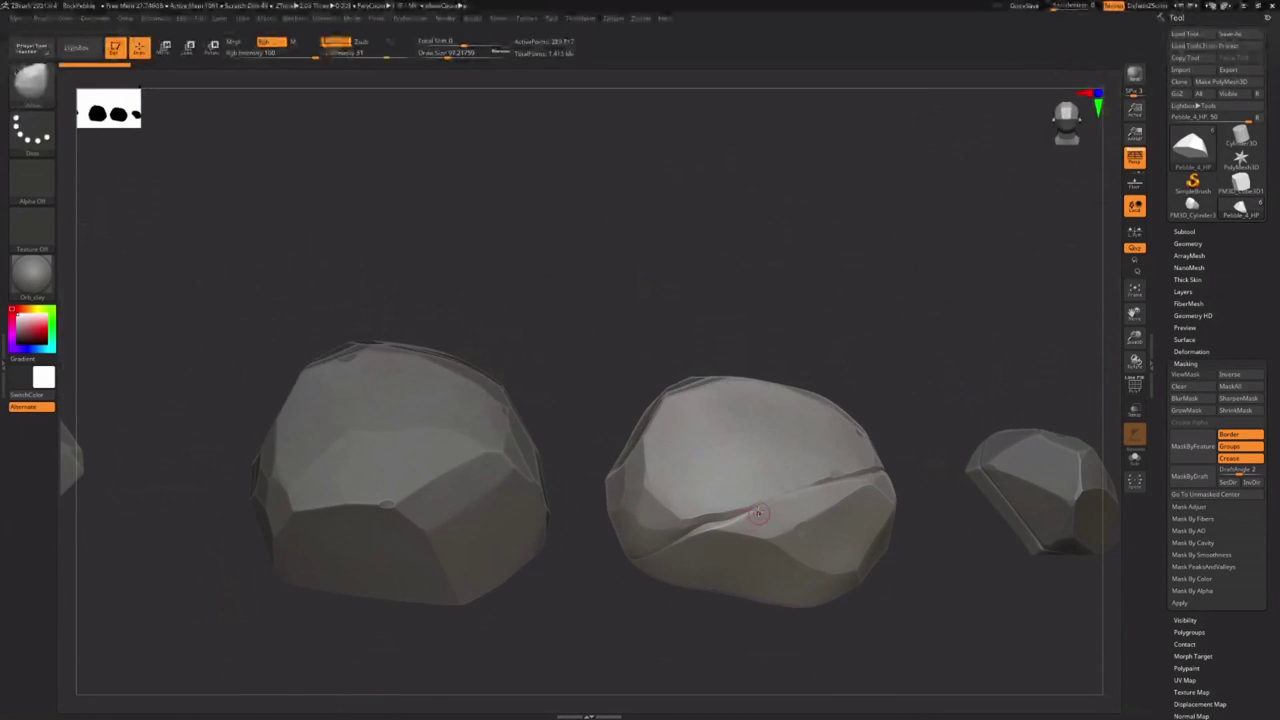
{"action": "mouse_move", "coordinate": [684, 526]}
{"action": "right_mouse_down", "text": "alt"}
{"action": "mouse_move", "coordinate": [654, 518]}
{"action": "mouse_move", "coordinate": [722, 440]}
{"action": "mouse_move", "coordinate": [842, 445]}
{"action": "mouse_move", "coordinate": [795, 457]}
{"action": "right_mouse_up", "text": "alt"}
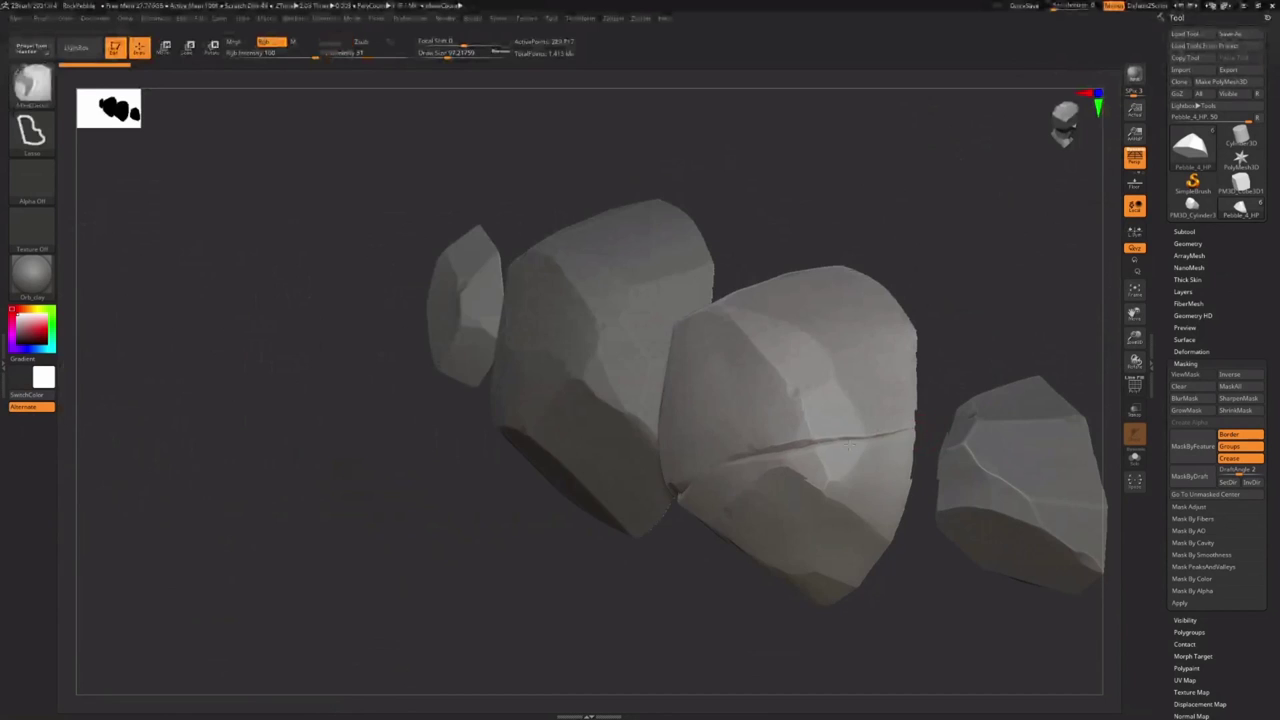
{"action": "right_click_drag", "start_coordinate": [900, 432], "coordinate": [680, 434], "text": "ctrl"}
{"action": "mouse_move", "coordinate": [790, 438]}
{"action": "right_mouse_down", "text": "alt"}
{"action": "mouse_move", "coordinate": [650, 436]}
{"action": "mouse_move", "coordinate": [783, 400]}
{"action": "mouse_move", "coordinate": [891, 424]}
{"action": "mouse_move", "coordinate": [726, 480]}
{"action": "mouse_move", "coordinate": [712, 438]}
{"action": "right_mouse_up", "text": "alt"}
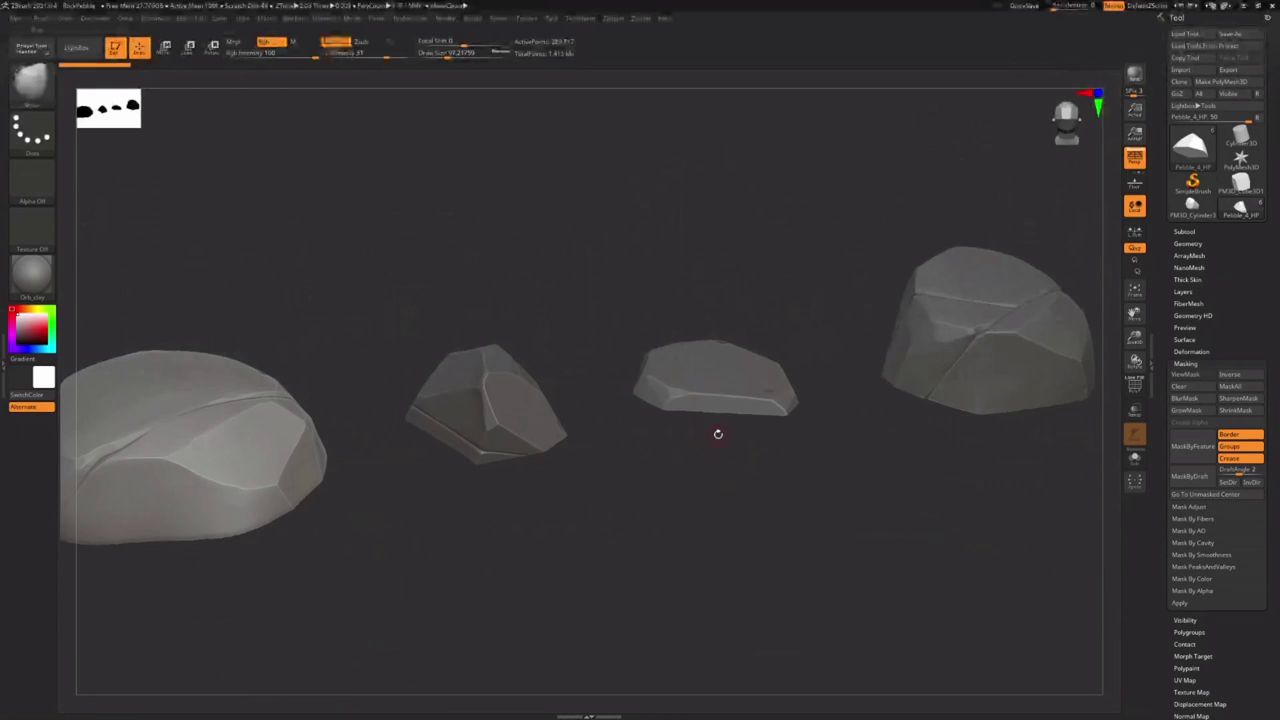
Select the flat pebble and its small neighbour in turn and try short brush strokes along the small pebble's upper ridge
{"action": "right_click_drag", "start_coordinate": [706, 359], "coordinate": [774, 383]}
{"action": "left_click", "coordinate": [738, 374], "text": "alt"}
{"action": "left_click_drag", "start_coordinate": [686, 385], "coordinate": [765, 386], "text": "shift"}
{"action": "left_click", "coordinate": [449, 436], "text": "alt"}
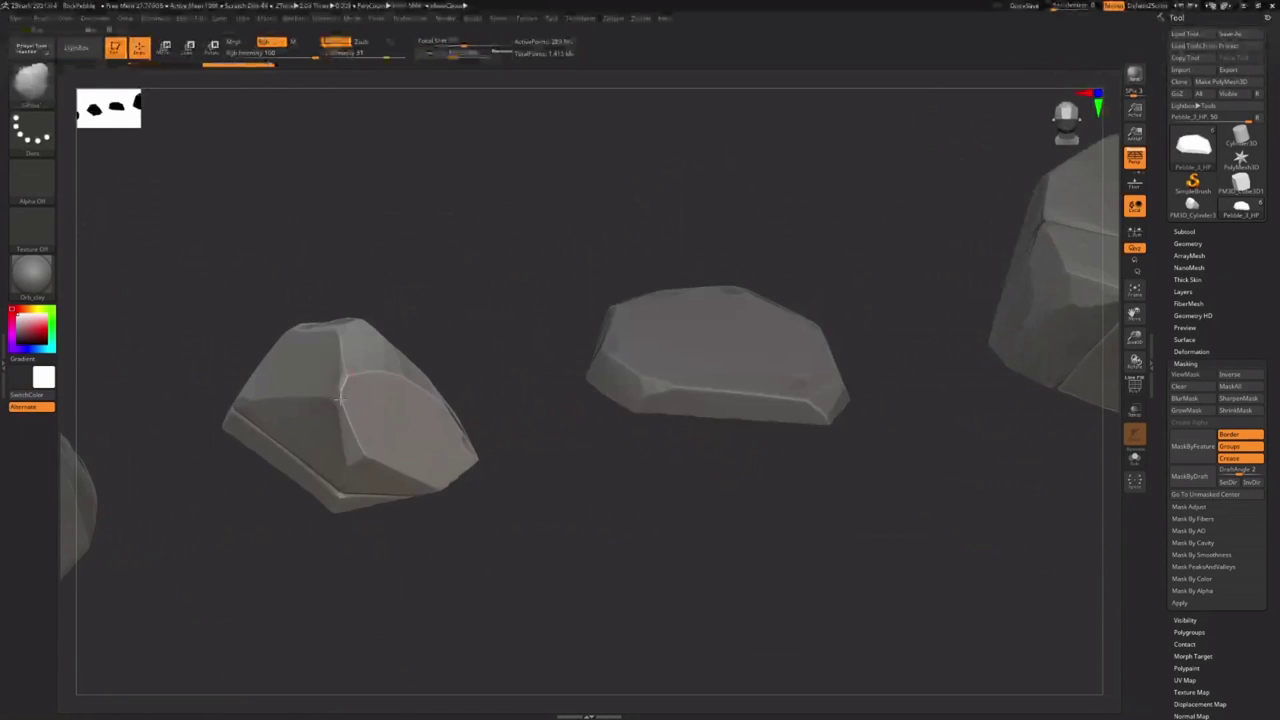
{"action": "right_click_drag", "start_coordinate": [374, 374], "coordinate": [357, 388]}
{"action": "left_click_drag", "start_coordinate": [340, 388], "coordinate": [343, 382]}
{"action": "key", "text": "s"}
{"action": "left_click_drag", "start_coordinate": [343, 382], "coordinate": [349, 382]}
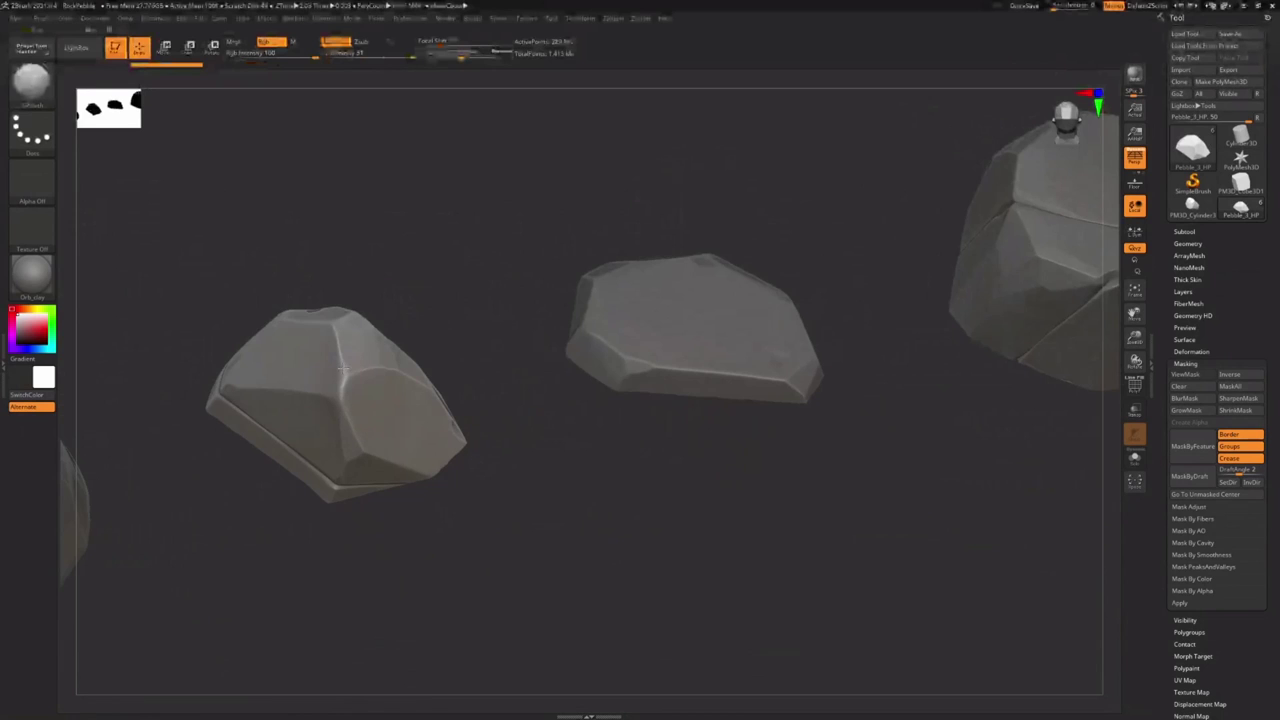
{"action": "left_click_drag", "start_coordinate": [378, 354], "coordinate": [384, 358]}
Examine the silhouettes and main facets of the six pebbles from both near and far viewing distances
{"action": "mouse_move", "coordinate": [445, 345]}
{"action": "right_mouse_down", "text": "ctrl"}
{"action": "mouse_move", "coordinate": [382, 354]}
{"action": "mouse_move", "coordinate": [400, 398]}
{"action": "mouse_move", "coordinate": [538, 421]}
{"action": "mouse_move", "coordinate": [545, 438]}
{"action": "mouse_move", "coordinate": [548, 412]}
{"action": "right_mouse_up", "text": "ctrl"}
{"action": "right_click_drag", "start_coordinate": [548, 412], "coordinate": [508, 408]}
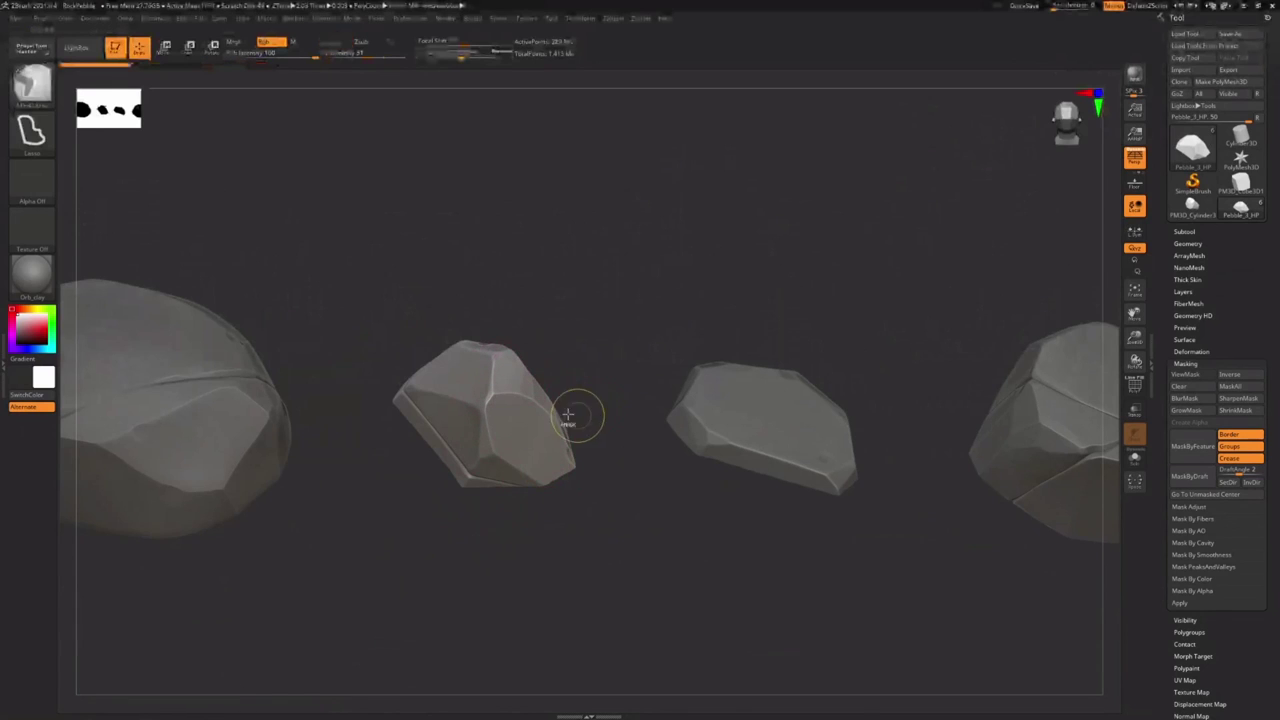
{"action": "mouse_move", "coordinate": [572, 420]}
{"action": "right_mouse_down", "text": "ctrl"}
{"action": "mouse_move", "coordinate": [540, 421]}
{"action": "mouse_move", "coordinate": [516, 450]}
{"action": "right_mouse_up", "text": "ctrl"}
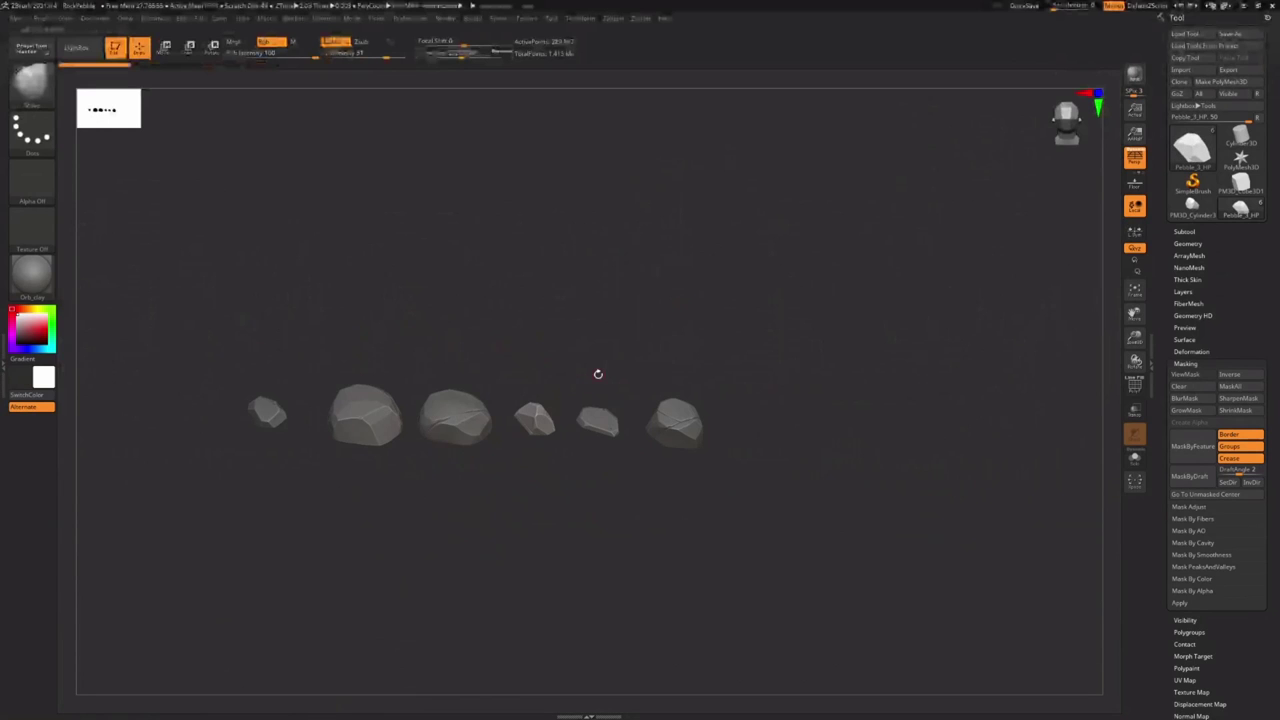
{"action": "right_click_drag", "start_coordinate": [537, 455], "coordinate": [612, 463], "text": "ctrl"}
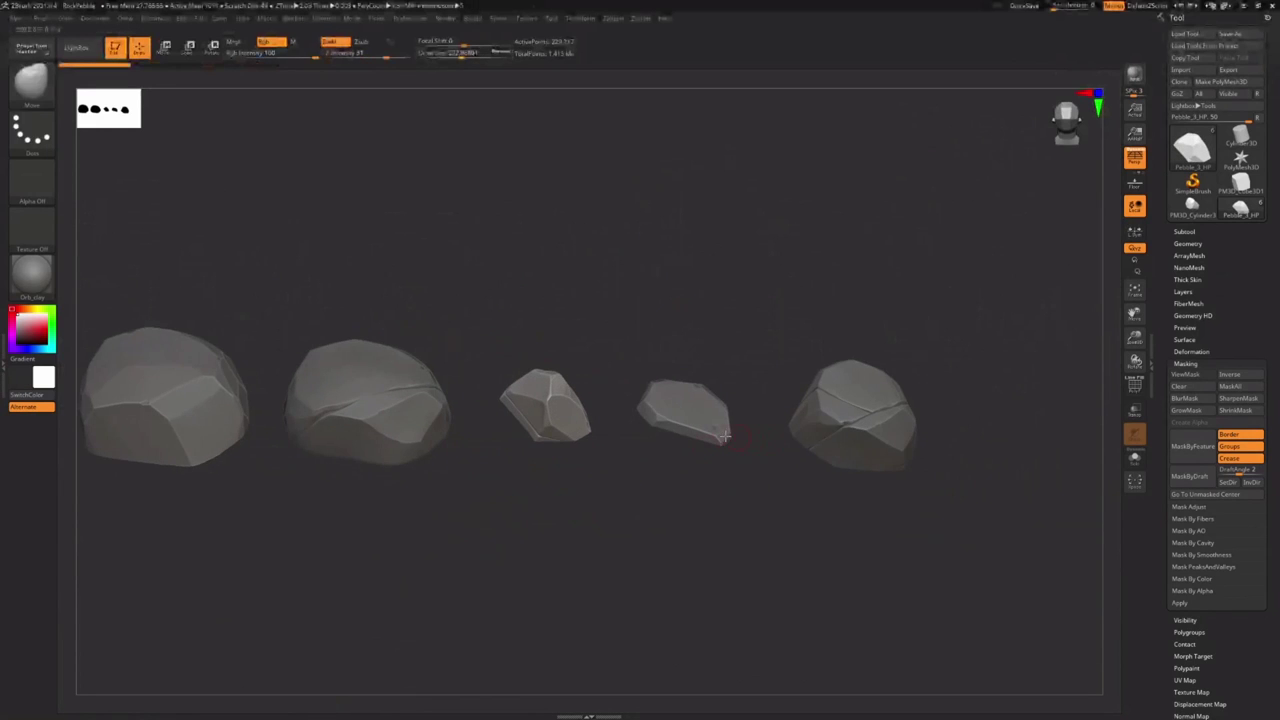
{"action": "right_click_drag", "start_coordinate": [672, 436], "coordinate": [727, 429], "text": "ctrl"}
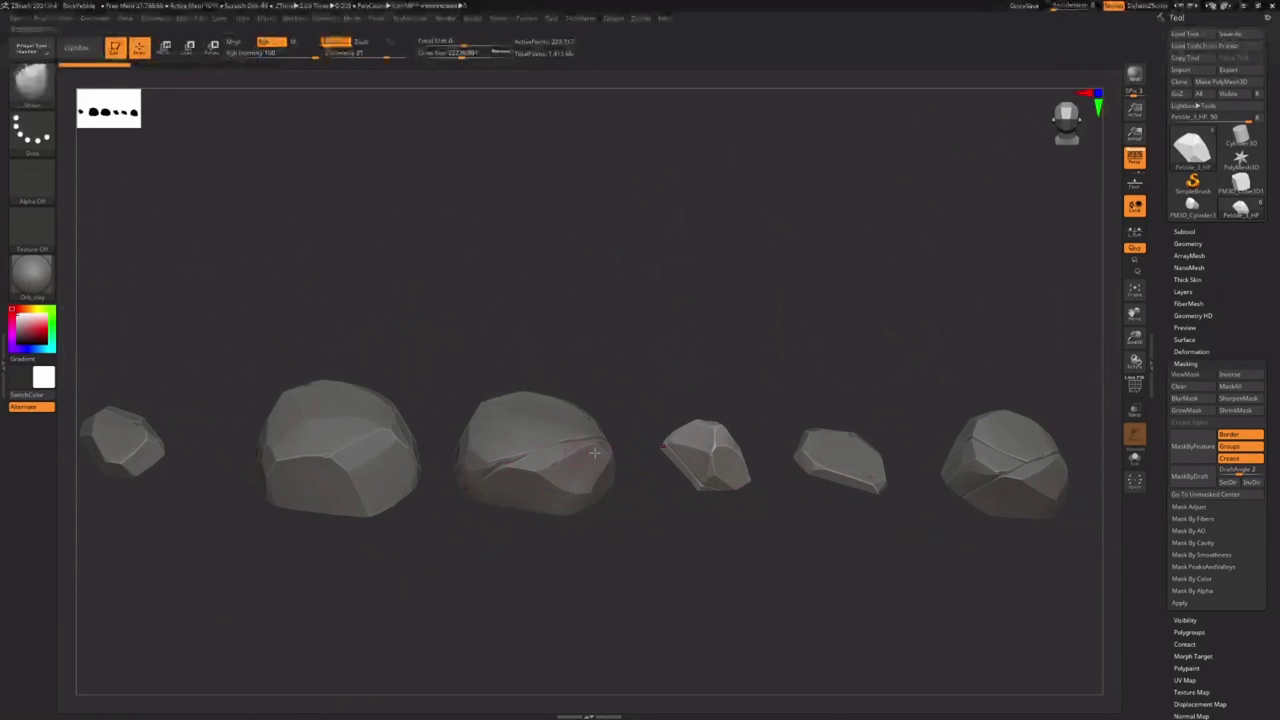
{"action": "right_click_drag", "start_coordinate": [566, 510], "coordinate": [578, 512]}
{"action": "mouse_move", "coordinate": [718, 484]}
{"action": "right_mouse_down", "text": "ctrl"}
{"action": "mouse_move", "coordinate": [578, 437]}
{"action": "mouse_move", "coordinate": [648, 517]}
{"action": "right_mouse_up", "text": "ctrl"}
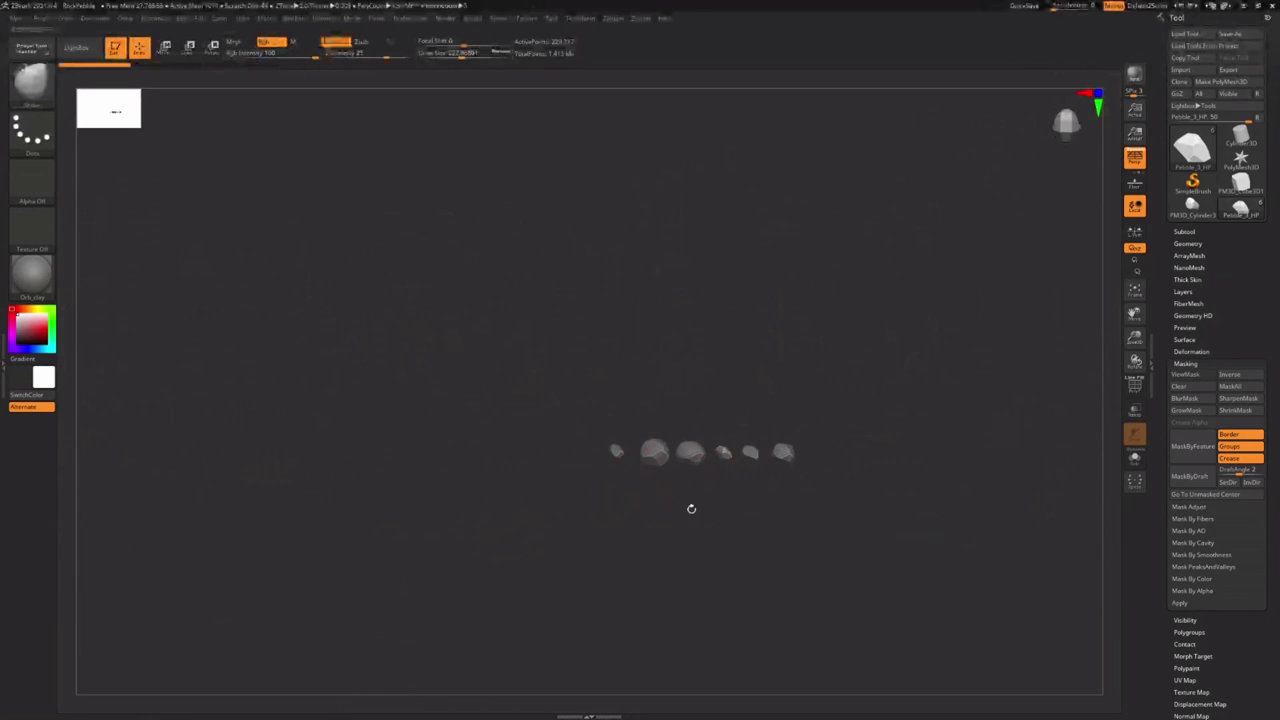
{"action": "right_click_drag", "start_coordinate": [663, 480], "coordinate": [937, 517], "text": "ctrl"}
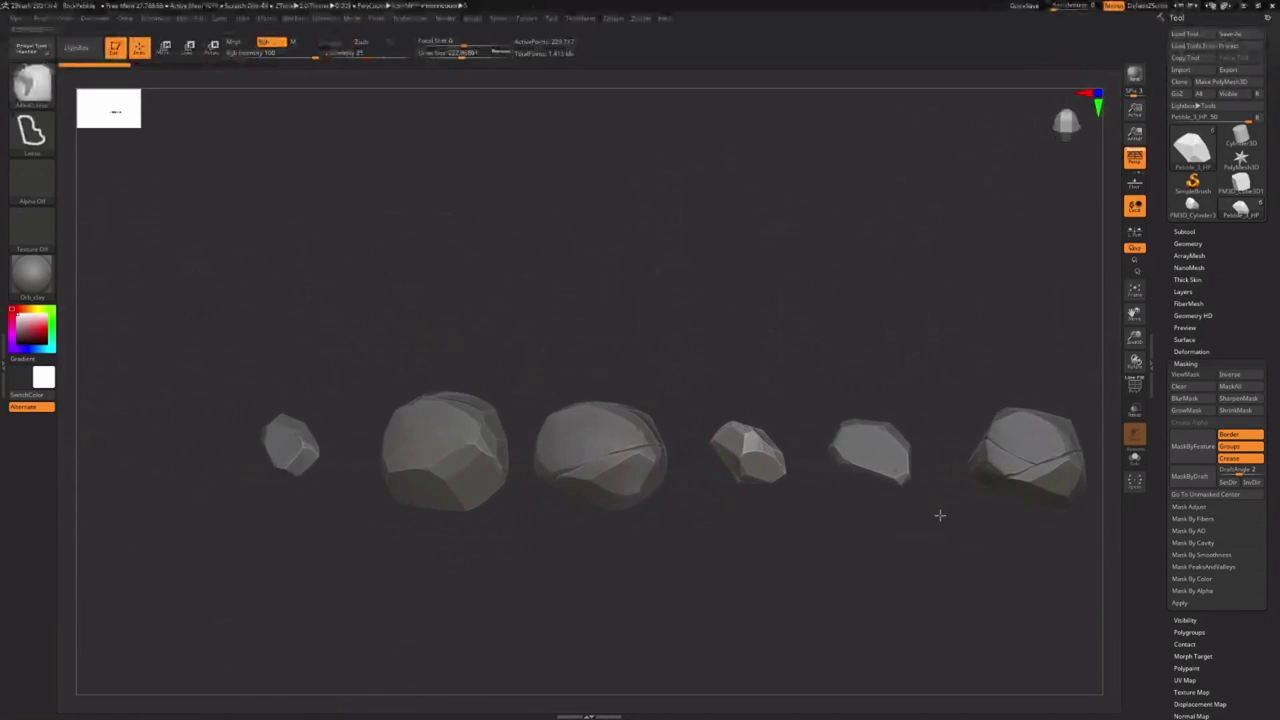
Inspect the cracked large stone and the small pebble's facets from several angles, and select the Move brush
{"action": "right_click_drag", "start_coordinate": [620, 460], "coordinate": [790, 475], "text": "ctrl"}
{"action": "mouse_move", "coordinate": [790, 475]}
{"action": "right_mouse_down"}
{"action": "mouse_move", "coordinate": [708, 455]}
{"action": "mouse_move", "coordinate": [646, 460]}
{"action": "mouse_move", "coordinate": [617, 486]}
{"action": "mouse_move", "coordinate": [704, 458]}
{"action": "right_mouse_up"}
{"action": "left_click_drag", "start_coordinate": [745, 465], "coordinate": [740, 460]}
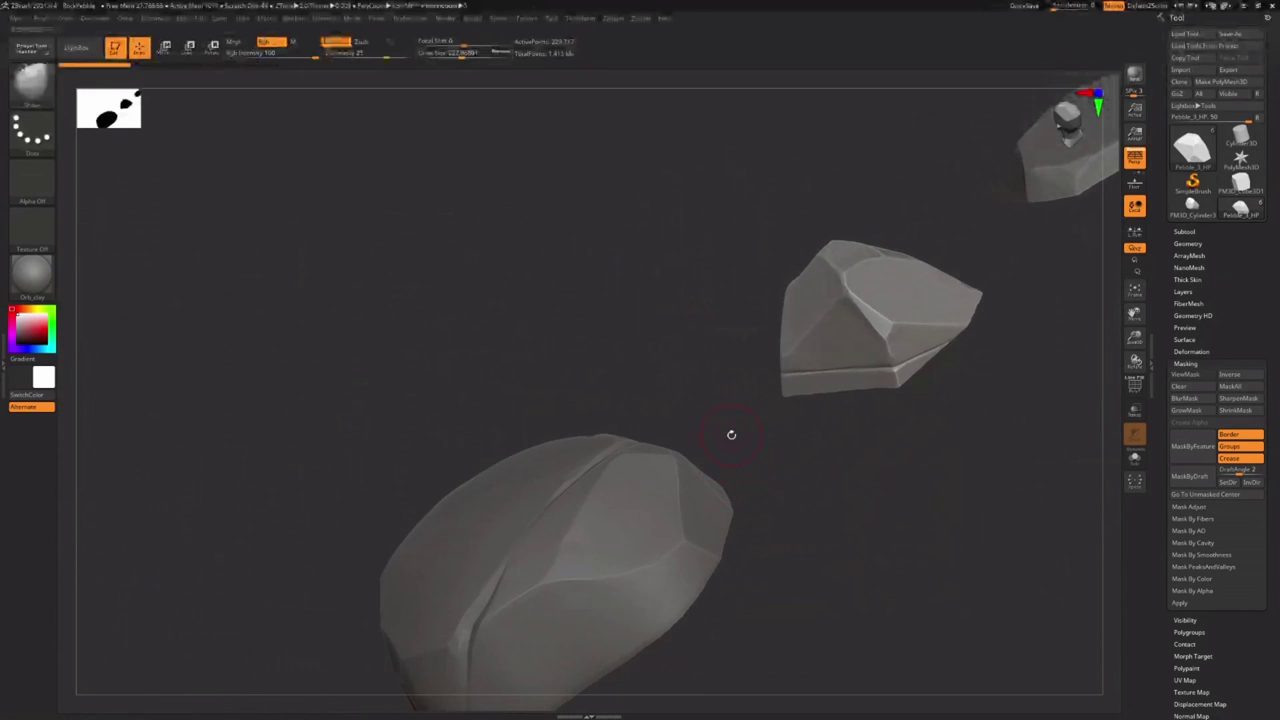
{"action": "mouse_move", "coordinate": [877, 441]}
{"action": "right_mouse_down", "text": "ctrl"}
{"action": "mouse_move", "coordinate": [722, 457]}
{"action": "mouse_move", "coordinate": [707, 475]}
{"action": "mouse_move", "coordinate": [748, 479]}
{"action": "right_mouse_up", "text": "ctrl"}
{"action": "left_click_drag", "start_coordinate": [748, 482], "coordinate": [783, 470]}
{"action": "key", "text": "b"}
{"action": "key", "text": "m"}
{"action": "key", "text": "v"}
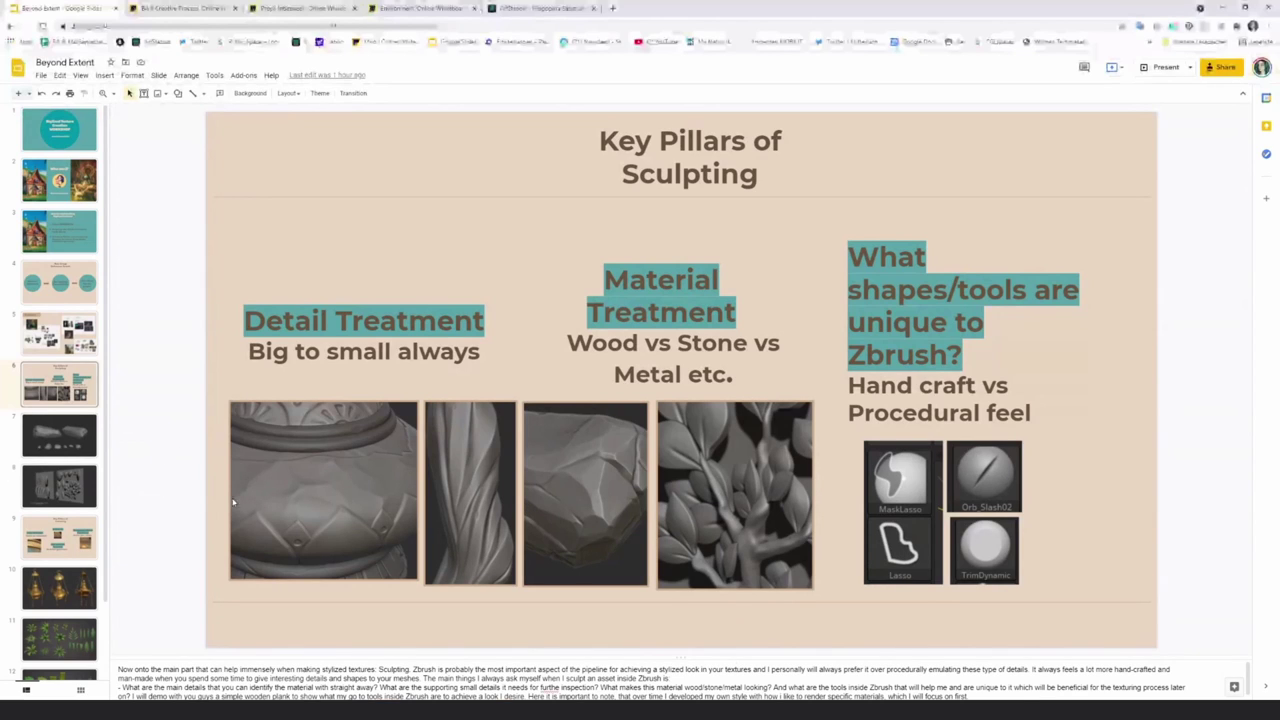
Switch to the Google Slides presentation and show the "Key Pillars of Texturing" slide
{"action": "left_click", "coordinate": [86, 547]}
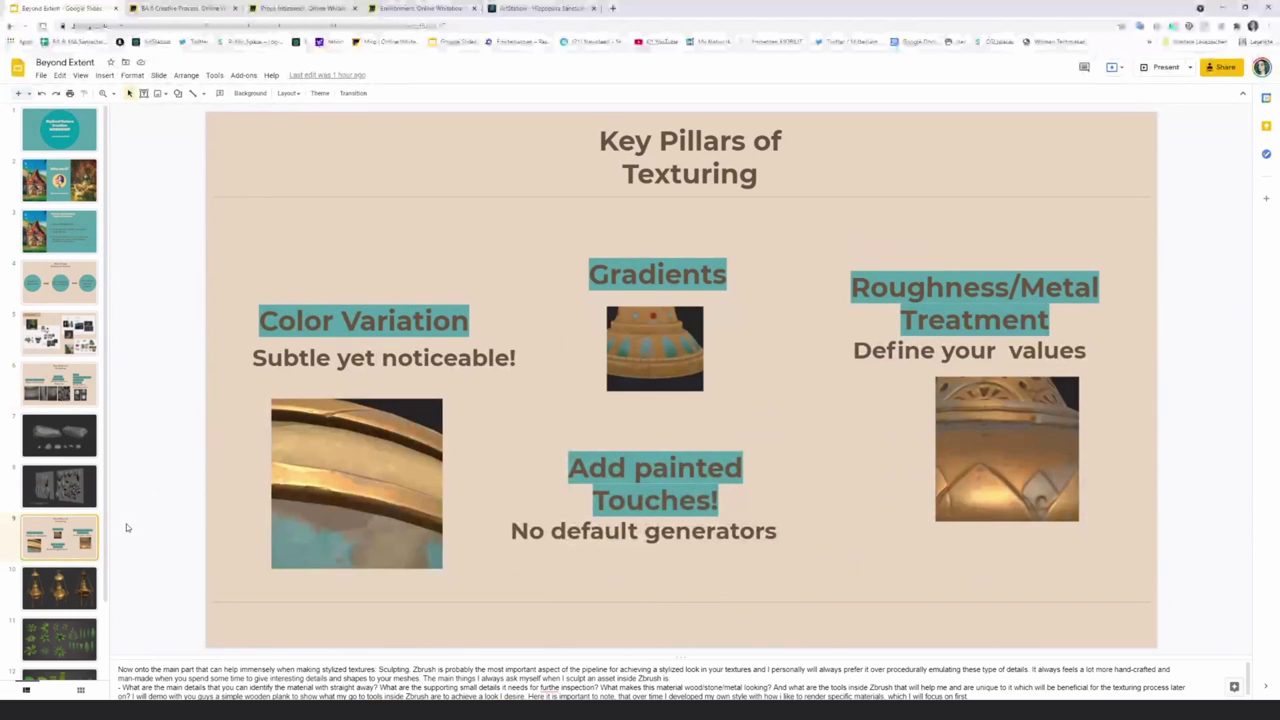
Present the "Key Pillars of Texturing" slide full screen
{"action": "left_click", "coordinate": [1160, 68]}
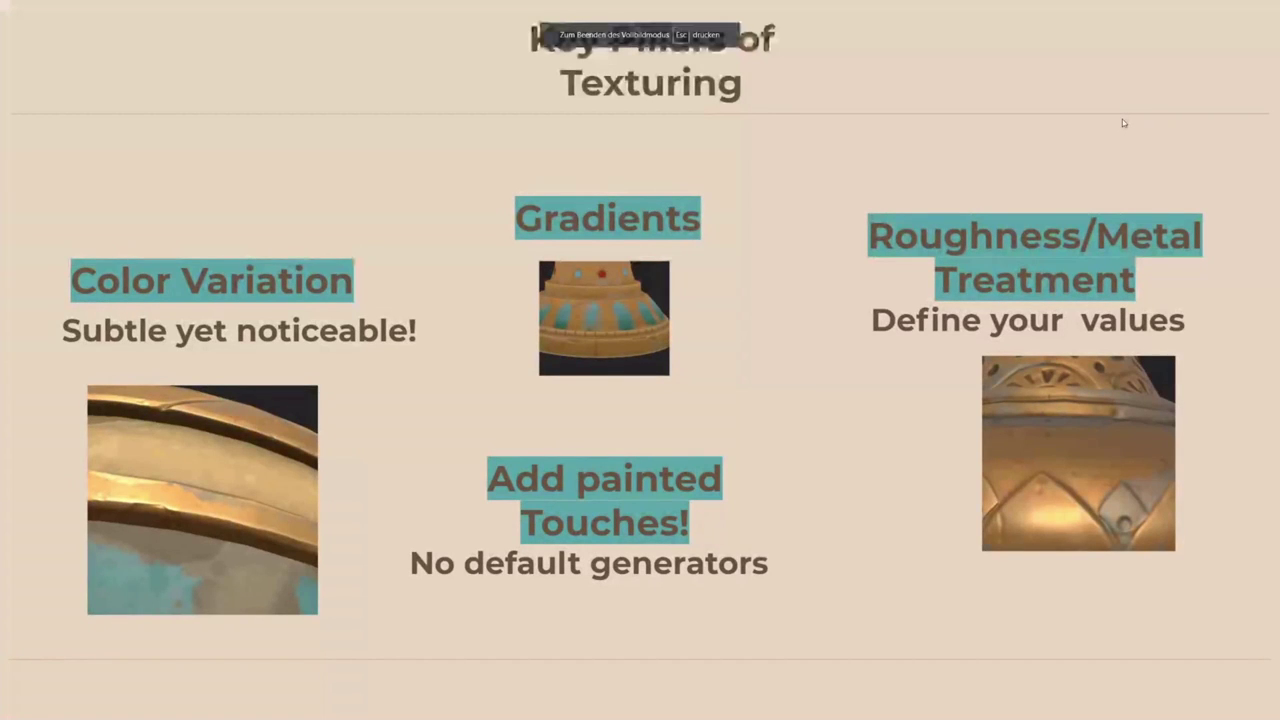
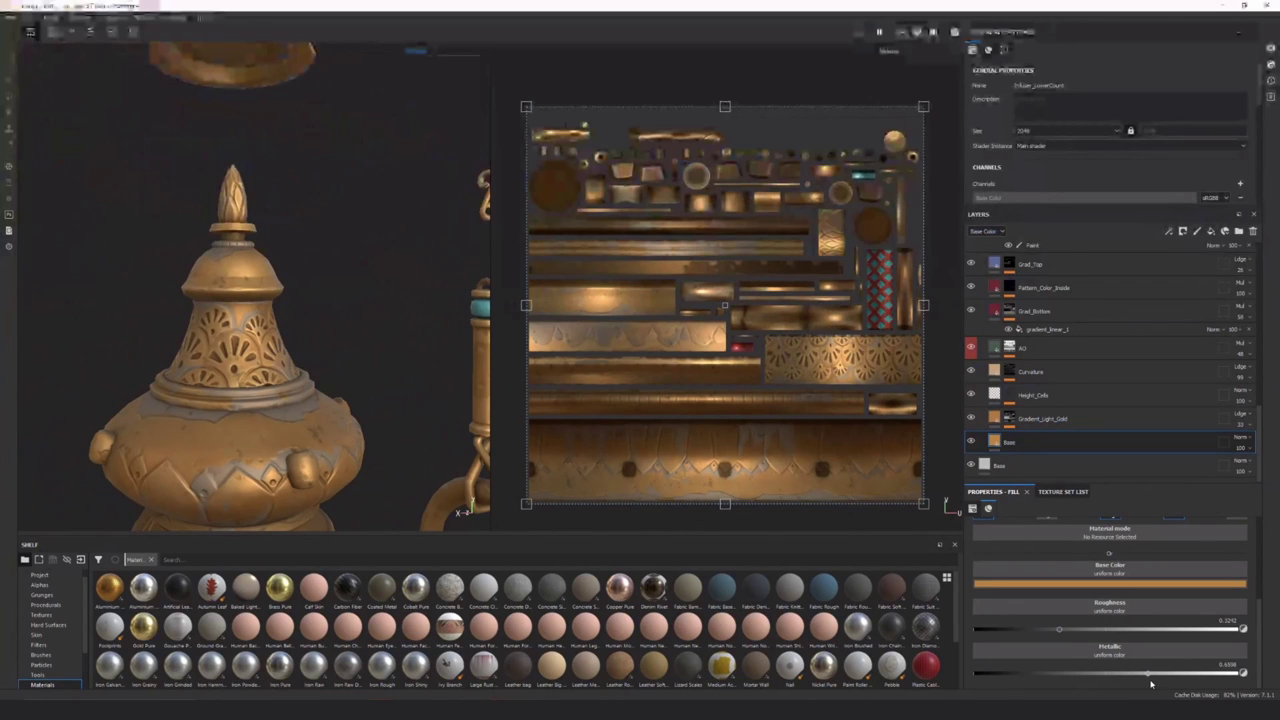
Test the Base fill layer's metallic range and set it to 0.7, and try different roughness values on the same layer
{"action": "left_click_drag", "start_coordinate": [1149, 675], "coordinate": [1246, 671]}
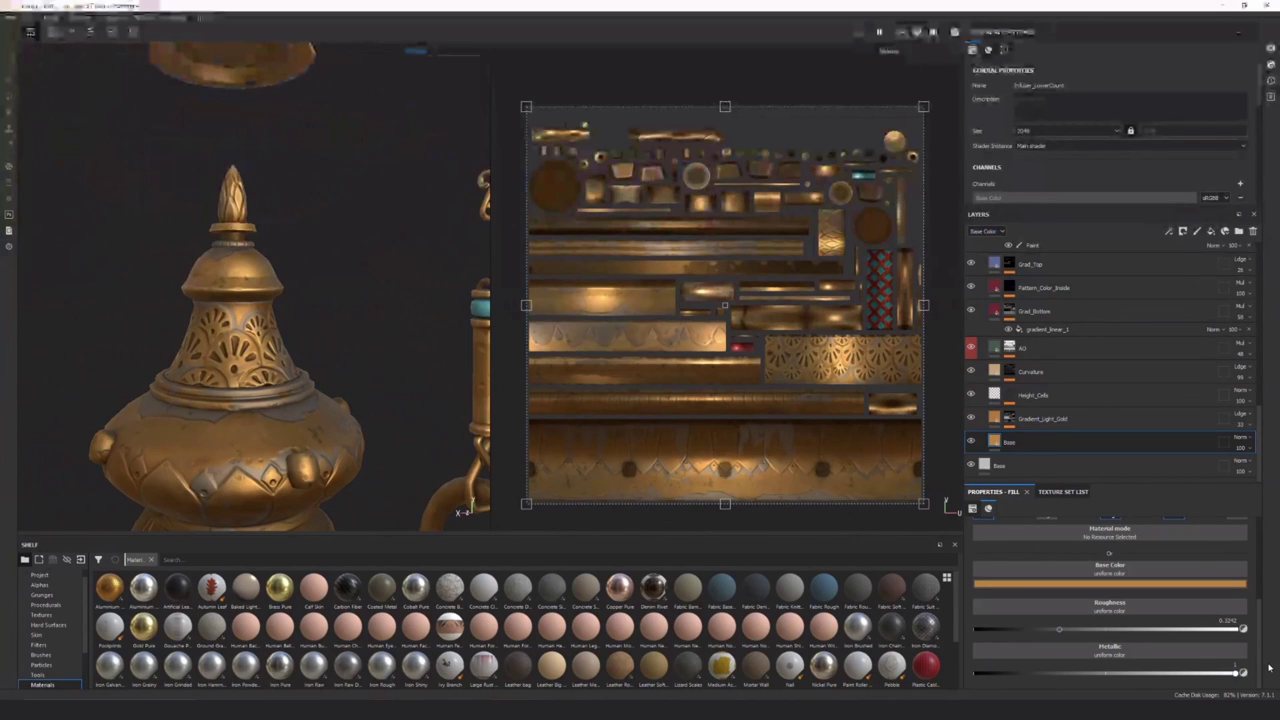
{"action": "left_click_drag", "start_coordinate": [1243, 672], "coordinate": [1173, 677]}
{"action": "left_click", "coordinate": [1230, 666]}
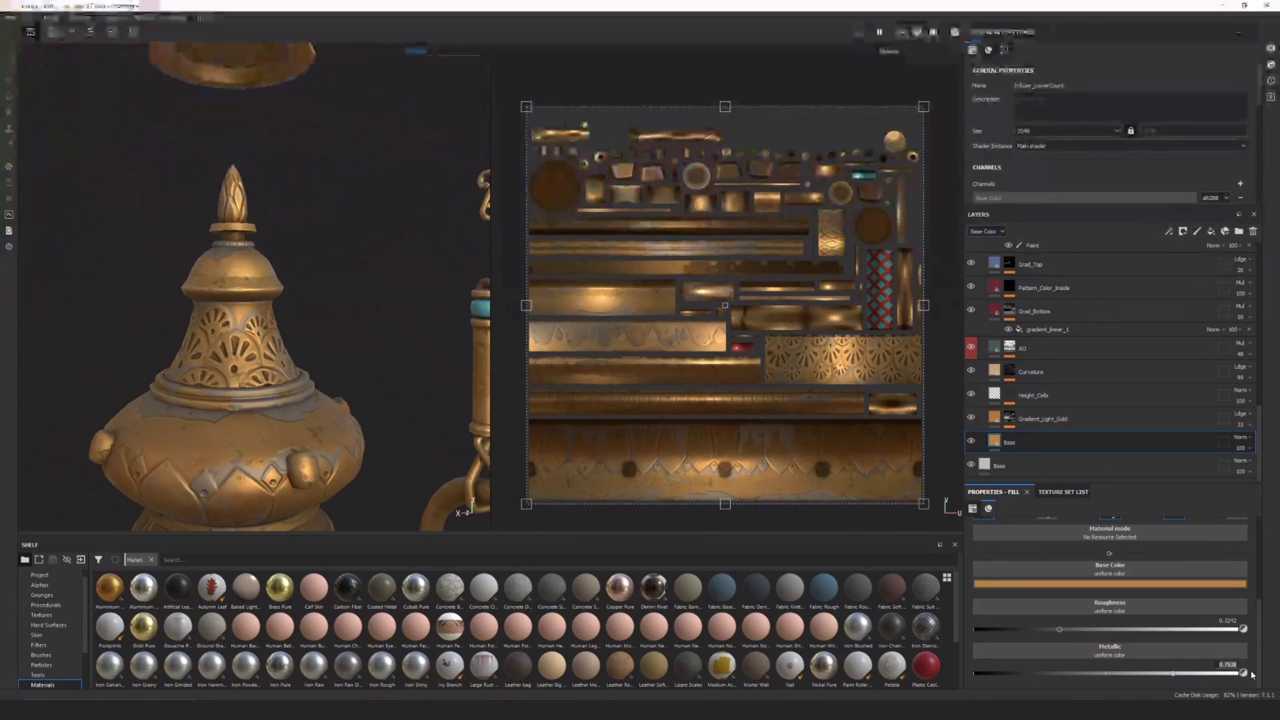
{"action": "type", "text": "0.7"}
{"action": "left_click_drag", "start_coordinate": [1063, 631], "coordinate": [1236, 621]}
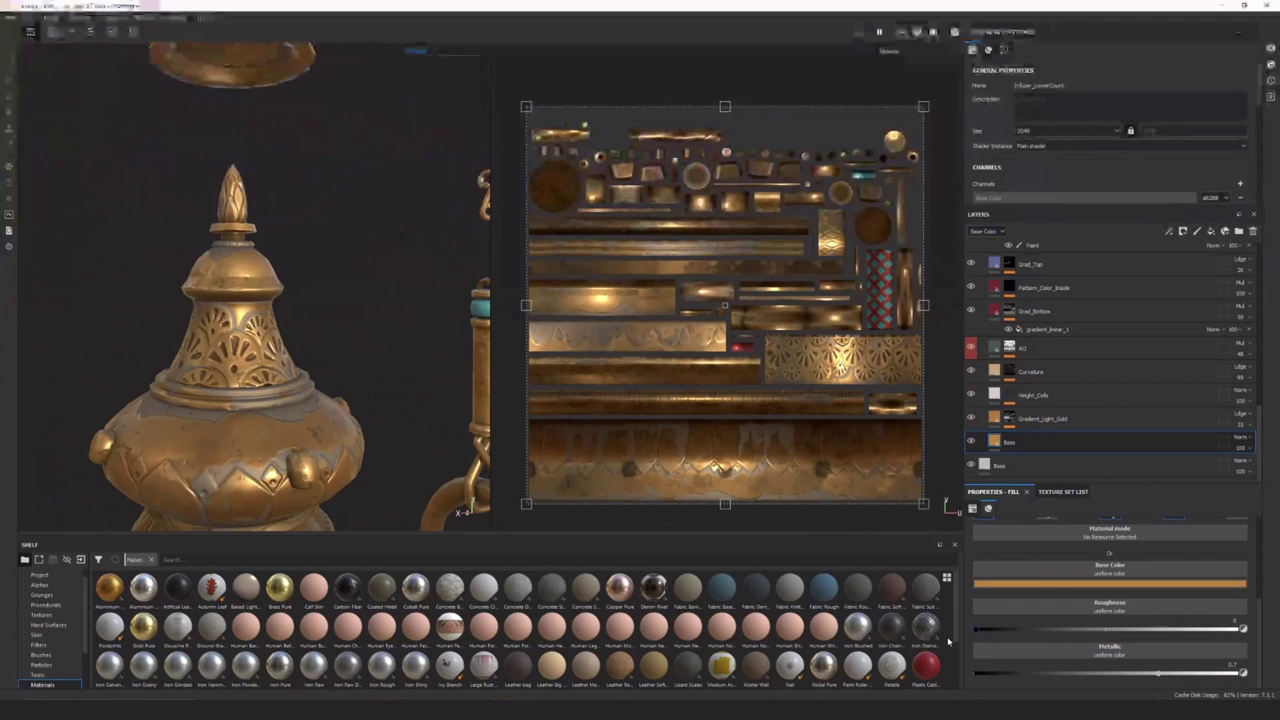
{"action": "left_click_drag", "start_coordinate": [971, 642], "coordinate": [1078, 637]}
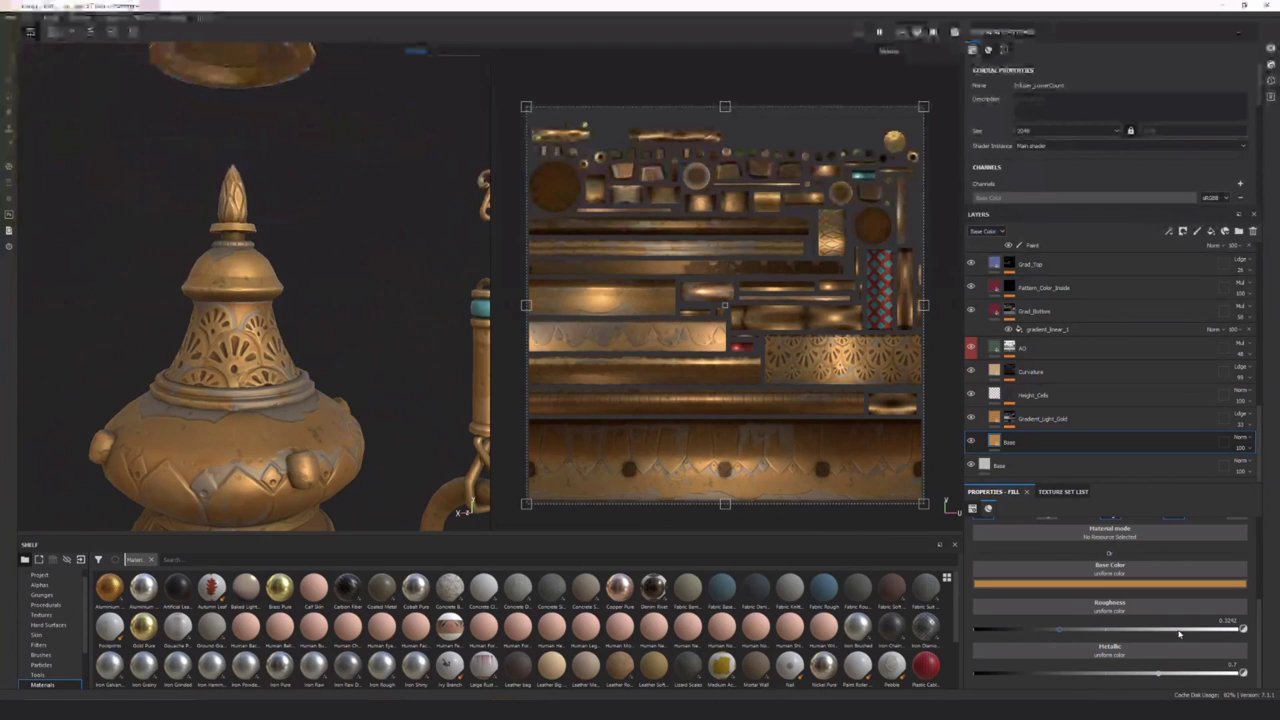
Select the Gradient_Light_Gold layer, display only the base color channel in the viewports, and frame the whole lantern
{"action": "left_click", "coordinate": [1100, 419]}
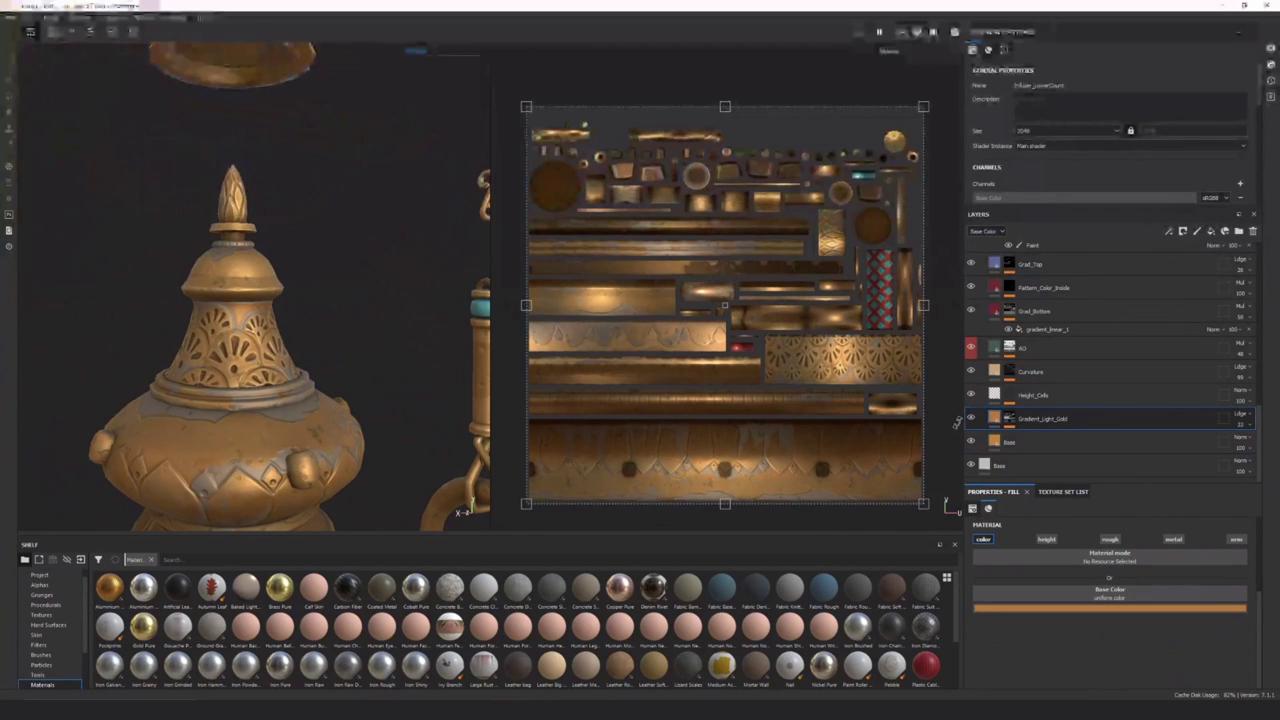
{"action": "left_click", "coordinate": [418, 52]}
{"action": "left_click", "coordinate": [438, 80]}
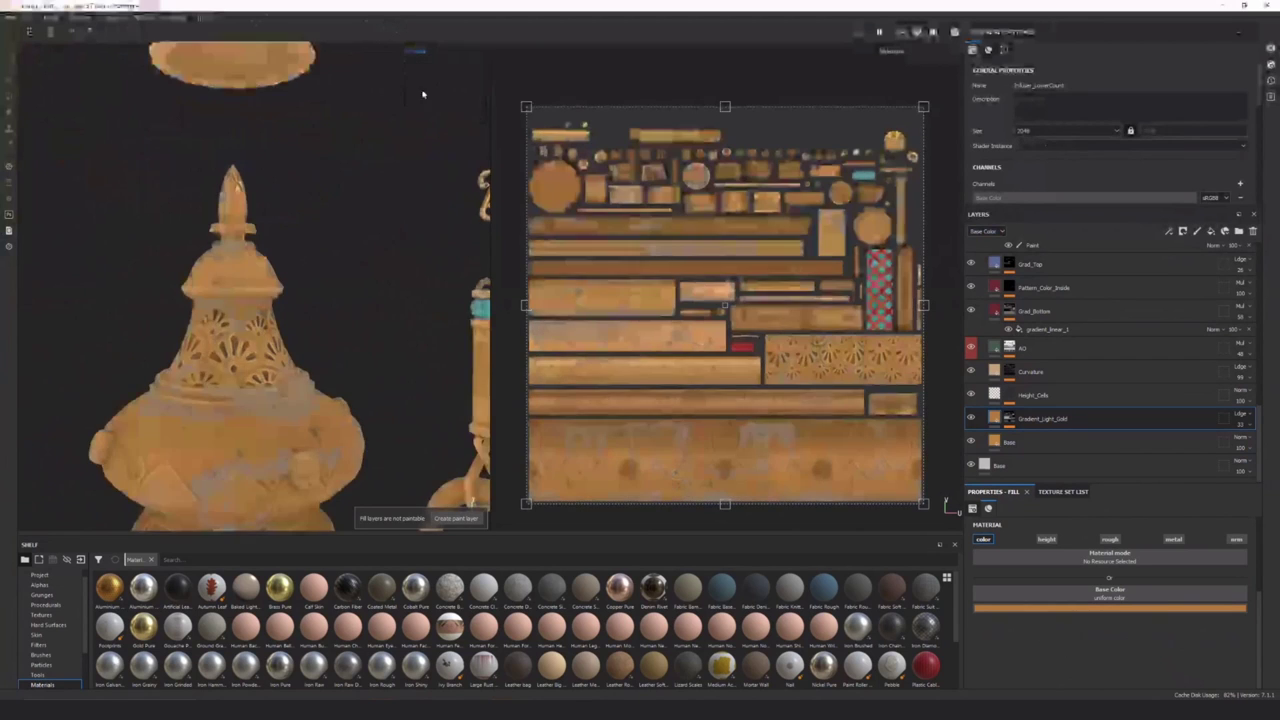
{"action": "scroll", "coordinate": [400, 200], "scroll_direction": "down", "scroll_amount": 3}
{"action": "middle_click_drag", "start_coordinate": [380, 290], "coordinate": [424, 256], "text": "alt"}
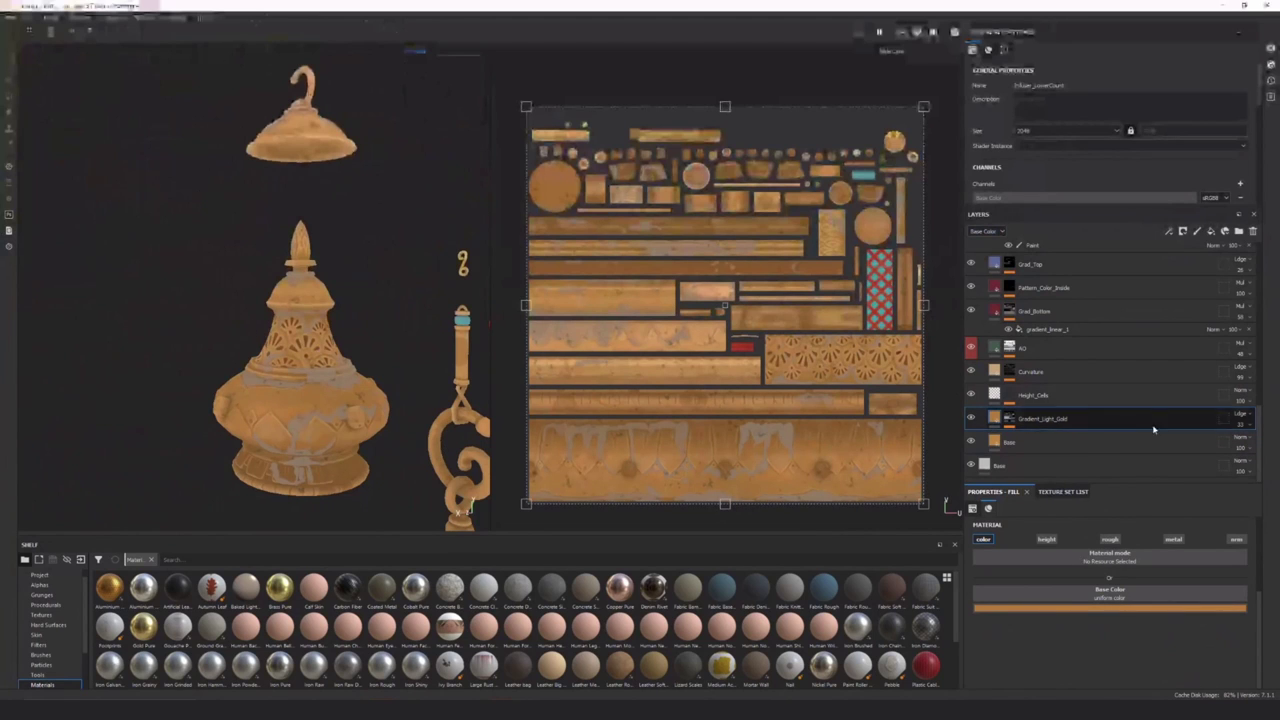
Check the Gradient_Light_Gold layer's blend mode options and select its mask to reveal the gradient fill
{"action": "left_click", "coordinate": [1243, 413]}
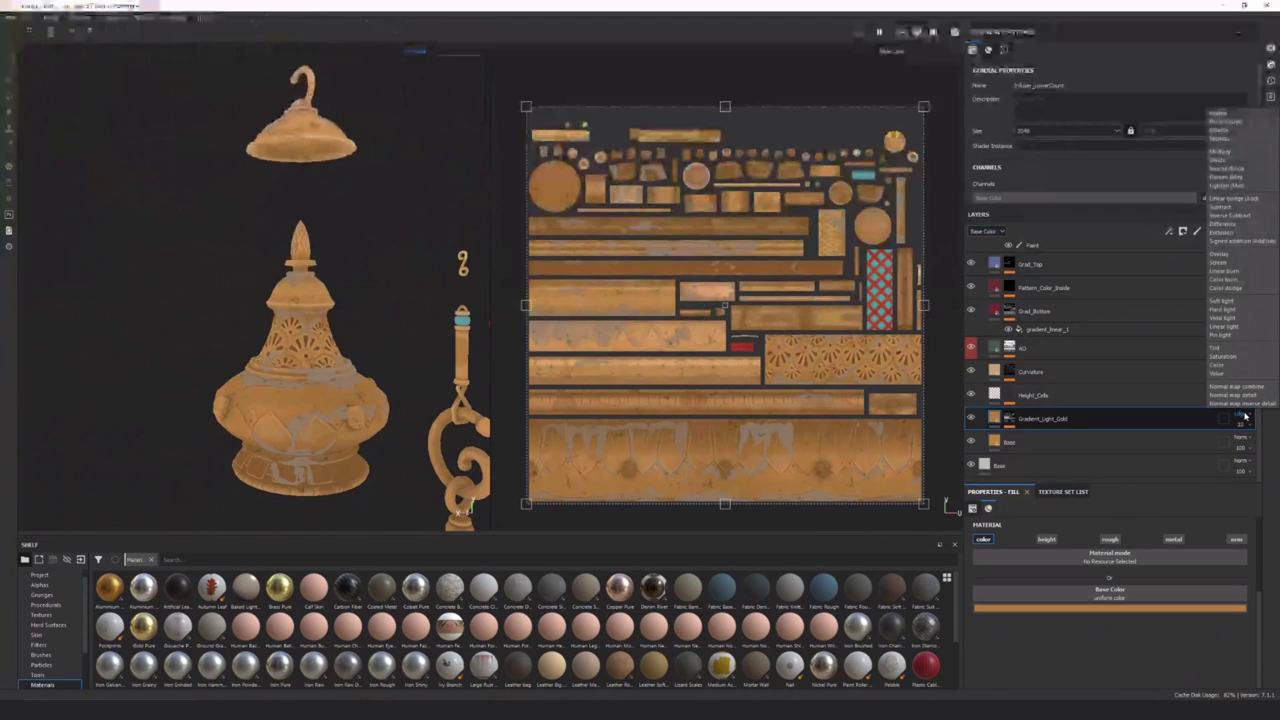
{"action": "left_click", "coordinate": [1245, 415]}
{"action": "left_click", "coordinate": [1009, 418]}
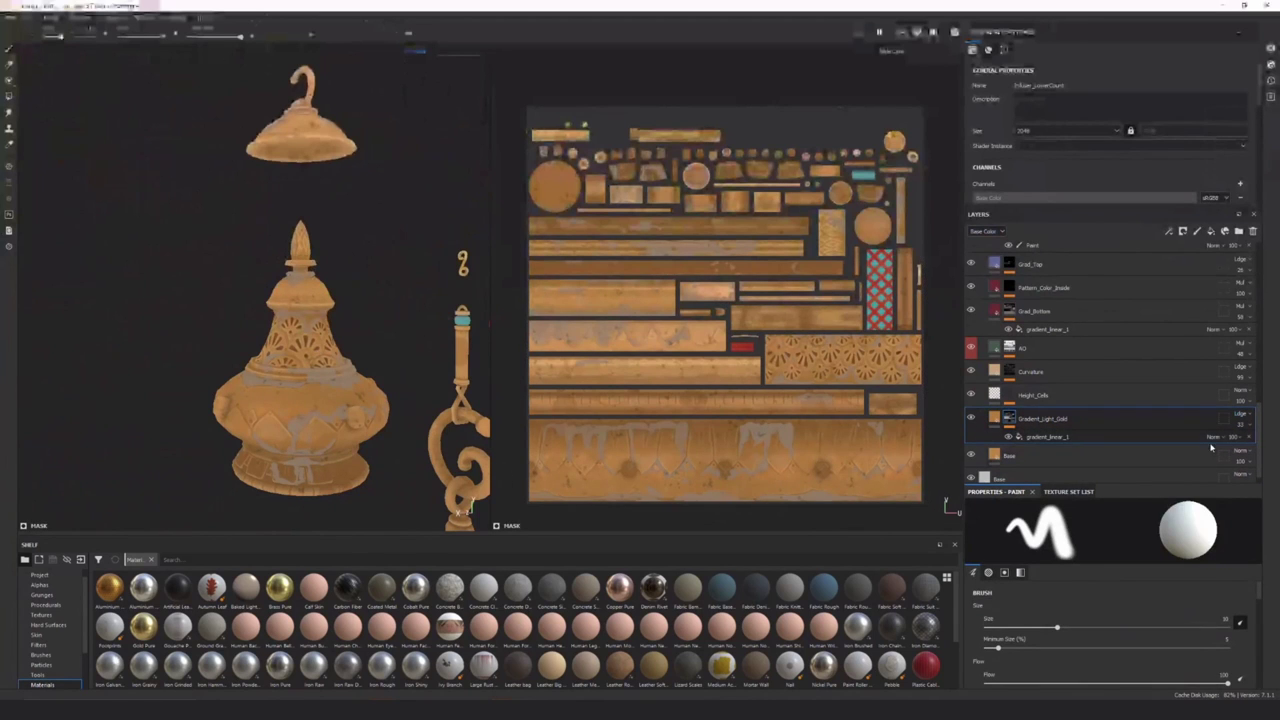
Go through the Height_Cells, Curvature and AO layers, and compare the lantern with the AO layer hidden and shown
{"action": "scroll", "coordinate": [1211, 447], "scroll_direction": "up", "scroll_amount": 2}
{"action": "left_click", "coordinate": [1024, 430]}
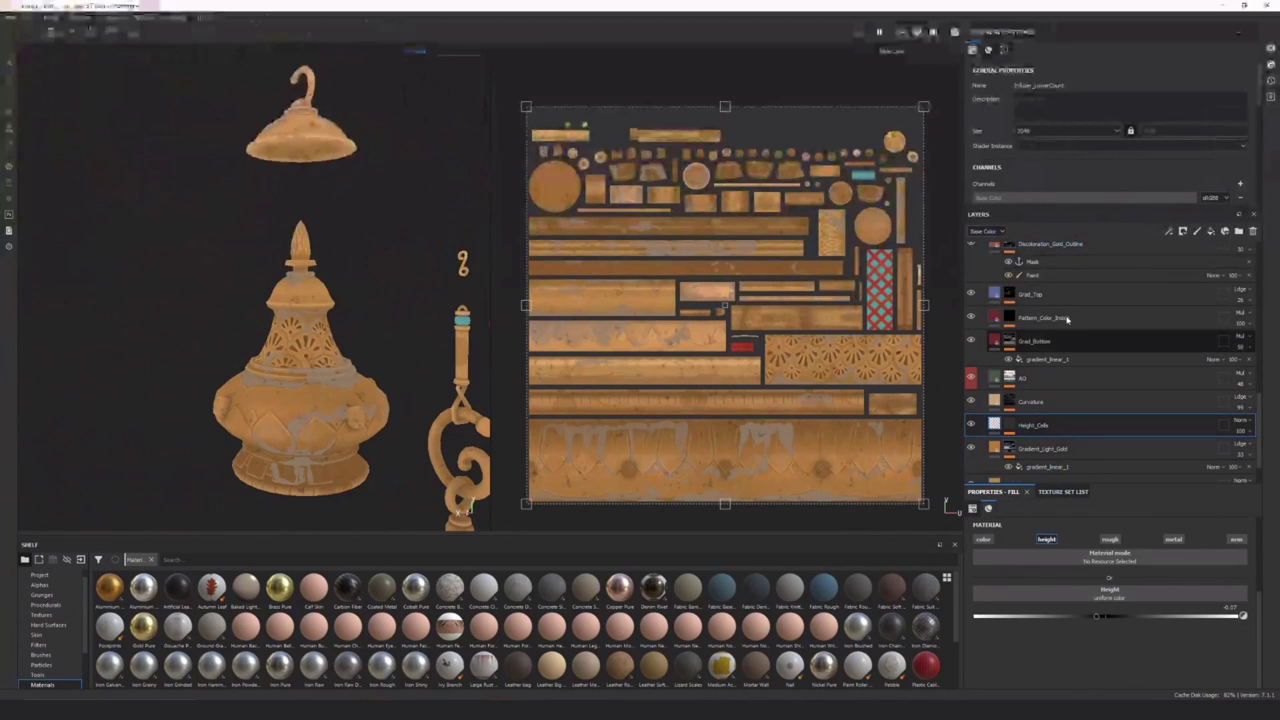
{"action": "left_click", "coordinate": [1069, 402]}
{"action": "left_click", "coordinate": [1060, 381]}
{"action": "left_click", "coordinate": [973, 378]}
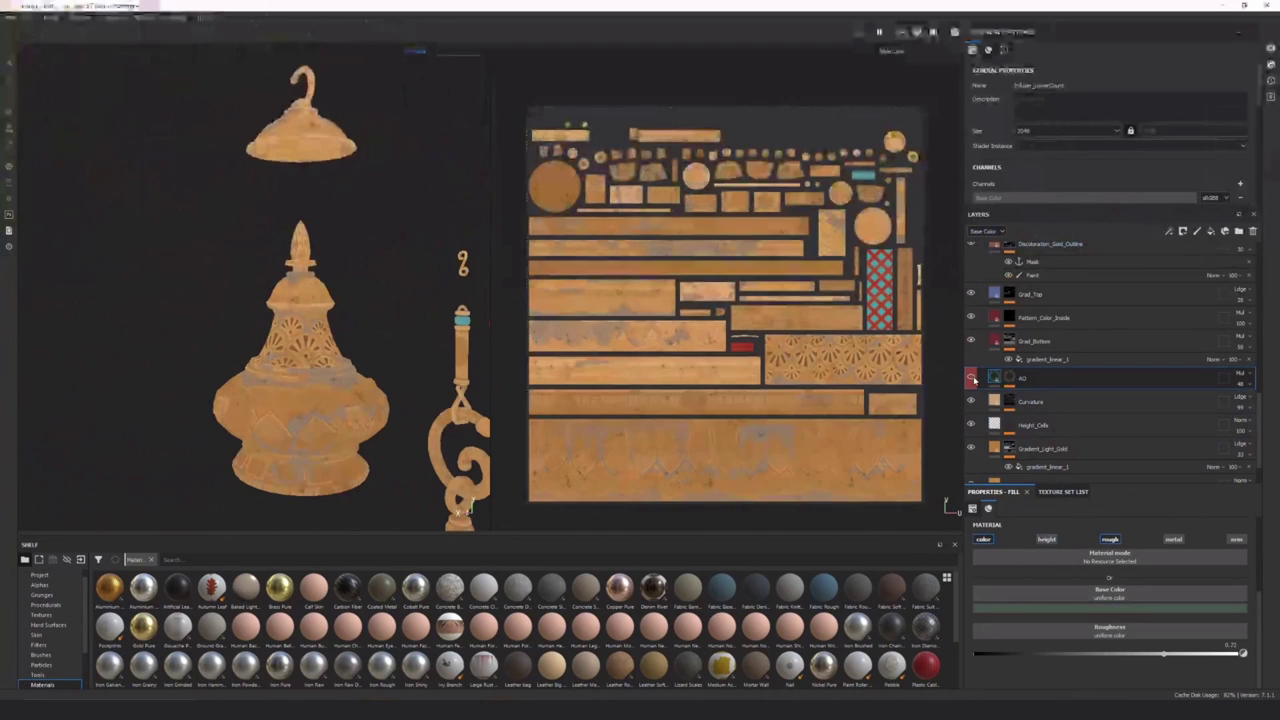
{"action": "left_click", "coordinate": [973, 378]}
{"action": "left_click", "coordinate": [970, 378]}
{"action": "left_click", "coordinate": [970, 378]}
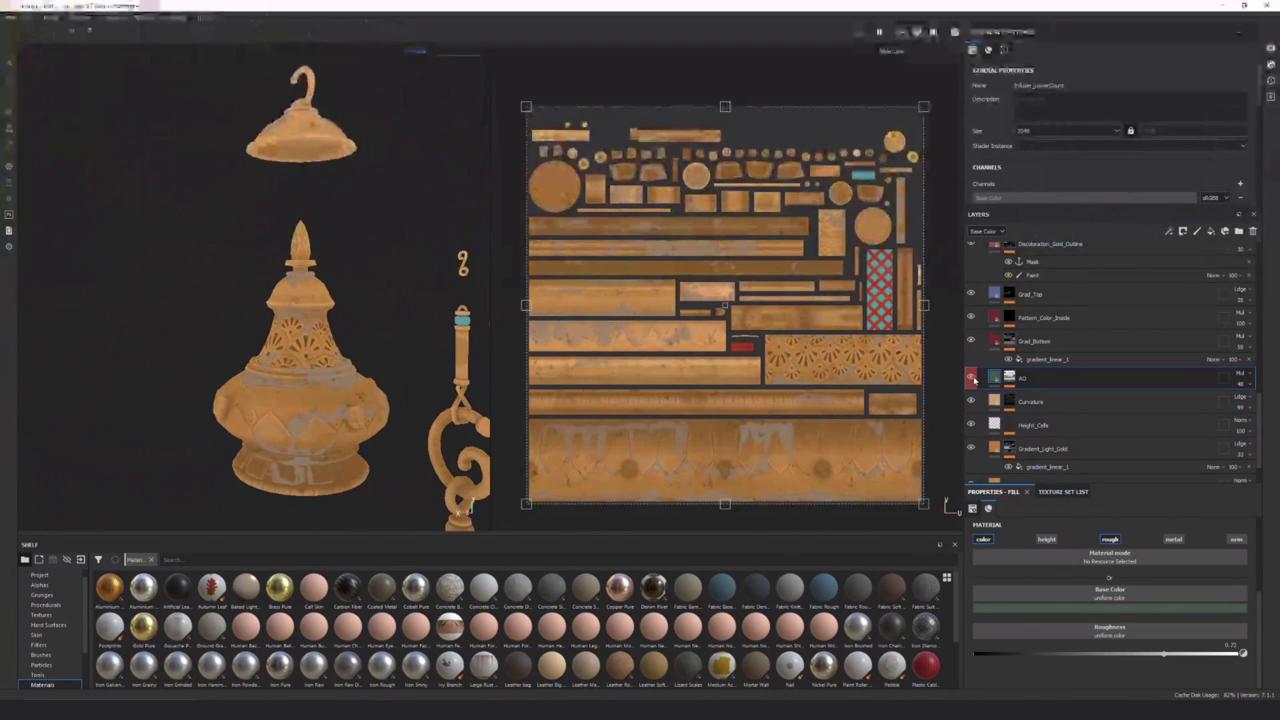
{"action": "left_click", "coordinate": [971, 379]}
{"action": "left_click", "coordinate": [971, 379]}
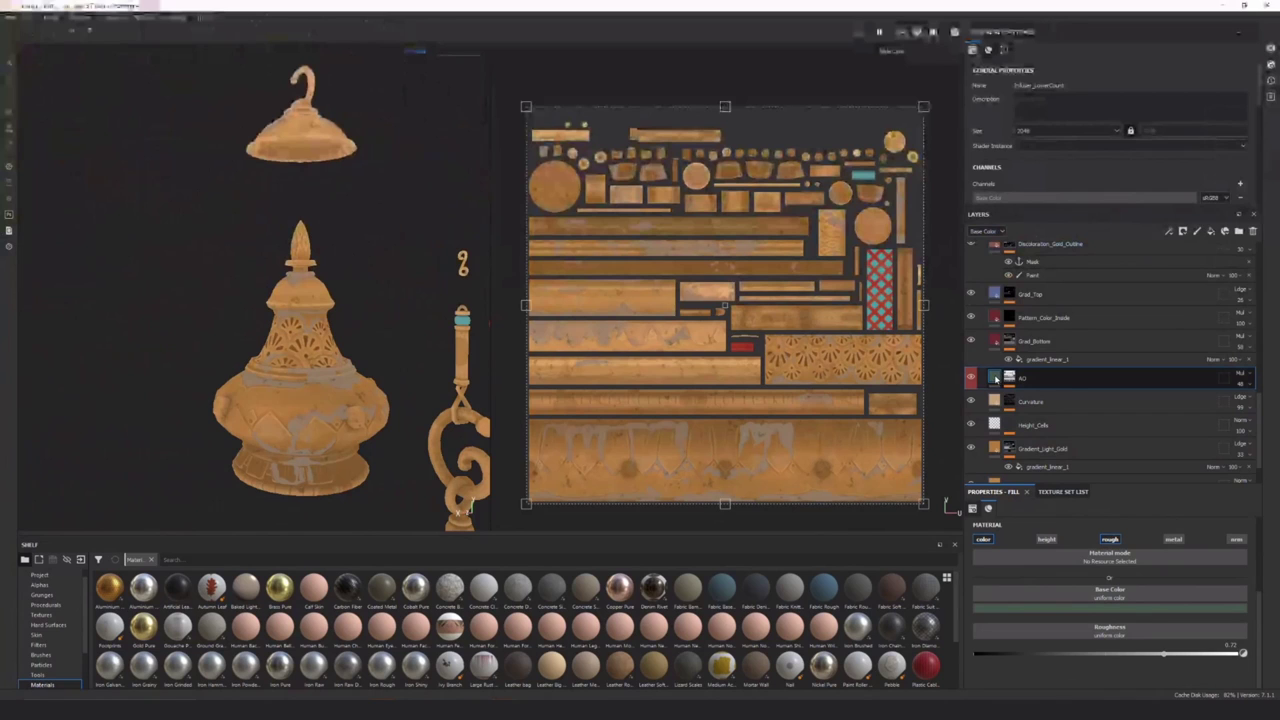
Try a different hue for the AO layer's green base color
{"action": "scroll", "coordinate": [331, 428], "scroll_direction": "up", "scroll_amount": 3}
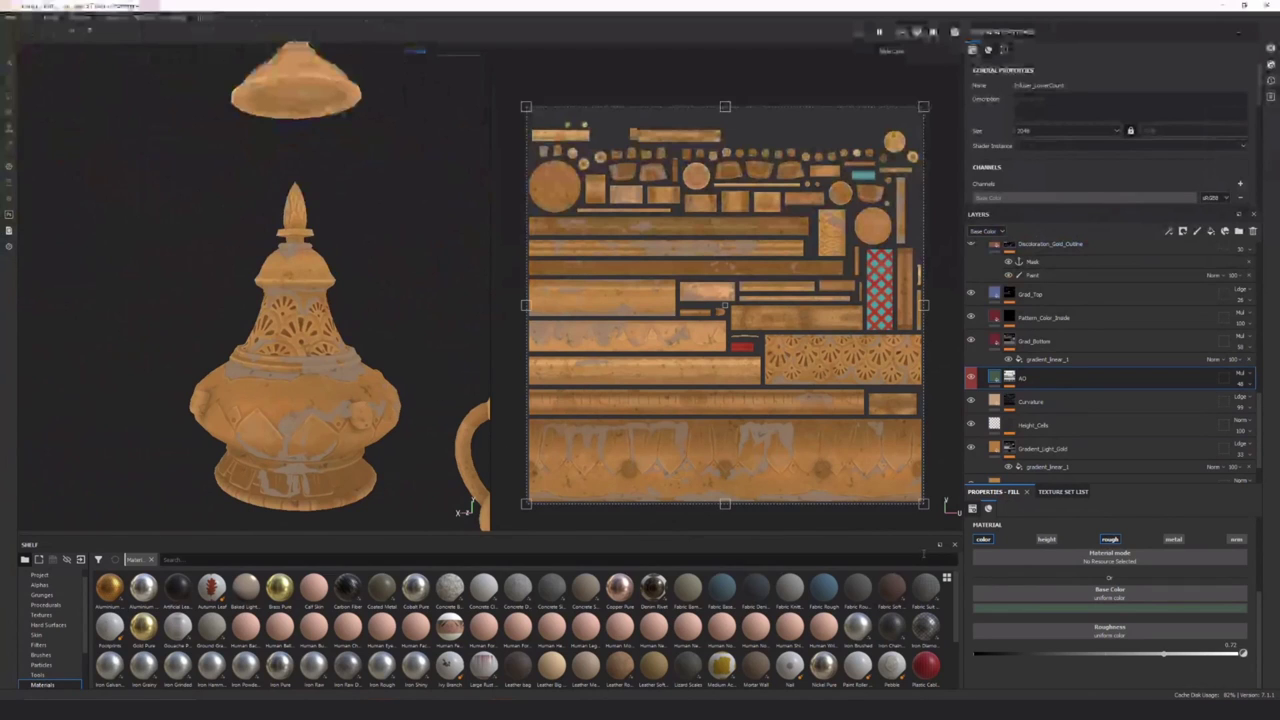
{"action": "left_click", "coordinate": [1097, 608]}
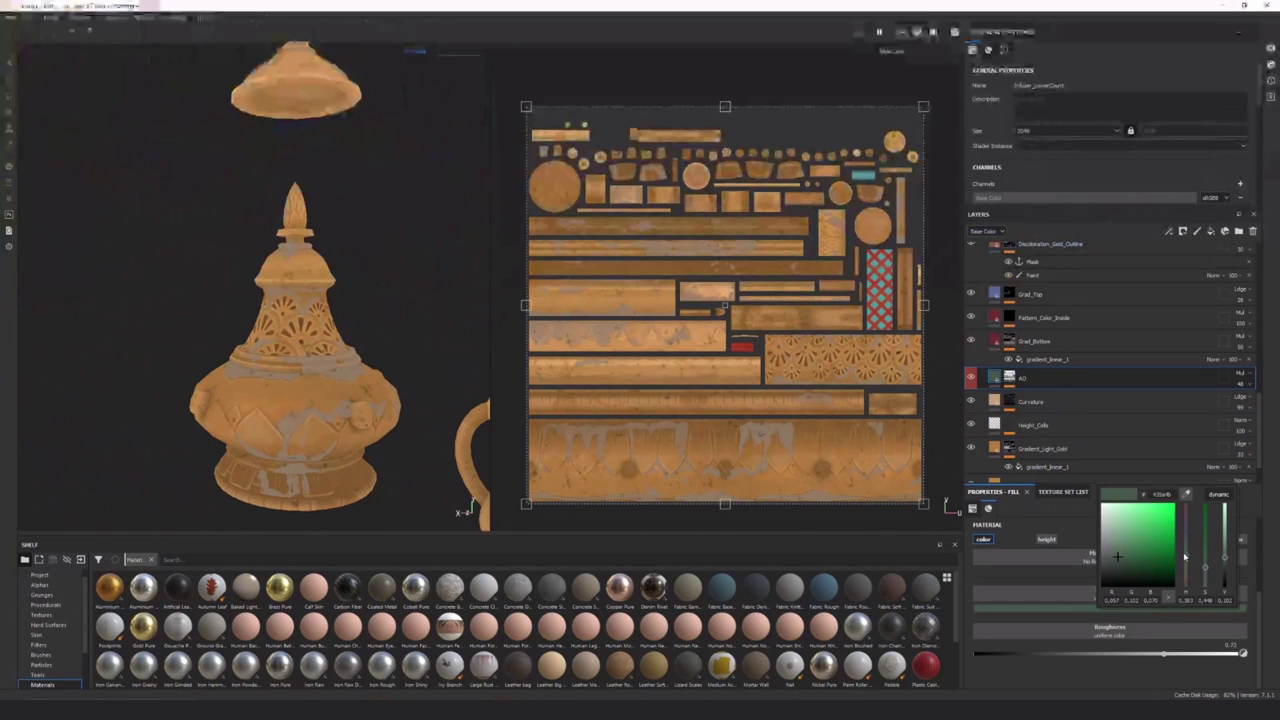
{"action": "left_click", "coordinate": [1187, 553]}
{"action": "key", "text": "ctrl+z"}
{"action": "left_click", "coordinate": [1052, 621]}
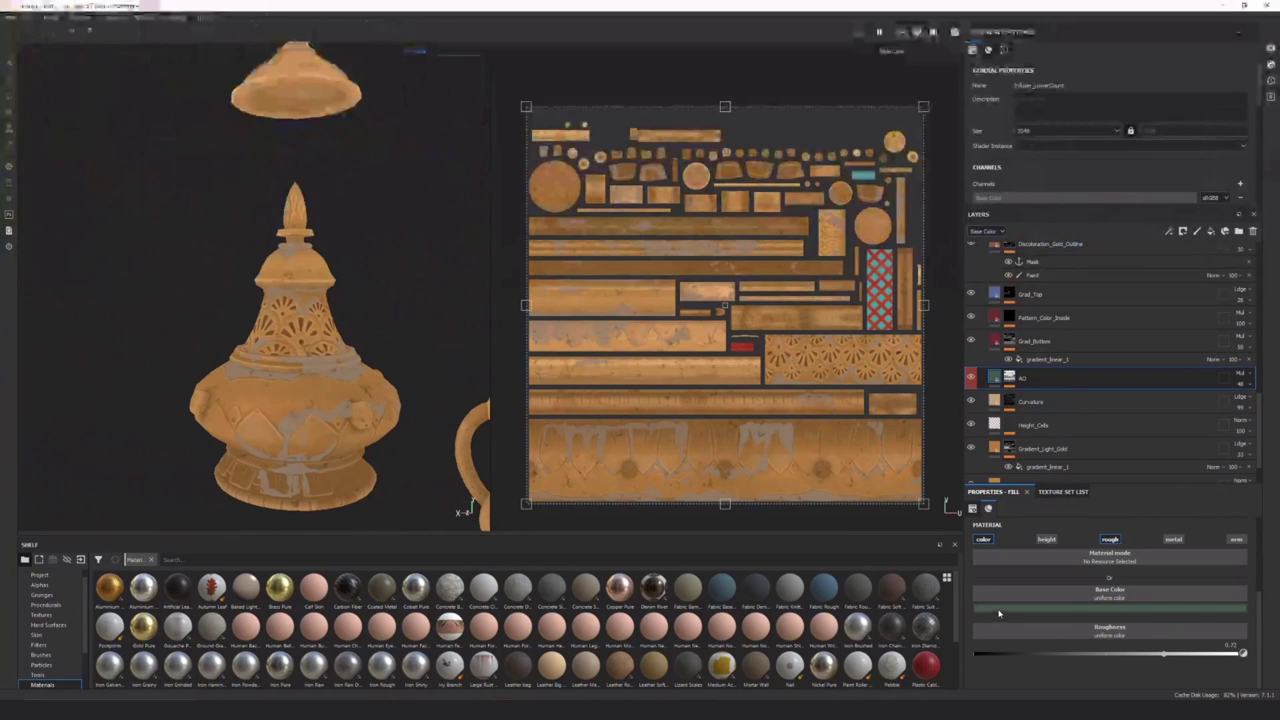
Select the Grad_Bottom layer's mask and compare the lantern with that layer hidden and shown
{"action": "left_click", "coordinate": [1009, 341]}
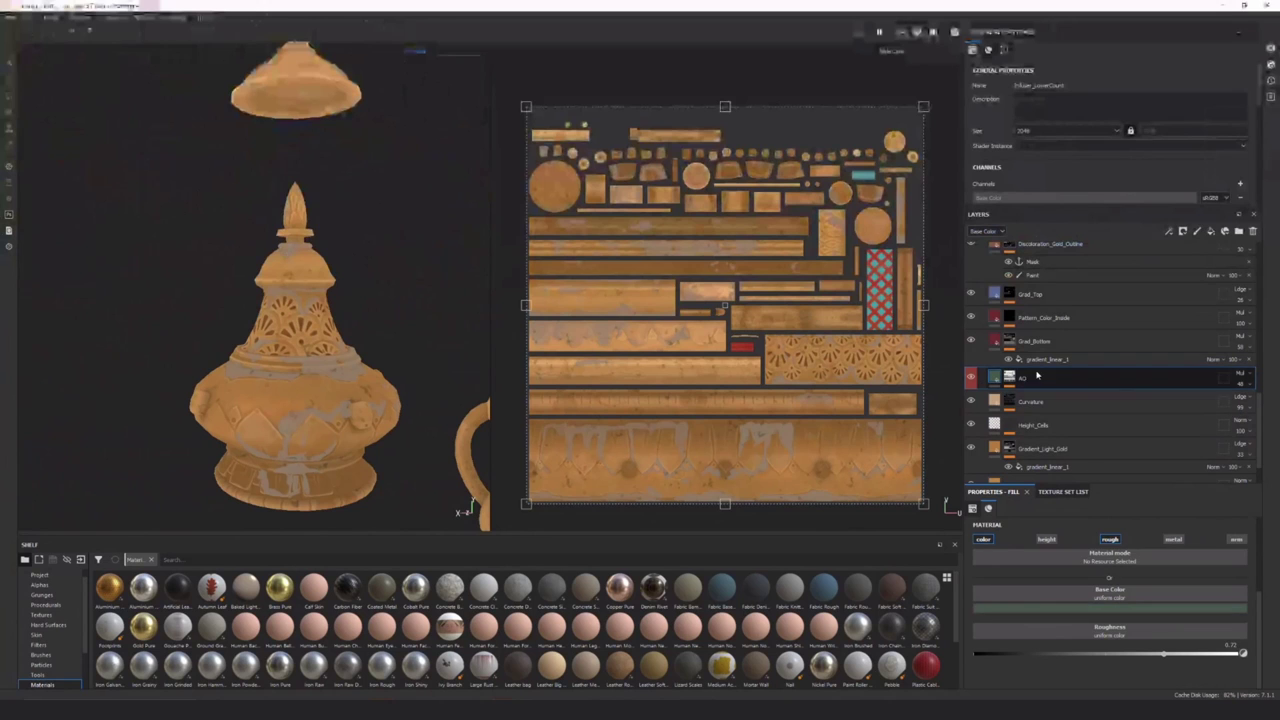
{"action": "left_click", "coordinate": [971, 340]}
{"action": "left_click", "coordinate": [971, 340]}
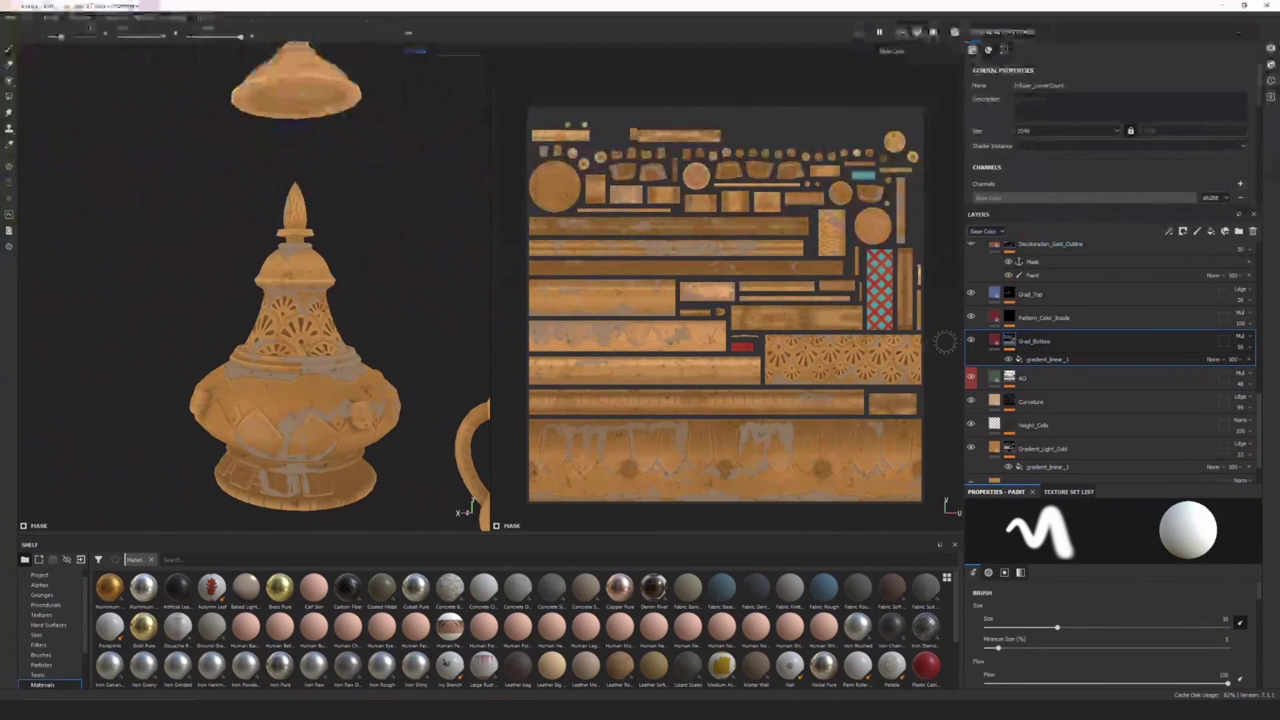
Toggle the Grad_Bottom and Pattern_Color_Inside layers to compare the lamp with and without them
{"action": "left_click", "coordinate": [971, 341]}
{"action": "left_click", "coordinate": [971, 341]}
{"action": "left_click", "coordinate": [971, 341]}
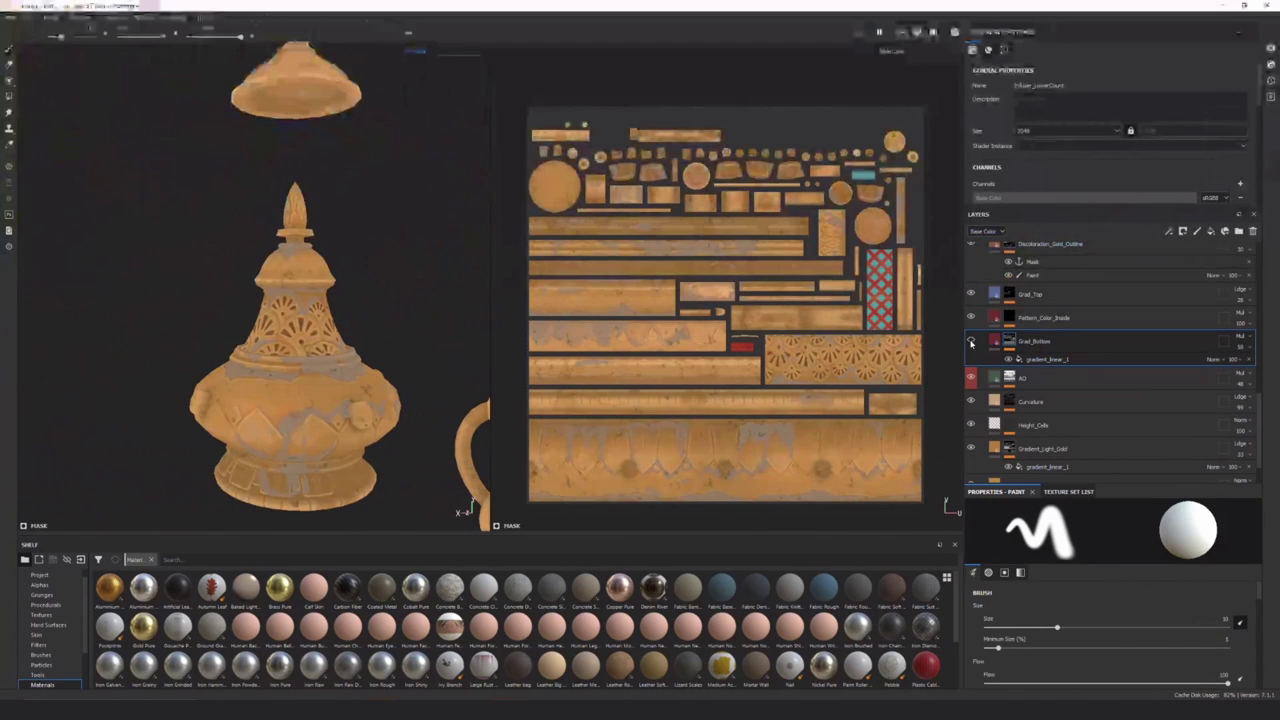
{"action": "left_click", "coordinate": [971, 341]}
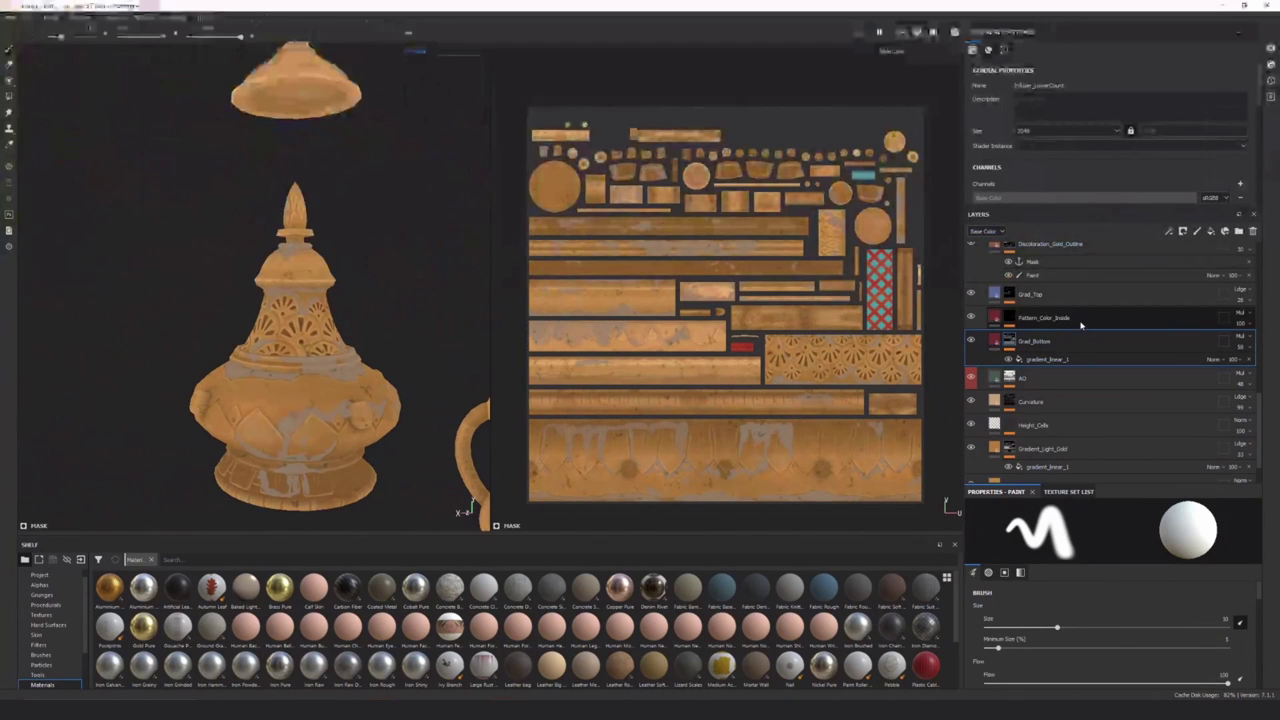
{"action": "left_click", "coordinate": [974, 317]}
Select the Grad_Top layer and toggle its visibility to check its effect on the upper parts
{"action": "scroll", "coordinate": [973, 317], "scroll_direction": "up", "scroll_amount": 2}
{"action": "left_click", "coordinate": [972, 354]}
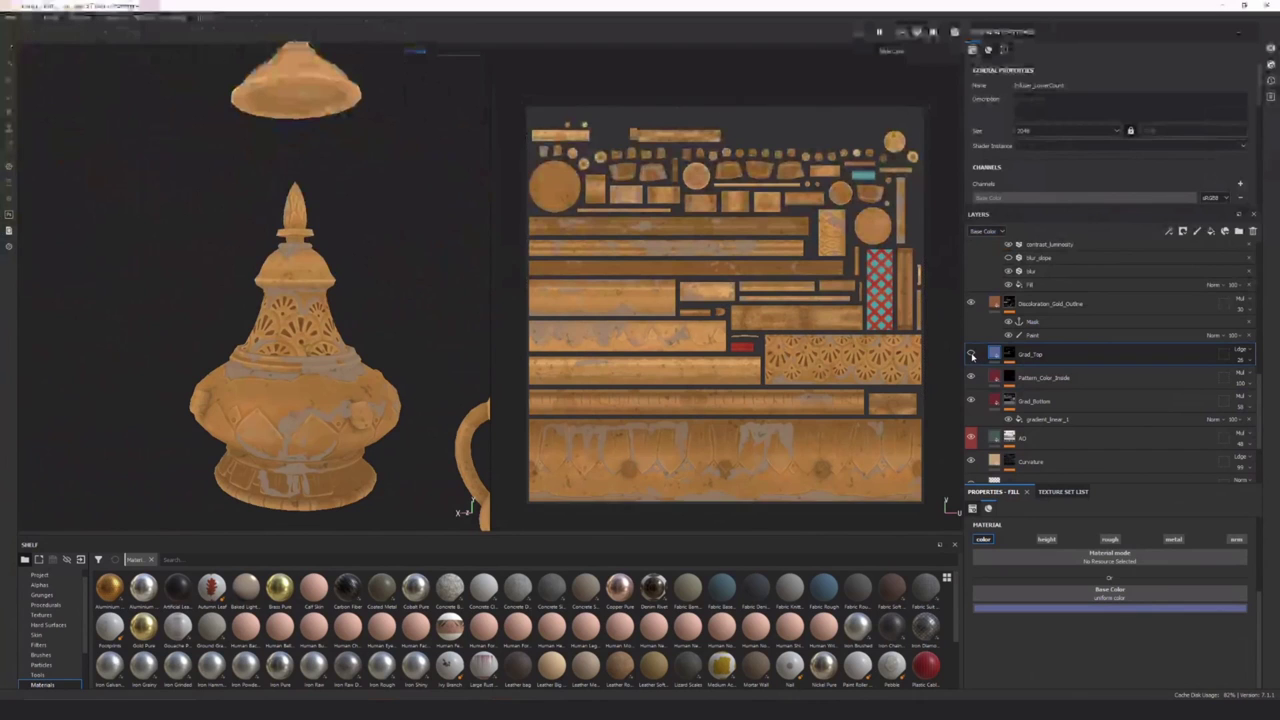
{"action": "middle_click_drag", "start_coordinate": [198, 230], "coordinate": [190, 286], "text": "alt"}
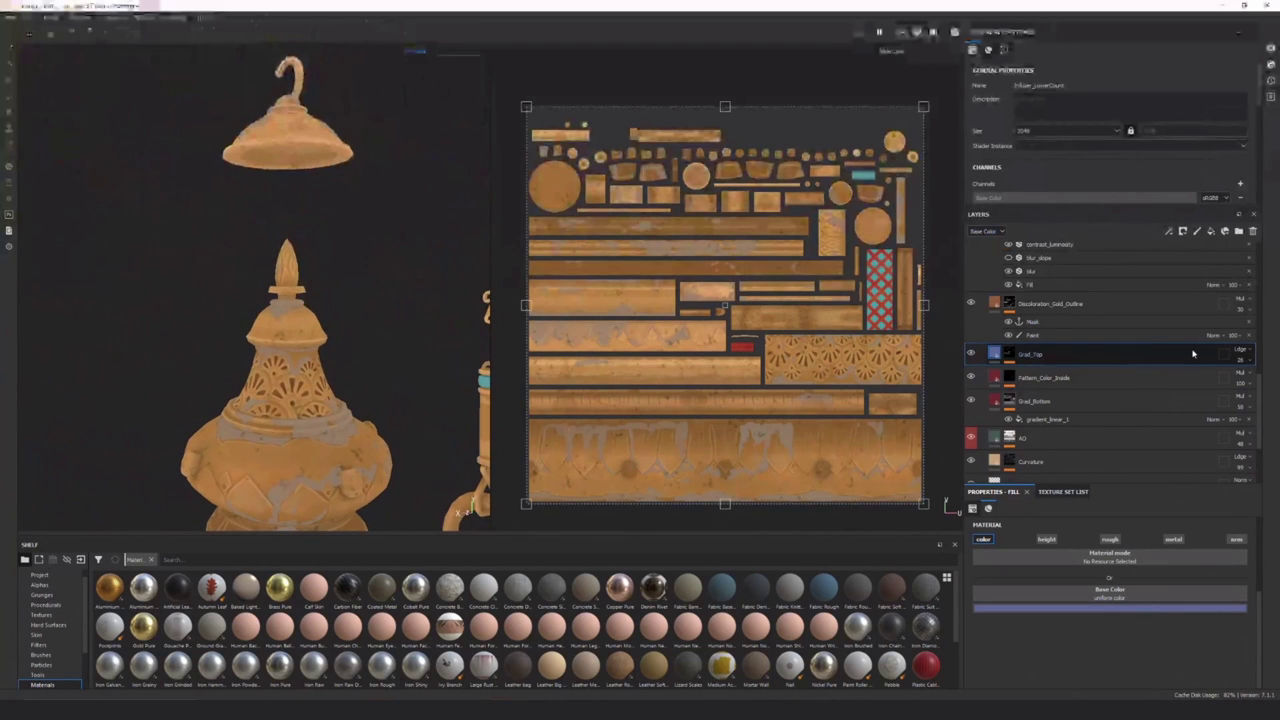
{"action": "left_click", "coordinate": [973, 354]}
{"action": "left_click", "coordinate": [973, 354]}
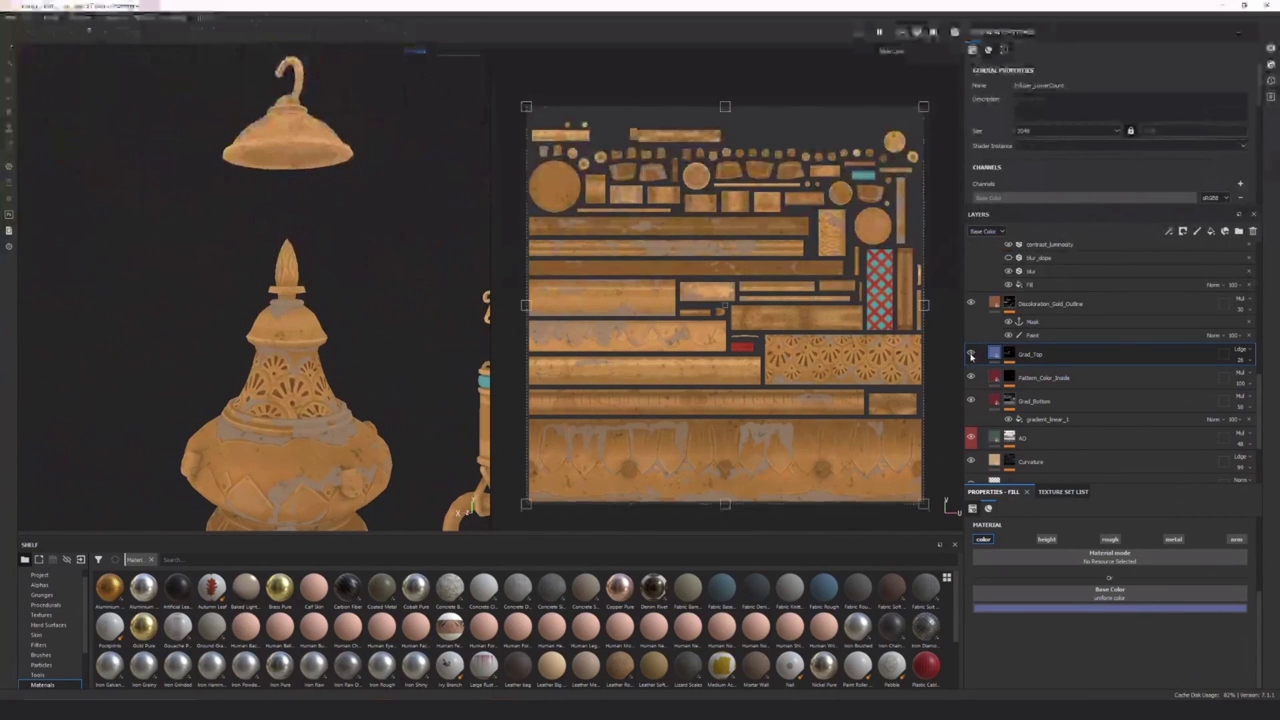
Examine the hanging cap and hook up close while toggling Grad_Top, and review the whole lamp
{"action": "middle_click_drag", "start_coordinate": [266, 236], "coordinate": [284, 318], "text": "alt"}
{"action": "right_click_drag", "start_coordinate": [284, 318], "coordinate": [337, 266], "text": "alt"}
{"action": "middle_click_drag", "start_coordinate": [337, 266], "coordinate": [338, 442], "text": "alt"}
{"action": "right_click_drag", "start_coordinate": [338, 442], "coordinate": [372, 410], "text": "alt"}
{"action": "left_click_drag", "start_coordinate": [372, 410], "coordinate": [374, 446], "text": "alt"}
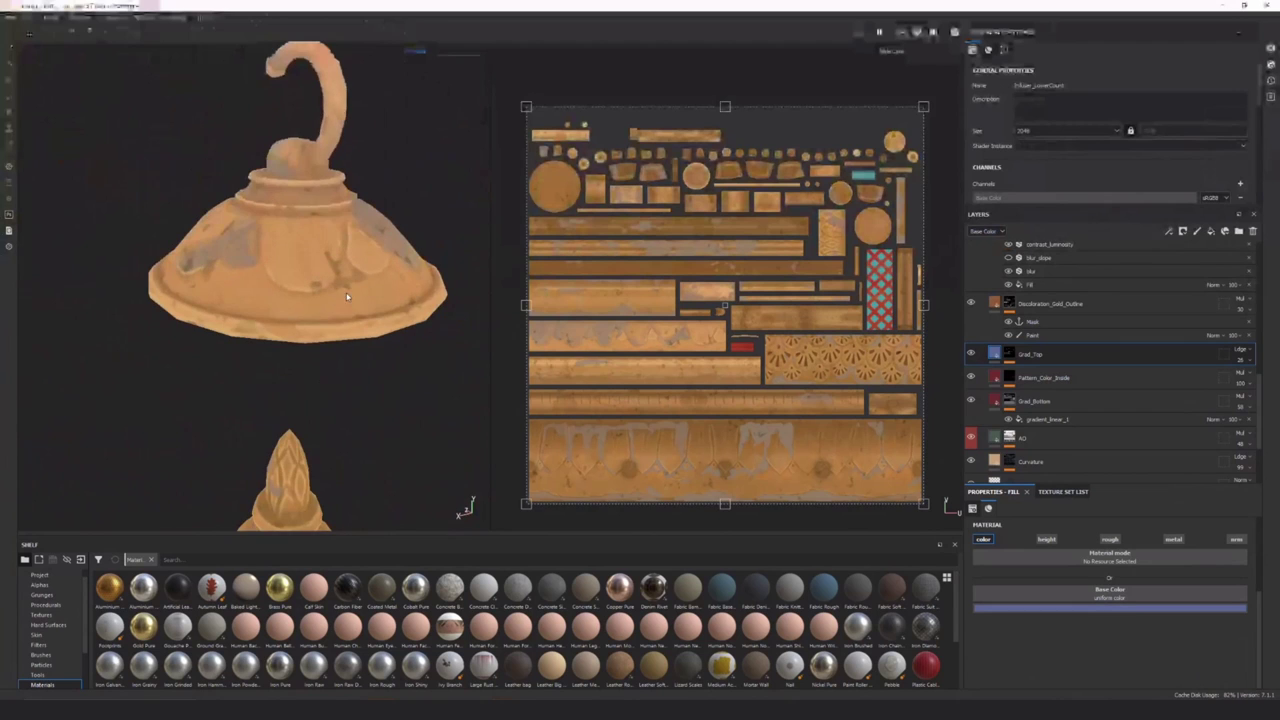
{"action": "left_click", "coordinate": [972, 353]}
{"action": "scroll", "coordinate": [386, 374], "scroll_direction": "down", "scroll_amount": 3}
{"action": "middle_click_drag", "start_coordinate": [366, 394], "coordinate": [378, 294], "text": "alt"}
{"action": "right_click_drag", "start_coordinate": [378, 294], "coordinate": [376, 372], "text": "alt"}
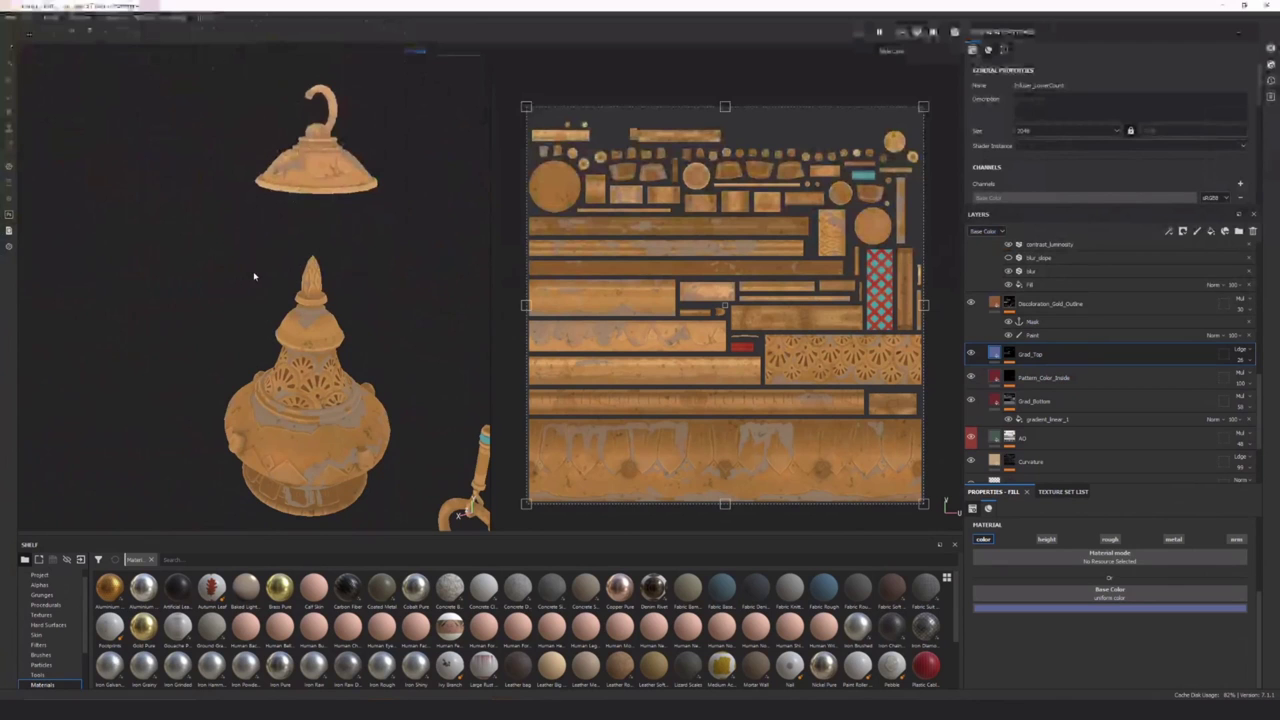
{"action": "left_click_drag", "start_coordinate": [289, 350], "coordinate": [350, 440], "text": "alt"}
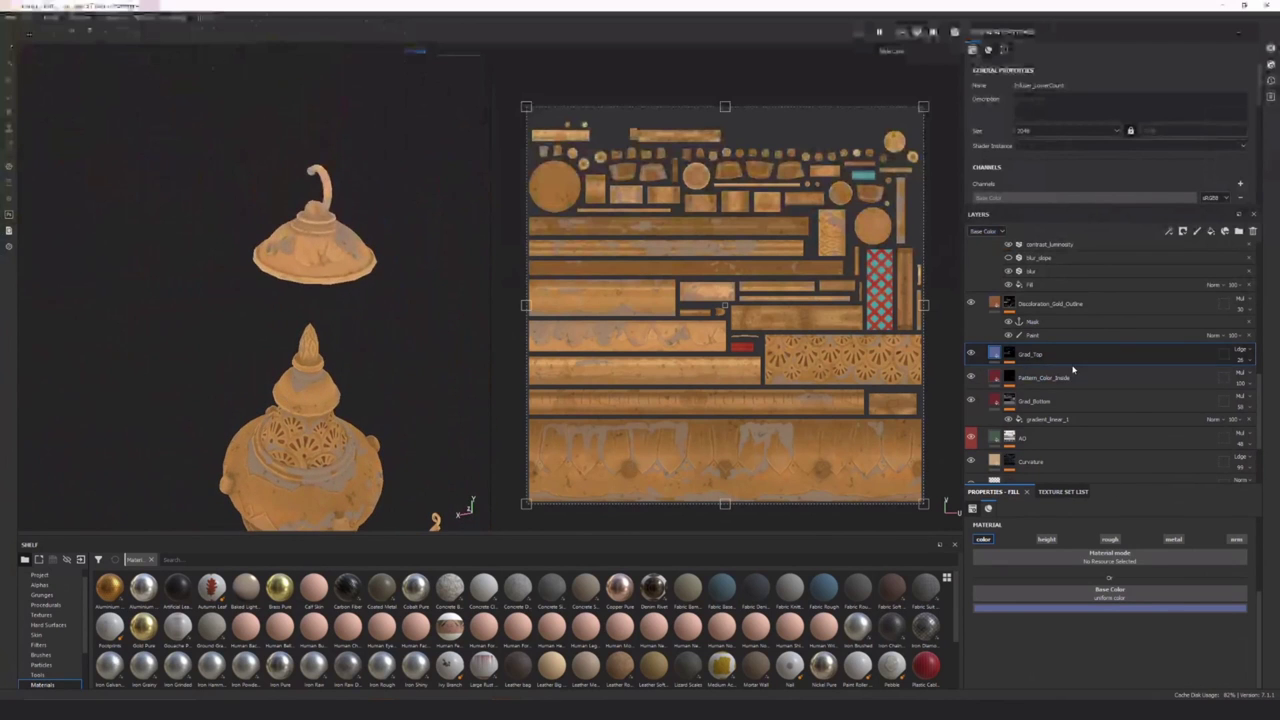
Select the Decoloration_Gold_Outline mask and review it together with the Decoloration_Gold effects on the lamp
{"action": "scroll", "coordinate": [1090, 379], "scroll_direction": "up", "scroll_amount": 1}
{"action": "left_click", "coordinate": [1094, 336]}
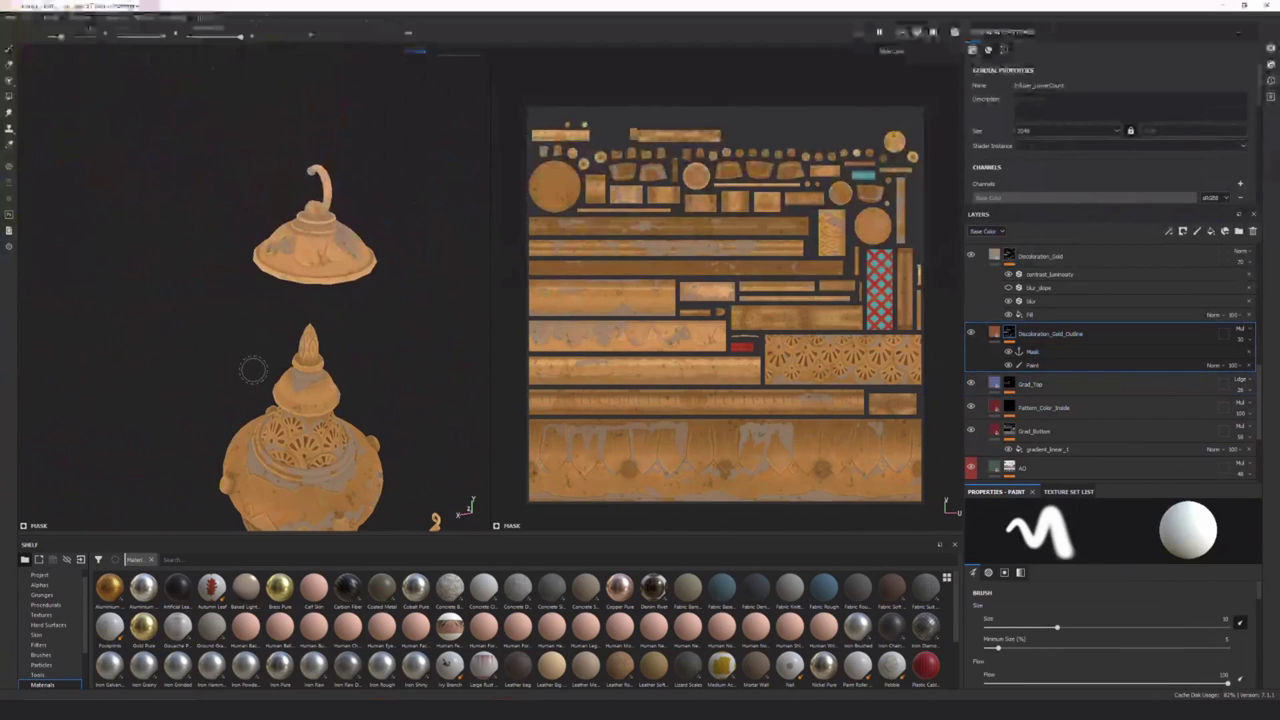
{"action": "left_click_drag", "start_coordinate": [255, 407], "coordinate": [240, 347], "text": "alt"}
{"action": "scroll", "coordinate": [275, 410], "scroll_direction": "up", "scroll_amount": 3}
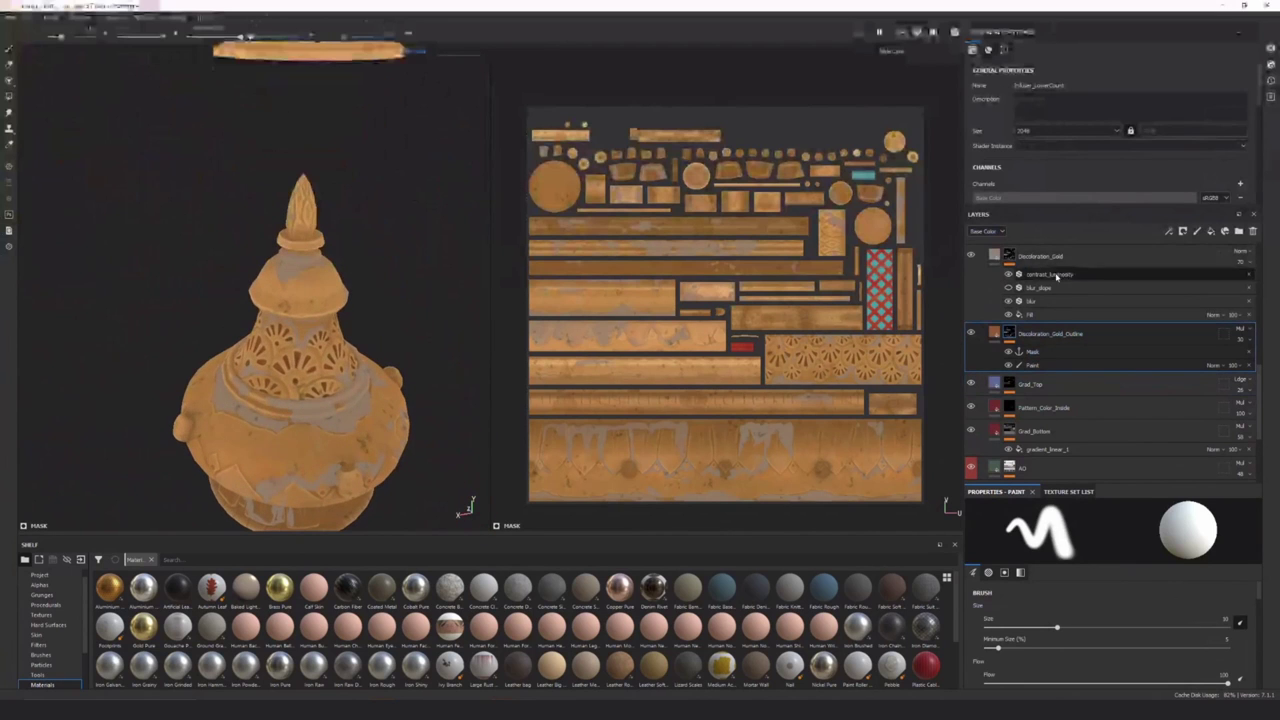
{"action": "scroll", "coordinate": [1088, 341], "scroll_direction": "up", "scroll_amount": 1}
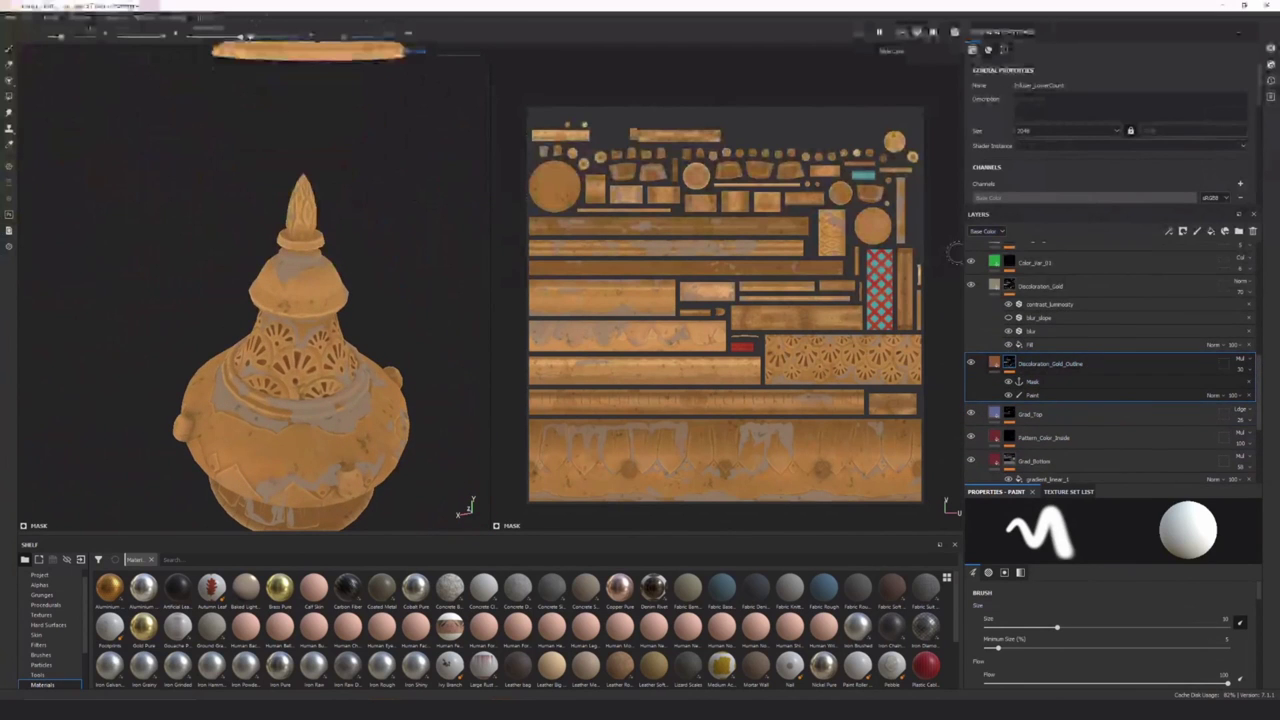
{"action": "left_click", "coordinate": [1102, 338]}
{"action": "left_click", "coordinate": [1090, 368]}
Switch the viewport display from base color to Material and select the Height_Cells layer
{"action": "left_click", "coordinate": [446, 54]}
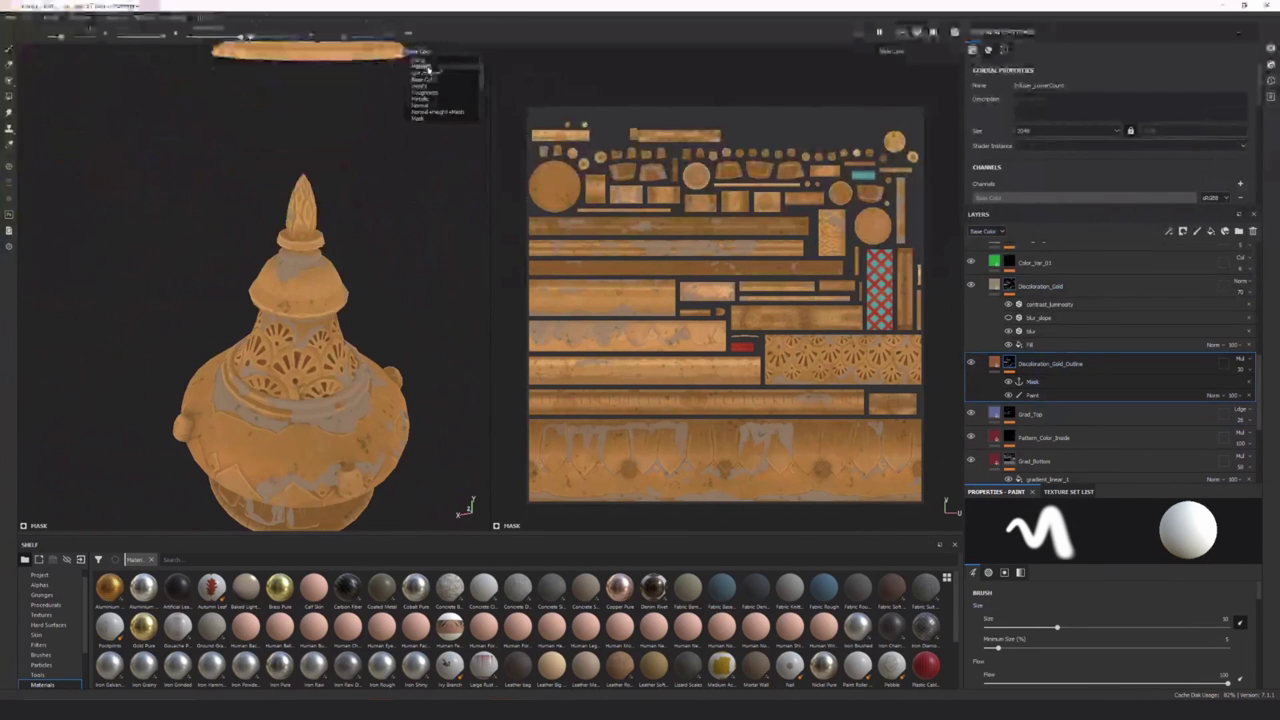
{"action": "left_click", "coordinate": [430, 69]}
{"action": "scroll", "coordinate": [1053, 427], "scroll_direction": "down", "scroll_amount": 5}
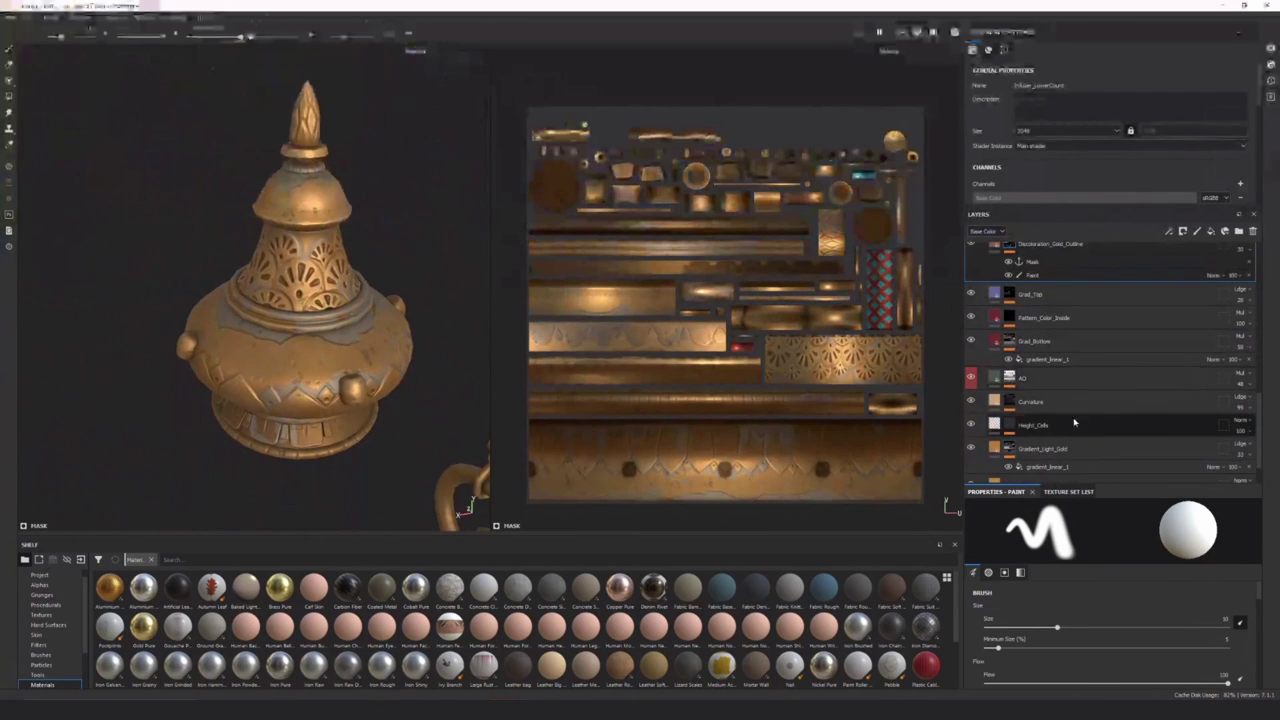
{"action": "left_click", "coordinate": [1040, 425]}
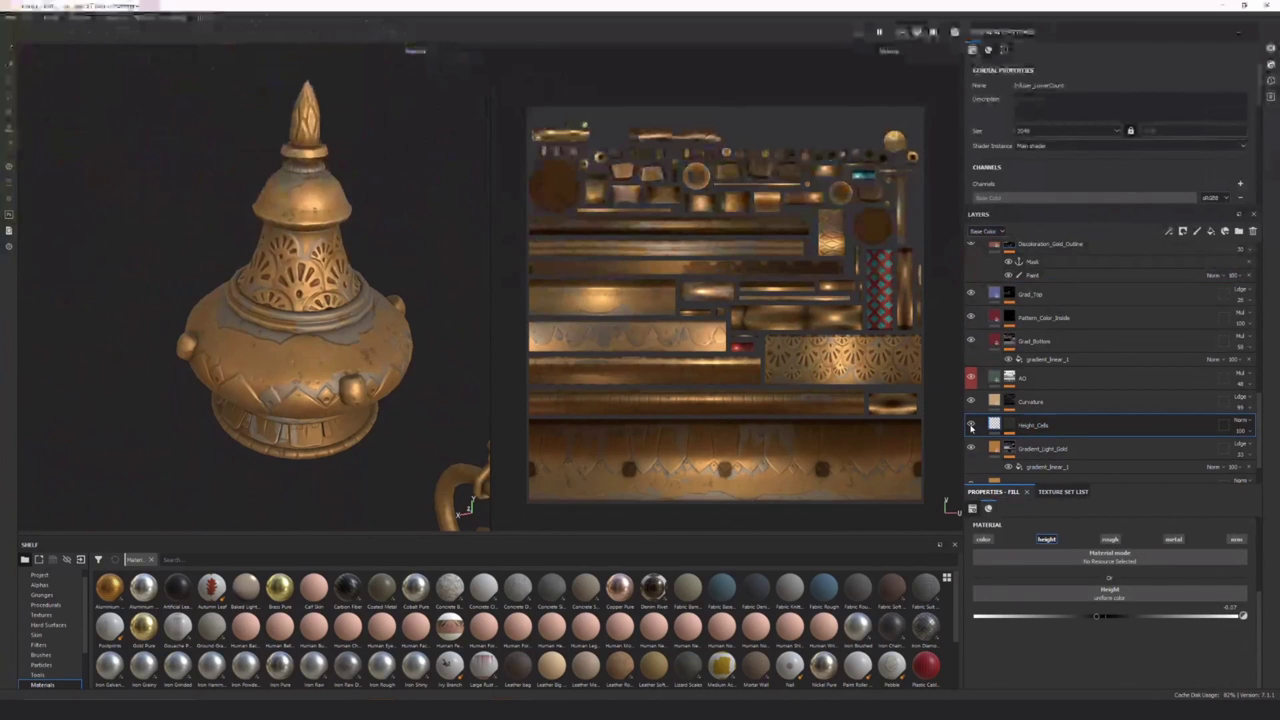
Display the normal map on the lamp and inspect the surface relief around its neck up close
{"action": "scroll", "coordinate": [312, 262], "scroll_direction": "up", "scroll_amount": 4}
{"action": "scroll", "coordinate": [312, 262], "scroll_direction": "up", "scroll_amount": 3}
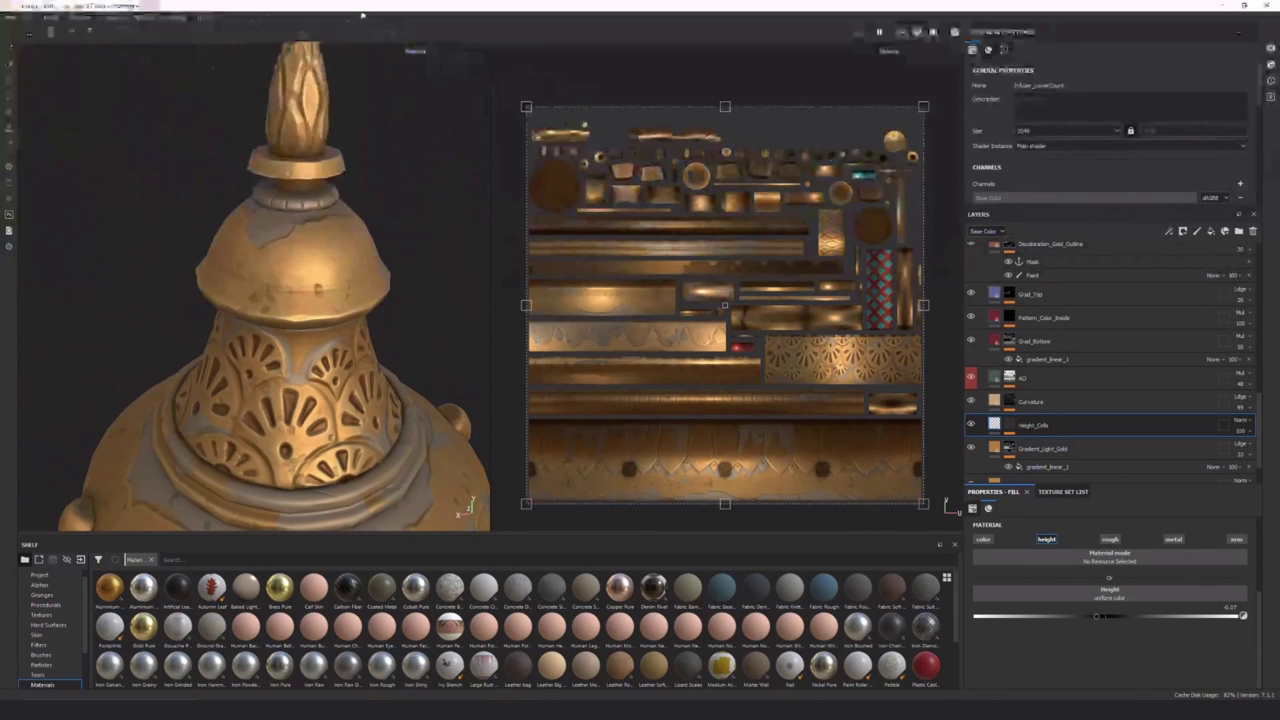
{"action": "left_click", "coordinate": [415, 51]}
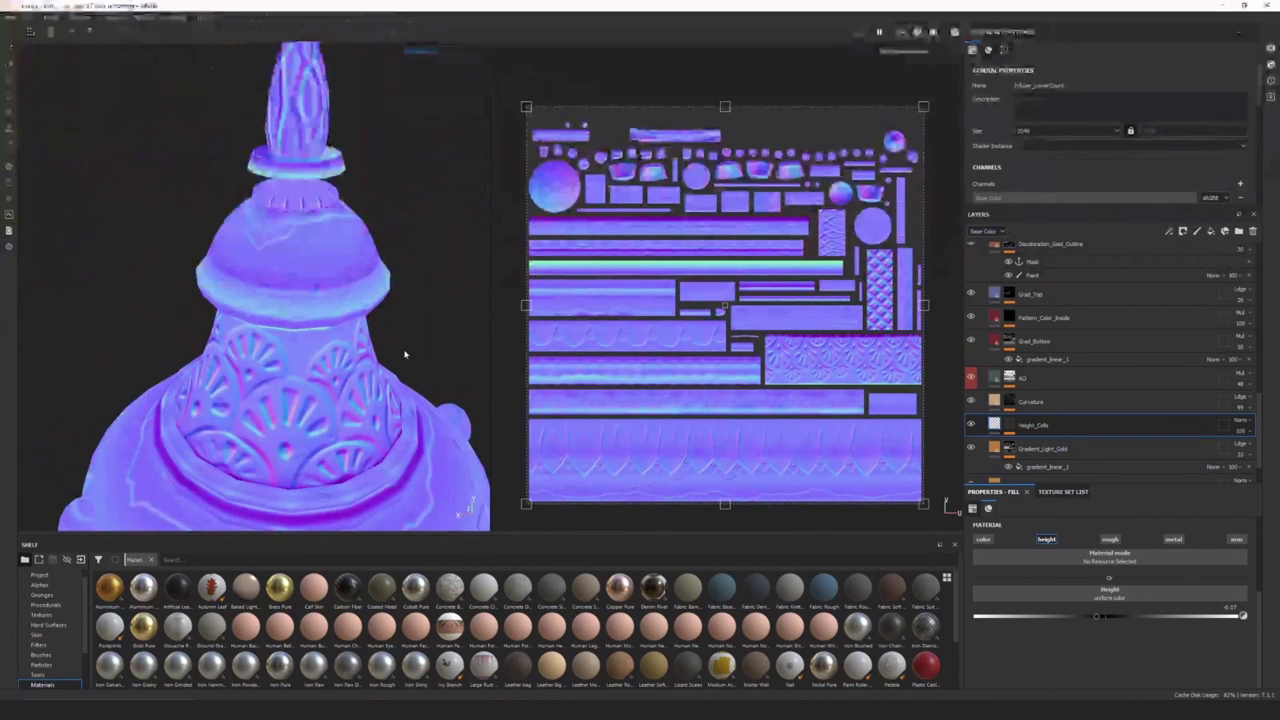
{"action": "middle_click_drag", "start_coordinate": [406, 354], "coordinate": [430, 217], "text": "alt"}
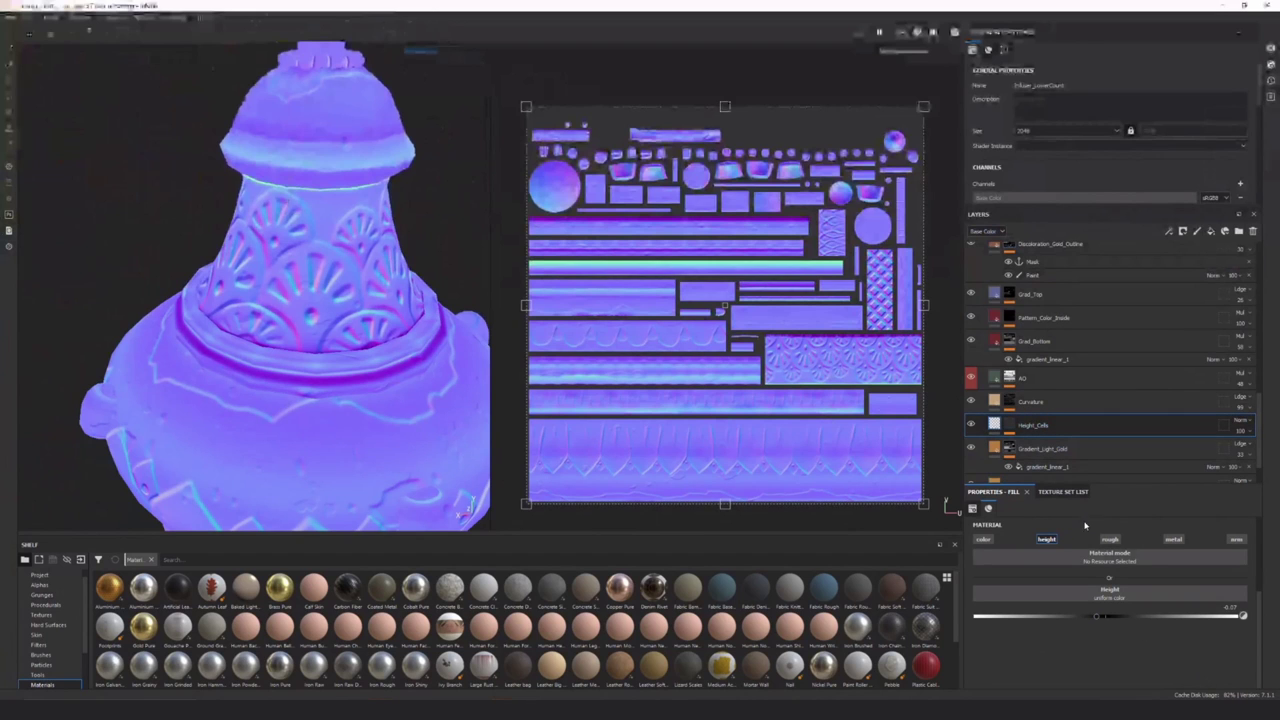
Return the viewport to Material display and open the cells fill in the Height_Cells mask
{"action": "left_click", "coordinate": [433, 53]}
{"action": "left_click", "coordinate": [440, 70]}
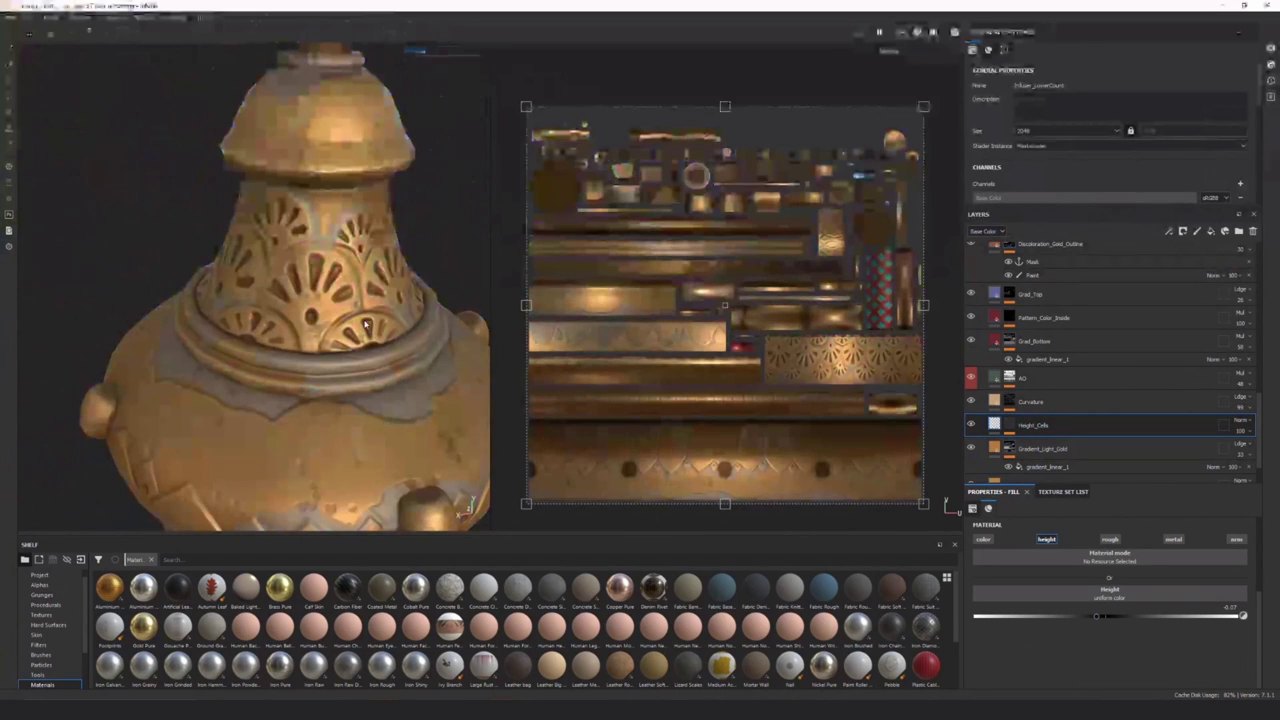
{"action": "left_click", "coordinate": [1009, 424]}
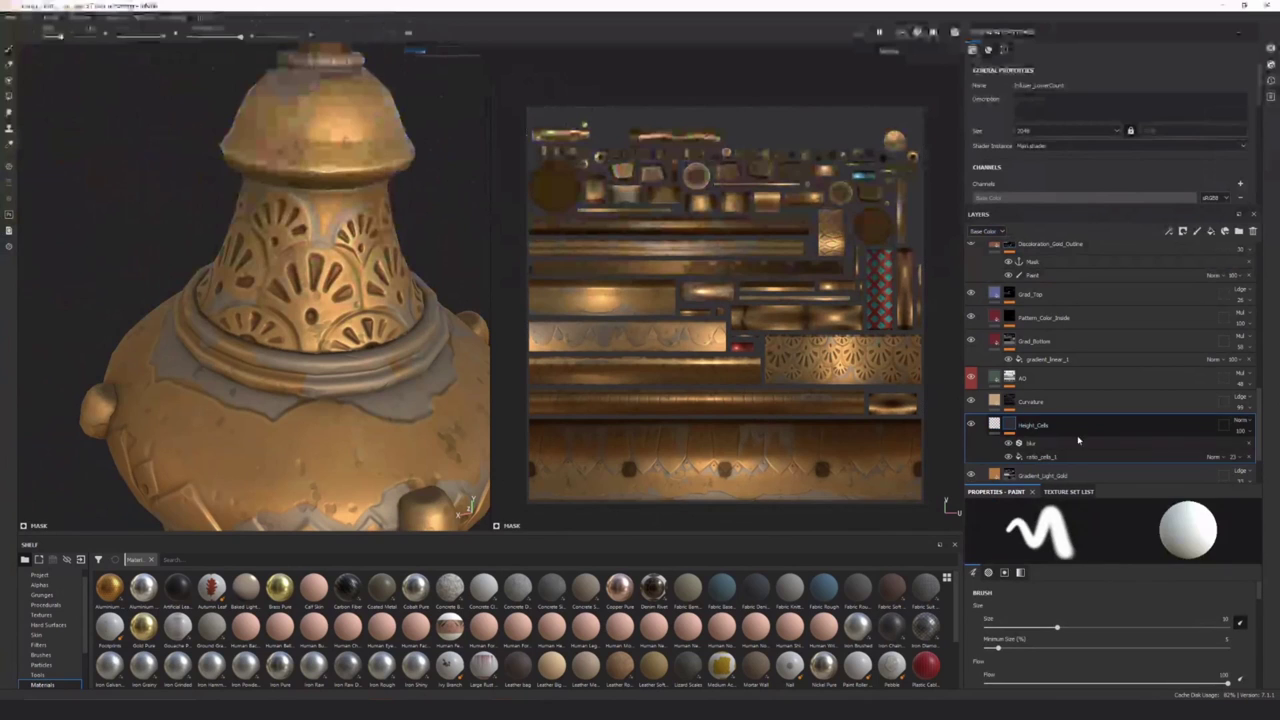
{"action": "left_click", "coordinate": [1045, 456]}
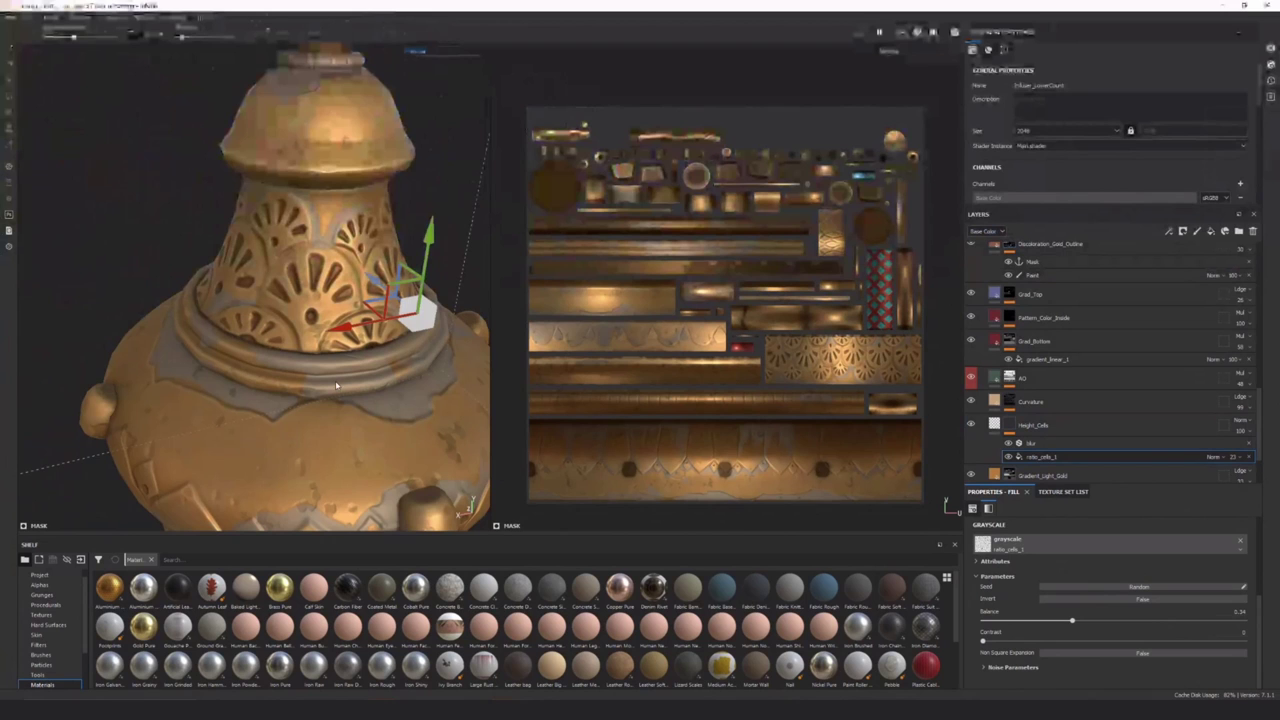
Switch to ZBrush, choose the S_V_brush_ST_3 brush, and try stamping its surface noise on the small pebble
{"action": "mouse_move", "coordinate": [578, 710]}
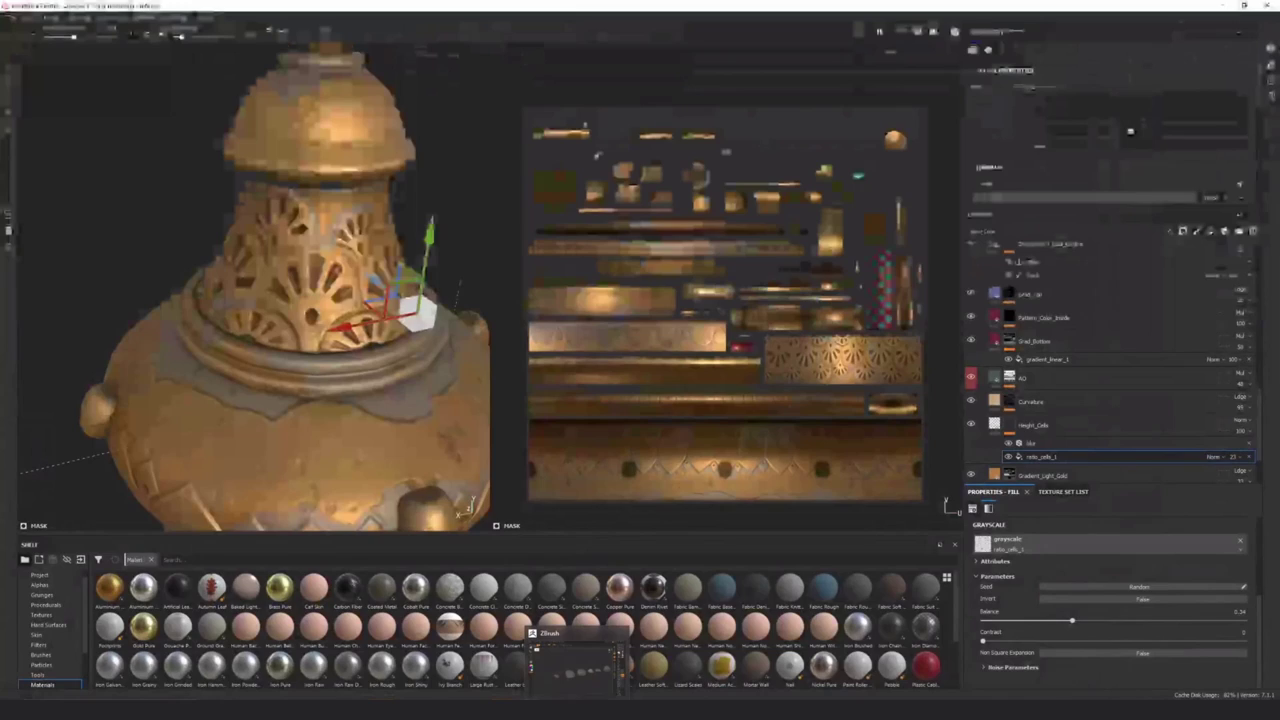
{"action": "left_click", "coordinate": [575, 662]}
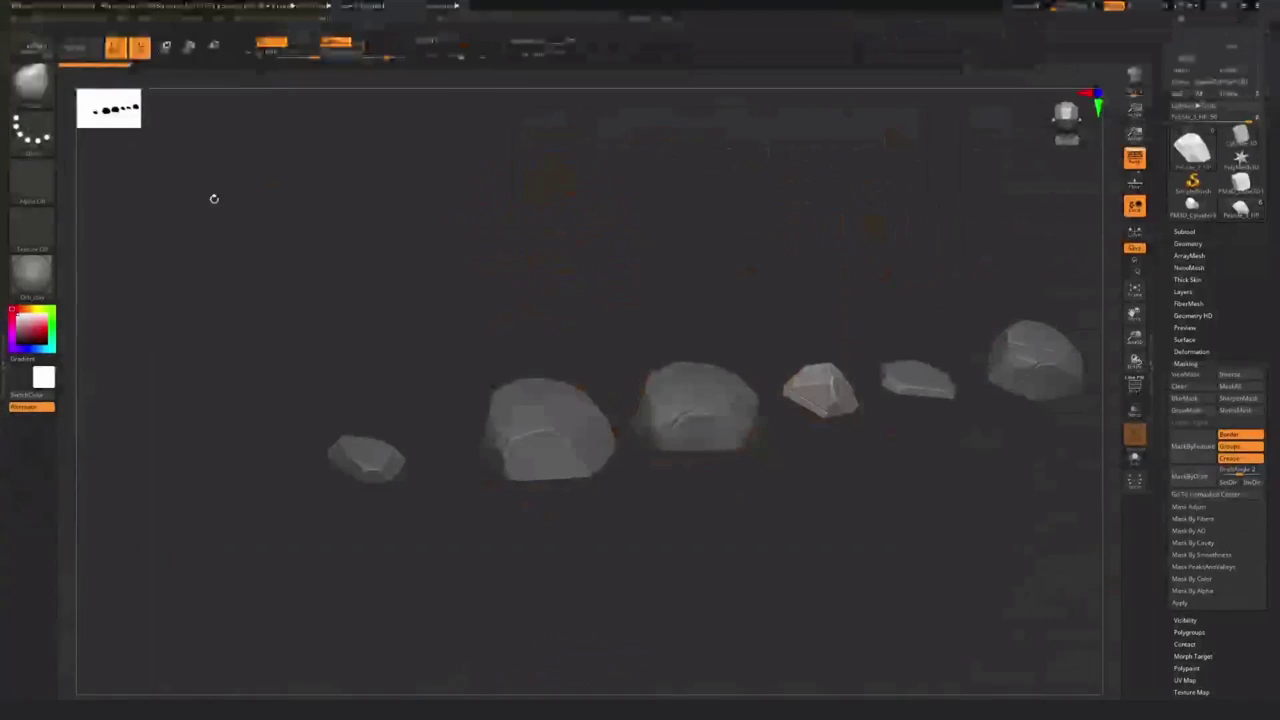
{"action": "left_click", "coordinate": [32, 82]}
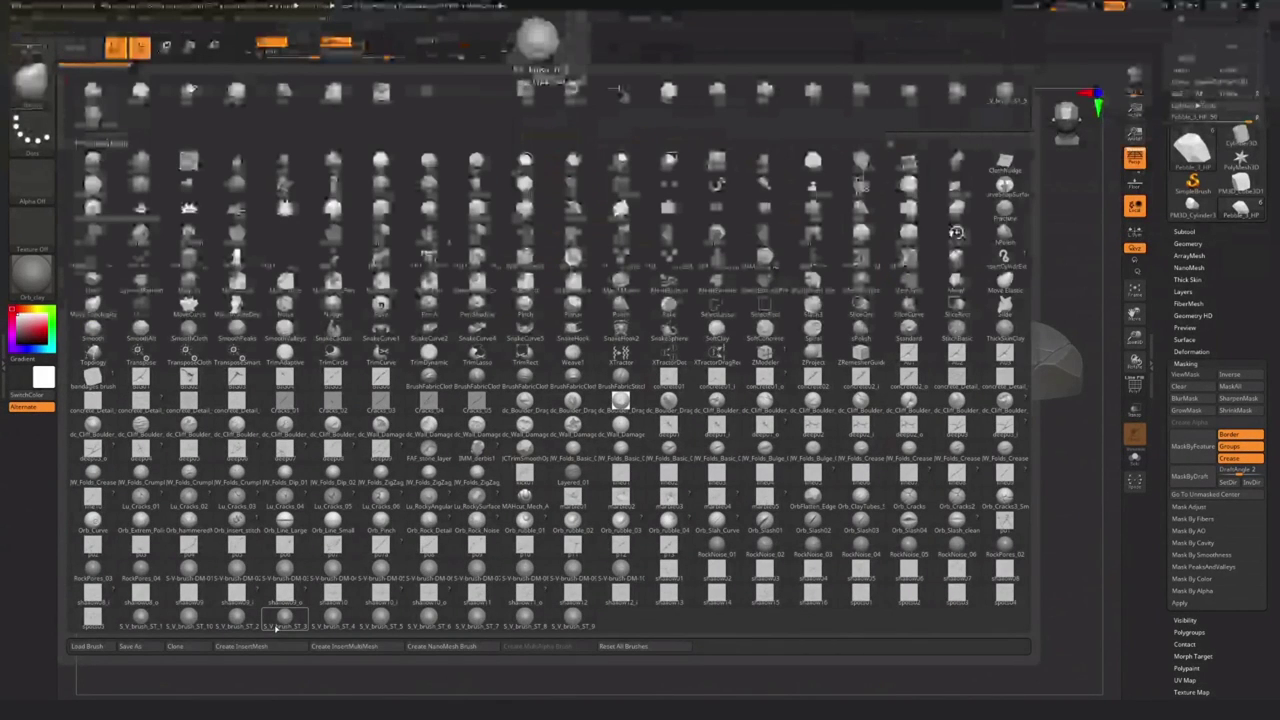
{"action": "left_click", "coordinate": [282, 626]}
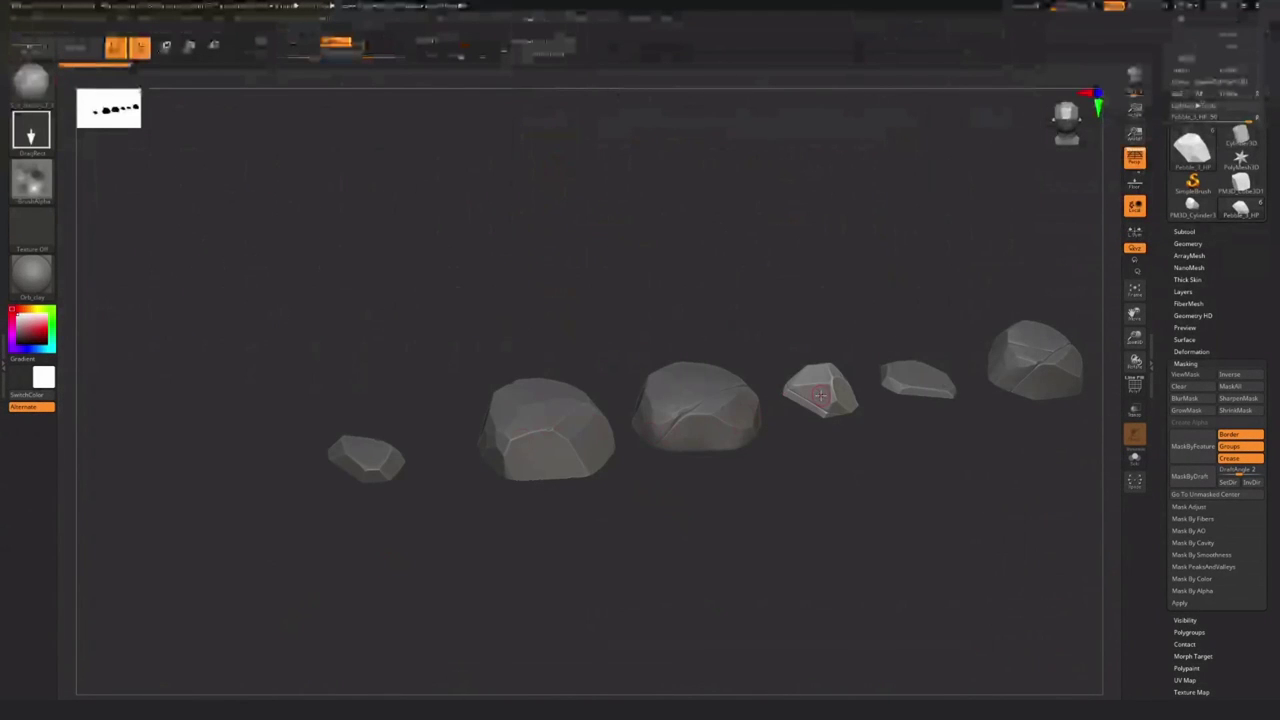
{"action": "key", "text": "f"}
{"action": "mouse_move", "coordinate": [416, 350]}
{"action": "left_mouse_down"}
{"action": "mouse_move", "coordinate": [691, 521]}
{"action": "mouse_move", "coordinate": [851, 459]}
{"action": "mouse_move", "coordinate": [710, 527]}
{"action": "left_mouse_up"}
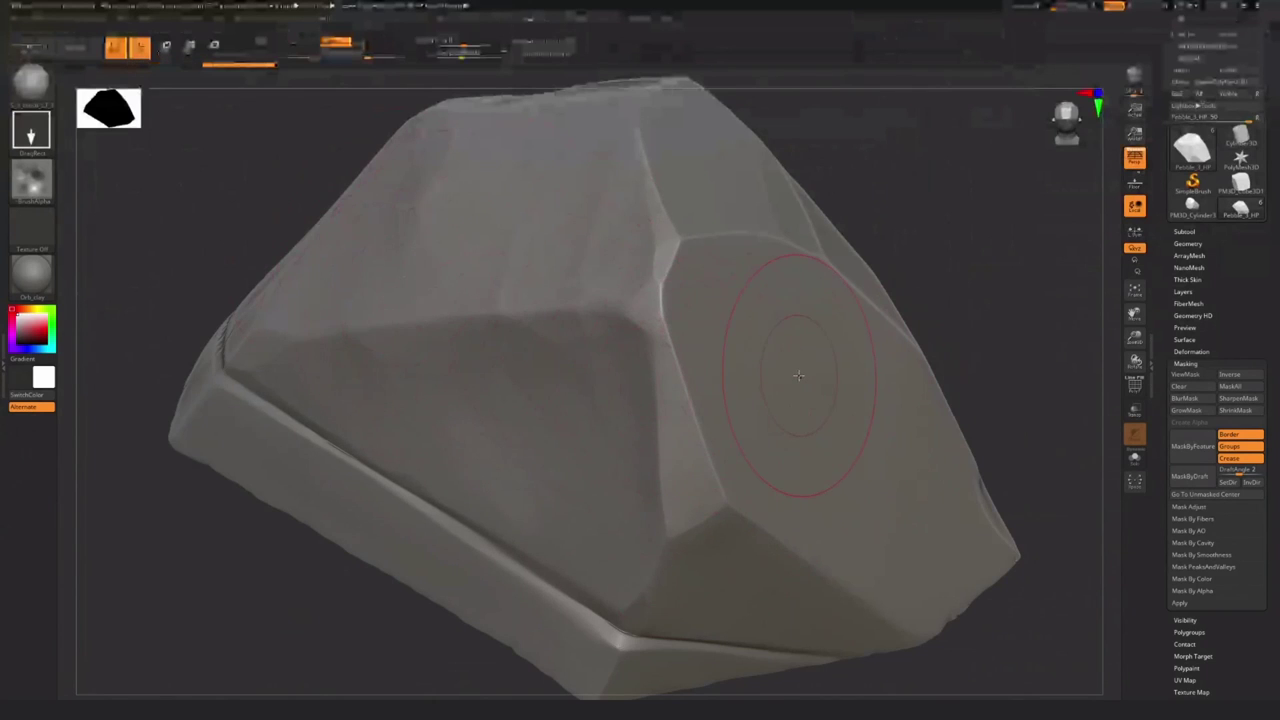
Switch back to Substance Painter and review the Height_Cells mask's blur filter and the Curvature layer
{"action": "key", "text": "alt+Tab"}
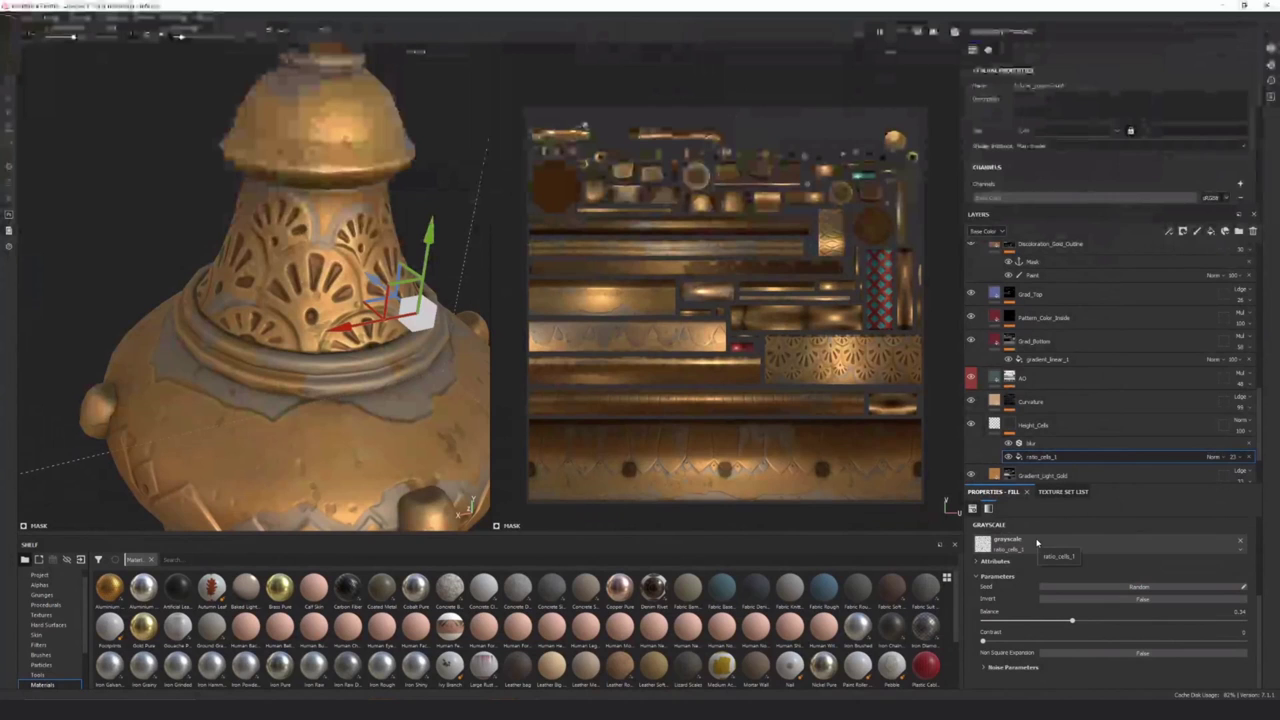
{"action": "scroll", "coordinate": [281, 411], "scroll_direction": "down", "scroll_amount": 2}
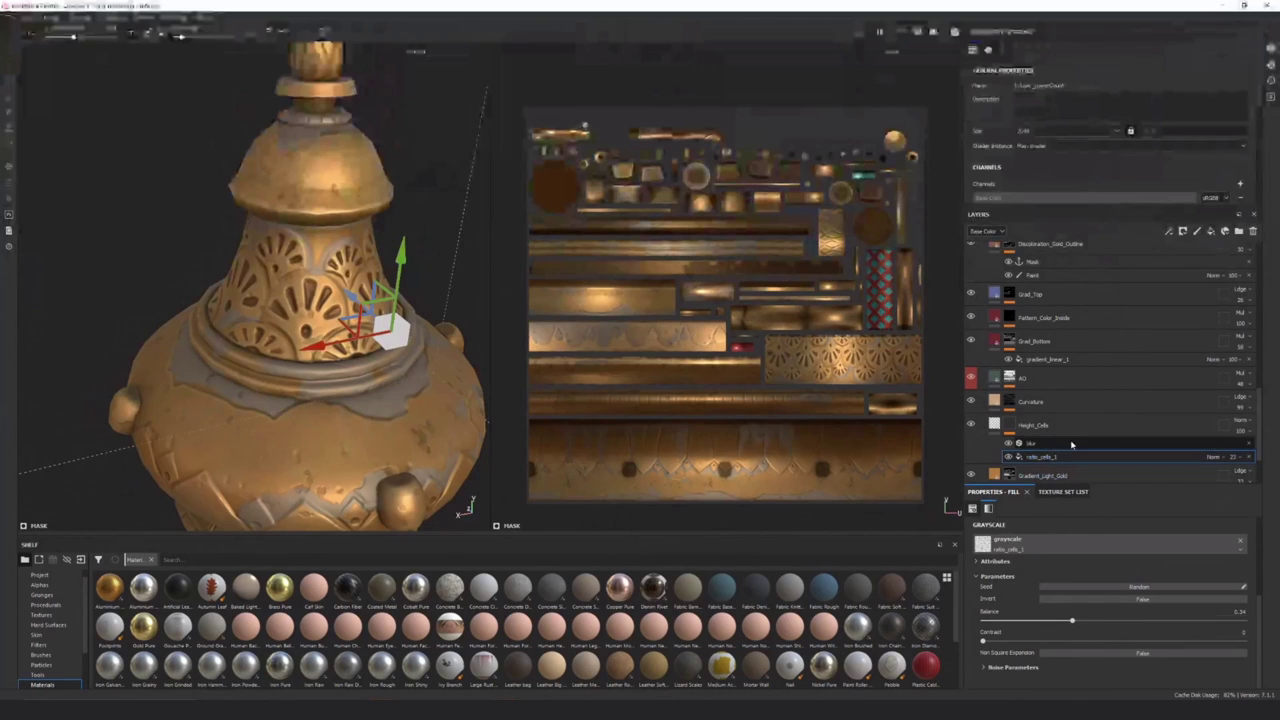
{"action": "left_click", "coordinate": [1013, 445]}
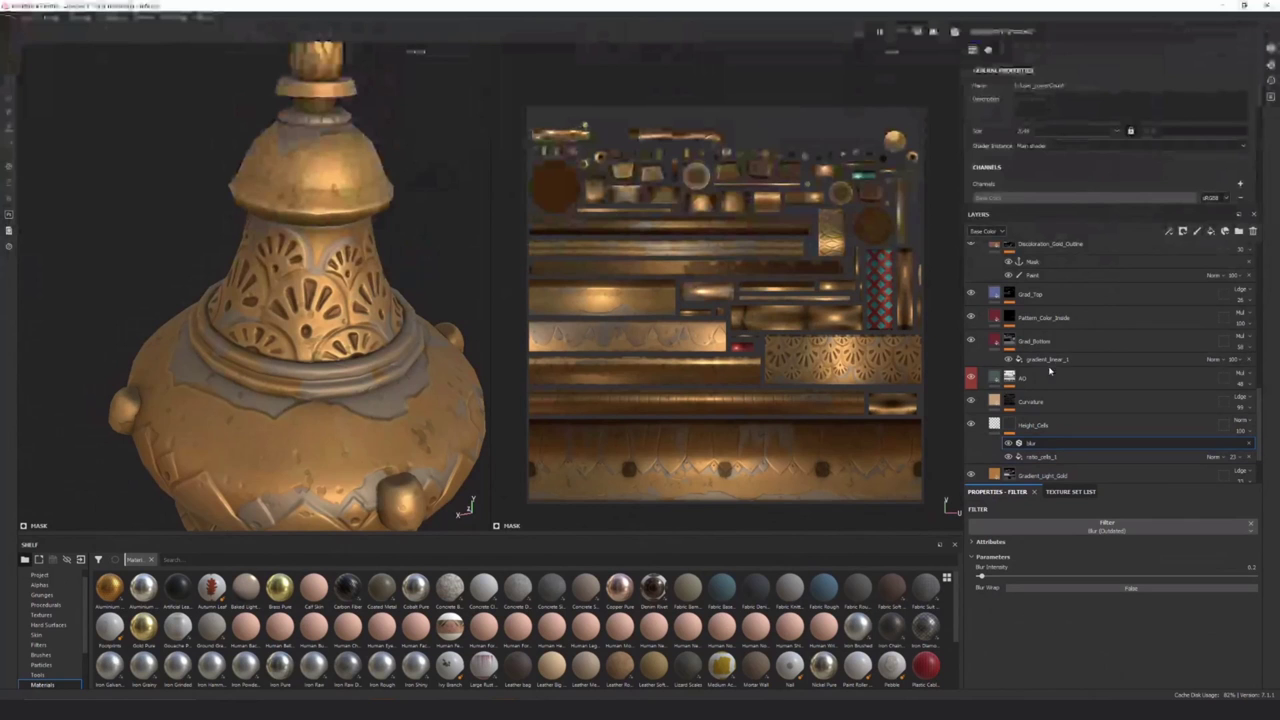
{"action": "left_click", "coordinate": [1014, 405]}
Review the Damage_Dark and Damage_Light layers and examine the damage spots on the lamp's body up close
{"action": "scroll", "coordinate": [1104, 418], "scroll_direction": "up", "scroll_amount": 2}
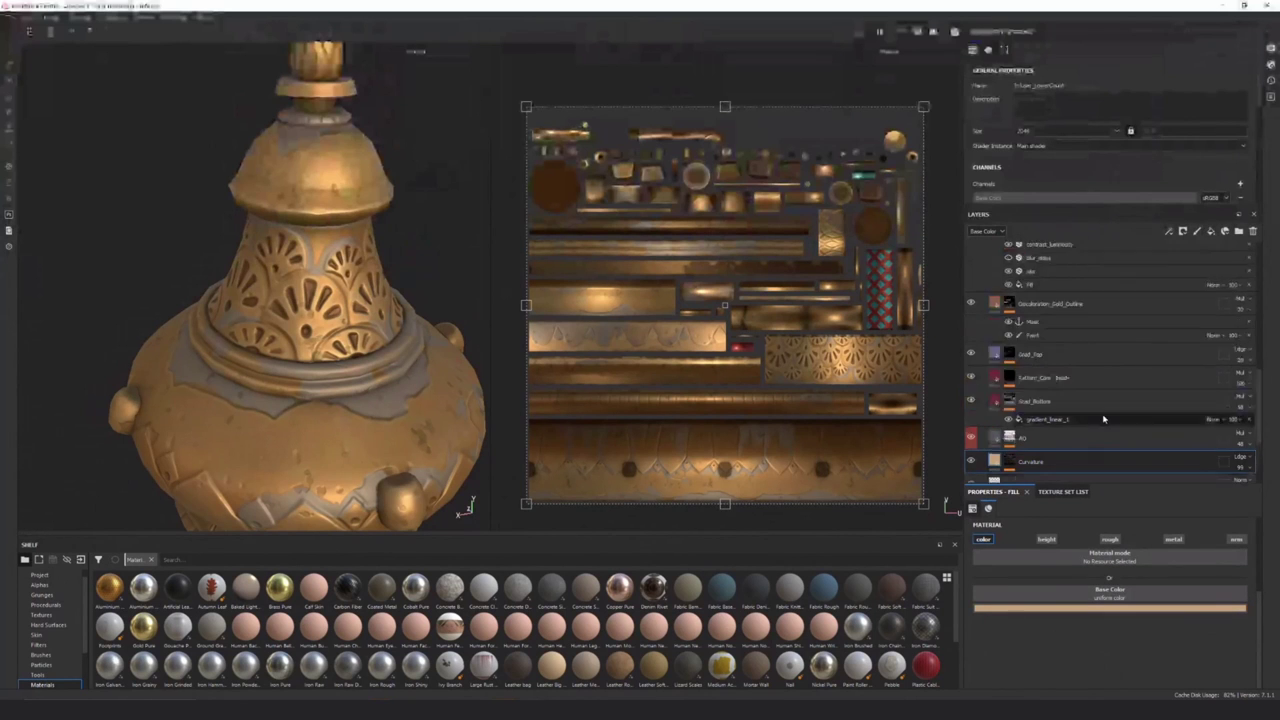
{"action": "scroll", "coordinate": [1104, 418], "scroll_direction": "up", "scroll_amount": 3}
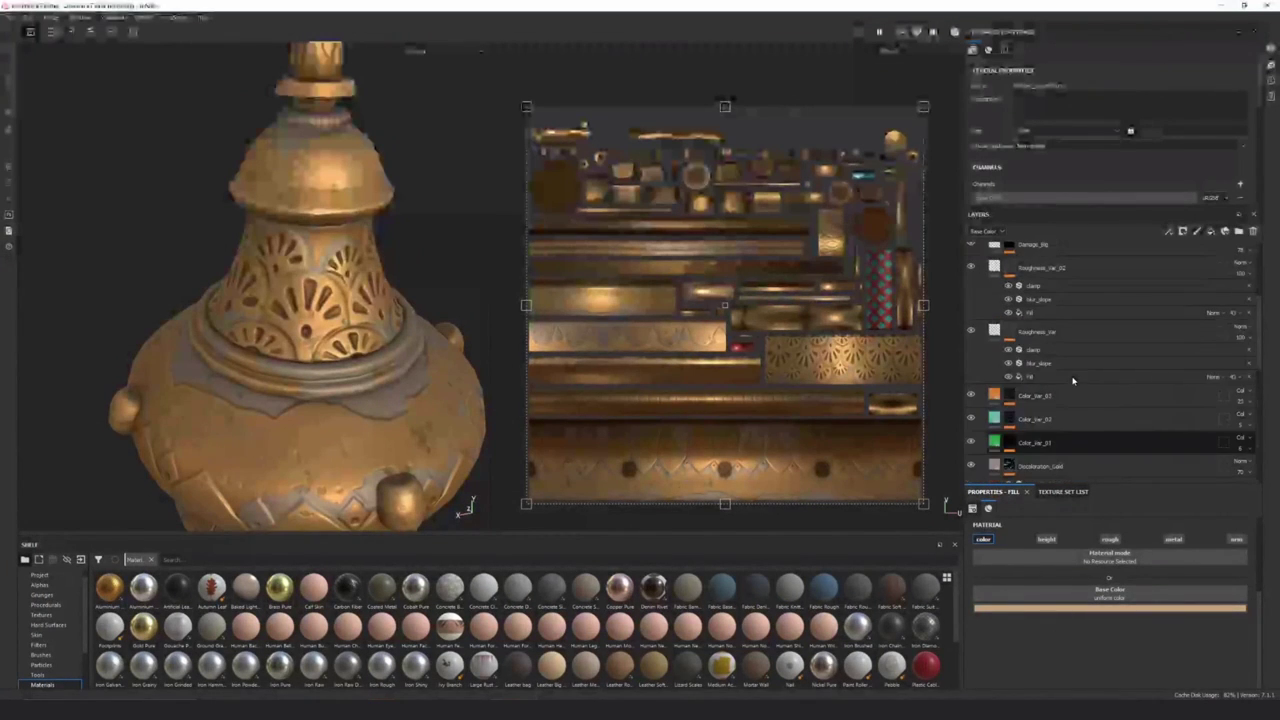
{"action": "scroll", "coordinate": [1058, 388], "scroll_direction": "up", "scroll_amount": 1}
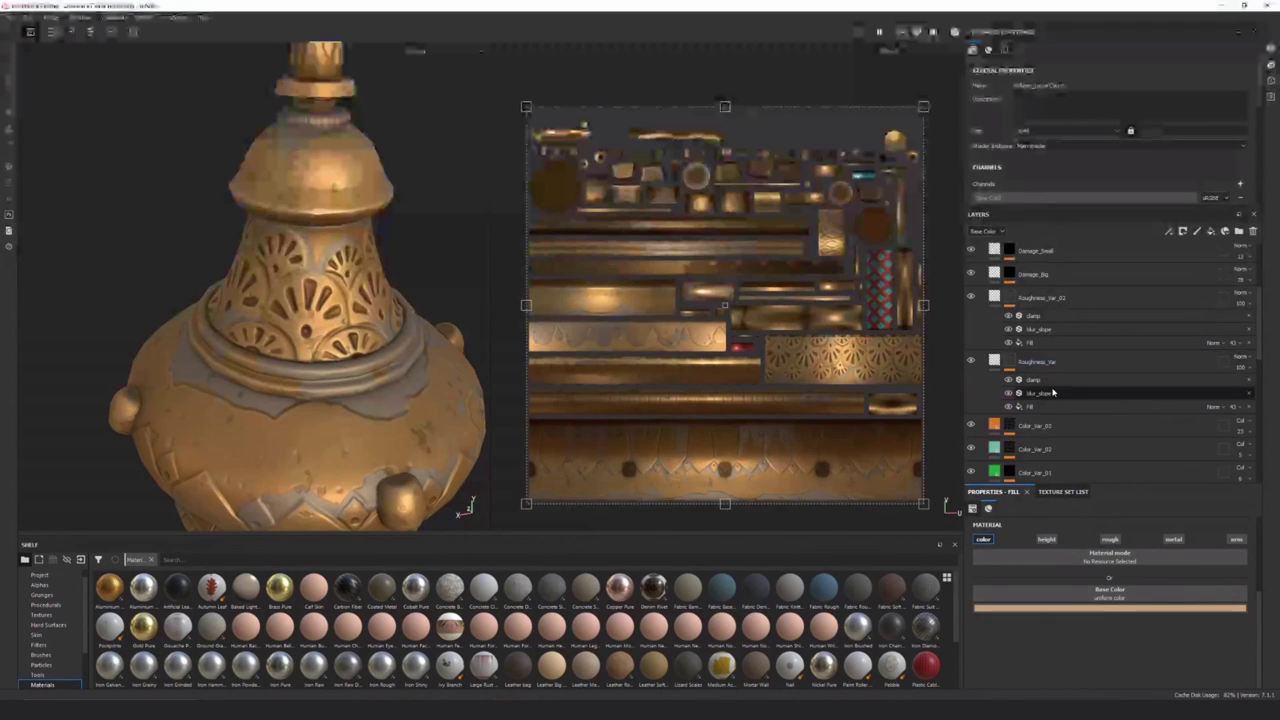
{"action": "scroll", "coordinate": [1052, 392], "scroll_direction": "up", "scroll_amount": 4}
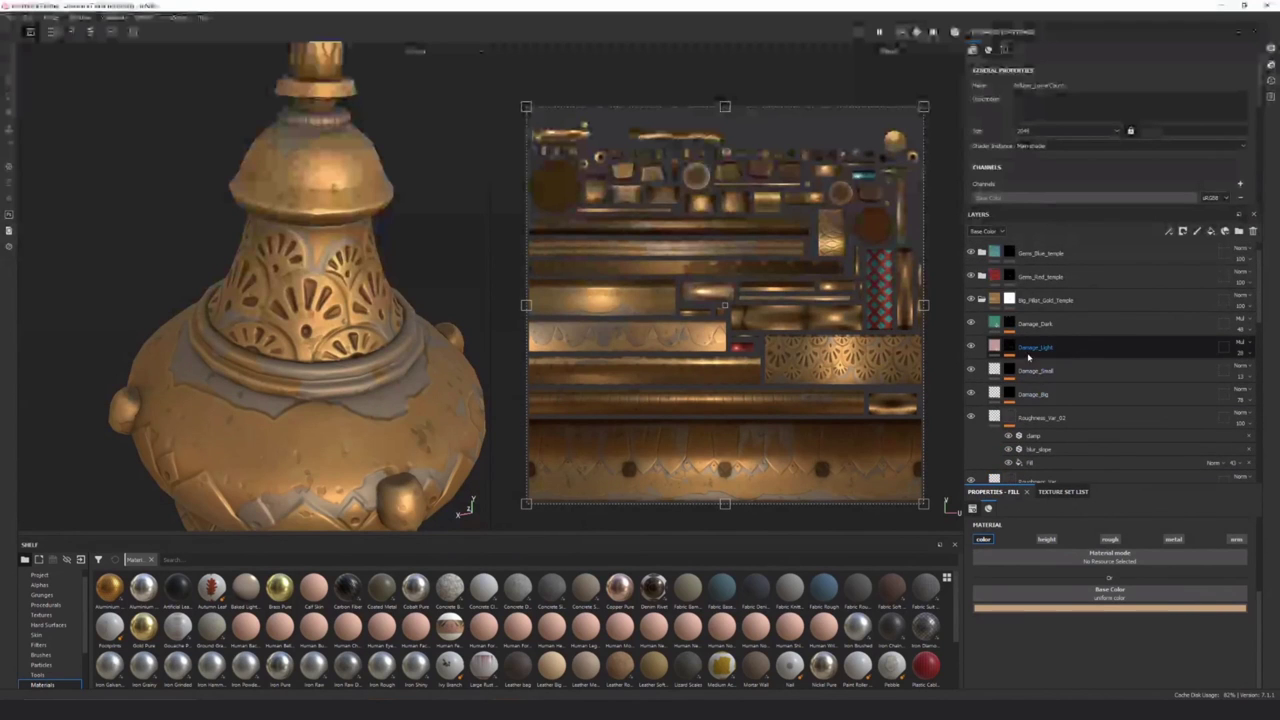
{"action": "left_click", "coordinate": [1062, 326]}
{"action": "left_click", "coordinate": [1043, 350]}
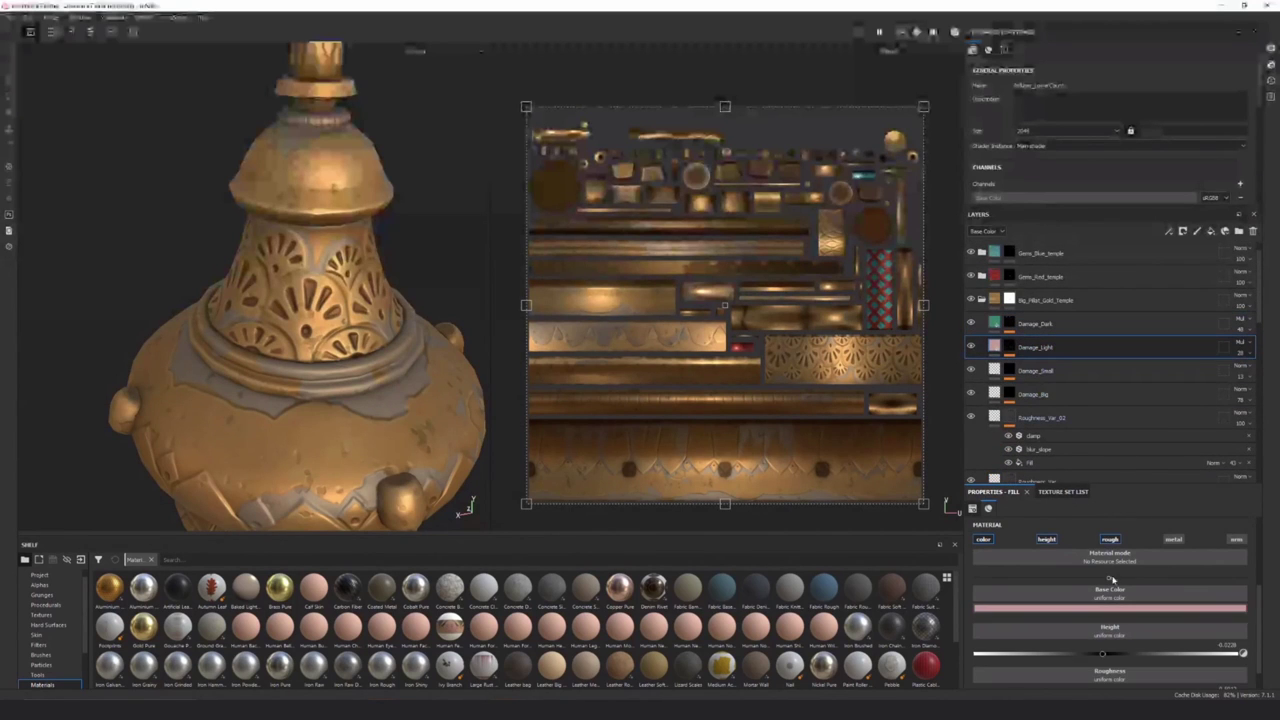
{"action": "left_click_drag", "start_coordinate": [265, 468], "coordinate": [212, 452], "text": "alt"}
{"action": "right_click_drag", "start_coordinate": [212, 452], "coordinate": [234, 440], "text": "alt"}
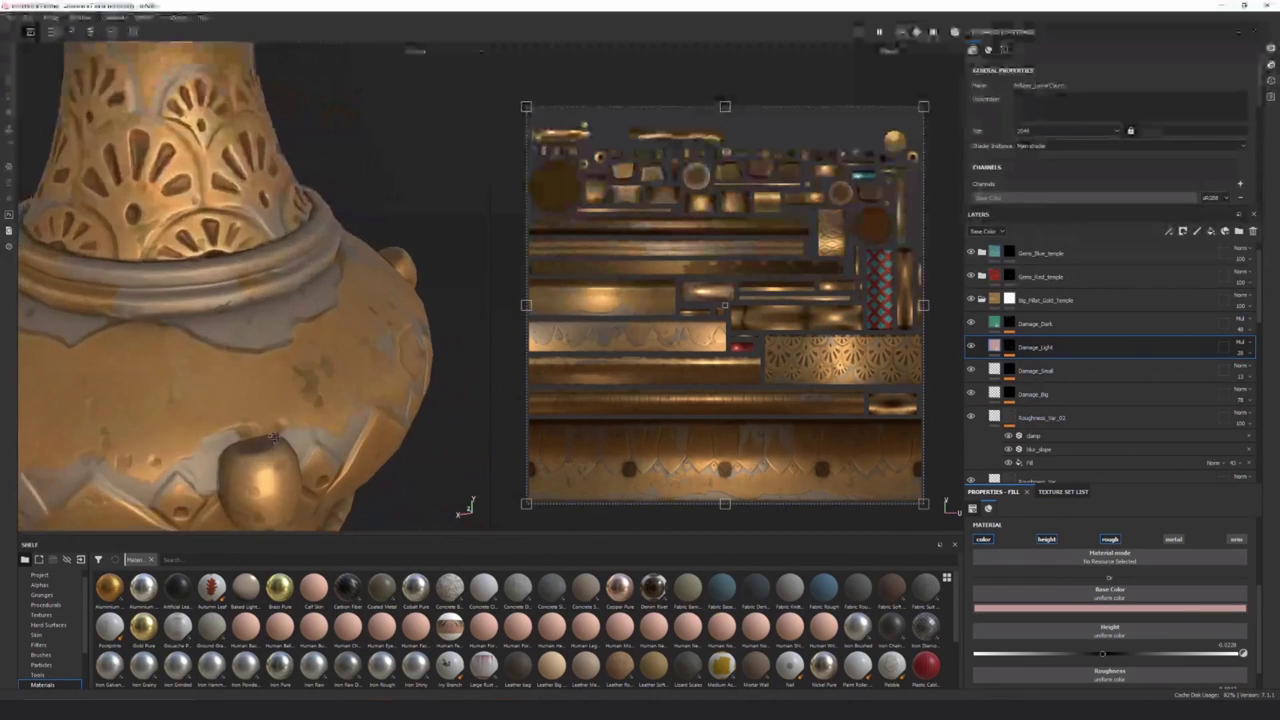
{"action": "left_click_drag", "start_coordinate": [234, 440], "coordinate": [150, 410], "text": "alt"}
{"action": "right_click_drag", "start_coordinate": [150, 410], "coordinate": [145, 388], "text": "alt"}
{"action": "left_click_drag", "start_coordinate": [145, 388], "coordinate": [225, 370], "text": "alt"}
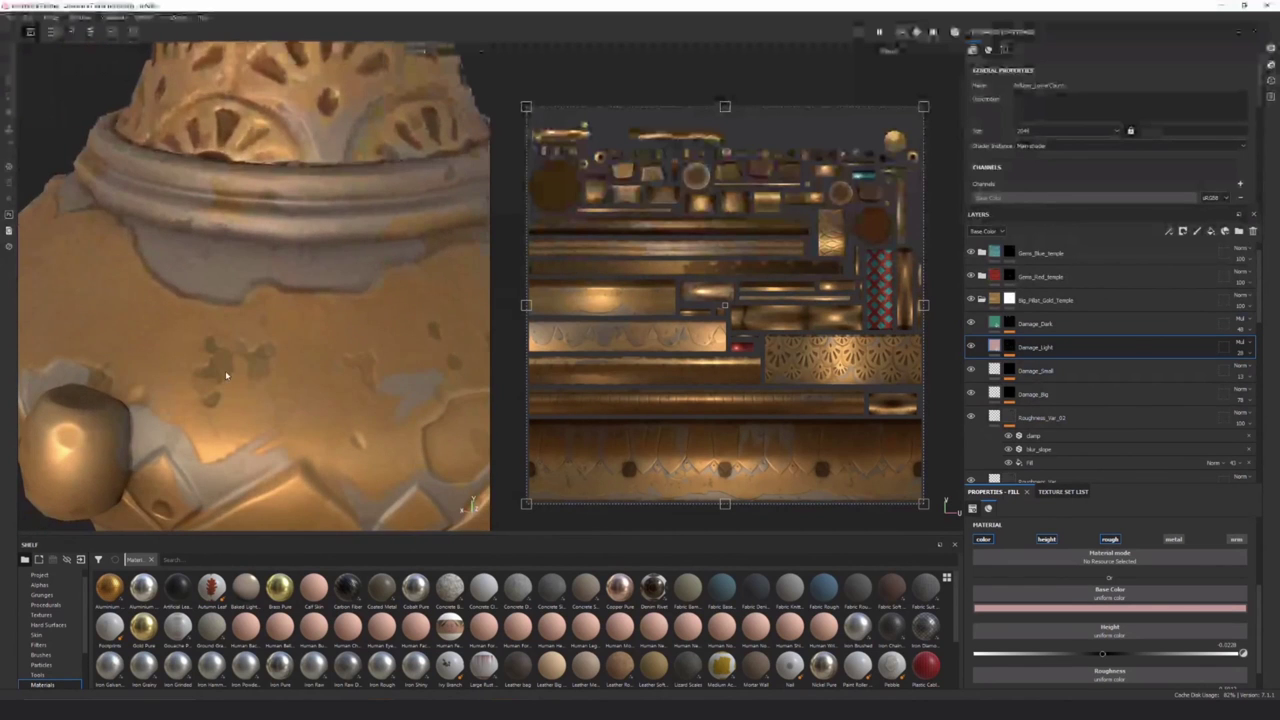
Toggle the visibility of Damage_Small and Damage_Dark, and inspect the dirty grunge spots fill in the Damage_Dark mask
{"action": "left_click", "coordinate": [974, 371]}
{"action": "left_click", "coordinate": [974, 371]}
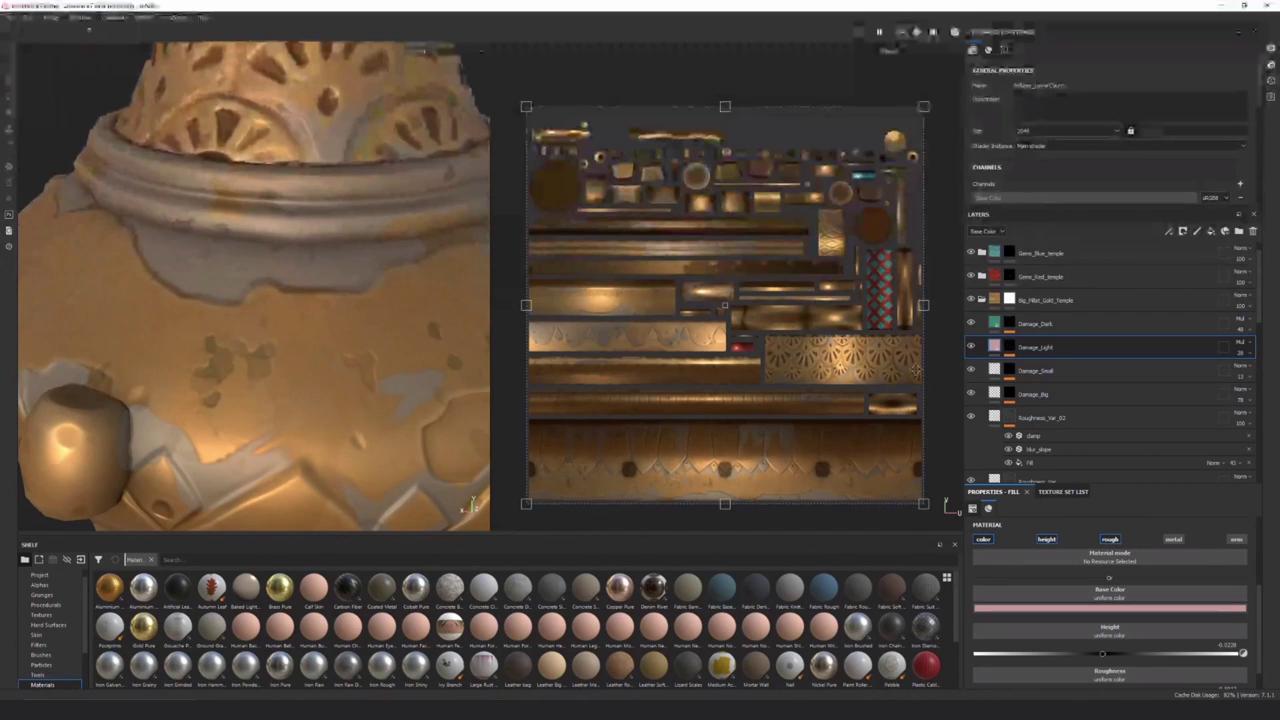
{"action": "left_click", "coordinate": [1010, 325]}
{"action": "left_click", "coordinate": [972, 323]}
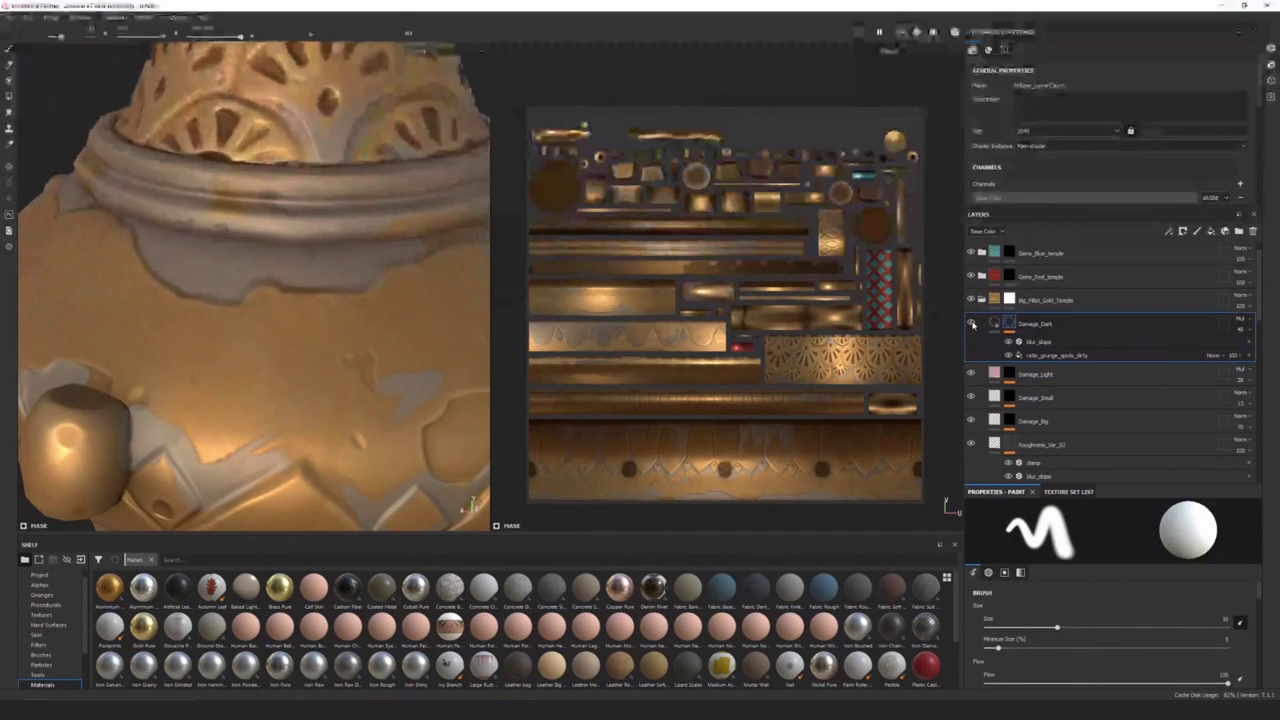
{"action": "left_click", "coordinate": [1060, 355]}
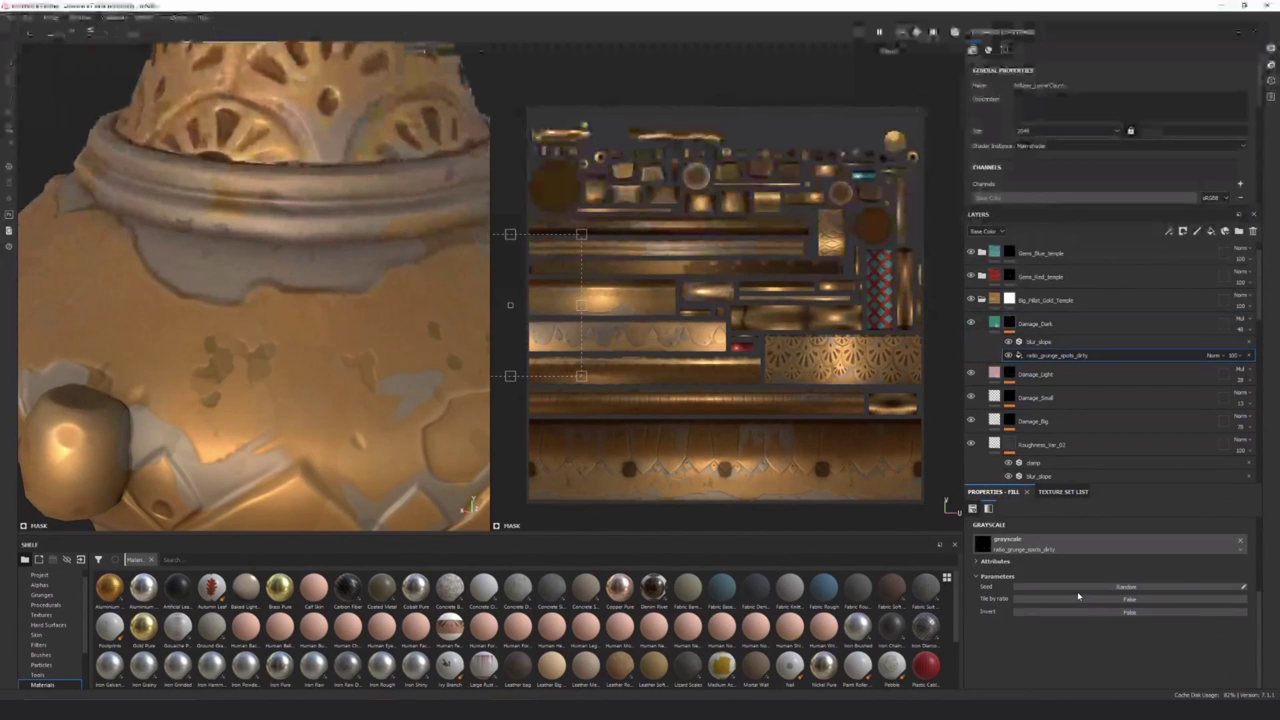
{"action": "scroll", "coordinate": [1090, 599], "scroll_direction": "up", "scroll_amount": 2}
{"action": "scroll", "coordinate": [1090, 600], "scroll_direction": "up", "scroll_amount": 2}
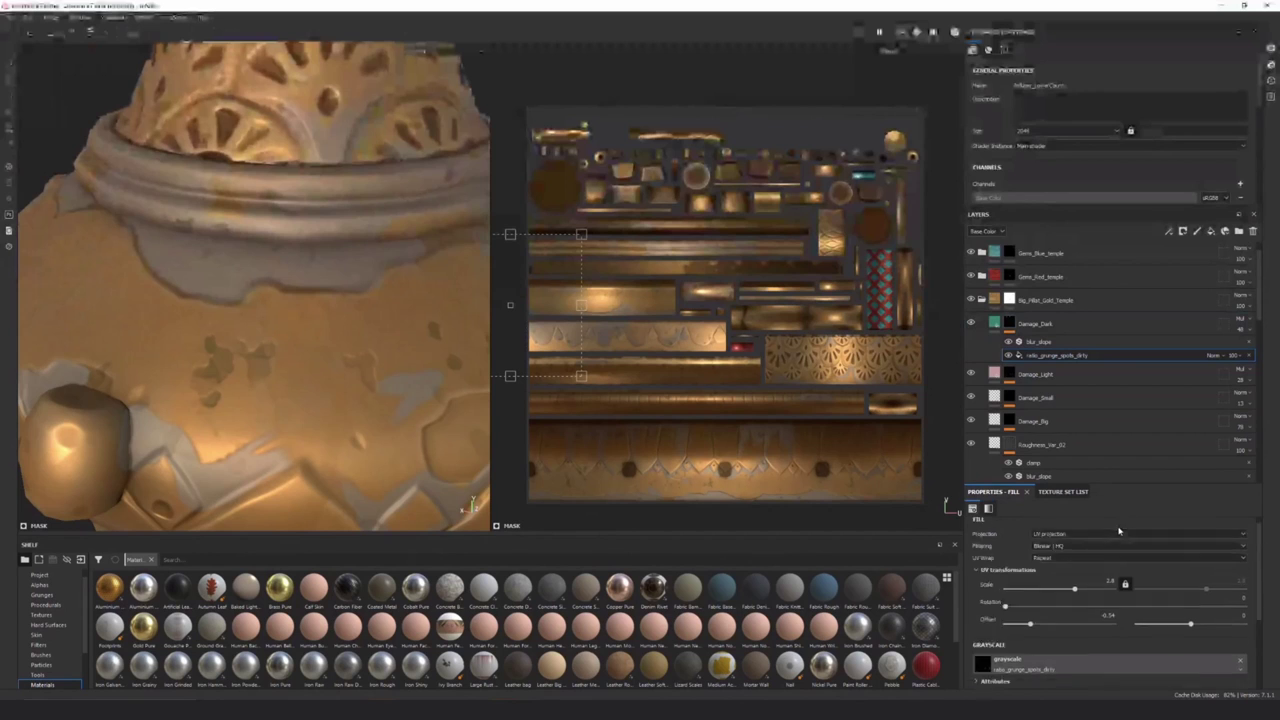
Expand the Damage_Light and Damage_Small masks and inspect the grayscale resource of the grunge spots fill in Damage_Small
{"action": "left_click", "coordinate": [1009, 374]}
{"action": "scroll", "coordinate": [1015, 370], "scroll_direction": "down", "scroll_amount": 2}
{"action": "left_click", "coordinate": [1010, 366]}
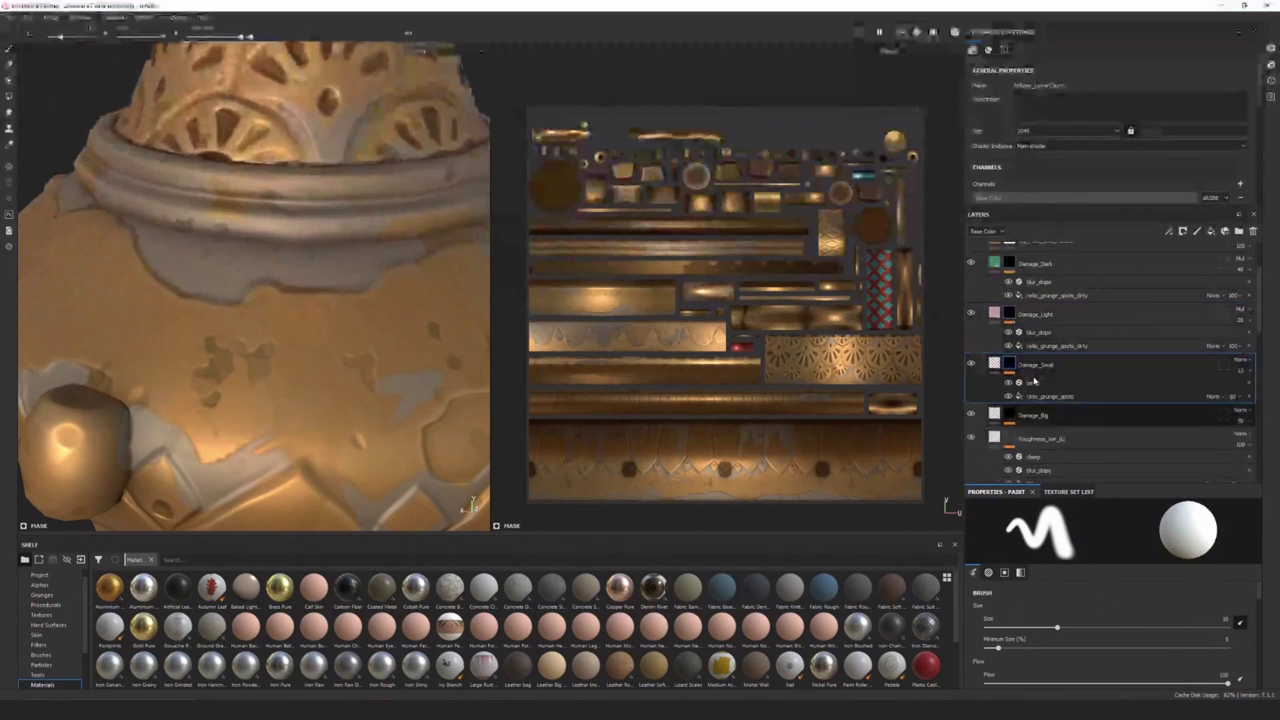
{"action": "left_click", "coordinate": [1010, 314]}
{"action": "scroll", "coordinate": [1060, 367], "scroll_direction": "down", "scroll_amount": 1}
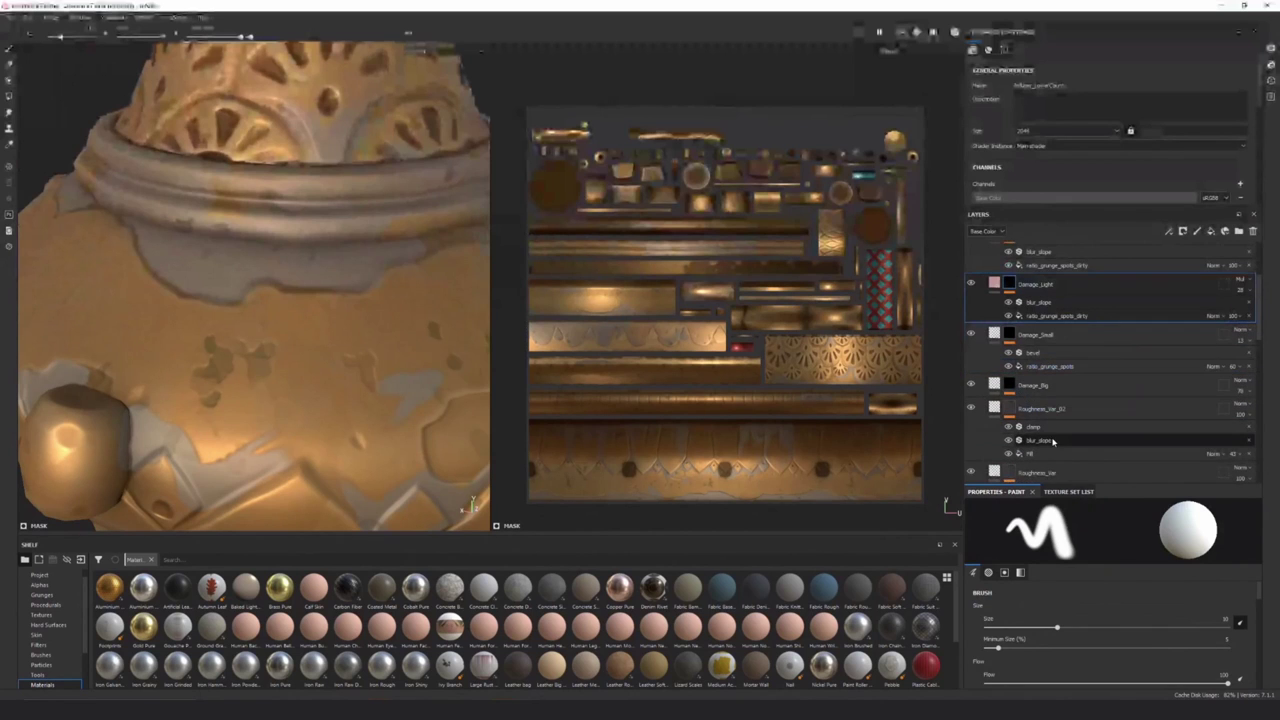
{"action": "left_click", "coordinate": [1036, 368]}
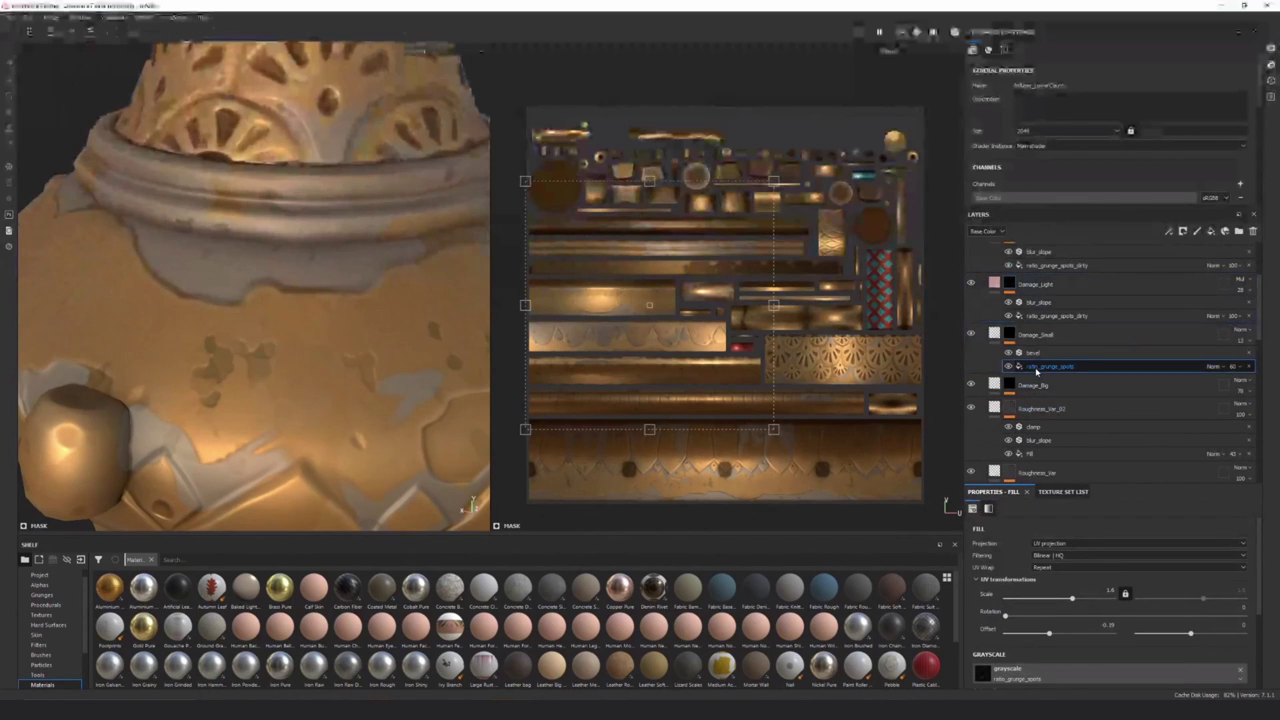
{"action": "left_click", "coordinate": [1006, 678]}
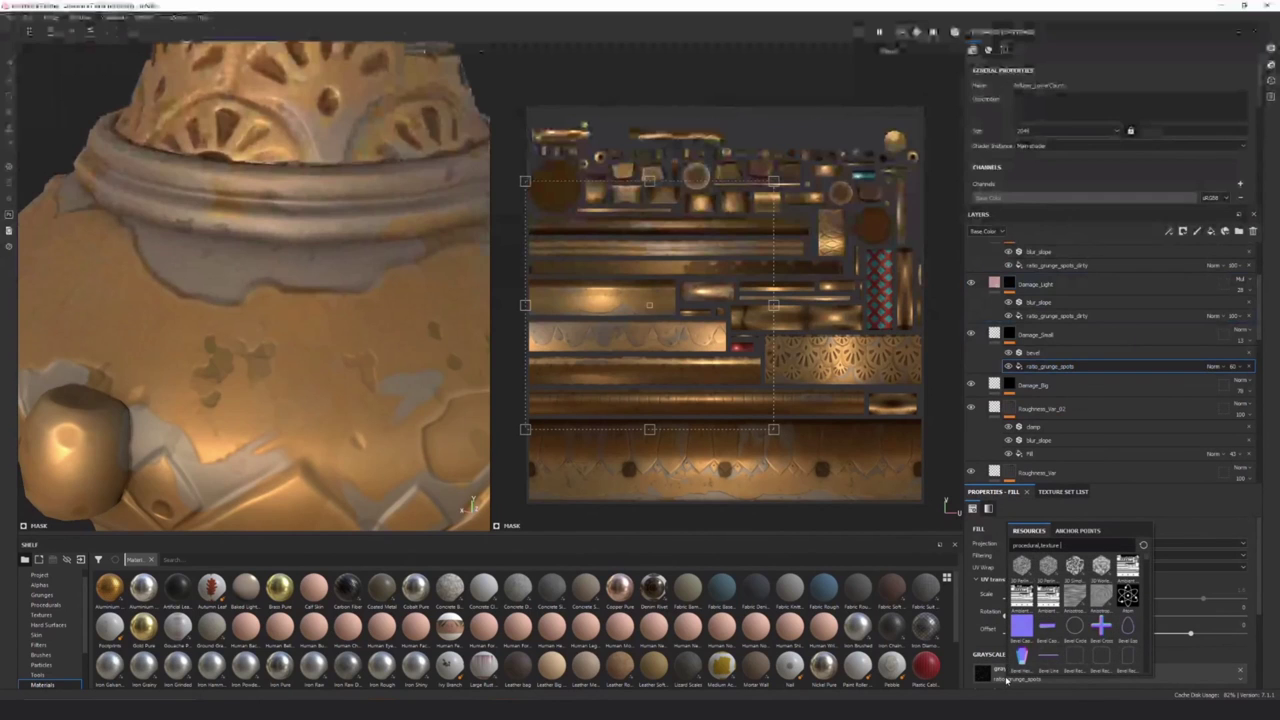
Open the grunge_map_004 fill in the Color_Var_01 mask, examine its grayscale source, and collapse its parameters
{"action": "scroll", "coordinate": [1010, 440], "scroll_direction": "down", "scroll_amount": 2}
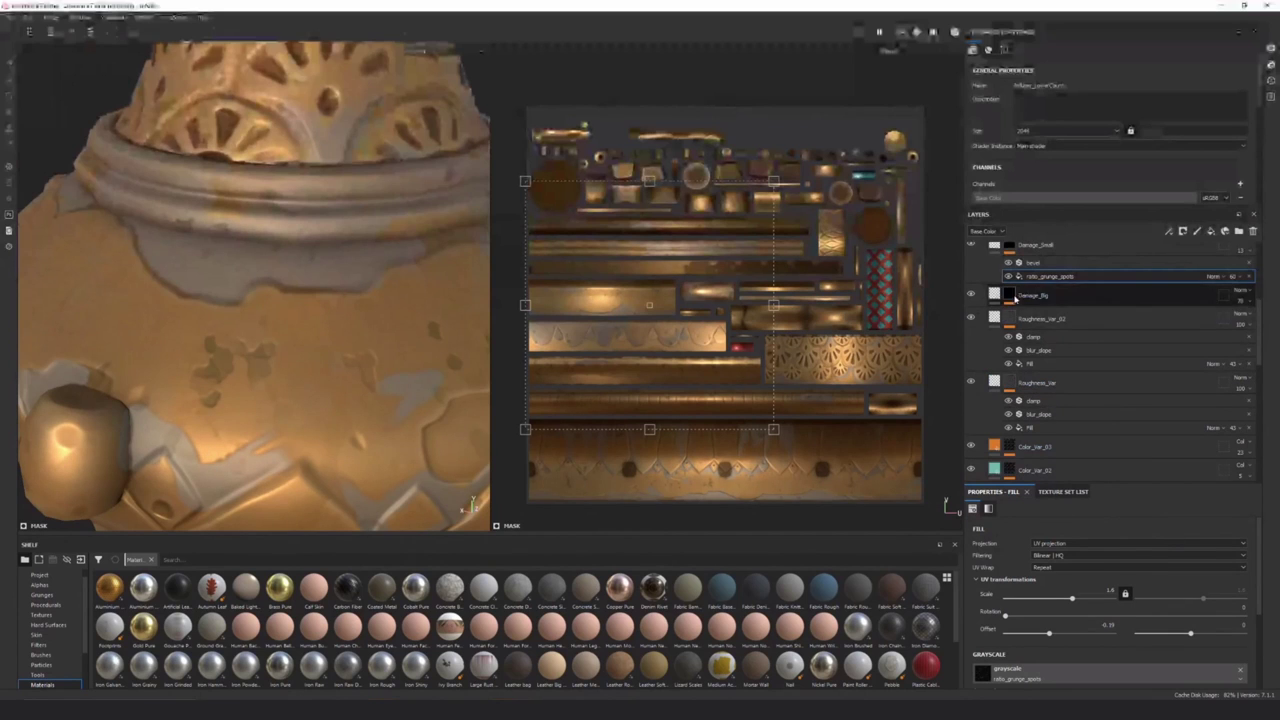
{"action": "scroll", "coordinate": [1020, 355], "scroll_direction": "down", "scroll_amount": 1}
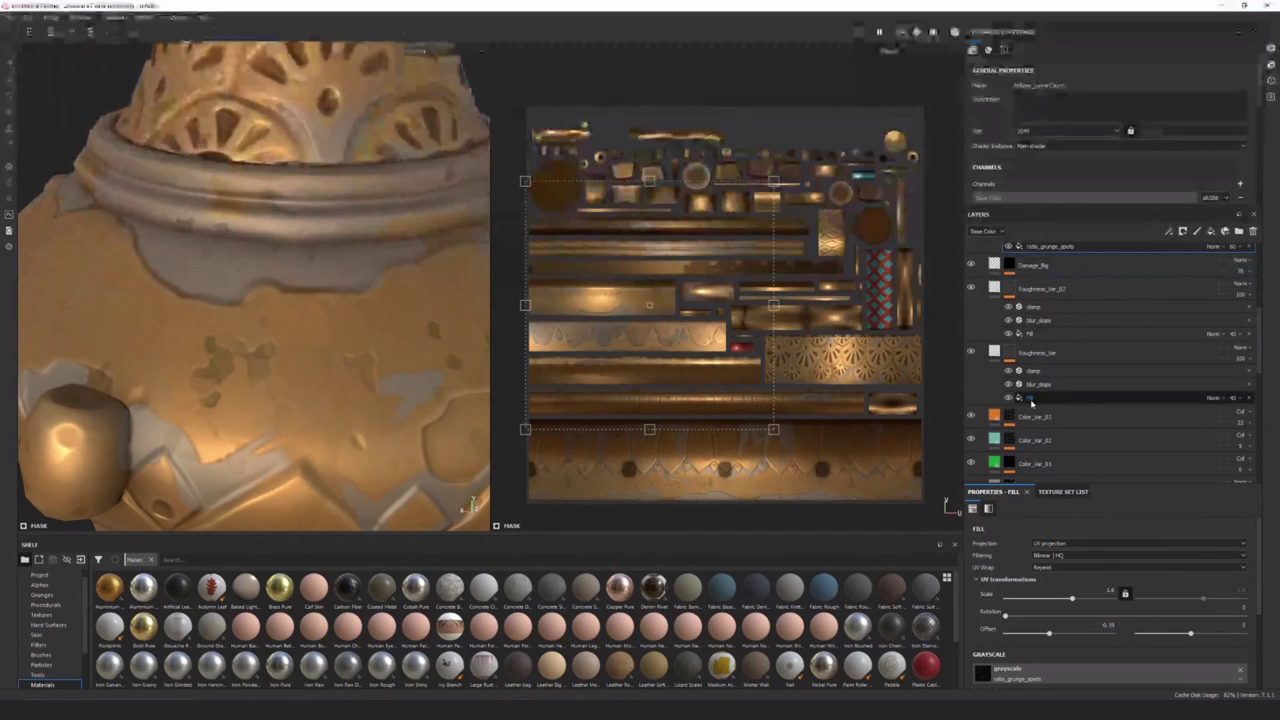
{"action": "scroll", "coordinate": [1047, 390], "scroll_direction": "down", "scroll_amount": 3}
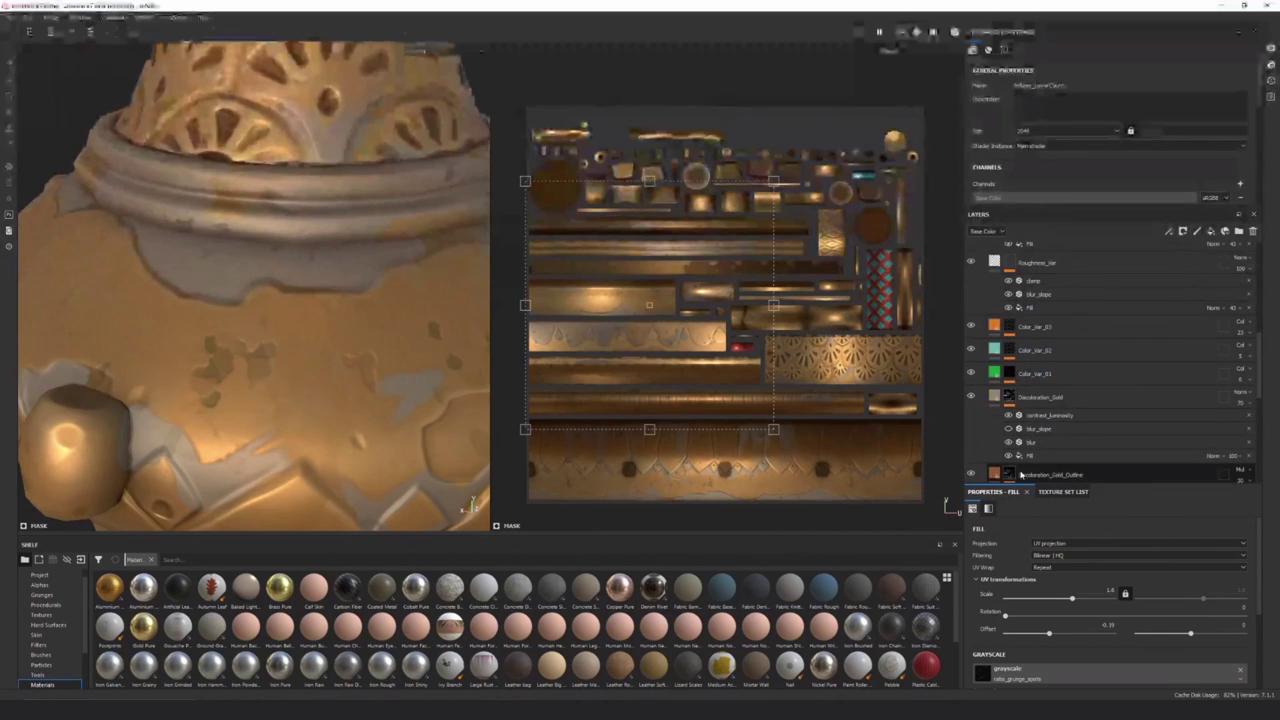
{"action": "left_click", "coordinate": [1009, 380]}
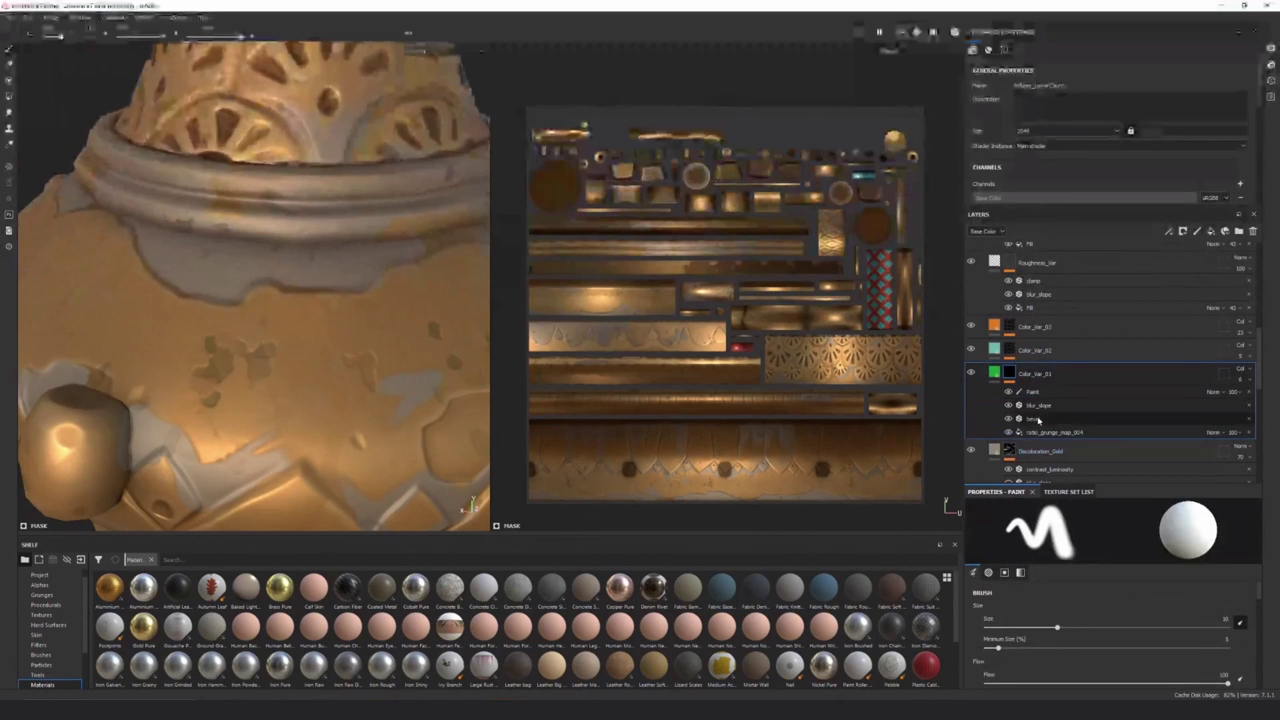
{"action": "left_click", "coordinate": [1040, 432]}
{"action": "scroll", "coordinate": [1010, 600], "scroll_direction": "down", "scroll_amount": 1}
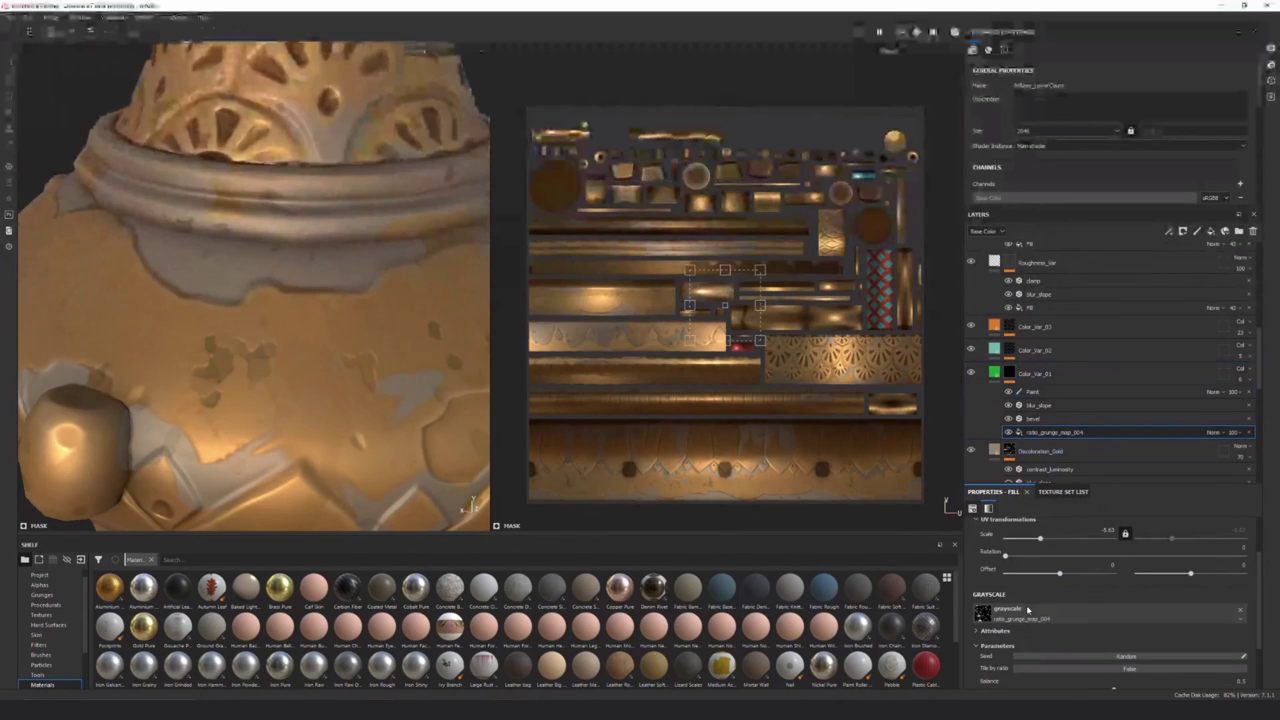
{"action": "left_click", "coordinate": [1006, 618]}
{"action": "left_click", "coordinate": [998, 619]}
{"action": "left_click", "coordinate": [982, 618]}
{"action": "left_click", "coordinate": [1062, 645]}
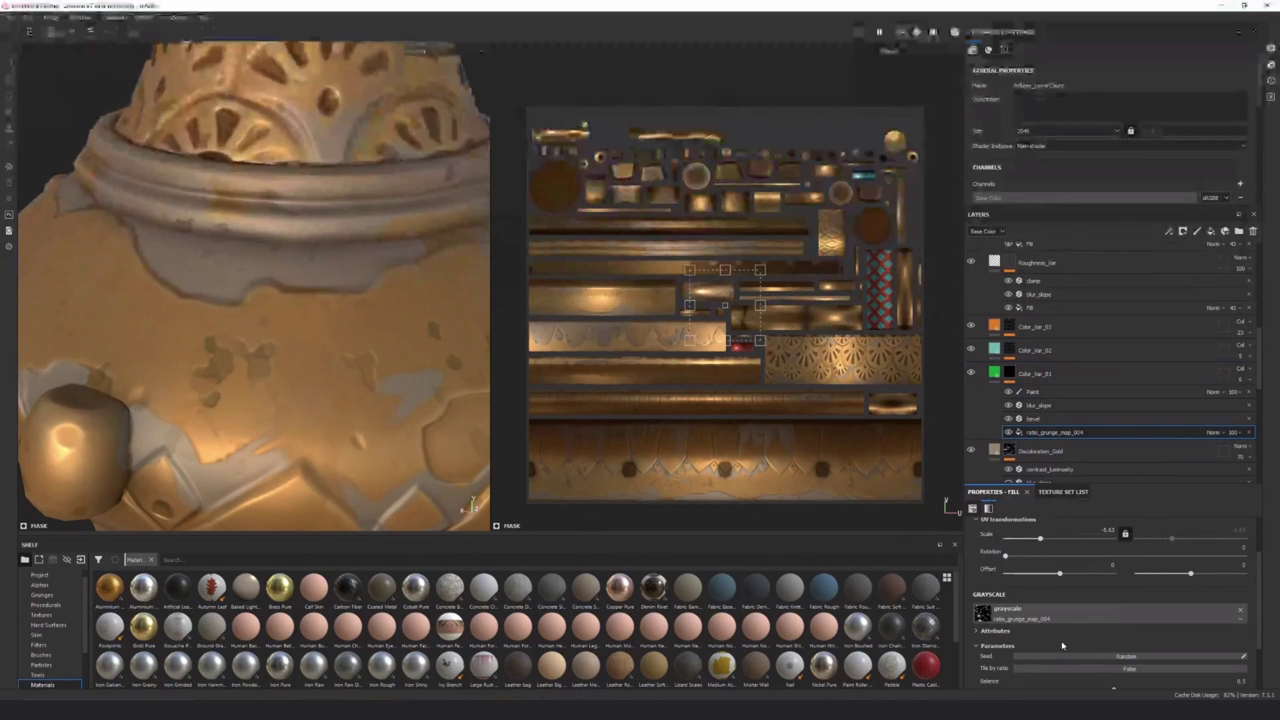
{"action": "left_click", "coordinate": [1062, 645]}
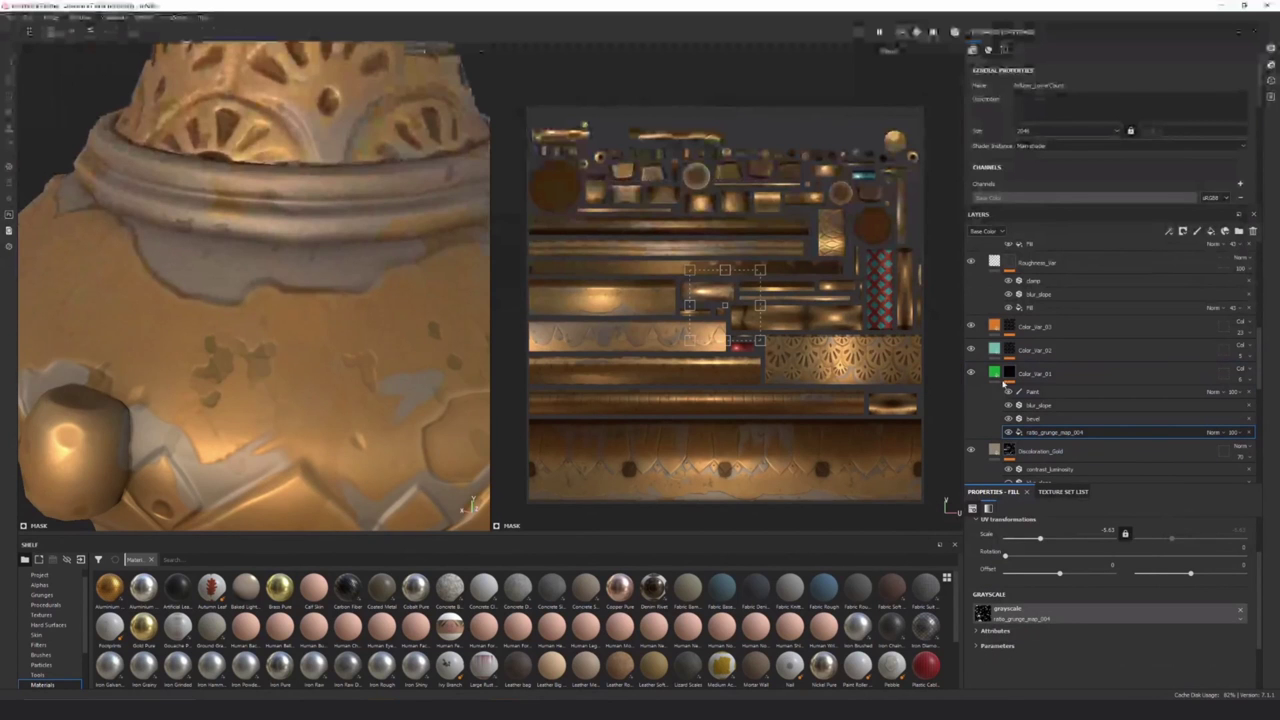
Examine the lamp's upper half as a whole and select the Color_Var_01 mask
{"action": "right_click_drag", "start_coordinate": [309, 420], "coordinate": [251, 367], "text": "alt"}
{"action": "left_click_drag", "start_coordinate": [251, 367], "coordinate": [353, 427], "text": "alt"}
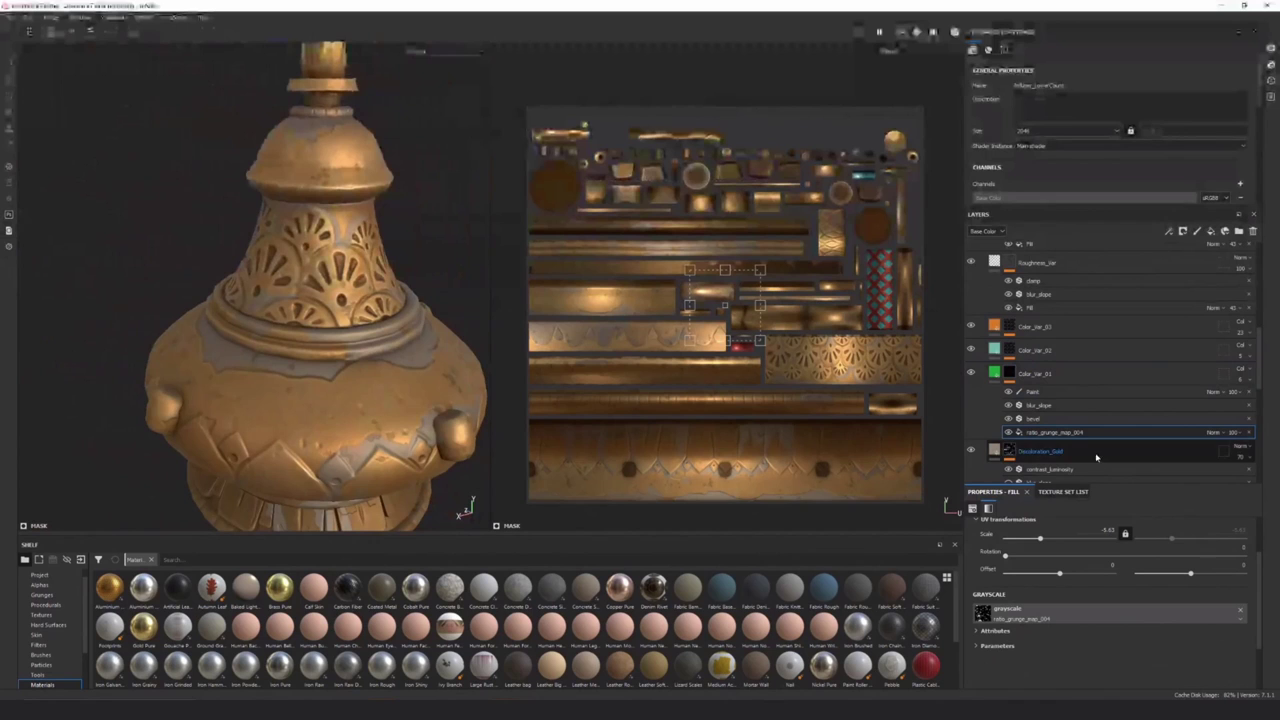
{"action": "left_click", "coordinate": [1008, 384]}
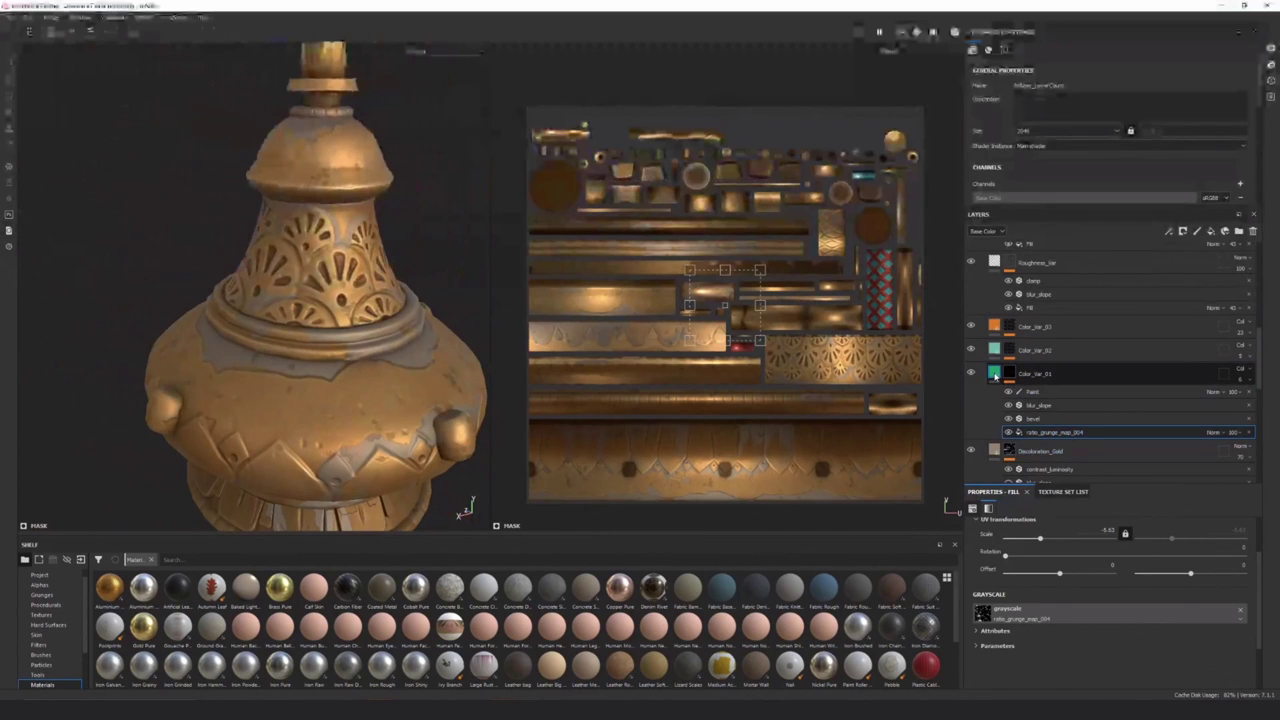
{"action": "left_click", "coordinate": [1007, 380]}
{"action": "left_click", "coordinate": [1007, 382]}
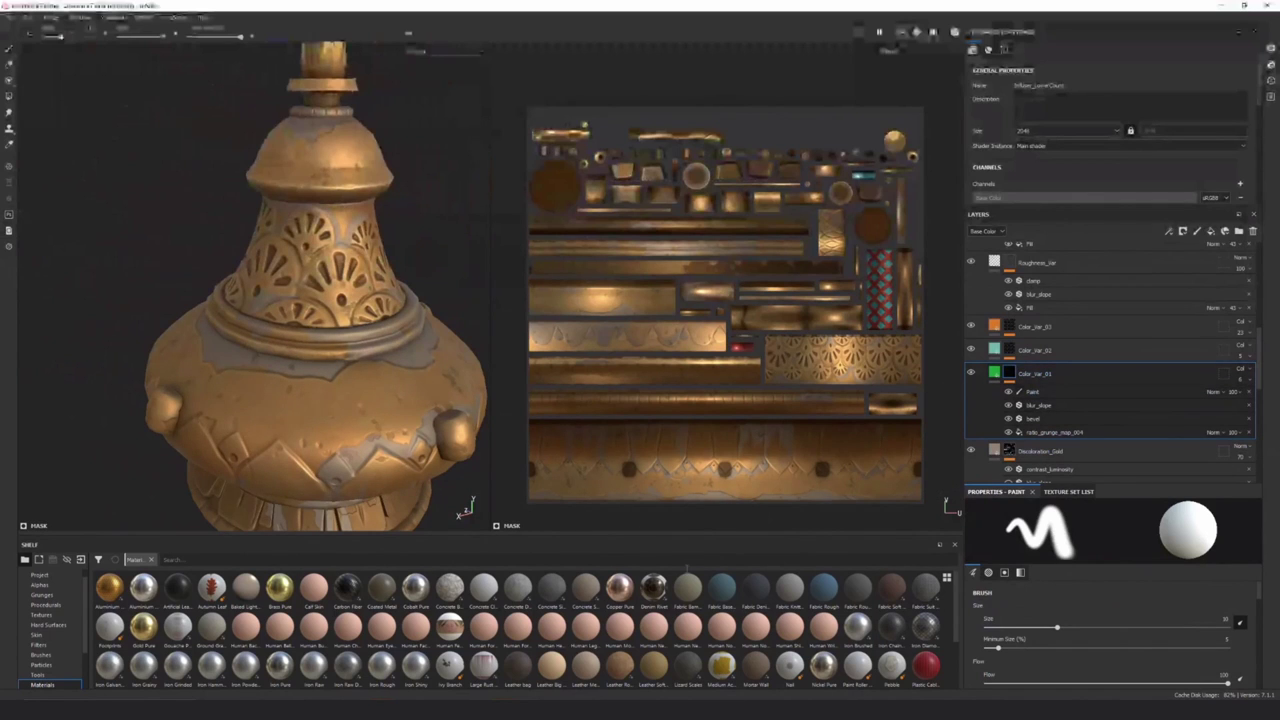
Switch the viewport to the Base Color channel and examine the lamp's neck and body
{"action": "scroll", "coordinate": [335, 425], "scroll_direction": "up", "scroll_amount": 2}
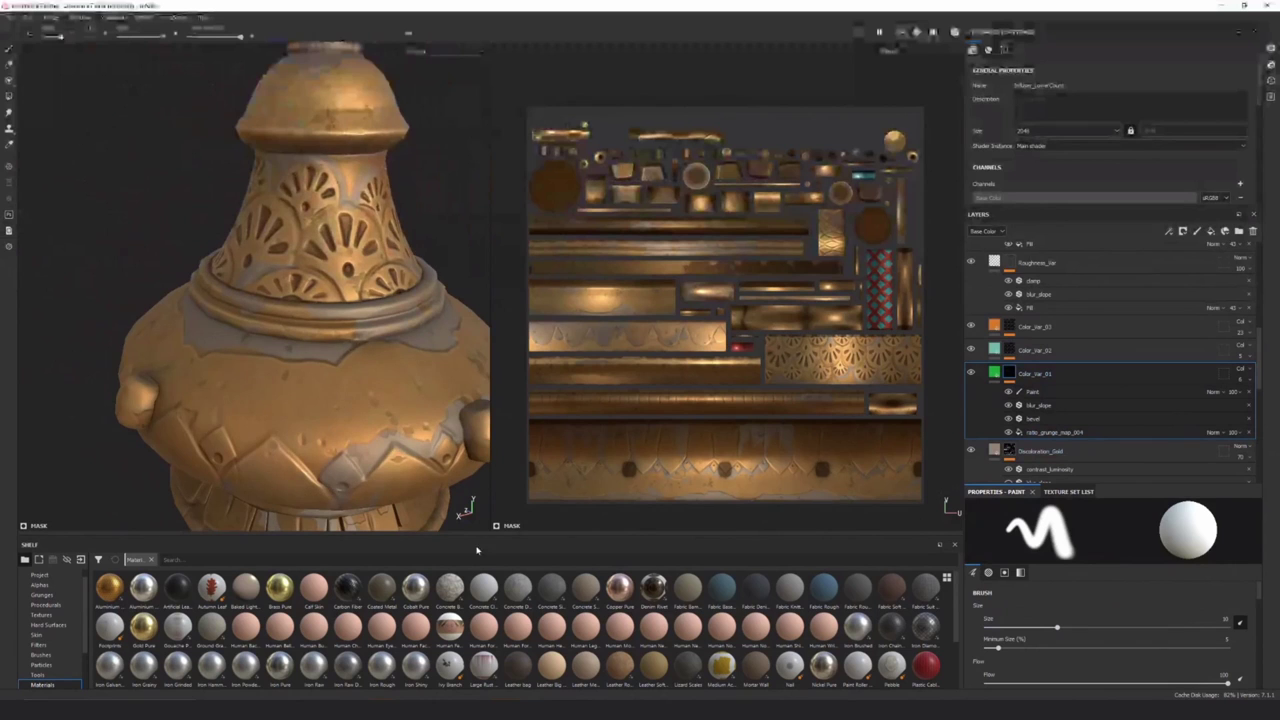
{"action": "left_click", "coordinate": [427, 52]}
{"action": "left_click", "coordinate": [434, 86]}
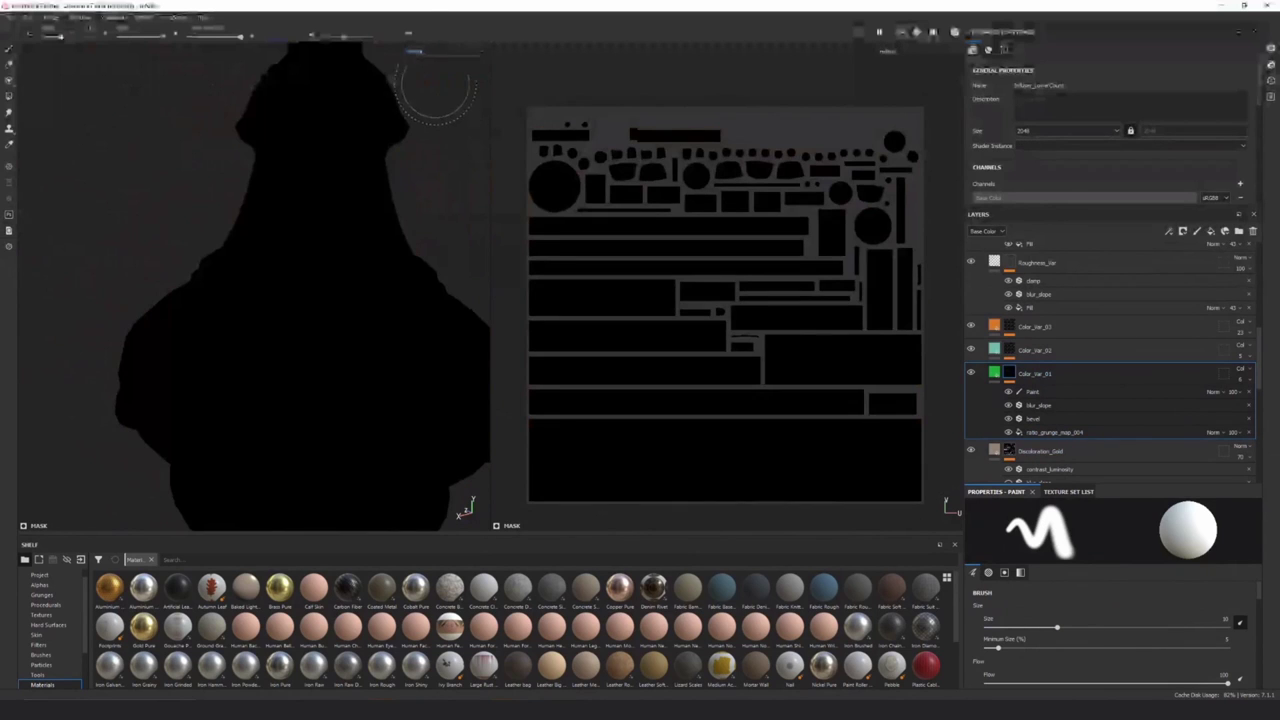
{"action": "left_click", "coordinate": [419, 51]}
{"action": "left_click", "coordinate": [449, 74]}
{"action": "scroll", "coordinate": [375, 420], "scroll_direction": "up", "scroll_amount": 3}
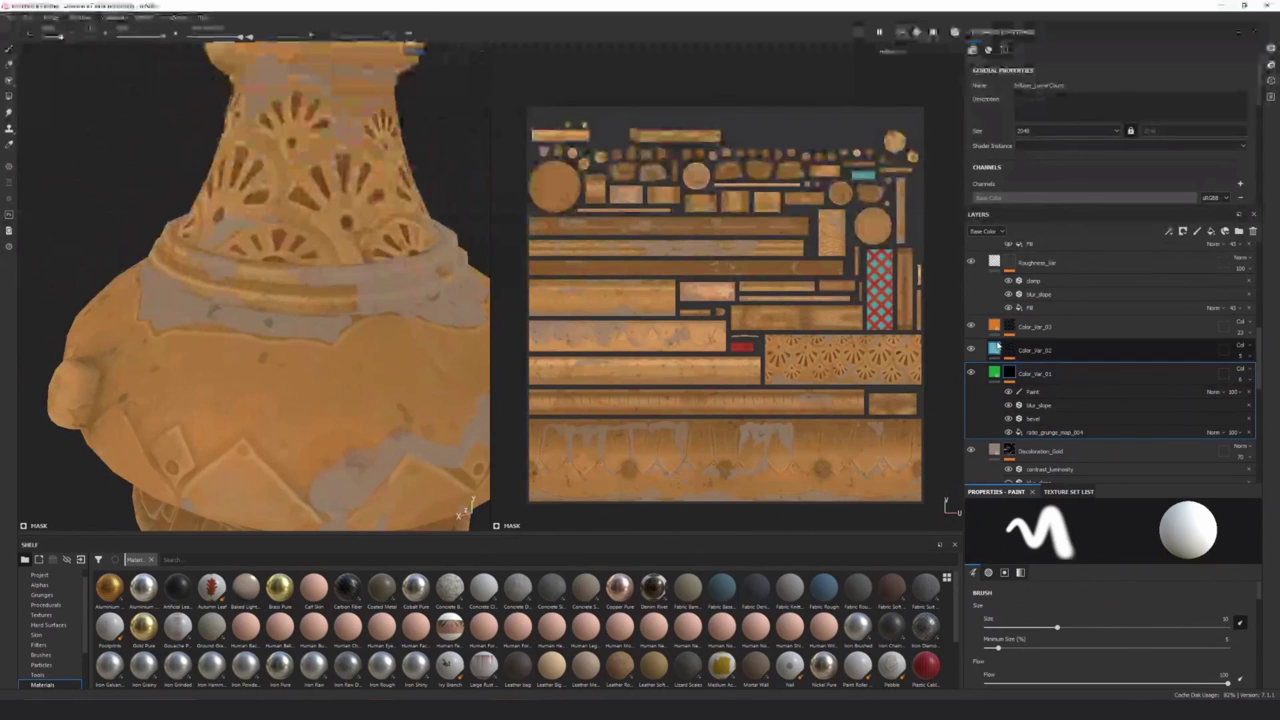
Open the Color_Var_03 fill and compare the lamp's base color with the color variation layers hidden and shown
{"action": "left_click", "coordinate": [993, 327]}
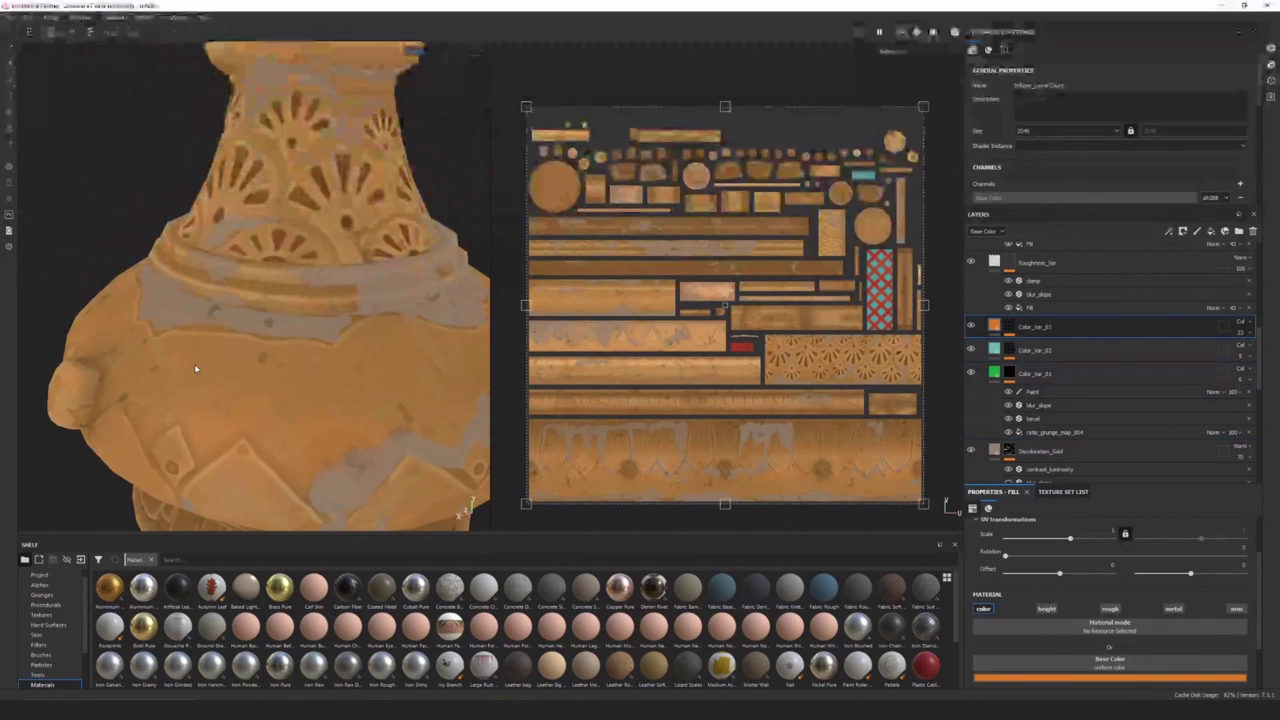
{"action": "scroll", "coordinate": [338, 250], "scroll_direction": "down", "scroll_amount": 5}
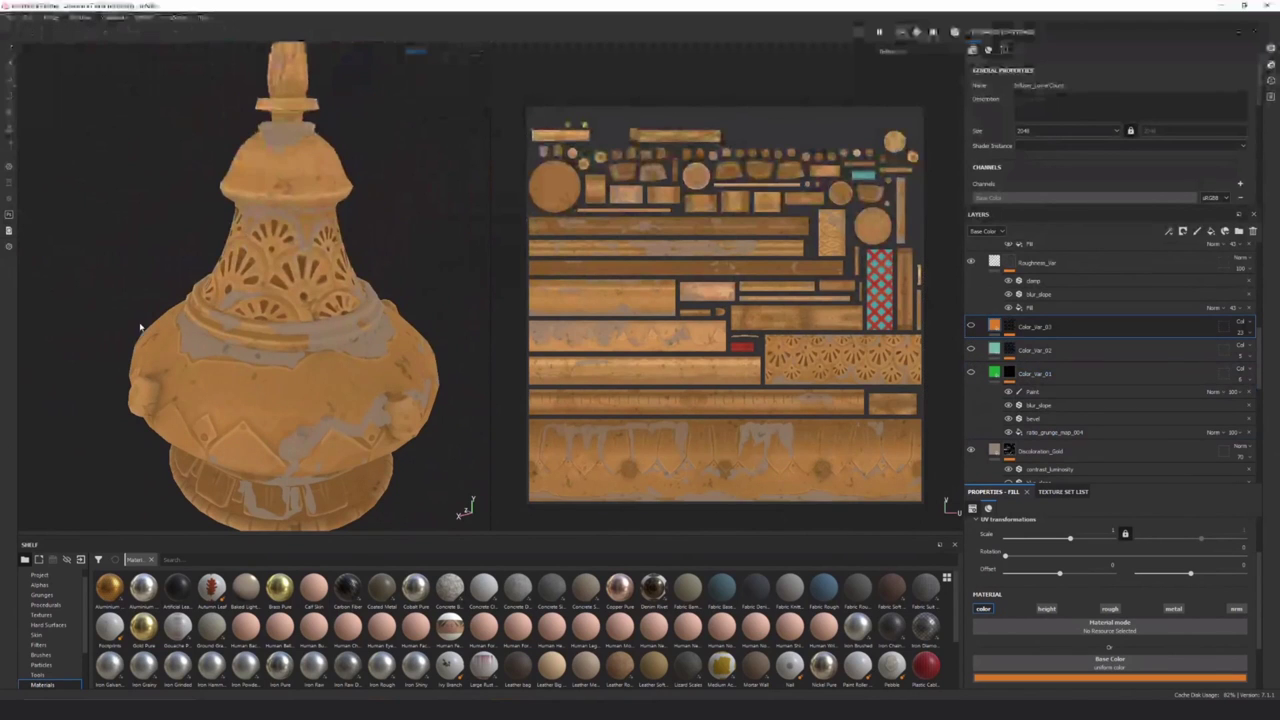
{"action": "left_click", "coordinate": [972, 326]}
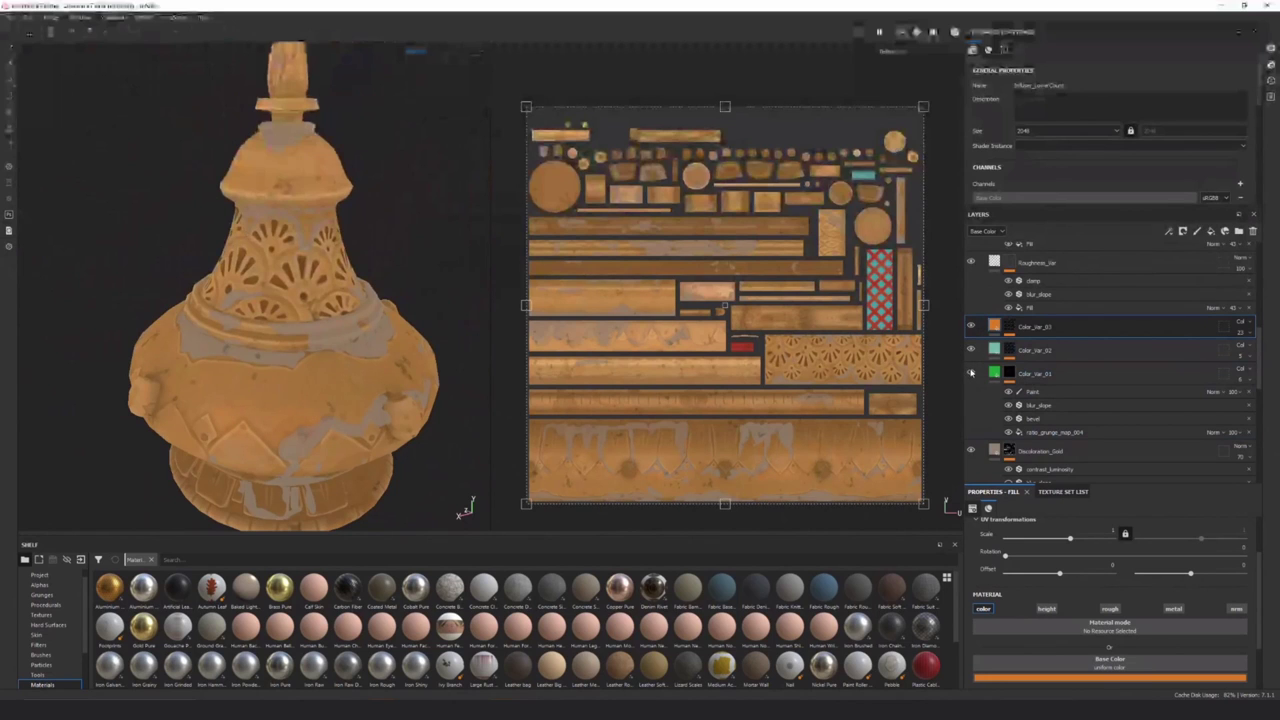
{"action": "scroll", "coordinate": [264, 368], "scroll_direction": "up", "scroll_amount": 2}
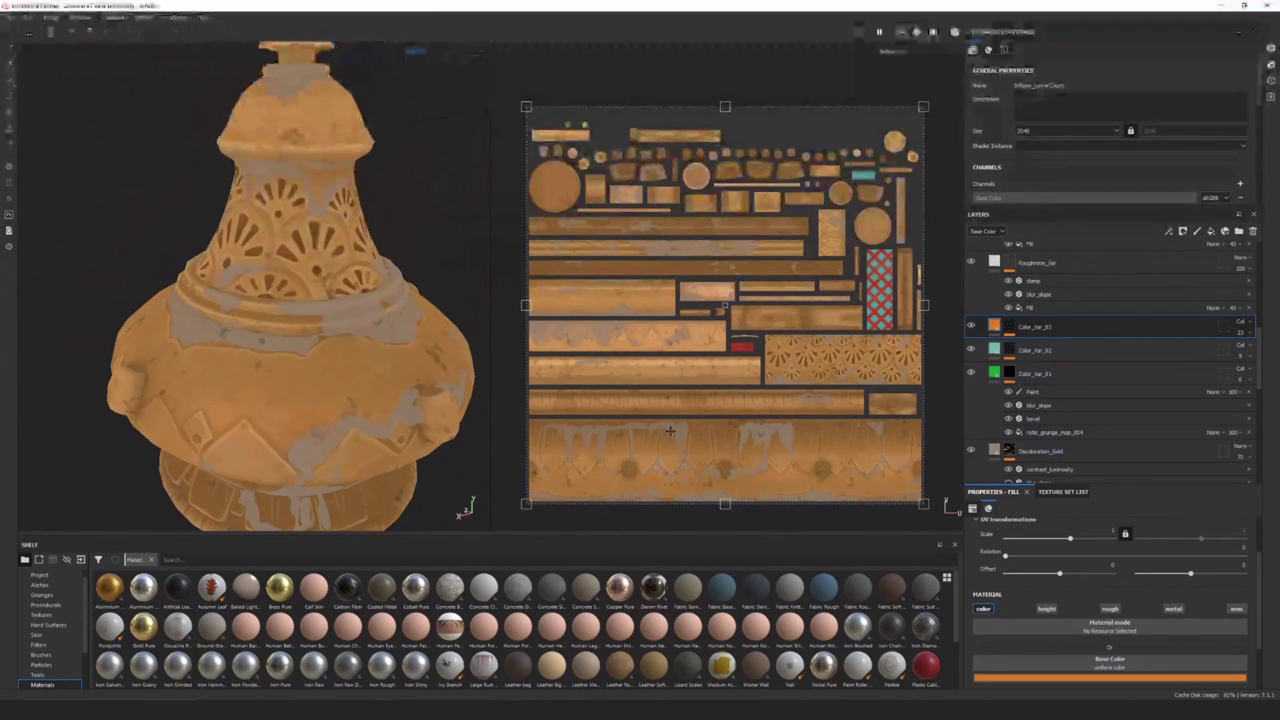
Inspect the color and roughness settings of the Color_Var_01 fill and display the Roughness channel in the viewport
{"action": "left_click", "coordinate": [994, 374]}
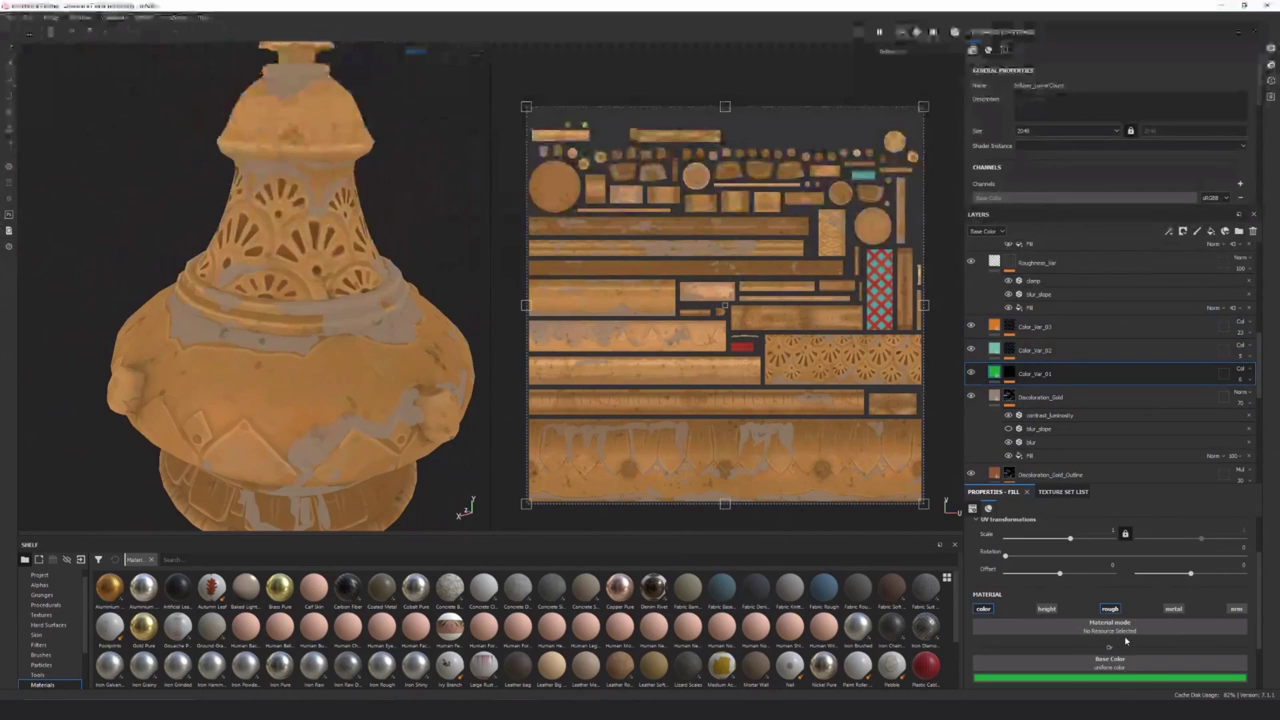
{"action": "scroll", "coordinate": [1051, 600], "scroll_direction": "down", "scroll_amount": 2}
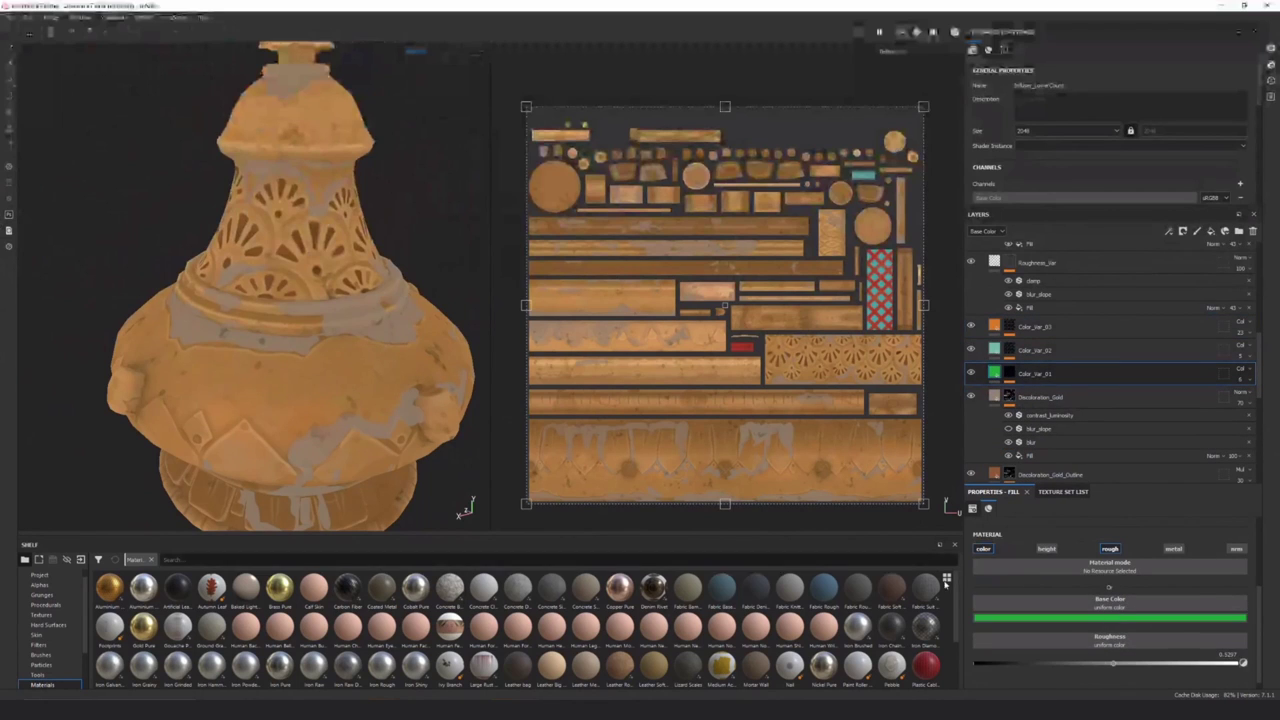
{"action": "left_click", "coordinate": [424, 53]}
{"action": "left_click", "coordinate": [440, 96]}
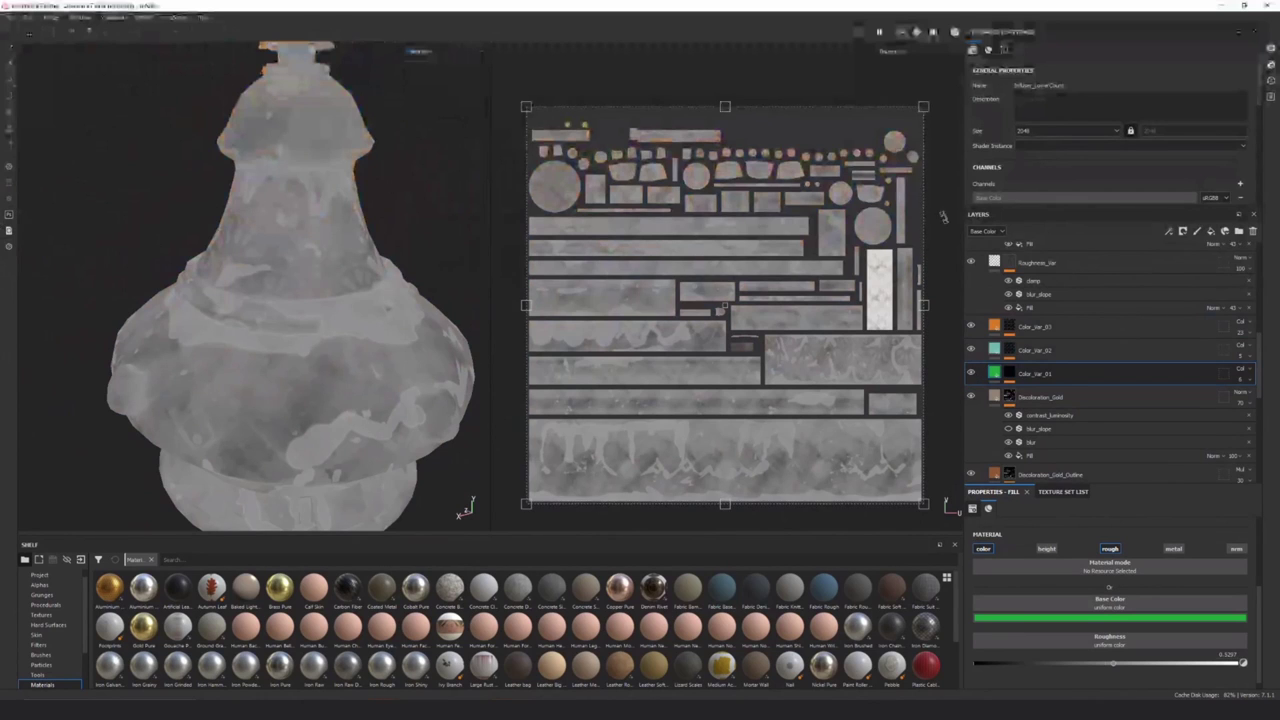
Keep the layer stack on the Base Color channel and return the viewport to Material display
{"action": "left_click", "coordinate": [984, 231]}
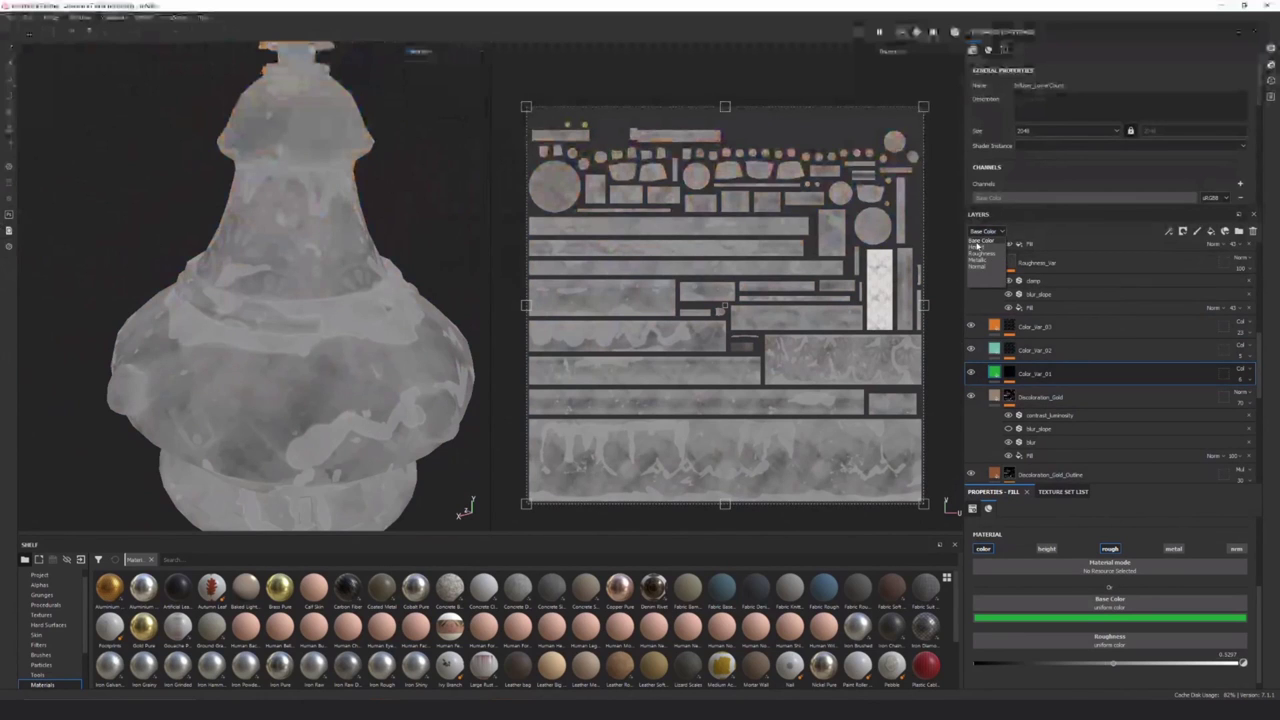
{"action": "left_click", "coordinate": [978, 241]}
{"action": "left_click", "coordinate": [425, 53]}
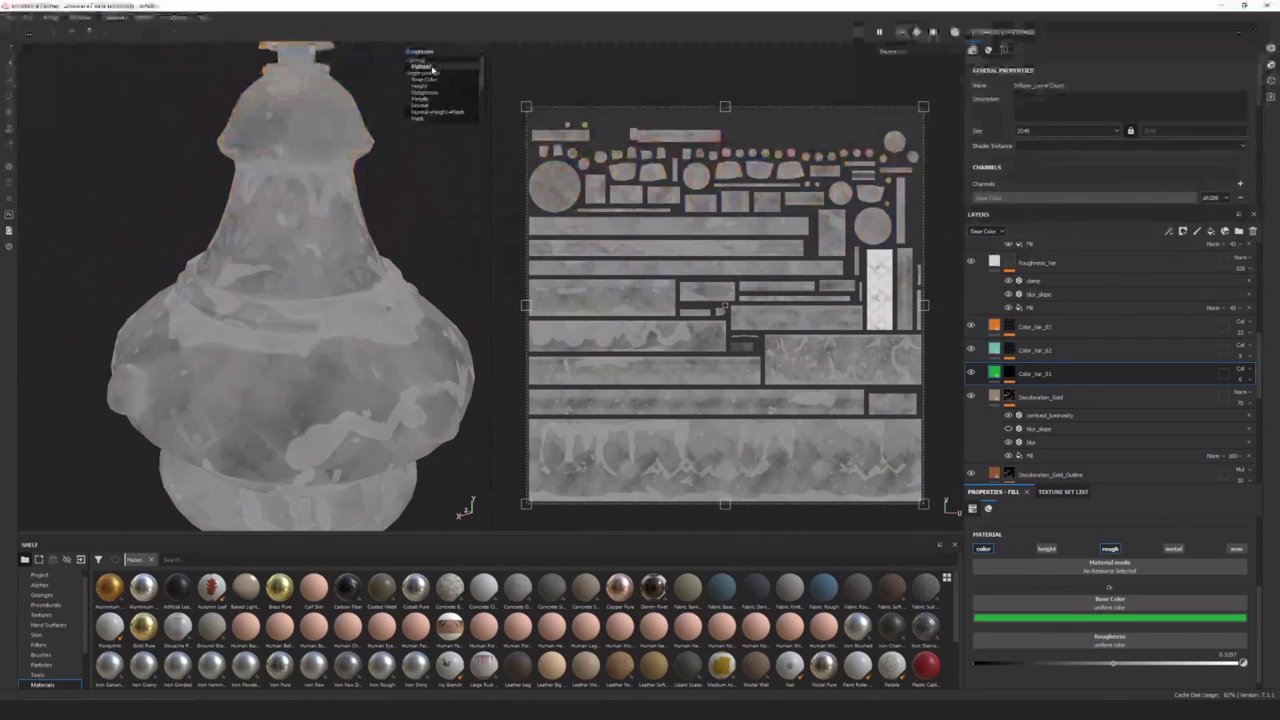
{"action": "left_click", "coordinate": [431, 66]}
Look through the layer stack from the gradient layers up to the damage layers and open the Damage_Big fill's height setting
{"action": "scroll", "coordinate": [1048, 398], "scroll_direction": "down", "scroll_amount": 3}
{"action": "scroll", "coordinate": [1083, 412], "scroll_direction": "down", "scroll_amount": 2}
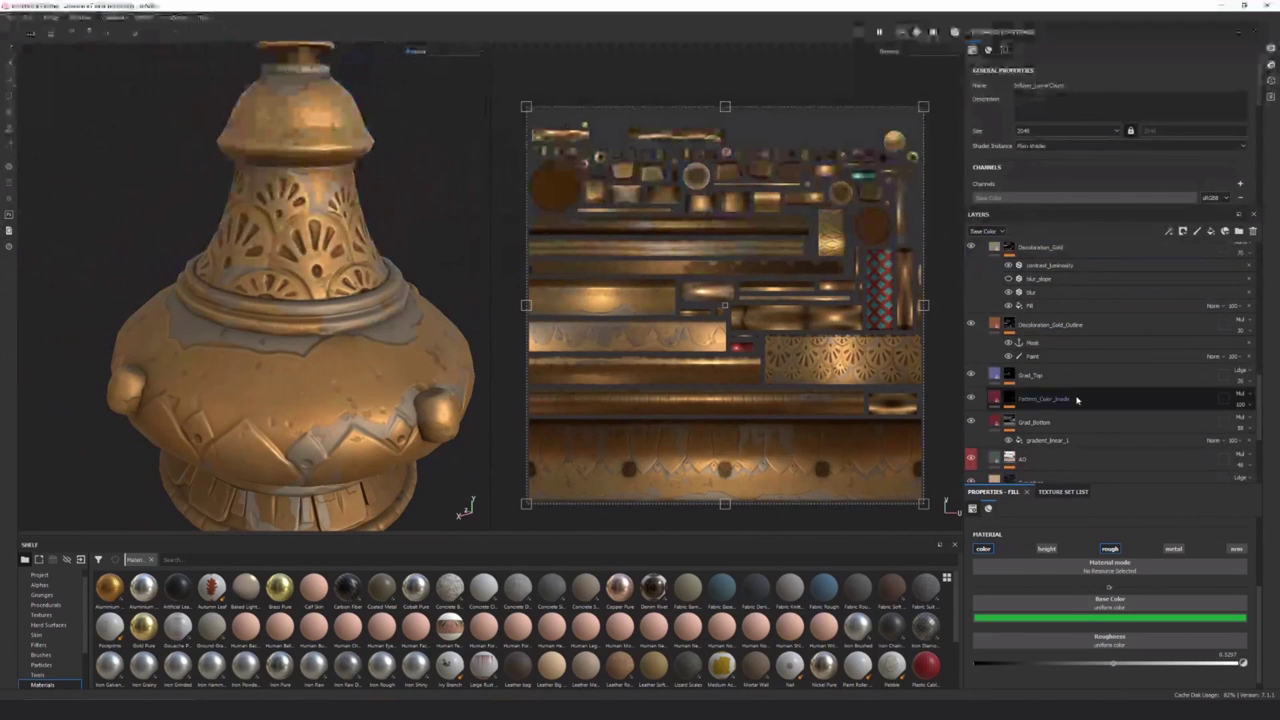
{"action": "scroll", "coordinate": [1070, 390], "scroll_direction": "up", "scroll_amount": 5}
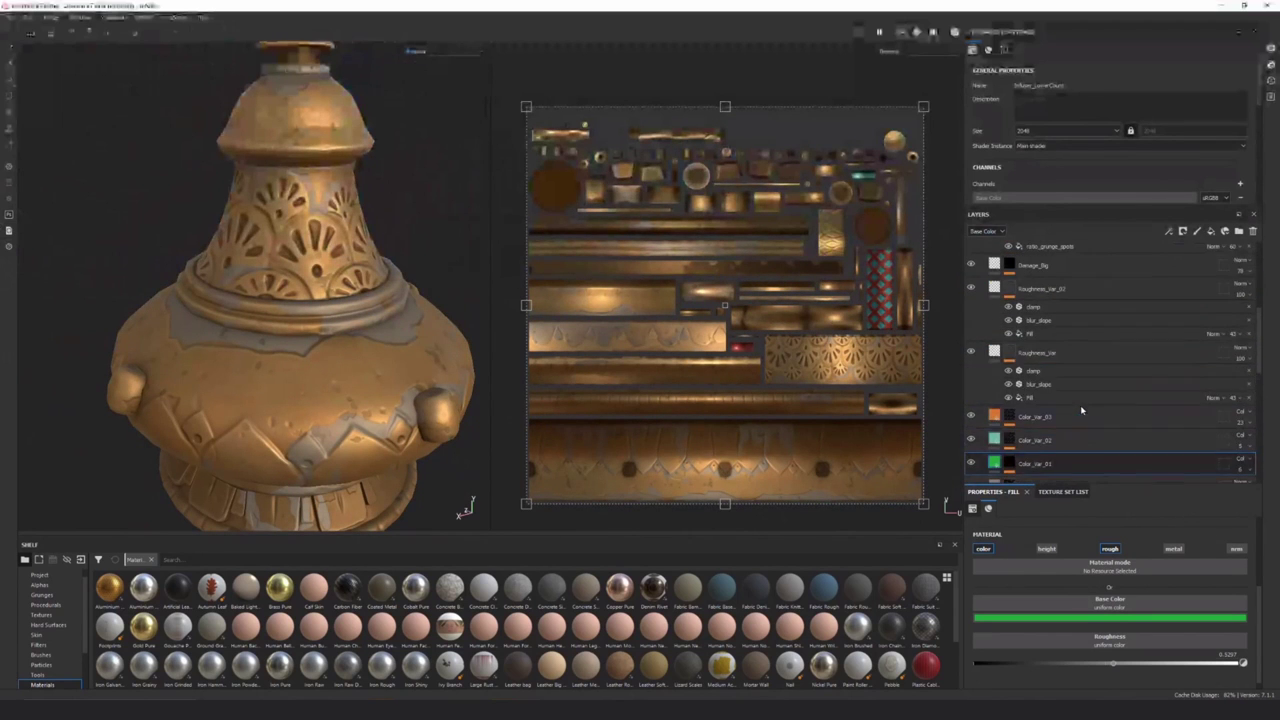
{"action": "scroll", "coordinate": [1072, 370], "scroll_direction": "up", "scroll_amount": 5}
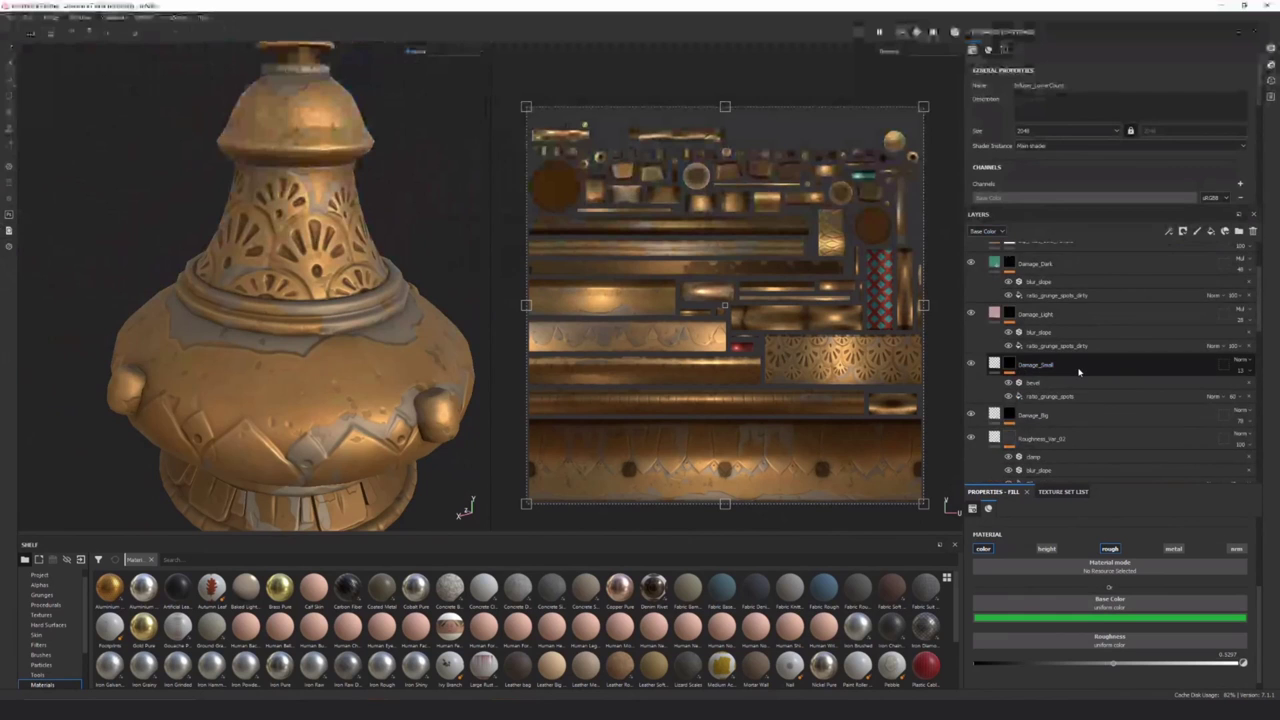
{"action": "scroll", "coordinate": [1088, 395], "scroll_direction": "down", "scroll_amount": 5}
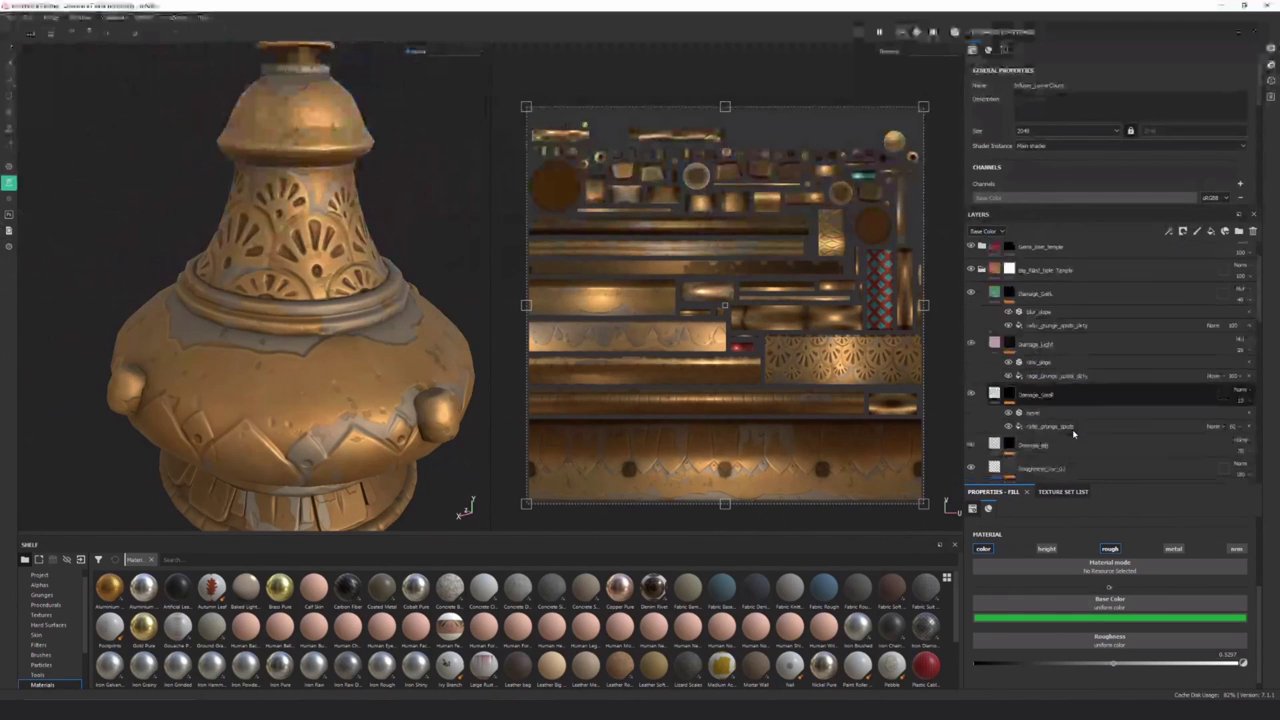
{"action": "scroll", "coordinate": [1098, 413], "scroll_direction": "up", "scroll_amount": 3}
{"action": "left_click", "coordinate": [1035, 325]}
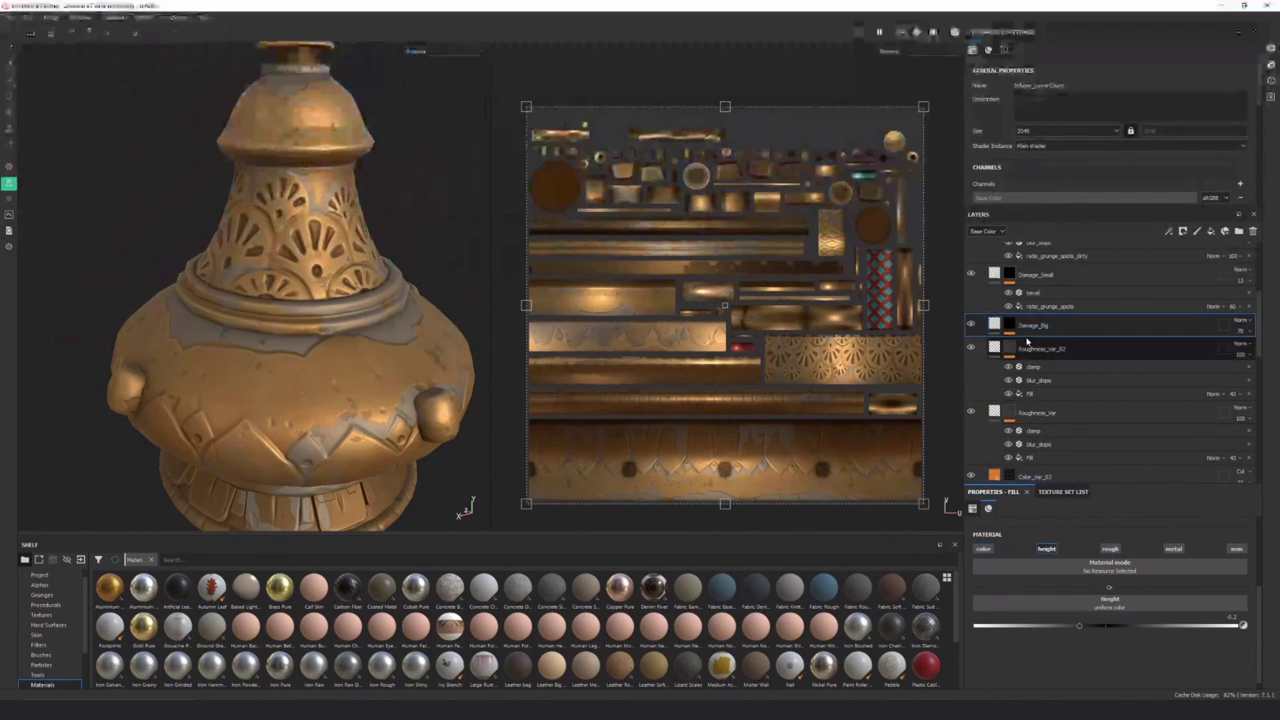
Open the bevel filter in the Damage_Big mask and shift its Distance slightly toward zero
{"action": "left_click", "coordinate": [1010, 330]}
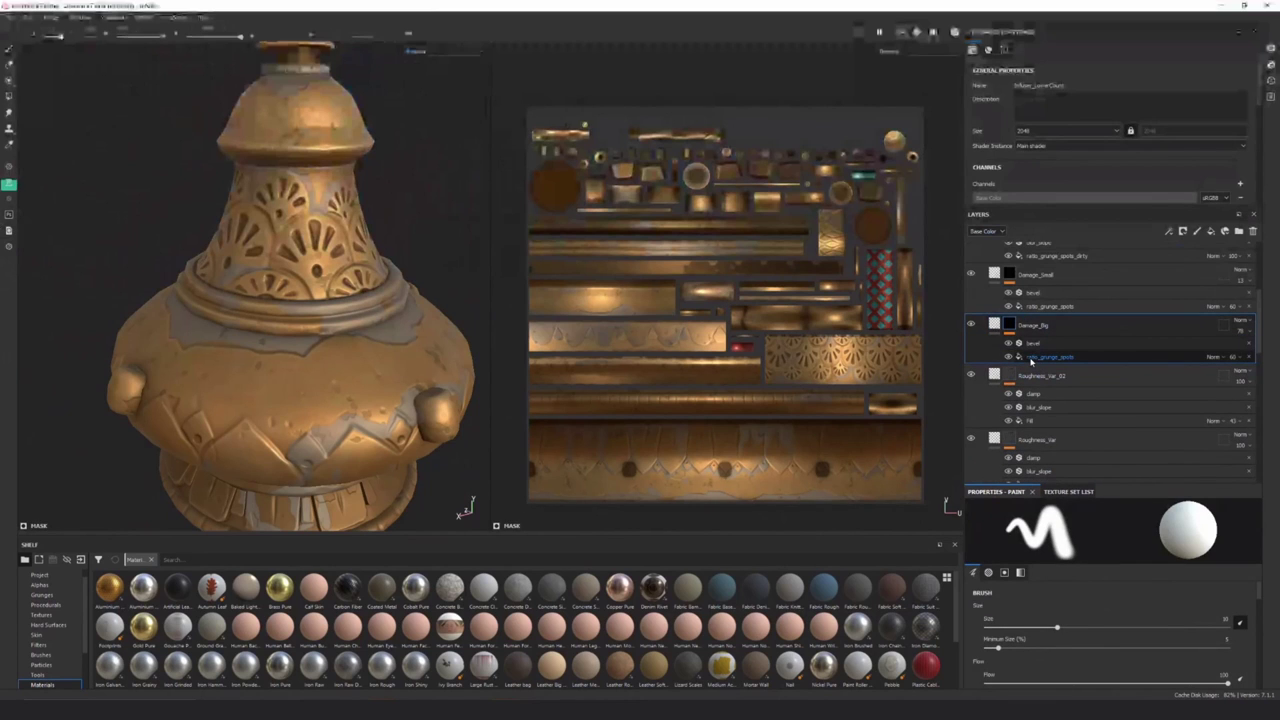
{"action": "left_click", "coordinate": [1029, 344]}
{"action": "mouse_move", "coordinate": [1100, 589]}
{"action": "left_mouse_down"}
{"action": "mouse_move", "coordinate": [1157, 589]}
{"action": "mouse_move", "coordinate": [1107, 572]}
{"action": "left_mouse_up"}
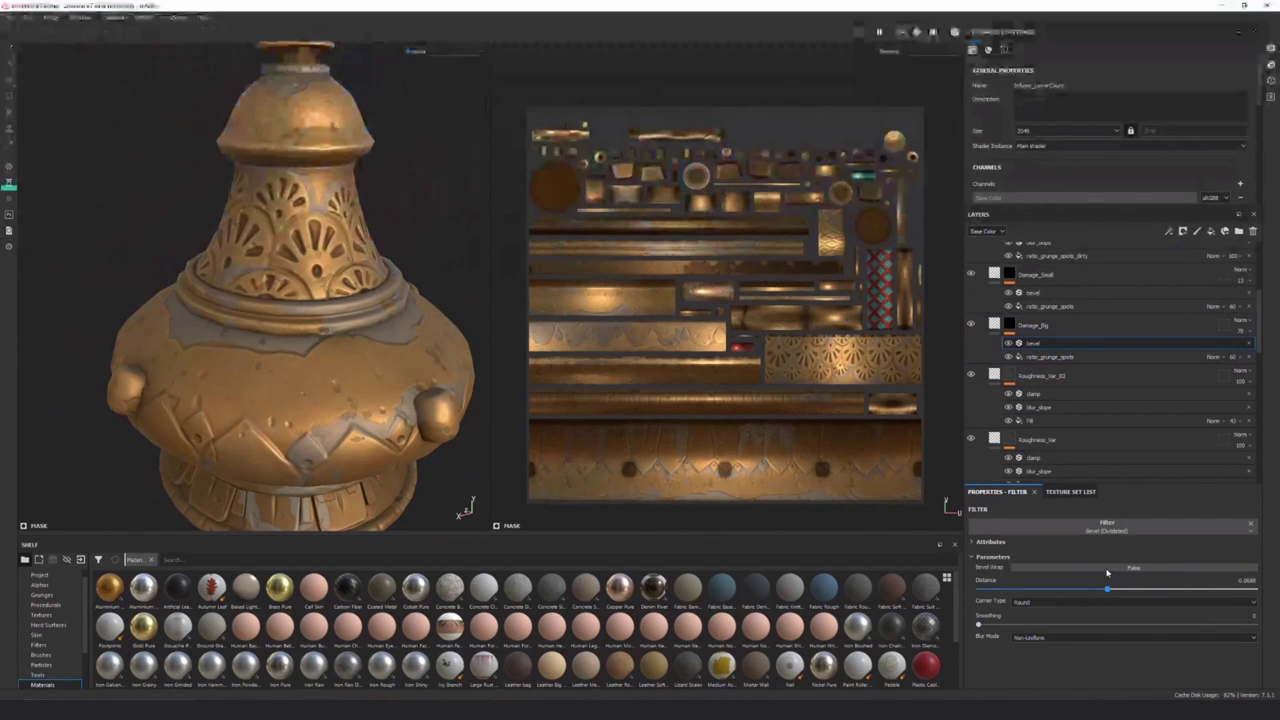
Inspect the Damage_Small bevel filter and examine the small dents on the lamp's body up close
{"action": "scroll", "coordinate": [1040, 351], "scroll_direction": "up", "scroll_amount": 2}
{"action": "left_click", "coordinate": [1040, 352]}
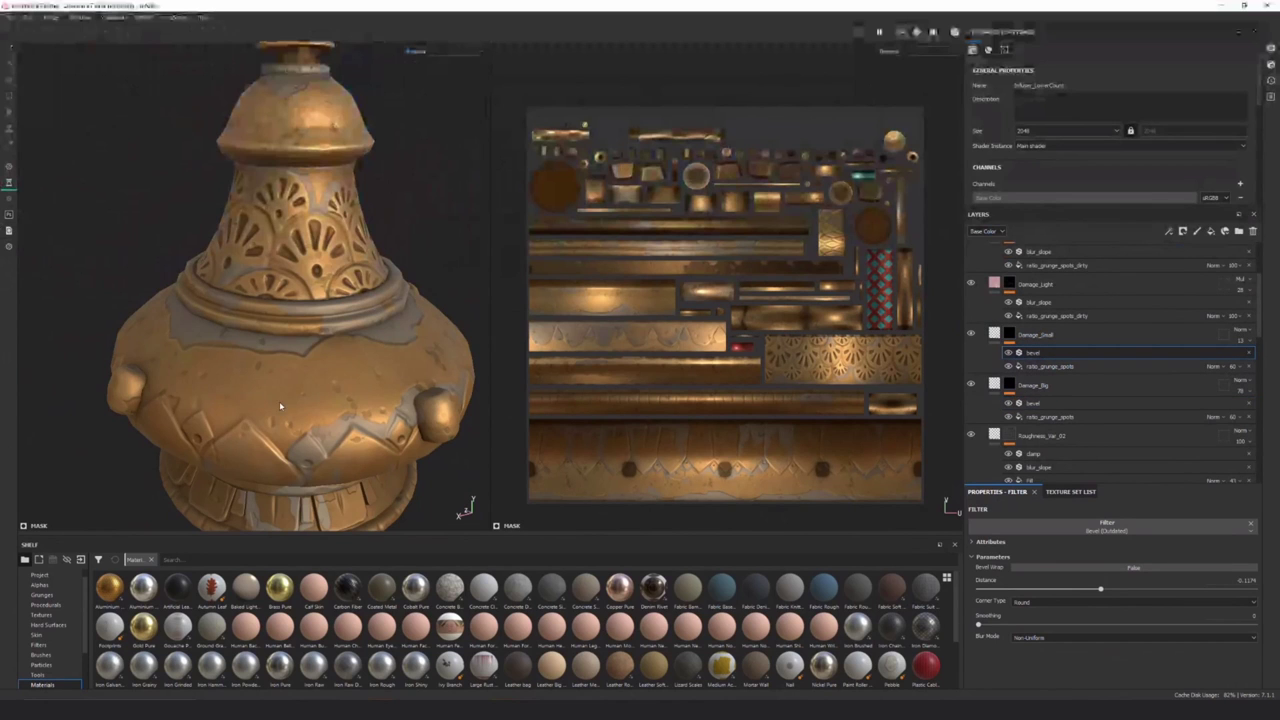
{"action": "scroll", "coordinate": [279, 401], "scroll_direction": "up", "scroll_amount": 2}
{"action": "key", "text": "ctrl+s"}
{"action": "scroll", "coordinate": [360, 400], "scroll_direction": "up", "scroll_amount": 2}
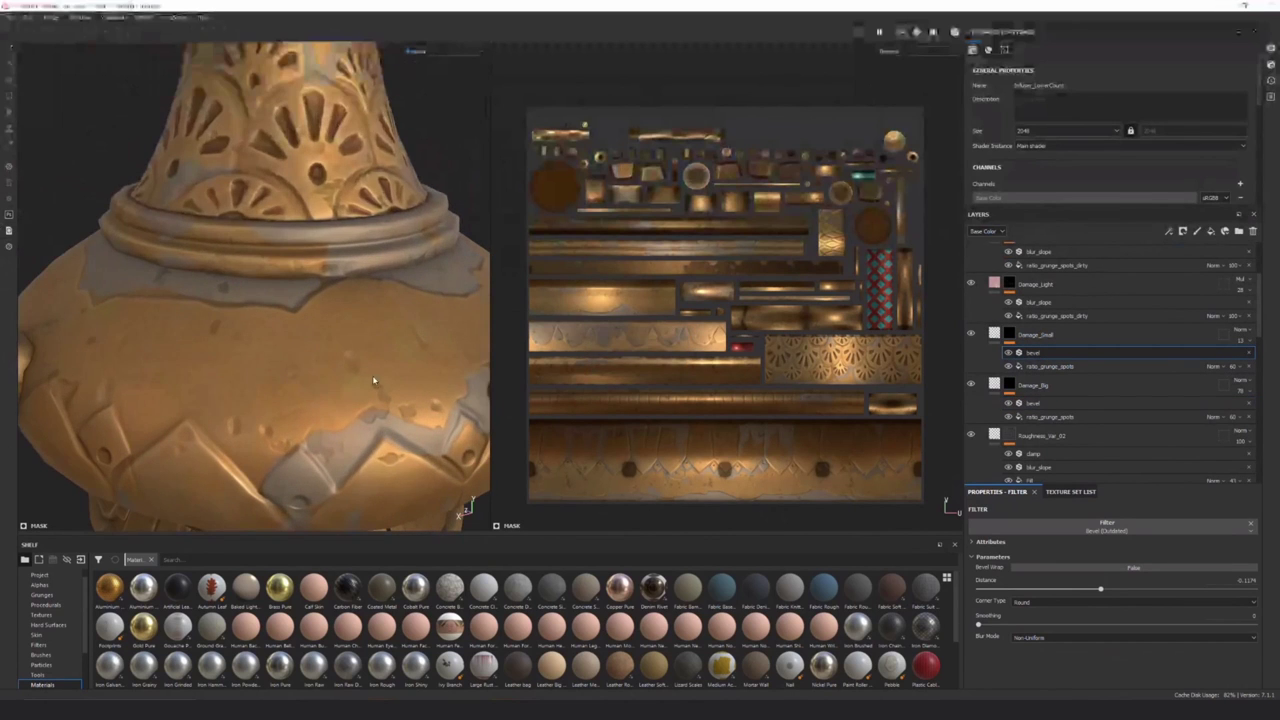
{"action": "scroll", "coordinate": [1110, 363], "scroll_direction": "up", "scroll_amount": 1}
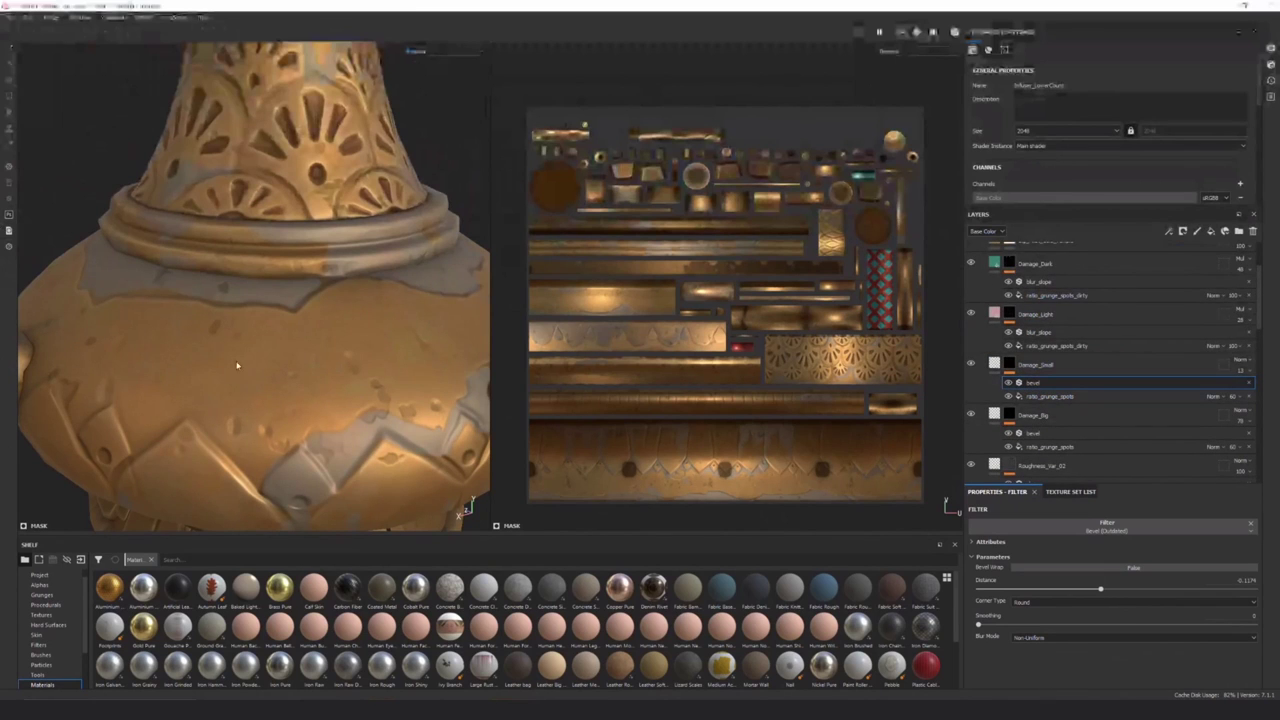
{"action": "scroll", "coordinate": [136, 420], "scroll_direction": "down", "scroll_amount": 3}
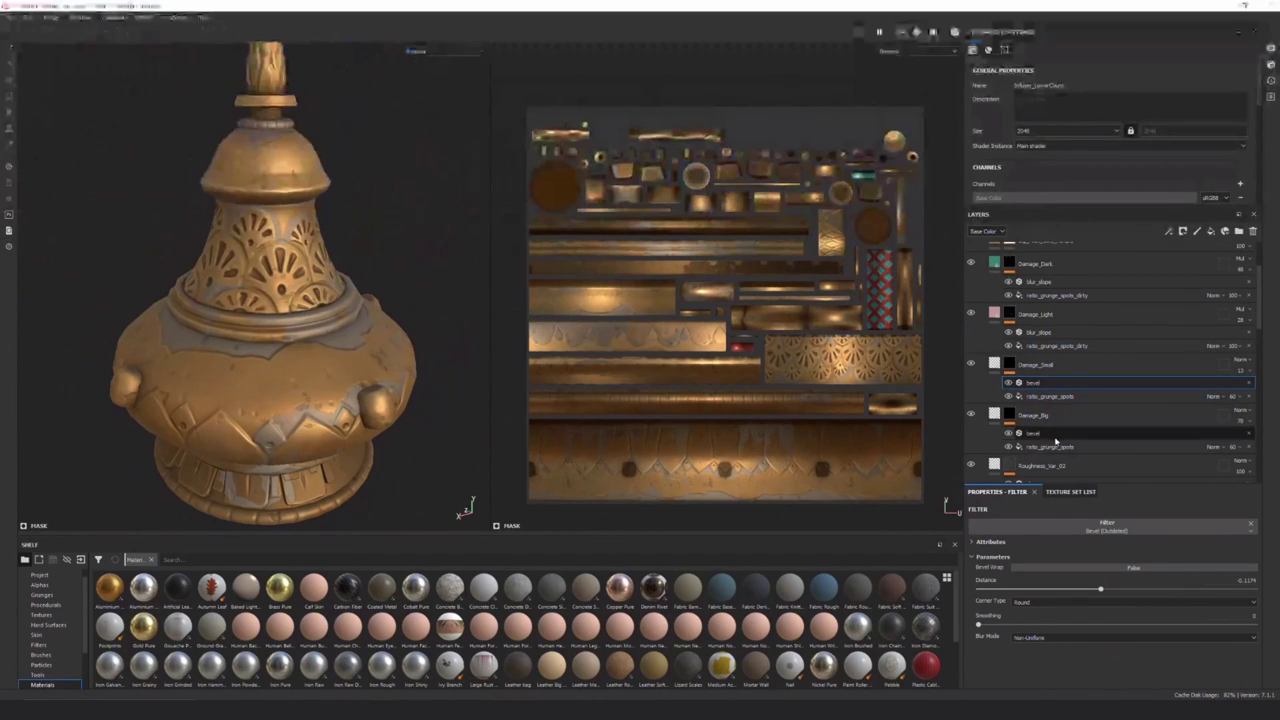
Open the mask fill of the Roughness_Var layer to inspect its grayscale noise
{"action": "scroll", "coordinate": [1055, 440], "scroll_direction": "down", "scroll_amount": 5}
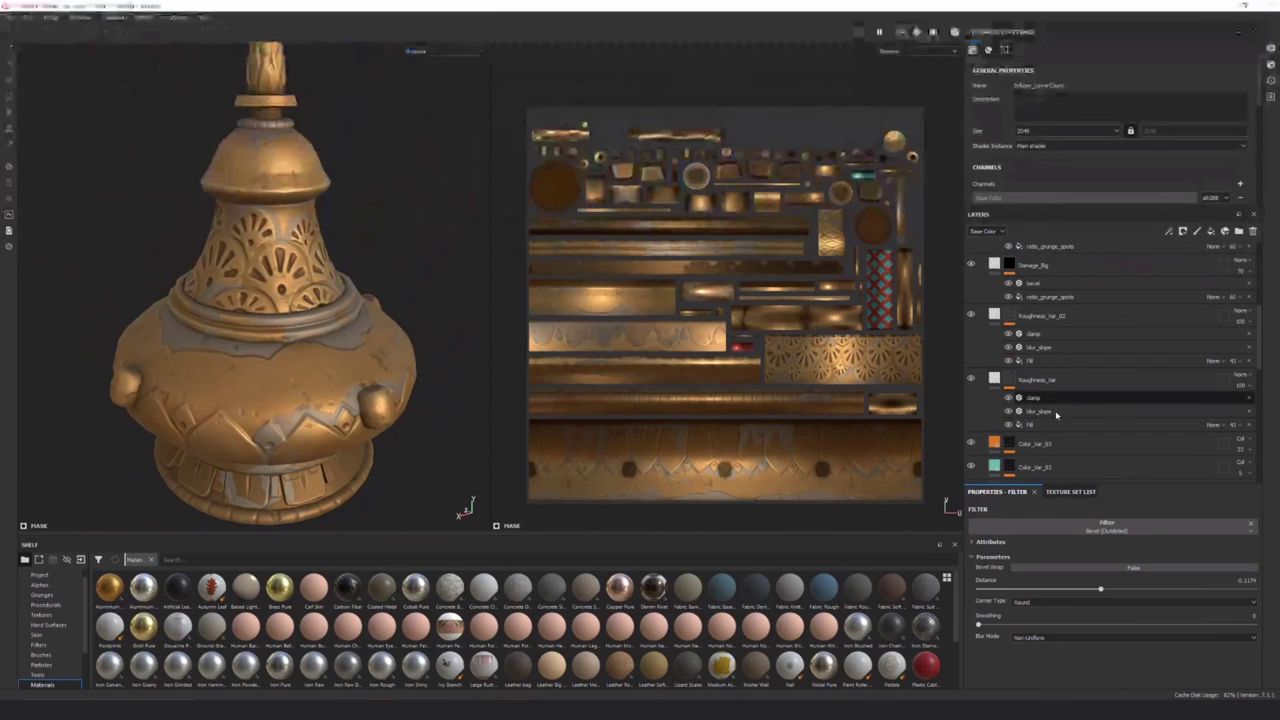
{"action": "left_click", "coordinate": [1043, 425]}
{"action": "scroll", "coordinate": [1030, 380], "scroll_direction": "down", "scroll_amount": 5}
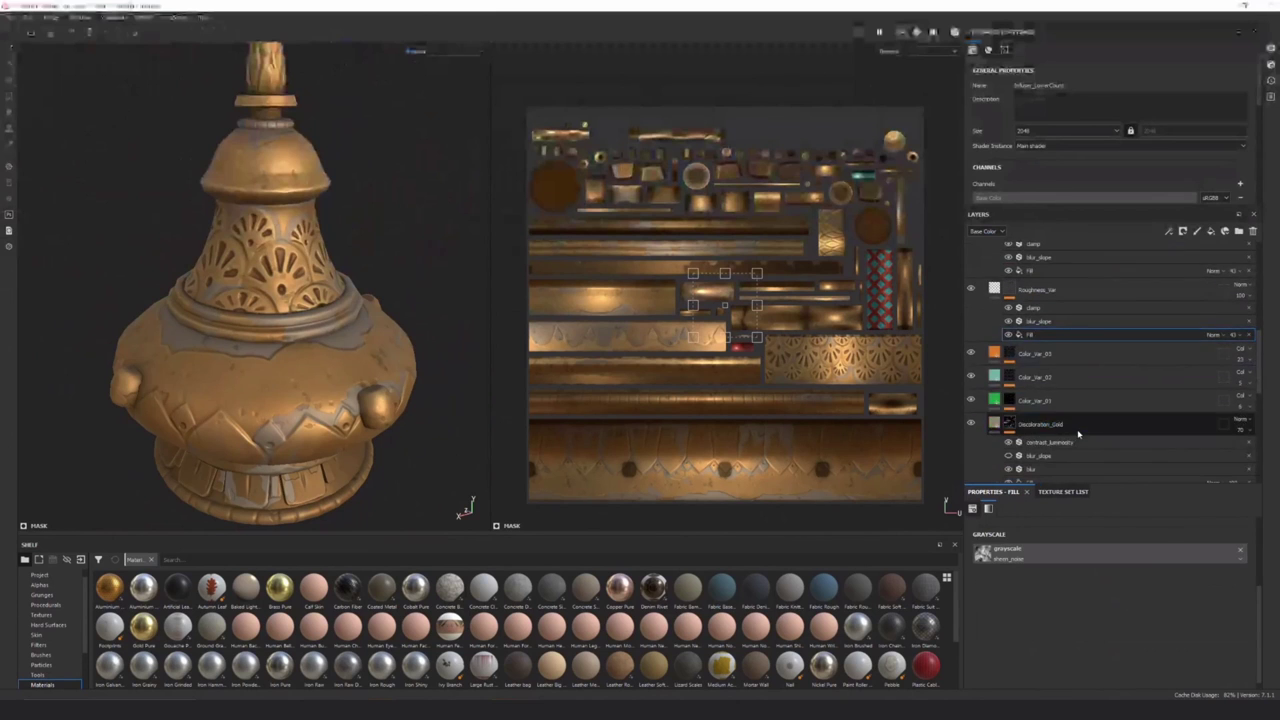
Open the Discoloration_Gold mask effects and view the complete hanging lamp in Marmoset Toolbag
{"action": "left_click", "coordinate": [1066, 372]}
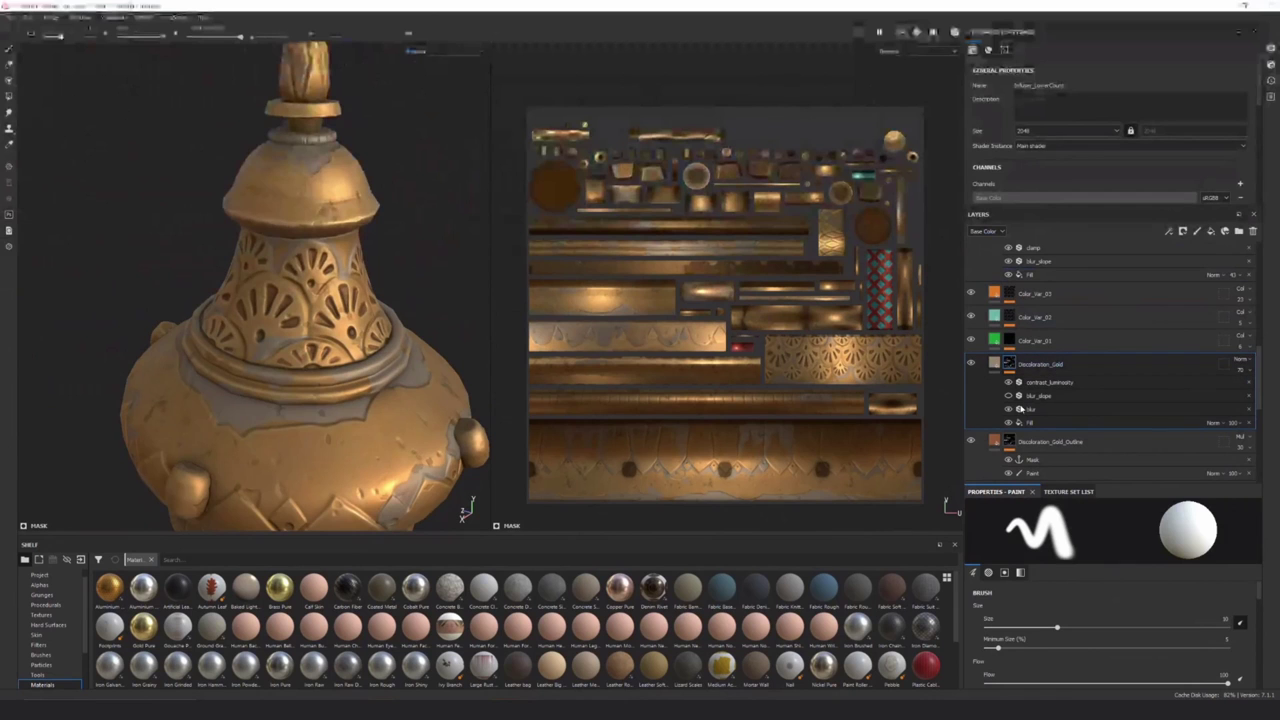
{"action": "left_click_drag", "start_coordinate": [320, 357], "coordinate": [271, 390], "text": "alt"}
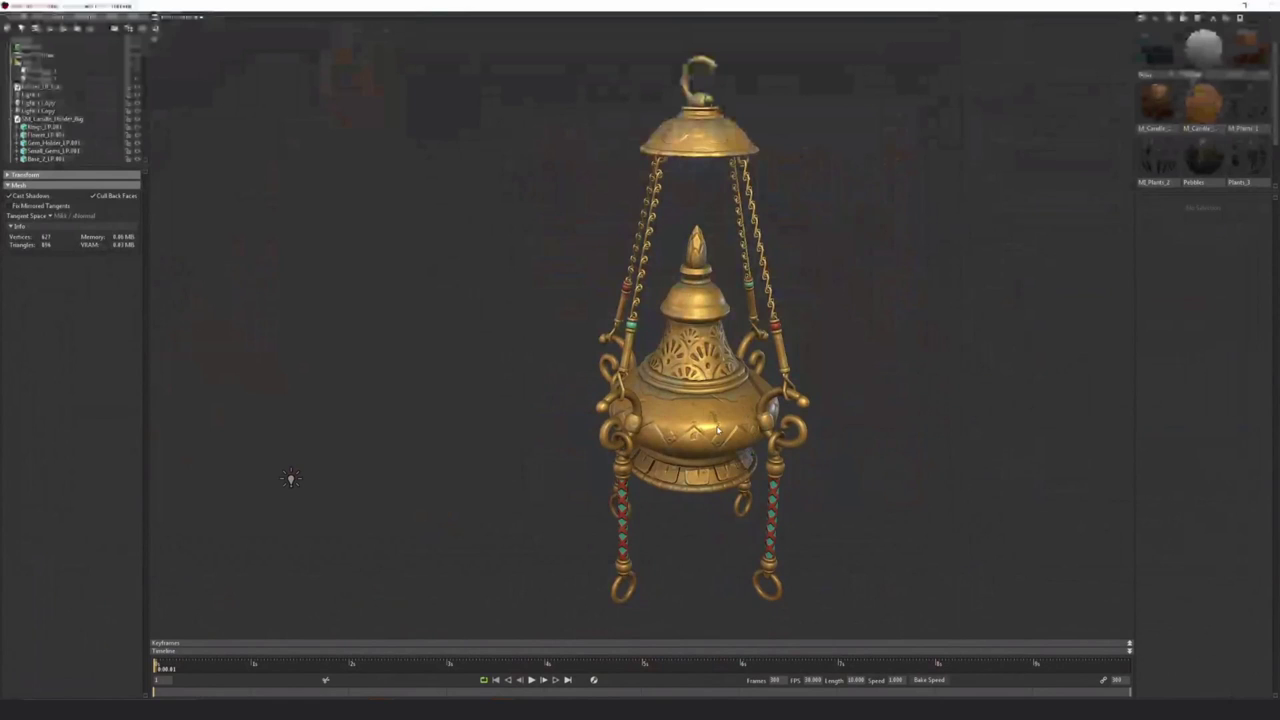
{"action": "right_click_drag", "start_coordinate": [717, 430], "coordinate": [765, 441], "text": "alt"}
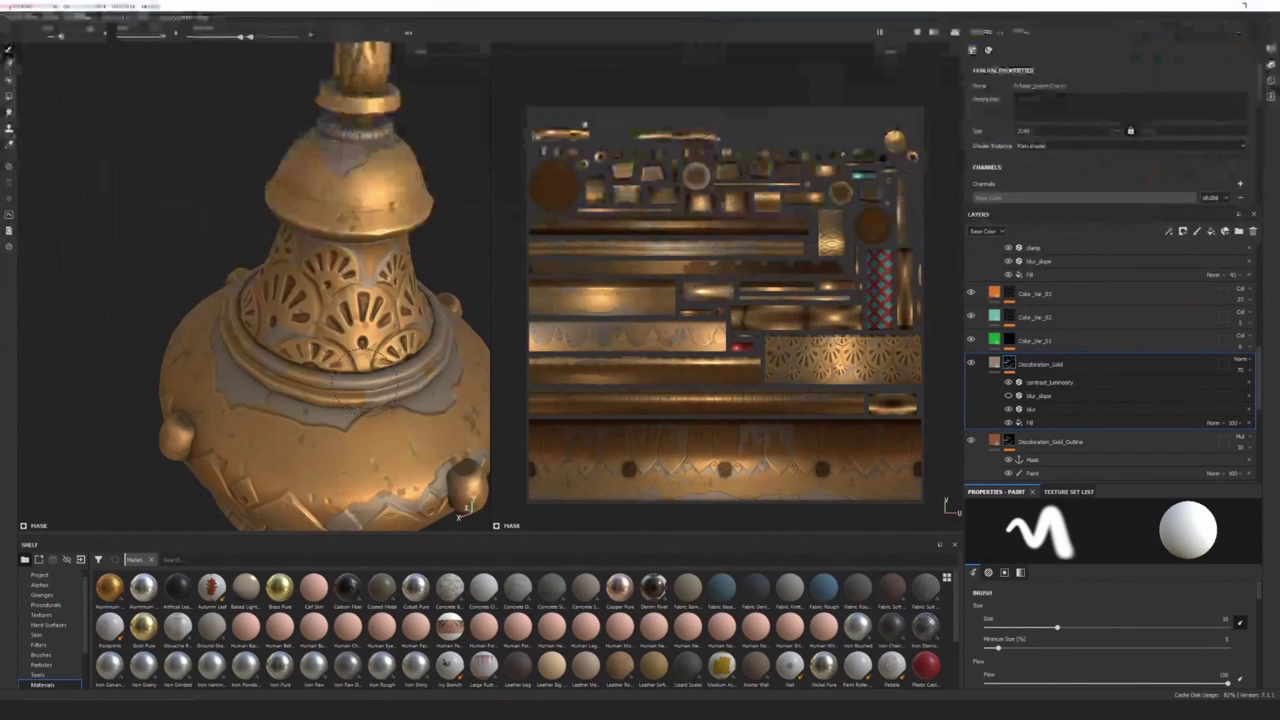
Switch back to Substance Painter and examine the gray discoloration around the lamp's collar against the Discoloration_Gold and Discoloration_Gold_Outline layers
{"action": "middle_click_drag", "start_coordinate": [472, 479], "coordinate": [420, 435]}
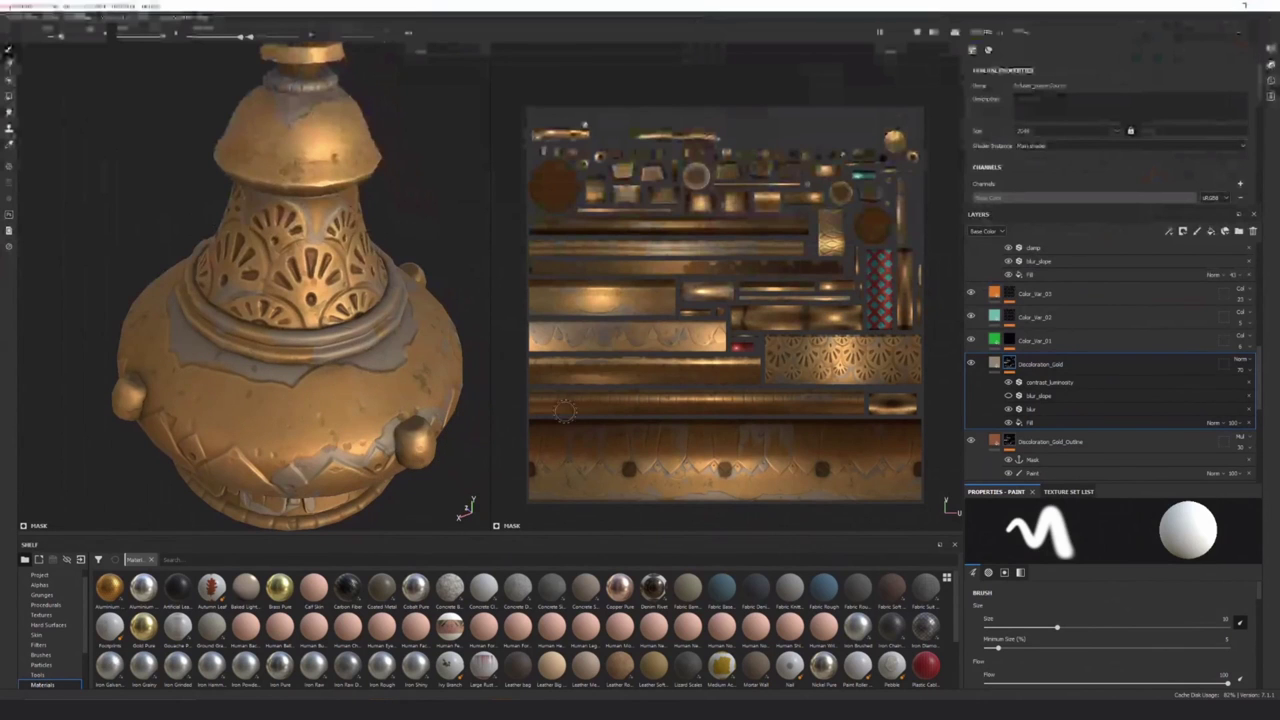
{"action": "left_click_drag", "start_coordinate": [407, 363], "coordinate": [290, 405], "text": "alt"}
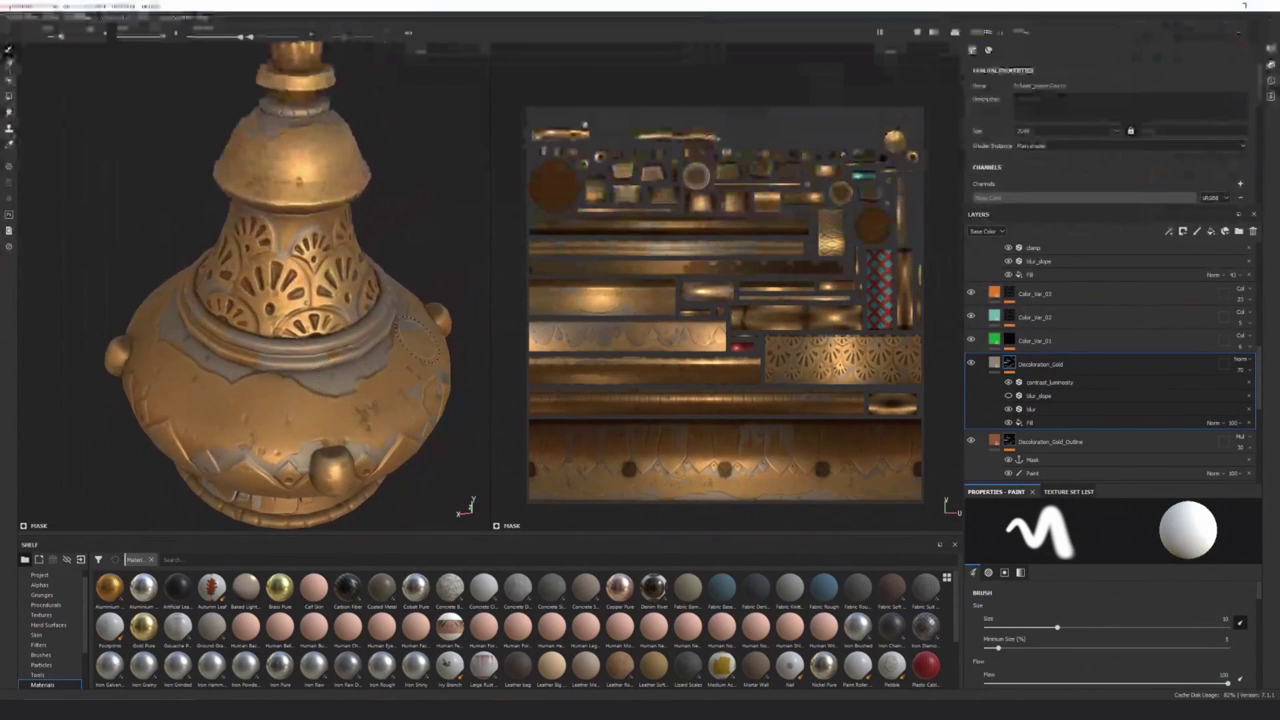
{"action": "scroll", "coordinate": [310, 375], "scroll_direction": "up", "scroll_amount": 5}
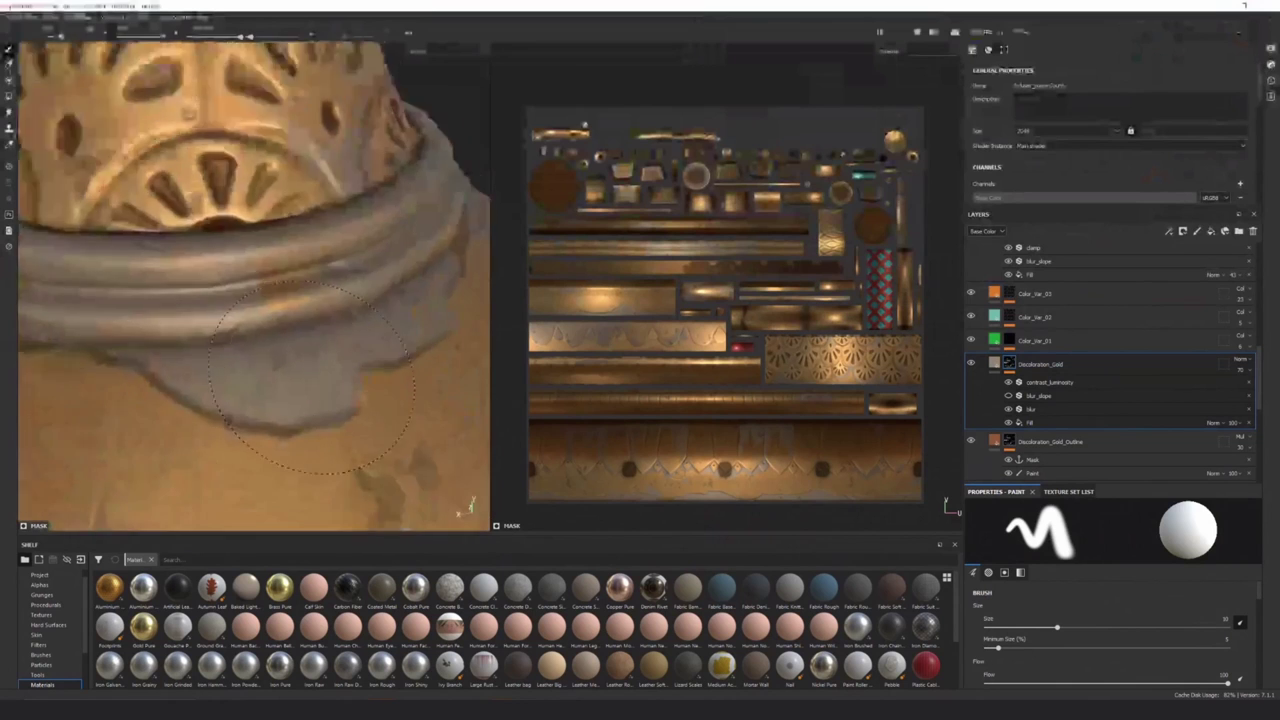
{"action": "scroll", "coordinate": [311, 377], "scroll_direction": "up", "scroll_amount": 3}
{"action": "scroll", "coordinate": [300, 379], "scroll_direction": "down", "scroll_amount": 3}
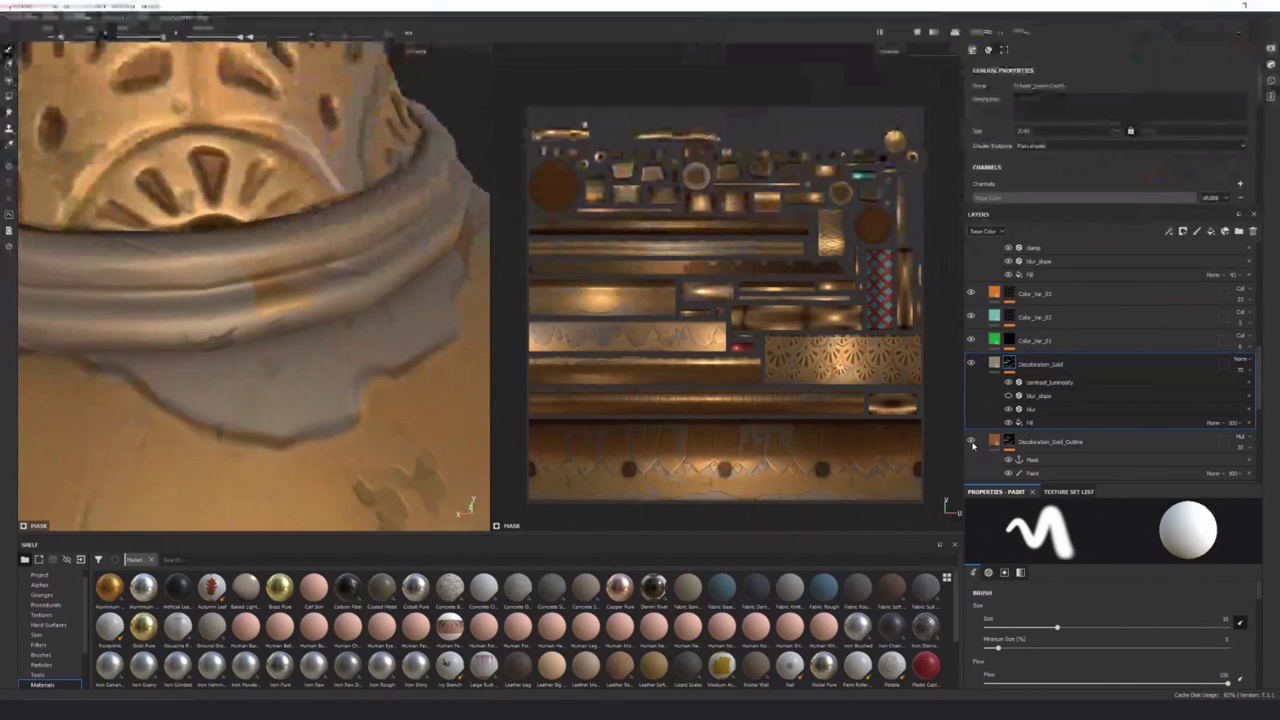
{"action": "scroll", "coordinate": [1035, 420], "scroll_direction": "down", "scroll_amount": 1}
{"action": "left_click", "coordinate": [1035, 415]}
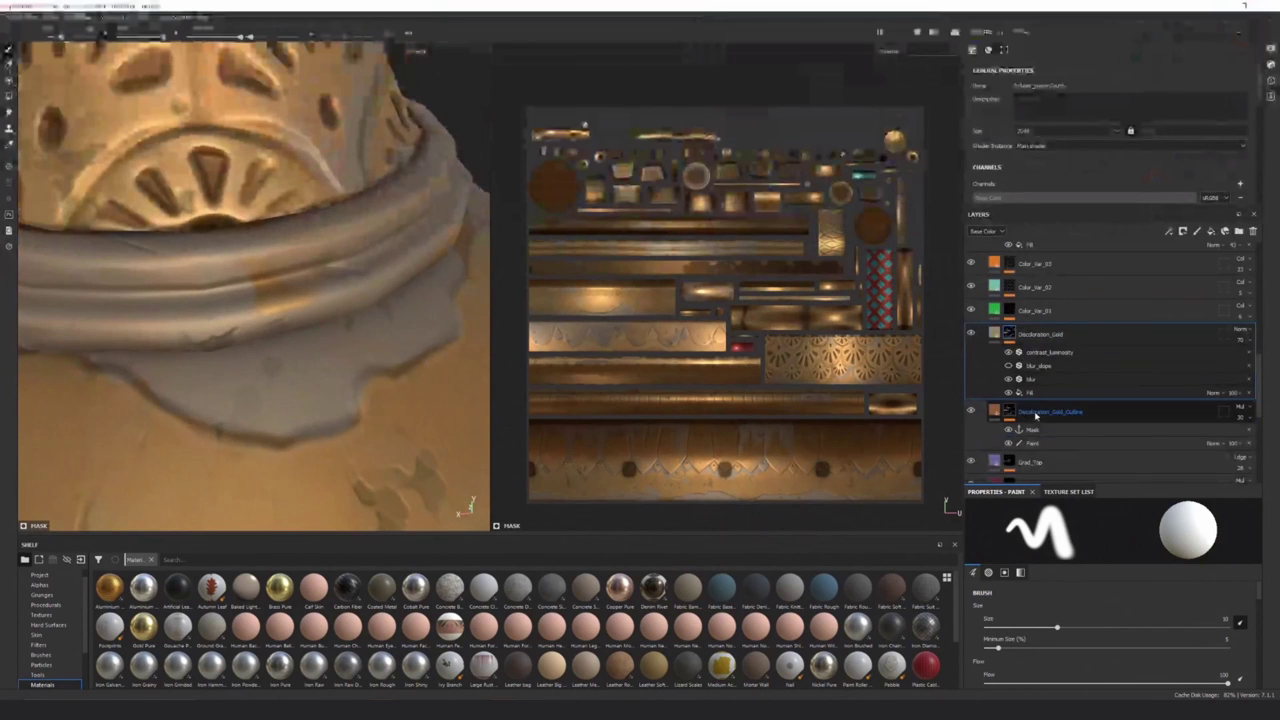
Check the dark outline of the collar's discolored patch from another angle and view all the lamp parts from a distance
{"action": "left_click_drag", "start_coordinate": [306, 408], "coordinate": [342, 436], "text": "alt"}
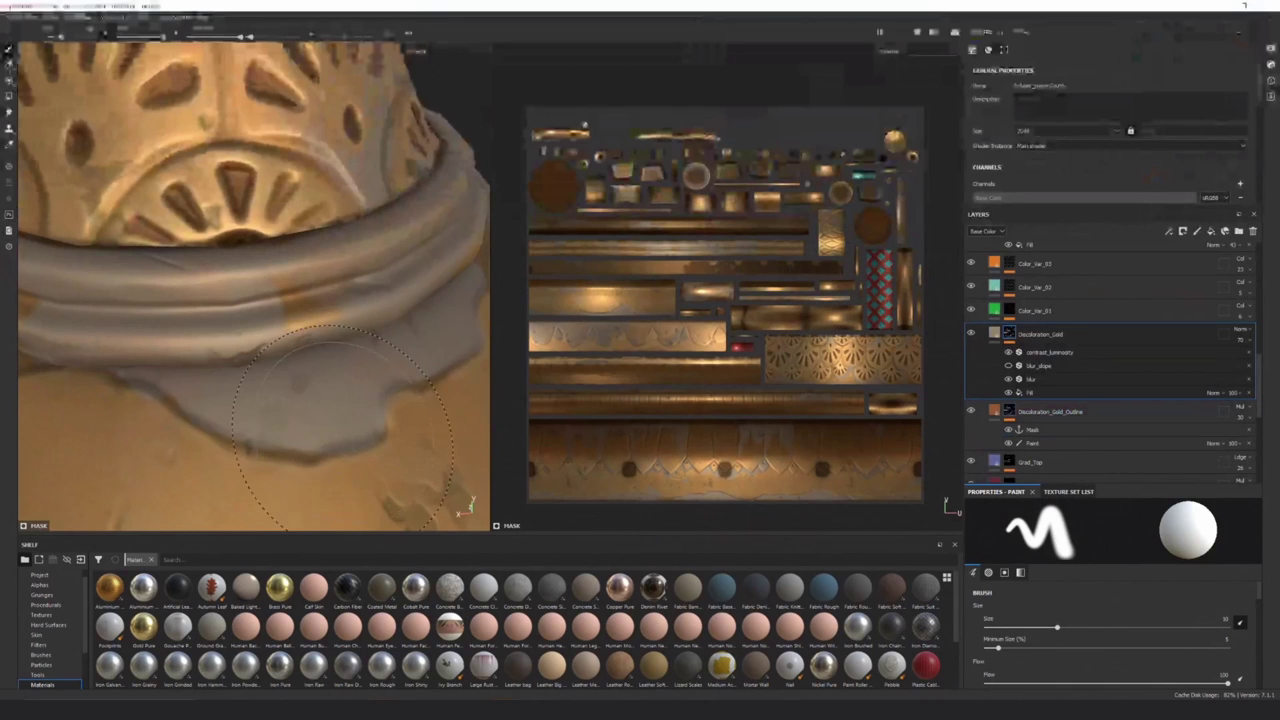
{"action": "right_click_drag", "start_coordinate": [246, 437], "coordinate": [115, 315], "text": "alt"}
{"action": "middle_click_drag", "start_coordinate": [105, 295], "coordinate": [158, 352], "text": "alt"}
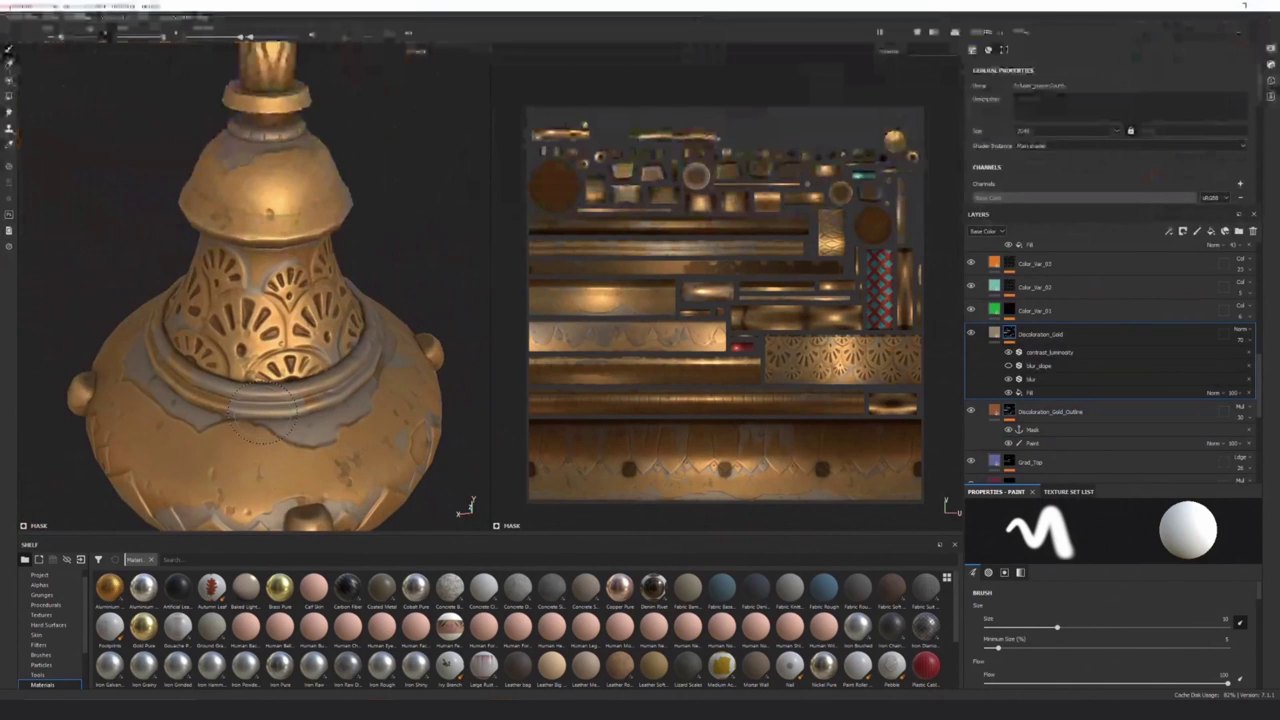
{"action": "scroll", "coordinate": [338, 498], "scroll_direction": "down", "scroll_amount": 6}
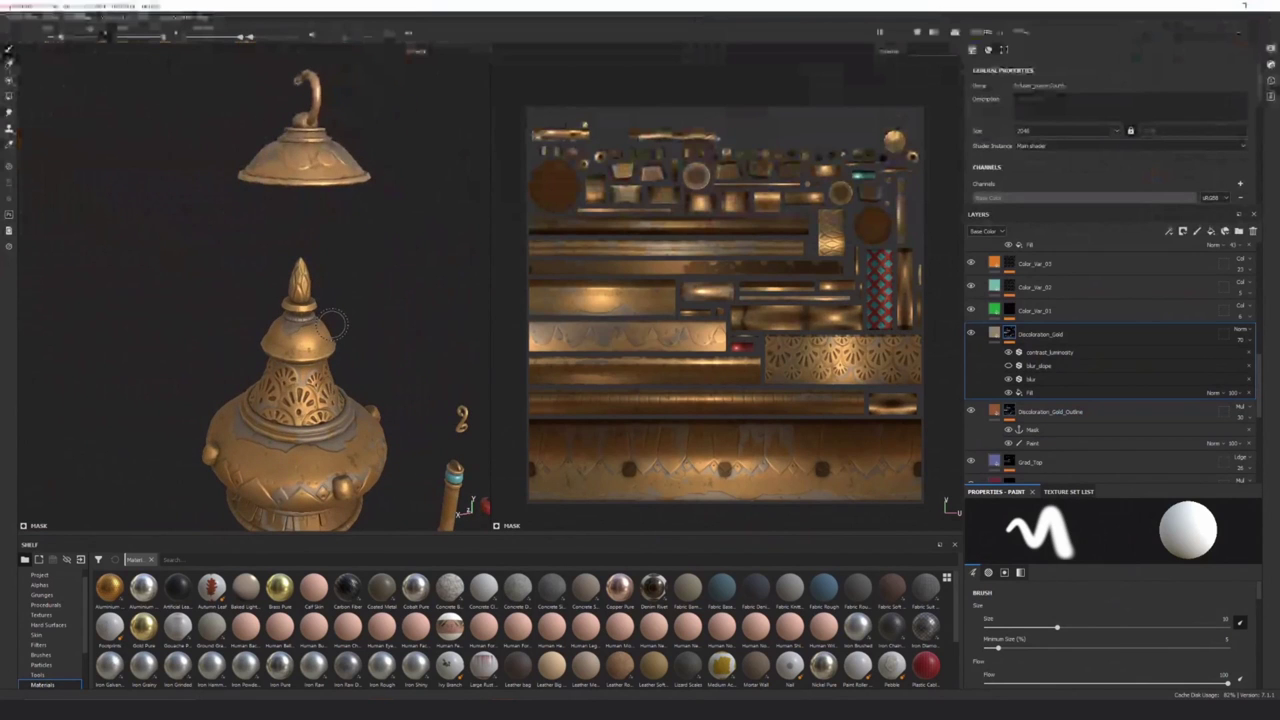
{"action": "scroll", "coordinate": [380, 297], "scroll_direction": "down", "scroll_amount": 4}
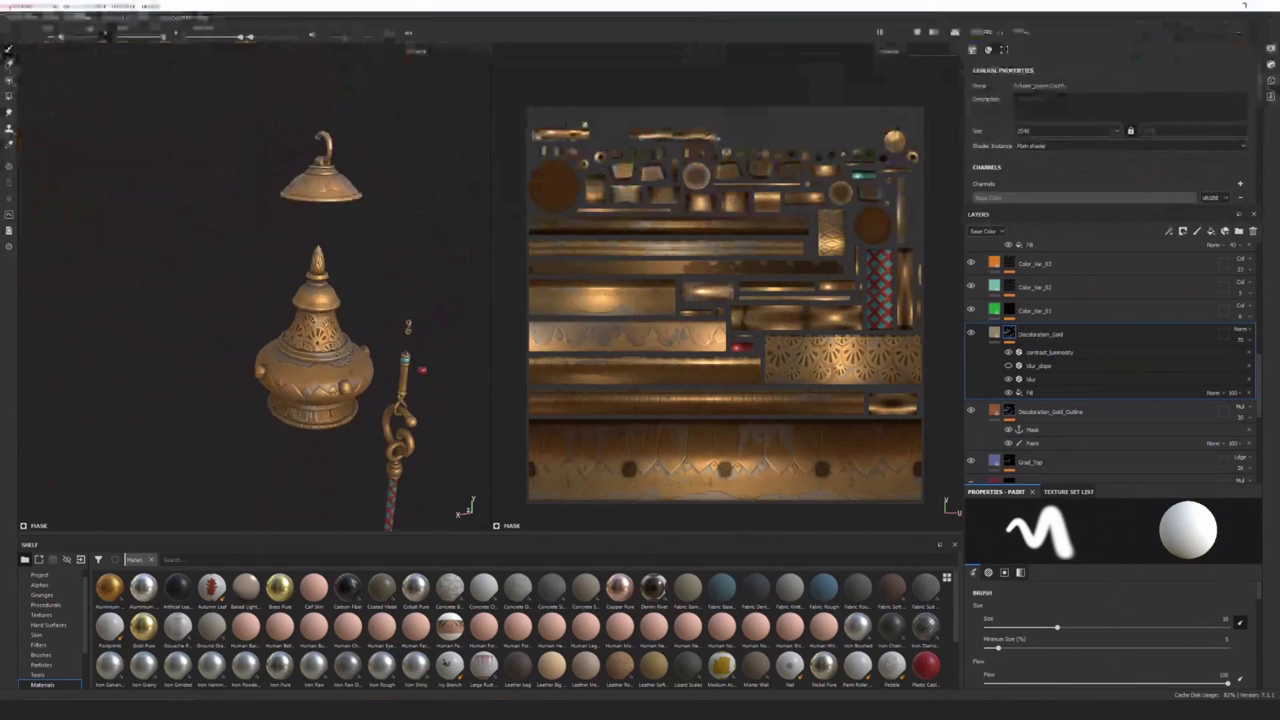
{"action": "scroll", "coordinate": [243, 286], "scroll_direction": "down", "scroll_amount": 3}
{"action": "scroll", "coordinate": [365, 442], "scroll_direction": "up", "scroll_amount": 1}
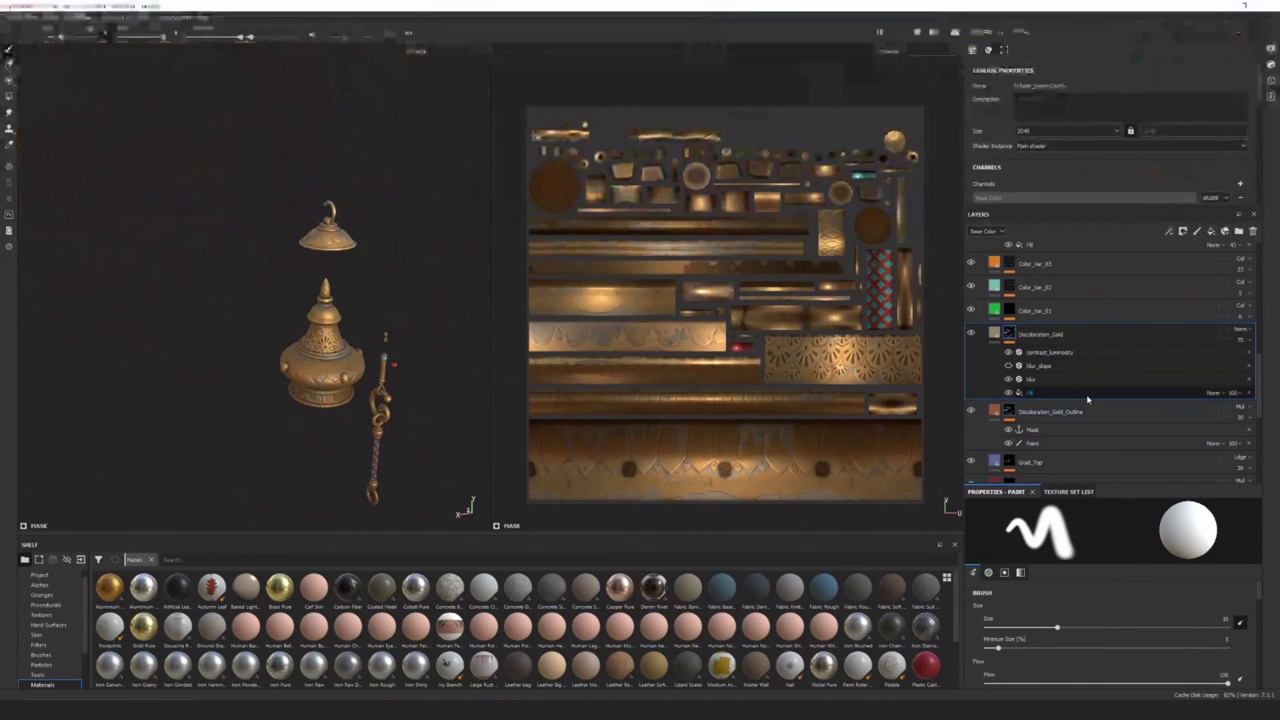
Look through the gold material's layers from the gradients and AO up to Damage_Dark, and collapse the Big_Pillar_Gold_Temple folder
{"action": "scroll", "coordinate": [1060, 370], "scroll_direction": "up", "scroll_amount": 1}
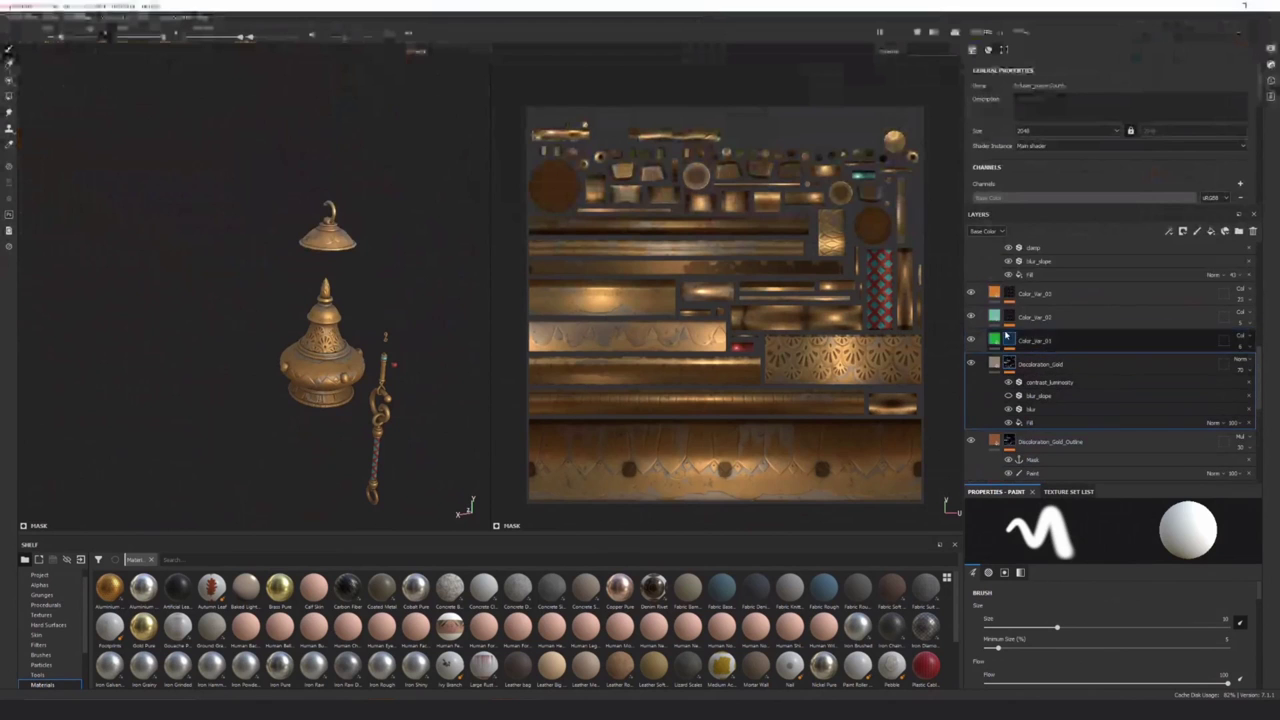
{"action": "scroll", "coordinate": [1080, 400], "scroll_direction": "down", "scroll_amount": 3}
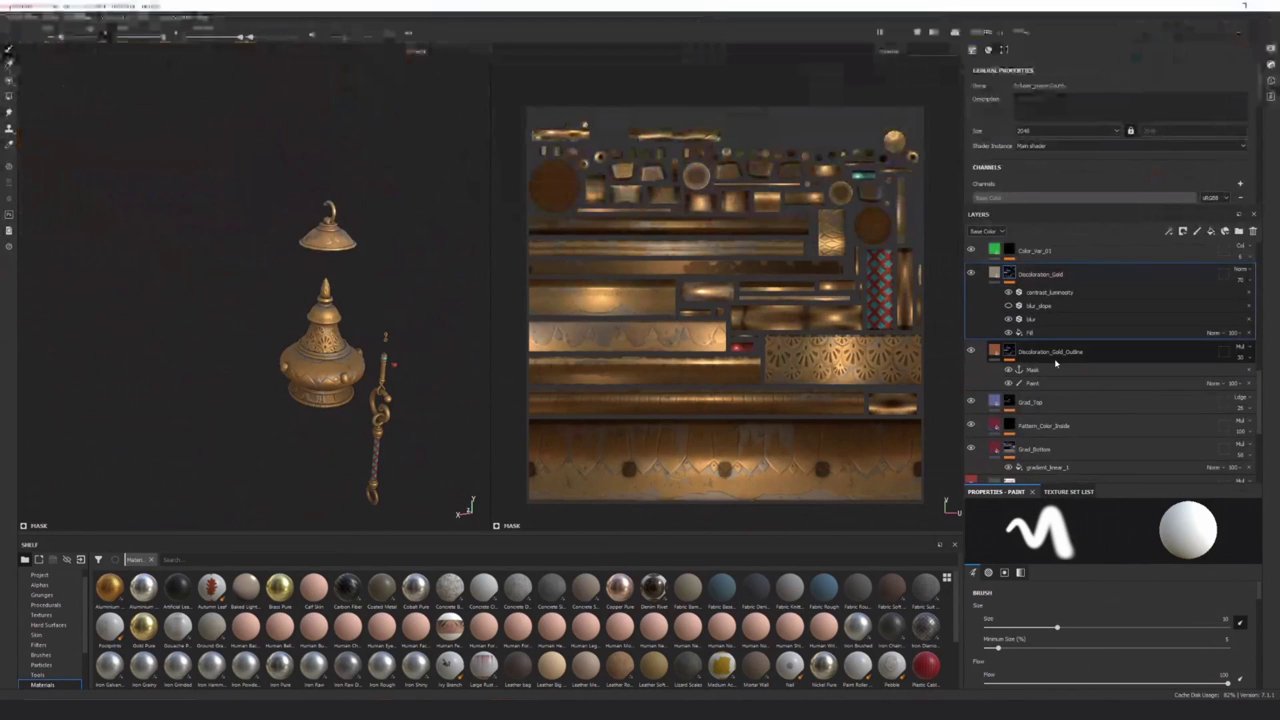
{"action": "scroll", "coordinate": [1080, 405], "scroll_direction": "up", "scroll_amount": 3}
{"action": "scroll", "coordinate": [1080, 408], "scroll_direction": "down", "scroll_amount": 1}
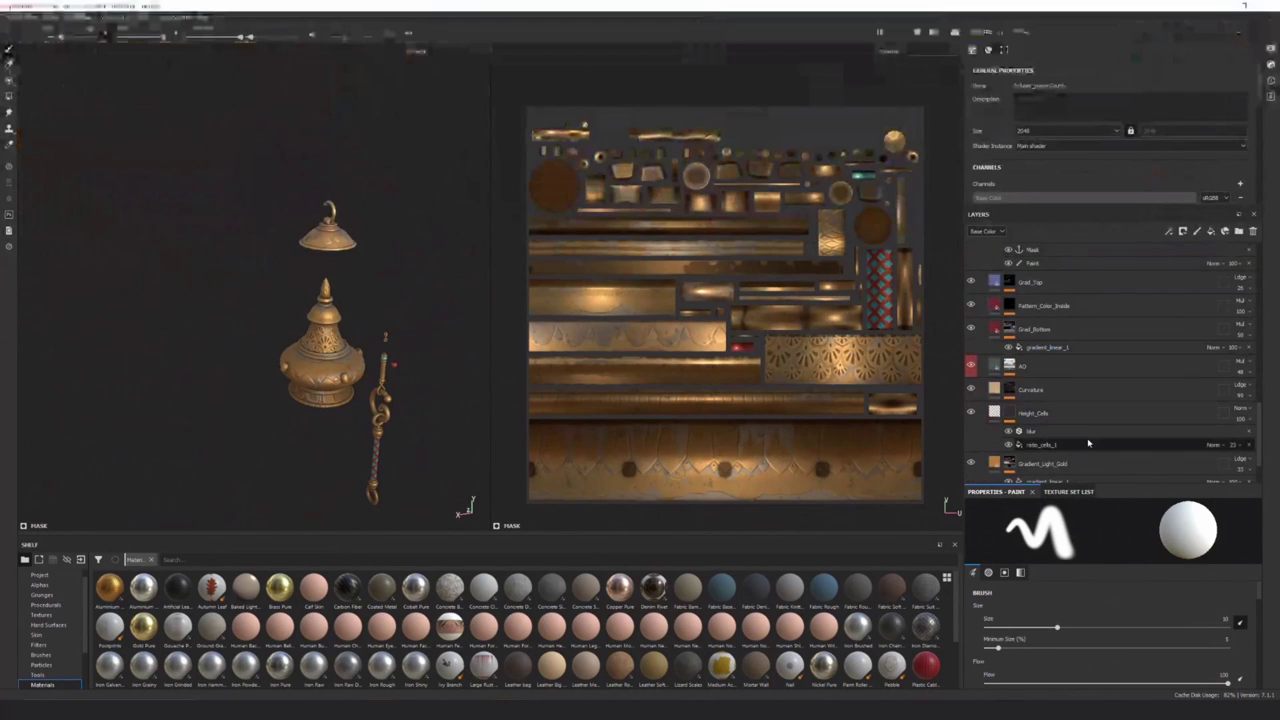
{"action": "scroll", "coordinate": [1078, 430], "scroll_direction": "up", "scroll_amount": 4}
{"action": "scroll", "coordinate": [1070, 428], "scroll_direction": "up", "scroll_amount": 6}
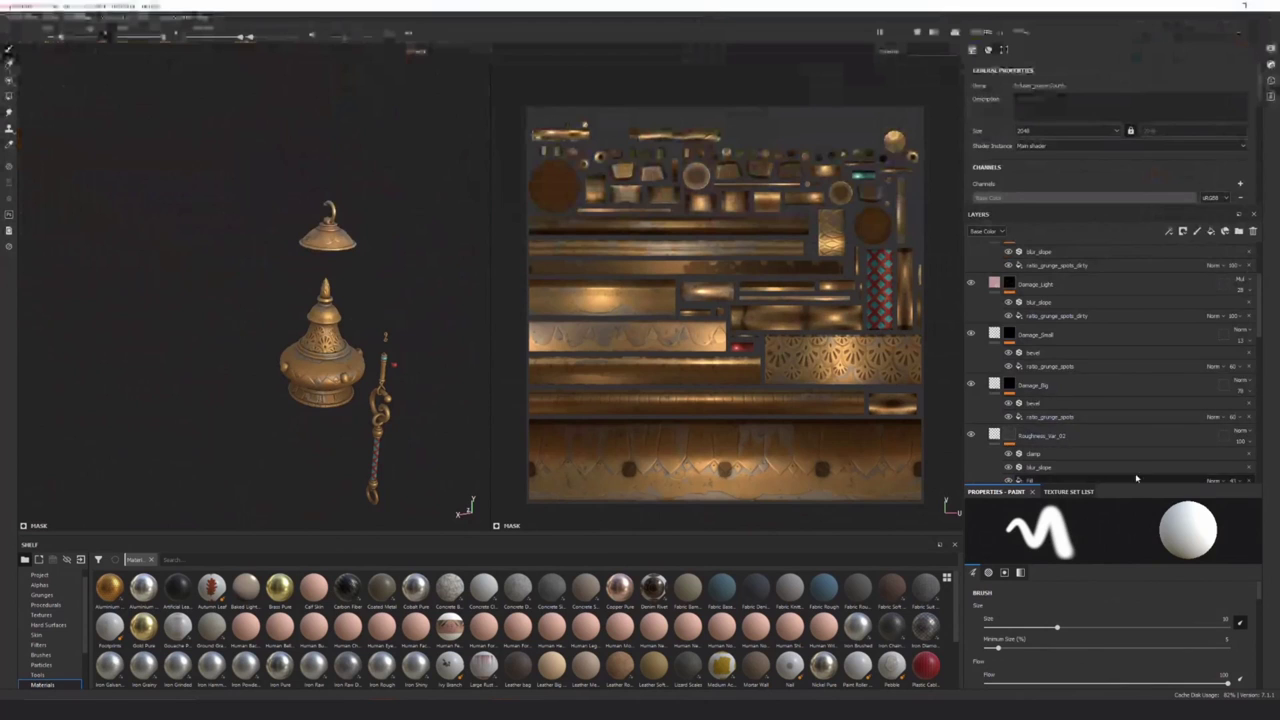
{"action": "scroll", "coordinate": [1035, 400], "scroll_direction": "up", "scroll_amount": 2}
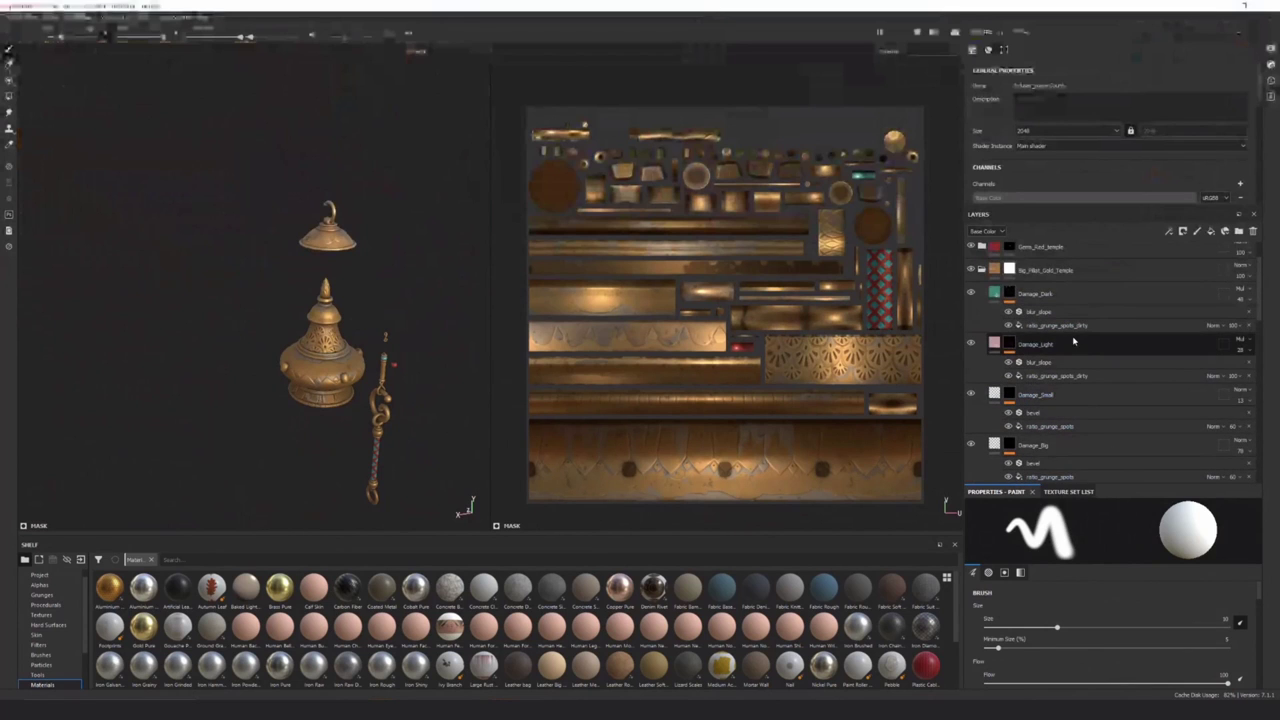
{"action": "scroll", "coordinate": [1065, 307], "scroll_direction": "down", "scroll_amount": 3}
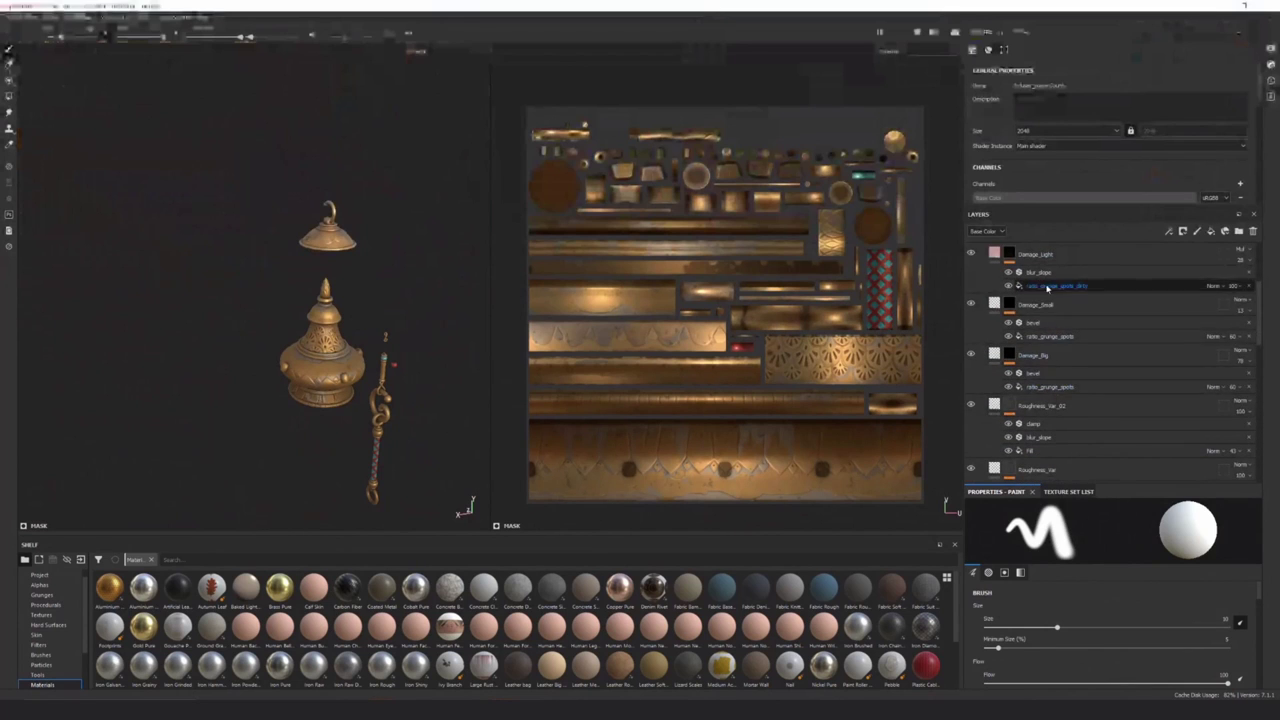
{"action": "double_click", "coordinate": [1057, 309]}
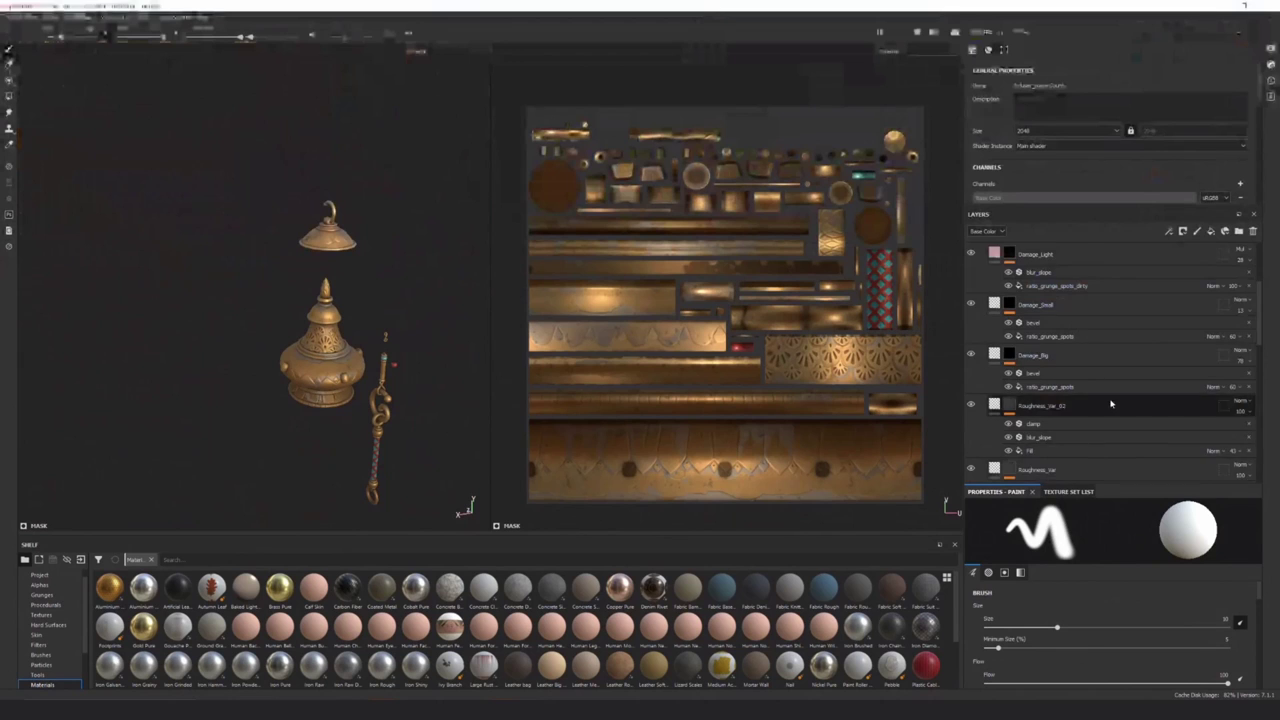
{"action": "scroll", "coordinate": [1105, 397], "scroll_direction": "down", "scroll_amount": 1}
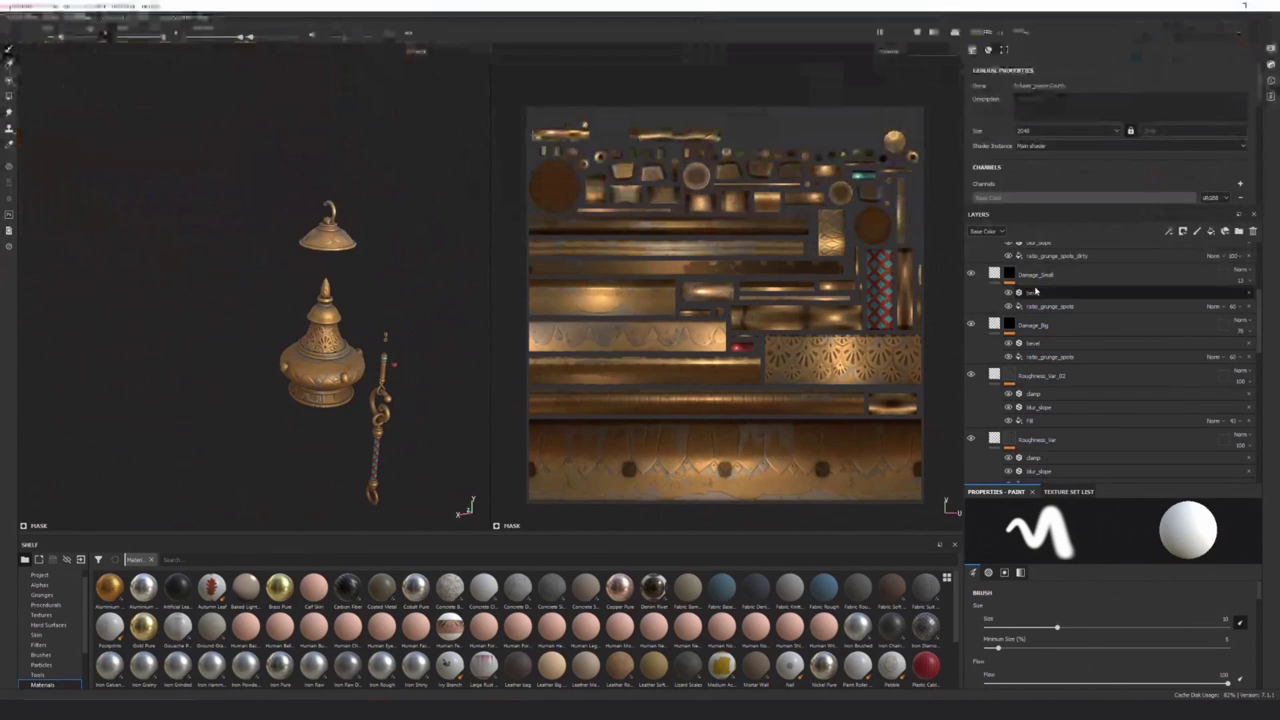
{"action": "scroll", "coordinate": [976, 290], "scroll_direction": "up", "scroll_amount": 5}
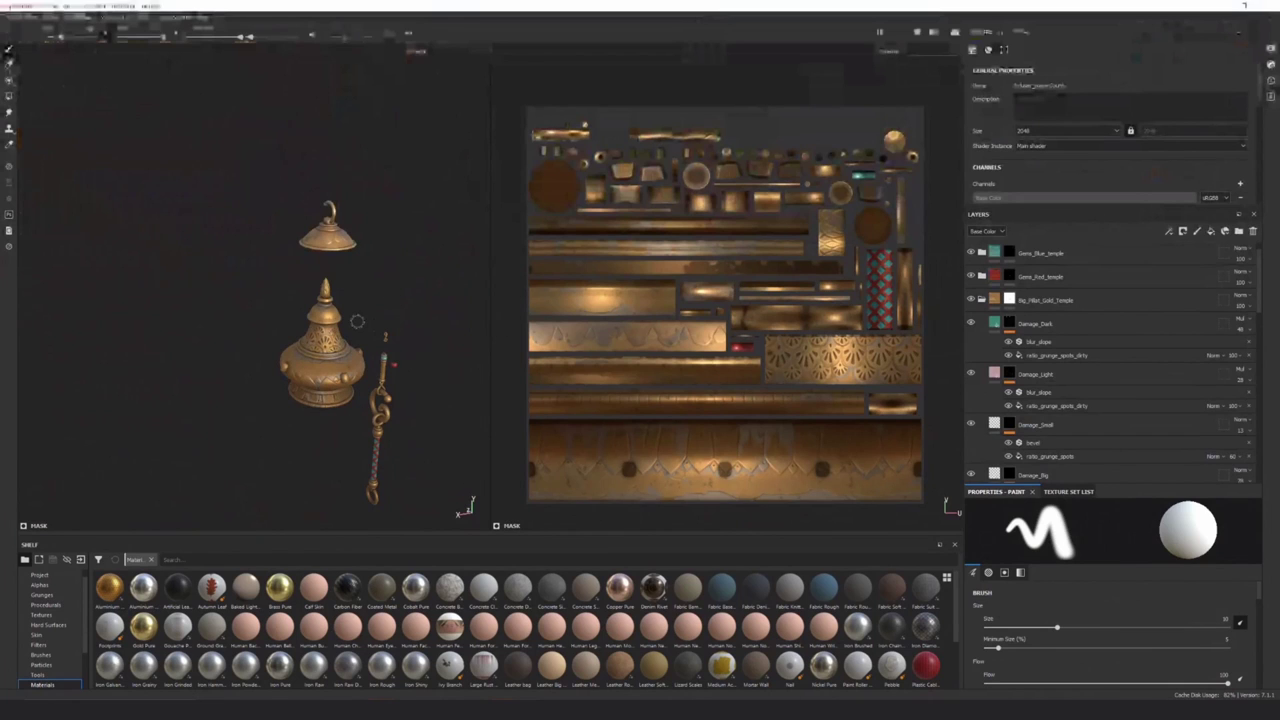
{"action": "left_click", "coordinate": [981, 299]}
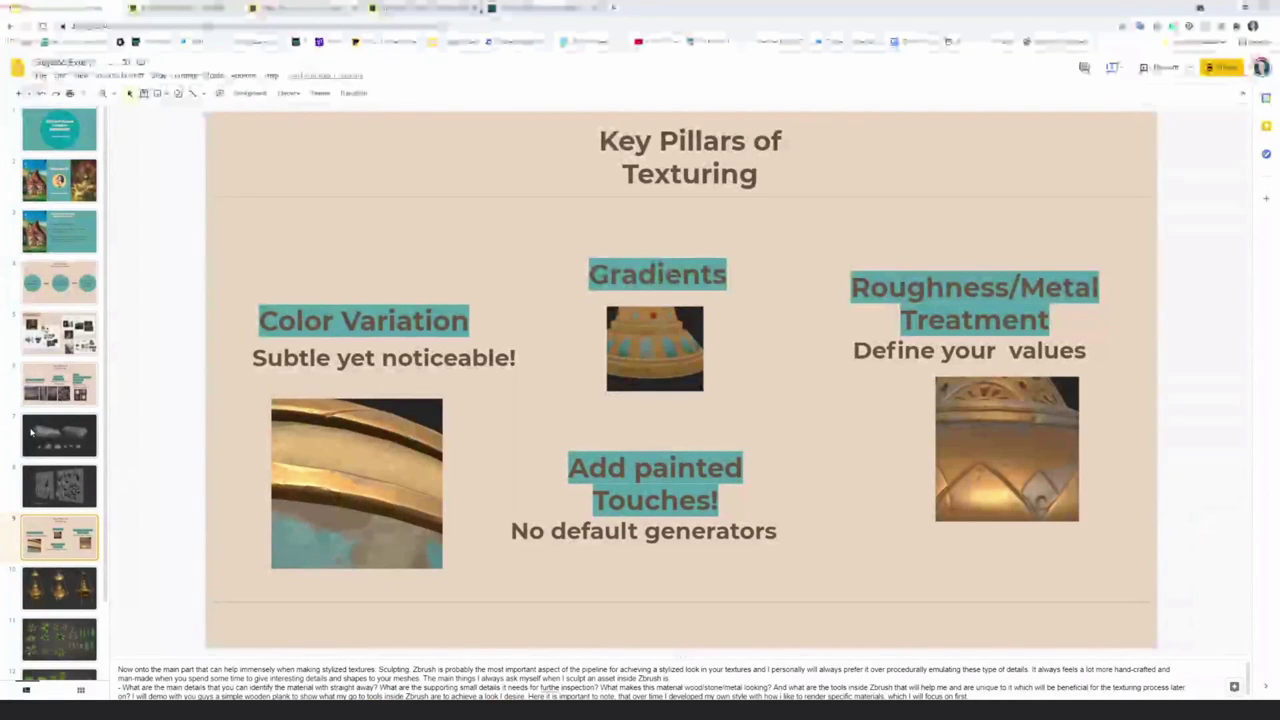
Switch to the presentation in the browser and show the "Key Pillars of Sculpting" slide
{"action": "key", "text": "Up"}
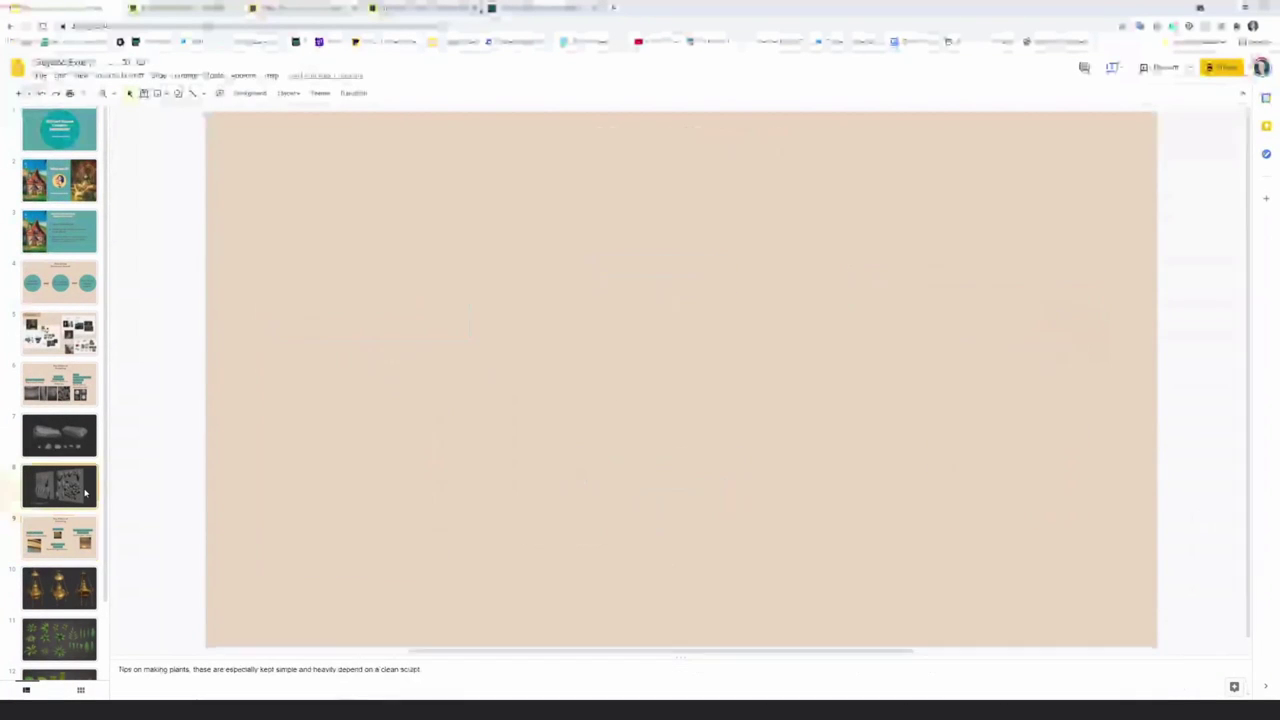
{"action": "left_click", "coordinate": [57, 380]}
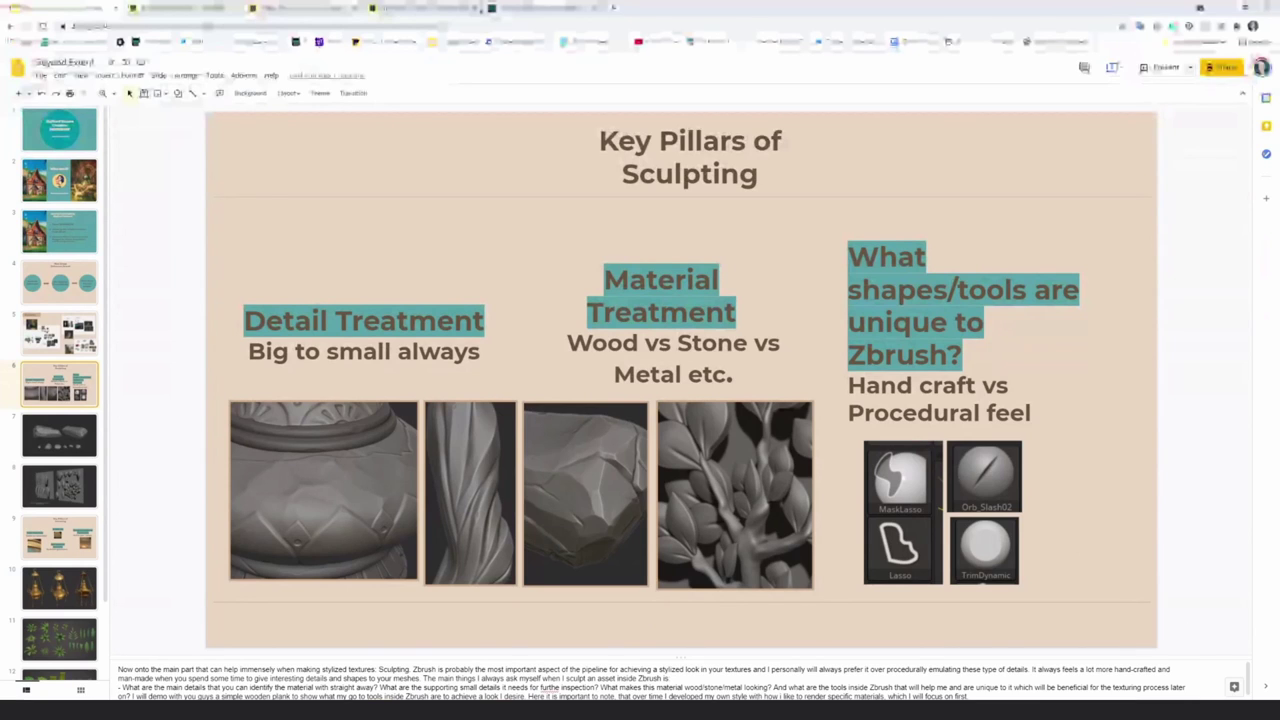
Switch to the Substance Painter window with the BigPillar_Balcony project
{"action": "mouse_move", "coordinate": [535, 710]}
{"action": "left_click", "coordinate": [534, 670]}
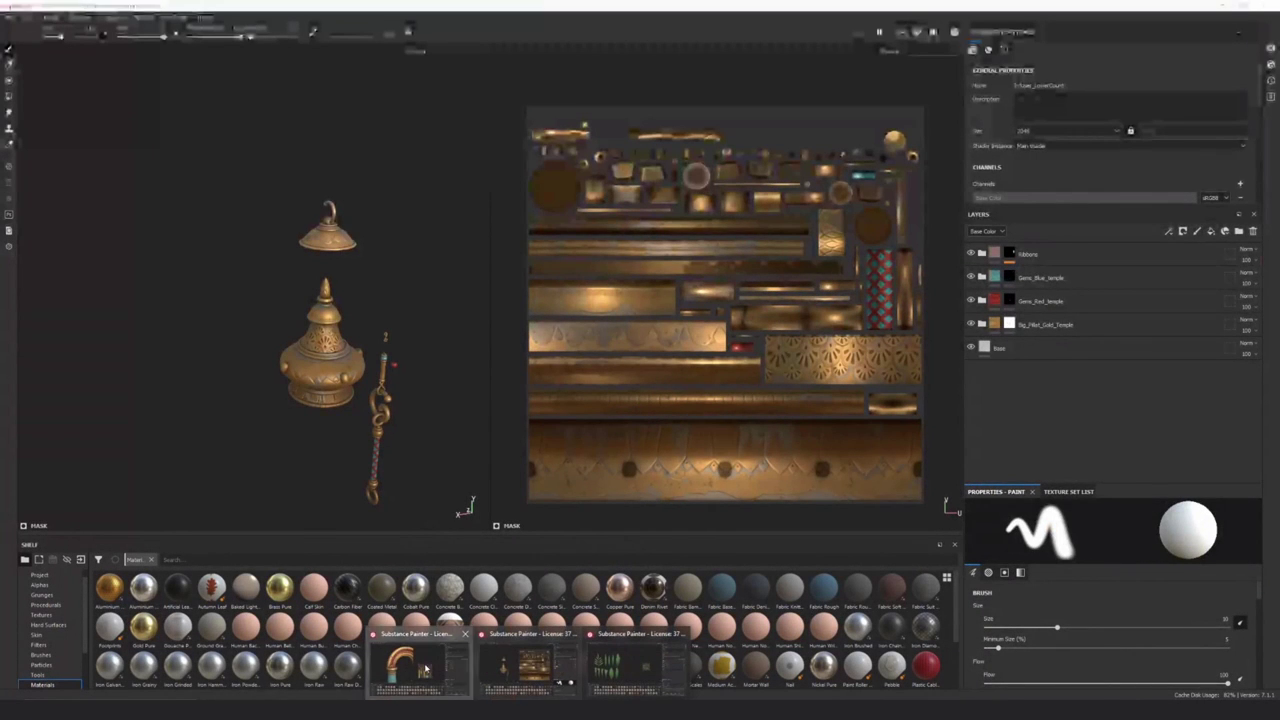
{"action": "left_click", "coordinate": [424, 668]}
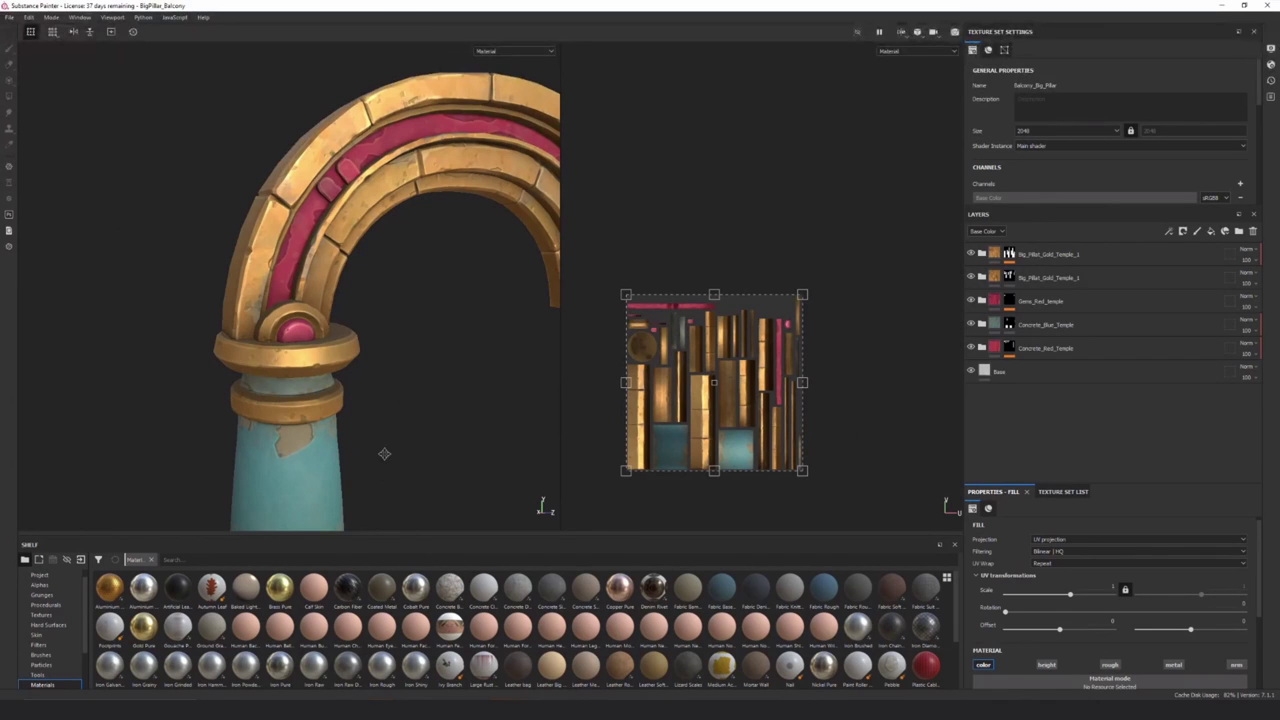
Inspect the chipped blue paint on the pillar's column and expand the Concrete_Blue_Temple folder
{"action": "middle_click_drag", "start_coordinate": [383, 451], "coordinate": [389, 246], "text": "alt"}
{"action": "scroll", "coordinate": [249, 388], "scroll_direction": "up", "scroll_amount": 3}
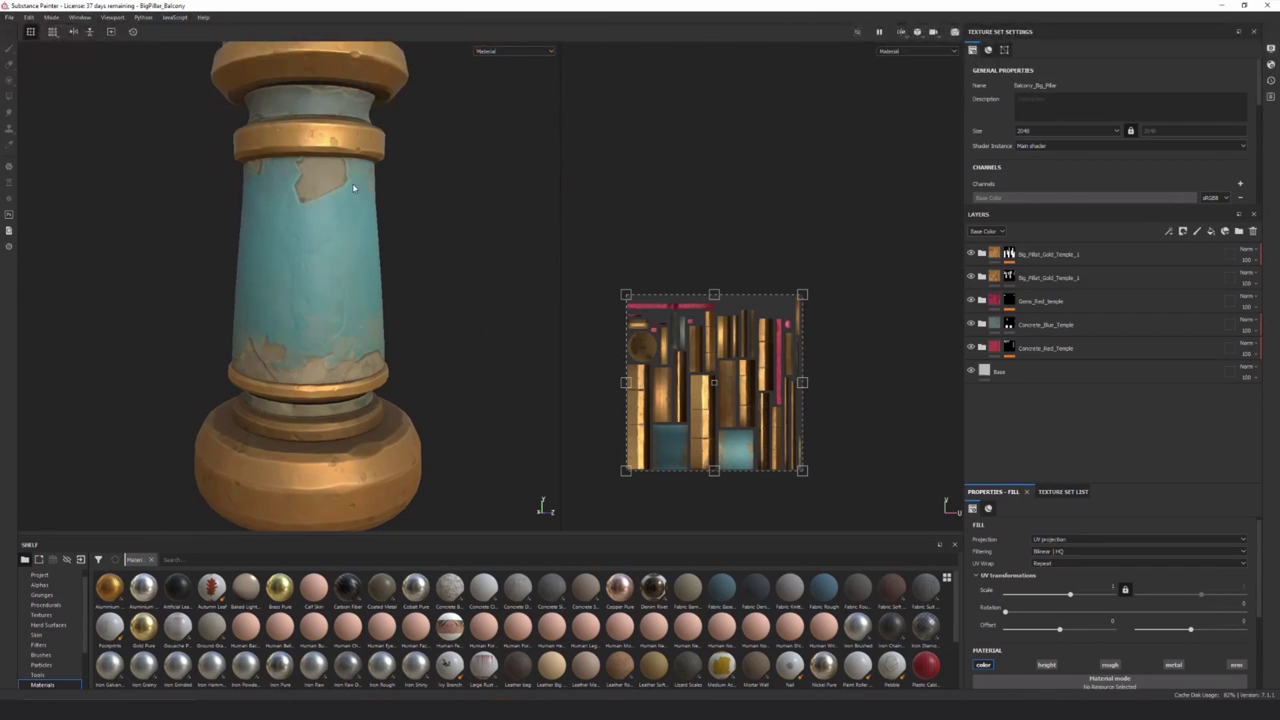
{"action": "middle_click_drag", "start_coordinate": [340, 171], "coordinate": [276, 286], "text": "alt"}
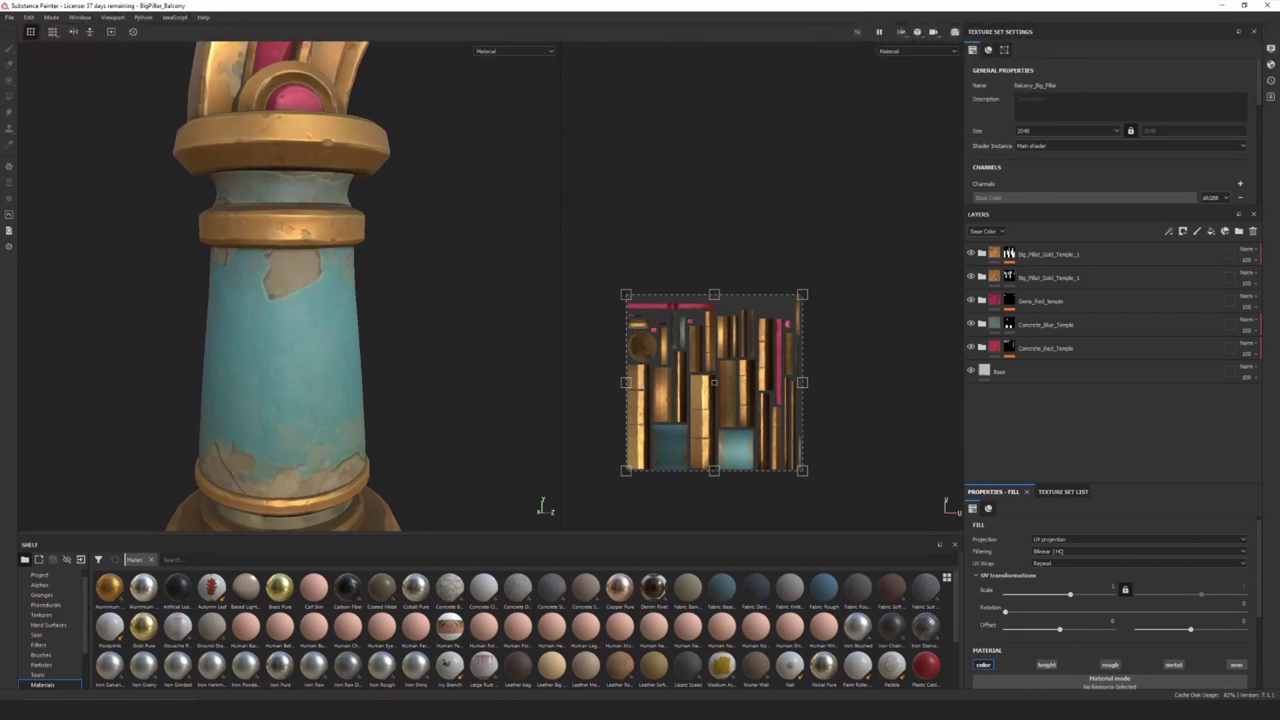
{"action": "middle_click_drag", "start_coordinate": [322, 404], "coordinate": [338, 325], "text": "alt"}
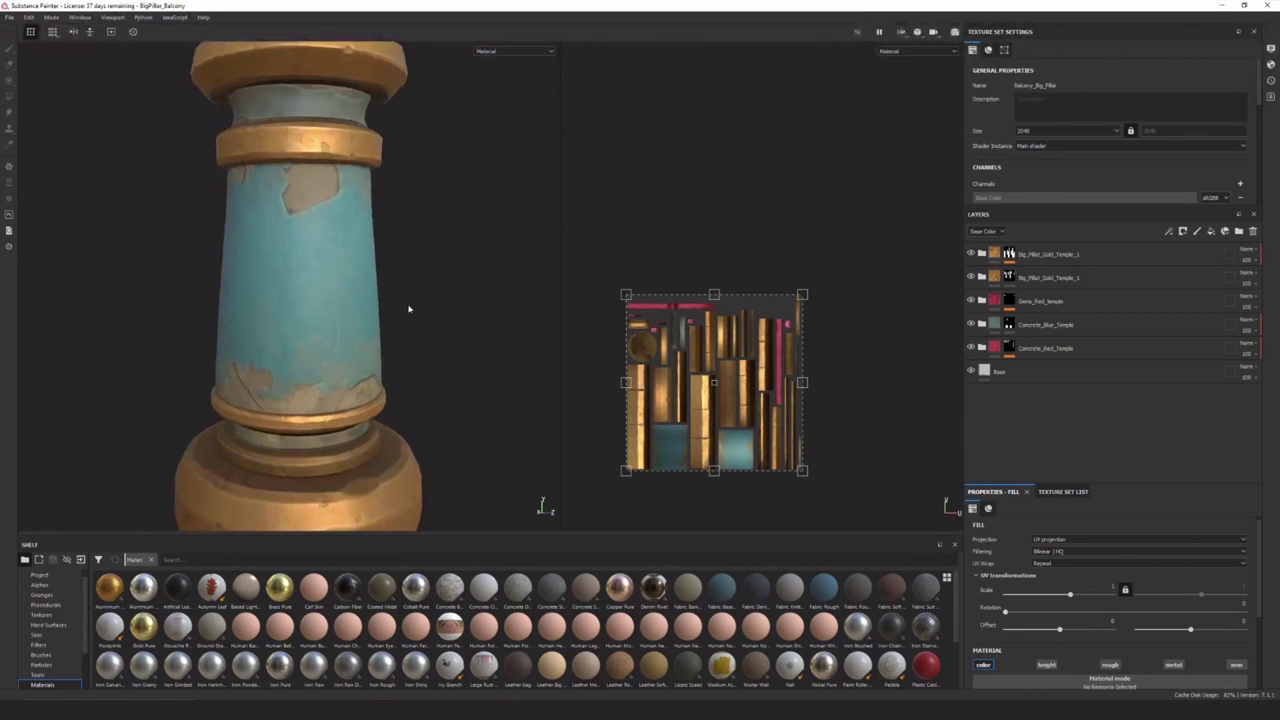
{"action": "right_click_drag", "start_coordinate": [409, 309], "coordinate": [345, 321], "text": "alt"}
{"action": "left_click", "coordinate": [981, 325]}
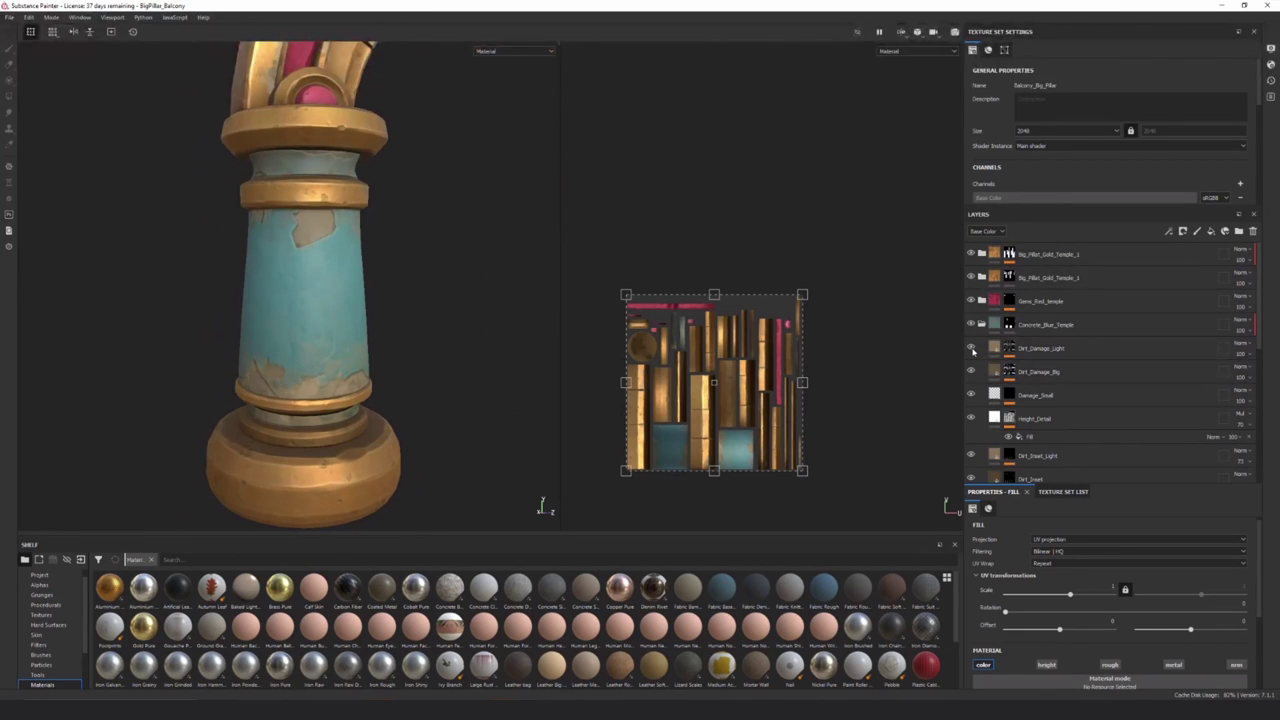
Compare the pillar up close and from a distance with the Dirt_Damage_Light and Dirt_Damage_Big layers hidden and shown
{"action": "left_click", "coordinate": [971, 348]}
{"action": "left_click", "coordinate": [971, 372]}
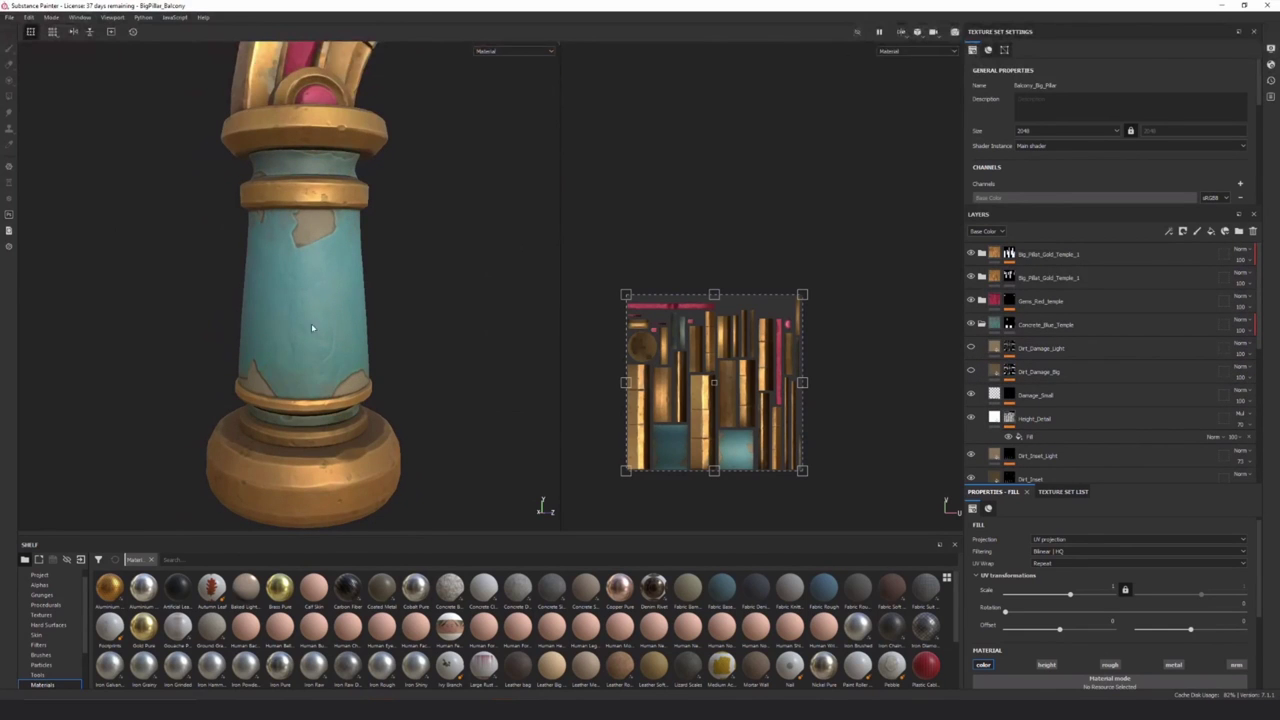
{"action": "scroll", "coordinate": [312, 328], "scroll_direction": "down", "scroll_amount": 3}
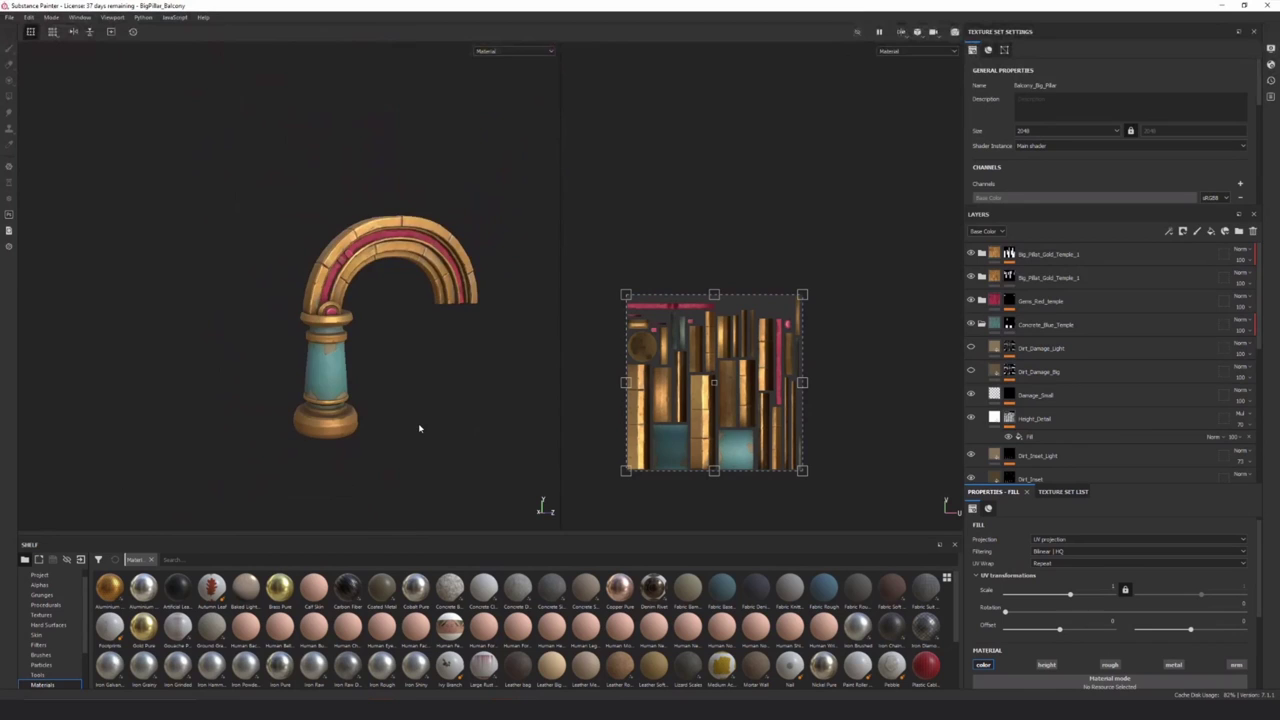
{"action": "left_click_drag", "start_coordinate": [419, 428], "coordinate": [304, 317], "text": "alt"}
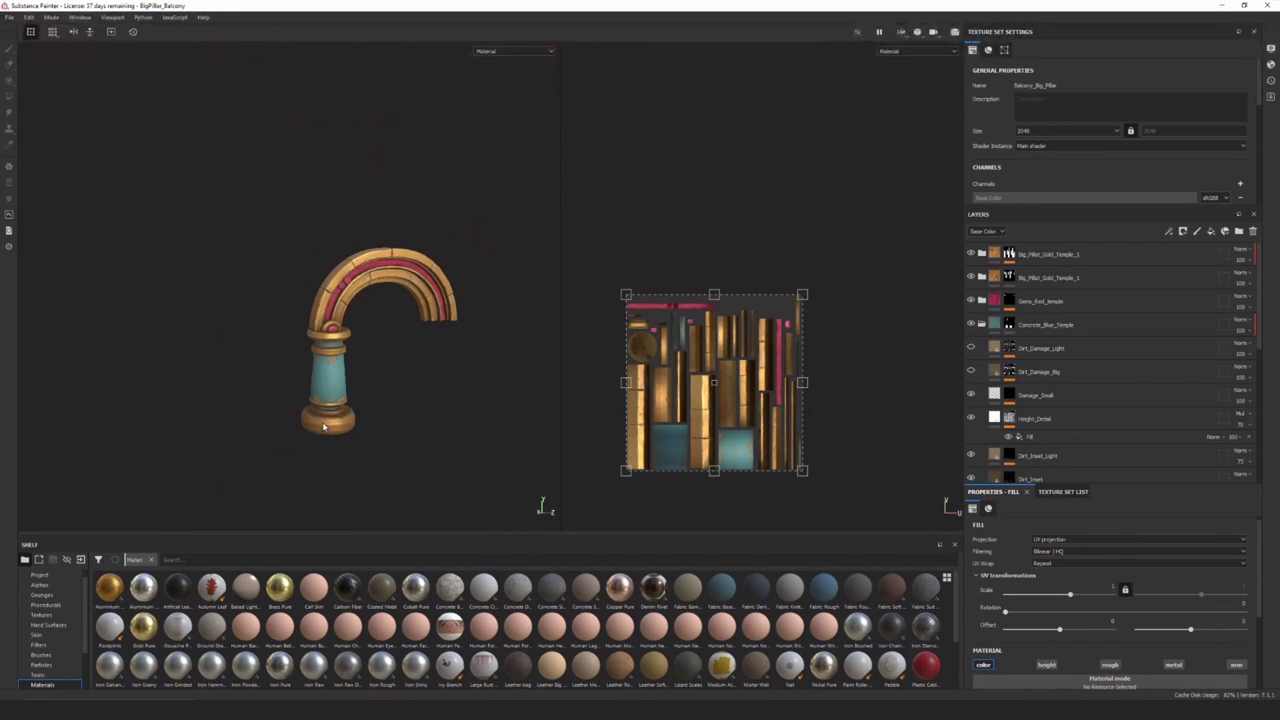
{"action": "scroll", "coordinate": [375, 398], "scroll_direction": "down", "scroll_amount": 3}
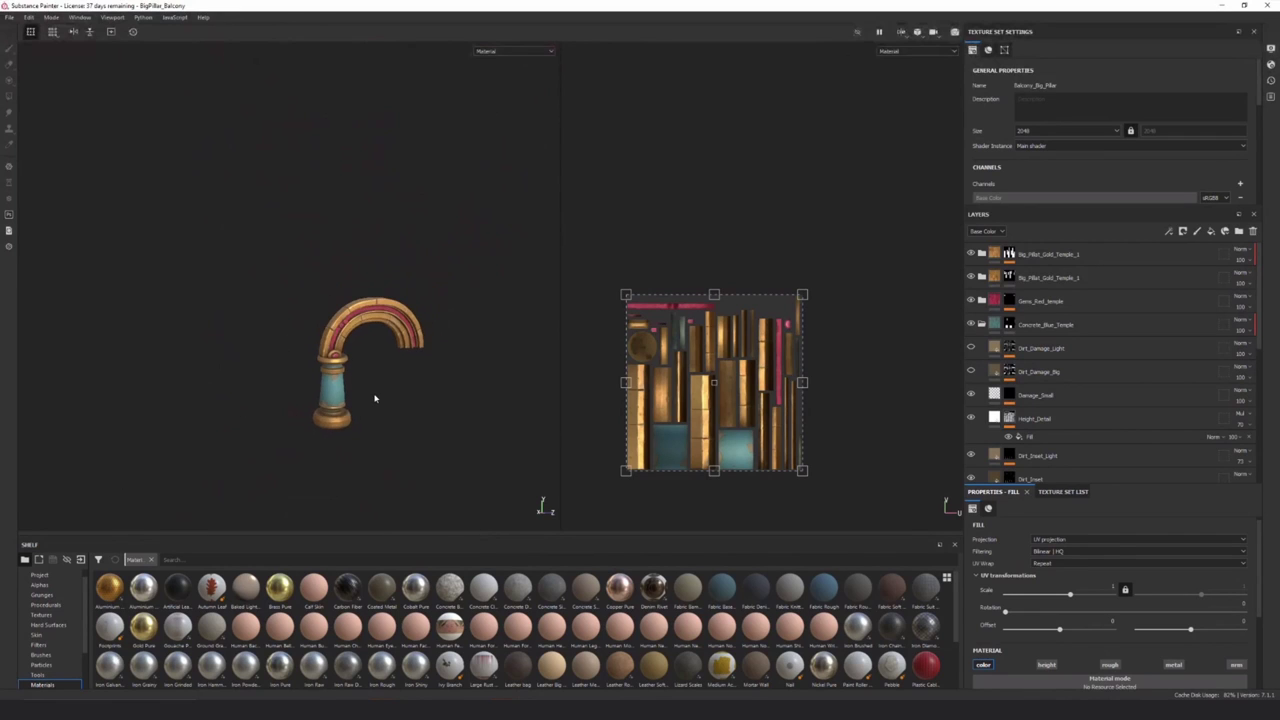
{"action": "scroll", "coordinate": [340, 380], "scroll_direction": "up", "scroll_amount": 5}
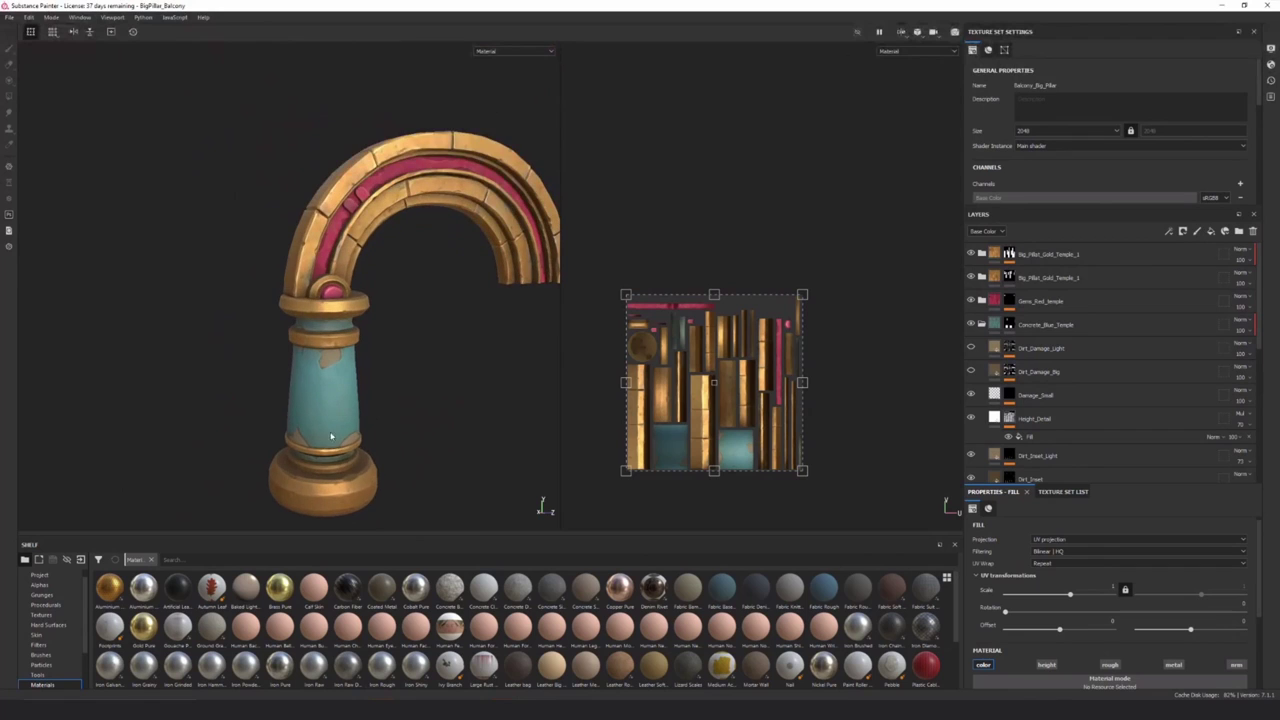
{"action": "middle_click_drag", "start_coordinate": [322, 454], "coordinate": [326, 400], "text": "alt"}
{"action": "scroll", "coordinate": [327, 349], "scroll_direction": "up", "scroll_amount": 2}
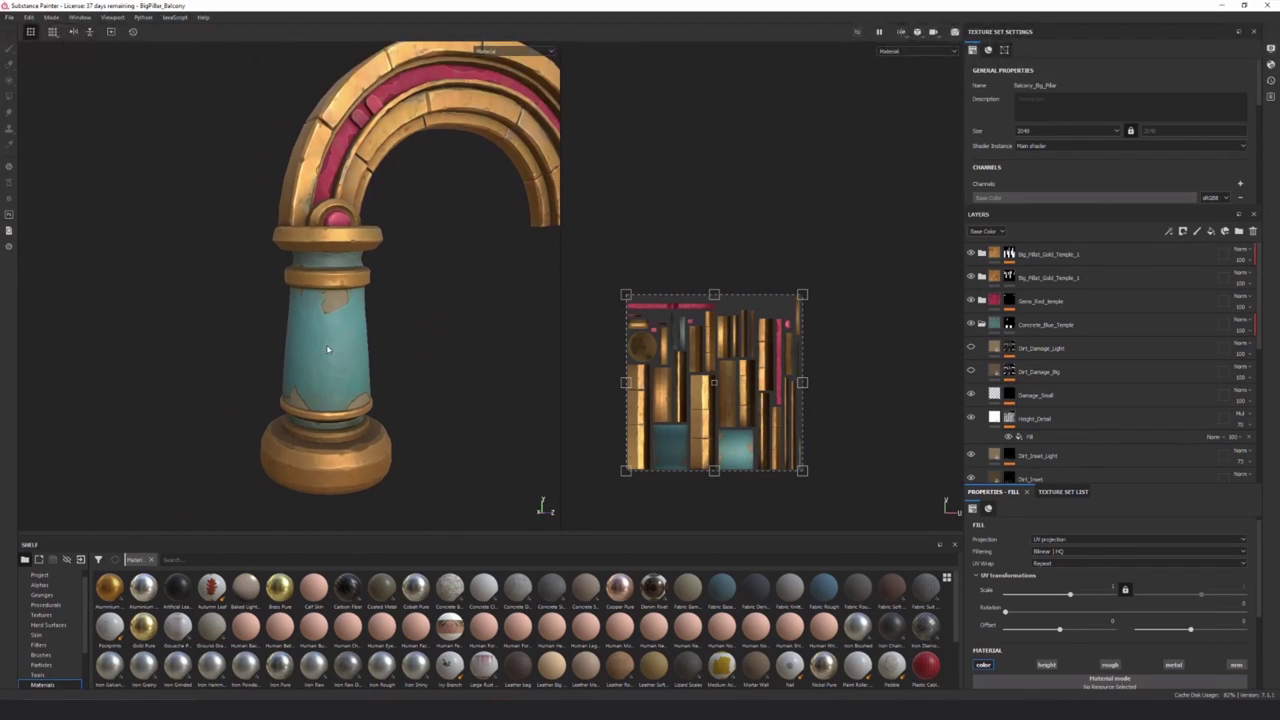
{"action": "left_click", "coordinate": [970, 347]}
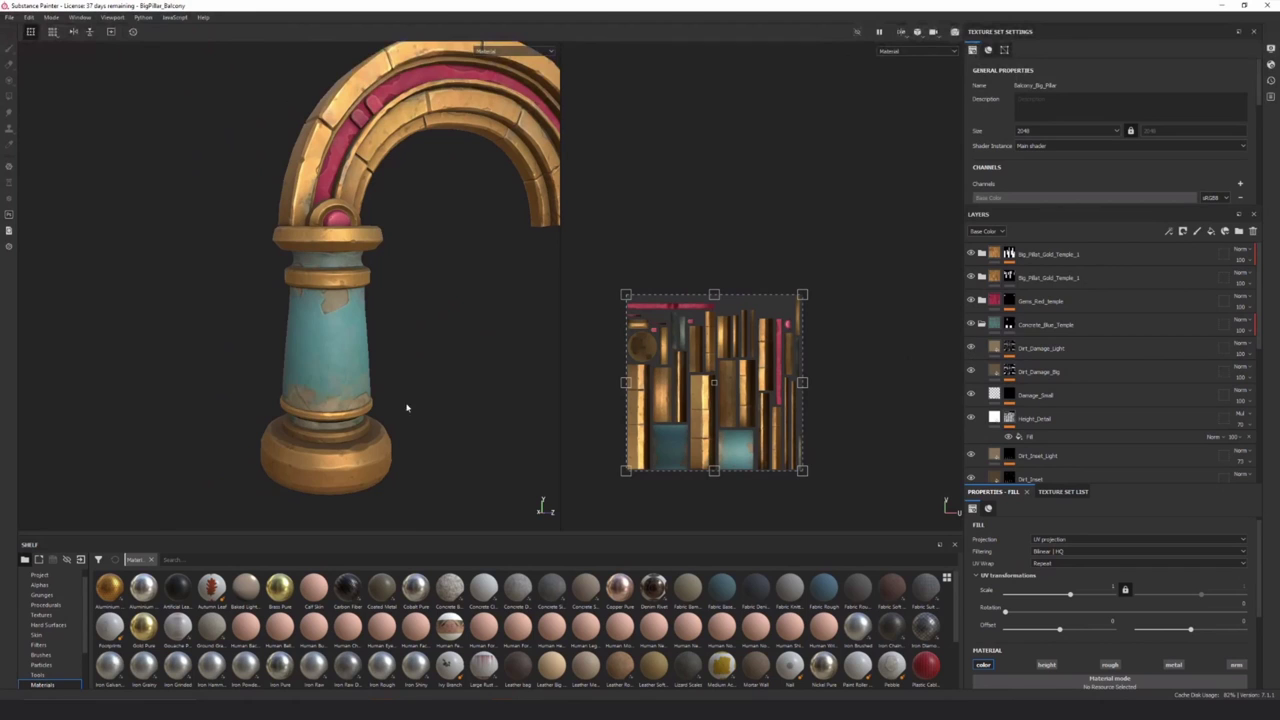
Show the mask effects of Dirt_Damage_Big, select its grunge leaks fill and examine the chipping at the column's lower edge
{"action": "left_click", "coordinate": [1010, 371]}
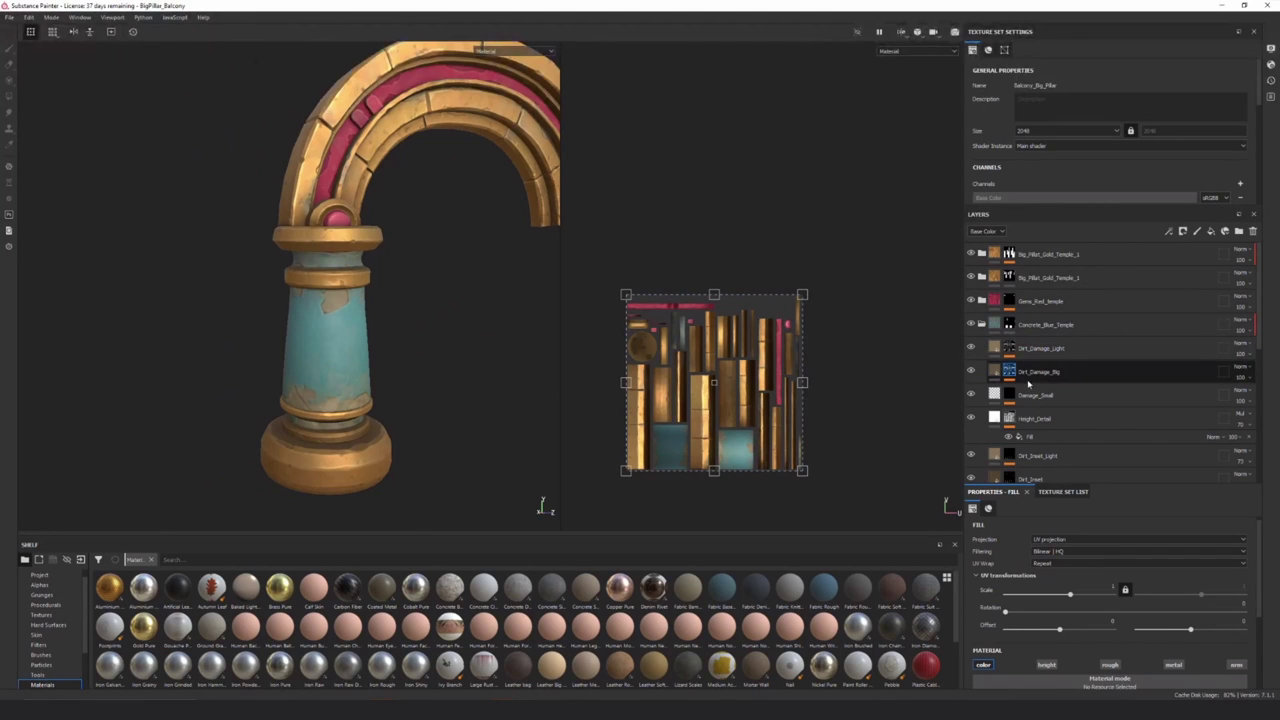
{"action": "left_click", "coordinate": [1057, 403]}
{"action": "scroll", "coordinate": [1080, 406], "scroll_direction": "down", "scroll_amount": 1}
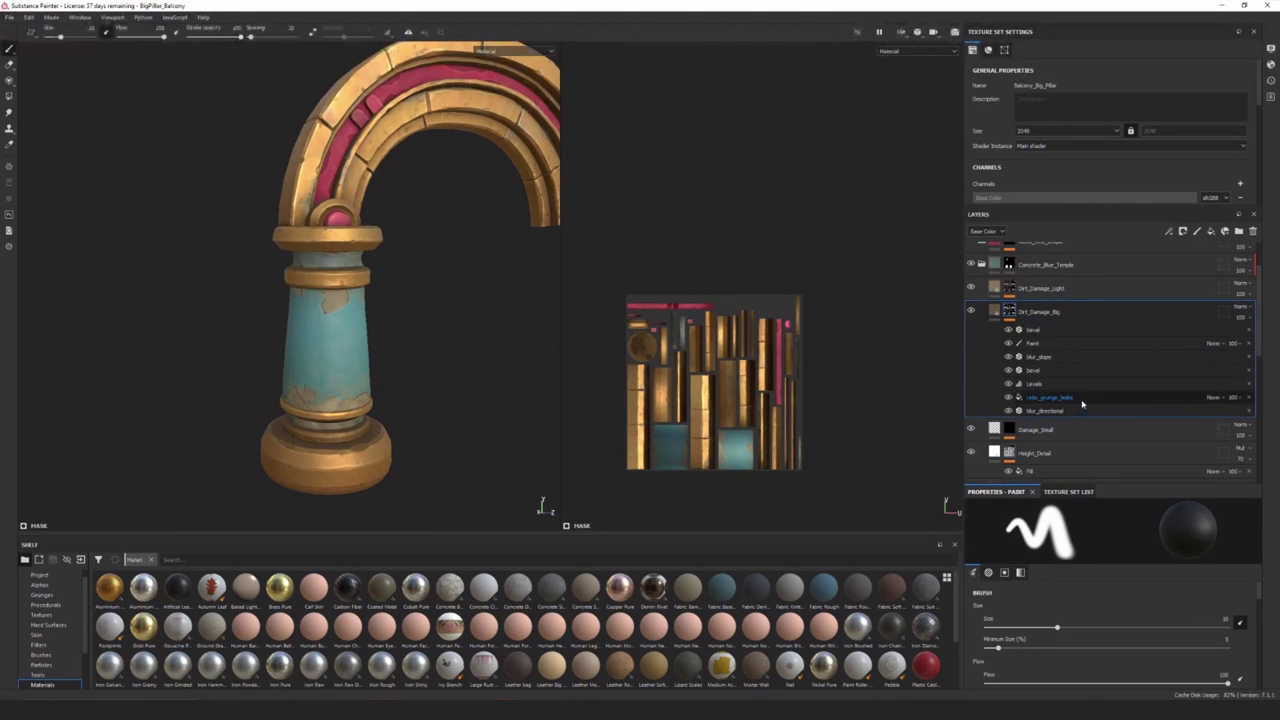
{"action": "left_click", "coordinate": [1081, 403]}
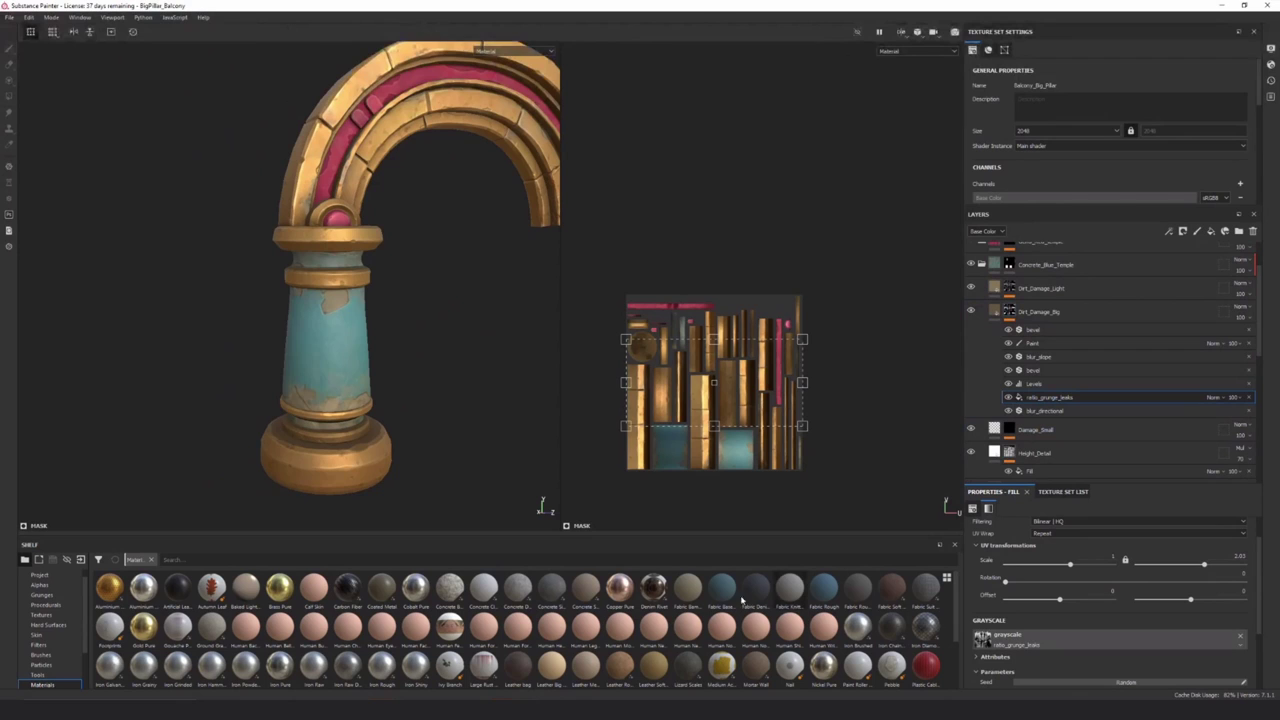
{"action": "scroll", "coordinate": [223, 346], "scroll_direction": "up", "scroll_amount": 5}
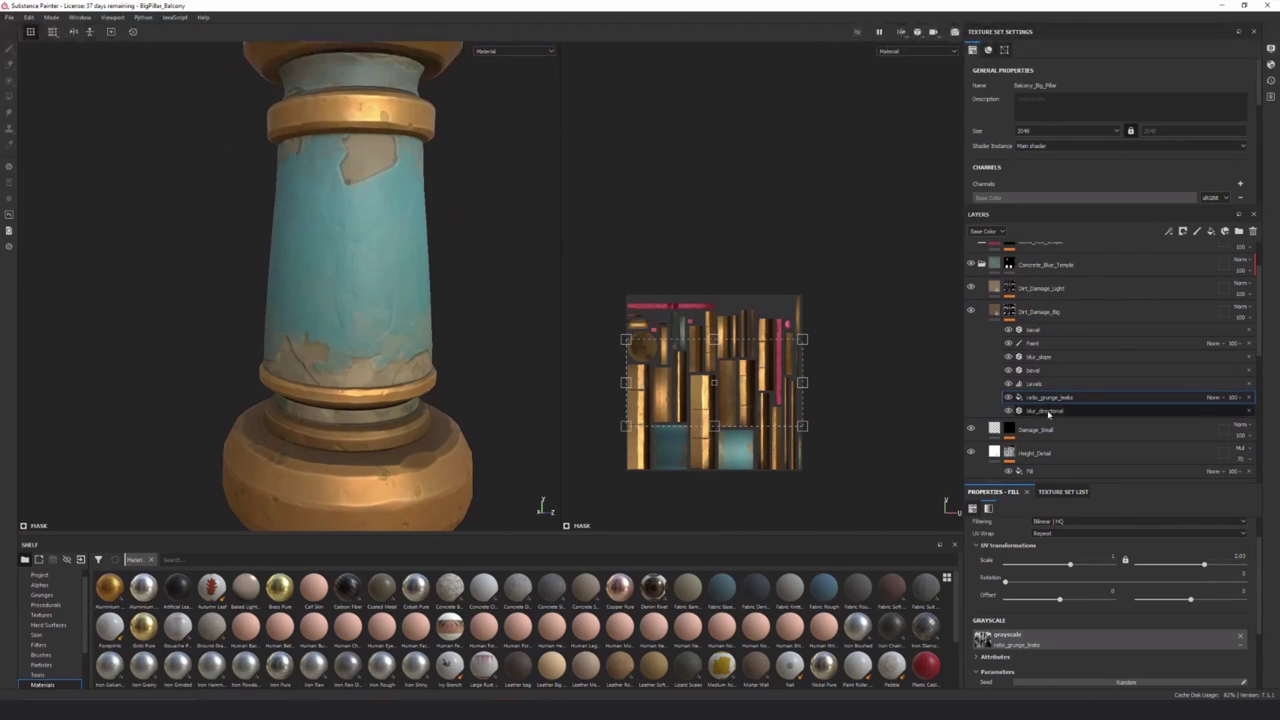
{"action": "scroll", "coordinate": [279, 350], "scroll_direction": "up", "scroll_amount": 3}
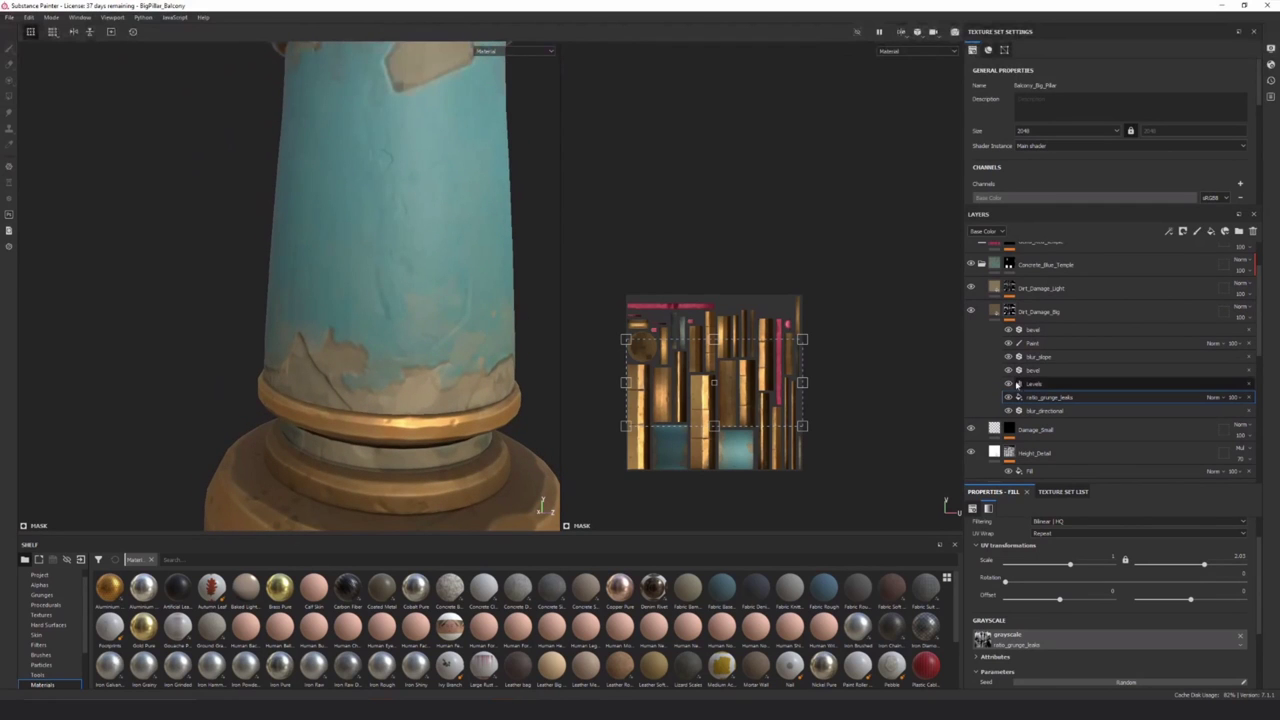
Hide the Dirt_Damage_Big mask effects above the grunge leaks fill and inspect the raw grunge pattern on the column
{"action": "left_click", "coordinate": [1009, 384]}
{"action": "left_click", "coordinate": [1009, 358]}
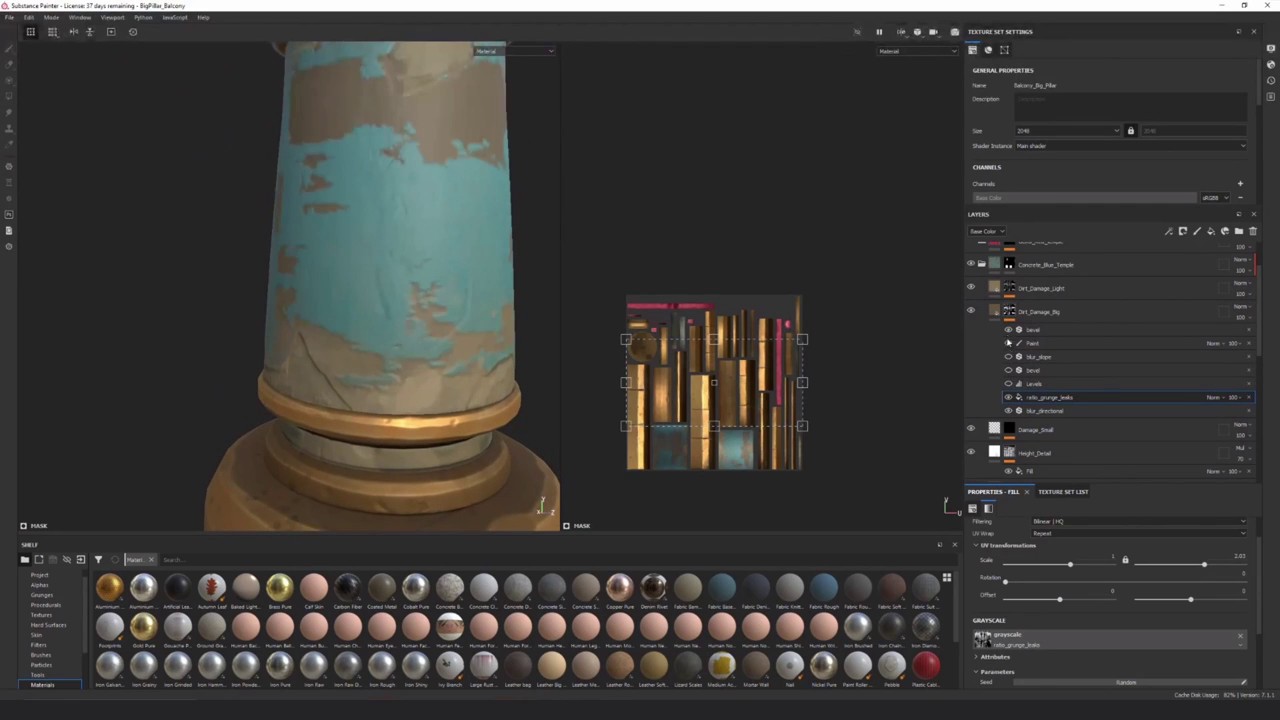
{"action": "scroll", "coordinate": [233, 349], "scroll_direction": "down", "scroll_amount": 4}
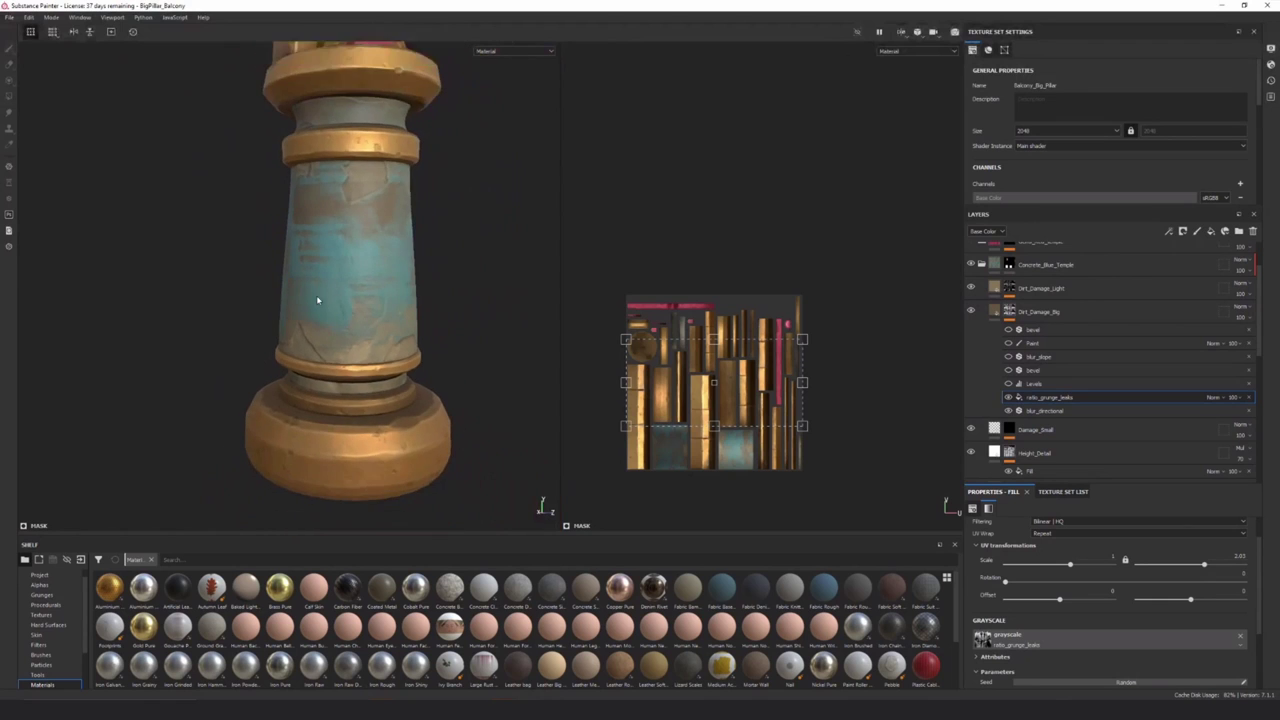
{"action": "scroll", "coordinate": [331, 354], "scroll_direction": "up", "scroll_amount": 3}
{"action": "middle_click_drag", "start_coordinate": [350, 352], "coordinate": [364, 341], "text": "alt"}
{"action": "right_click_drag", "start_coordinate": [364, 342], "coordinate": [407, 330], "text": "alt"}
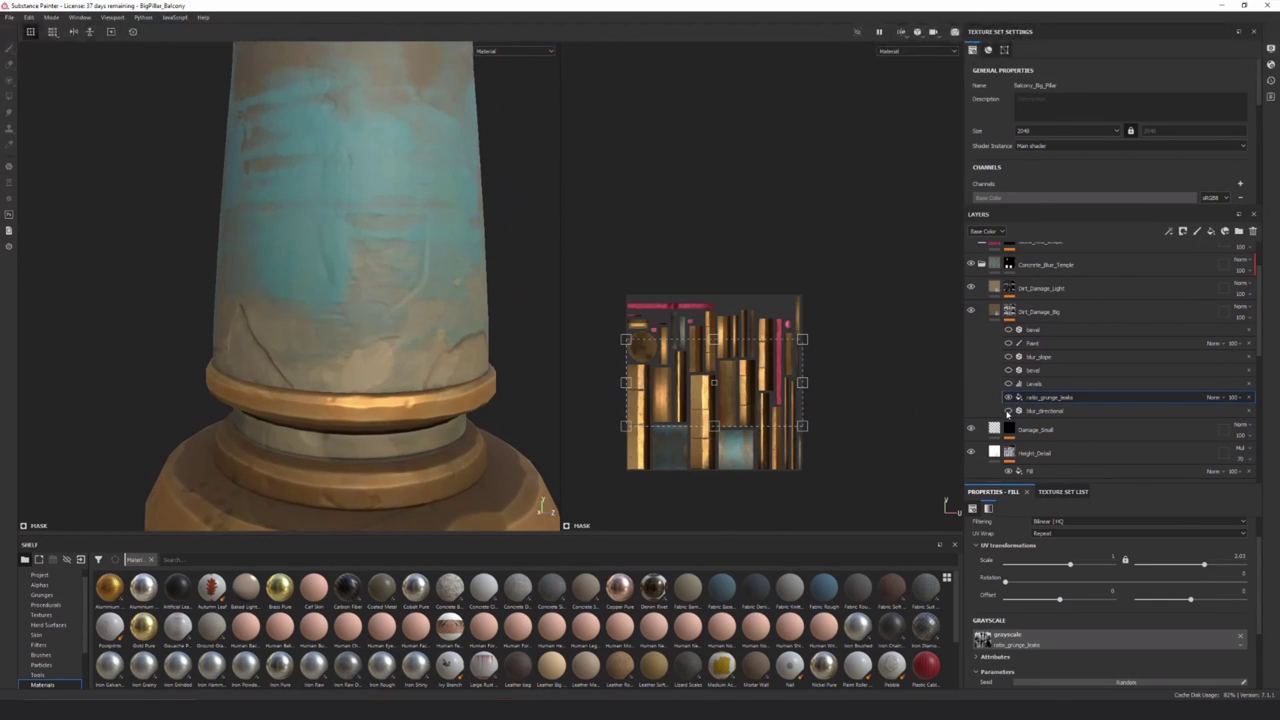
Check the directional blur's effect, then re-enable the Dirt_Damage_Big mask effects one by one from Levels up to the uppermost bevel
{"action": "left_click", "coordinate": [1008, 411]}
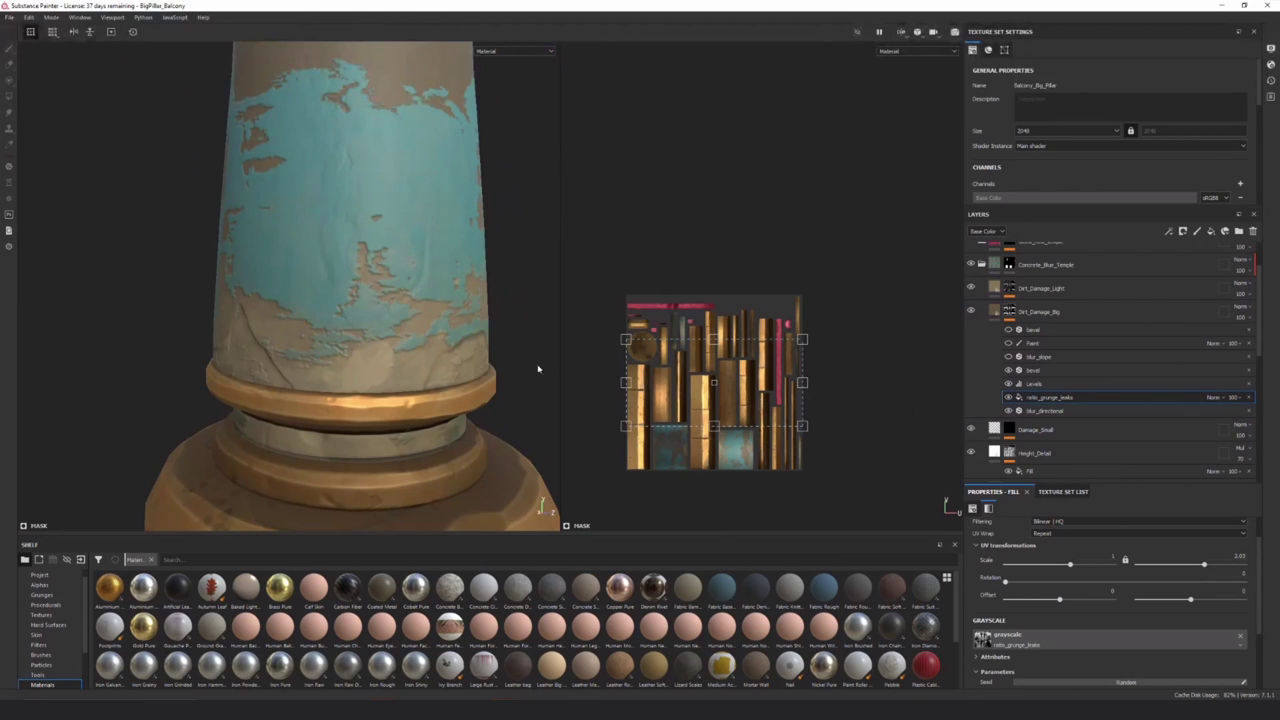
{"action": "right_click_drag", "start_coordinate": [385, 196], "coordinate": [348, 173], "text": "alt"}
{"action": "middle_click_drag", "start_coordinate": [348, 173], "coordinate": [334, 220], "text": "alt"}
{"action": "right_click_drag", "start_coordinate": [334, 220], "coordinate": [377, 293], "text": "alt"}
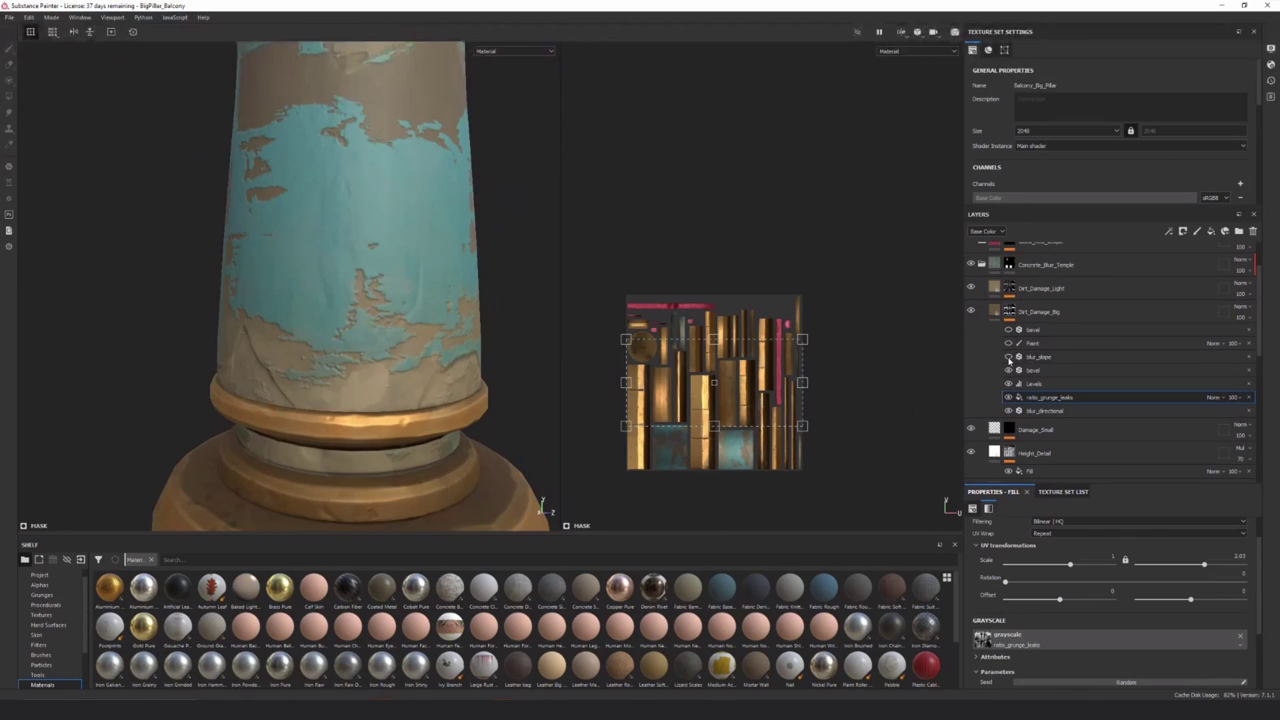
{"action": "left_click", "coordinate": [1008, 370]}
{"action": "left_click", "coordinate": [1035, 357]}
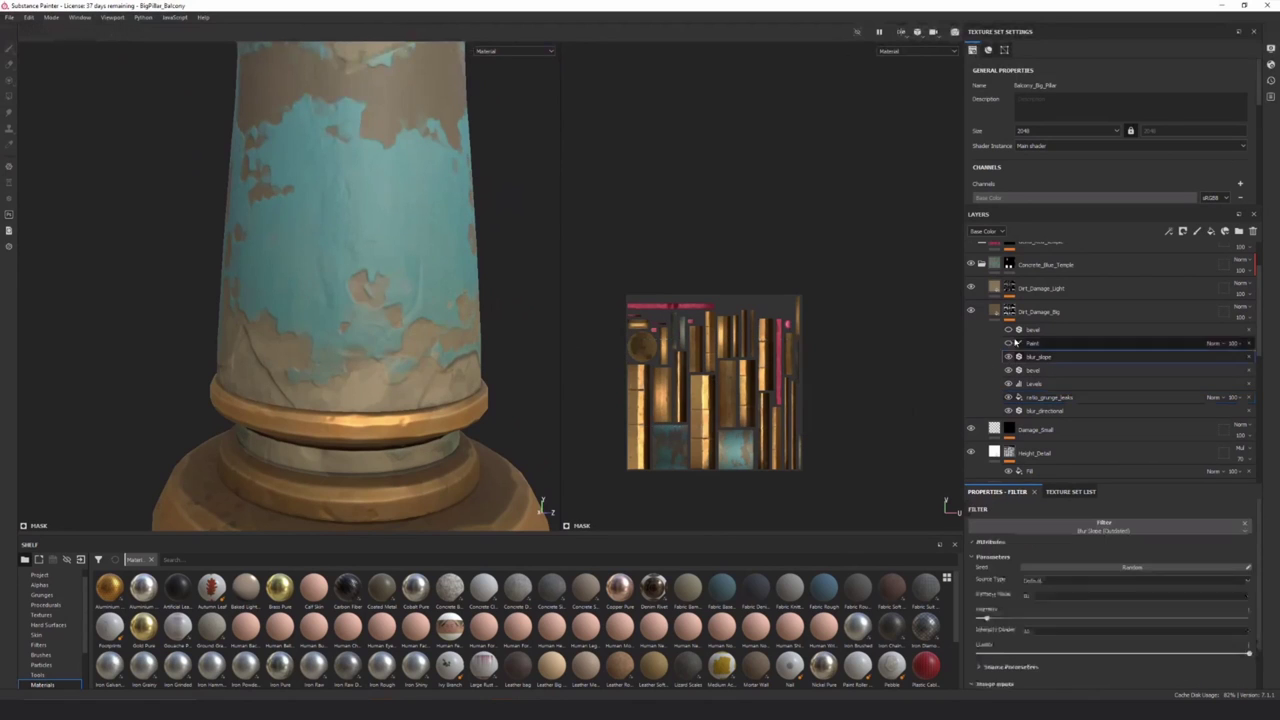
{"action": "left_click", "coordinate": [1008, 343]}
{"action": "left_click", "coordinate": [1008, 330]}
{"action": "left_click", "coordinate": [1009, 330]}
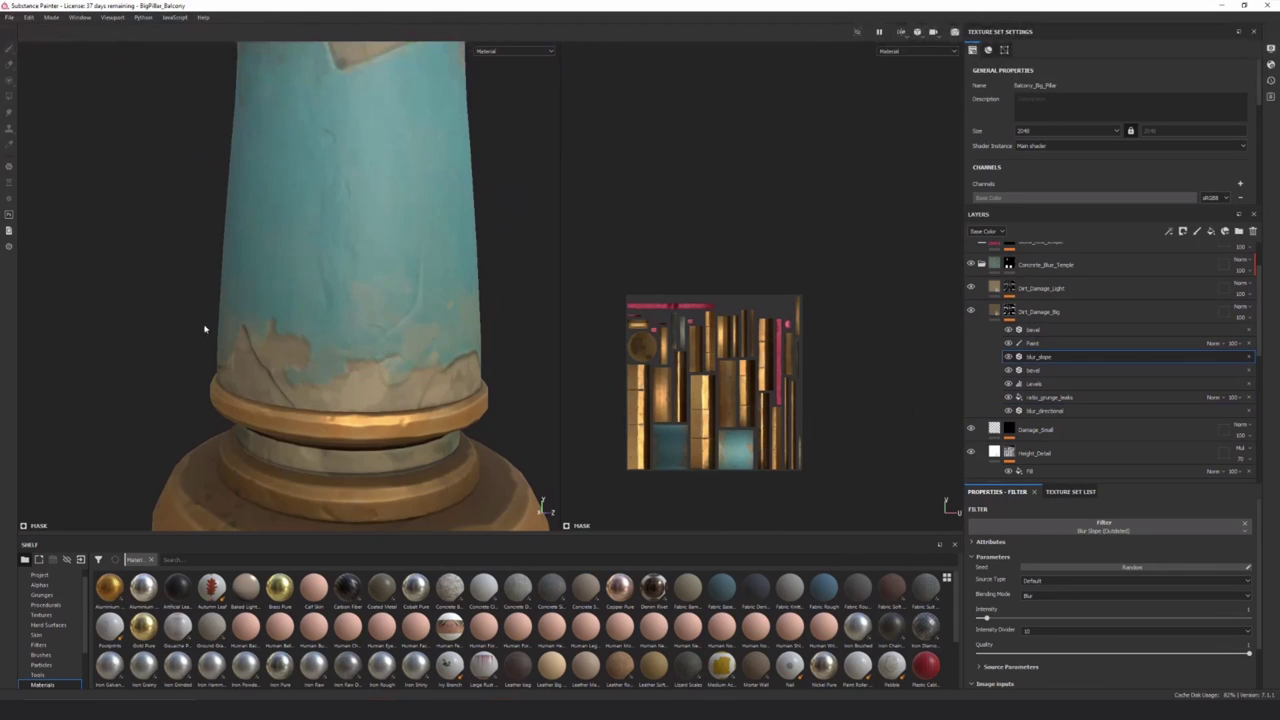
Examine the restored paint damage on the blue column both up close and from a distance
{"action": "scroll", "coordinate": [204, 328], "scroll_direction": "down", "scroll_amount": 5}
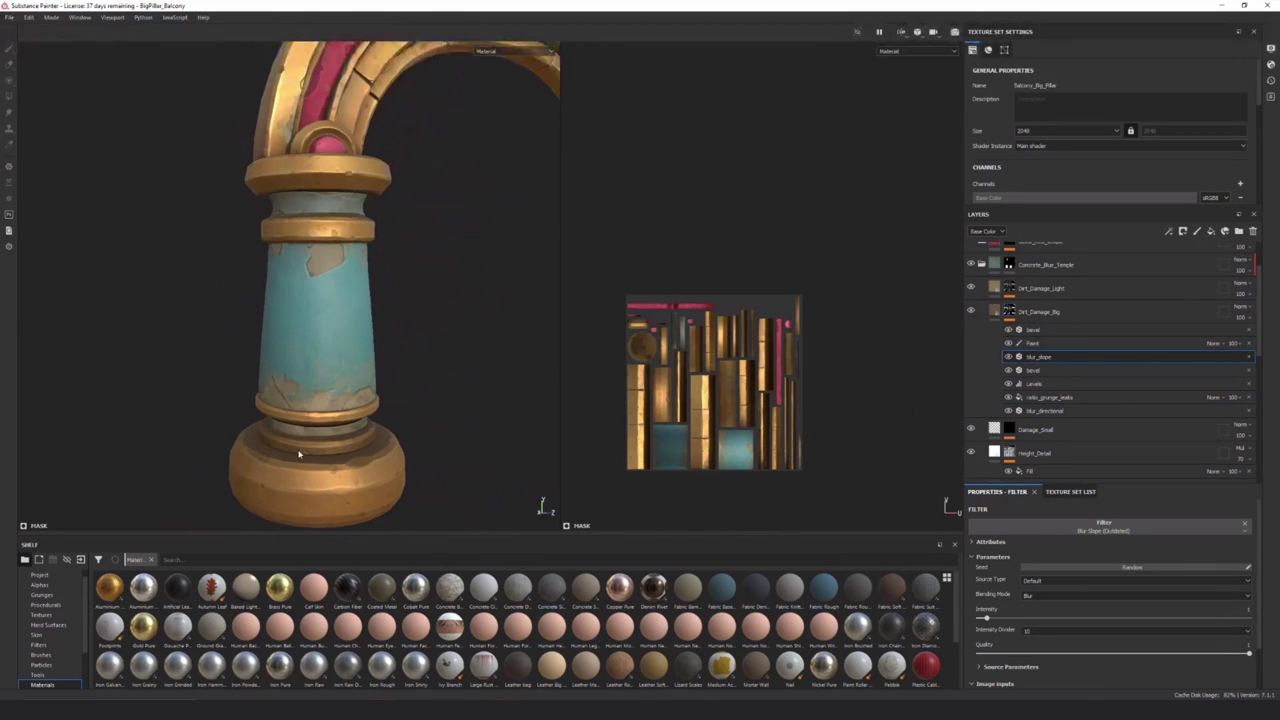
{"action": "scroll", "coordinate": [358, 422], "scroll_direction": "up", "scroll_amount": 2}
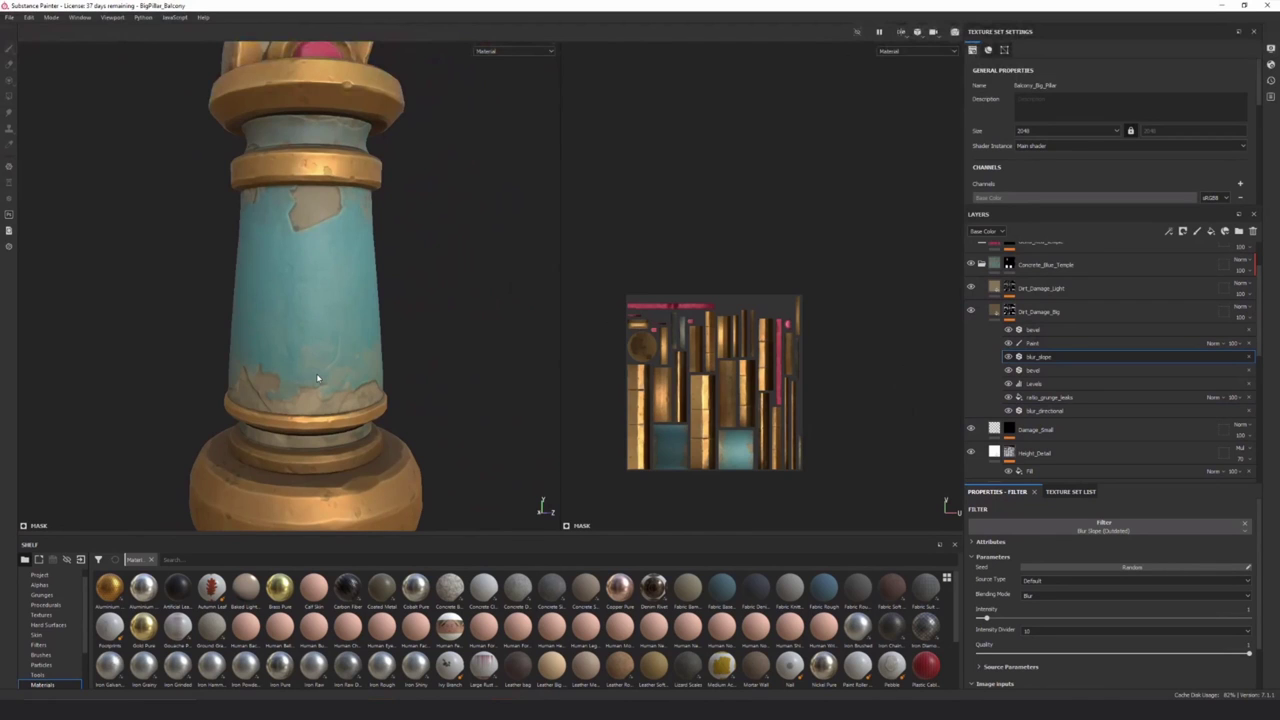
{"action": "scroll", "coordinate": [250, 340], "scroll_direction": "up", "scroll_amount": 1}
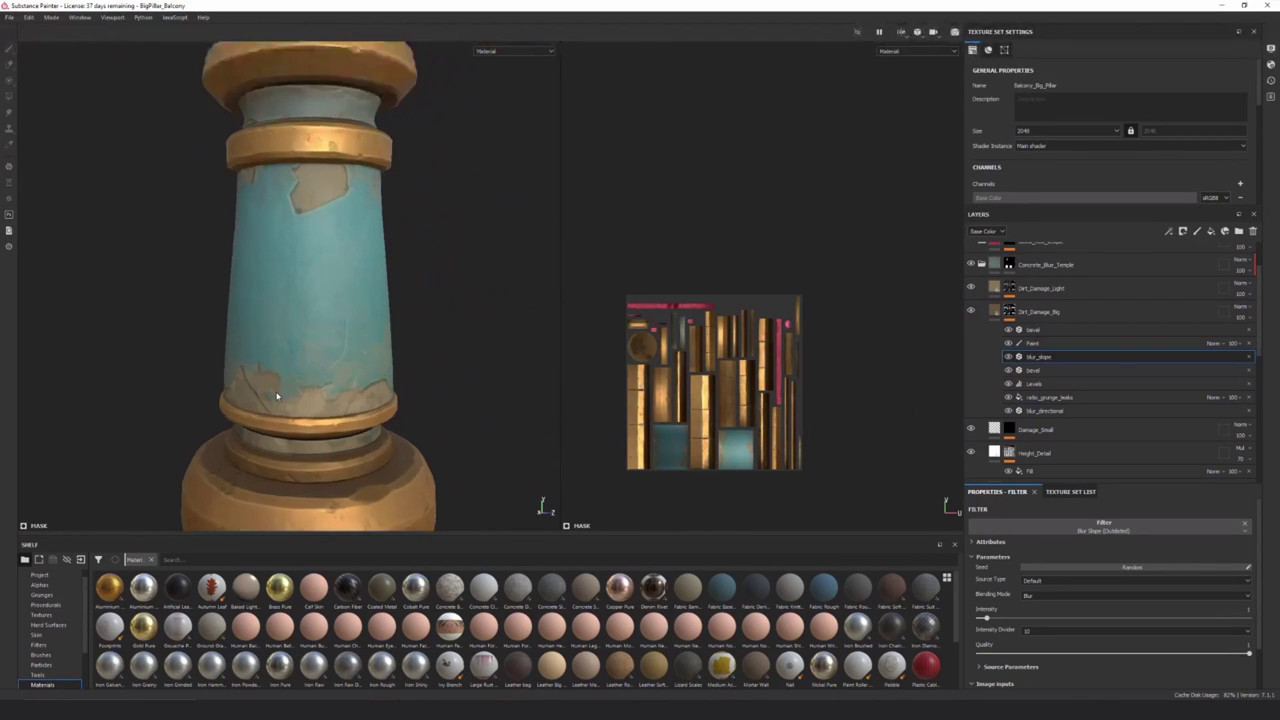
{"action": "scroll", "coordinate": [262, 400], "scroll_direction": "down", "scroll_amount": 6}
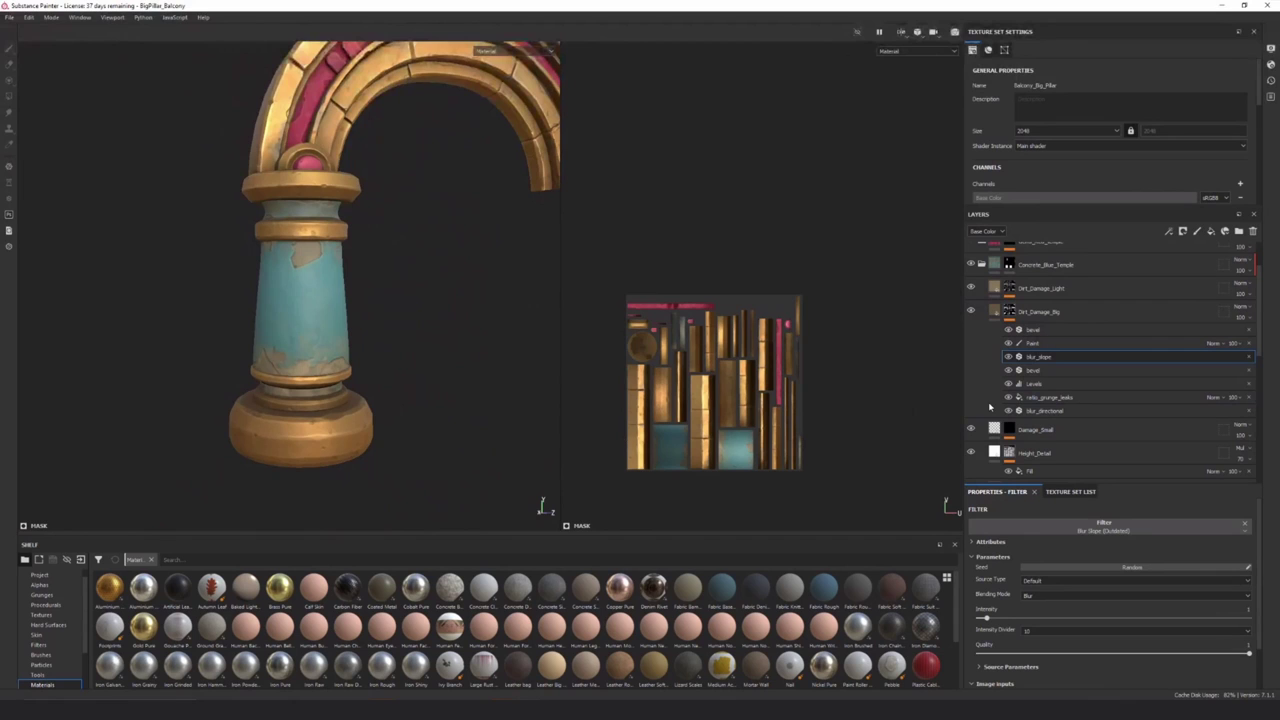
Select the Dirt_Damage_Big mask and compare the blue column with the Dirt_Damage_Light layer hidden and shown
{"action": "left_click", "coordinate": [1050, 311]}
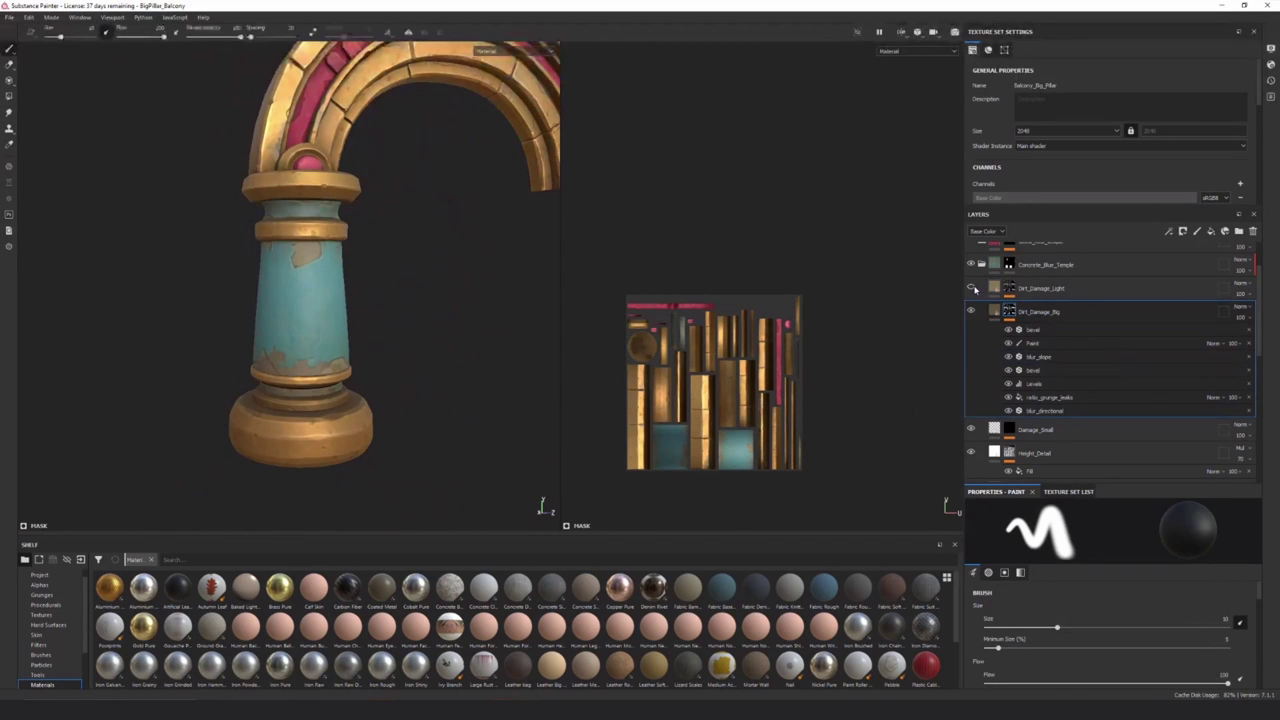
{"action": "scroll", "coordinate": [234, 365], "scroll_direction": "up", "scroll_amount": 5}
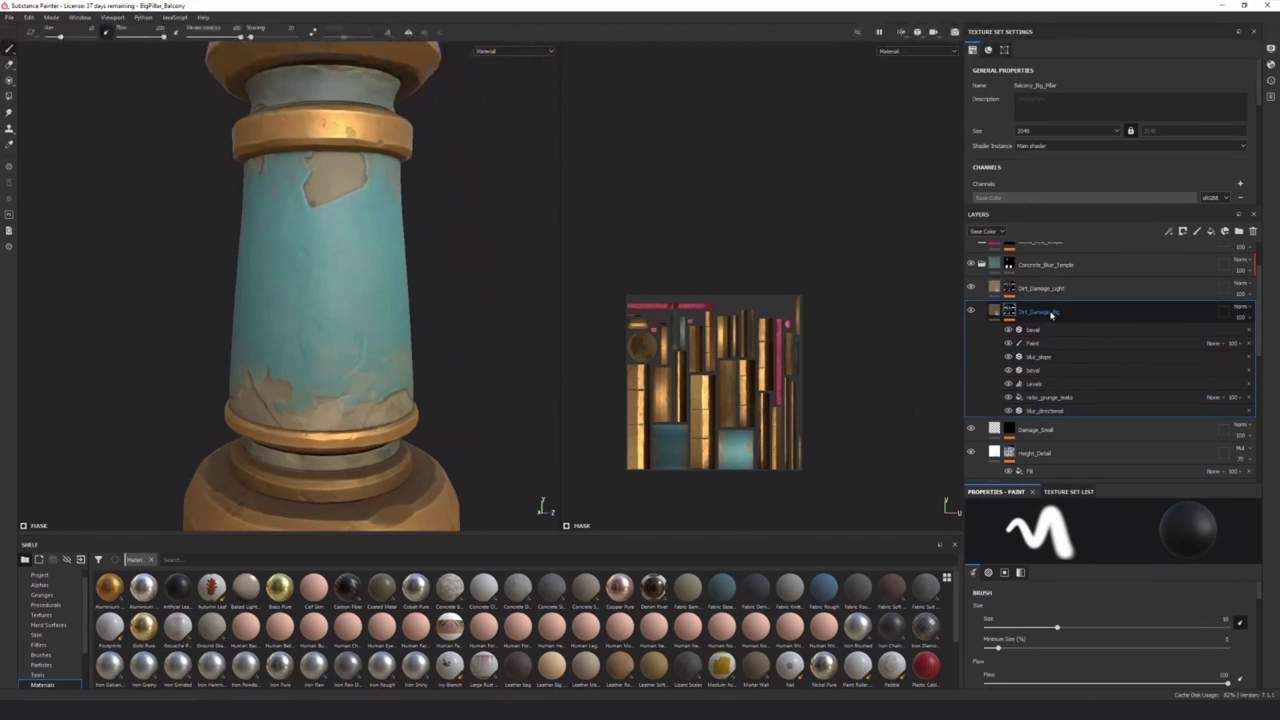
{"action": "left_click", "coordinate": [970, 288]}
{"action": "scroll", "coordinate": [338, 366], "scroll_direction": "down", "scroll_amount": 5}
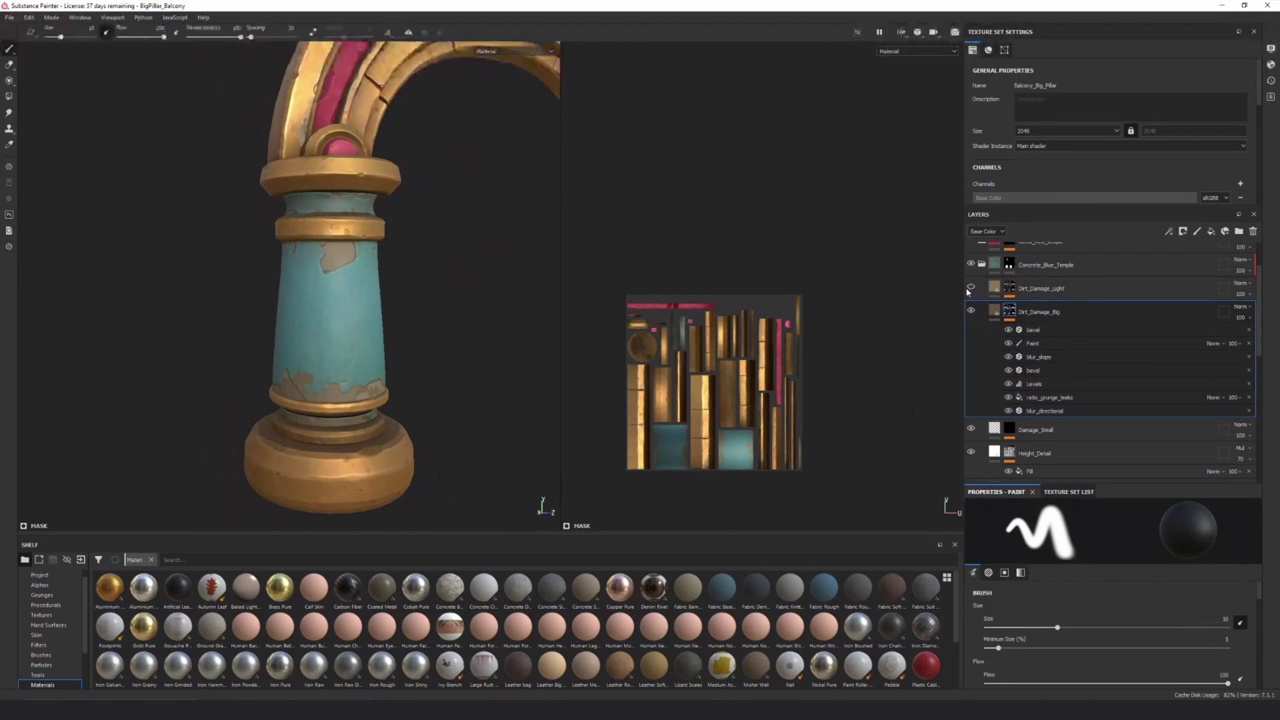
{"action": "scroll", "coordinate": [333, 427], "scroll_direction": "up", "scroll_amount": 5}
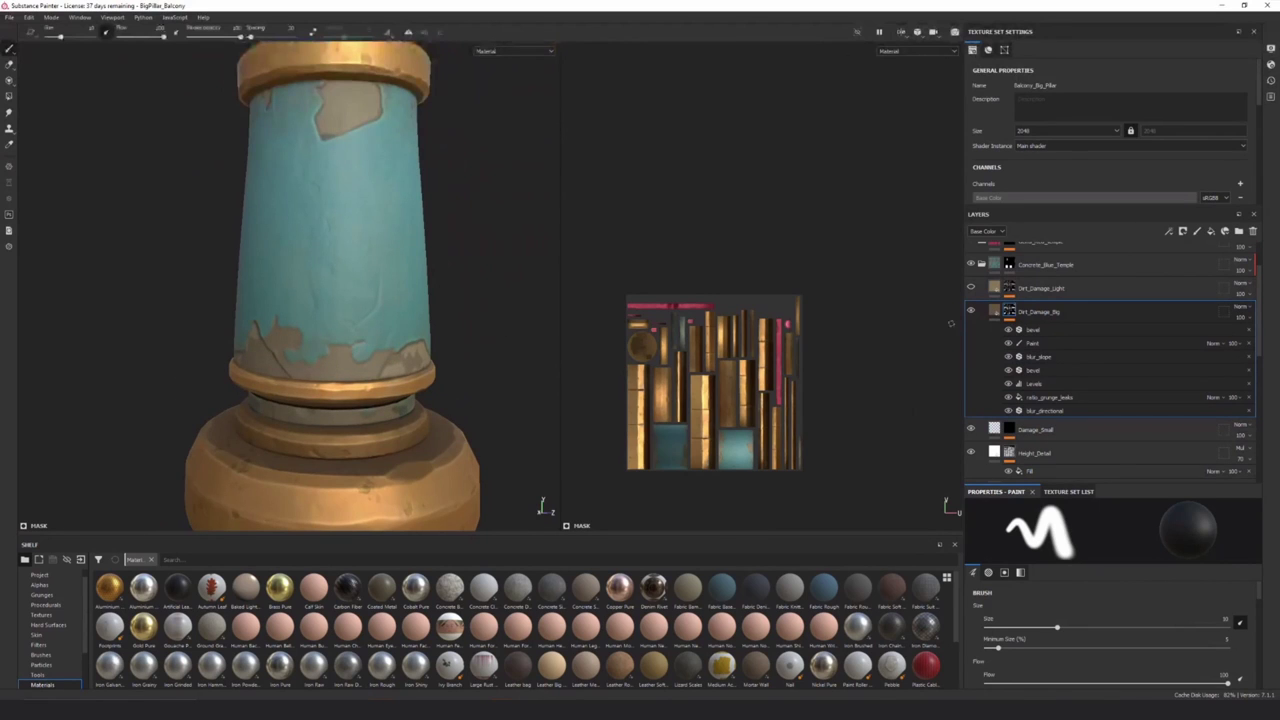
{"action": "scroll", "coordinate": [166, 337], "scroll_direction": "down", "scroll_amount": 3}
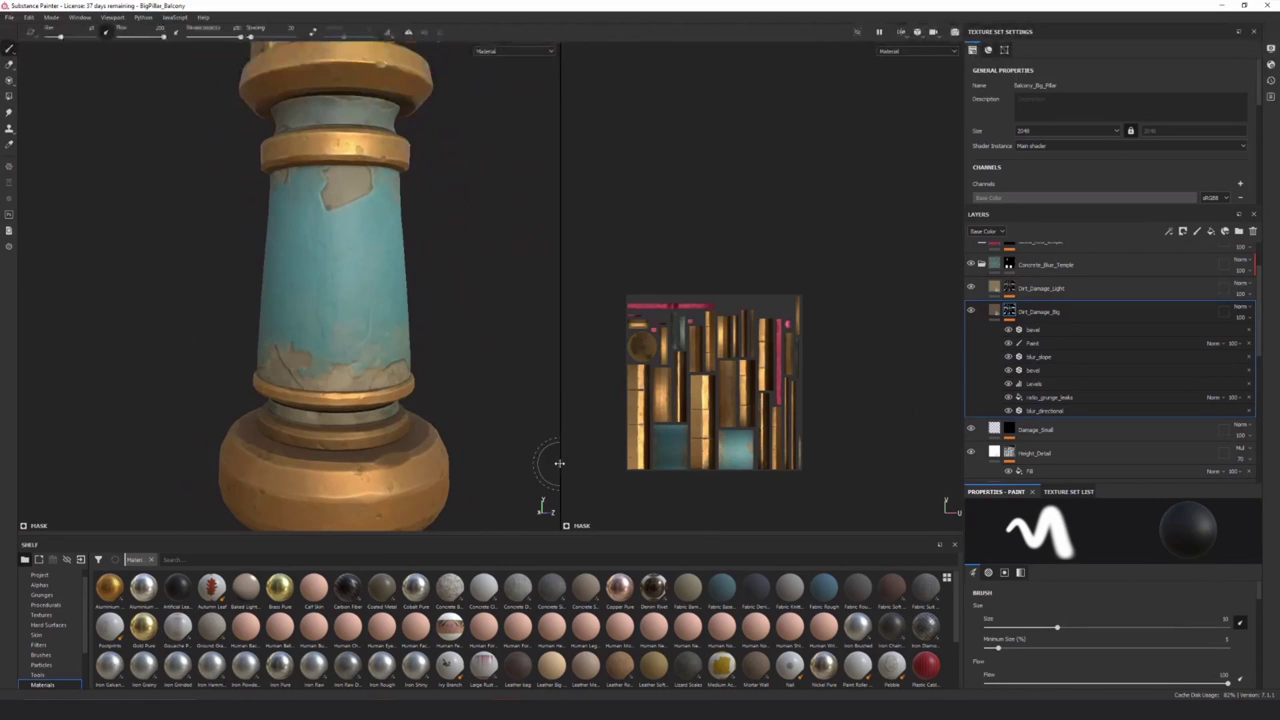
{"action": "scroll", "coordinate": [286, 440], "scroll_direction": "down", "scroll_amount": 2}
{"action": "scroll", "coordinate": [286, 440], "scroll_direction": "down", "scroll_amount": 1}
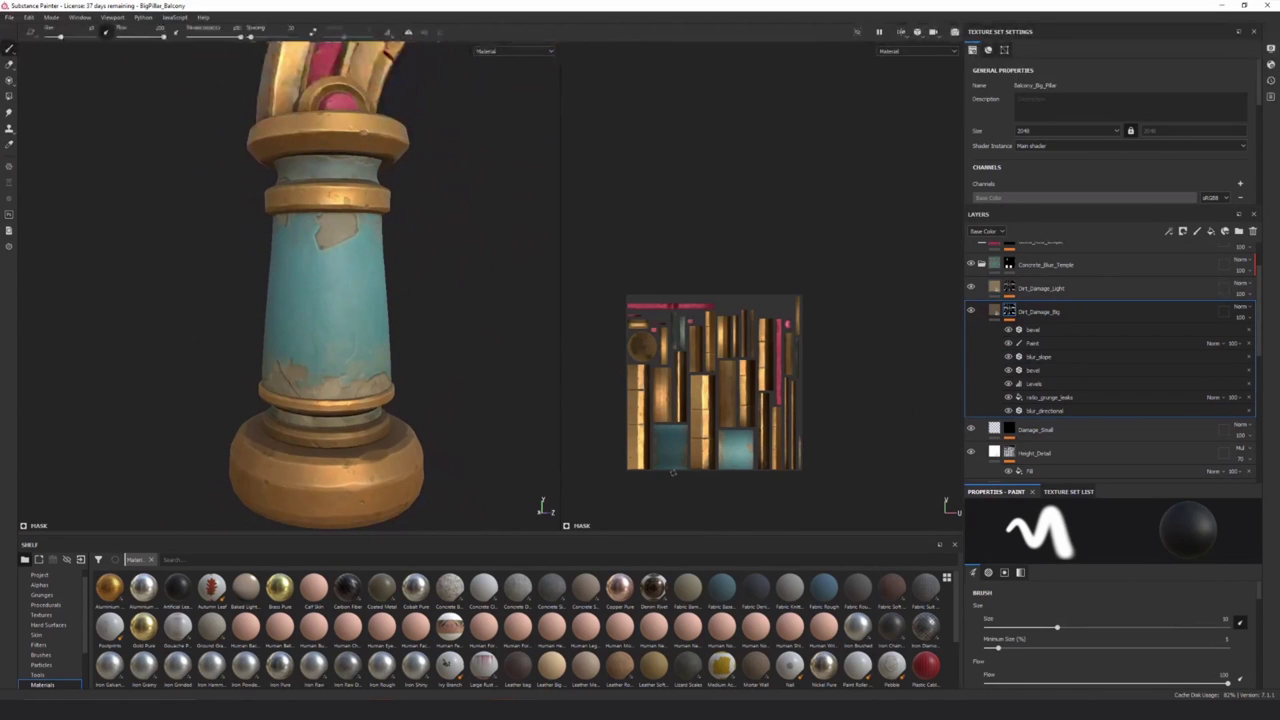
Look through the Concrete_Blue_Temple layers from Damage_Small down to the color variation layers
{"action": "scroll", "coordinate": [1070, 400], "scroll_direction": "down", "scroll_amount": 1}
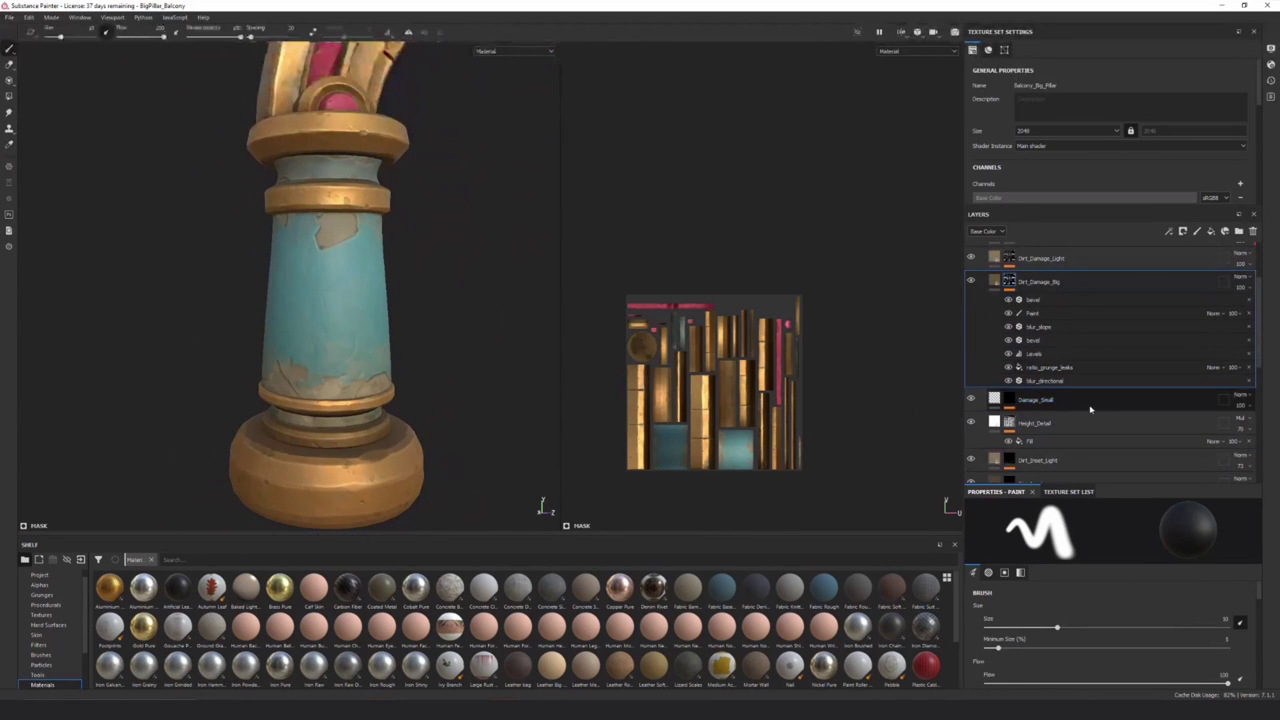
{"action": "scroll", "coordinate": [1079, 418], "scroll_direction": "down", "scroll_amount": 3}
{"action": "scroll", "coordinate": [1083, 412], "scroll_direction": "down", "scroll_amount": 2}
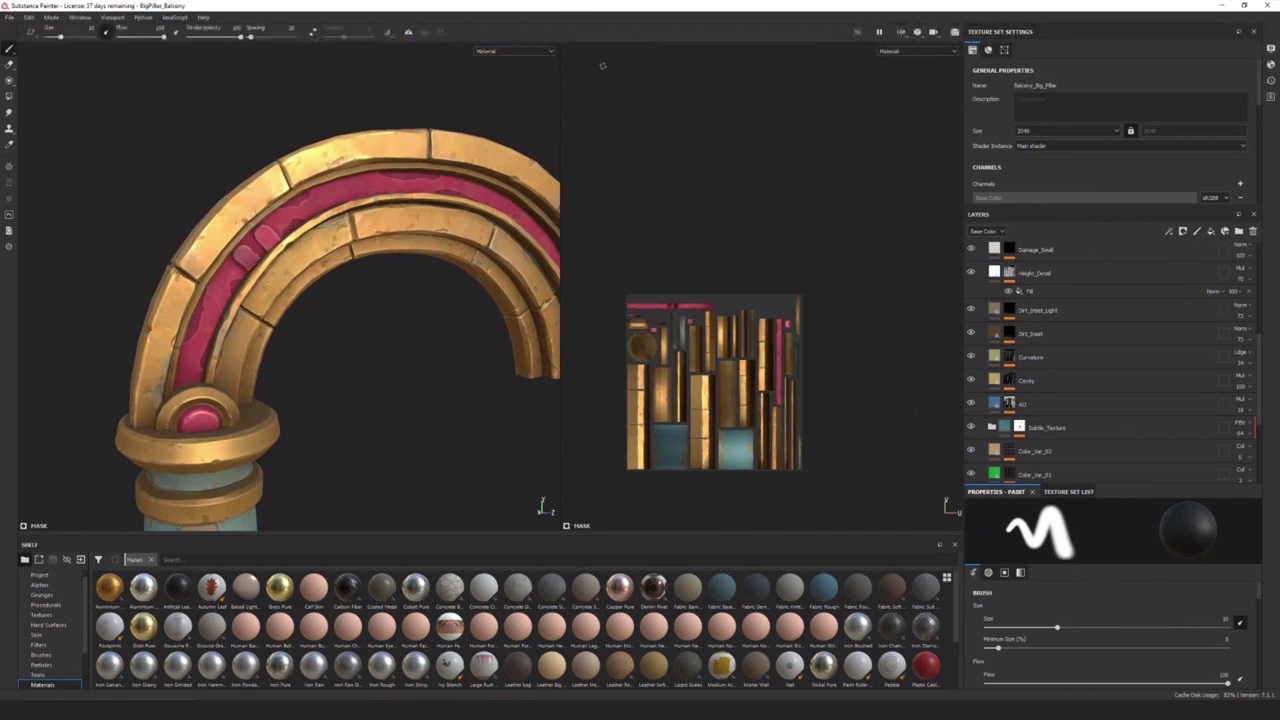
Display only the base color on the arch up close and select the Curvature layer
{"action": "left_click", "coordinate": [484, 51]}
{"action": "left_click", "coordinate": [482, 90]}
{"action": "scroll", "coordinate": [400, 260], "scroll_direction": "up", "scroll_amount": 3}
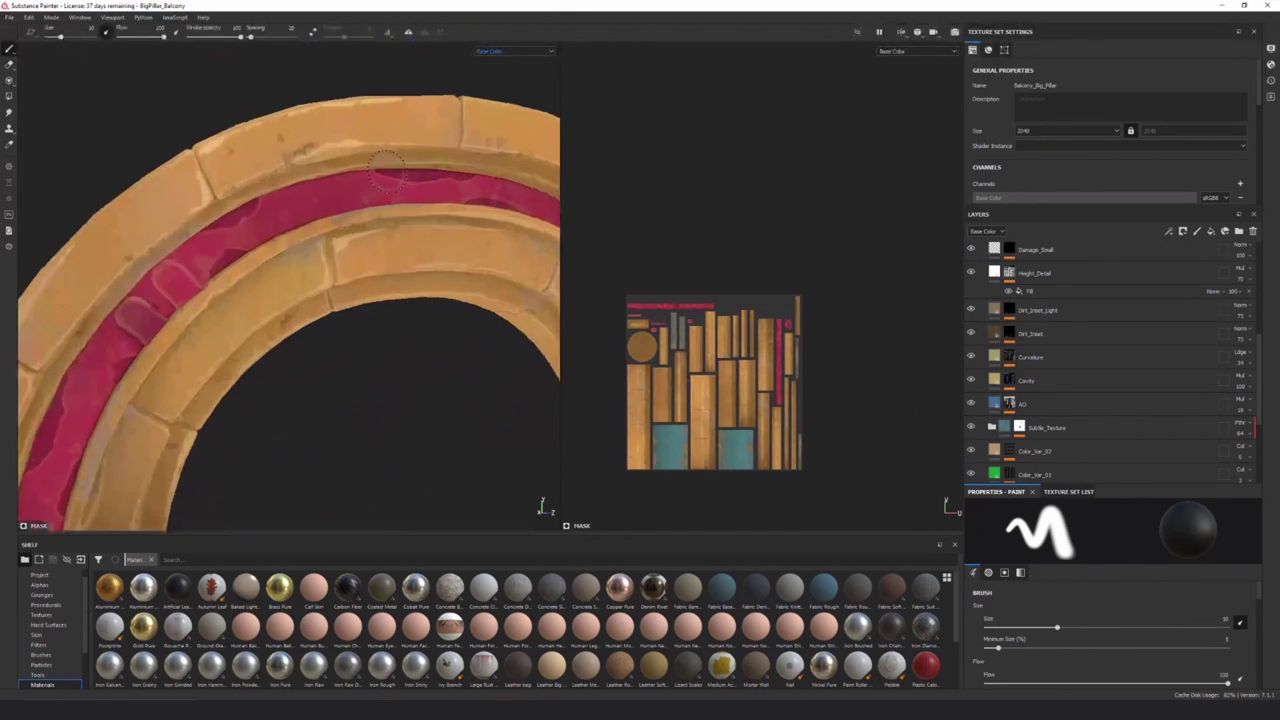
{"action": "left_click", "coordinate": [1076, 356]}
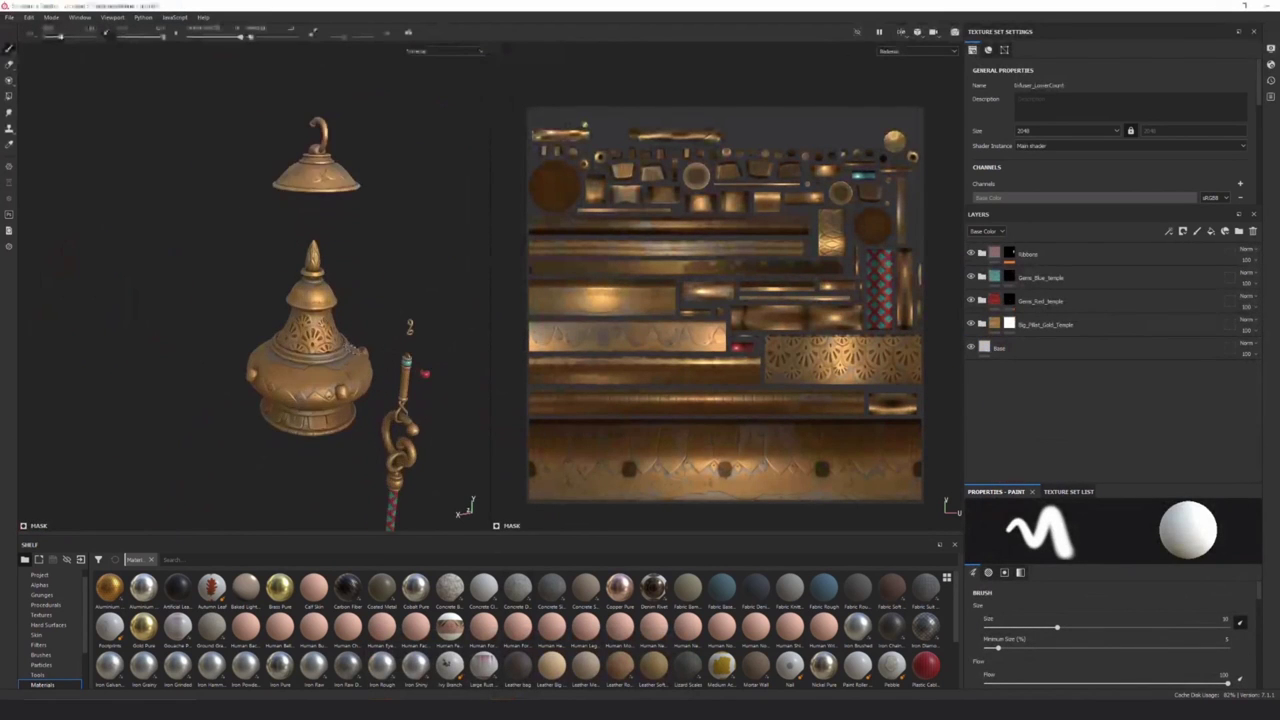
Examine the worn gold material on the ornamental vessel's dome, pierced neck and engraved body
{"action": "right_click_drag", "start_coordinate": [353, 349], "coordinate": [268, 390], "text": "alt"}
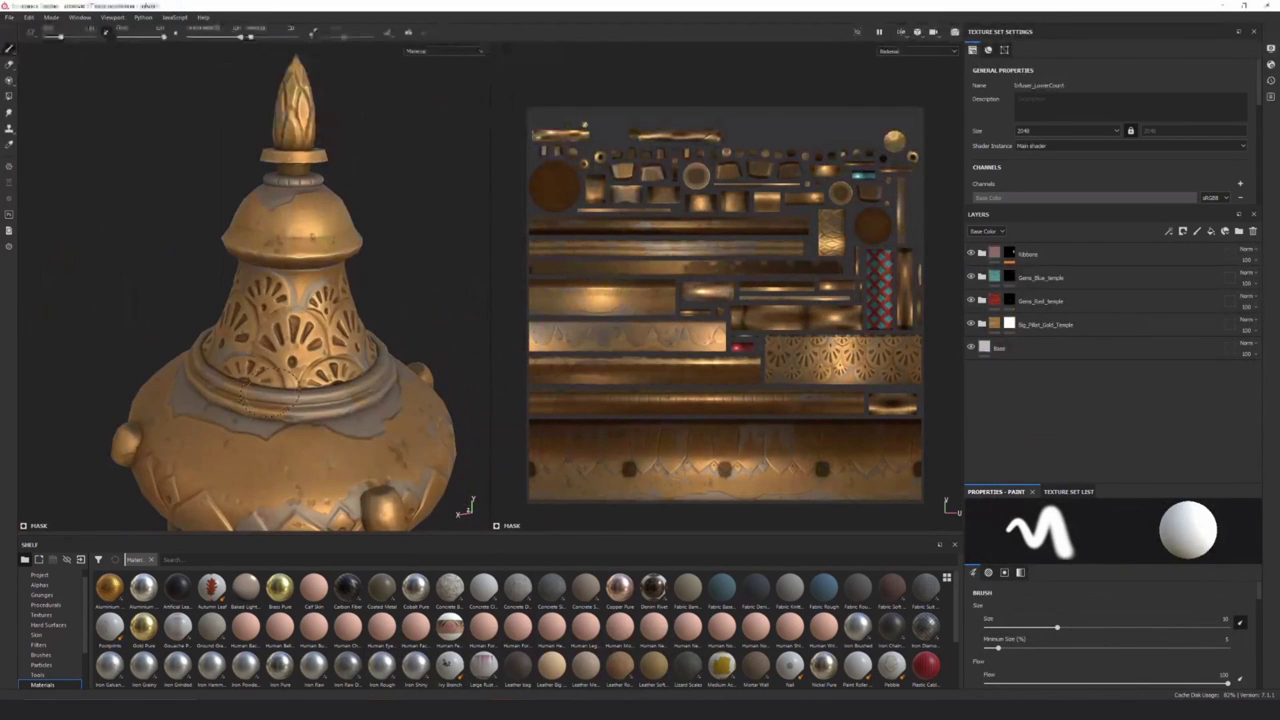
{"action": "middle_click_drag", "start_coordinate": [368, 465], "coordinate": [354, 393], "text": "alt"}
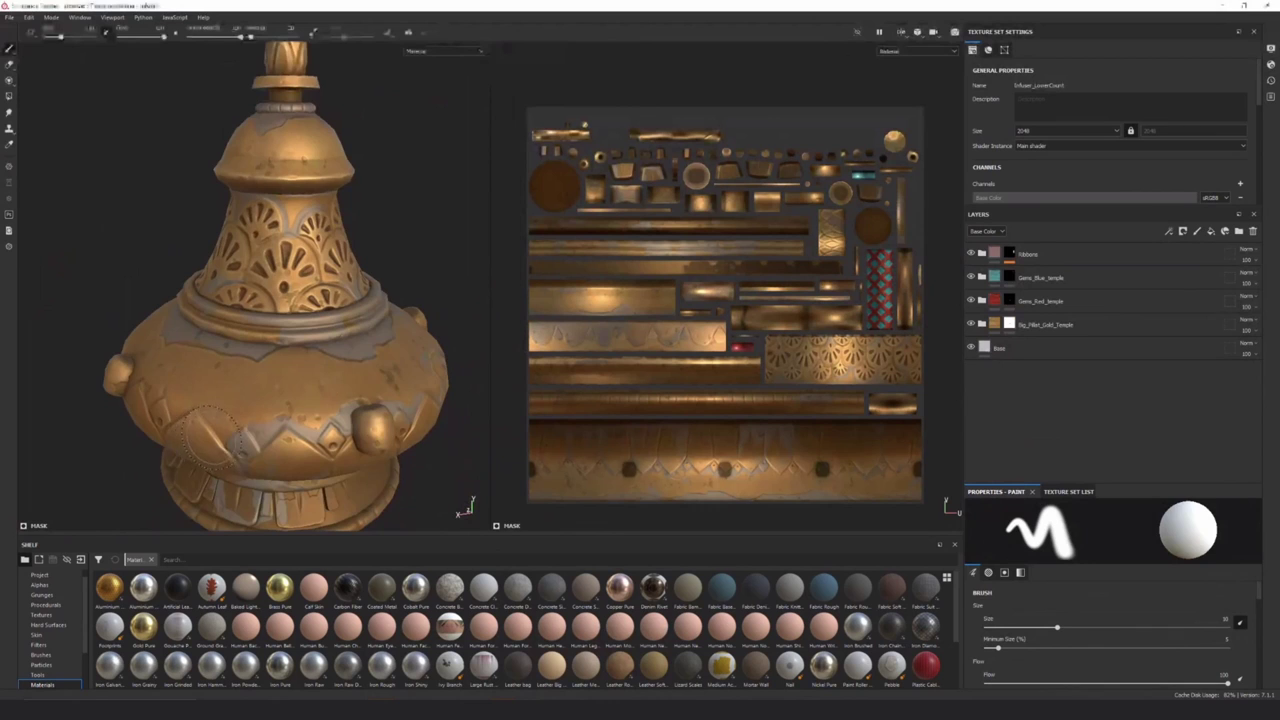
{"action": "left_click_drag", "start_coordinate": [170, 446], "coordinate": [218, 434], "text": "alt"}
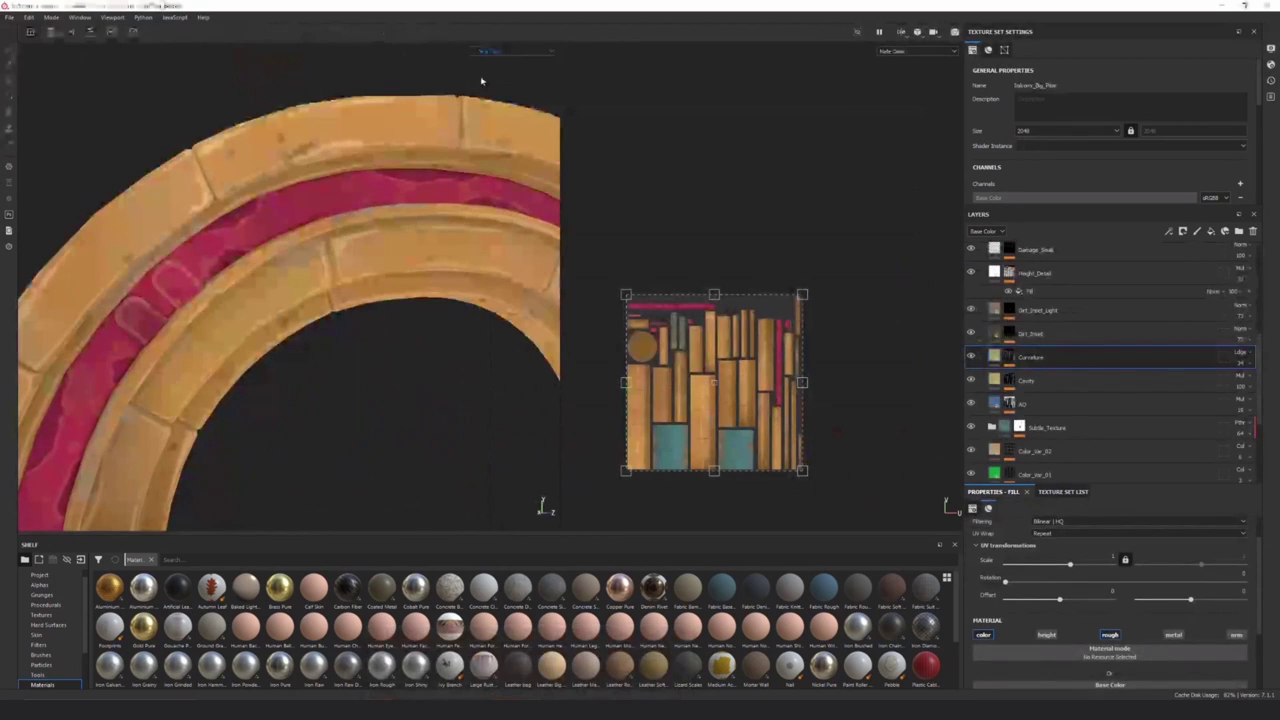
Return the viewport to the Material display and examine the arch's lit gold and red surfaces from near and far
{"action": "left_click", "coordinate": [501, 52]}
{"action": "left_click", "coordinate": [498, 58]}
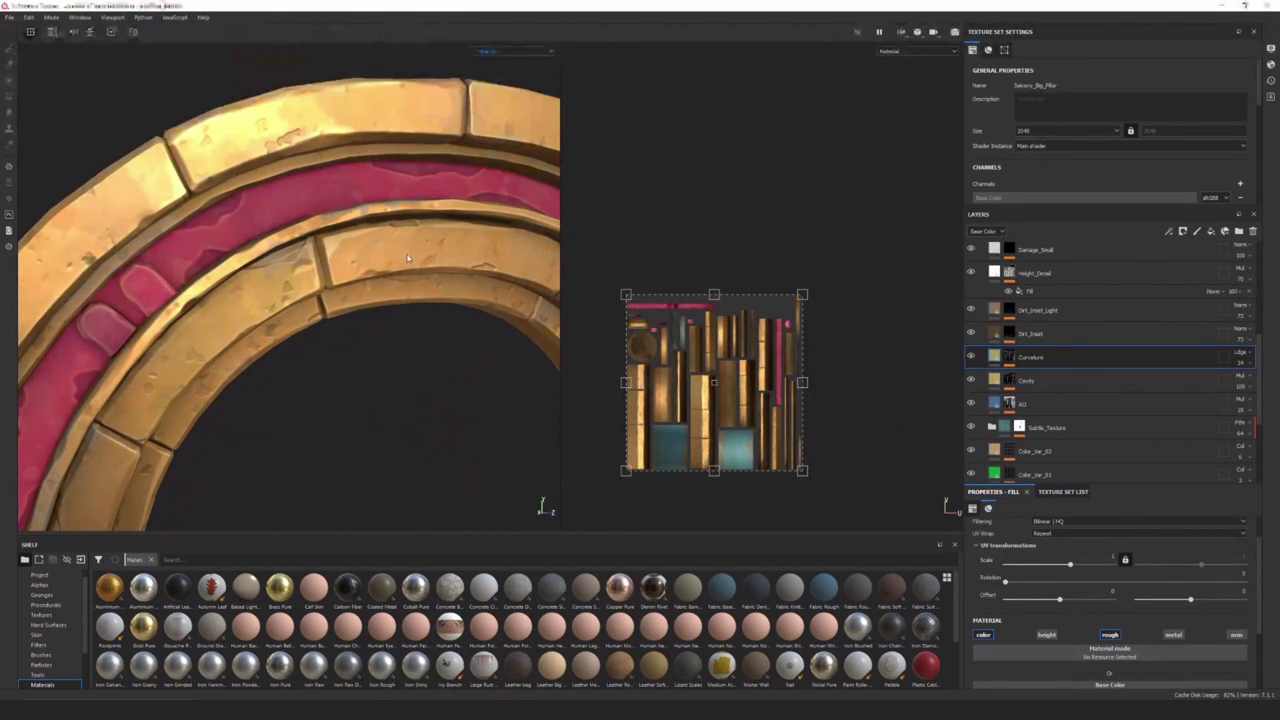
{"action": "scroll", "coordinate": [354, 262], "scroll_direction": "down", "scroll_amount": 5}
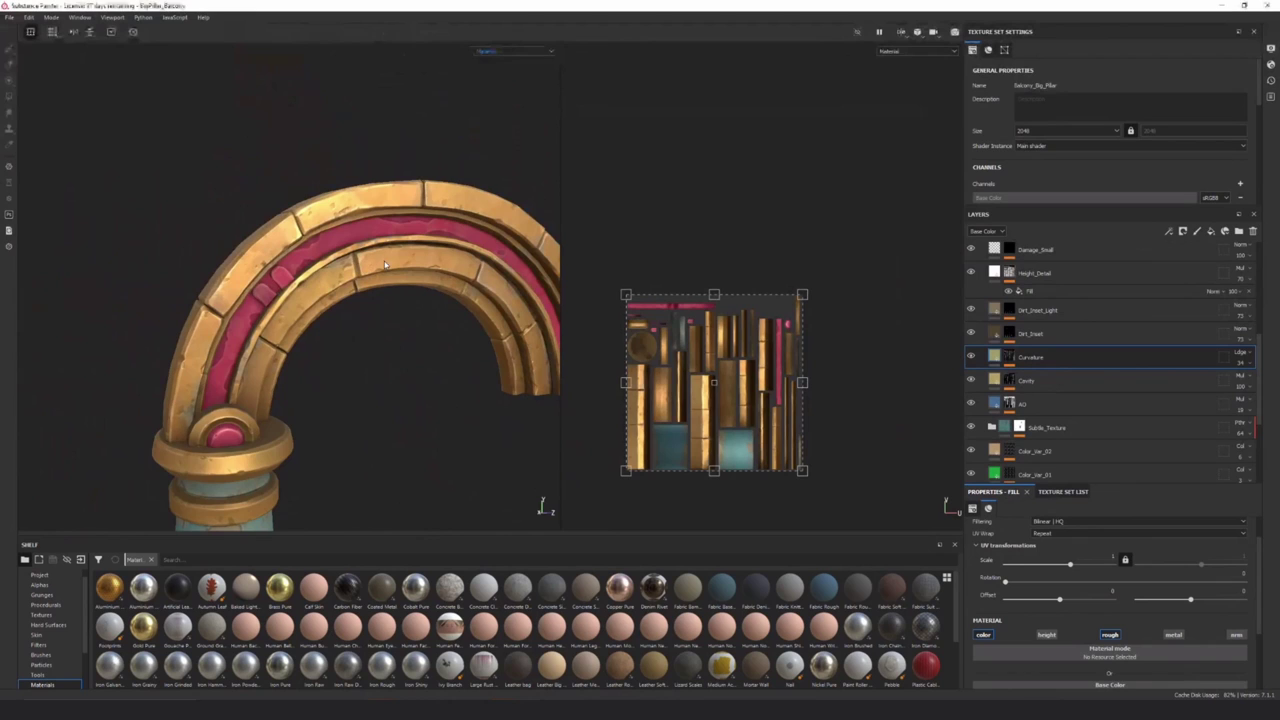
{"action": "scroll", "coordinate": [443, 211], "scroll_direction": "up", "scroll_amount": 3}
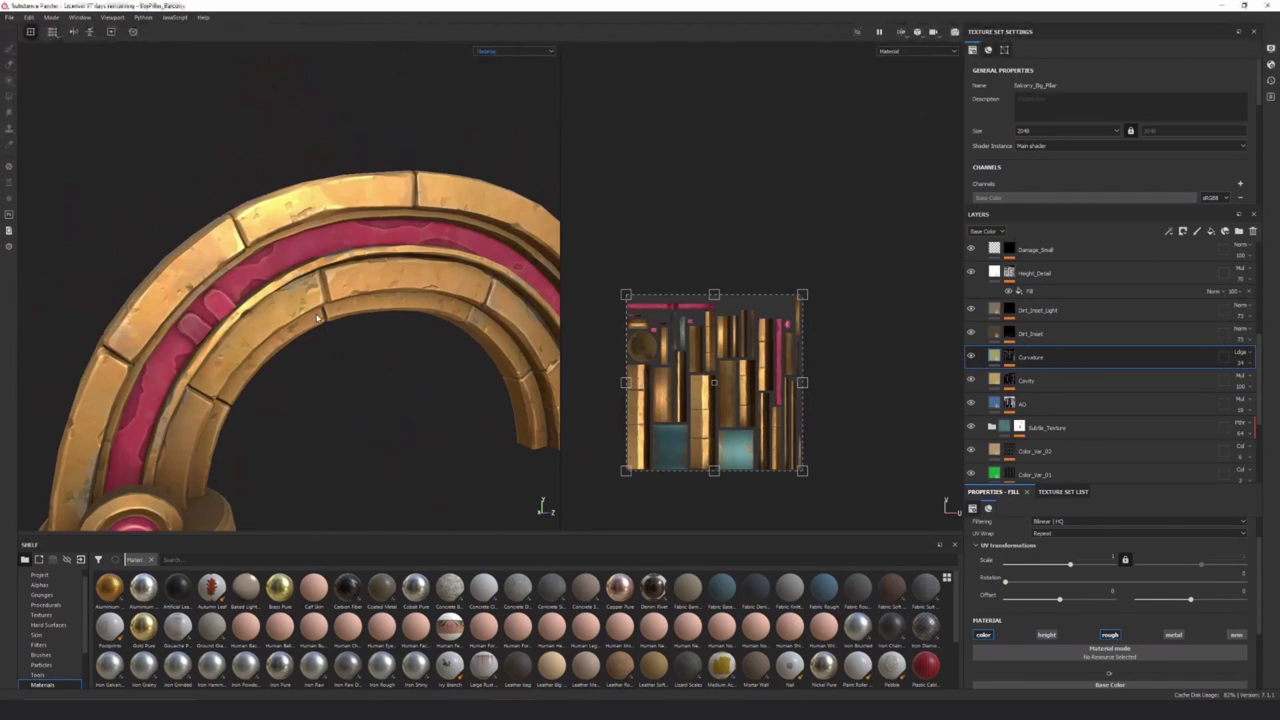
Open the masks of the Curvature and Cavity layers to inspect the effects that build them
{"action": "left_click", "coordinate": [1010, 357]}
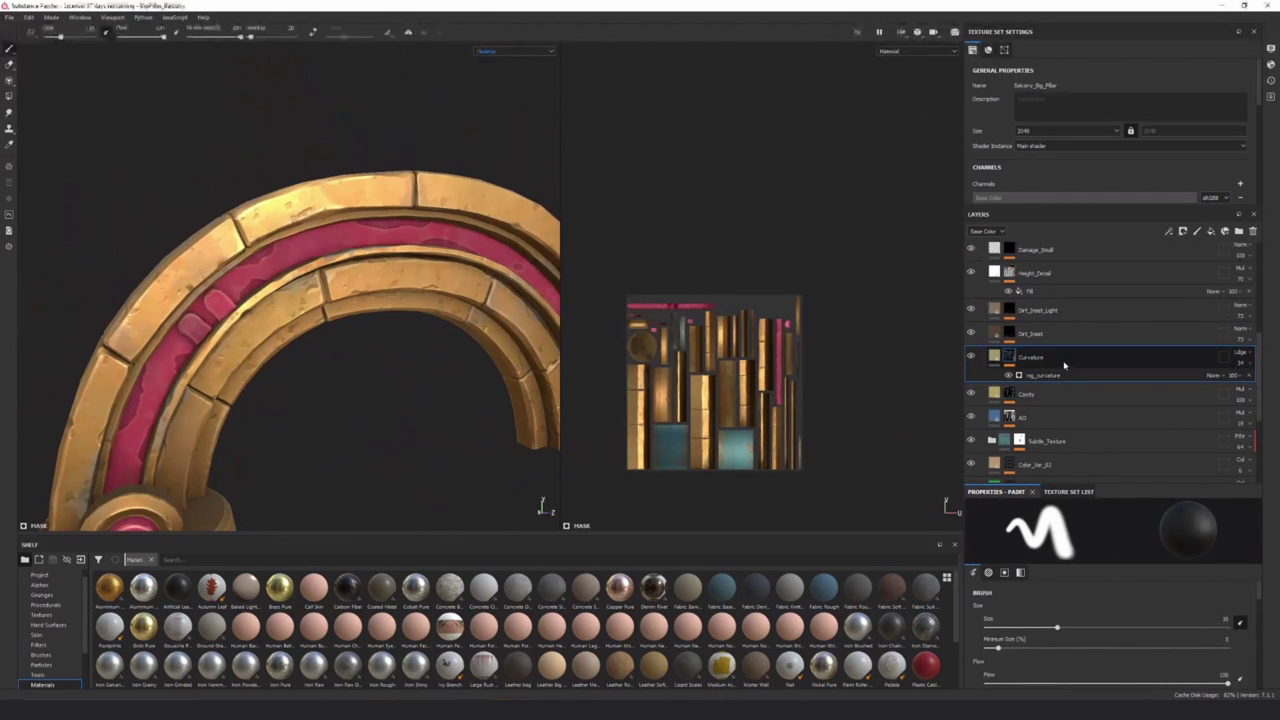
{"action": "left_click", "coordinate": [1009, 392]}
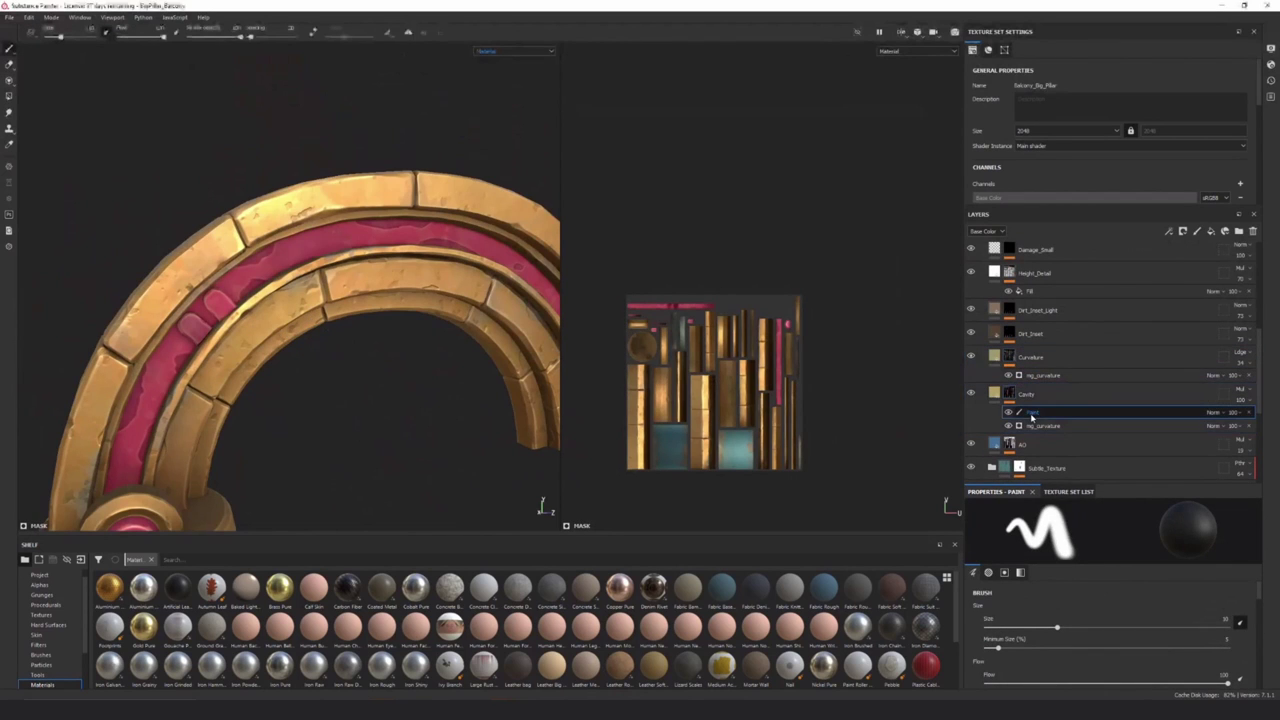
{"action": "scroll", "coordinate": [140, 323], "scroll_direction": "up", "scroll_amount": 3}
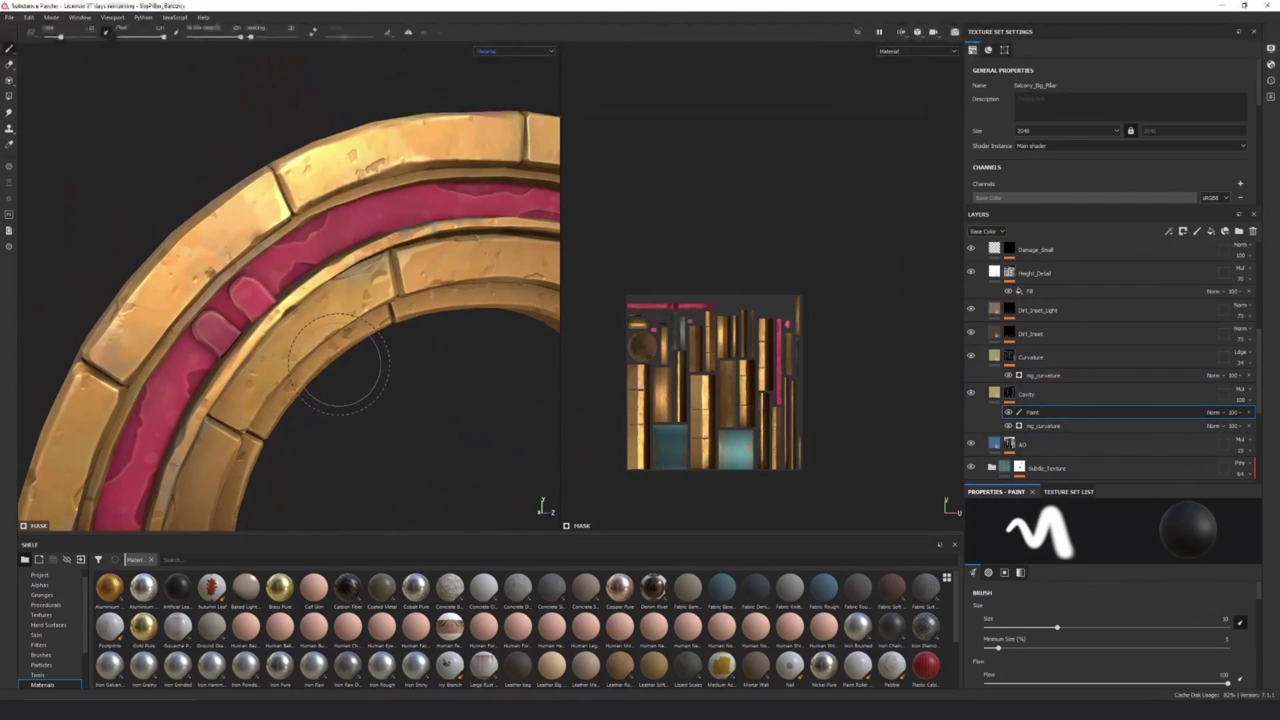
Display only the base color and examine the arch's edge highlights and cavities from the front and from above
{"action": "left_click", "coordinate": [488, 51]}
{"action": "left_click", "coordinate": [492, 79]}
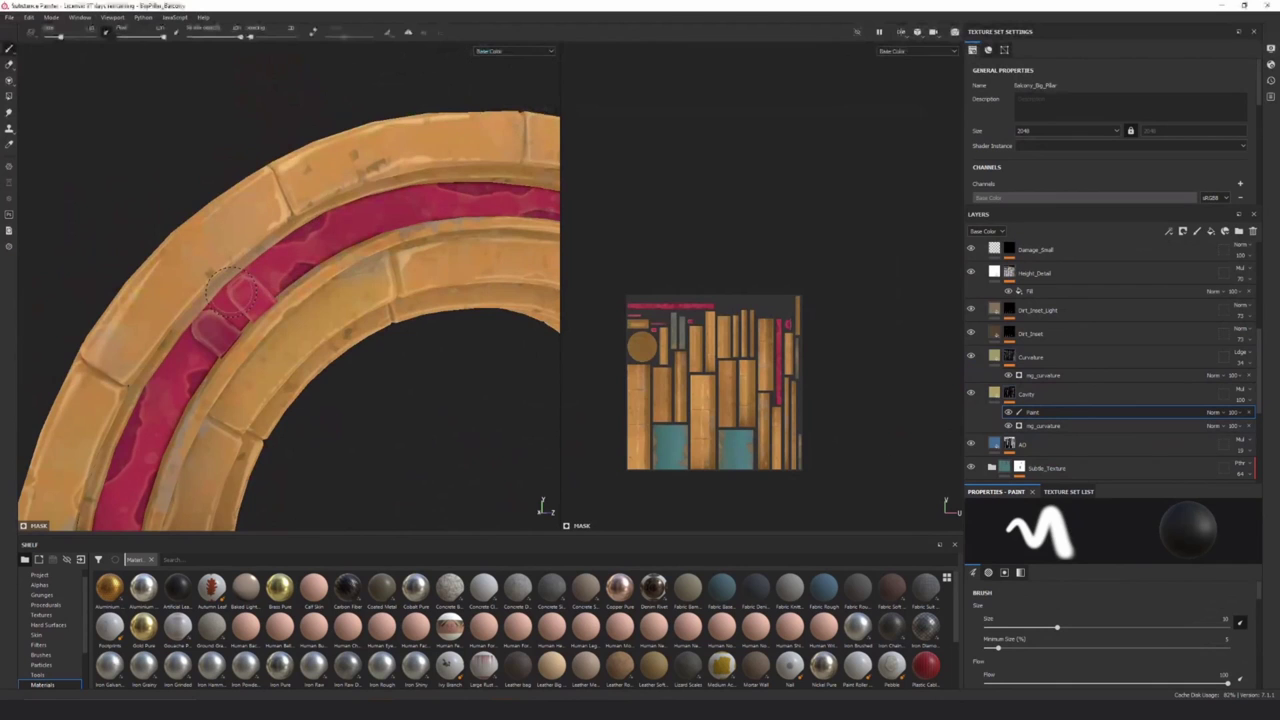
{"action": "scroll", "coordinate": [270, 480], "scroll_direction": "down", "scroll_amount": 2}
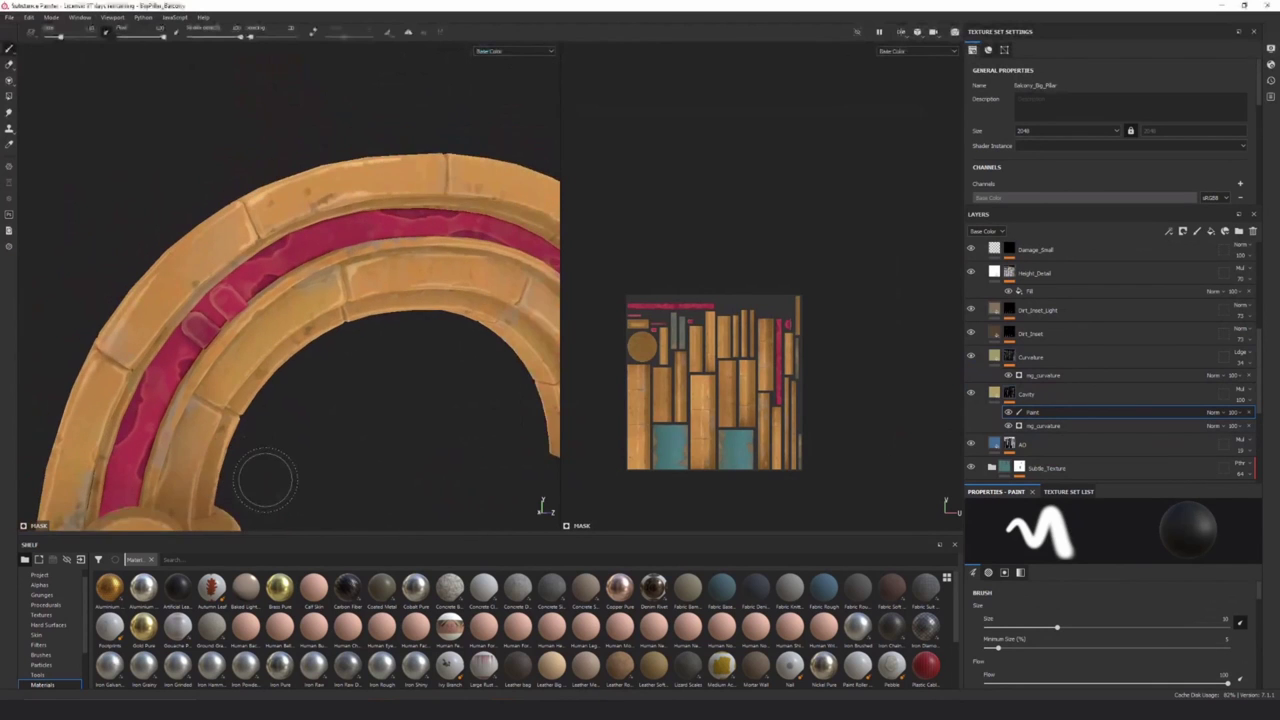
{"action": "left_click_drag", "start_coordinate": [266, 480], "coordinate": [271, 458], "text": "alt"}
{"action": "middle_click_drag", "start_coordinate": [271, 458], "coordinate": [164, 460], "text": "alt"}
{"action": "middle_click_drag", "start_coordinate": [370, 402], "coordinate": [276, 364], "text": "alt"}
{"action": "mouse_move", "coordinate": [306, 347]}
{"action": "left_mouse_down", "text": "alt"}
{"action": "mouse_move", "coordinate": [250, 405]}
{"action": "mouse_move", "coordinate": [229, 403]}
{"action": "mouse_move", "coordinate": [209, 366]}
{"action": "mouse_move", "coordinate": [272, 370]}
{"action": "mouse_move", "coordinate": [300, 352]}
{"action": "left_mouse_up", "text": "alt"}
Switch the viewport to the Material display and examine the lit arch from several angles
{"action": "left_click", "coordinate": [513, 51]}
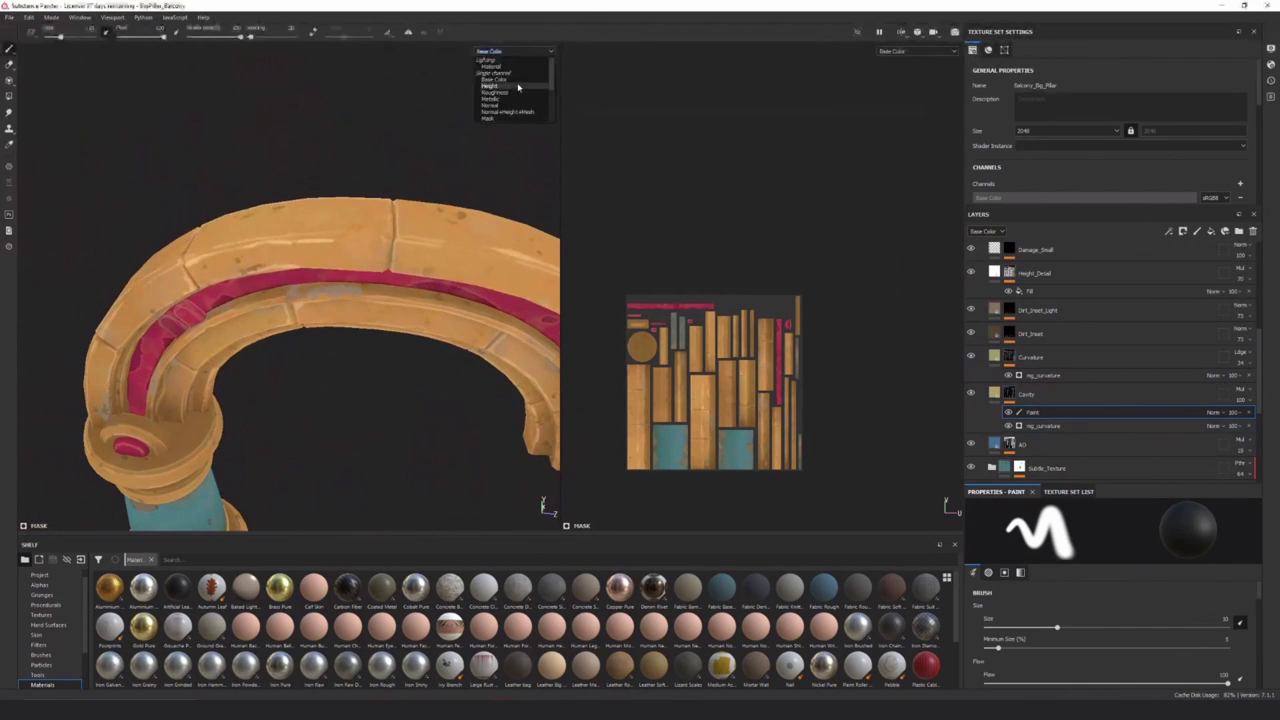
{"action": "left_click", "coordinate": [503, 65]}
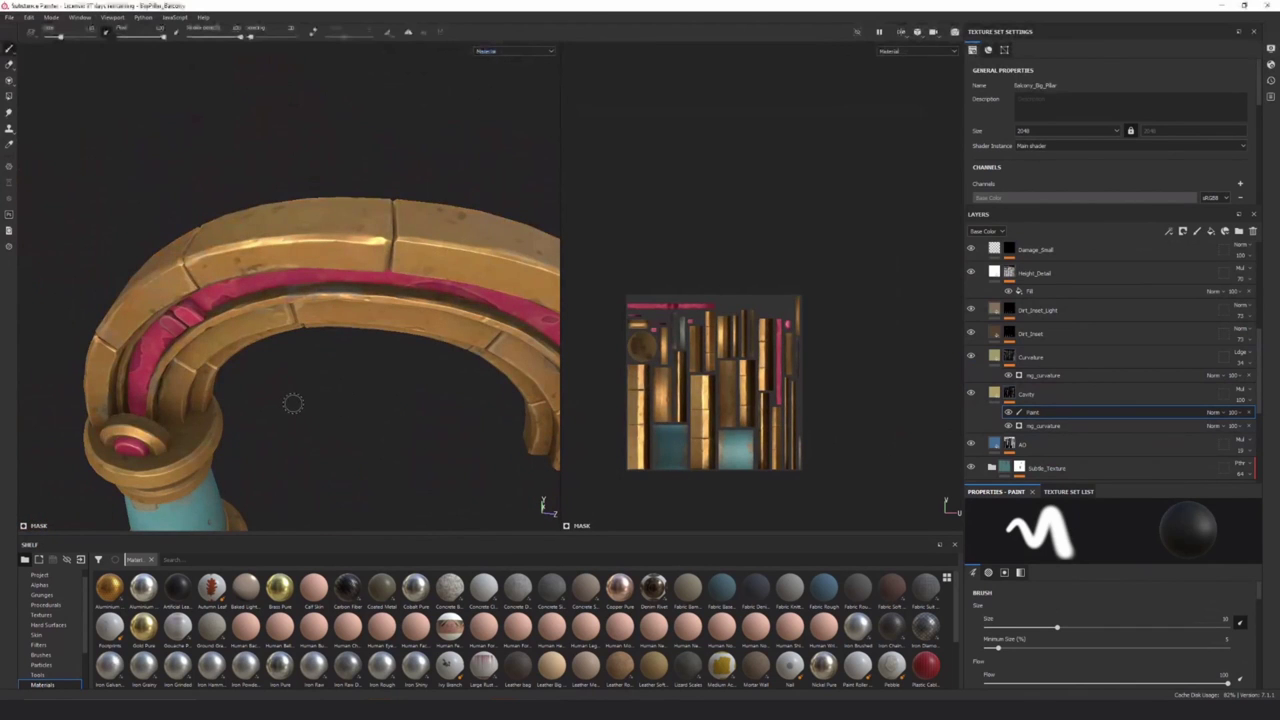
{"action": "left_click_drag", "start_coordinate": [323, 395], "coordinate": [425, 323], "text": "alt"}
{"action": "right_click_drag", "start_coordinate": [272, 336], "coordinate": [339, 409], "text": "alt"}
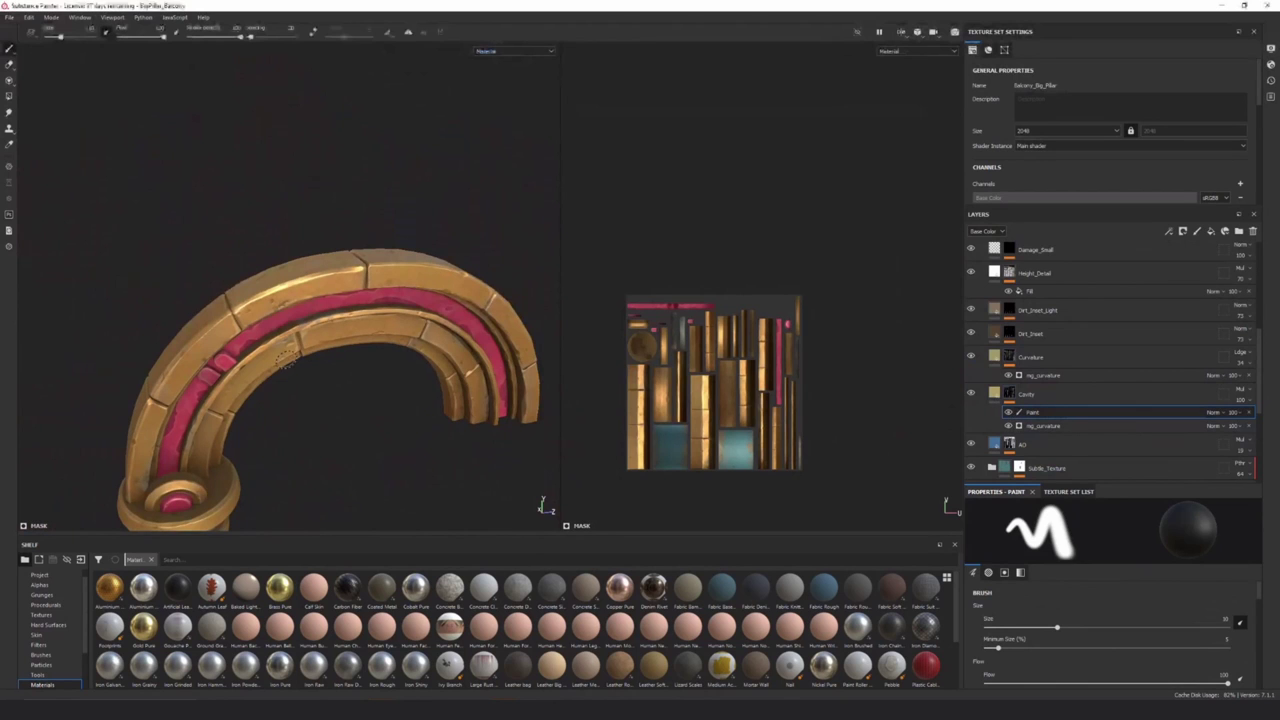
{"action": "left_click_drag", "start_coordinate": [287, 360], "coordinate": [357, 295], "text": "alt"}
Review the Curvature layer's mask and the AO layer in the blue concrete's layer stack
{"action": "left_click", "coordinate": [1087, 356]}
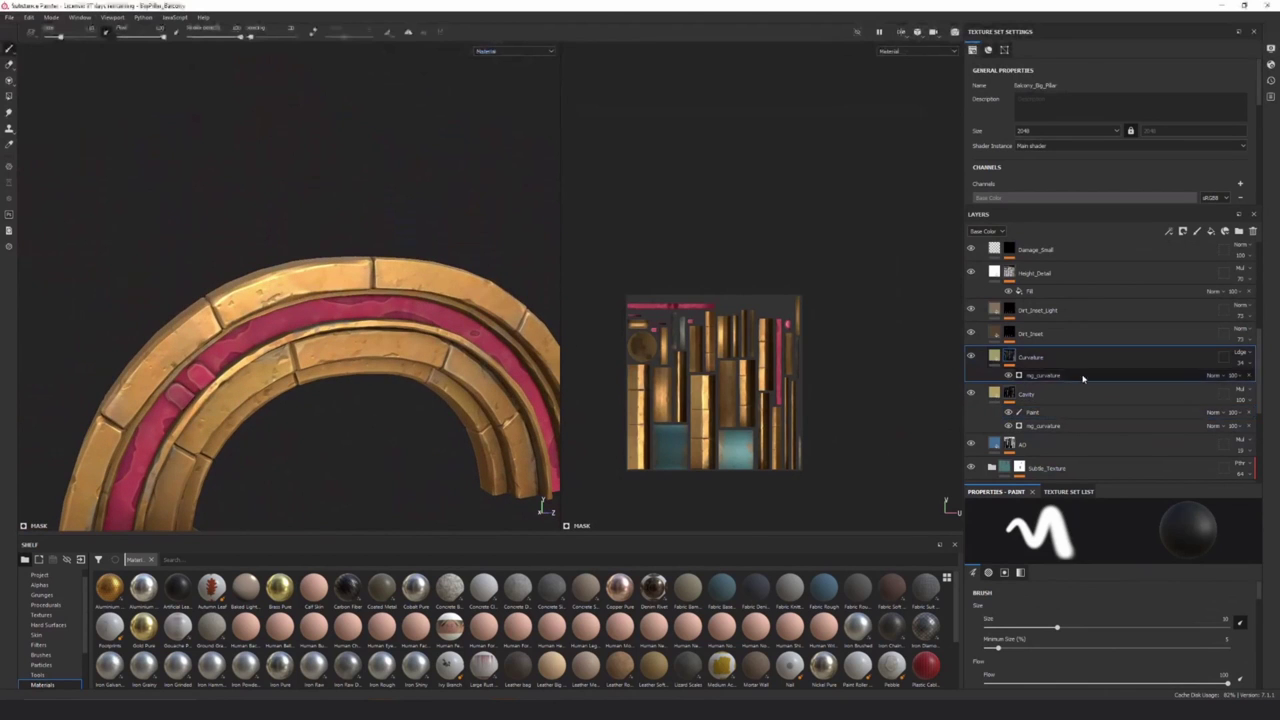
{"action": "scroll", "coordinate": [1080, 390], "scroll_direction": "down", "scroll_amount": 2}
{"action": "left_click", "coordinate": [1049, 392]}
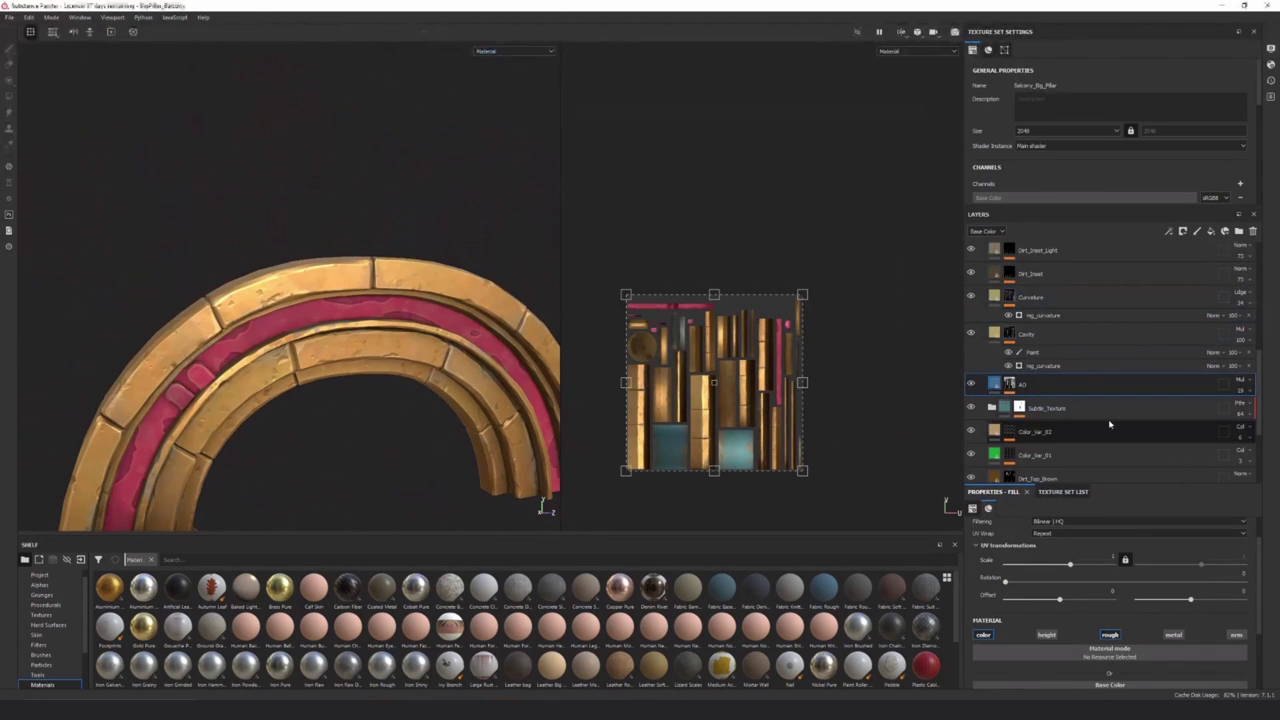
{"action": "scroll", "coordinate": [1109, 425], "scroll_direction": "up", "scroll_amount": 4}
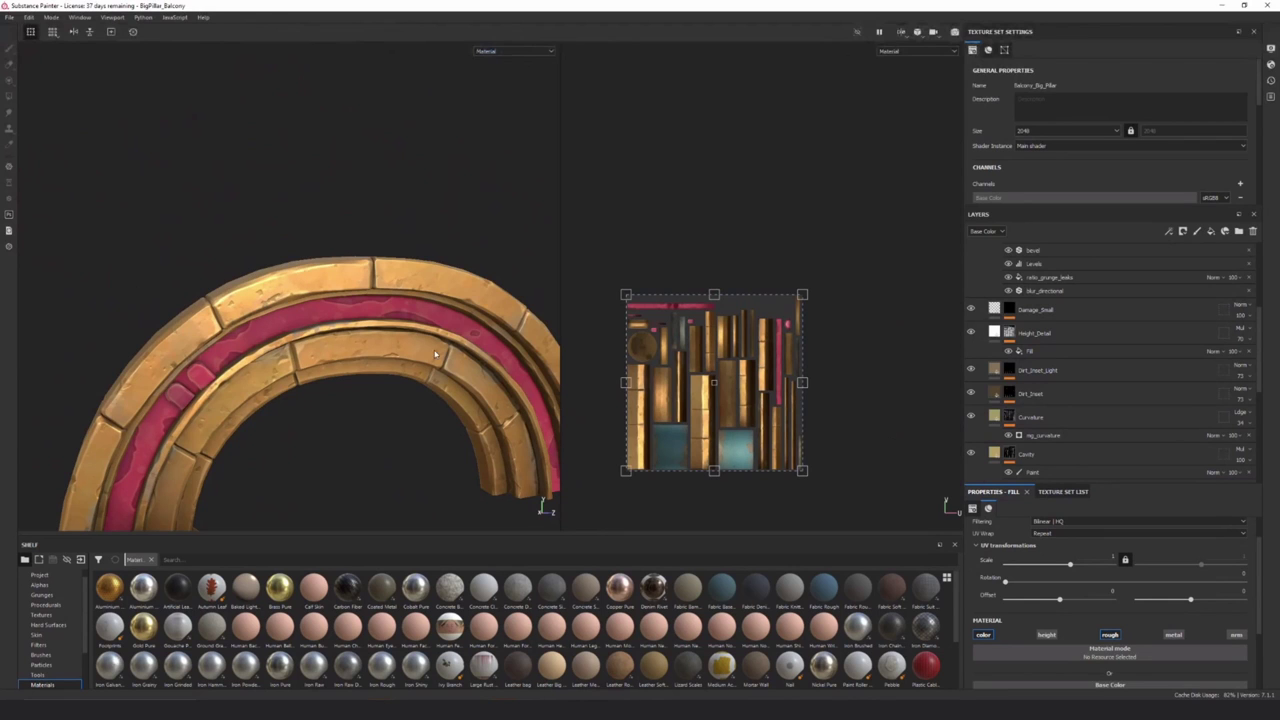
Inspect the arch's small surface damage and go through the layers from Color_Var_01 to Dirt_Top_Brown and Dirt_Bottom_Brown
{"action": "scroll", "coordinate": [435, 354], "scroll_direction": "up", "scroll_amount": 3}
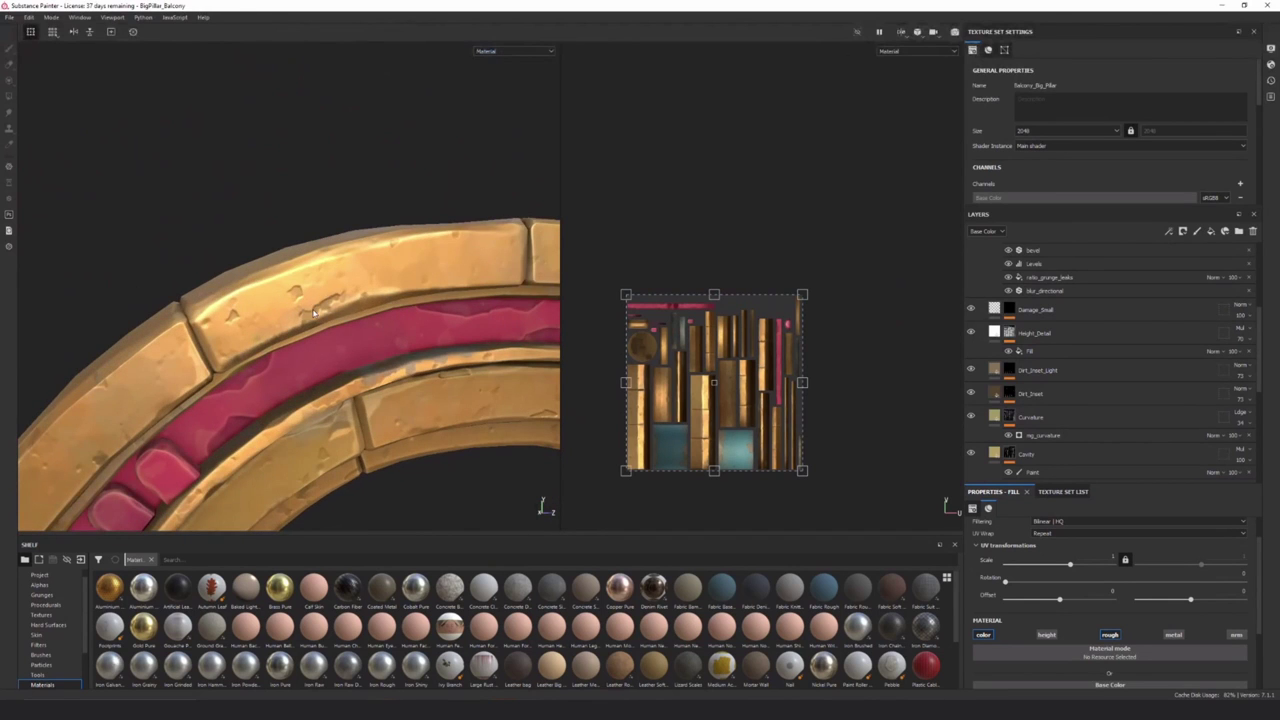
{"action": "scroll", "coordinate": [1065, 425], "scroll_direction": "down", "scroll_amount": 3}
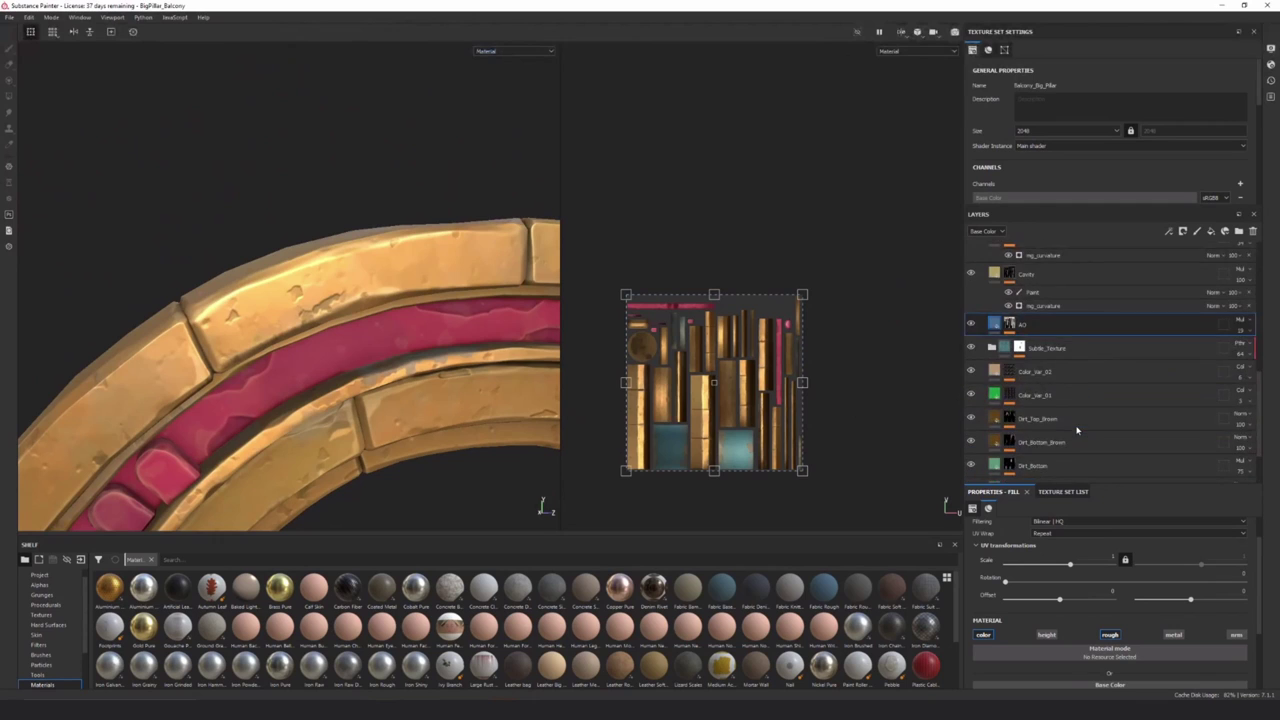
{"action": "scroll", "coordinate": [1067, 403], "scroll_direction": "down", "scroll_amount": 2}
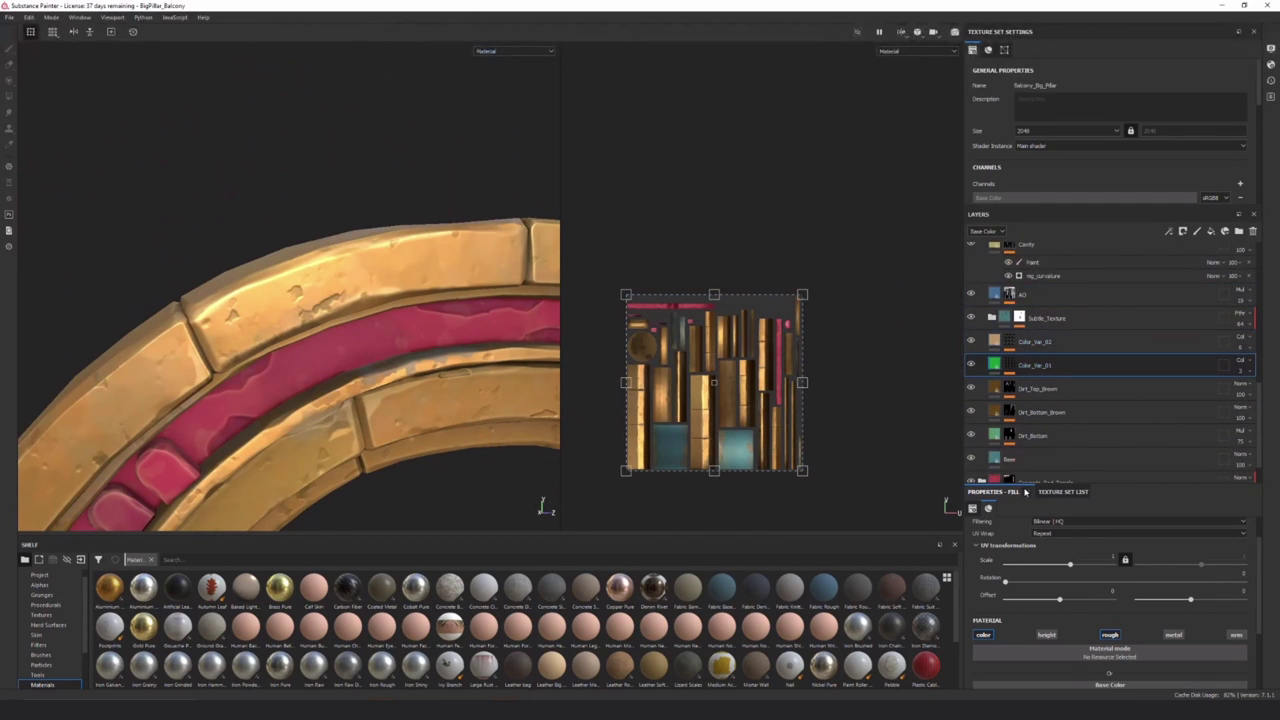
{"action": "left_click", "coordinate": [1085, 389]}
{"action": "left_click", "coordinate": [1090, 420]}
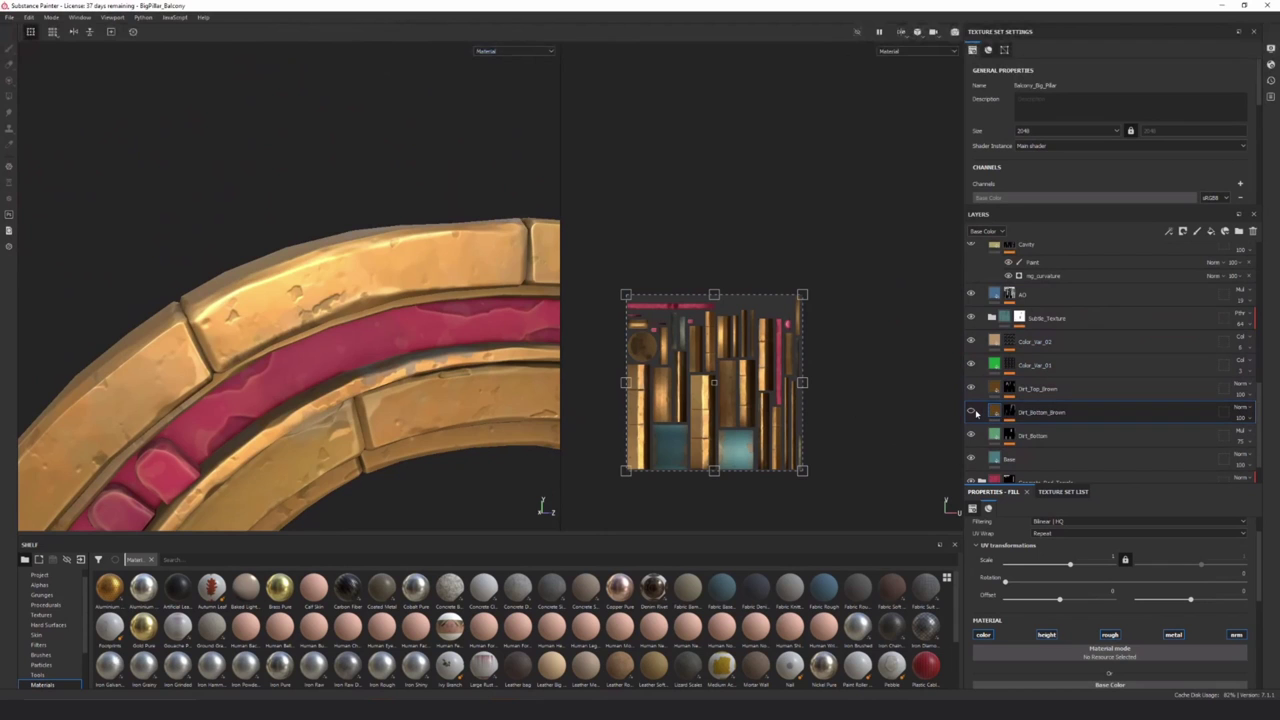
{"action": "scroll", "coordinate": [238, 325], "scroll_direction": "down", "scroll_amount": 2}
{"action": "scroll", "coordinate": [1000, 420], "scroll_direction": "up", "scroll_amount": 1}
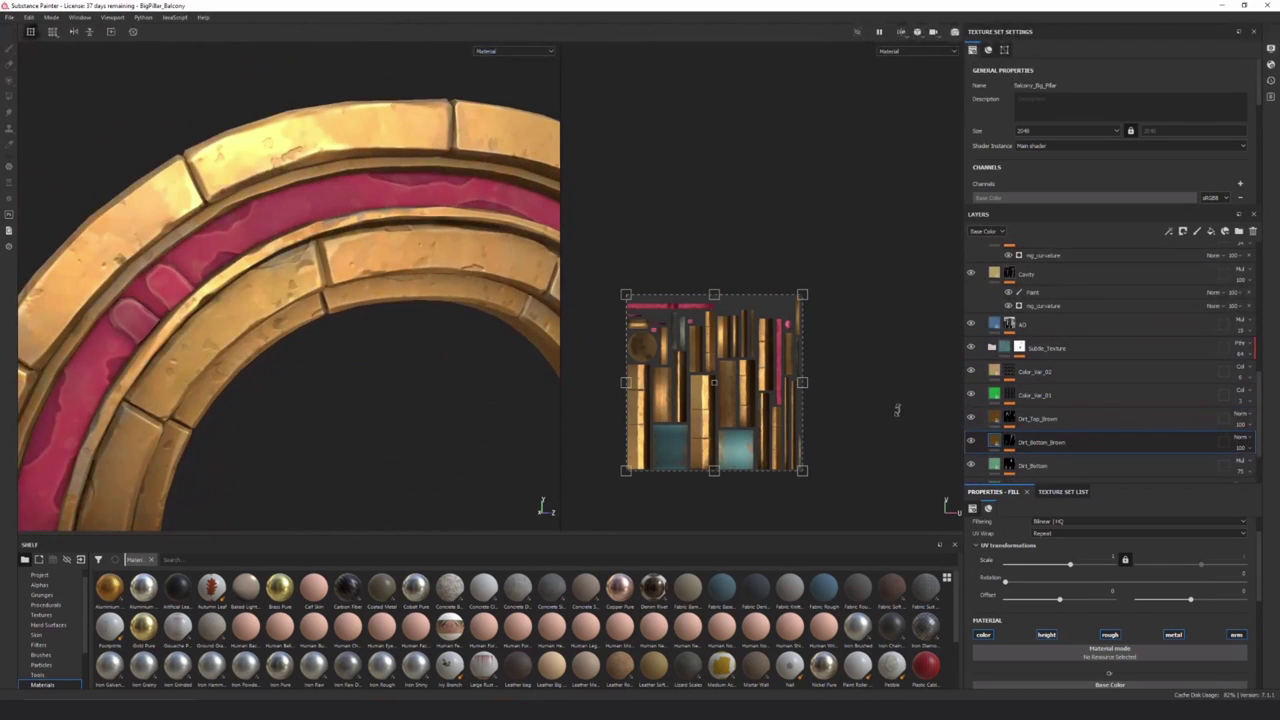
Examine the gold arch down to the red gem and the column's capital in the Material display
{"action": "scroll", "coordinate": [216, 372], "scroll_direction": "down", "scroll_amount": 4}
{"action": "left_click_drag", "start_coordinate": [216, 372], "coordinate": [183, 384], "text": "alt"}
{"action": "scroll", "coordinate": [222, 396], "scroll_direction": "up", "scroll_amount": 4}
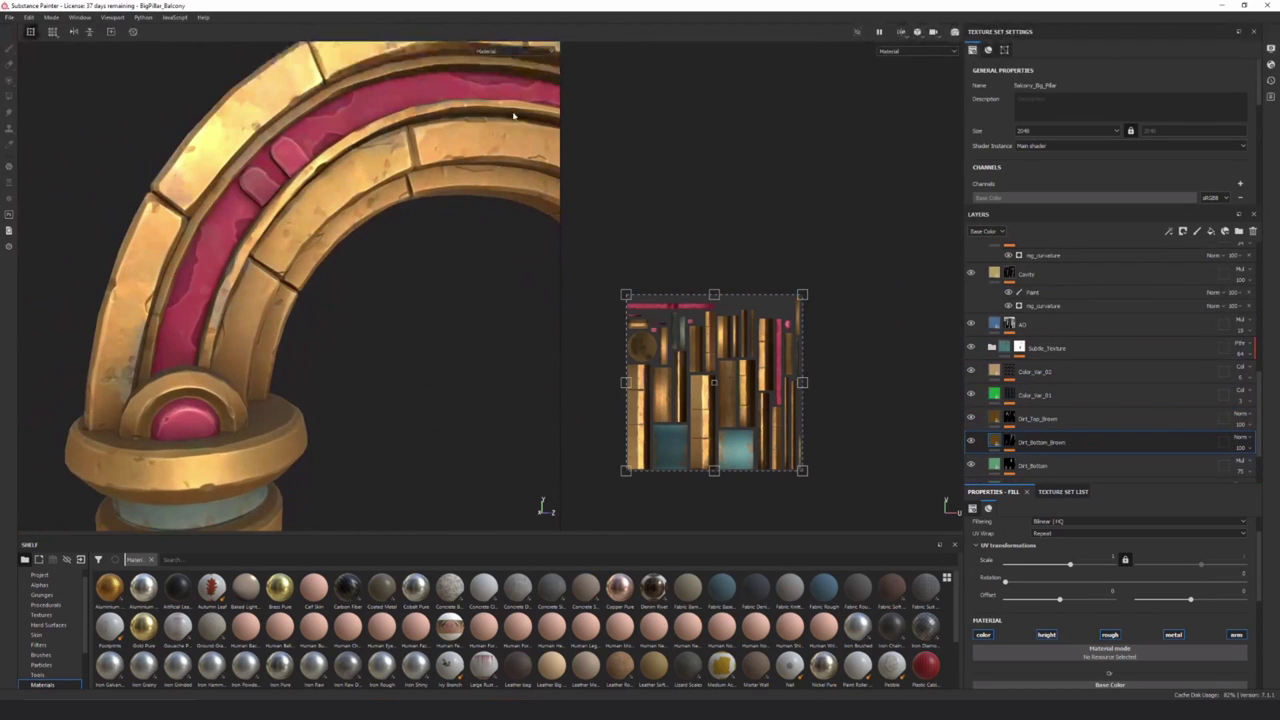
Display only the base color and examine the dirt and edge colors around the capital and arch, down to the lowest layers
{"action": "left_click", "coordinate": [493, 50]}
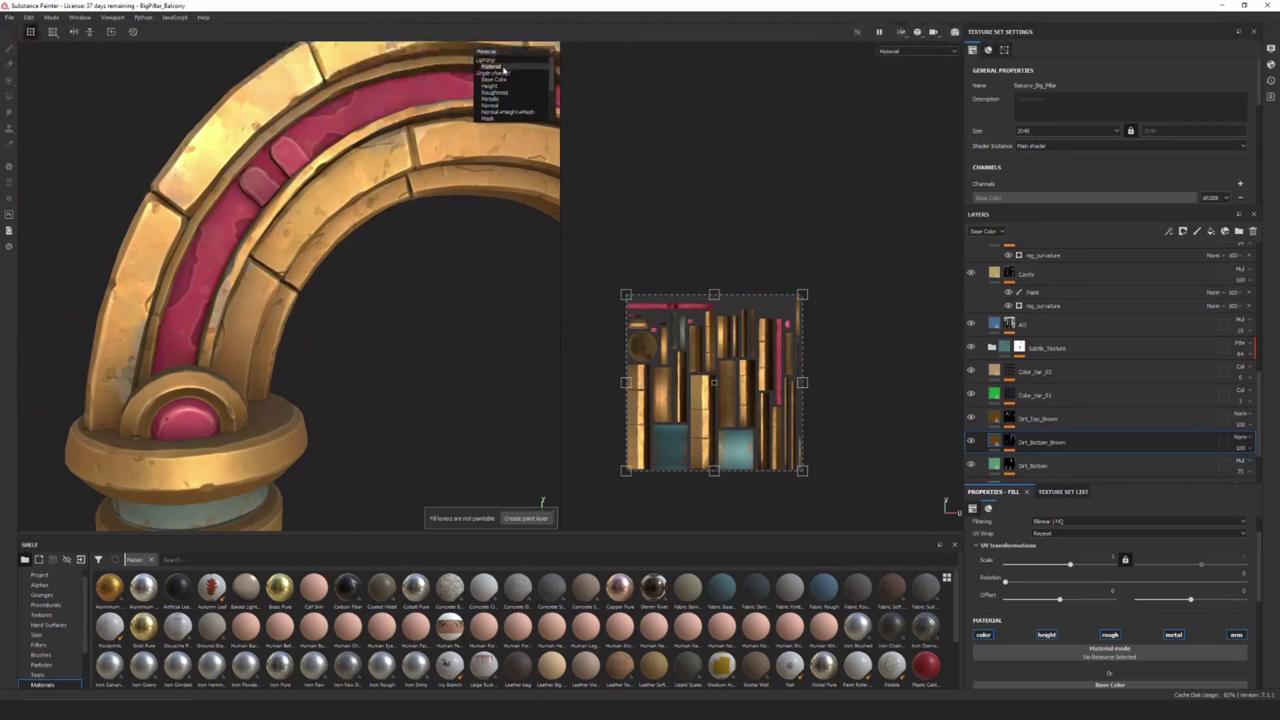
{"action": "left_click", "coordinate": [504, 82]}
{"action": "scroll", "coordinate": [363, 293], "scroll_direction": "down", "scroll_amount": 4}
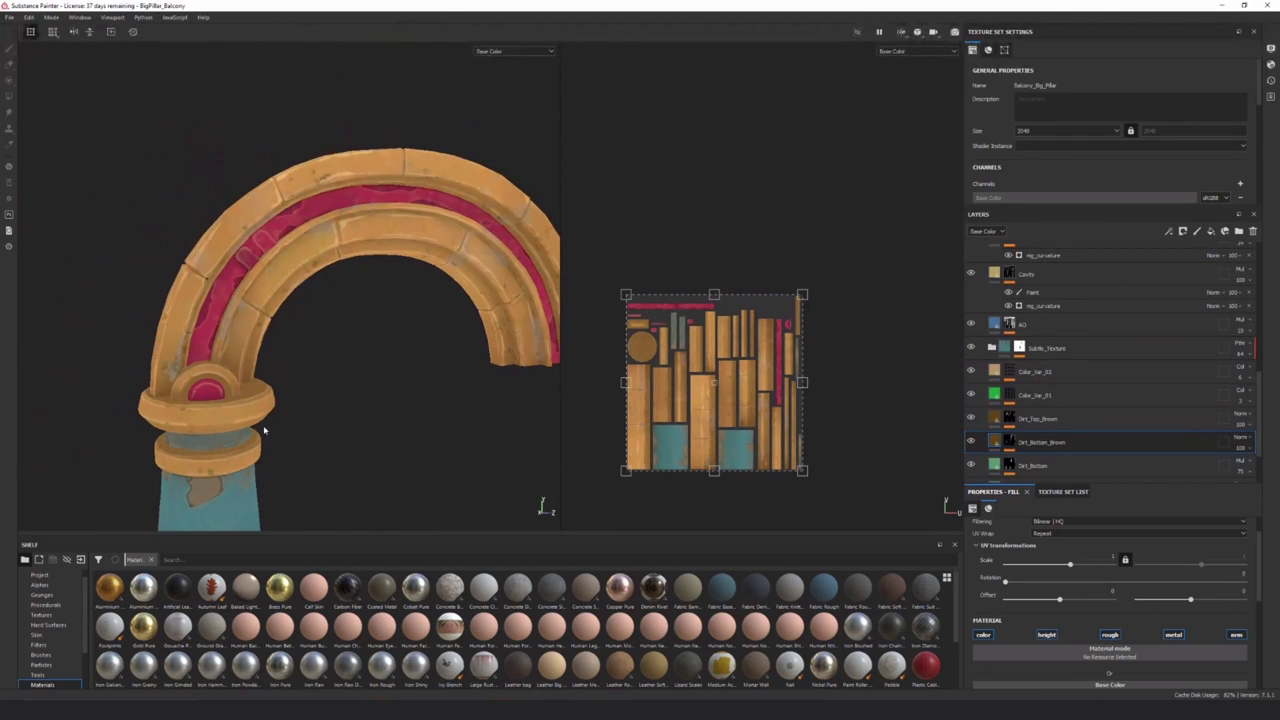
{"action": "scroll", "coordinate": [170, 403], "scroll_direction": "up", "scroll_amount": 2}
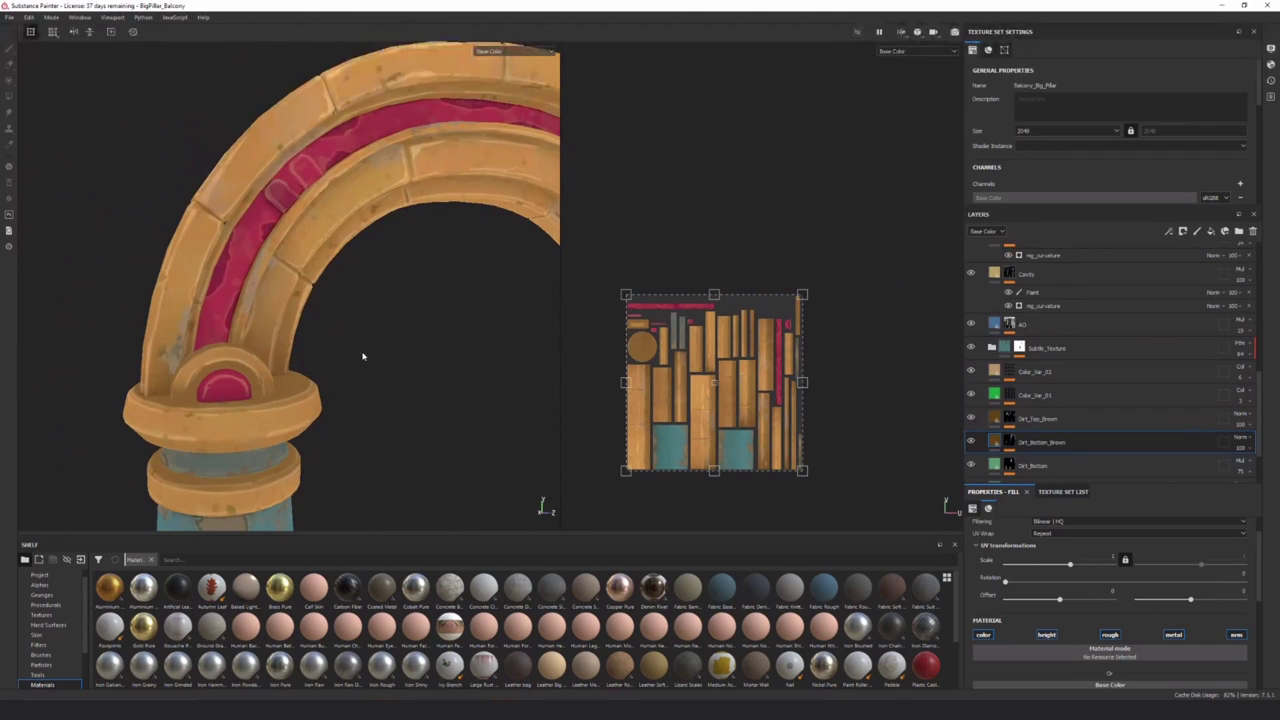
{"action": "left_click_drag", "start_coordinate": [348, 336], "coordinate": [269, 372], "text": "alt"}
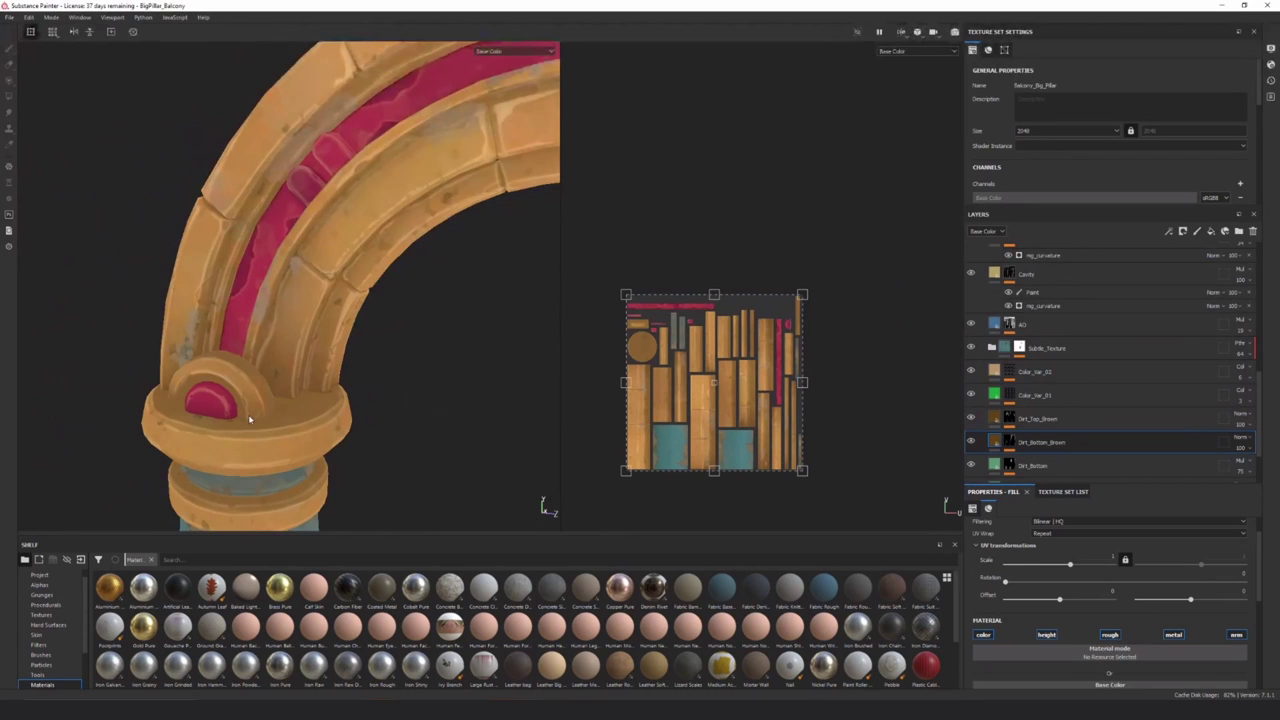
{"action": "left_click_drag", "start_coordinate": [250, 420], "coordinate": [331, 380], "text": "alt"}
{"action": "left_click_drag", "start_coordinate": [280, 440], "coordinate": [263, 350], "text": "alt"}
{"action": "scroll", "coordinate": [277, 400], "scroll_direction": "down", "scroll_amount": 6}
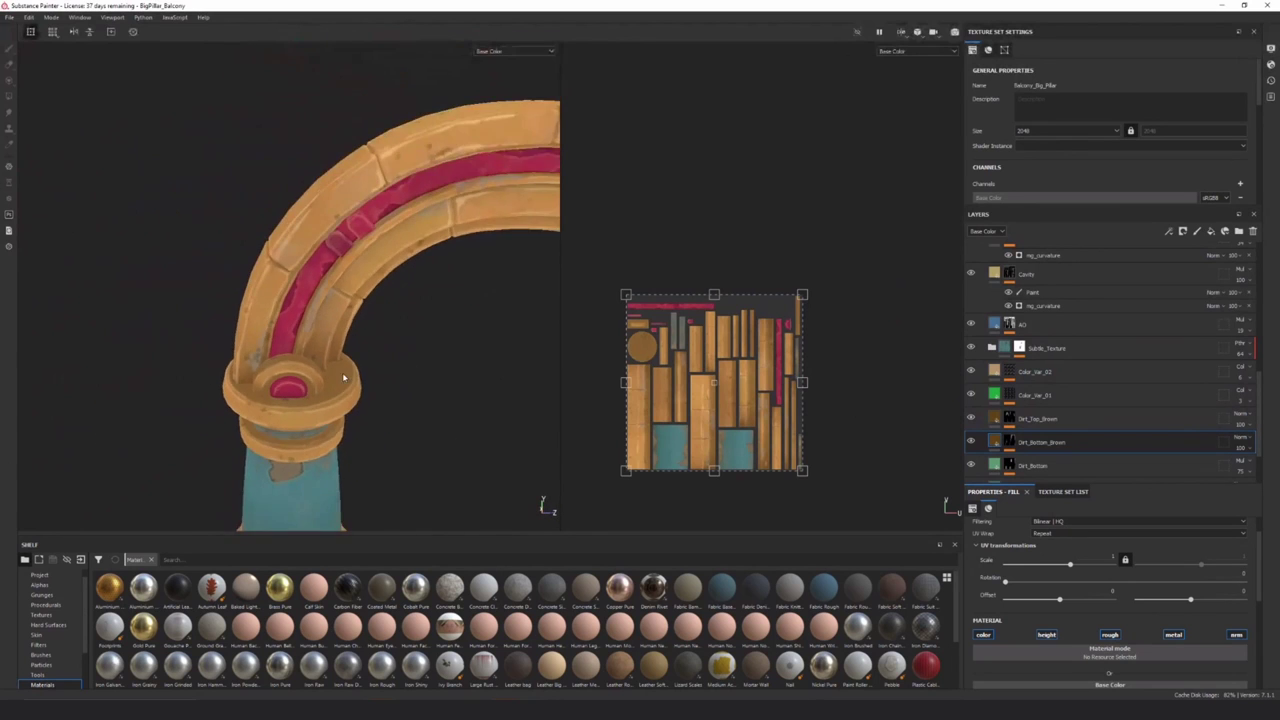
{"action": "middle_click_drag", "start_coordinate": [346, 374], "coordinate": [182, 398], "text": "alt"}
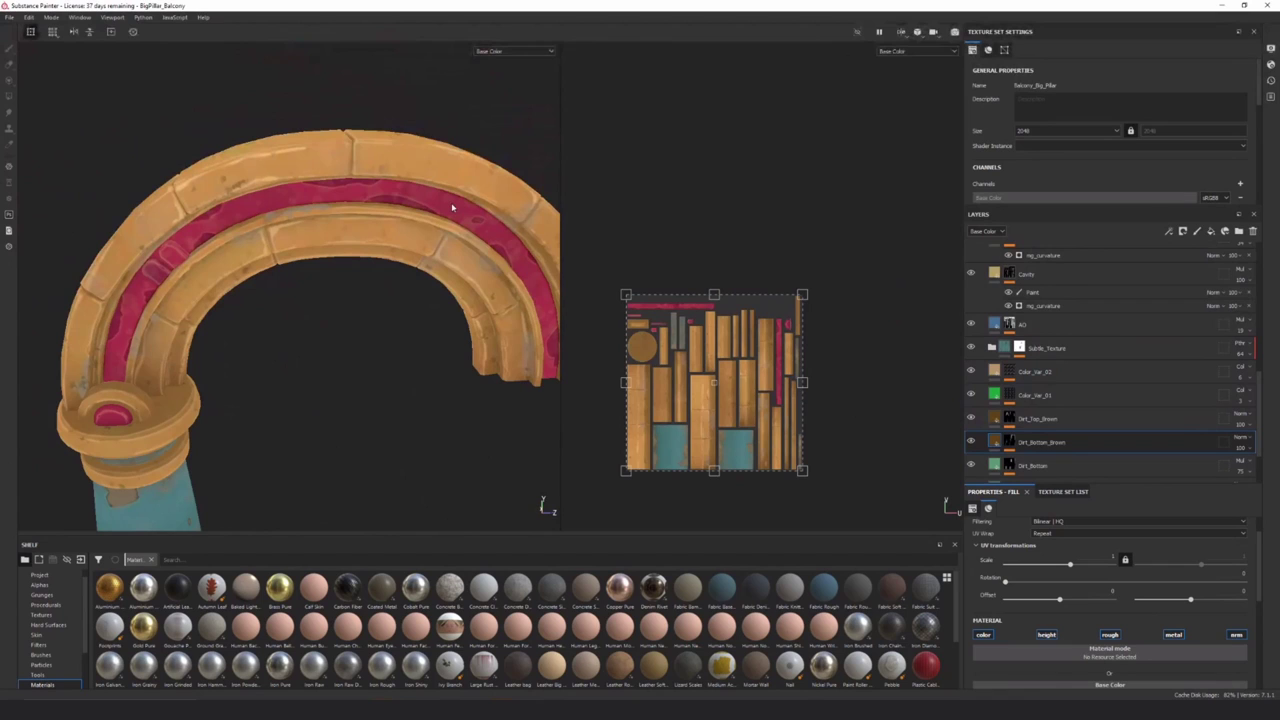
{"action": "scroll", "coordinate": [1036, 437], "scroll_direction": "down", "scroll_amount": 3}
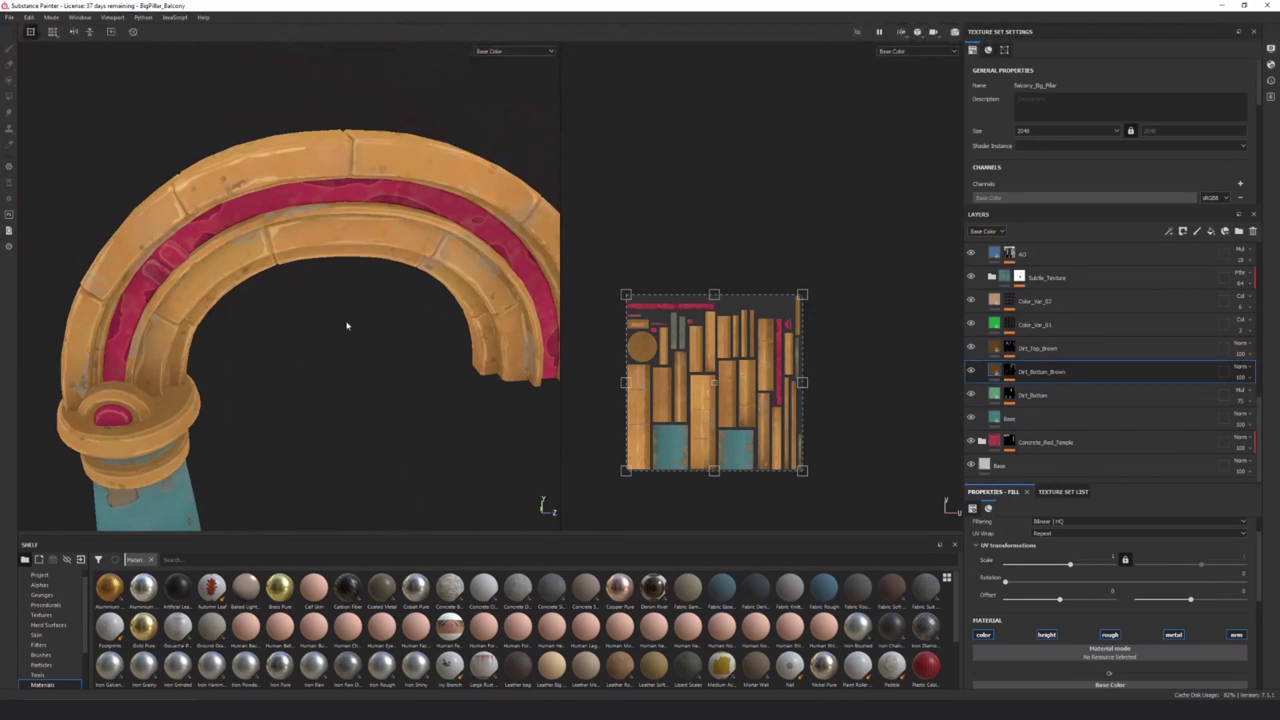
Show the whole pillar and arch in the Material display
{"action": "scroll", "coordinate": [279, 427], "scroll_direction": "down", "scroll_amount": 5}
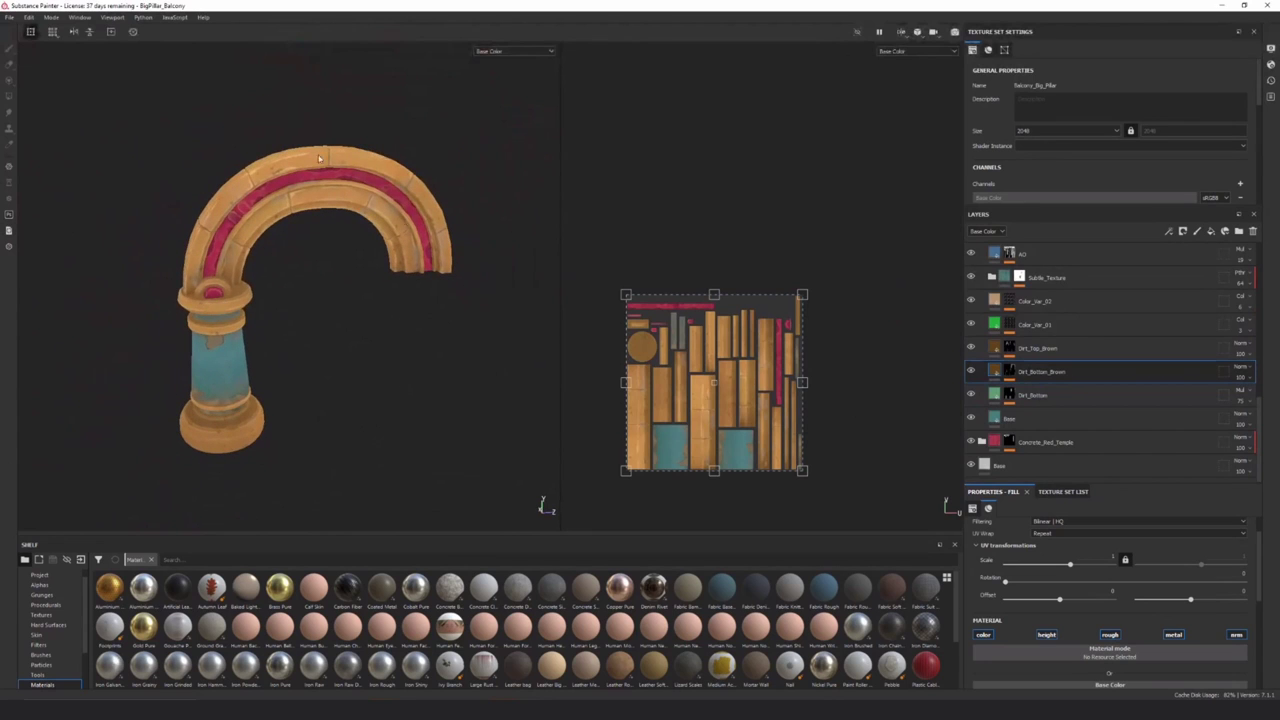
{"action": "left_click", "coordinate": [505, 51]}
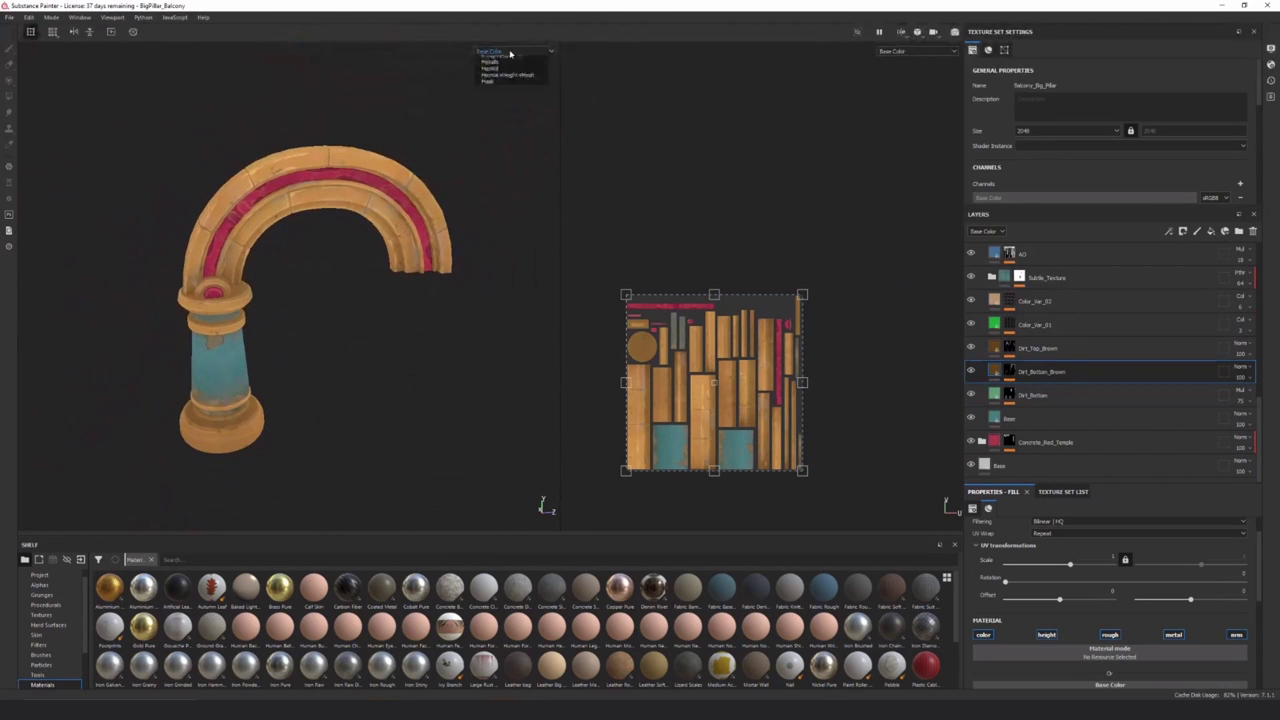
{"action": "left_click", "coordinate": [508, 67]}
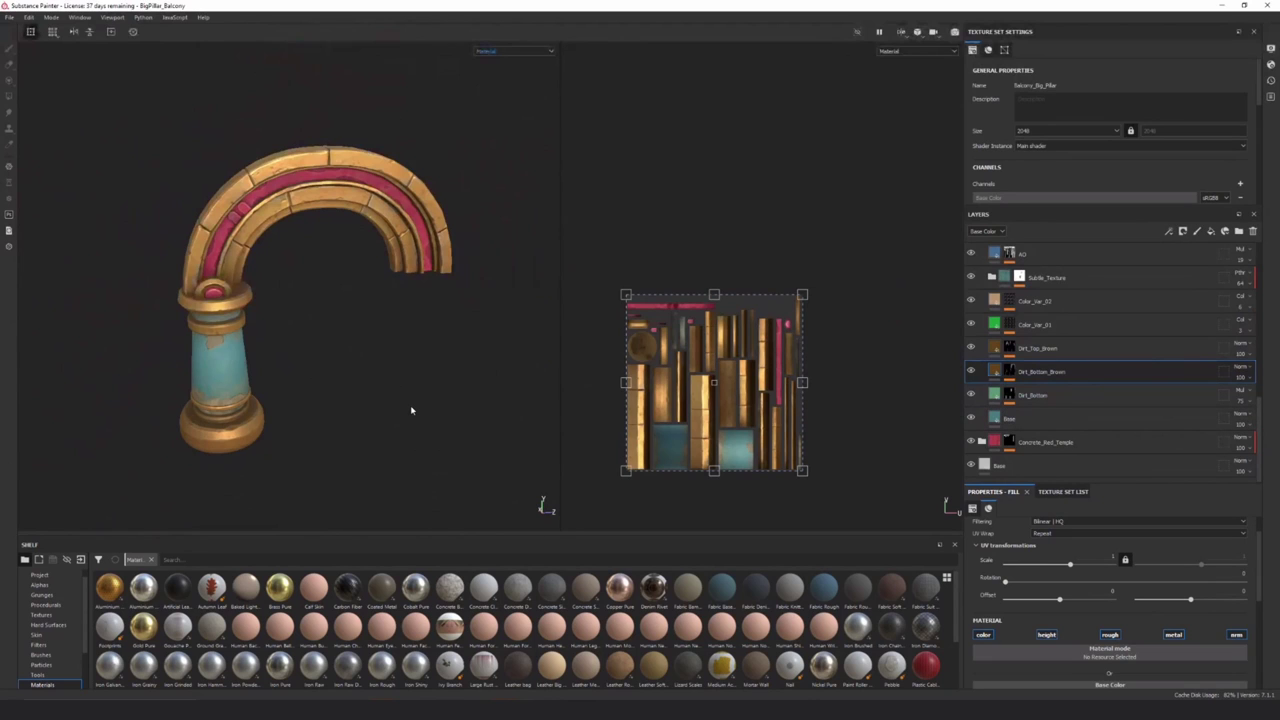
Finish viewing the balcony pillar and examine the gold infuser's lid, body and chain pieces in its own project
{"action": "middle_click_drag", "start_coordinate": [392, 364], "coordinate": [413, 400], "text": "alt"}
{"action": "scroll", "coordinate": [415, 402], "scroll_direction": "up", "scroll_amount": 1}
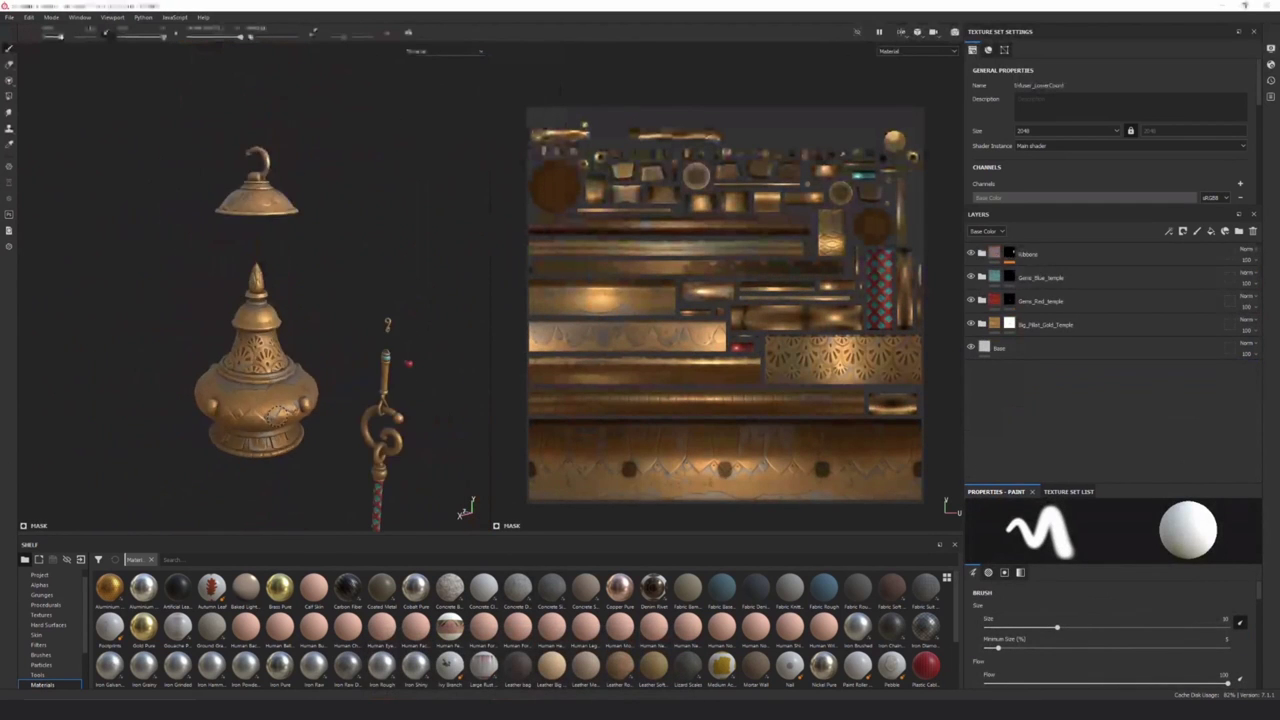
{"action": "scroll", "coordinate": [276, 420], "scroll_direction": "down", "scroll_amount": 4}
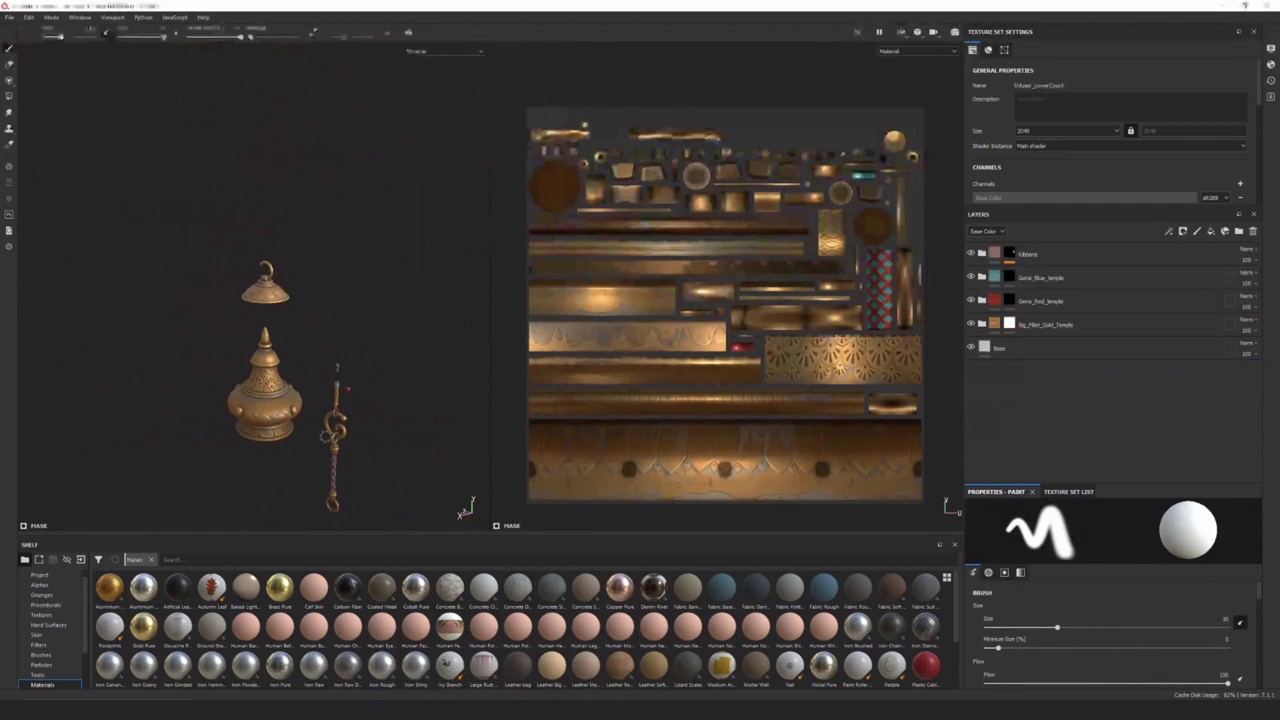
{"action": "scroll", "coordinate": [345, 435], "scroll_direction": "up", "scroll_amount": 3}
{"action": "left_click_drag", "start_coordinate": [424, 444], "coordinate": [235, 442], "text": "alt"}
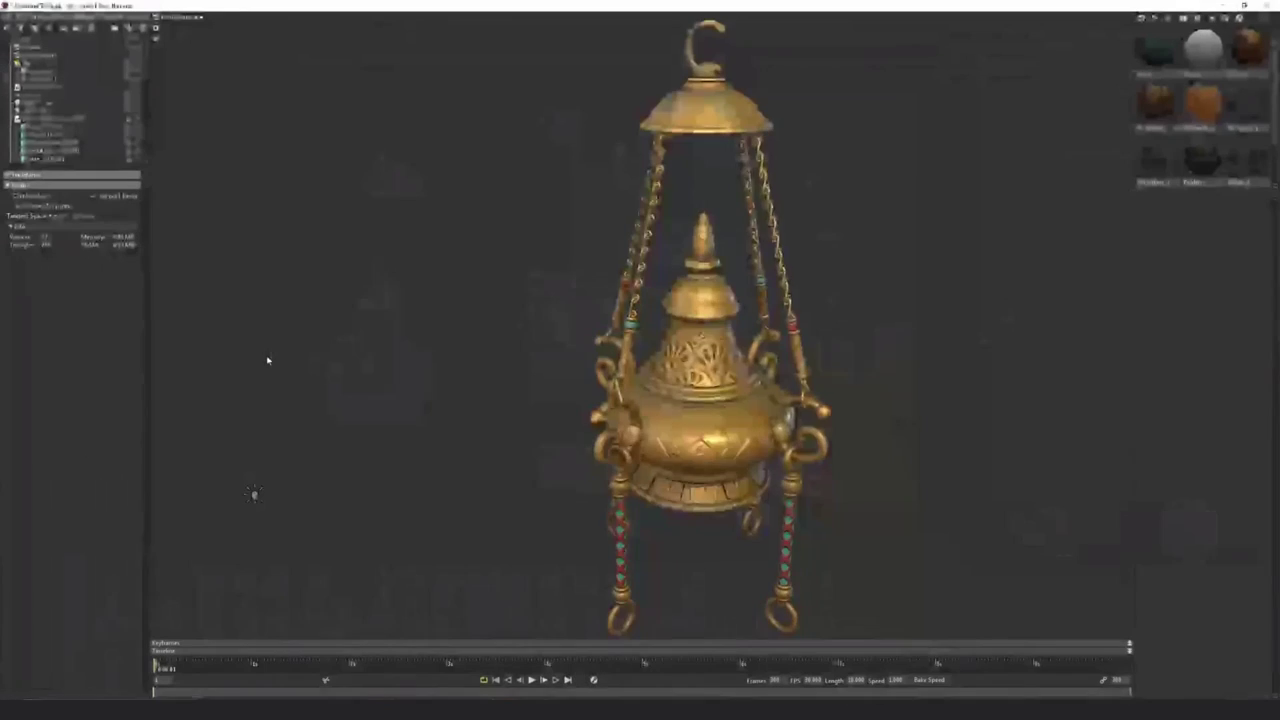
Switch to Marmoset Toolbag, examine the hanging infuser beside the candle holder, and select the light between them
{"action": "scroll", "coordinate": [557, 436], "scroll_direction": "up", "scroll_amount": 3}
{"action": "scroll", "coordinate": [557, 436], "scroll_direction": "down", "scroll_amount": 5}
{"action": "middle_click_drag", "start_coordinate": [451, 374], "coordinate": [651, 409]}
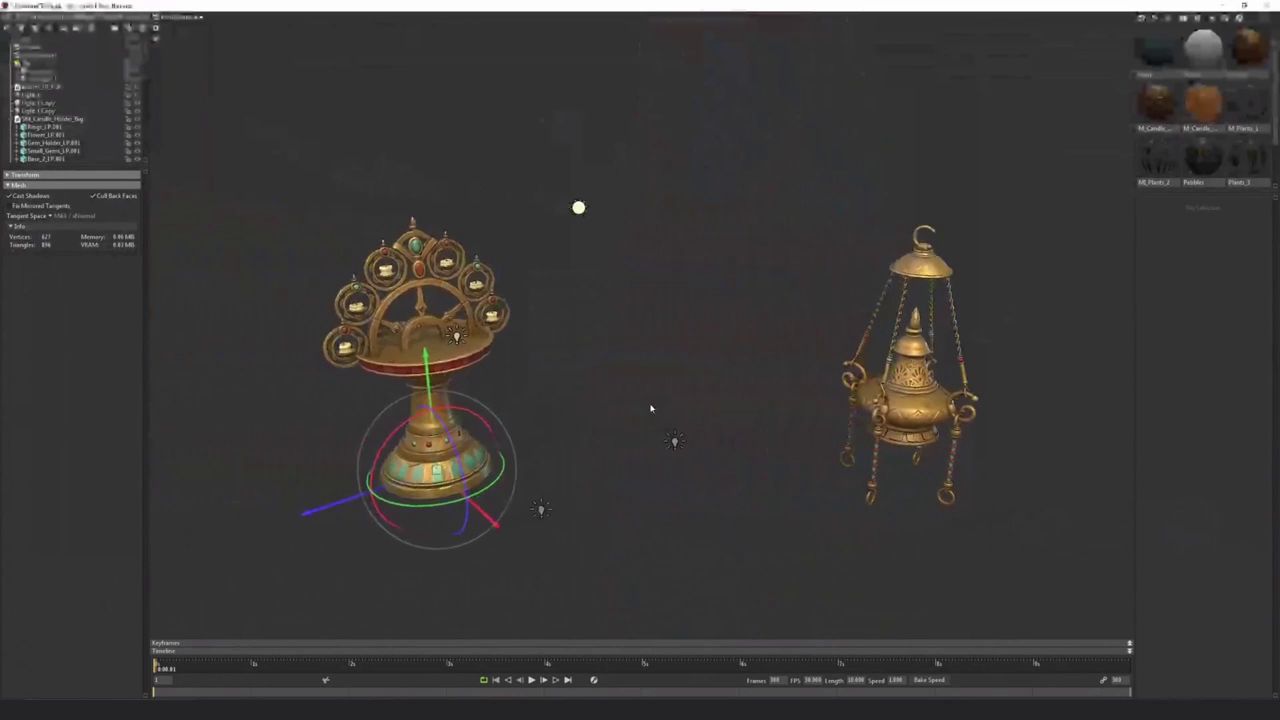
{"action": "left_click", "coordinate": [580, 521]}
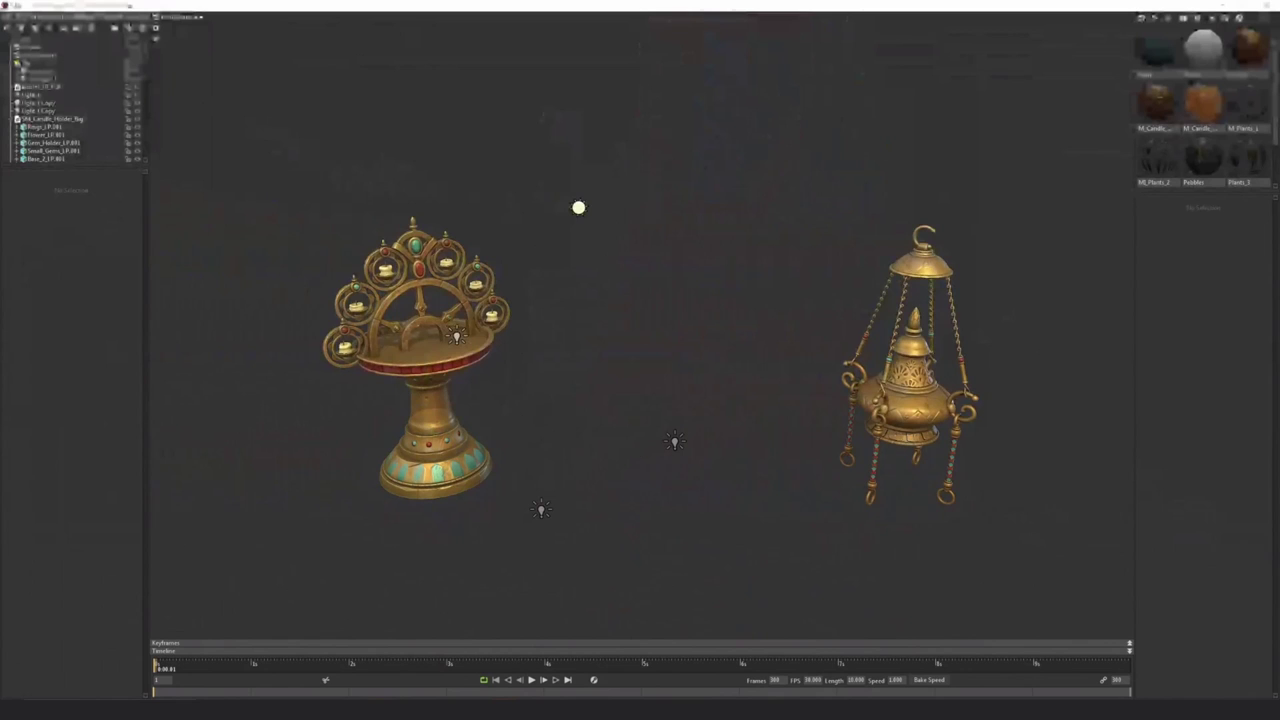
{"action": "left_click", "coordinate": [675, 445]}
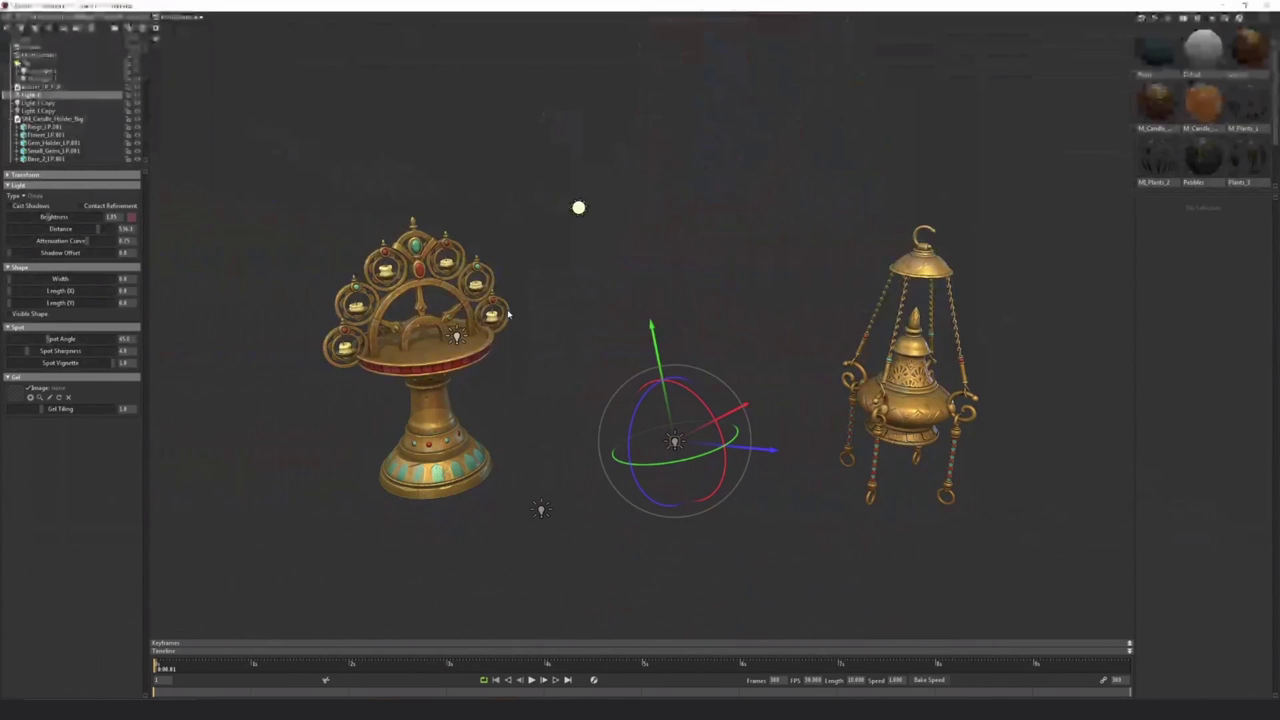
Switch to the browser, open the artist's ArtStation portfolio from the Hippopura Sanctuary page, view the Sunny Market Entrance artwork, and return to the portfolio
{"action": "left_click", "coordinate": [335, 708]}
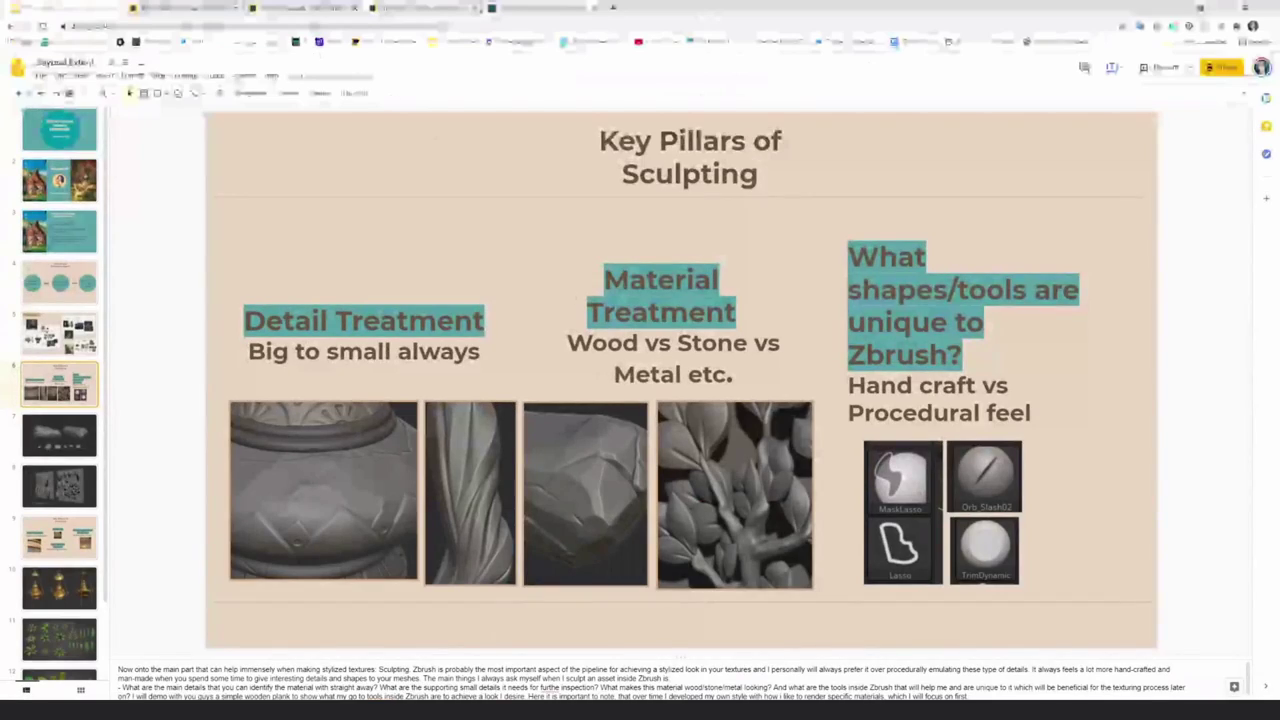
{"action": "left_click", "coordinate": [541, 8]}
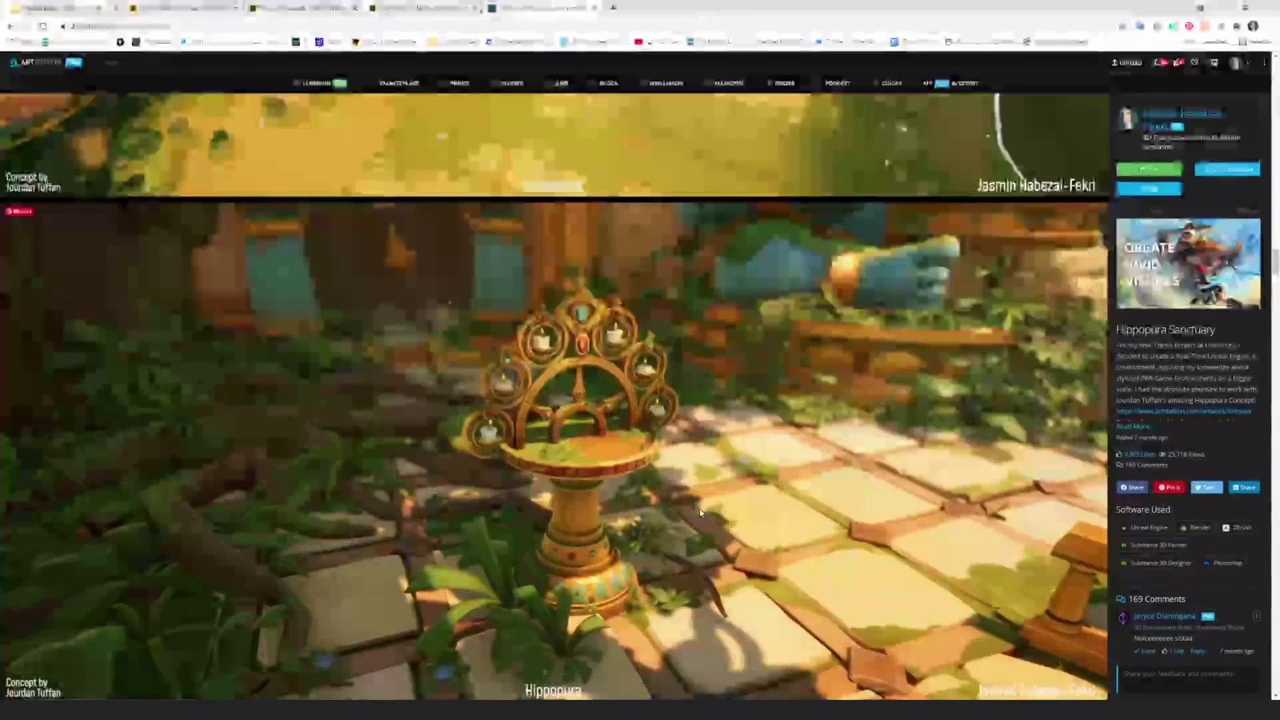
{"action": "left_click", "coordinate": [1183, 120]}
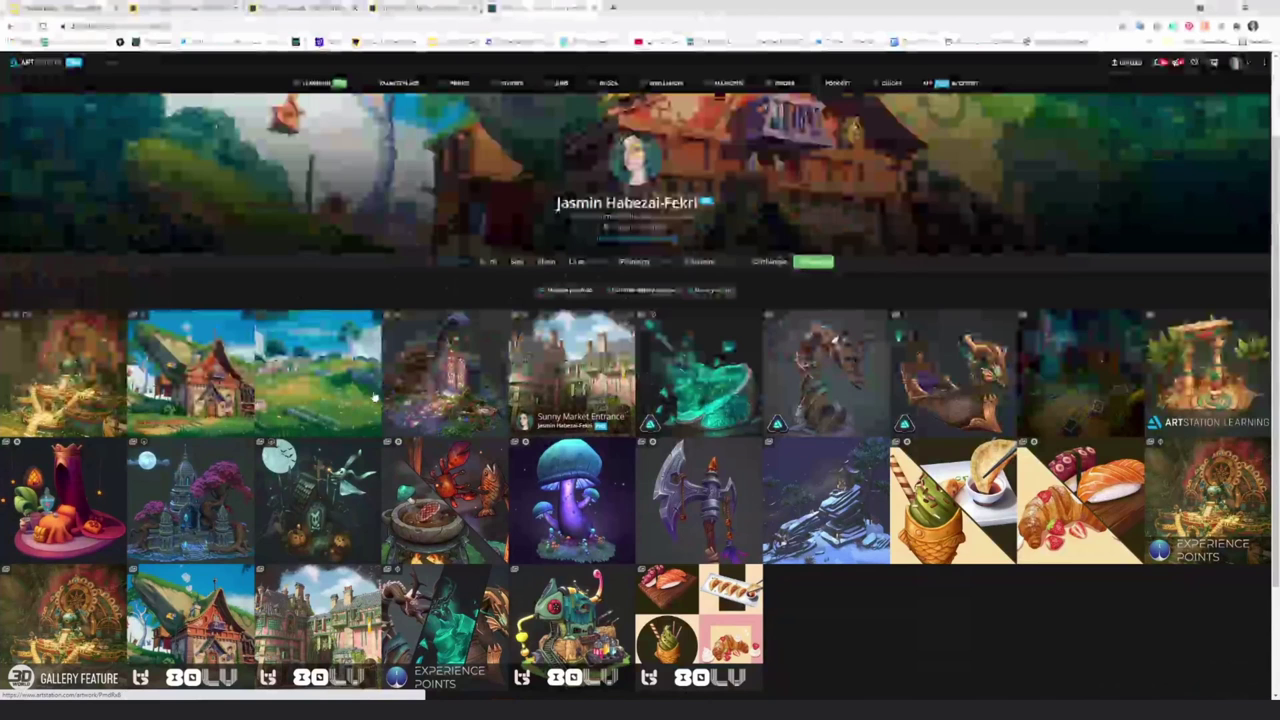
{"action": "left_click", "coordinate": [562, 370]}
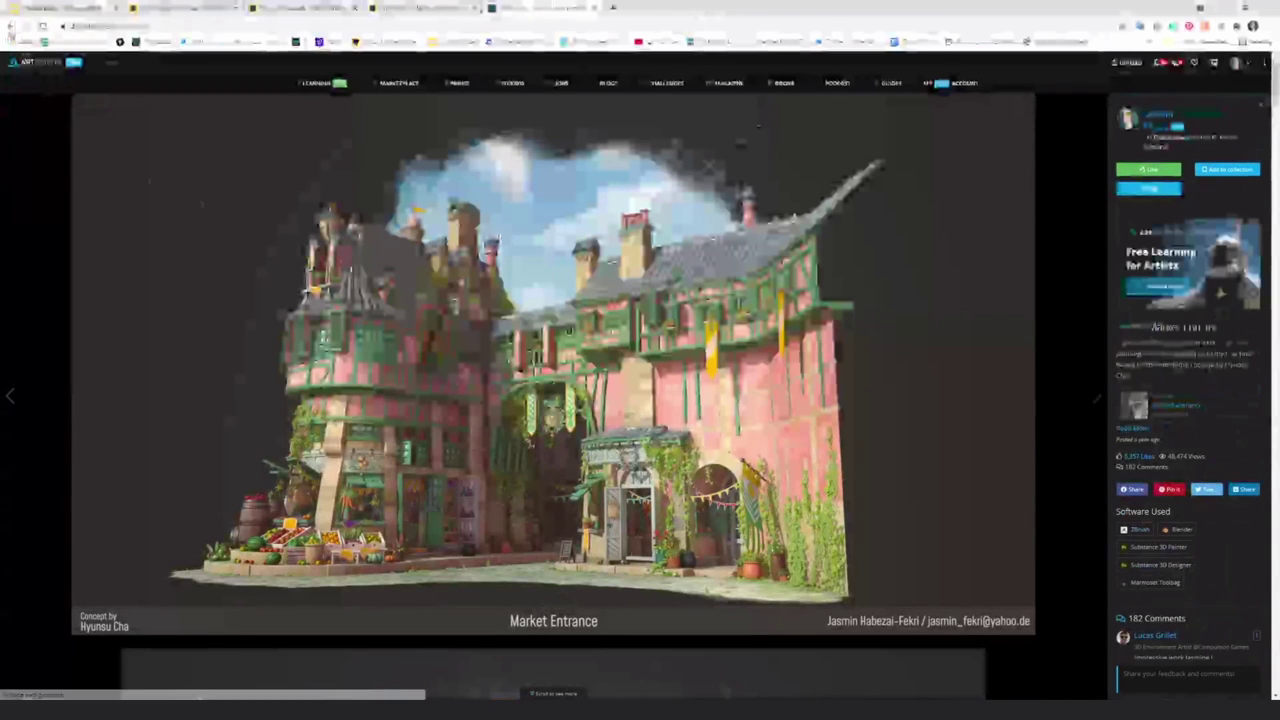
{"action": "left_click", "coordinate": [11, 27]}
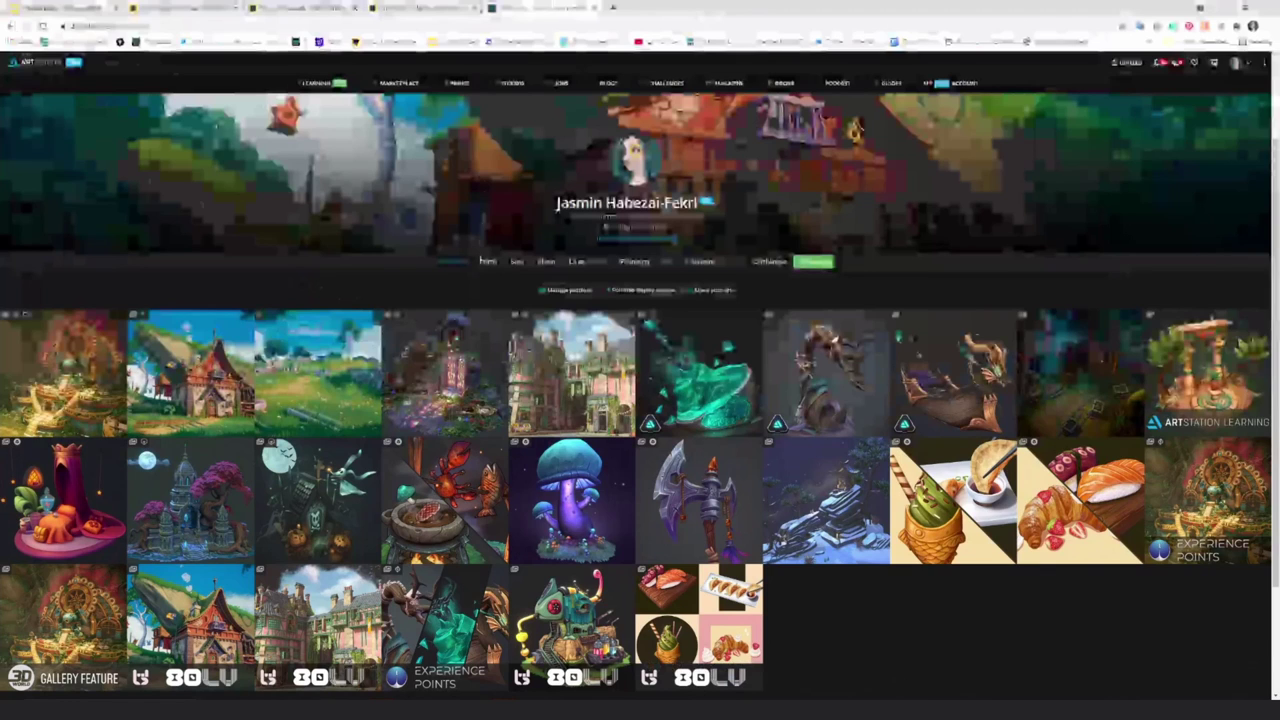
Switch to the Plants_2 project in Substance Painter and go through the lowest Green Leaves_Thin folder's layers down to Base Color
{"action": "mouse_move", "coordinate": [552, 710]}
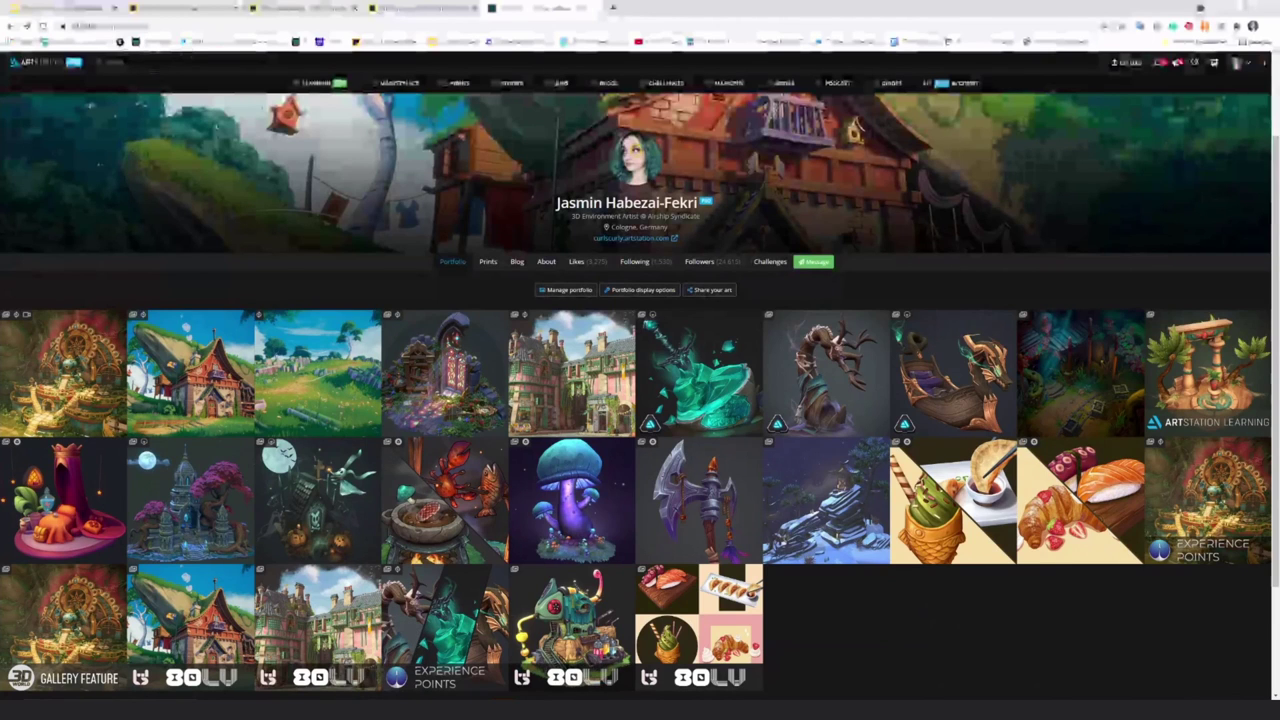
{"action": "mouse_move", "coordinate": [552, 710]}
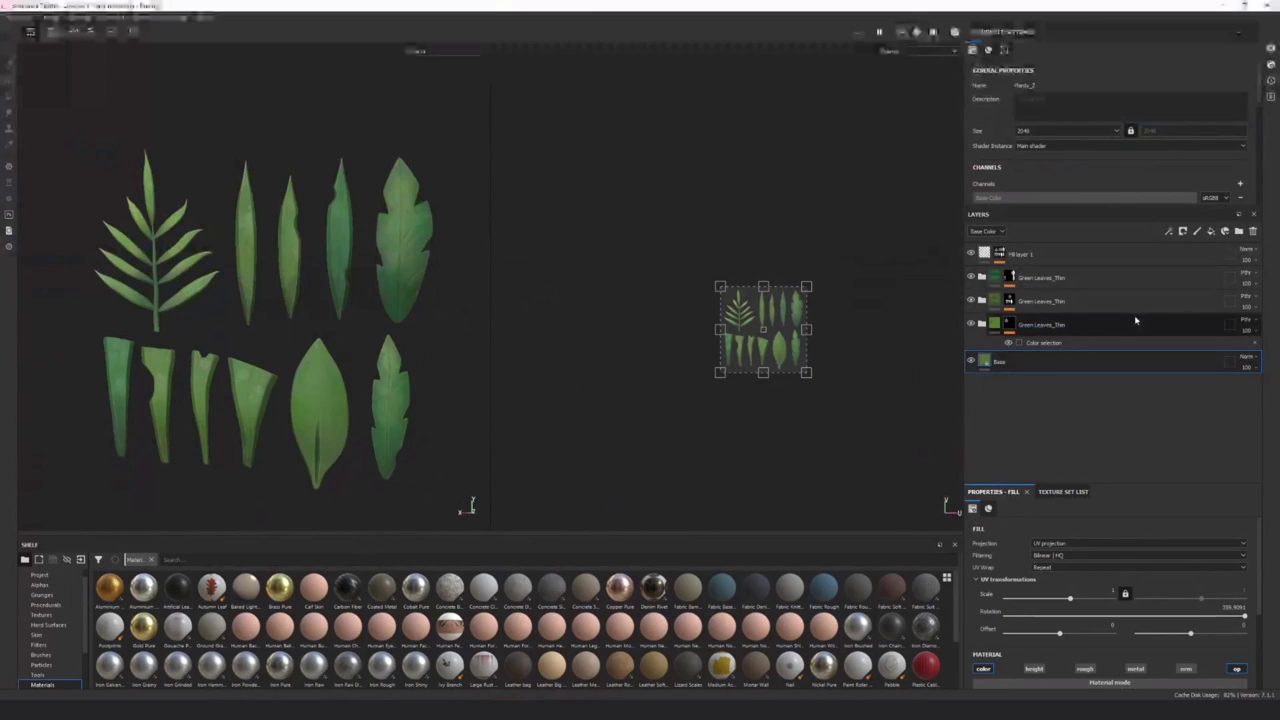
{"action": "left_click", "coordinate": [1057, 324]}
{"action": "scroll", "coordinate": [1116, 400], "scroll_direction": "down", "scroll_amount": 4}
{"action": "scroll", "coordinate": [1100, 390], "scroll_direction": "up", "scroll_amount": 3}
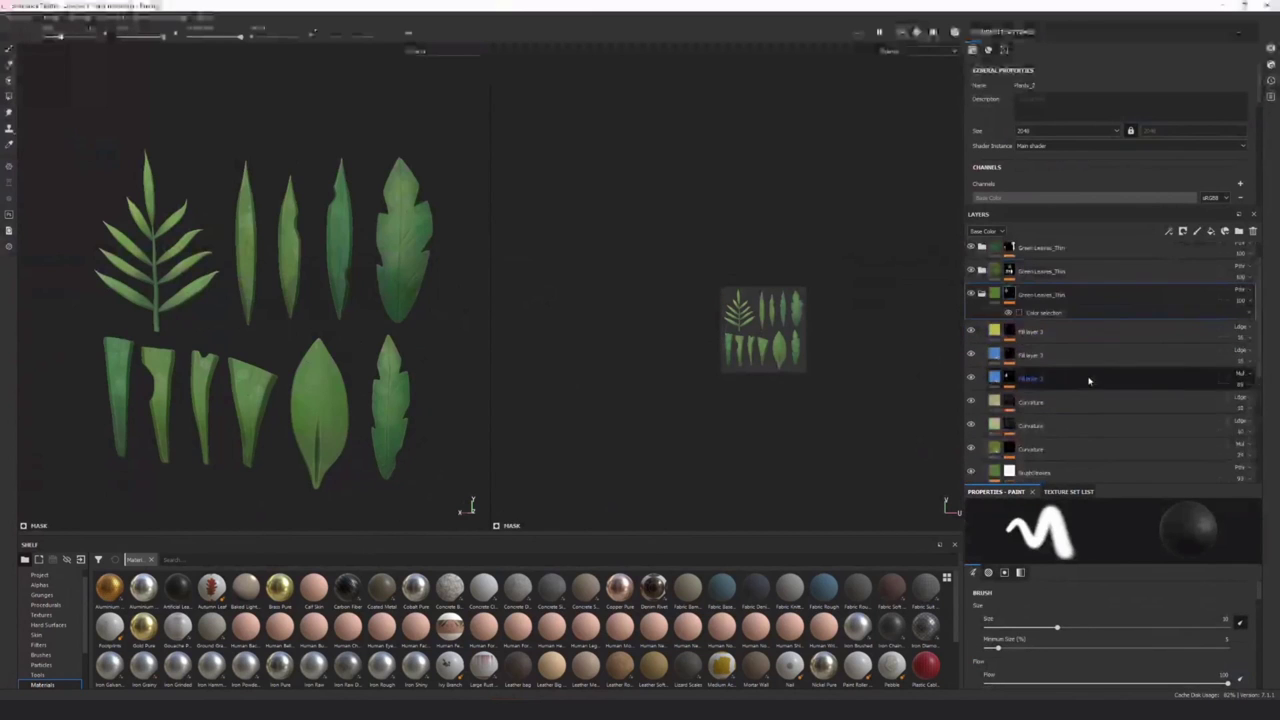
{"action": "scroll", "coordinate": [1100, 370], "scroll_direction": "down", "scroll_amount": 5}
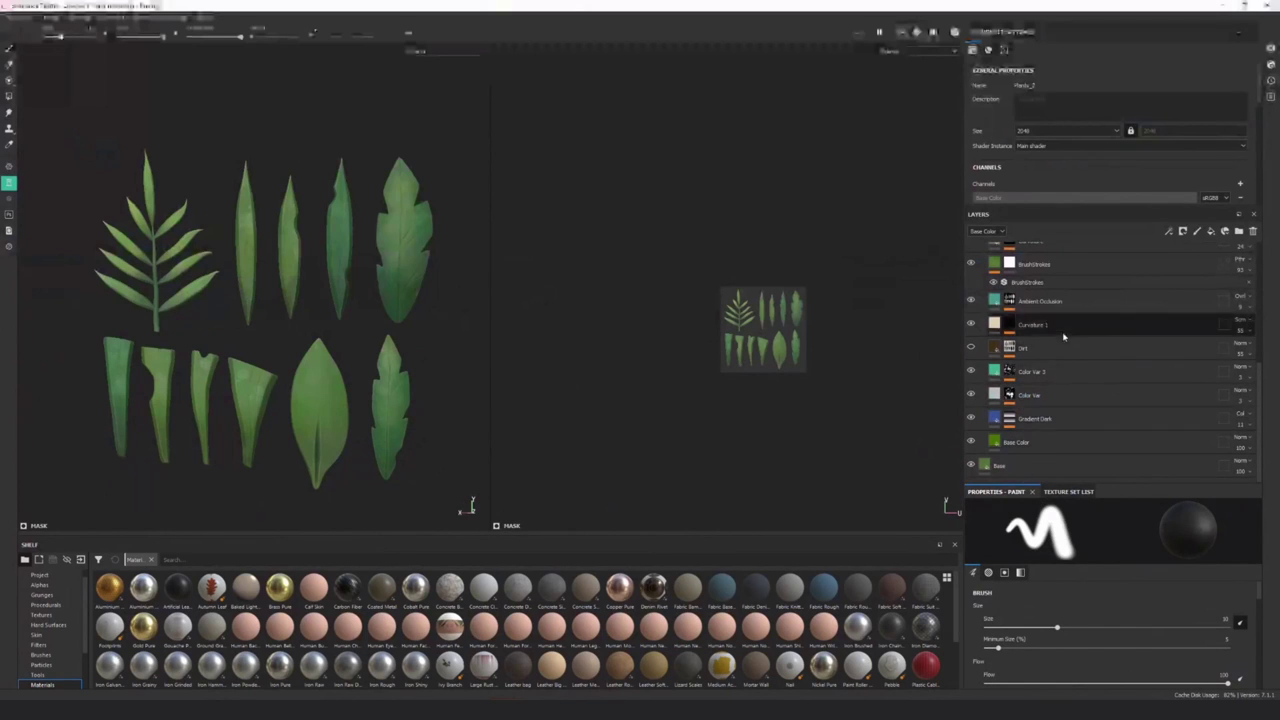
{"action": "scroll", "coordinate": [1080, 440], "scroll_direction": "up", "scroll_amount": 3}
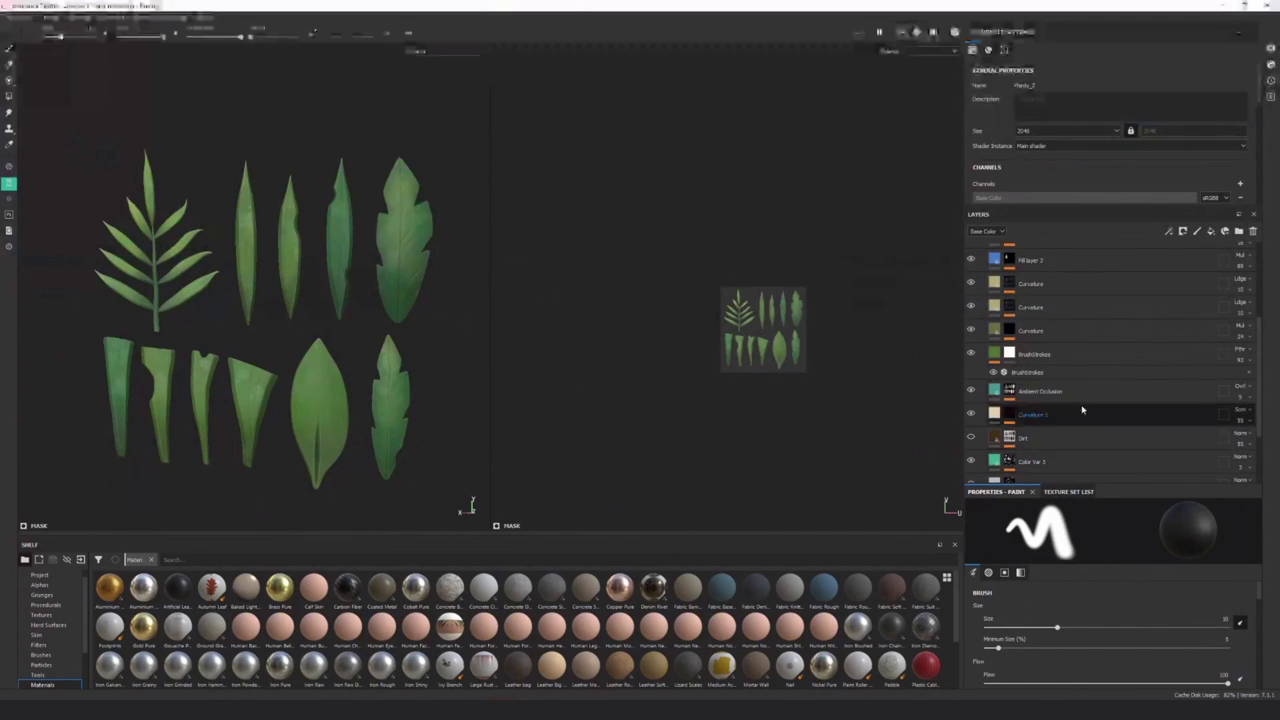
{"action": "scroll", "coordinate": [1073, 410], "scroll_direction": "up", "scroll_amount": 2}
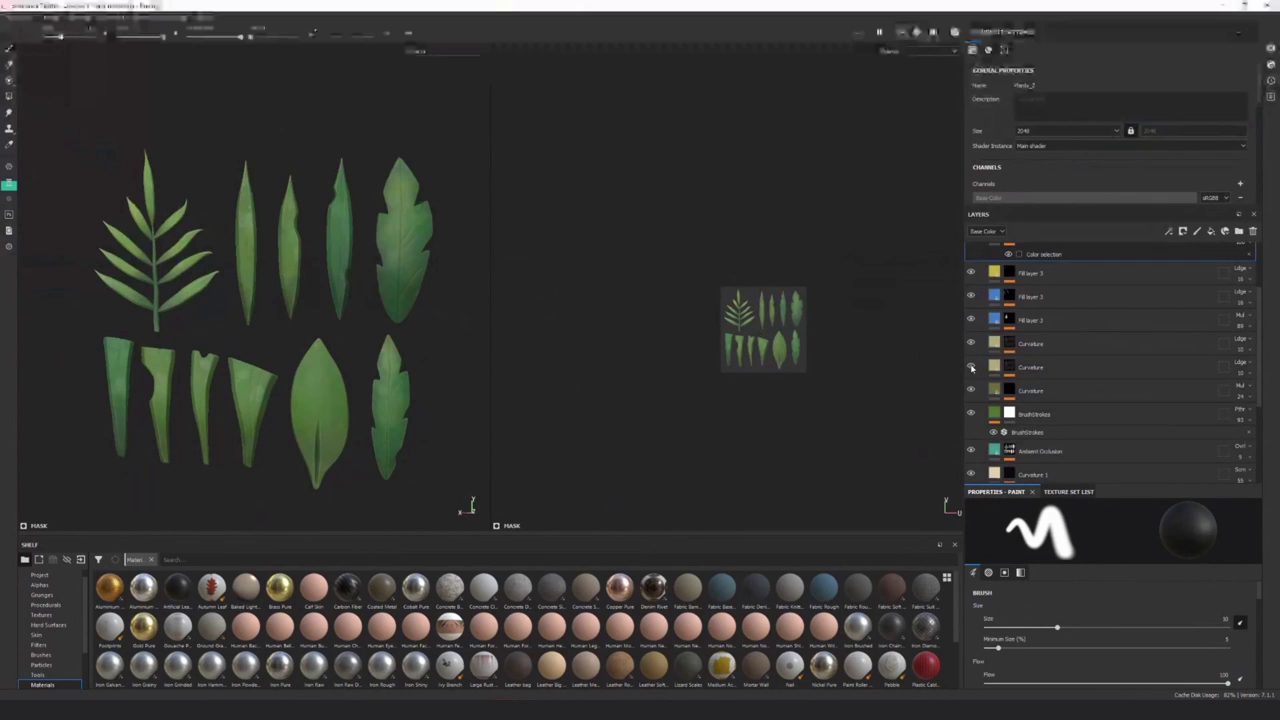
{"action": "scroll", "coordinate": [1130, 440], "scroll_direction": "down", "scroll_amount": 5}
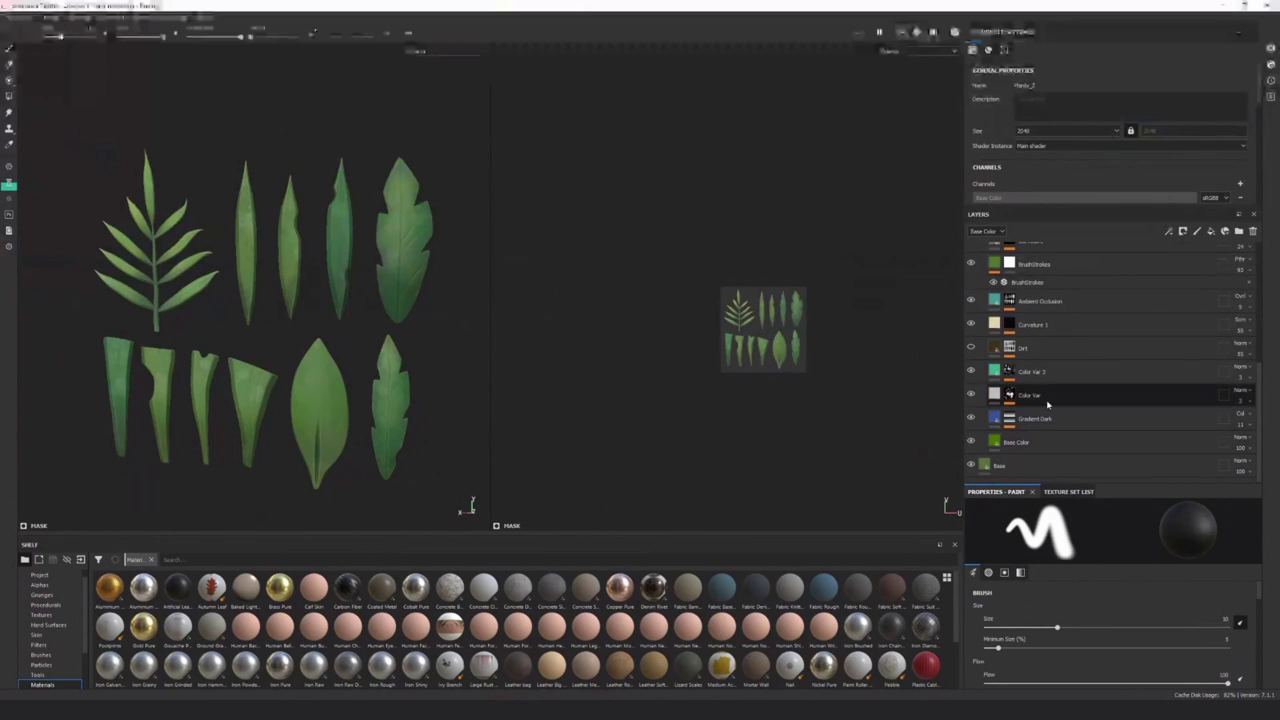
{"action": "double_click", "coordinate": [1028, 443]}
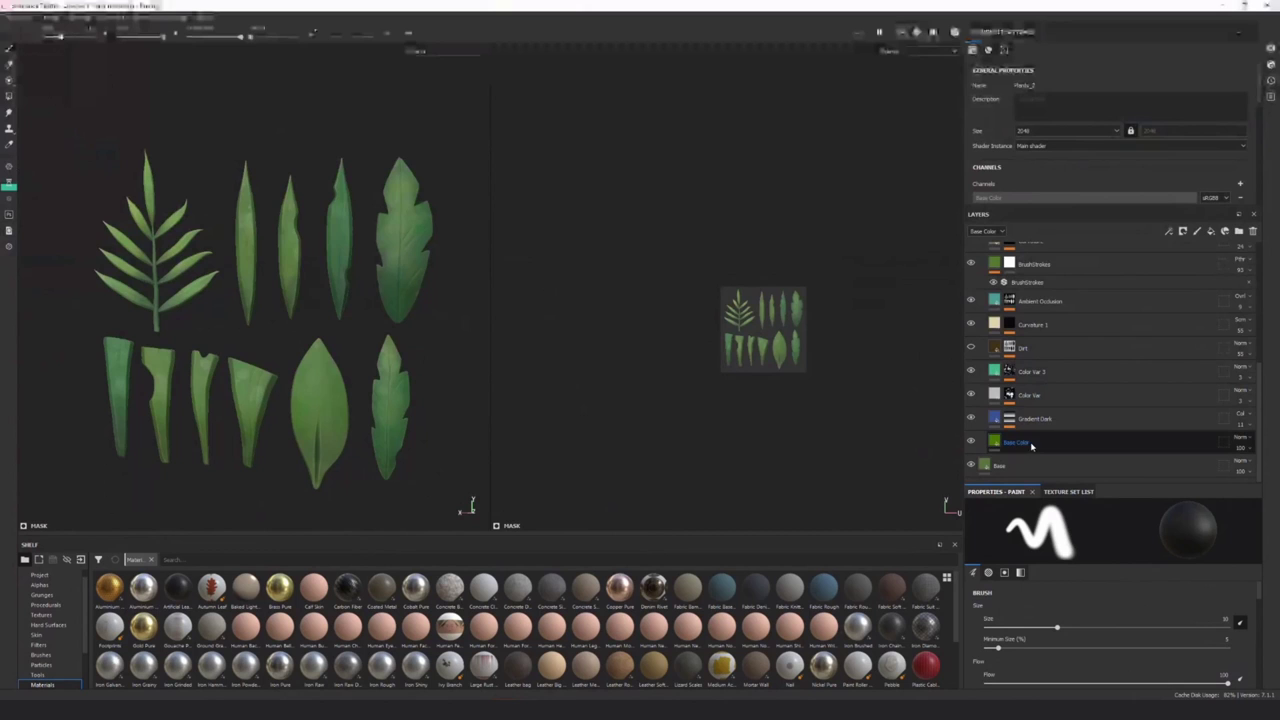
{"action": "key", "text": "Return"}
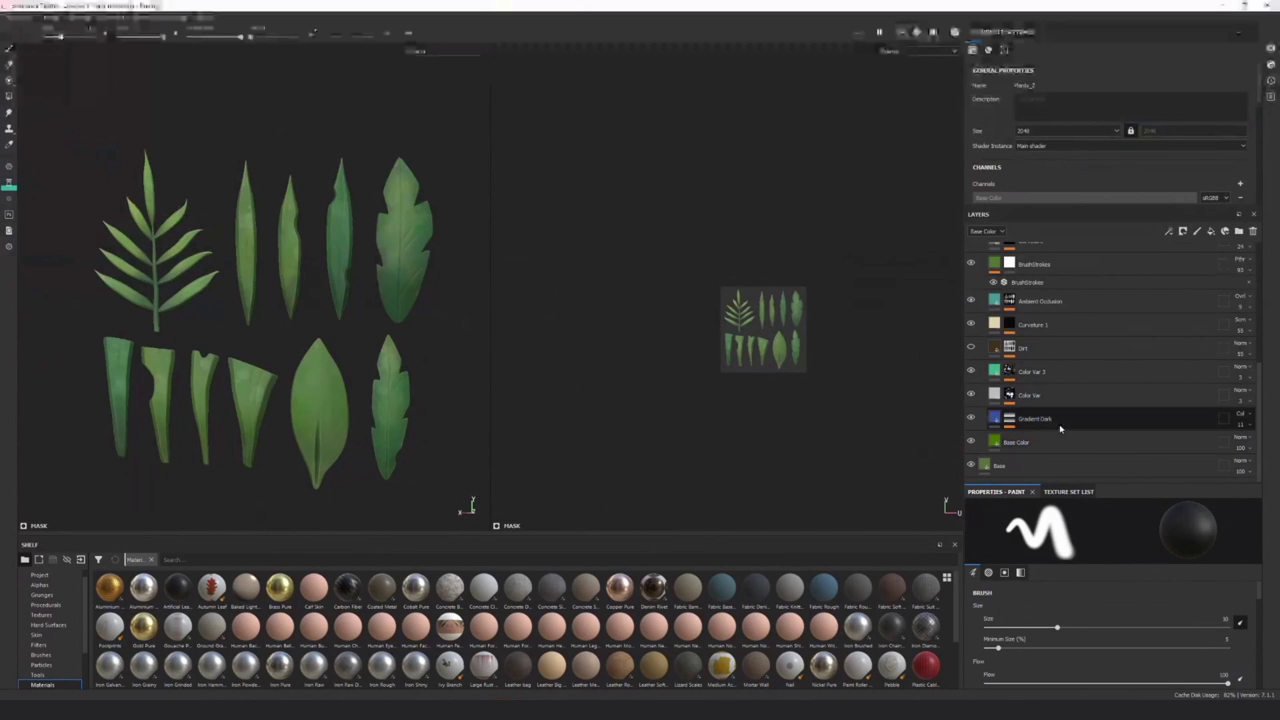
Display only the Roughness channel and examine the spots and veins across all the leaves
{"action": "left_click", "coordinate": [422, 50]}
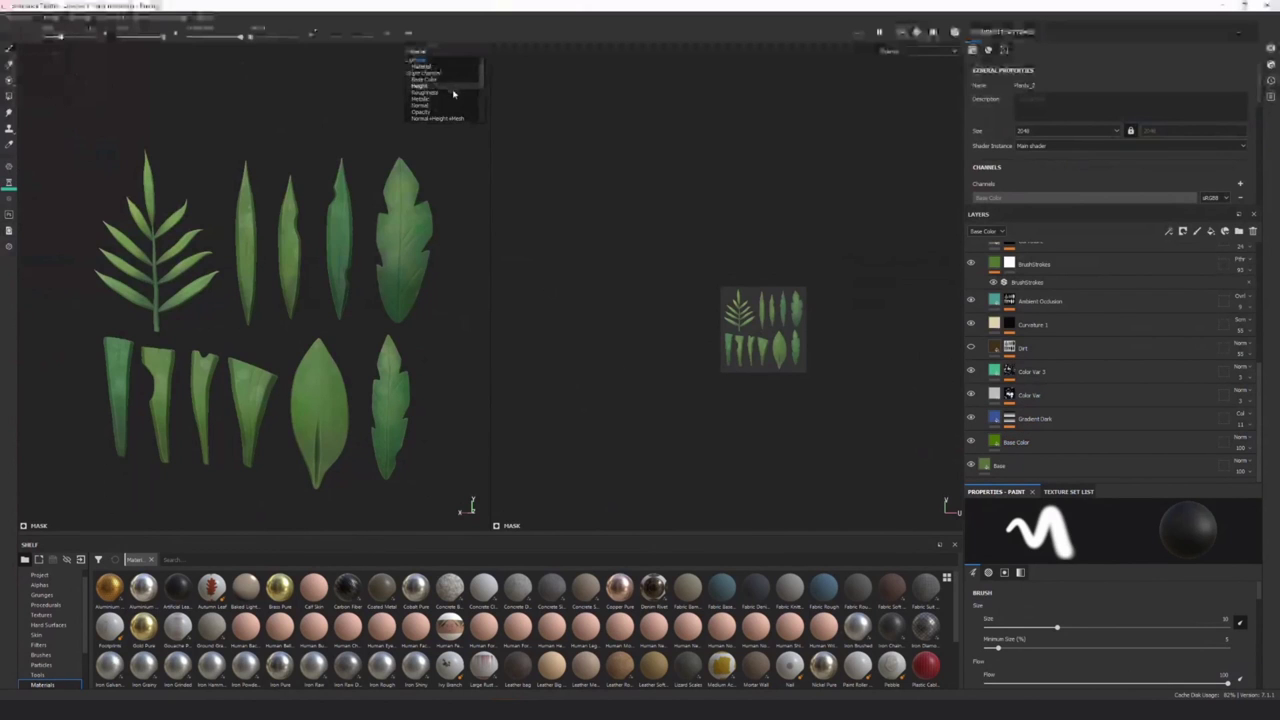
{"action": "left_click", "coordinate": [455, 92]}
{"action": "left_click_drag", "start_coordinate": [372, 238], "coordinate": [243, 288], "text": "alt"}
{"action": "middle_click_drag", "start_coordinate": [119, 366], "coordinate": [239, 331], "text": "alt"}
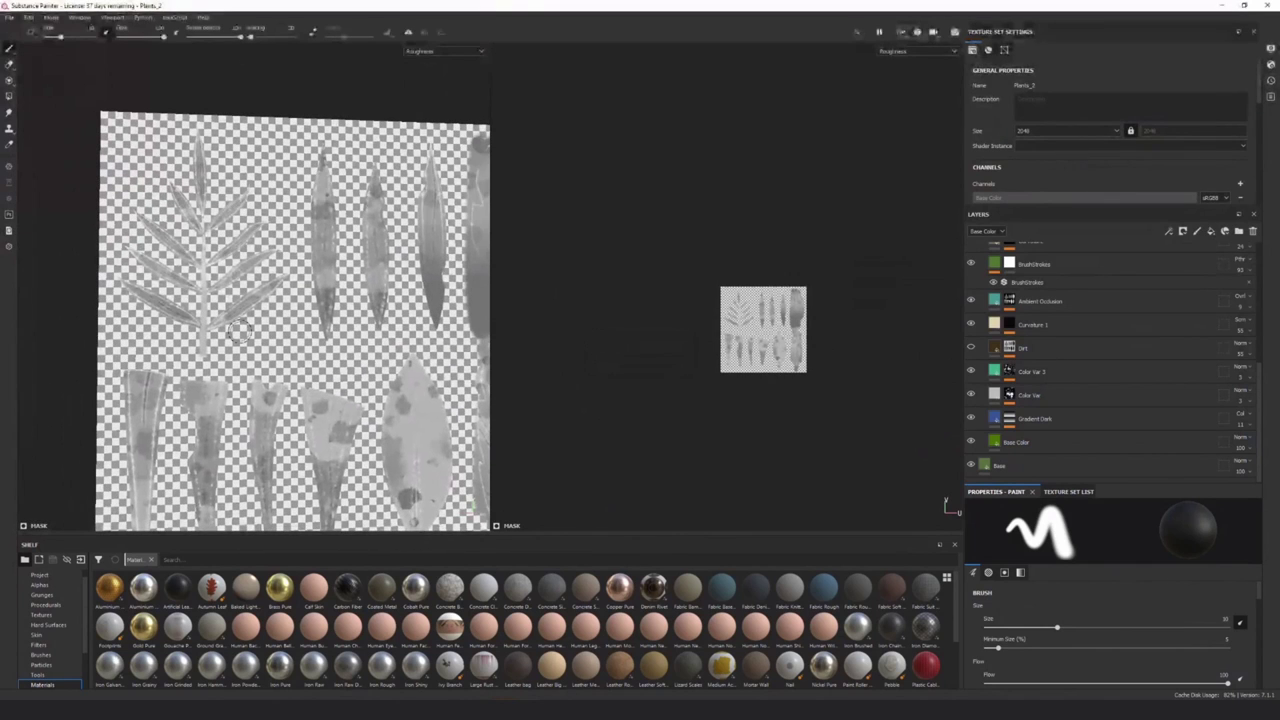
{"action": "middle_click_drag", "start_coordinate": [319, 392], "coordinate": [199, 404], "text": "alt"}
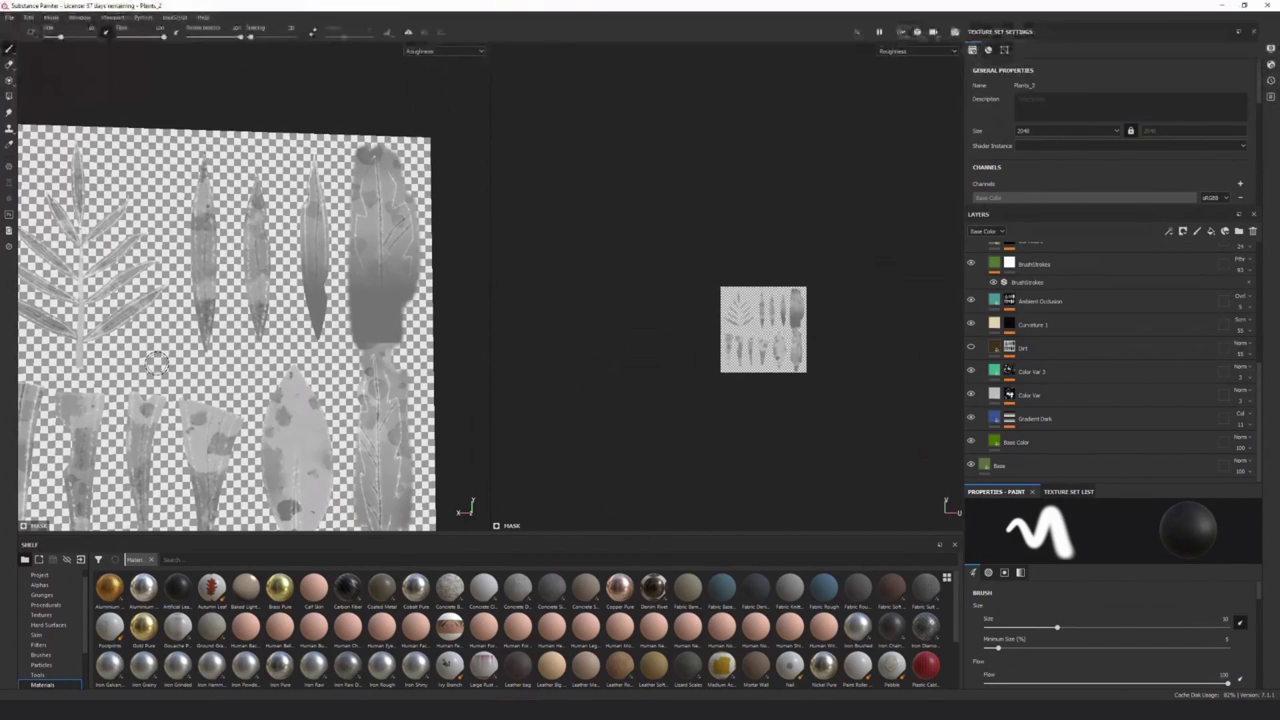
{"action": "middle_click_drag", "start_coordinate": [166, 516], "coordinate": [209, 491]}
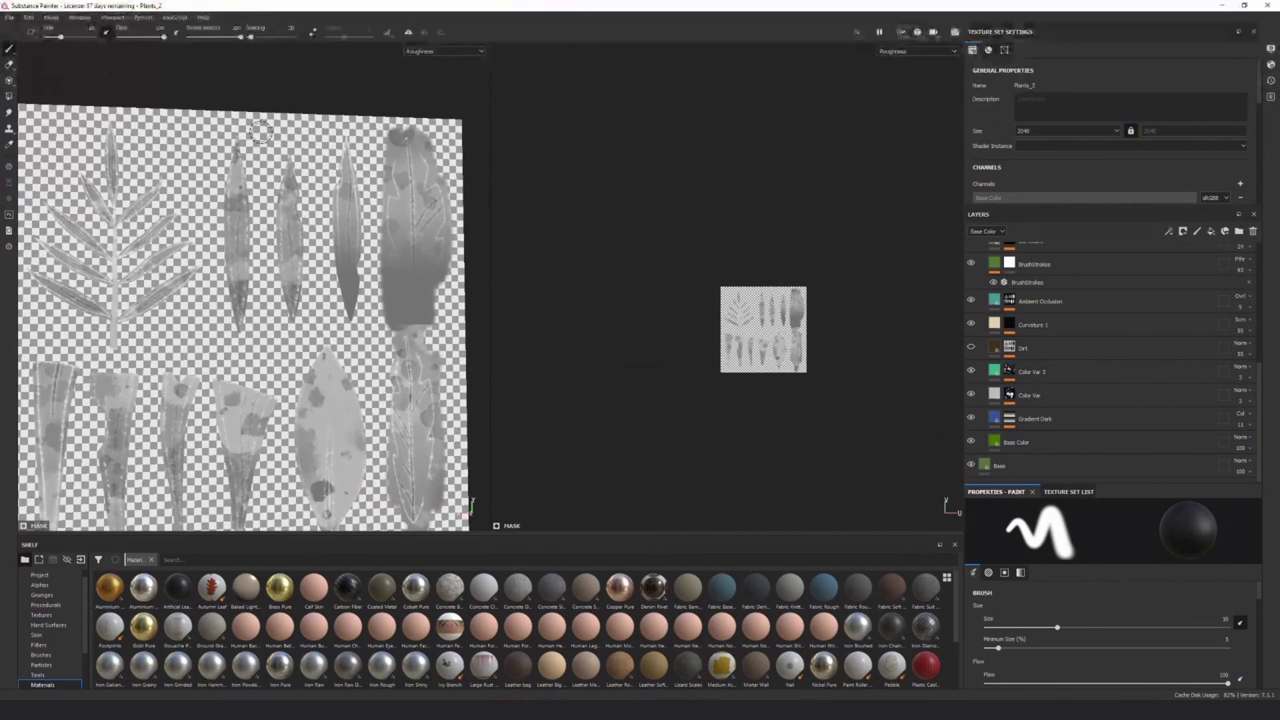
Return the viewport to the Material display and examine the leaves up close and as a whole
{"action": "left_click", "coordinate": [430, 51]}
{"action": "left_click", "coordinate": [425, 60]}
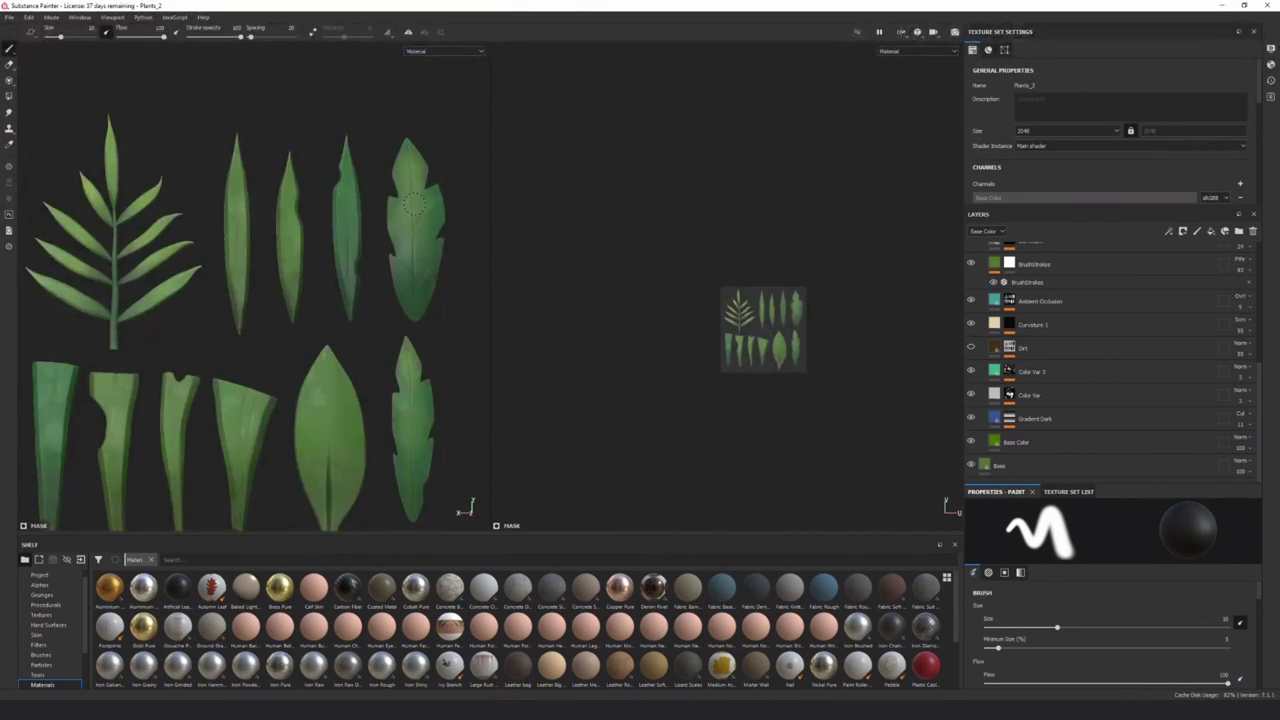
{"action": "scroll", "coordinate": [414, 204], "scroll_direction": "up", "scroll_amount": 3}
{"action": "mouse_move", "coordinate": [388, 300]}
{"action": "left_mouse_down", "text": "alt"}
{"action": "mouse_move", "coordinate": [343, 240]}
{"action": "mouse_move", "coordinate": [363, 260]}
{"action": "mouse_move", "coordinate": [370, 317]}
{"action": "mouse_move", "coordinate": [251, 314]}
{"action": "mouse_move", "coordinate": [384, 279]}
{"action": "mouse_move", "coordinate": [334, 312]}
{"action": "mouse_move", "coordinate": [341, 342]}
{"action": "left_mouse_up", "text": "alt"}
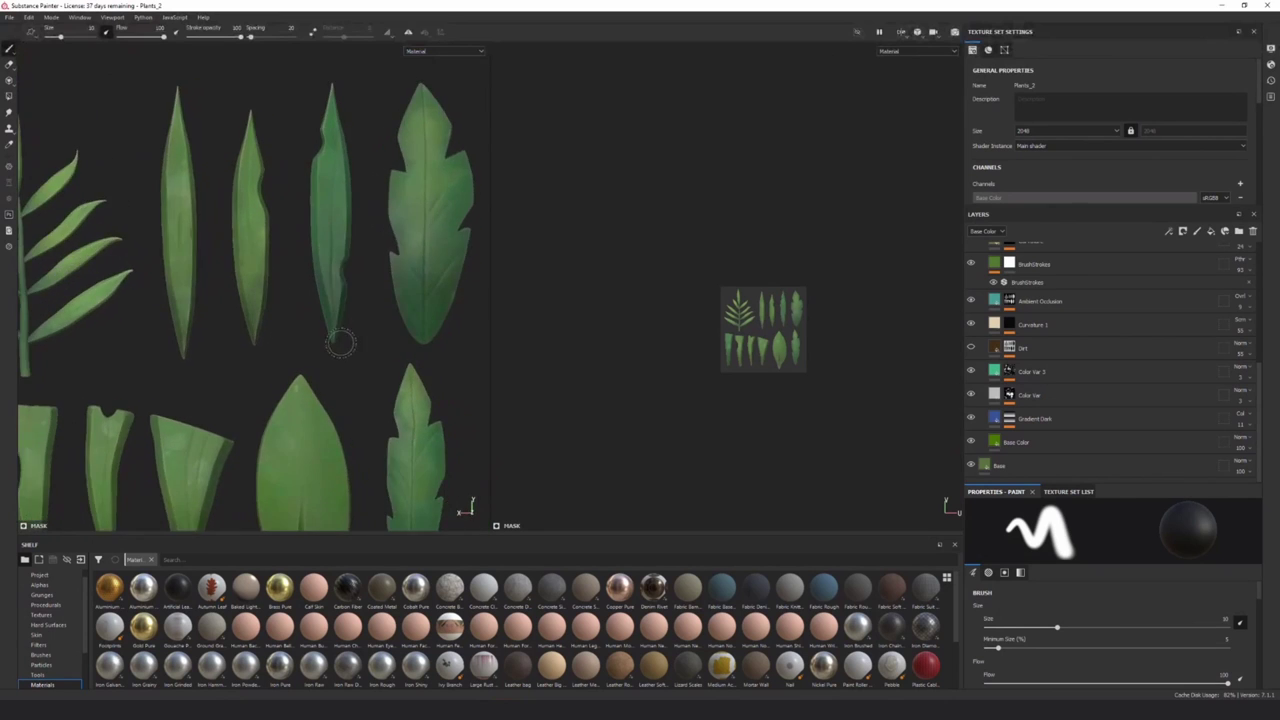
{"action": "scroll", "coordinate": [340, 343], "scroll_direction": "down", "scroll_amount": 3}
{"action": "scroll", "coordinate": [318, 372], "scroll_direction": "up", "scroll_amount": 1}
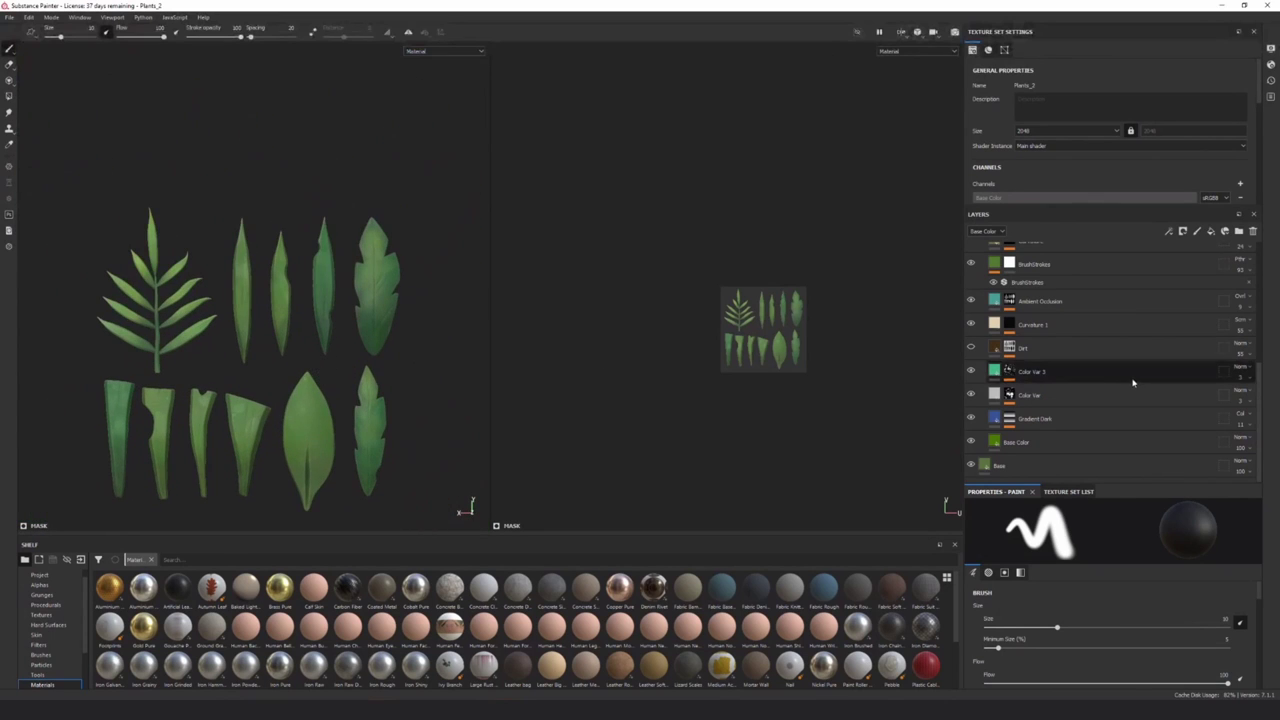
Hide and show each of the three fill layers above the Curvature layers to compare their effect on the leaves
{"action": "scroll", "coordinate": [1130, 380], "scroll_direction": "up", "scroll_amount": 3}
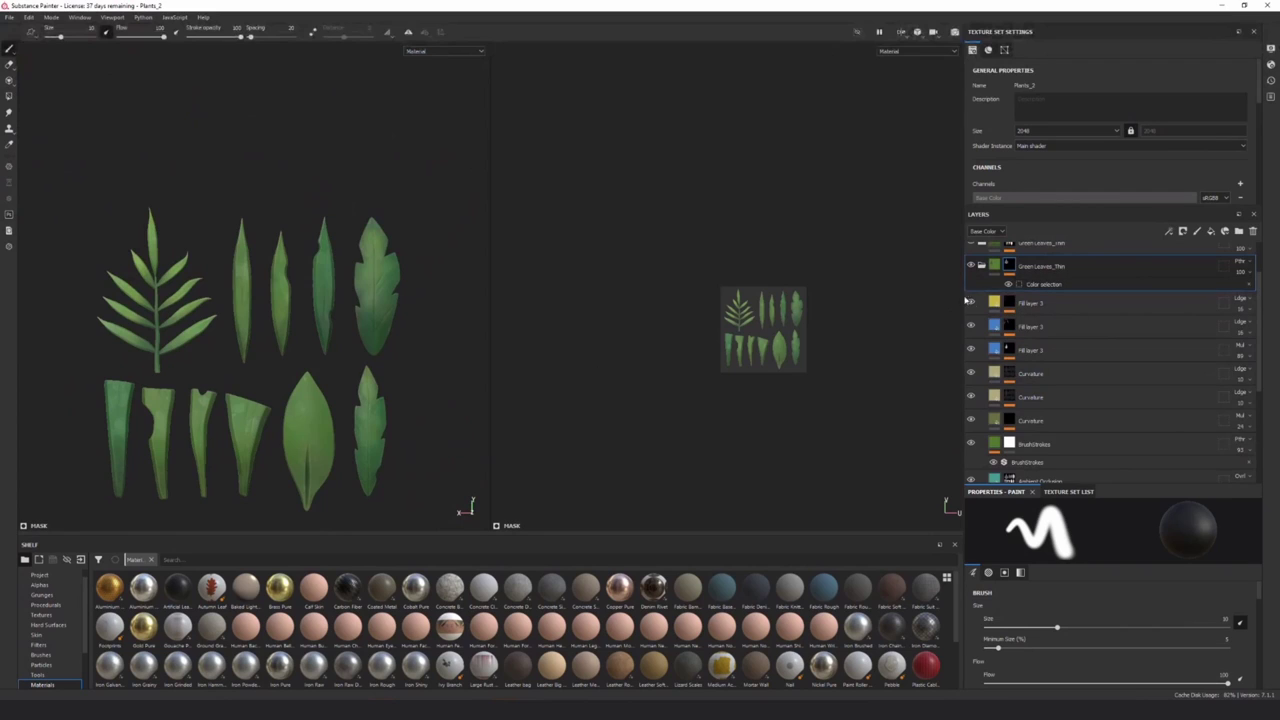
{"action": "left_click", "coordinate": [971, 303]}
{"action": "left_click", "coordinate": [970, 303]}
{"action": "left_click", "coordinate": [970, 326]}
{"action": "left_click", "coordinate": [970, 326]}
{"action": "left_click", "coordinate": [970, 349]}
{"action": "left_click", "coordinate": [970, 349]}
Inspect the Paint effects in the masks of the two blue fill layers, selecting the one on the Multiply layer
{"action": "scroll", "coordinate": [141, 331], "scroll_direction": "up", "scroll_amount": 2}
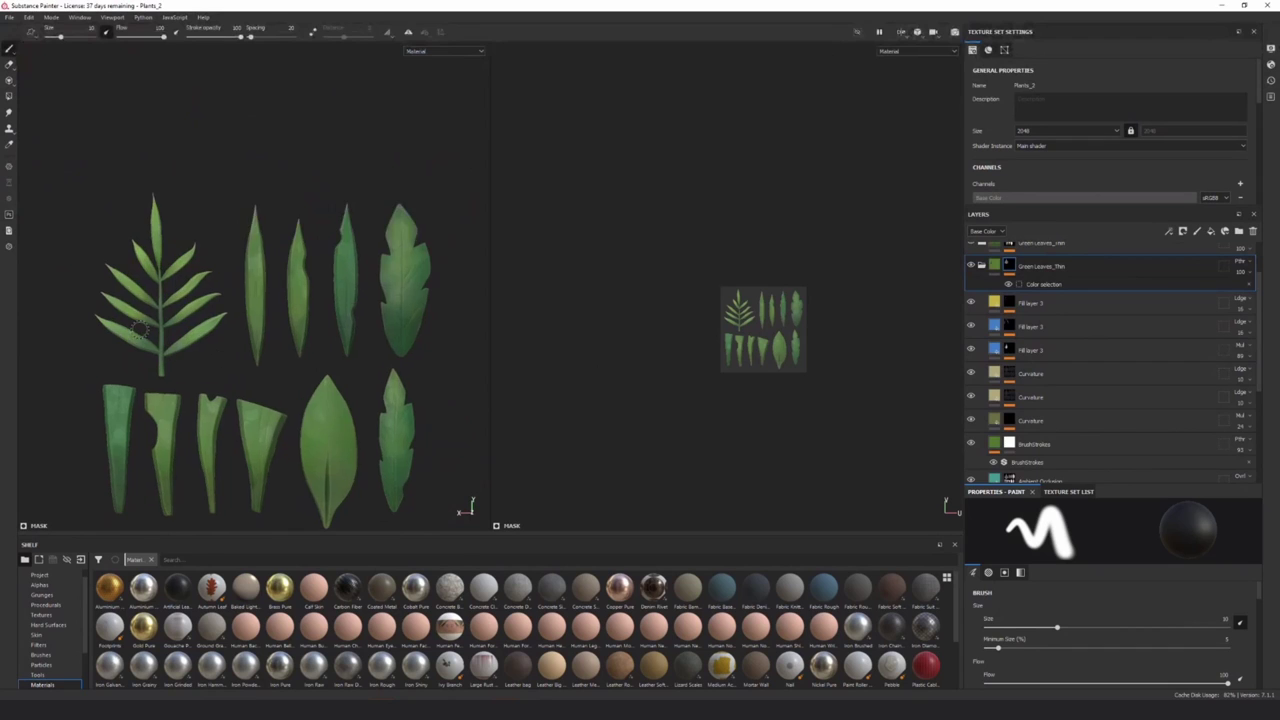
{"action": "scroll", "coordinate": [141, 331], "scroll_direction": "up", "scroll_amount": 1}
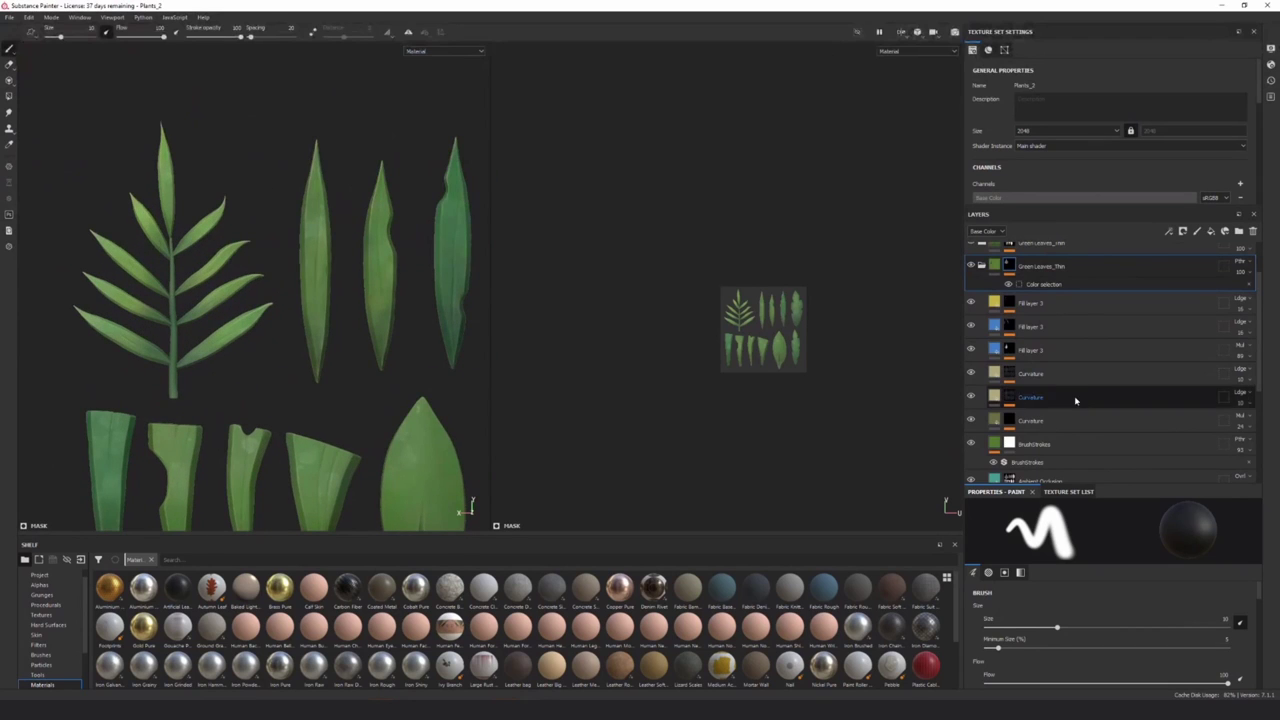
{"action": "left_click", "coordinate": [1013, 358]}
{"action": "left_click", "coordinate": [1034, 369]}
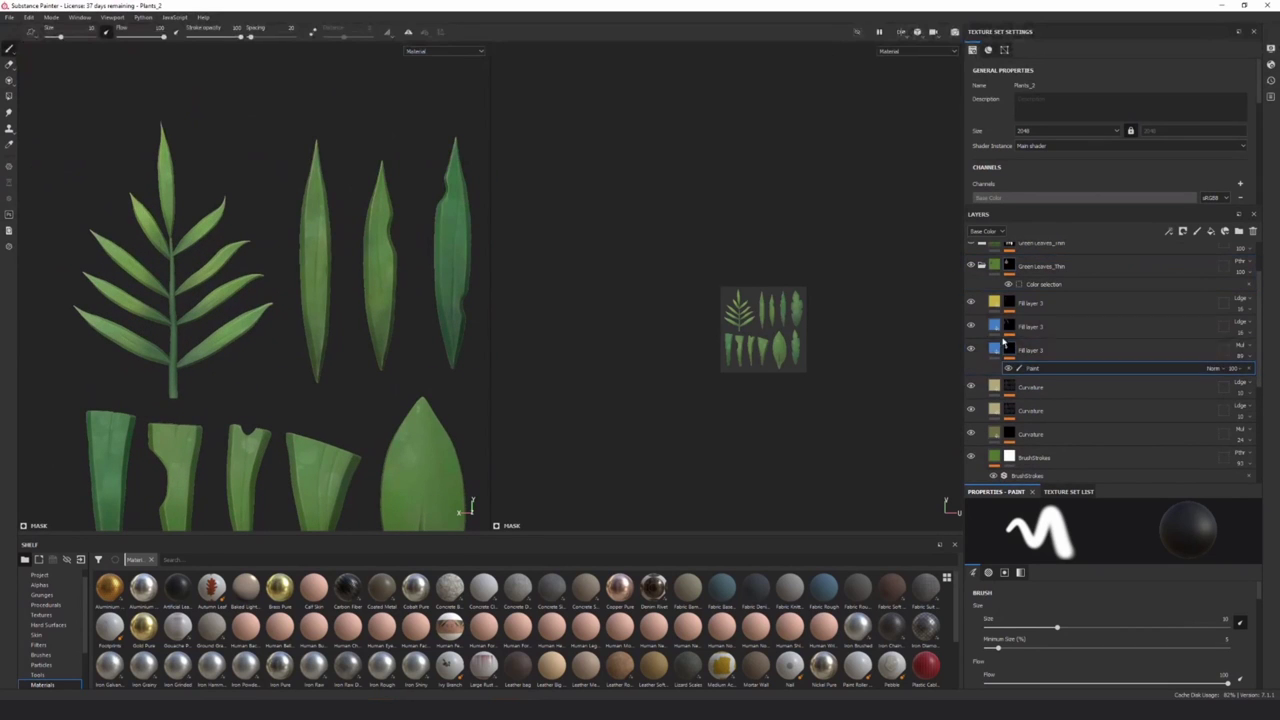
{"action": "left_click", "coordinate": [1008, 326]}
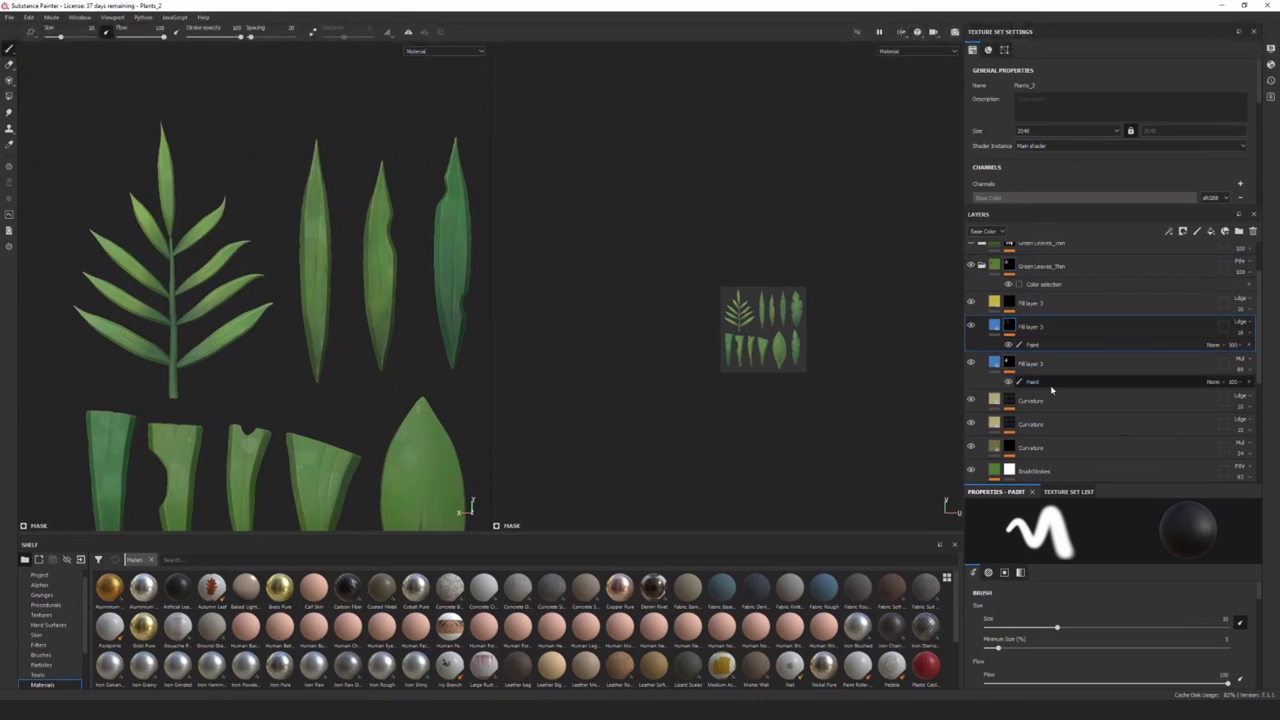
{"action": "left_click", "coordinate": [1050, 382]}
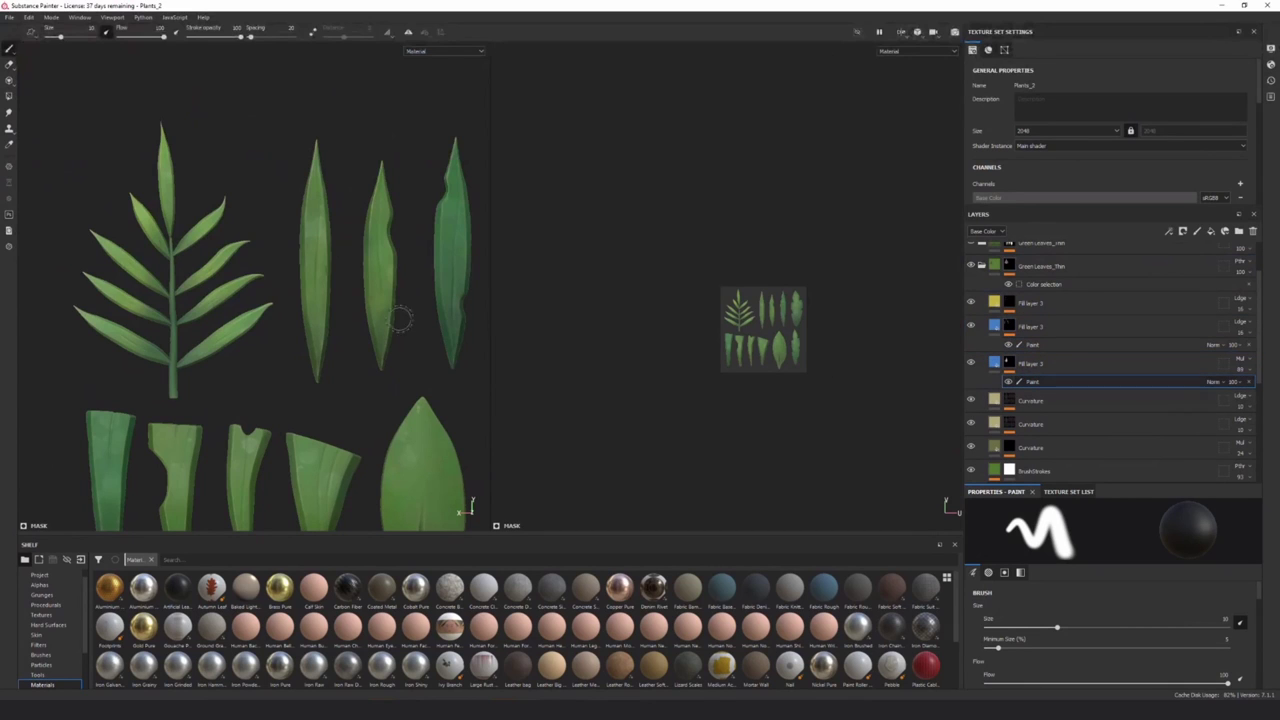
View the full leaf set once more and switch to the sculpted rock in ZBrush
{"action": "scroll", "coordinate": [380, 485], "scroll_direction": "down", "scroll_amount": 3}
{"action": "middle_click_drag", "start_coordinate": [409, 454], "coordinate": [300, 370], "text": "alt"}
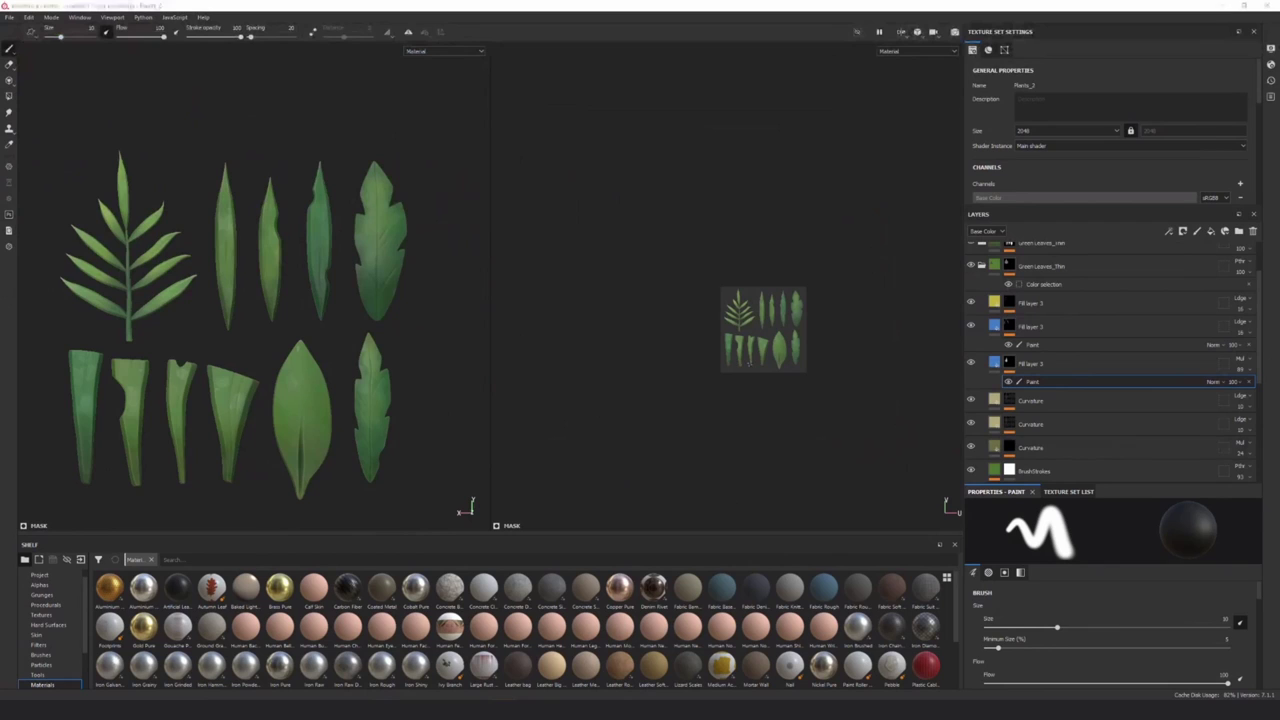
{"action": "mouse_move", "coordinate": [530, 708]}
{"action": "mouse_move", "coordinate": [335, 708]}
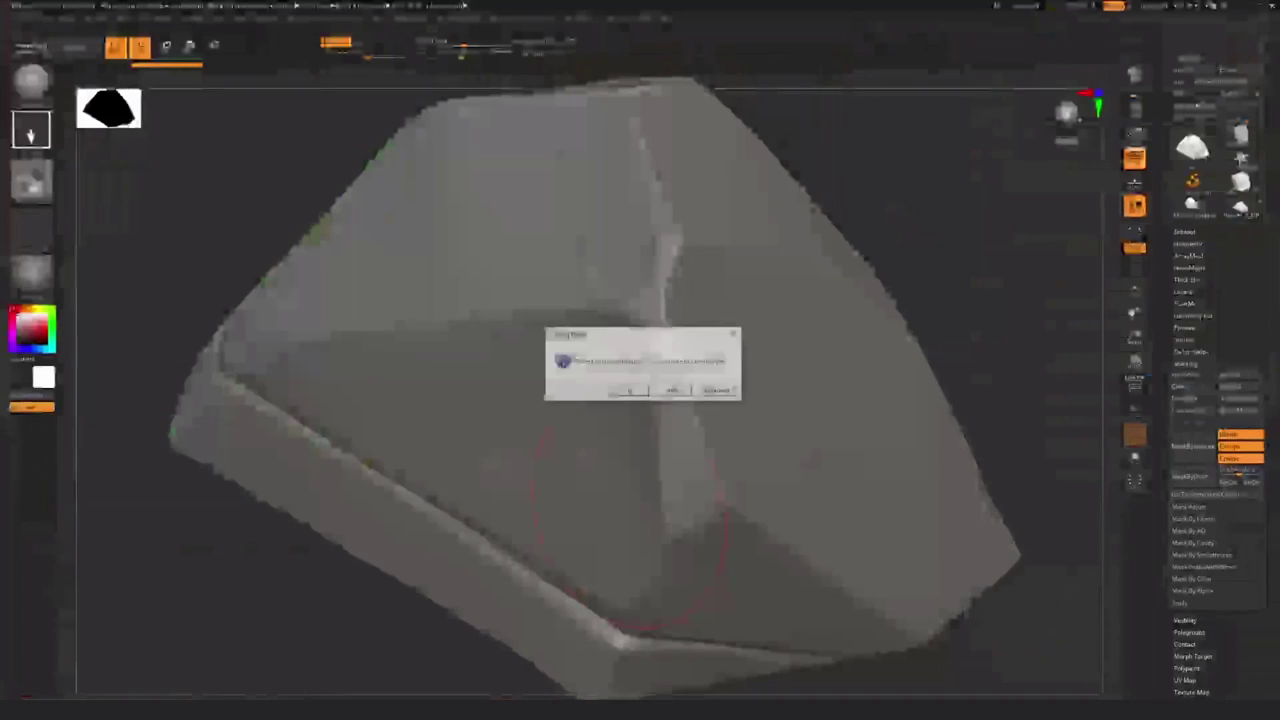
Leave the rock without saving it, open the ZSphere root model and examine the roots wrapped around the shrine
{"action": "left_click", "coordinate": [673, 391]}
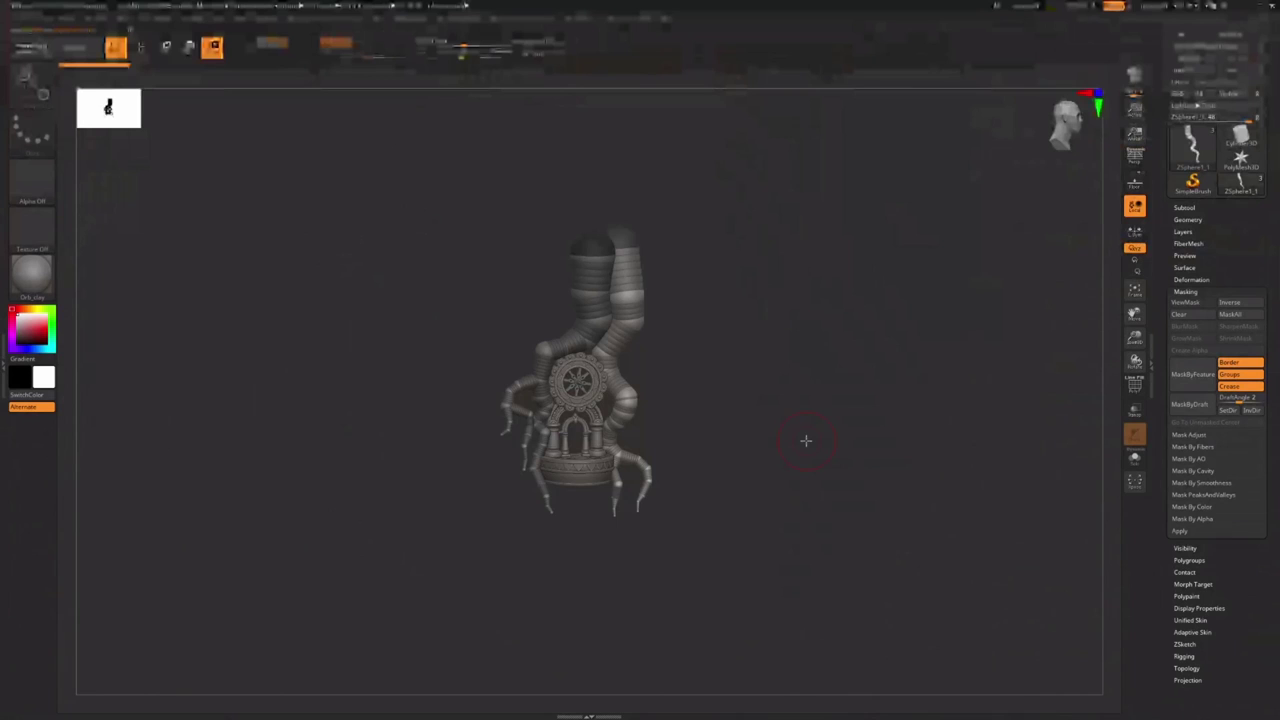
{"action": "key", "text": "f"}
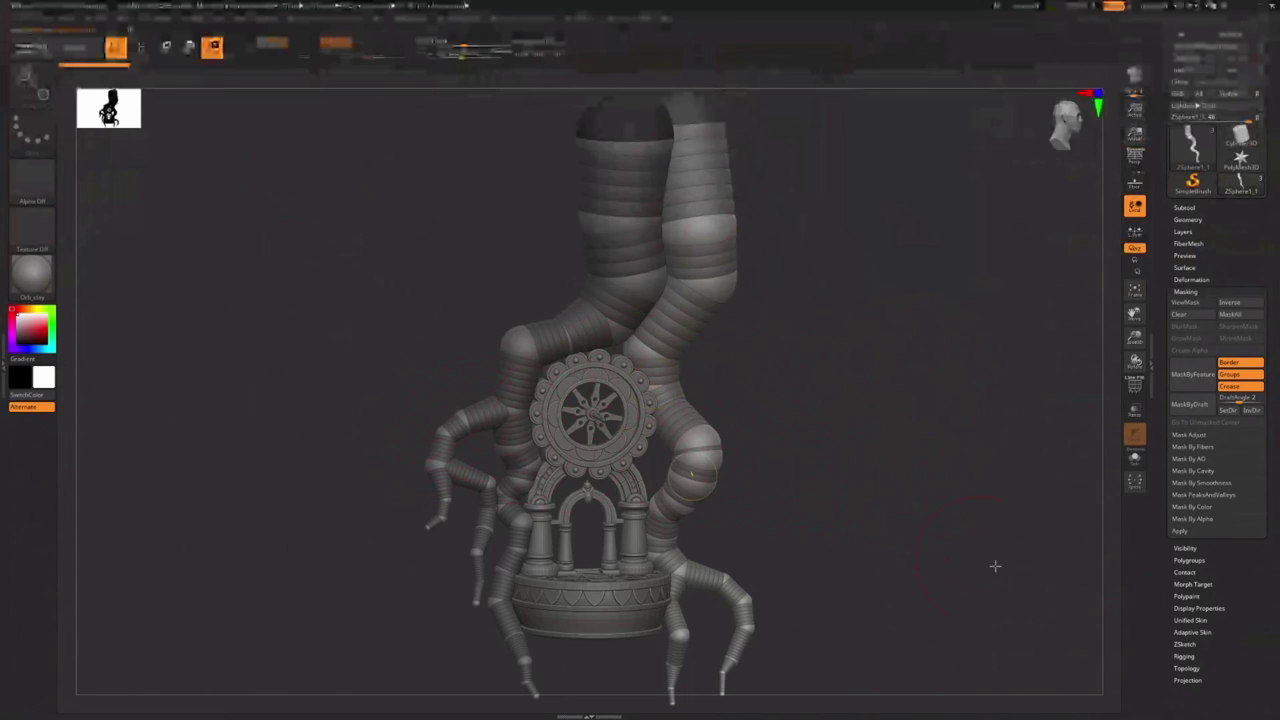
{"action": "mouse_move", "coordinate": [971, 557]}
{"action": "left_mouse_down"}
{"action": "mouse_move", "coordinate": [877, 557]}
{"action": "mouse_move", "coordinate": [879, 573]}
{"action": "mouse_move", "coordinate": [966, 572]}
{"action": "left_mouse_up"}
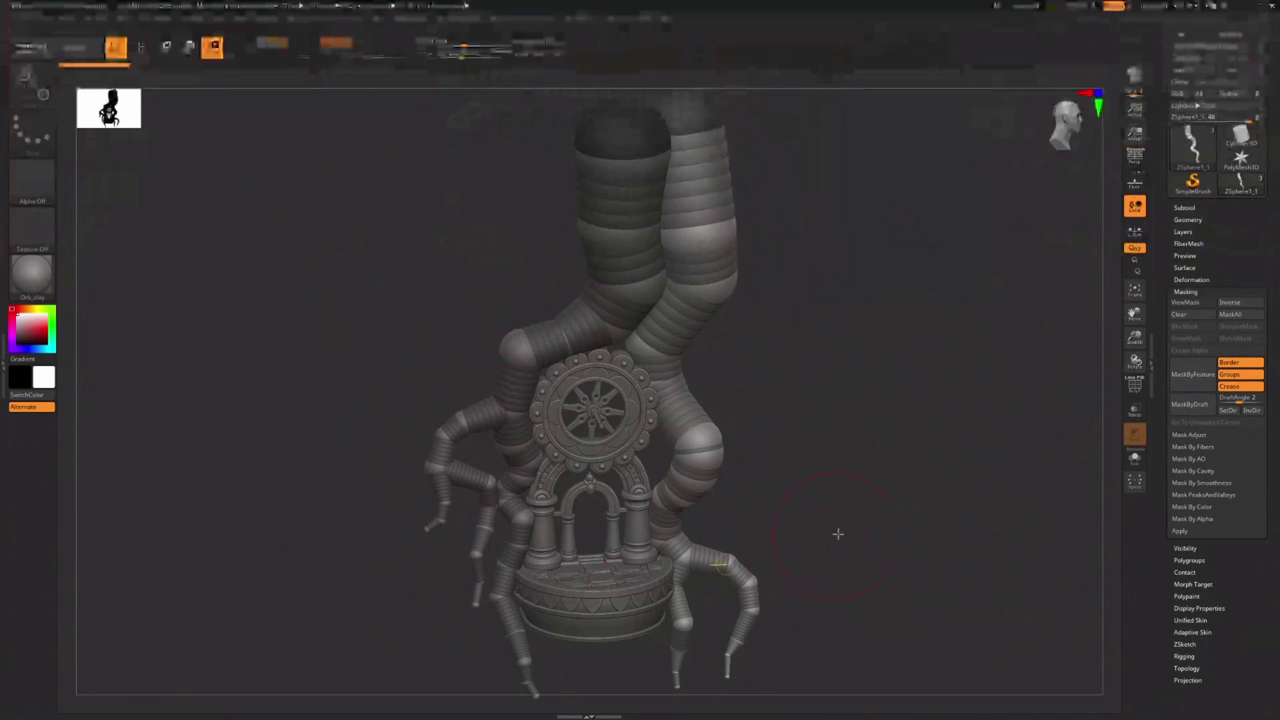
{"action": "left_click_drag", "start_coordinate": [876, 528], "coordinate": [887, 489], "text": "shift"}
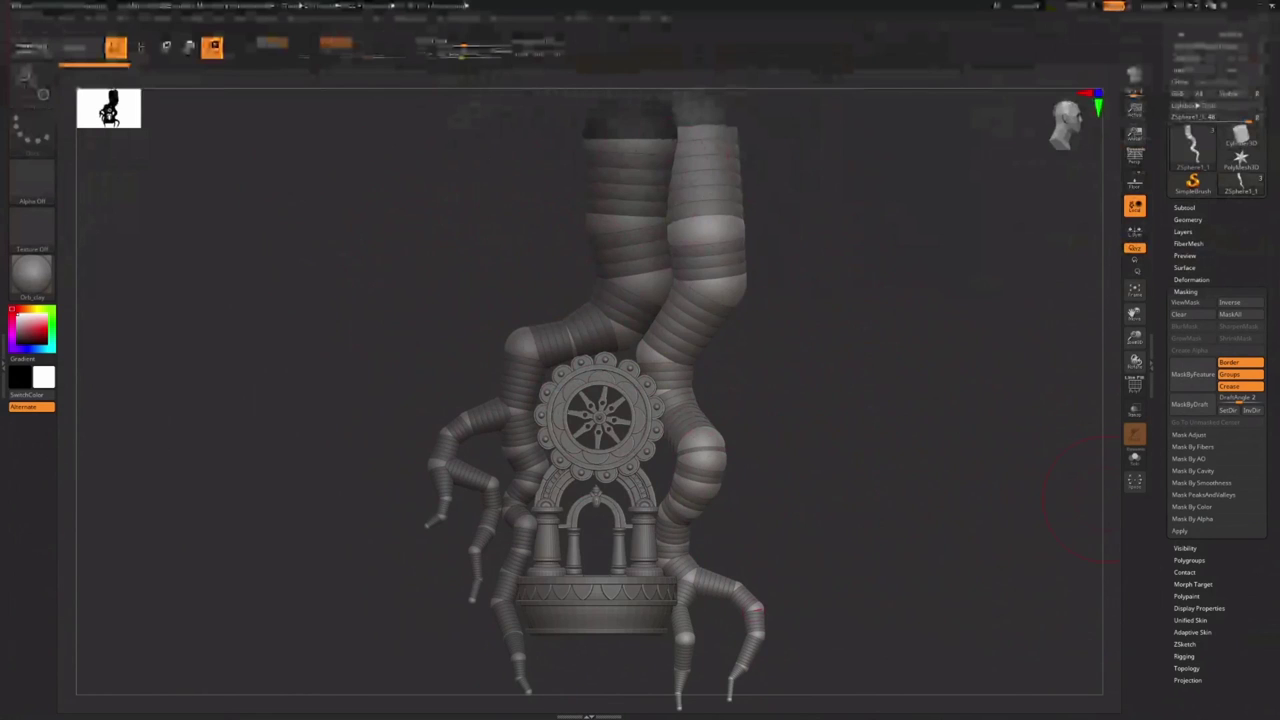
Open the sculpted version of the roots and compare the smooth root with the detailed twisted one from several sides
{"action": "left_click", "coordinate": [684, 392]}
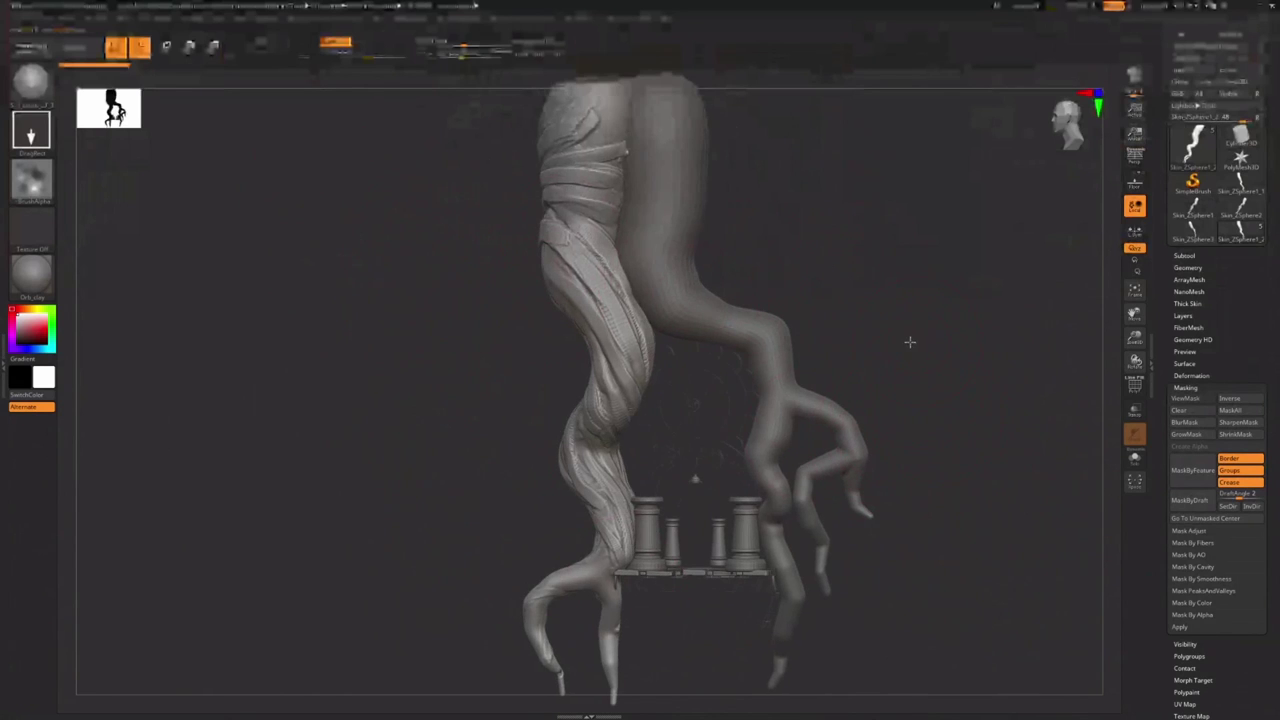
{"action": "left_click_drag", "start_coordinate": [772, 345], "coordinate": [931, 494]}
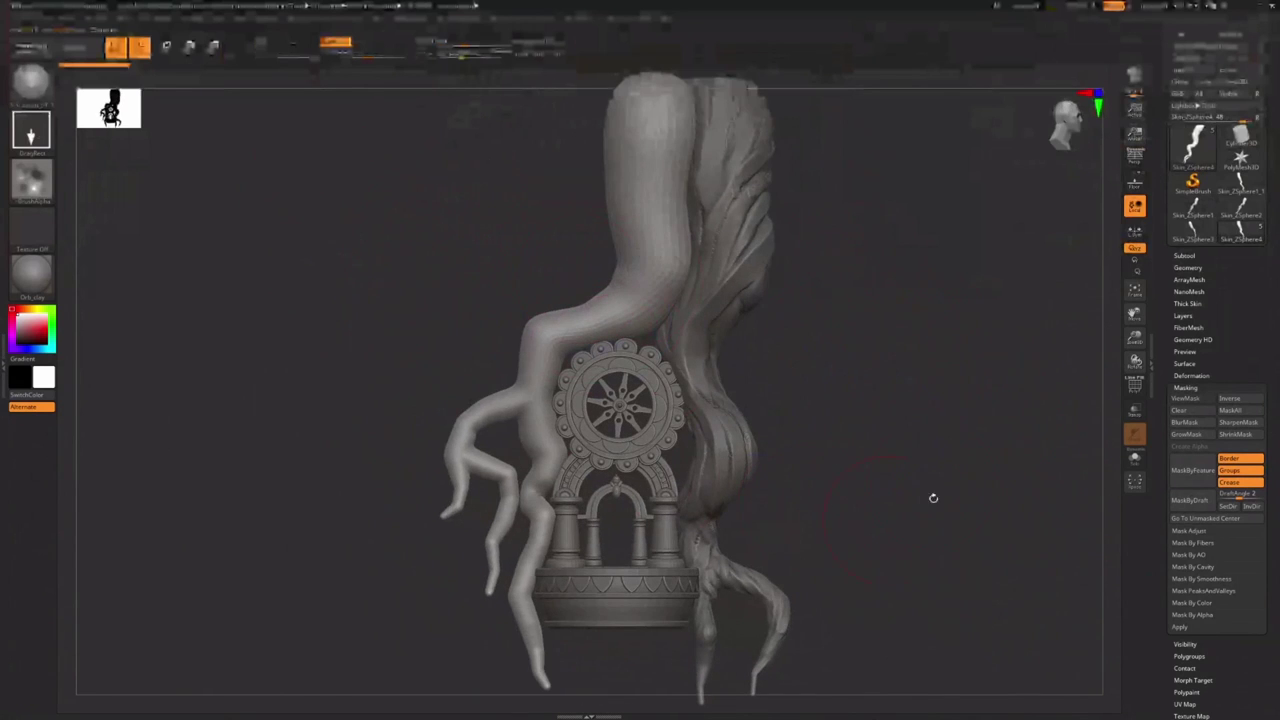
{"action": "left_click", "coordinate": [748, 232], "text": "alt"}
{"action": "left_click_drag", "start_coordinate": [943, 333], "coordinate": [908, 328]}
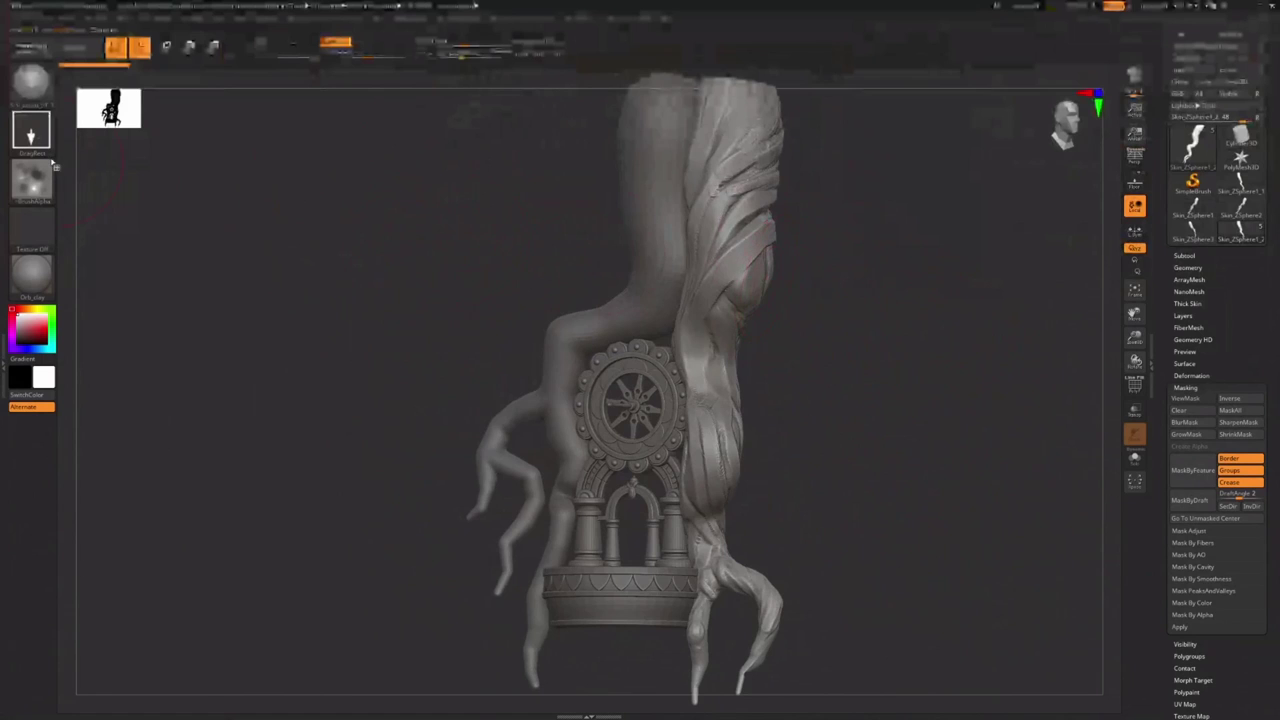
Choose the ClayBuildup brush and make the smooth, unsculpted root the active subtool
{"action": "left_click", "coordinate": [32, 86]}
{"action": "key", "text": "c"}
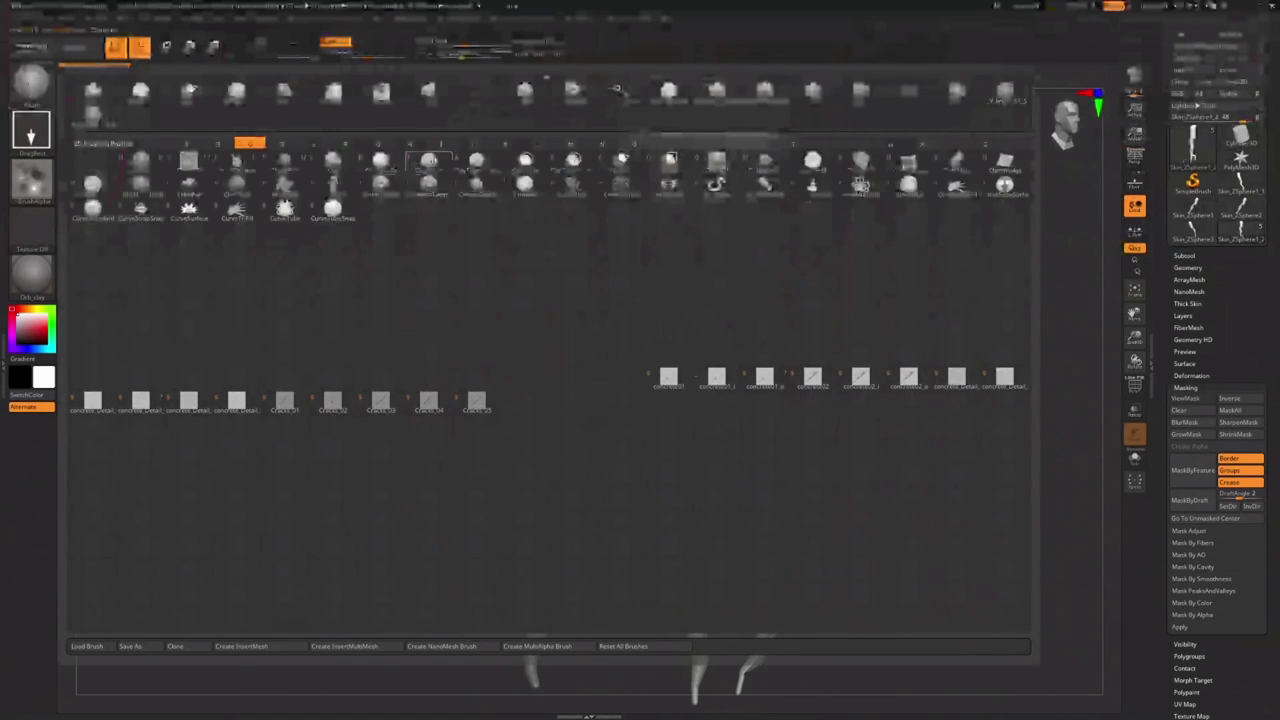
{"action": "left_click", "coordinate": [428, 160]}
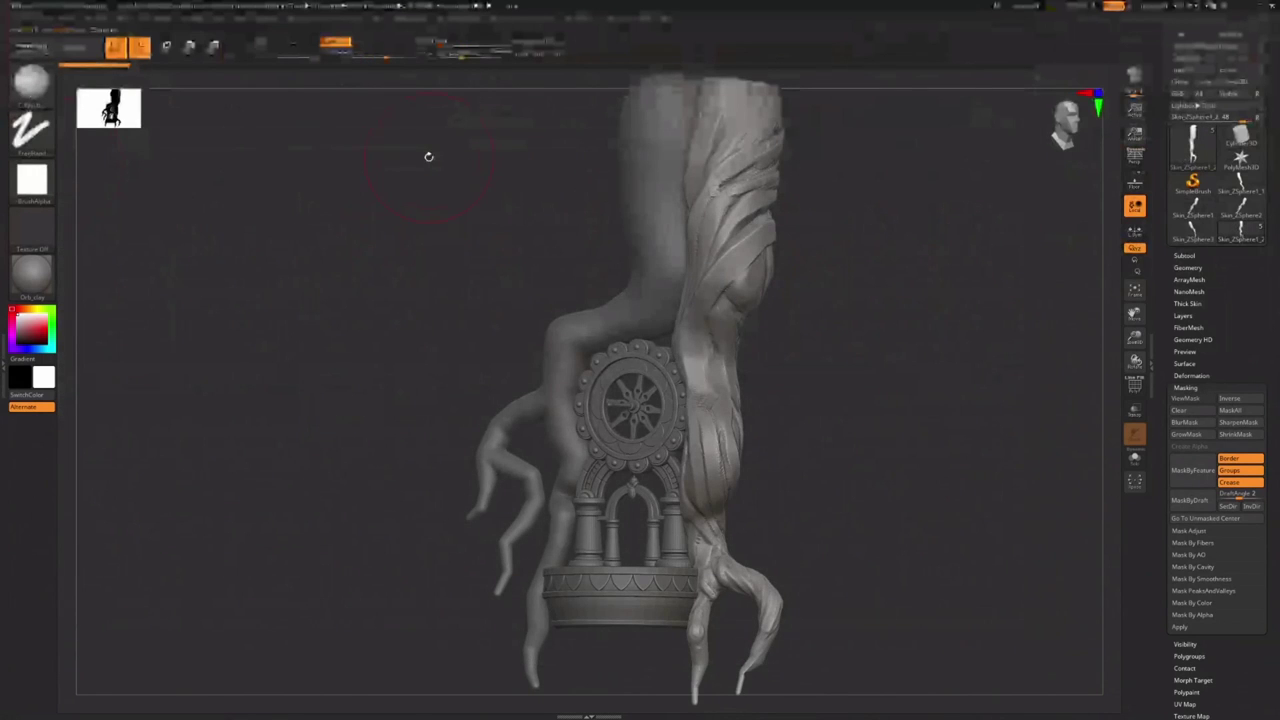
{"action": "left_click", "coordinate": [653, 217], "text": "alt"}
{"action": "left_click_drag", "start_coordinate": [850, 250], "coordinate": [900, 250]}
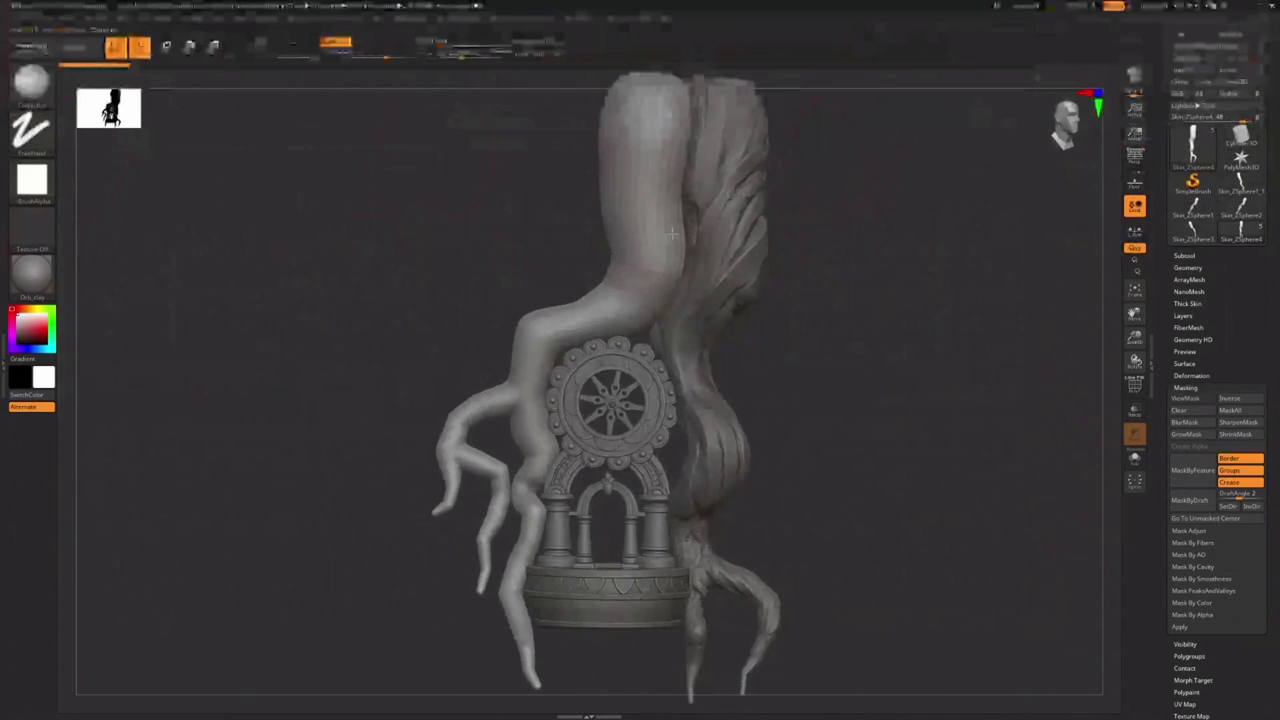
Adjust the brush size and lay diagonal clay bands across the upper part of the smooth root
{"action": "key", "text": "s"}
{"action": "left_click_drag", "start_coordinate": [658, 200], "coordinate": [642, 162]}
{"action": "key", "text": "s"}
{"action": "mouse_move", "coordinate": [674, 121]}
{"action": "left_mouse_down"}
{"action": "mouse_move", "coordinate": [651, 174]}
{"action": "mouse_move", "coordinate": [606, 216]}
{"action": "left_mouse_up"}
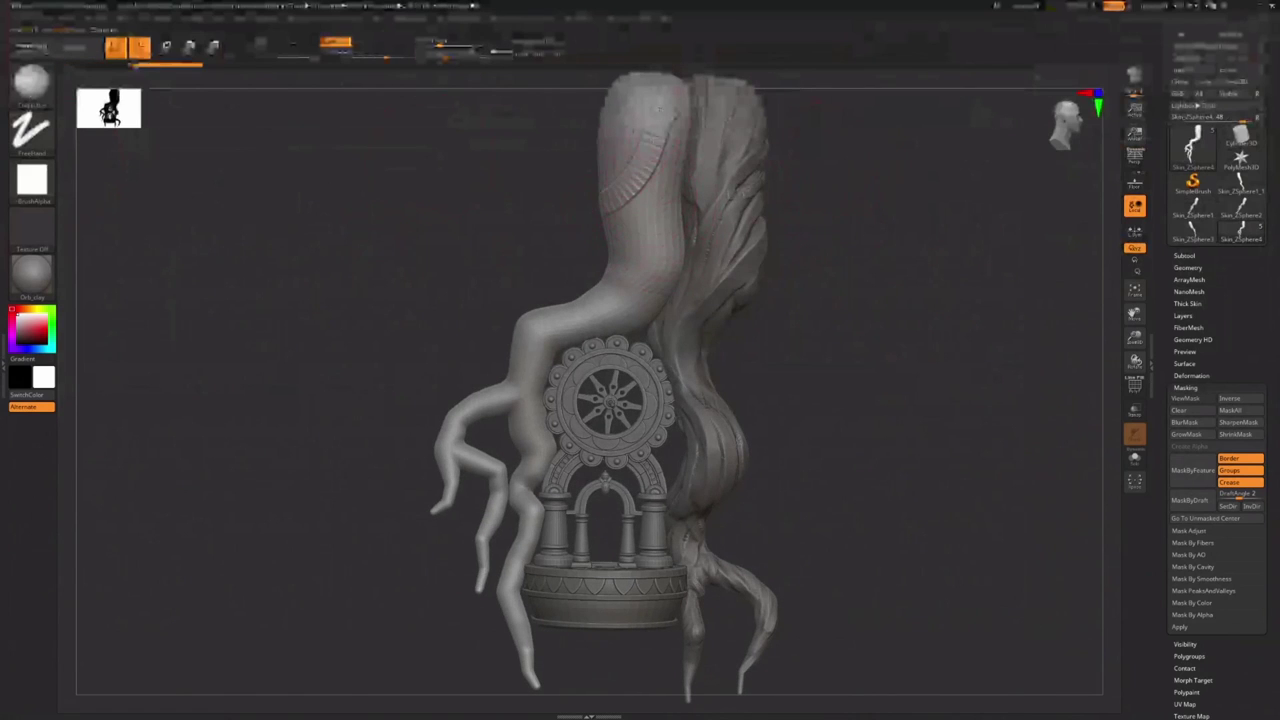
{"action": "left_click_drag", "start_coordinate": [634, 174], "coordinate": [646, 188]}
{"action": "mouse_move", "coordinate": [602, 193]}
{"action": "left_mouse_down"}
{"action": "mouse_move", "coordinate": [612, 208]}
{"action": "mouse_move", "coordinate": [627, 192]}
{"action": "mouse_move", "coordinate": [636, 200]}
{"action": "left_mouse_up"}
{"action": "left_click_drag", "start_coordinate": [650, 146], "coordinate": [662, 160]}
{"action": "left_click_drag", "start_coordinate": [652, 122], "coordinate": [606, 190]}
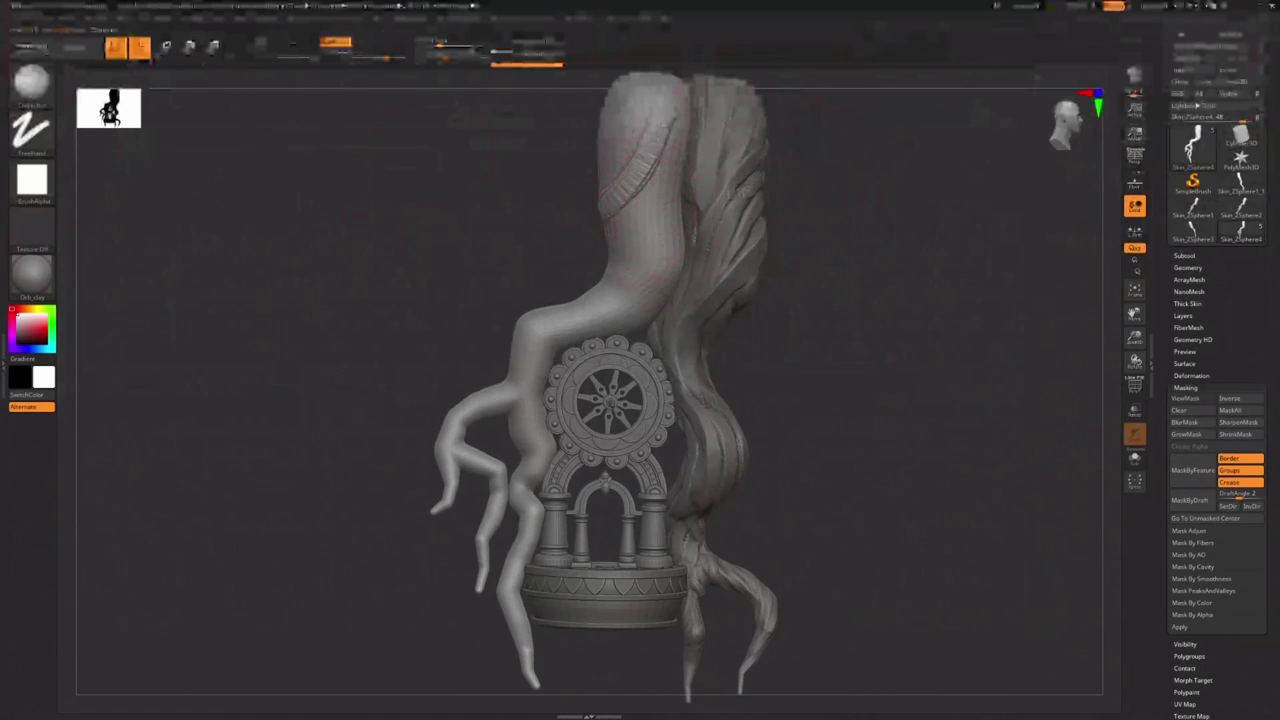
{"action": "left_click_drag", "start_coordinate": [676, 118], "coordinate": [608, 214]}
{"action": "left_click_drag", "start_coordinate": [671, 158], "coordinate": [608, 256]}
{"action": "left_click_drag", "start_coordinate": [672, 158], "coordinate": [614, 242]}
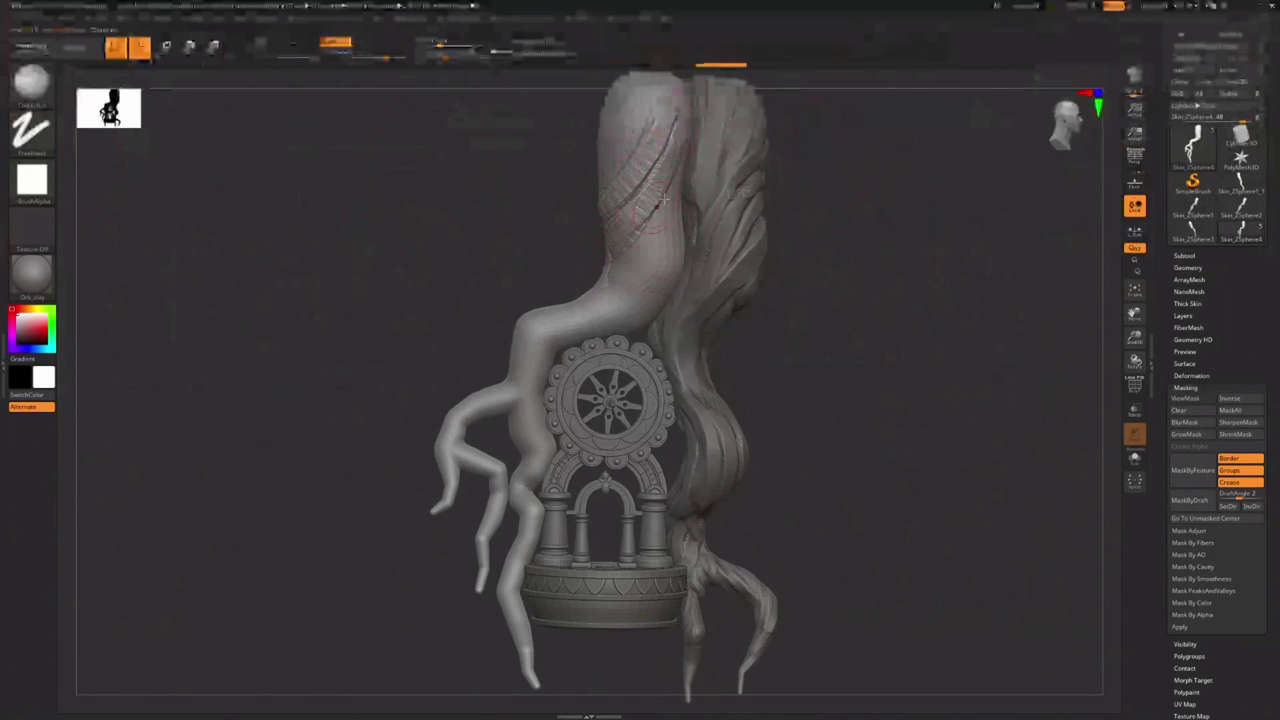
Build up the lower diagonal strands of the upper root with more clay strokes so they twist around its side
{"action": "mouse_move", "coordinate": [676, 202]}
{"action": "left_mouse_down"}
{"action": "mouse_move", "coordinate": [618, 272]}
{"action": "mouse_move", "coordinate": [642, 266]}
{"action": "mouse_move", "coordinate": [614, 282]}
{"action": "mouse_move", "coordinate": [668, 206]}
{"action": "left_mouse_up"}
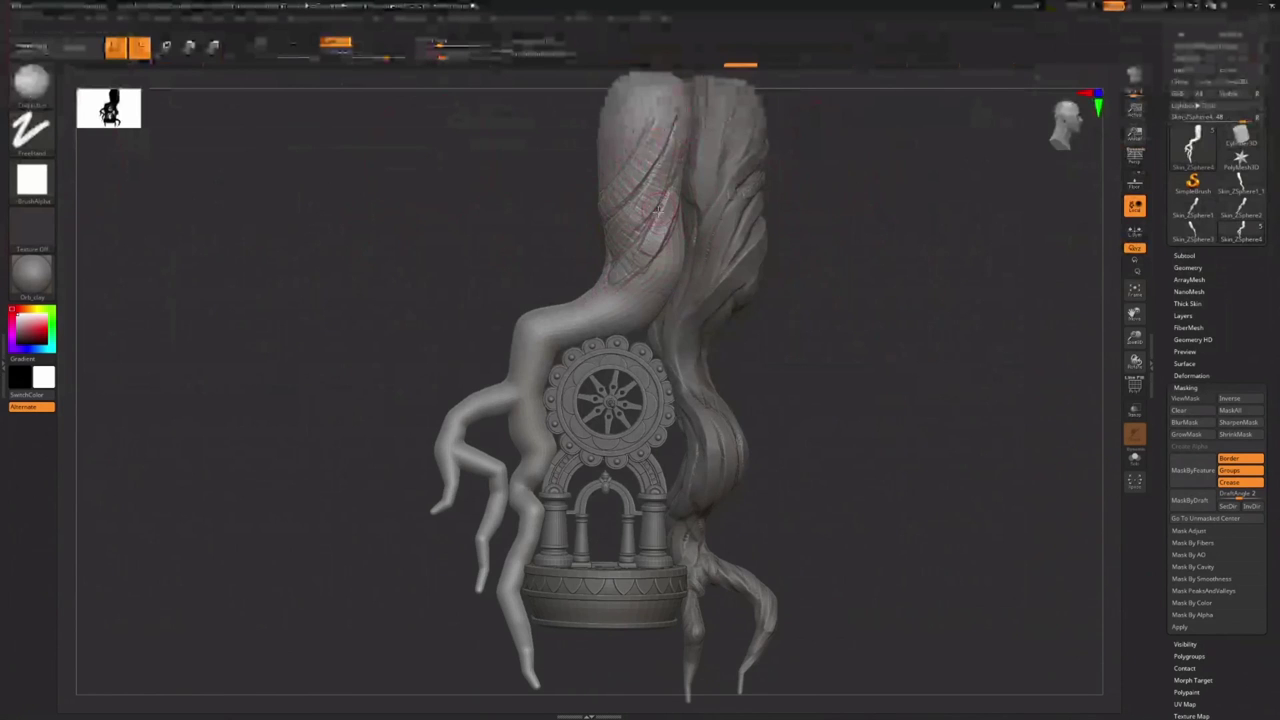
{"action": "mouse_move", "coordinate": [660, 210]}
{"action": "right_mouse_down", "text": "ctrl"}
{"action": "mouse_move", "coordinate": [655, 275]}
{"action": "mouse_move", "coordinate": [655, 262]}
{"action": "right_mouse_up", "text": "ctrl"}
{"action": "left_click_drag", "start_coordinate": [648, 265], "coordinate": [662, 230]}
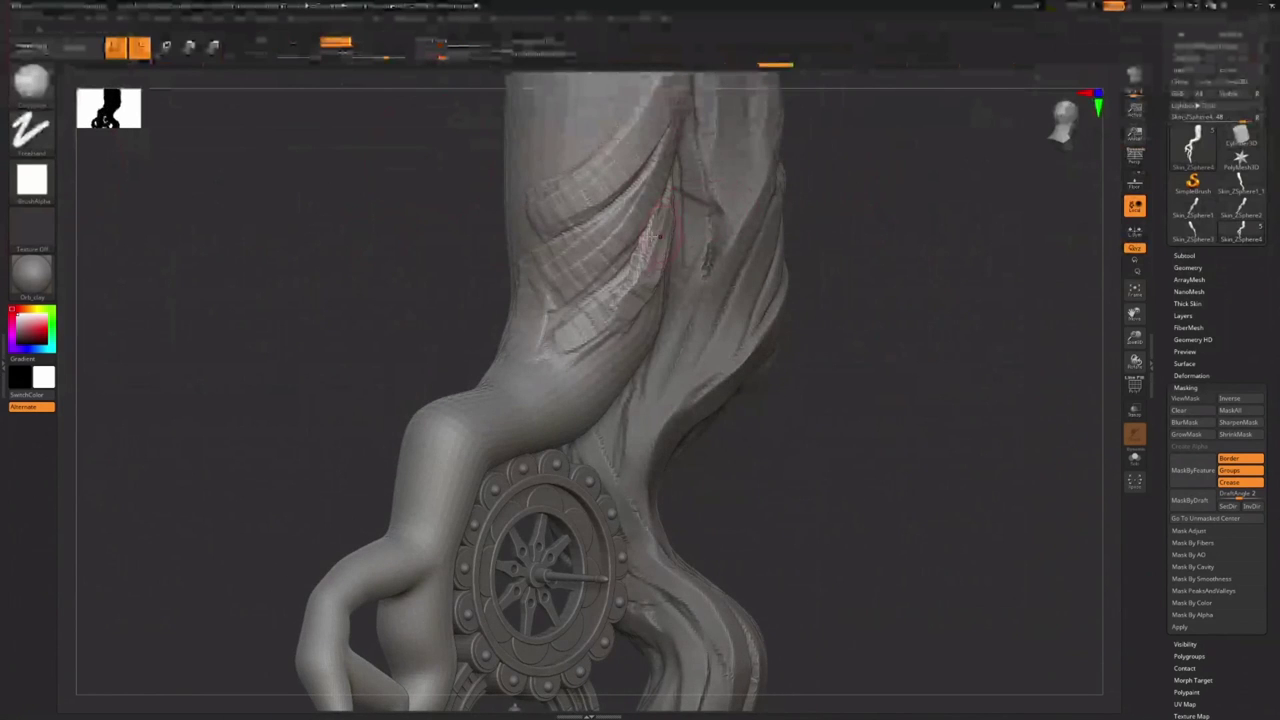
{"action": "right_click_drag", "start_coordinate": [705, 262], "coordinate": [655, 262]}
{"action": "mouse_move", "coordinate": [660, 258]}
{"action": "left_mouse_down"}
{"action": "mouse_move", "coordinate": [690, 196]}
{"action": "mouse_move", "coordinate": [636, 300]}
{"action": "mouse_move", "coordinate": [684, 212]}
{"action": "mouse_move", "coordinate": [650, 280]}
{"action": "mouse_move", "coordinate": [585, 348]}
{"action": "left_mouse_up"}
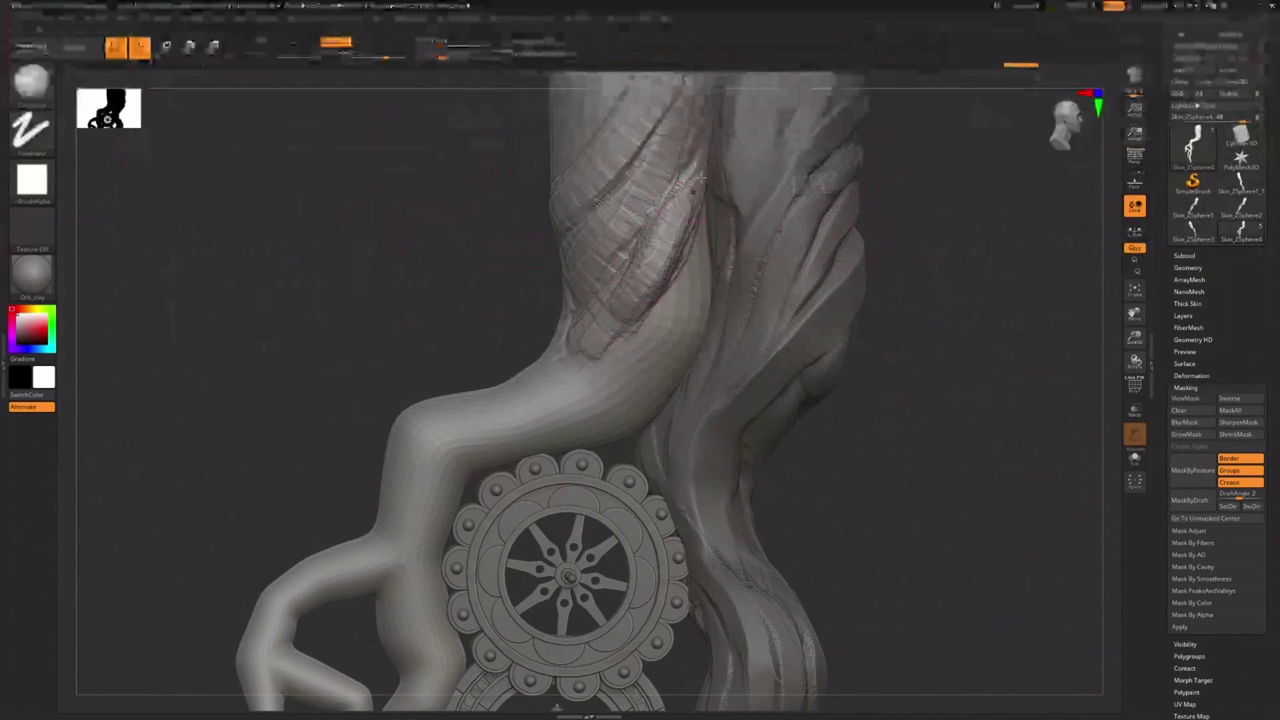
Switch to the hPolish brush and flatten the clay strands on the upper root into cleaner planes
{"action": "left_click", "coordinate": [40, 91]}
{"action": "left_click", "coordinate": [1017, 221]}
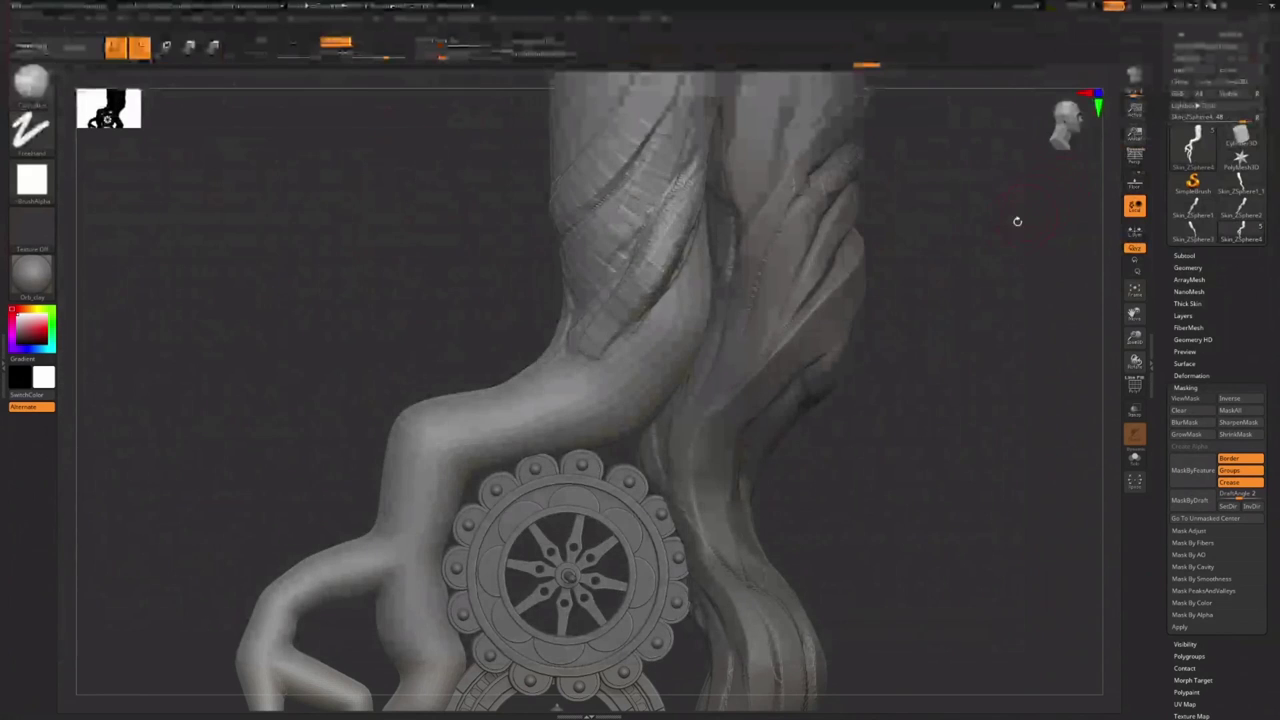
{"action": "left_click", "coordinate": [38, 98]}
{"action": "key", "text": "h"}
{"action": "left_click", "coordinate": [1008, 225]}
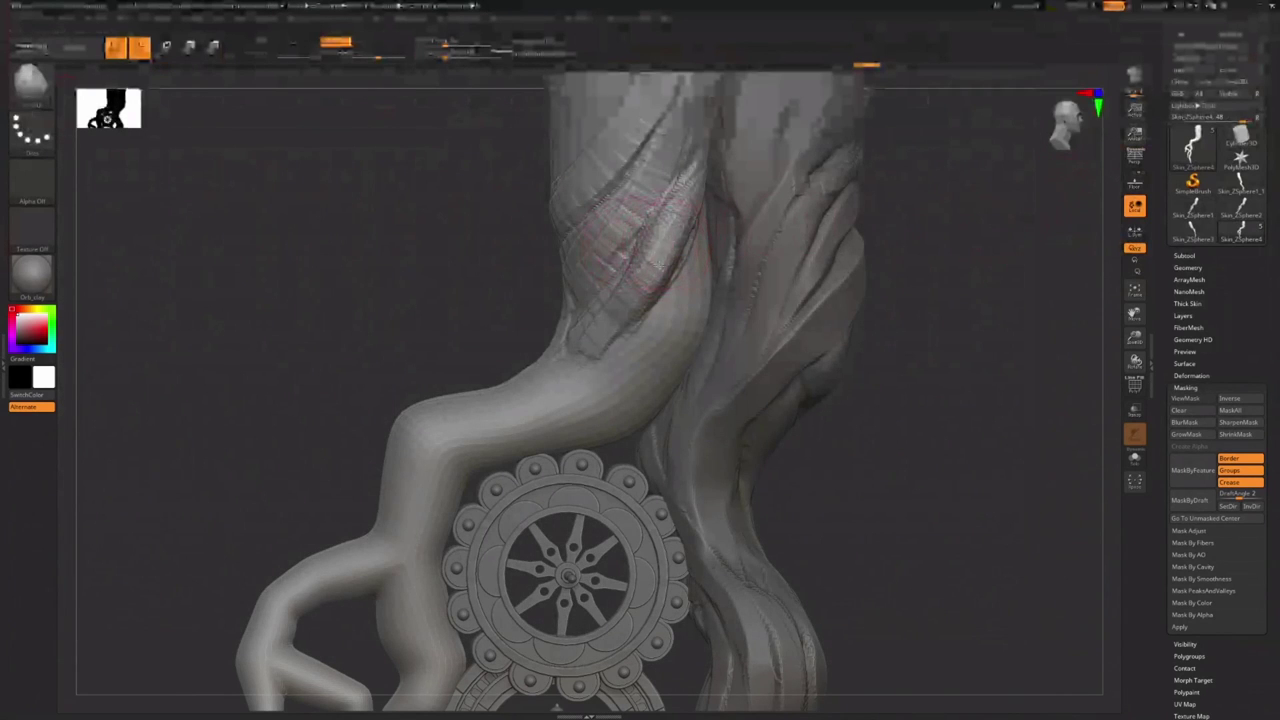
{"action": "mouse_move", "coordinate": [660, 266]}
{"action": "left_mouse_down"}
{"action": "mouse_move", "coordinate": [688, 208]}
{"action": "mouse_move", "coordinate": [637, 288]}
{"action": "left_mouse_up"}
{"action": "left_click_drag", "start_coordinate": [694, 186], "coordinate": [688, 206]}
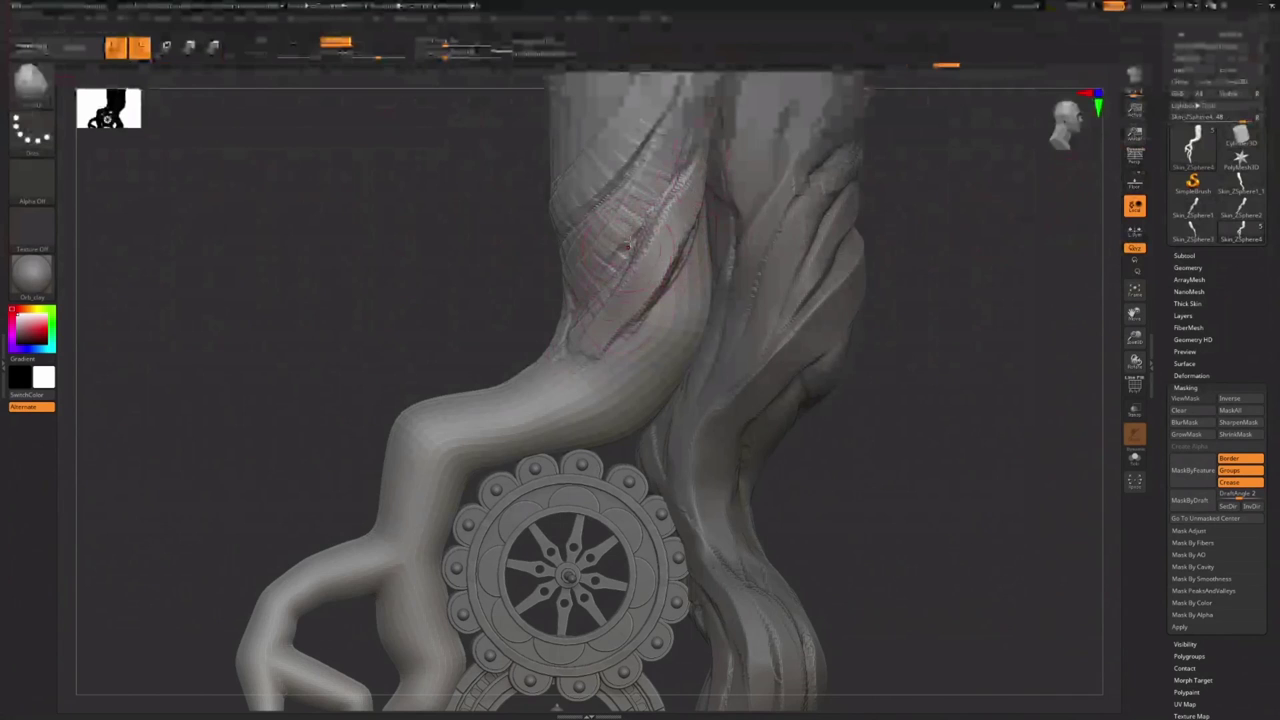
{"action": "mouse_move", "coordinate": [626, 246]}
{"action": "left_mouse_down"}
{"action": "mouse_move", "coordinate": [660, 215]}
{"action": "mouse_move", "coordinate": [620, 235]}
{"action": "left_mouse_up"}
{"action": "key", "text": "s"}
{"action": "key", "text": "s"}
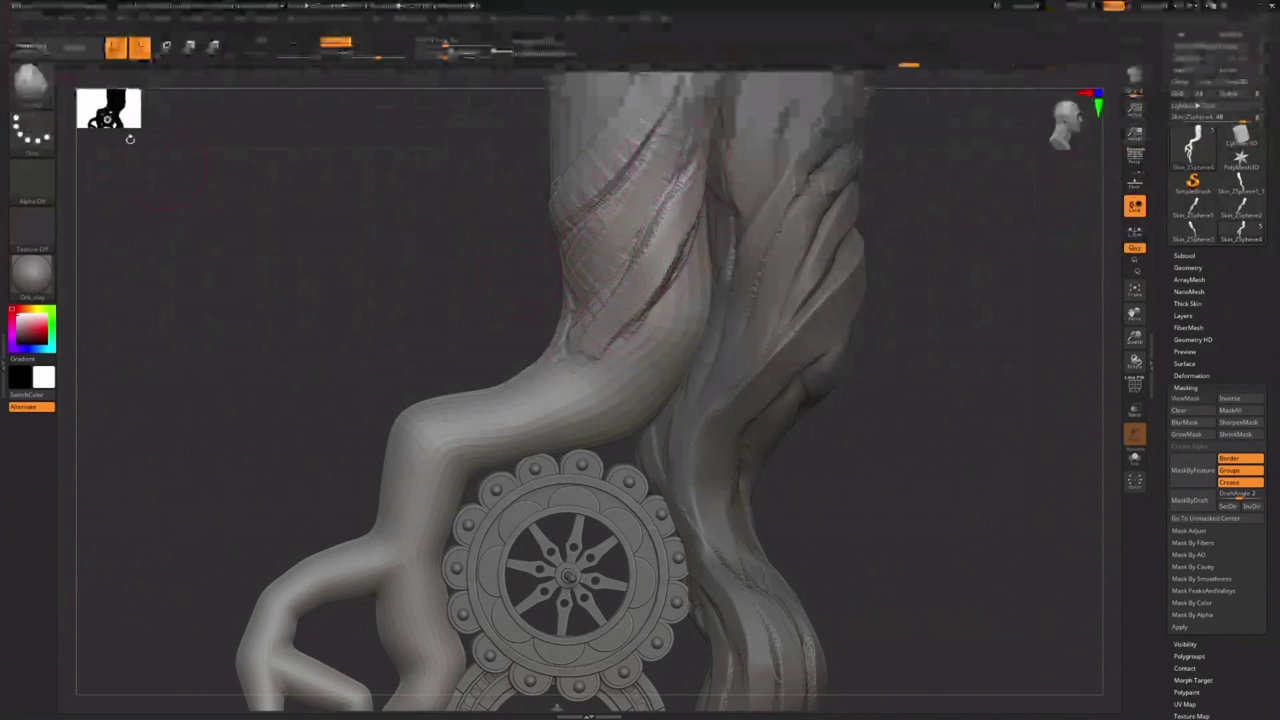
Carve creases between the twisted strands with the DamStandard brush, undoing the first two strokes and redrawing them
{"action": "key", "text": "b"}
{"action": "key", "text": "d"}
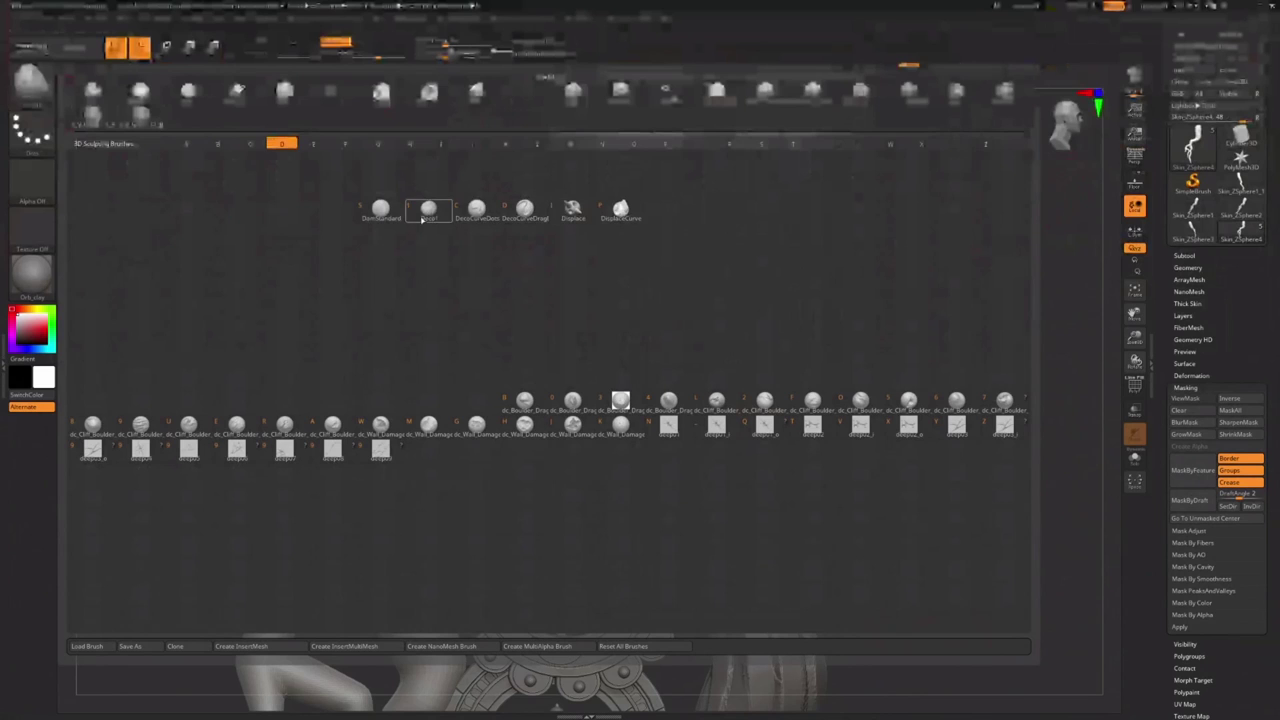
{"action": "left_click", "coordinate": [380, 208]}
{"action": "mouse_move", "coordinate": [627, 262]}
{"action": "left_mouse_down"}
{"action": "mouse_move", "coordinate": [690, 166]}
{"action": "mouse_move", "coordinate": [664, 228]}
{"action": "mouse_move", "coordinate": [638, 252]}
{"action": "mouse_move", "coordinate": [682, 170]}
{"action": "mouse_move", "coordinate": [580, 318]}
{"action": "left_mouse_up"}
{"action": "left_click_drag", "start_coordinate": [572, 345], "coordinate": [638, 228]}
{"action": "key", "text": "ctrl+z"}
{"action": "key", "text": "ctrl+z"}
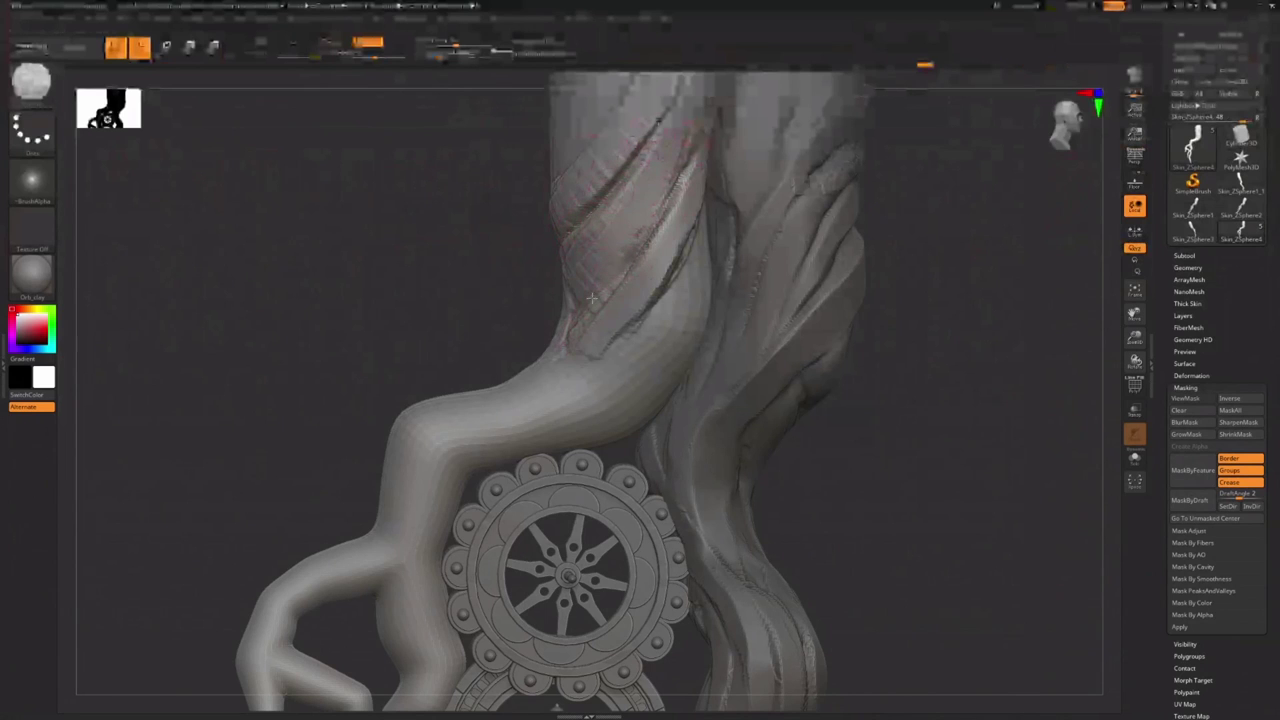
{"action": "mouse_move", "coordinate": [592, 298]}
{"action": "left_mouse_down"}
{"action": "mouse_move", "coordinate": [660, 205]}
{"action": "mouse_move", "coordinate": [612, 280]}
{"action": "left_mouse_up"}
{"action": "mouse_move", "coordinate": [680, 169]}
{"action": "left_mouse_down"}
{"action": "mouse_move", "coordinate": [606, 281]}
{"action": "mouse_move", "coordinate": [643, 245]}
{"action": "mouse_move", "coordinate": [567, 314]}
{"action": "left_mouse_up"}
{"action": "mouse_move", "coordinate": [710, 260]}
{"action": "right_mouse_down", "text": "ctrl"}
{"action": "mouse_move", "coordinate": [634, 282]}
{"action": "mouse_move", "coordinate": [715, 245]}
{"action": "right_mouse_up", "text": "ctrl"}
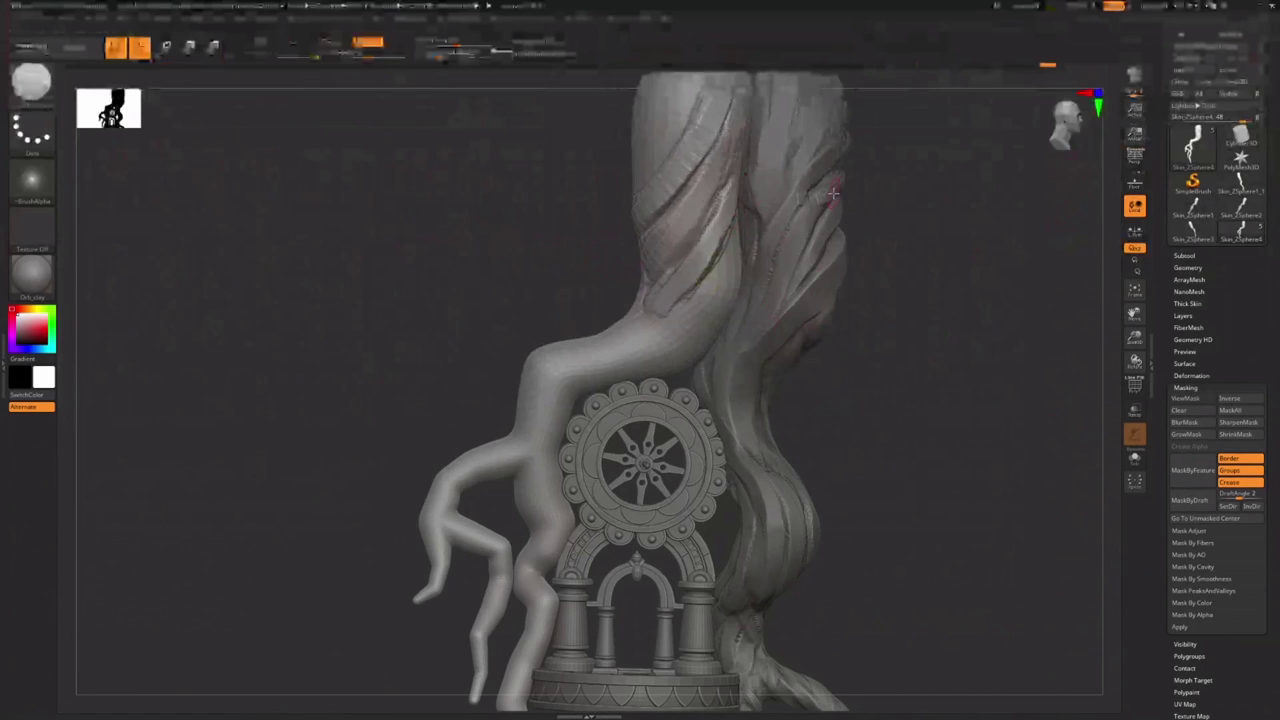
{"action": "right_click_drag", "start_coordinate": [655, 215], "coordinate": [688, 188], "text": "ctrl"}
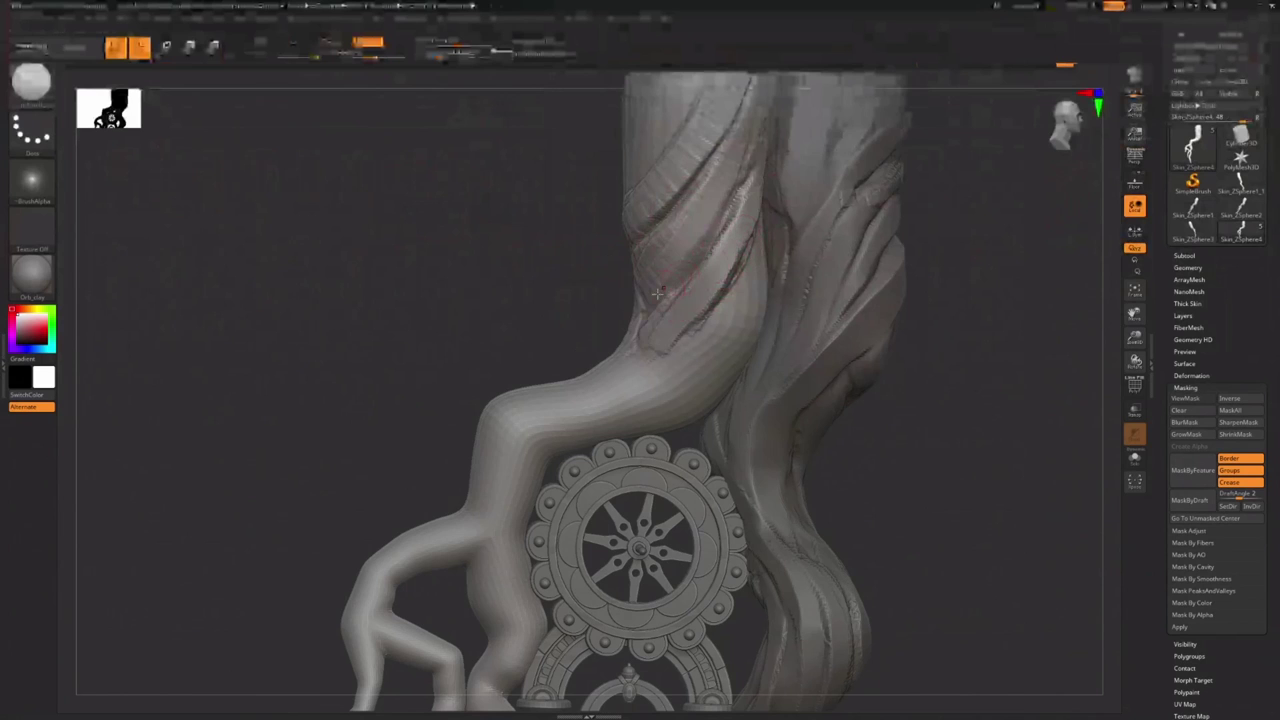
Switch back to the ClayBuildup brush and extend the clay strands down to where the root starts bending sideways
{"action": "left_click", "coordinate": [31, 82]}
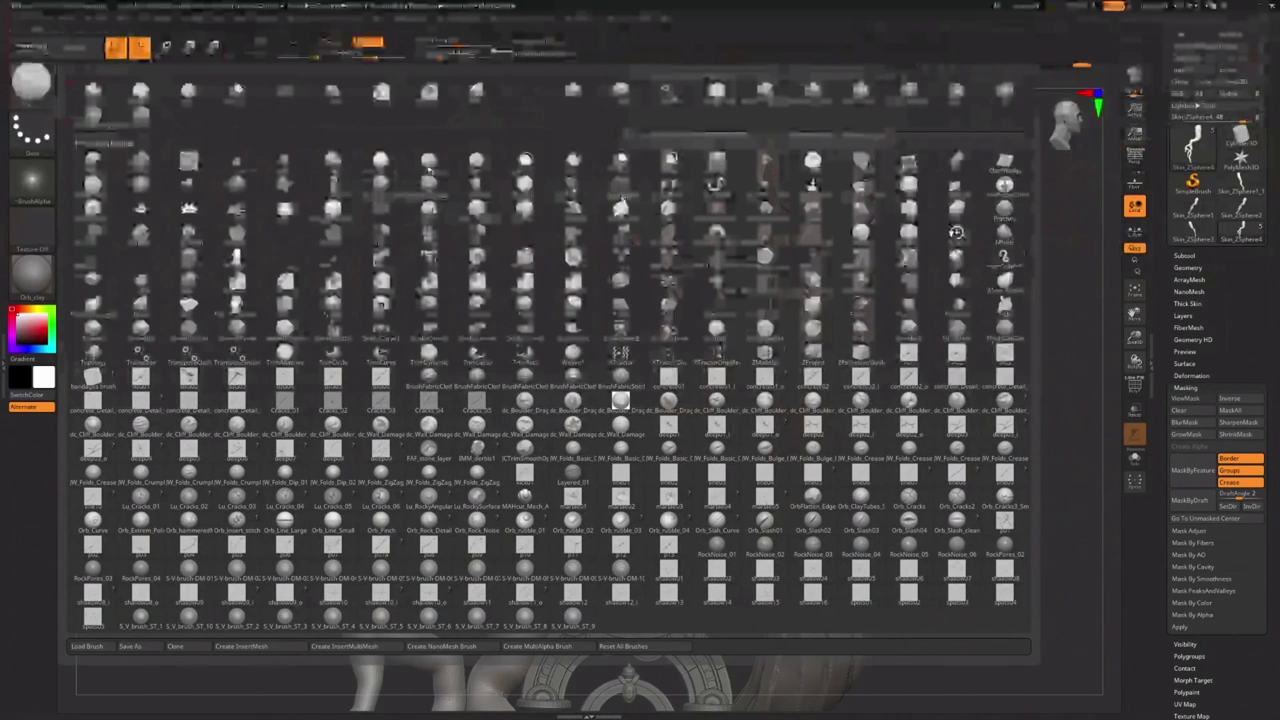
{"action": "left_click", "coordinate": [620, 400]}
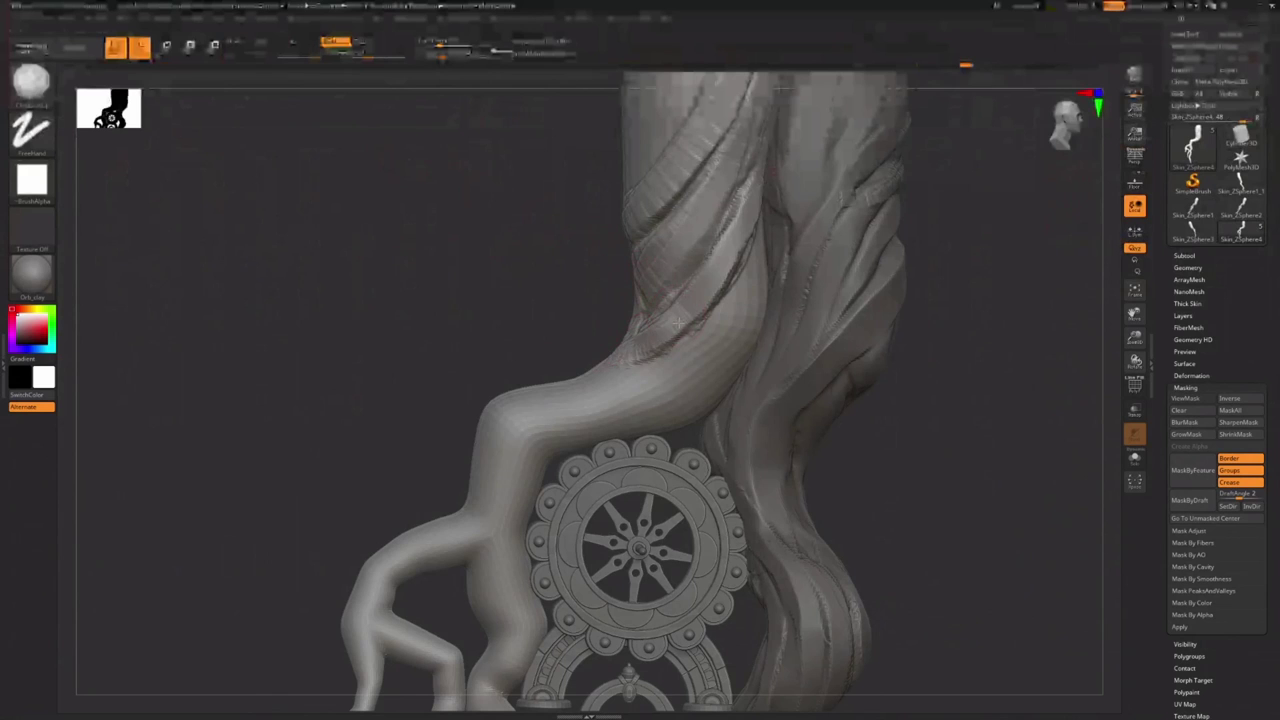
{"action": "left_click_drag", "start_coordinate": [671, 323], "coordinate": [601, 360]}
{"action": "left_click_drag", "start_coordinate": [510, 345], "coordinate": [600, 350]}
{"action": "mouse_move", "coordinate": [622, 368]}
{"action": "left_mouse_down"}
{"action": "mouse_move", "coordinate": [587, 354]}
{"action": "mouse_move", "coordinate": [490, 362]}
{"action": "left_mouse_up"}
{"action": "left_click_drag", "start_coordinate": [573, 355], "coordinate": [630, 345]}
{"action": "left_click_drag", "start_coordinate": [520, 330], "coordinate": [518, 295]}
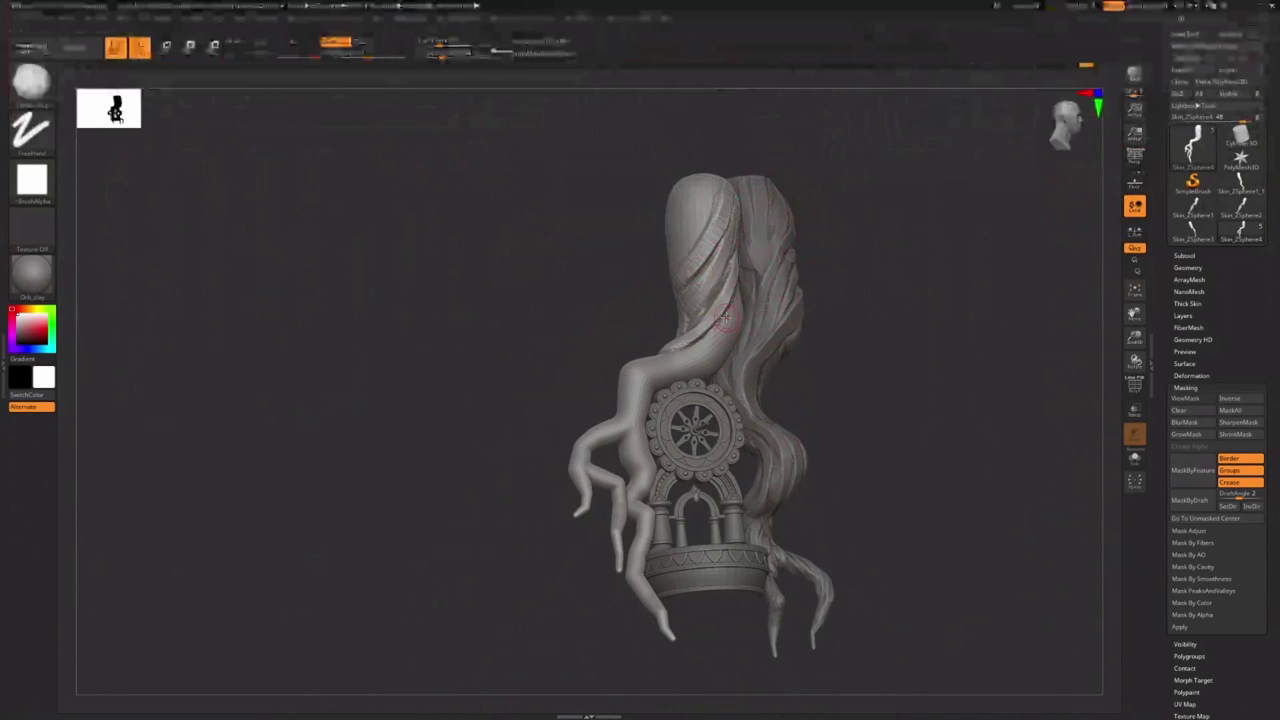
Try running long vertical clay strands down the front of the root into the bend, and undo them
{"action": "right_click_drag", "start_coordinate": [733, 305], "coordinate": [781, 314], "text": "ctrl"}
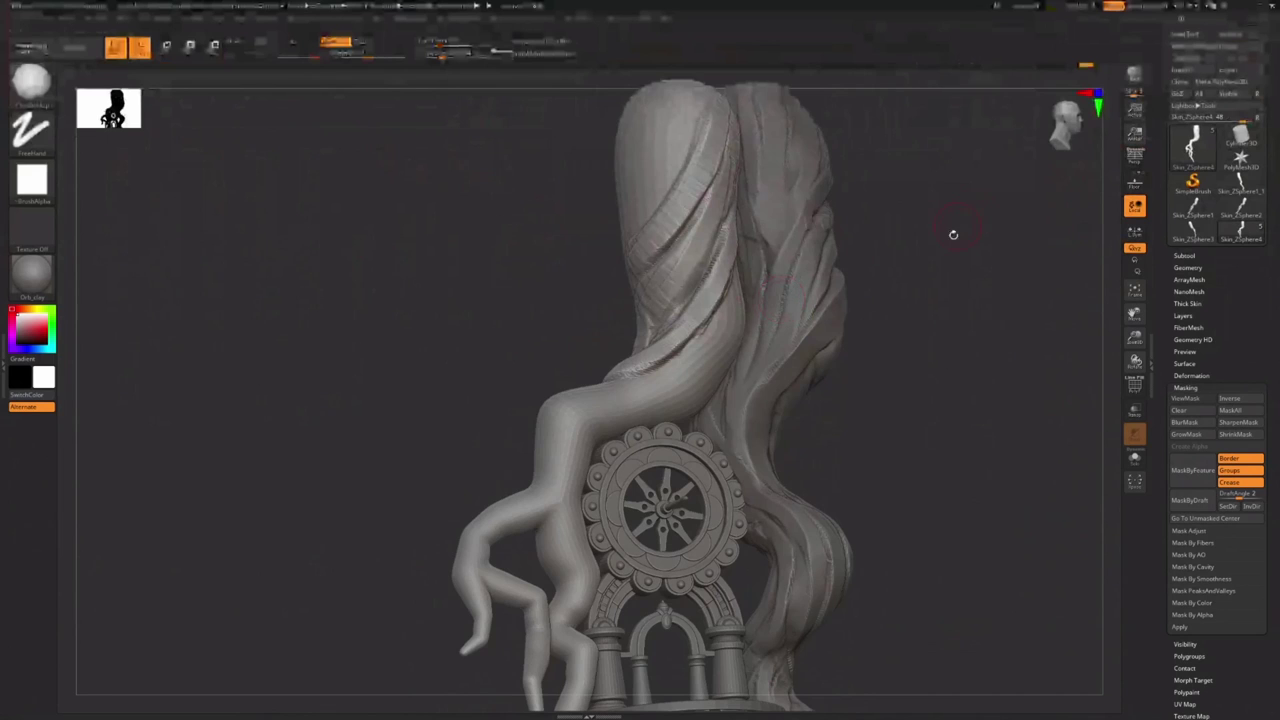
{"action": "mouse_move", "coordinate": [927, 322]}
{"action": "right_mouse_down"}
{"action": "mouse_move", "coordinate": [897, 331]}
{"action": "mouse_move", "coordinate": [903, 351]}
{"action": "mouse_move", "coordinate": [823, 383]}
{"action": "mouse_move", "coordinate": [846, 364]}
{"action": "right_mouse_up"}
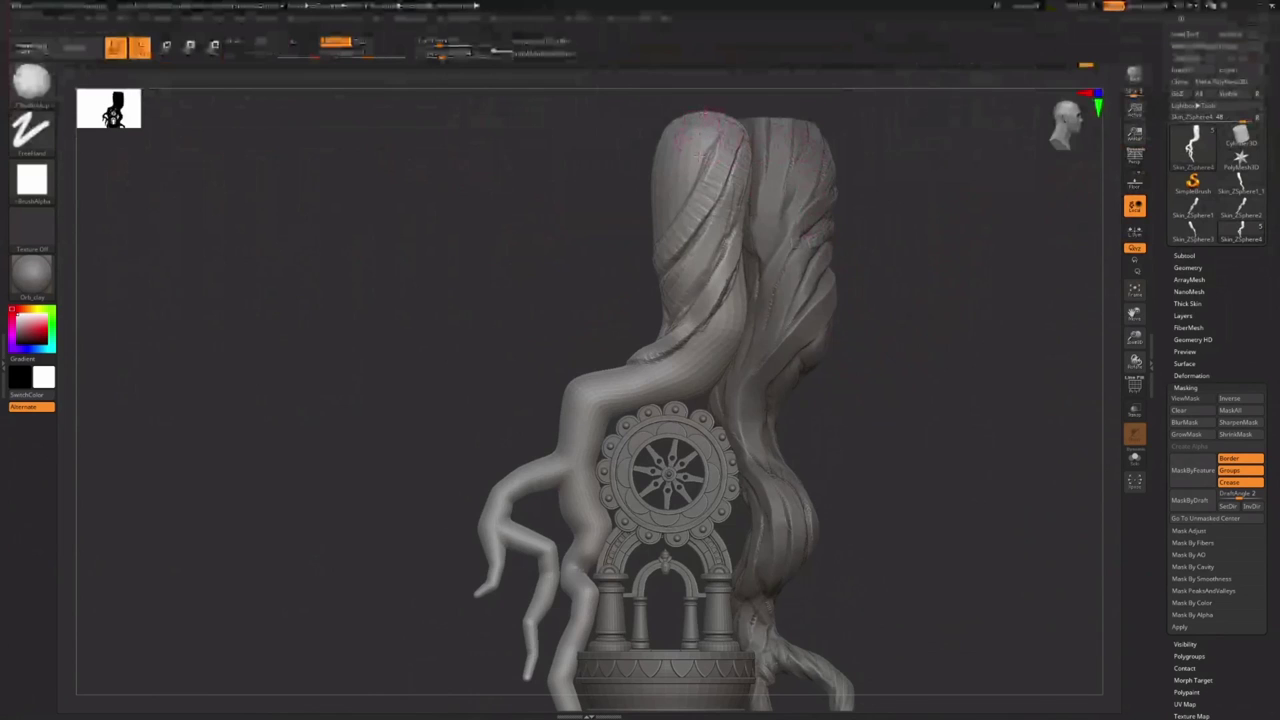
{"action": "mouse_move", "coordinate": [701, 155]}
{"action": "left_mouse_down"}
{"action": "mouse_move", "coordinate": [716, 146]}
{"action": "mouse_move", "coordinate": [693, 218]}
{"action": "mouse_move", "coordinate": [696, 298]}
{"action": "mouse_move", "coordinate": [666, 382]}
{"action": "mouse_move", "coordinate": [634, 402]}
{"action": "left_mouse_up"}
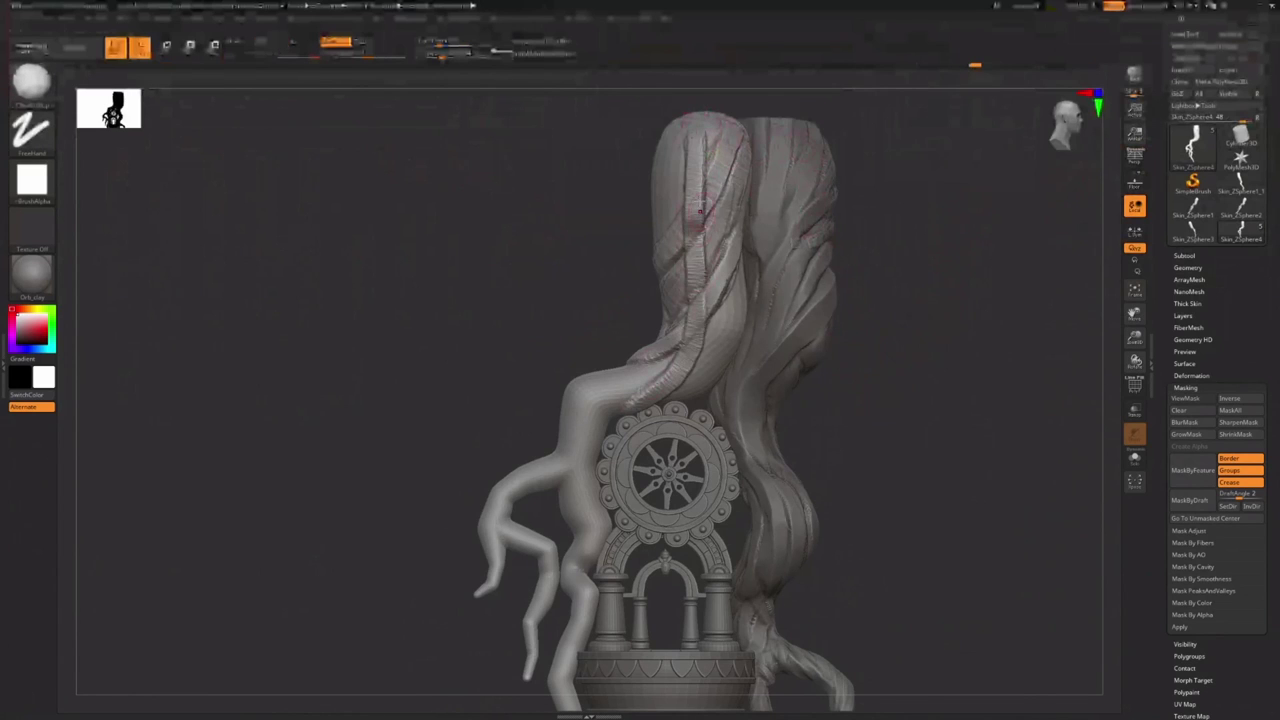
{"action": "mouse_move", "coordinate": [684, 186]}
{"action": "left_mouse_down"}
{"action": "mouse_move", "coordinate": [674, 305]}
{"action": "mouse_move", "coordinate": [620, 402]}
{"action": "left_mouse_up"}
{"action": "mouse_move", "coordinate": [652, 354]}
{"action": "right_mouse_down"}
{"action": "mouse_move", "coordinate": [614, 383]}
{"action": "mouse_move", "coordinate": [662, 350]}
{"action": "right_mouse_up"}
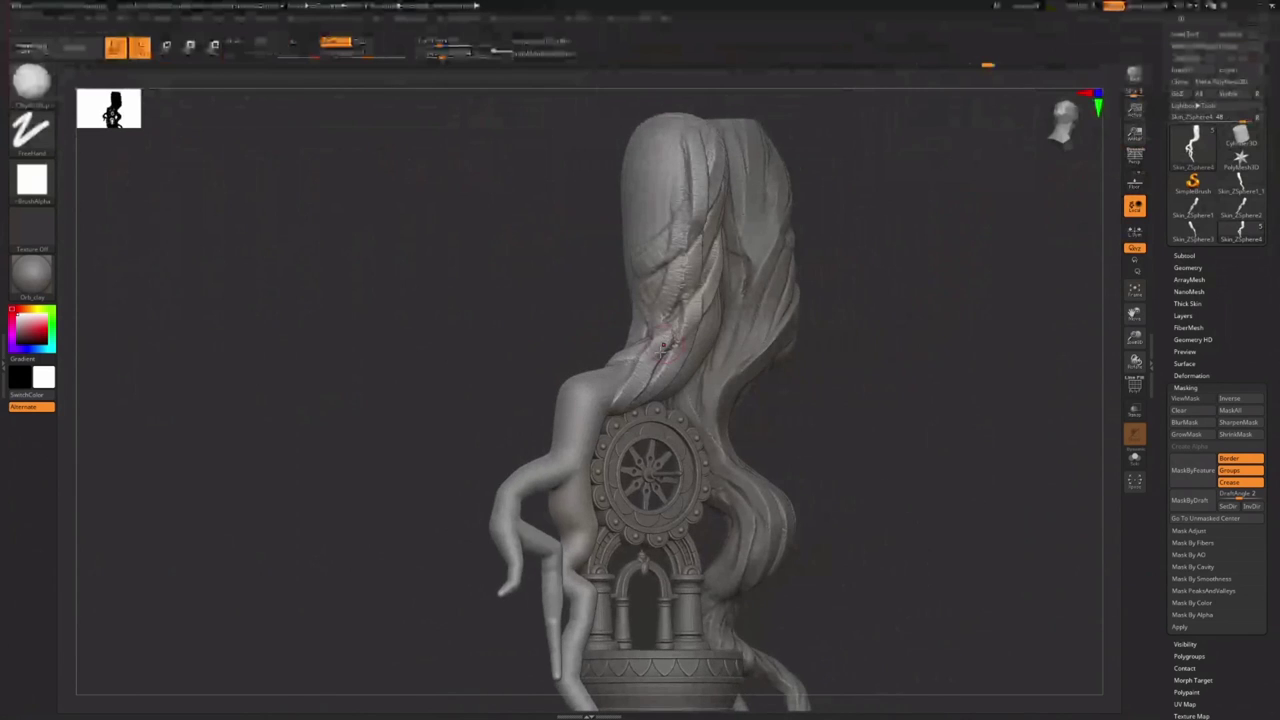
{"action": "right_click_drag", "start_coordinate": [606, 396], "coordinate": [592, 392]}
{"action": "left_click_drag", "start_coordinate": [592, 390], "coordinate": [586, 424]}
{"action": "key", "text": "ctrl+z"}
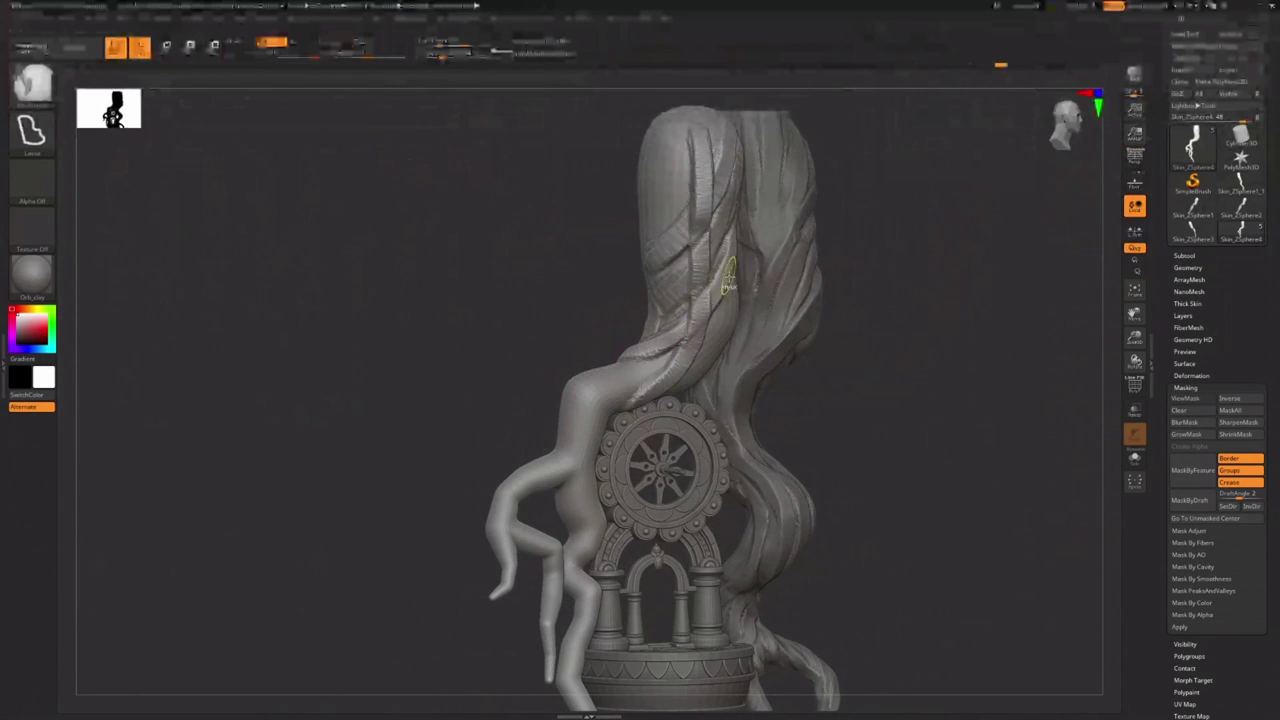
{"action": "key", "text": "ctrl+z"}
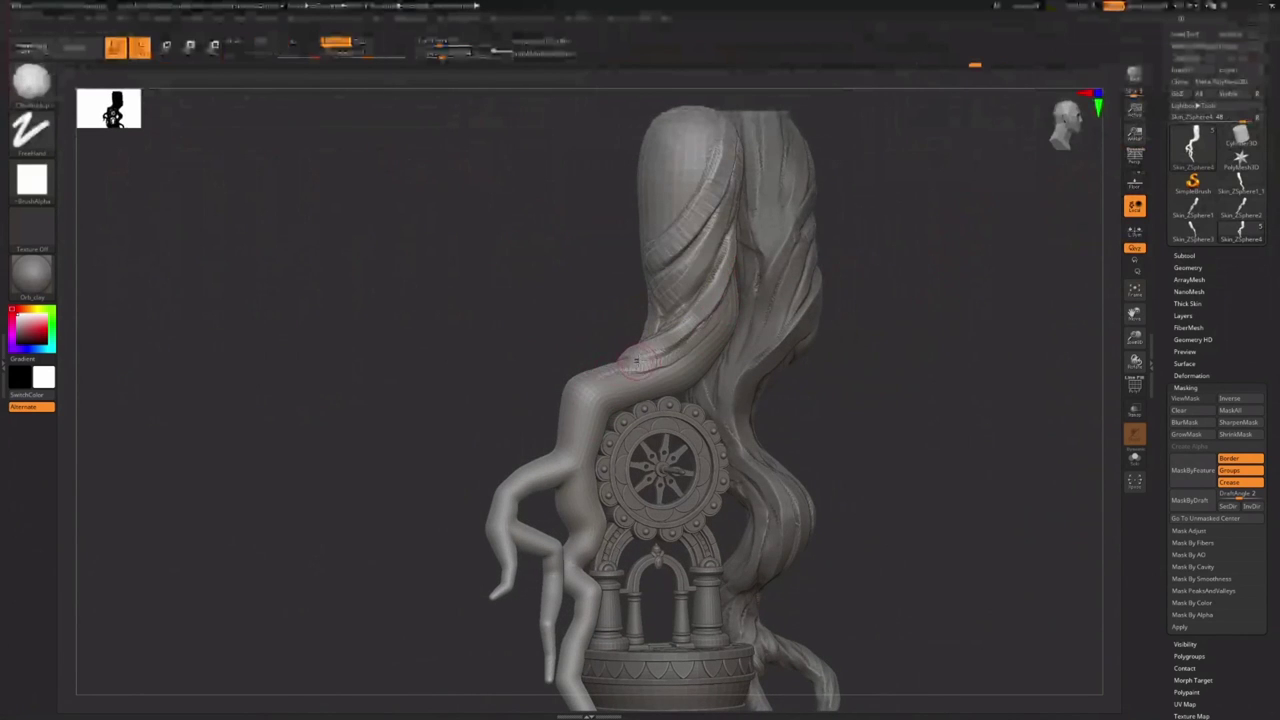
Wrap clay strands around the root's bend beside the wheel ornament, directing them down toward the thinner branches
{"action": "mouse_move", "coordinate": [636, 361]}
{"action": "right_mouse_down"}
{"action": "mouse_move", "coordinate": [636, 378]}
{"action": "mouse_move", "coordinate": [592, 402]}
{"action": "mouse_move", "coordinate": [562, 394]}
{"action": "right_mouse_up"}
{"action": "left_click_drag", "start_coordinate": [562, 394], "coordinate": [604, 464]}
{"action": "right_click_drag", "start_coordinate": [604, 456], "coordinate": [592, 414]}
{"action": "left_click_drag", "start_coordinate": [594, 404], "coordinate": [603, 434]}
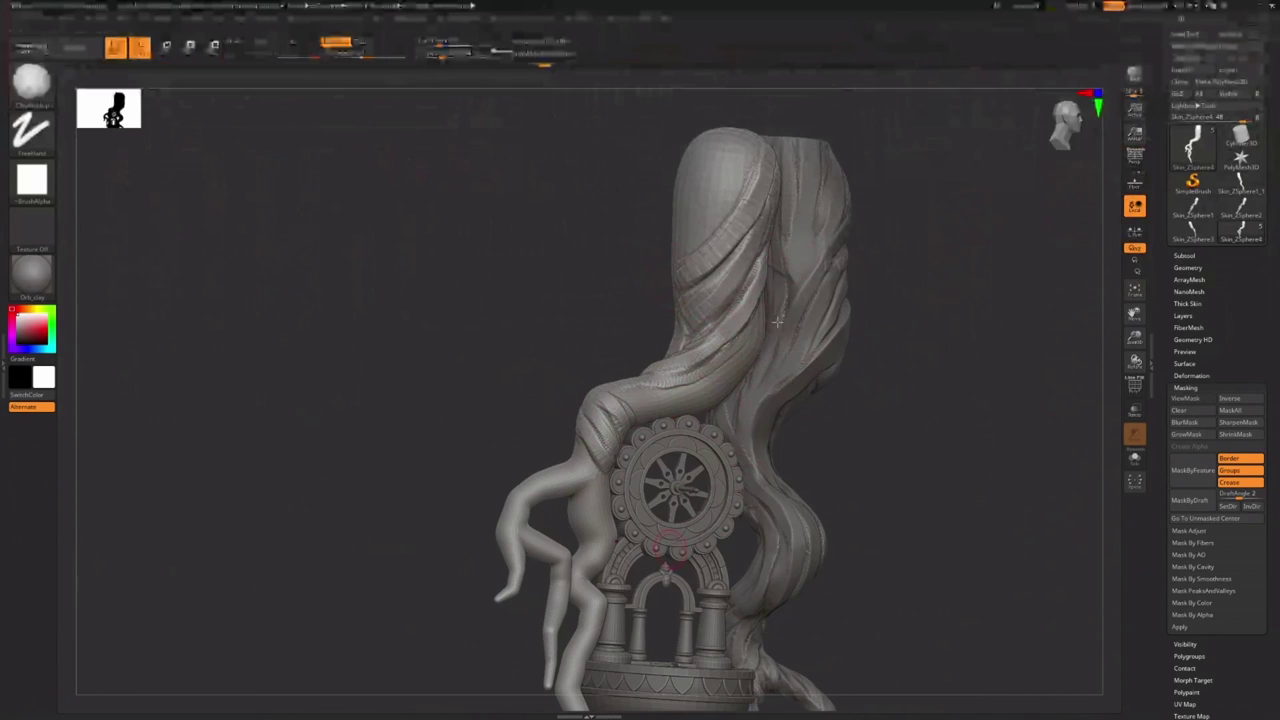
{"action": "right_click_drag", "start_coordinate": [763, 340], "coordinate": [700, 350]}
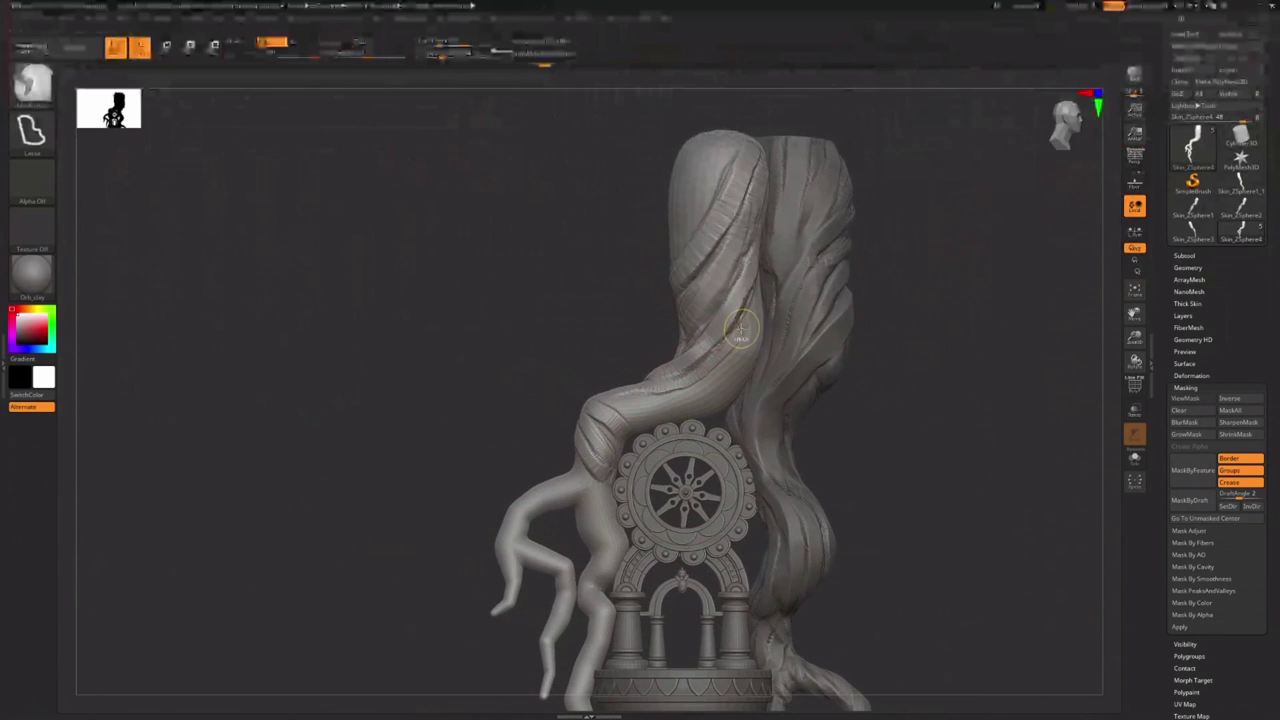
Build clay strands along the left root just above its bend with the ClayBuildup brush, adjusting the brush size and undoing one stroke
{"action": "left_click_drag", "start_coordinate": [745, 322], "coordinate": [697, 383]}
{"action": "key", "text": "s"}
{"action": "mouse_move", "coordinate": [752, 325]}
{"action": "left_mouse_down"}
{"action": "mouse_move", "coordinate": [682, 406]}
{"action": "mouse_move", "coordinate": [717, 381]}
{"action": "mouse_move", "coordinate": [727, 400]}
{"action": "mouse_move", "coordinate": [730, 338]}
{"action": "mouse_move", "coordinate": [696, 372]}
{"action": "left_mouse_up"}
{"action": "key", "text": "s"}
{"action": "right_click_drag", "start_coordinate": [714, 340], "coordinate": [742, 332]}
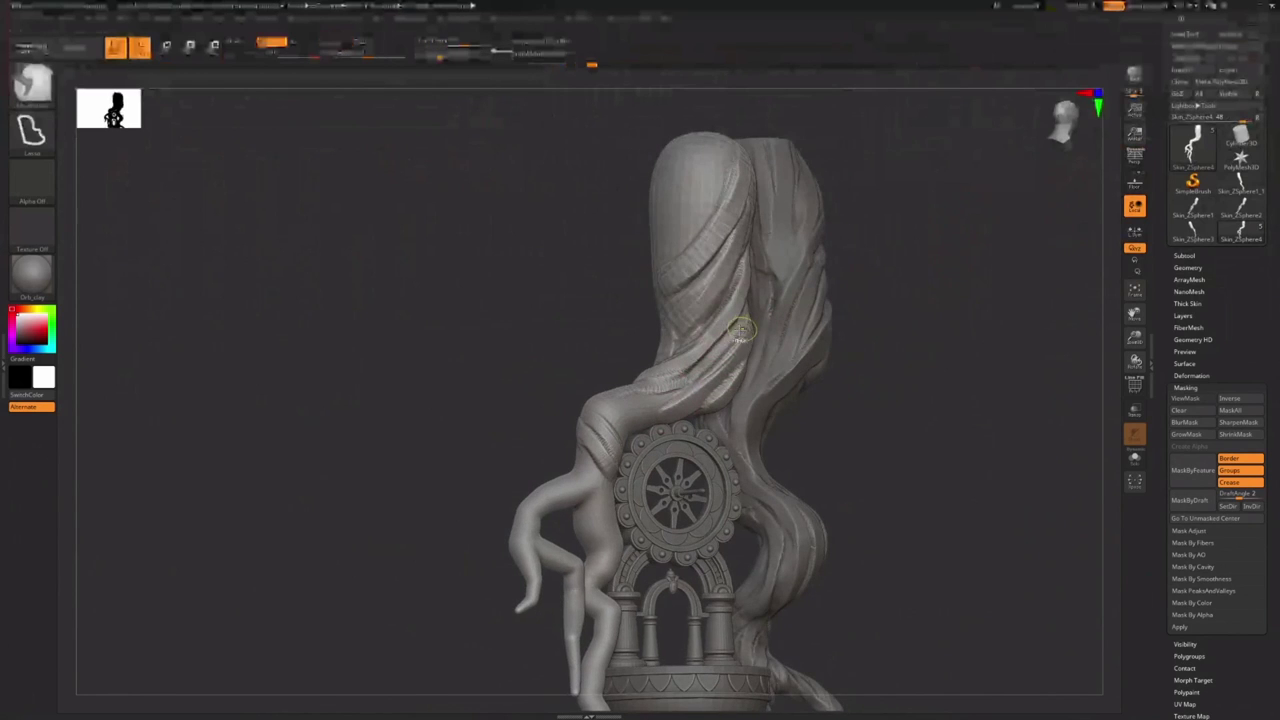
{"action": "key", "text": "ctrl+z"}
{"action": "key", "text": "Escape"}
{"action": "key", "text": "s"}
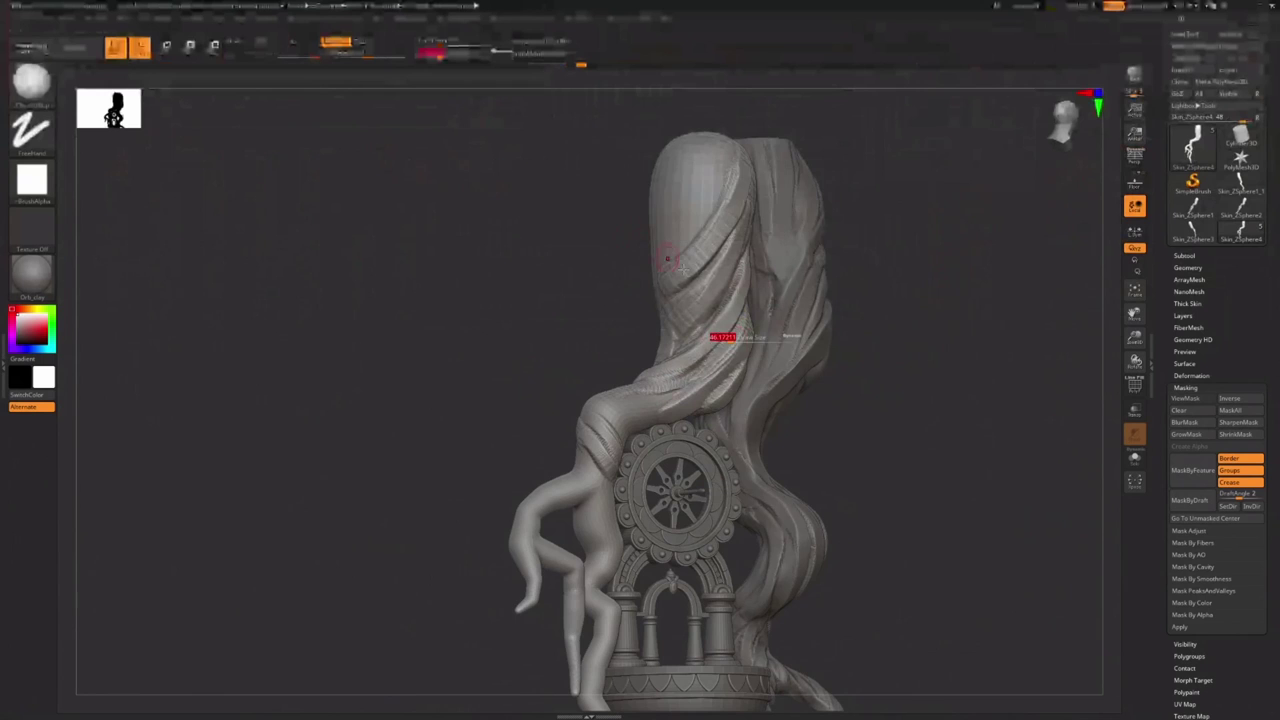
{"action": "right_click_drag", "start_coordinate": [733, 338], "coordinate": [764, 334], "text": "ctrl"}
{"action": "mouse_move", "coordinate": [764, 318]}
{"action": "left_mouse_down"}
{"action": "mouse_move", "coordinate": [757, 282]}
{"action": "mouse_move", "coordinate": [757, 320]}
{"action": "left_mouse_up"}
{"action": "right_click_drag", "start_coordinate": [755, 318], "coordinate": [708, 392]}
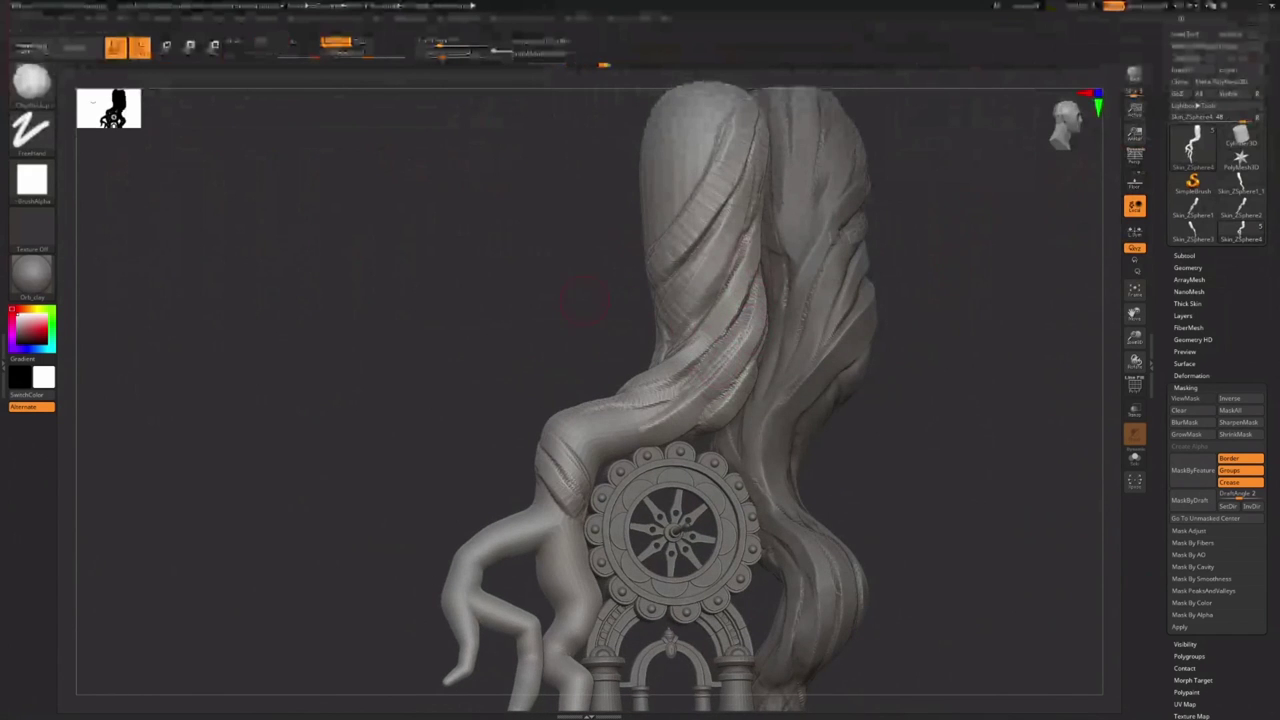
Switch to a trim brush and flatten the clay strands above the left root's bend, smoothing part of their surface
{"action": "key", "text": "b"}
{"action": "key", "text": "t"}
{"action": "left_click", "coordinate": [429, 354]}
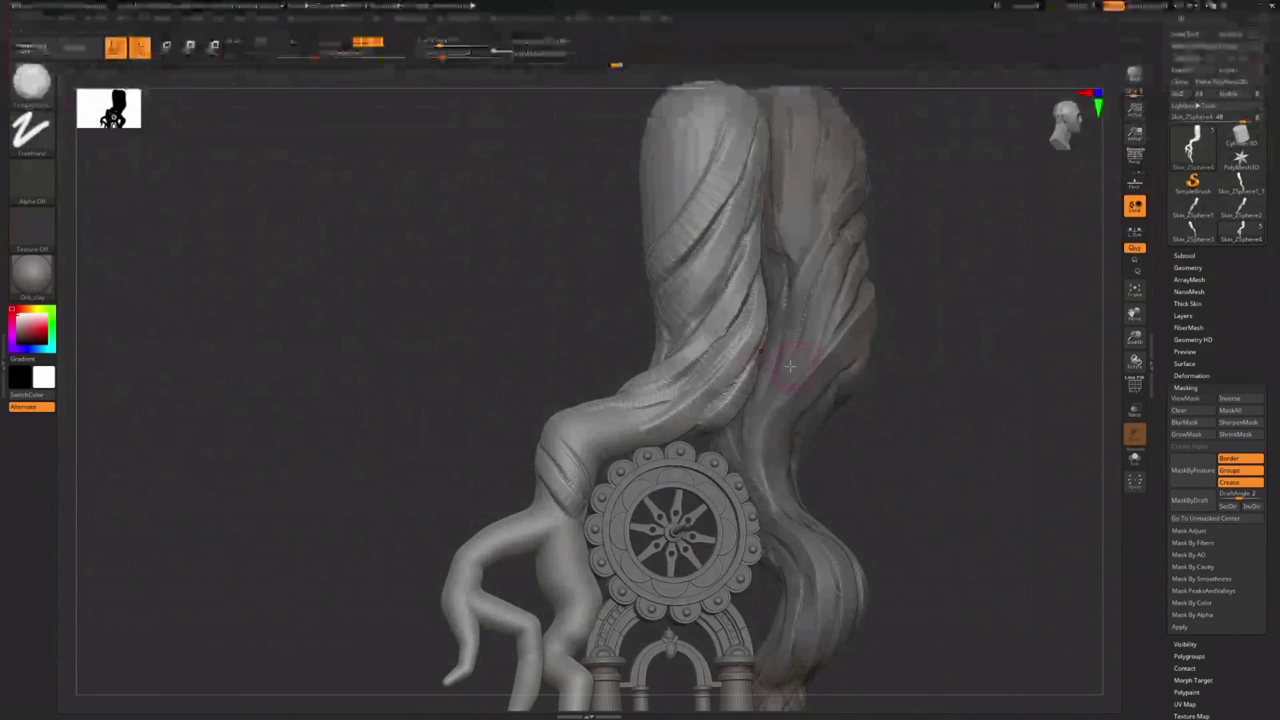
{"action": "key", "text": "s"}
{"action": "mouse_move", "coordinate": [737, 346]}
{"action": "left_mouse_down"}
{"action": "mouse_move", "coordinate": [746, 337]}
{"action": "mouse_move", "coordinate": [697, 398]}
{"action": "mouse_move", "coordinate": [763, 305]}
{"action": "mouse_move", "coordinate": [702, 376]}
{"action": "left_mouse_up"}
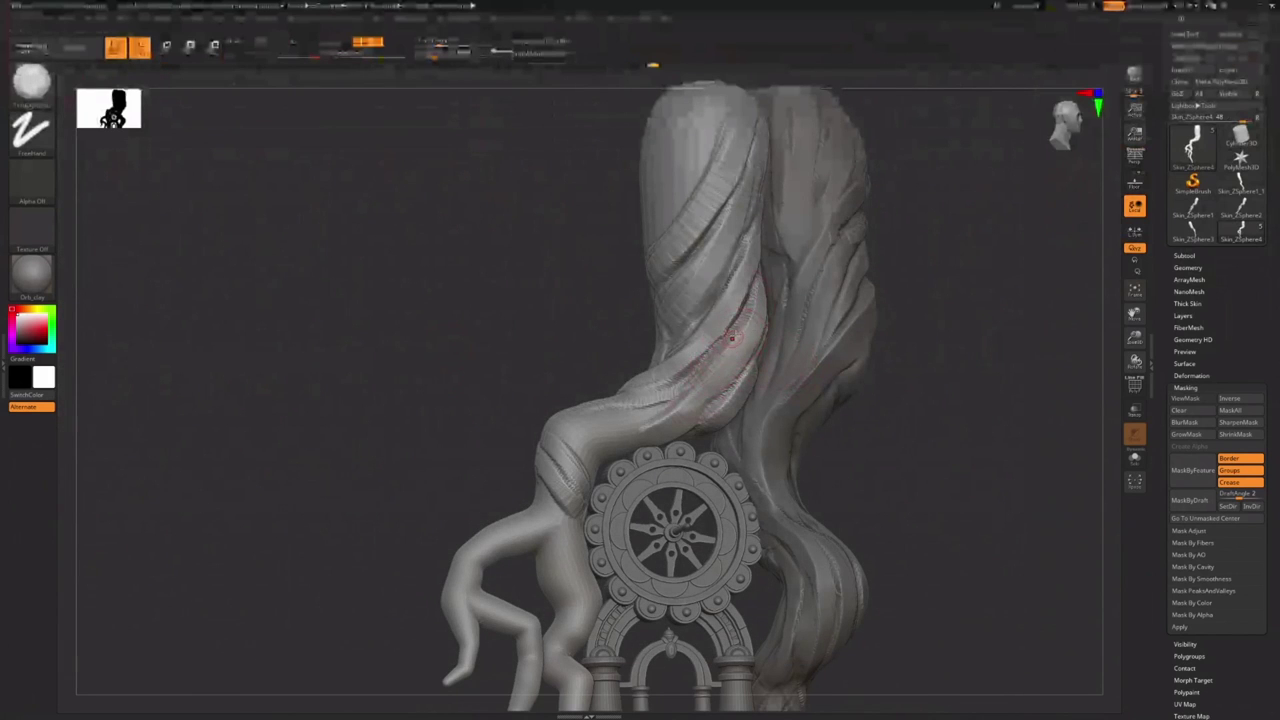
{"action": "mouse_move", "coordinate": [749, 300]}
{"action": "left_mouse_down", "text": "shift"}
{"action": "mouse_move", "coordinate": [742, 316]}
{"action": "mouse_move", "coordinate": [730, 300]}
{"action": "left_mouse_up", "text": "shift"}
{"action": "key", "text": "ctrl+shift+z"}
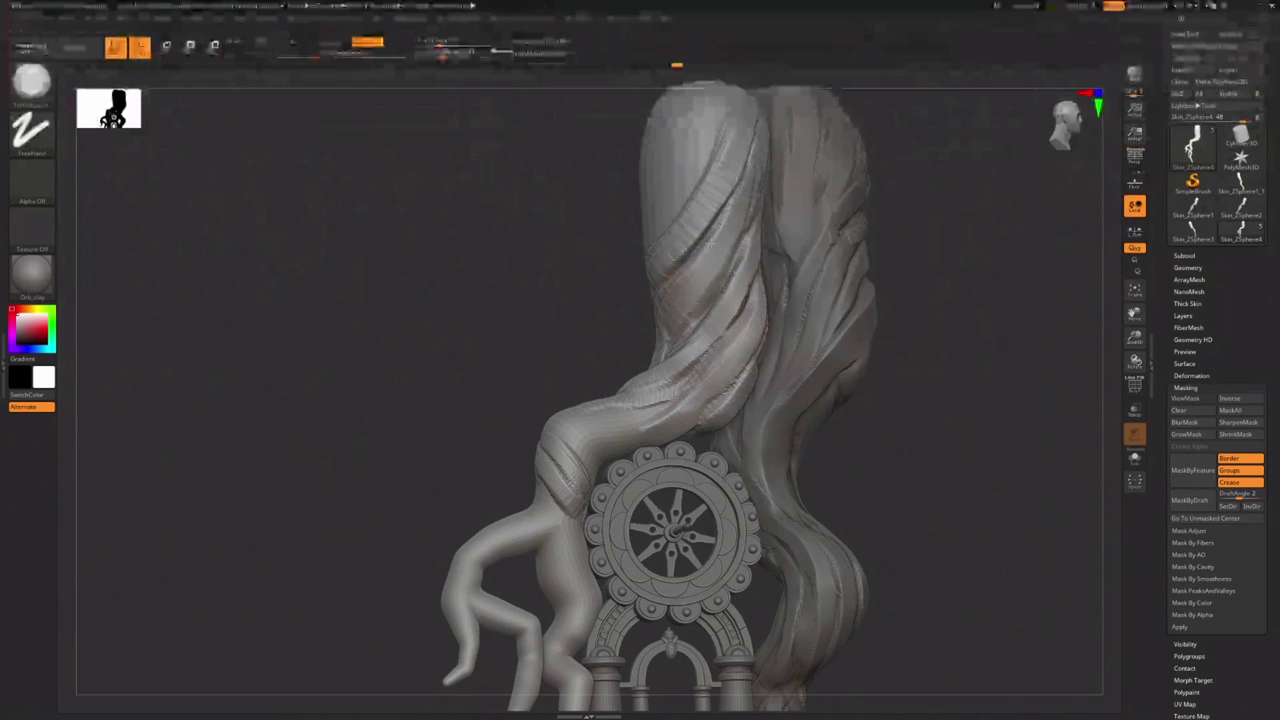
{"action": "right_click_drag", "start_coordinate": [738, 312], "coordinate": [726, 334], "text": "ctrl"}
{"action": "left_click_drag", "start_coordinate": [722, 385], "coordinate": [676, 411]}
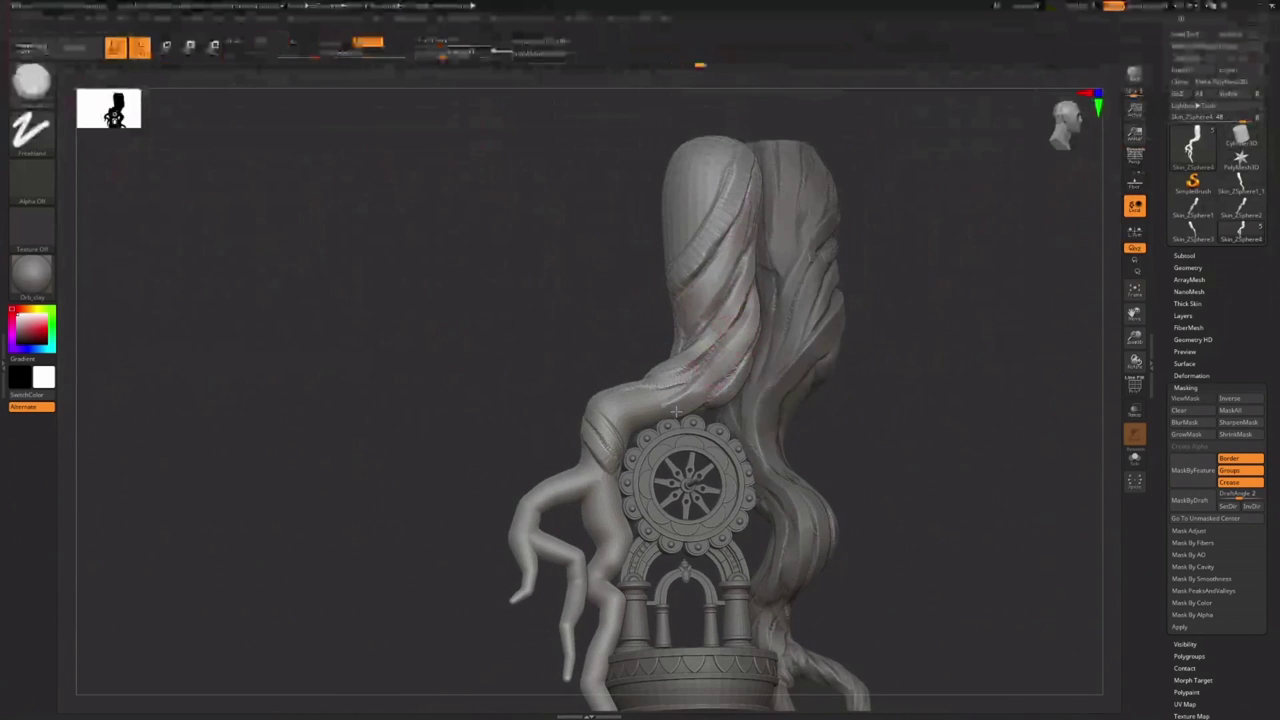
{"action": "key", "text": "ctrl+shift+z"}
{"action": "key", "text": "ctrl+shift+z"}
Open the project version with the polished right root and frame that root beside the wheel ornament
{"action": "left_click", "coordinate": [707, 391]}
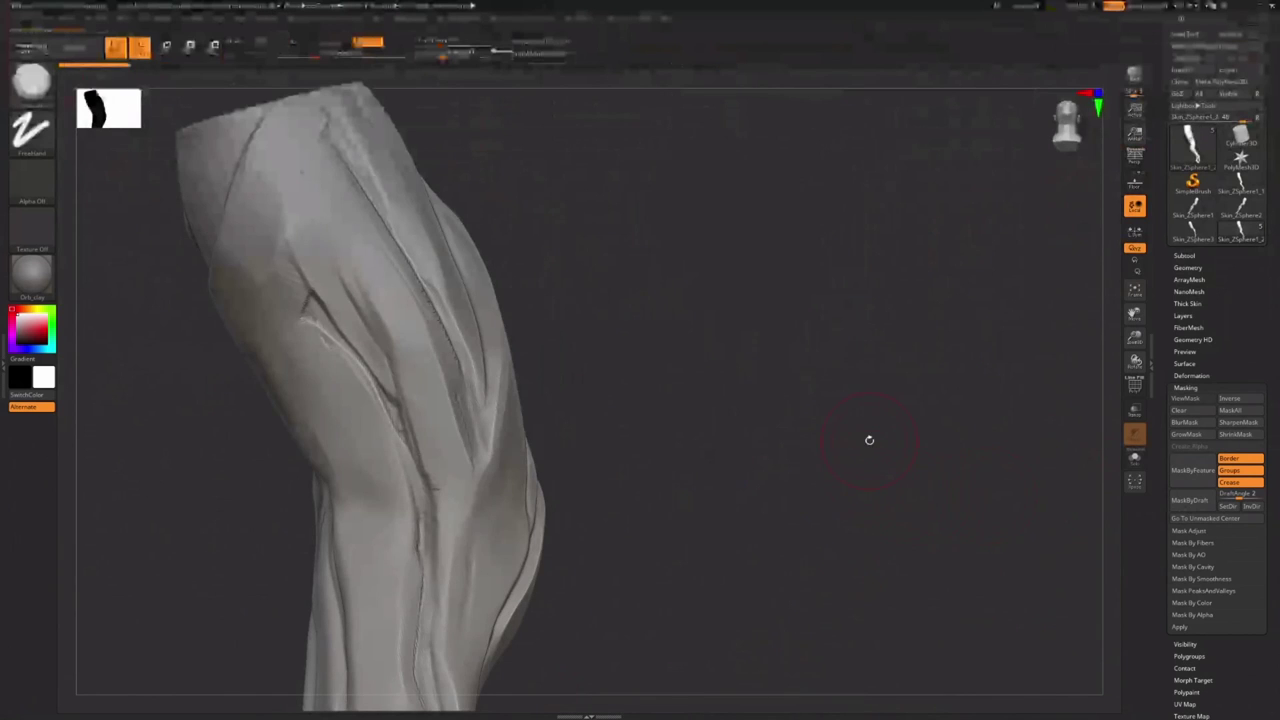
{"action": "right_click_drag", "start_coordinate": [869, 443], "coordinate": [626, 386], "text": "ctrl"}
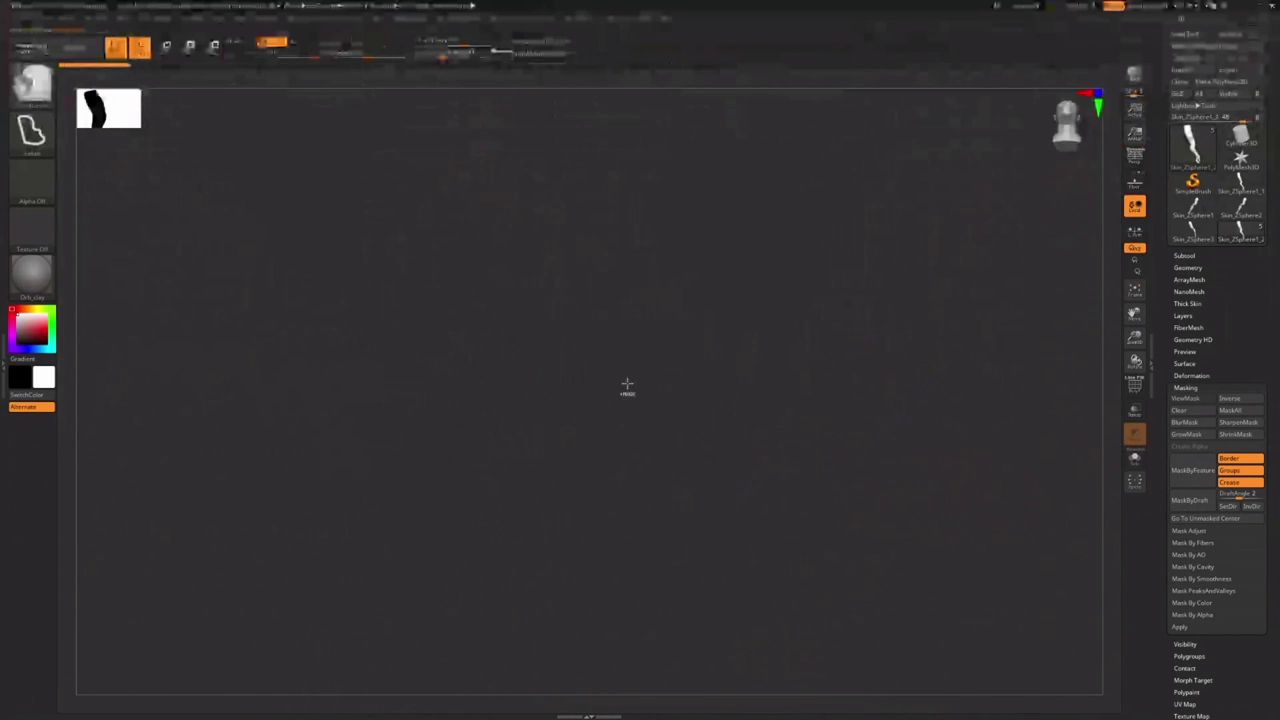
{"action": "key", "text": "f"}
{"action": "mouse_move", "coordinate": [763, 391]}
{"action": "left_mouse_down"}
{"action": "mouse_move", "coordinate": [737, 386]}
{"action": "mouse_move", "coordinate": [777, 329]}
{"action": "mouse_move", "coordinate": [695, 413]}
{"action": "left_mouse_up"}
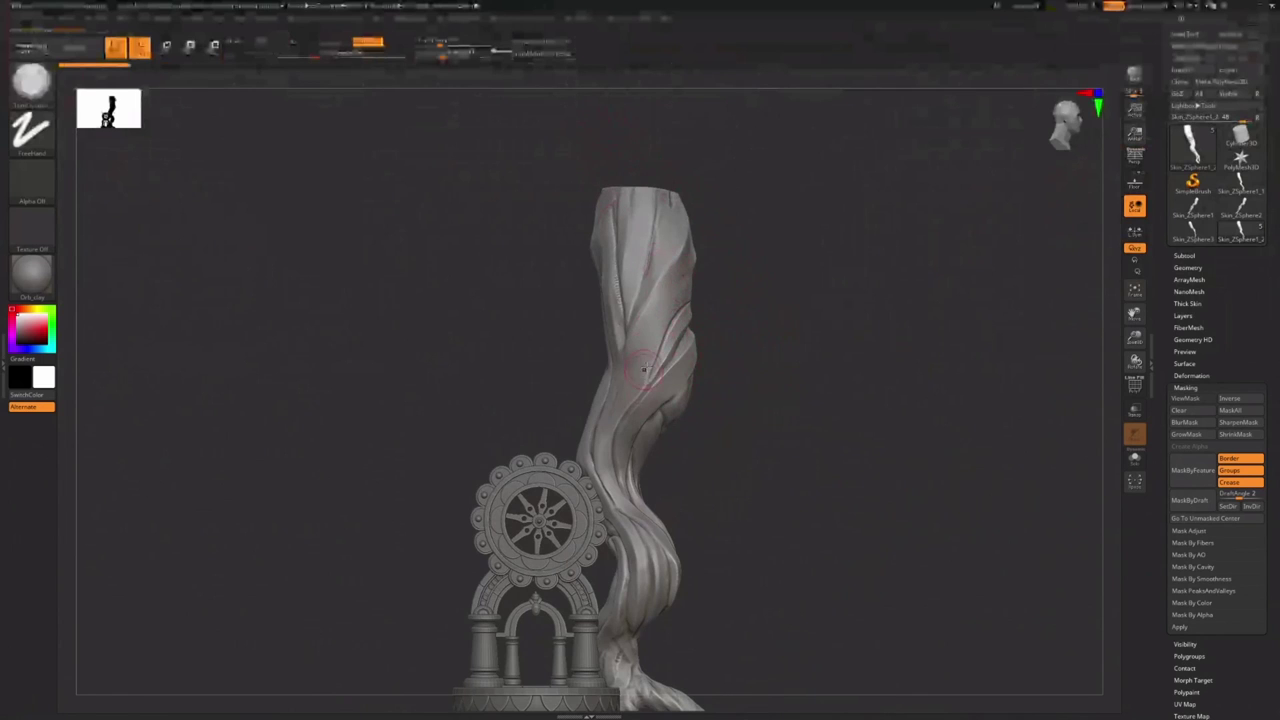
Adjust the brush size and trim the grooves and strand surfaces on the right root's upper part down toward its first bend
{"action": "mouse_move", "coordinate": [644, 369]}
{"action": "right_mouse_down"}
{"action": "mouse_move", "coordinate": [676, 370]}
{"action": "mouse_move", "coordinate": [670, 412]}
{"action": "right_mouse_up"}
{"action": "key", "text": "s"}
{"action": "left_click_drag", "start_coordinate": [669, 347], "coordinate": [665, 347]}
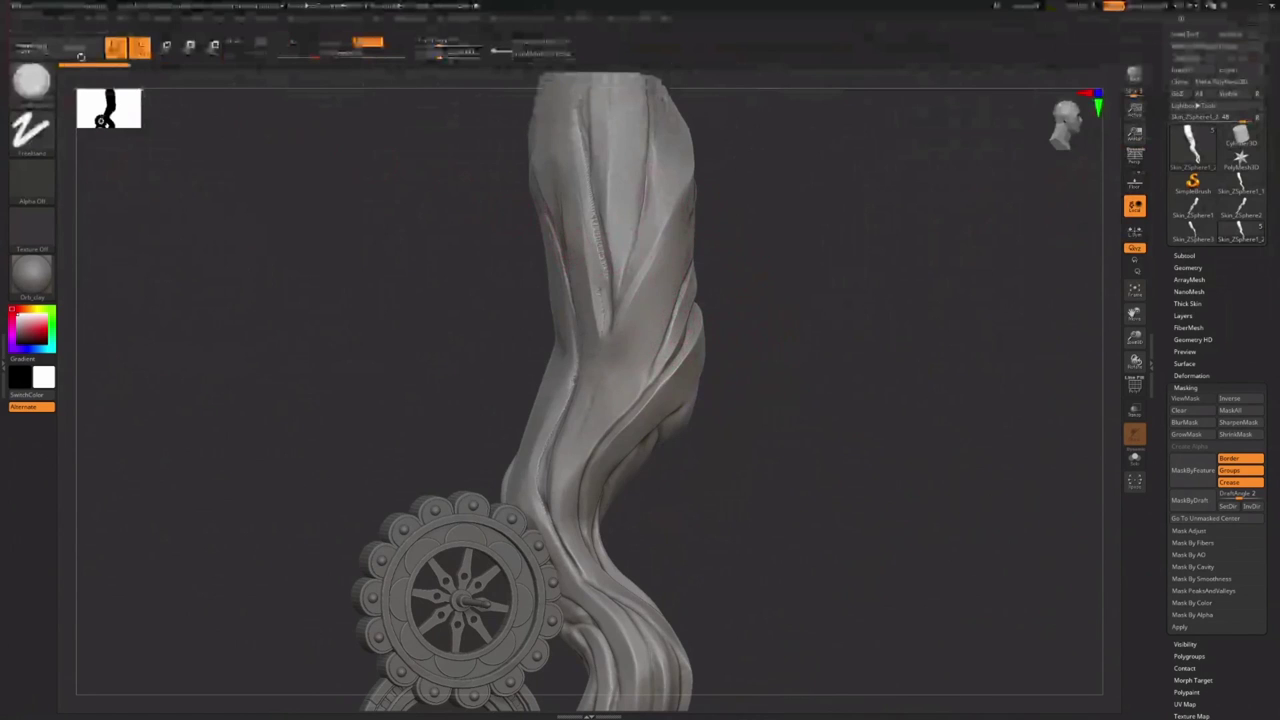
{"action": "left_click_drag", "start_coordinate": [605, 262], "coordinate": [596, 245]}
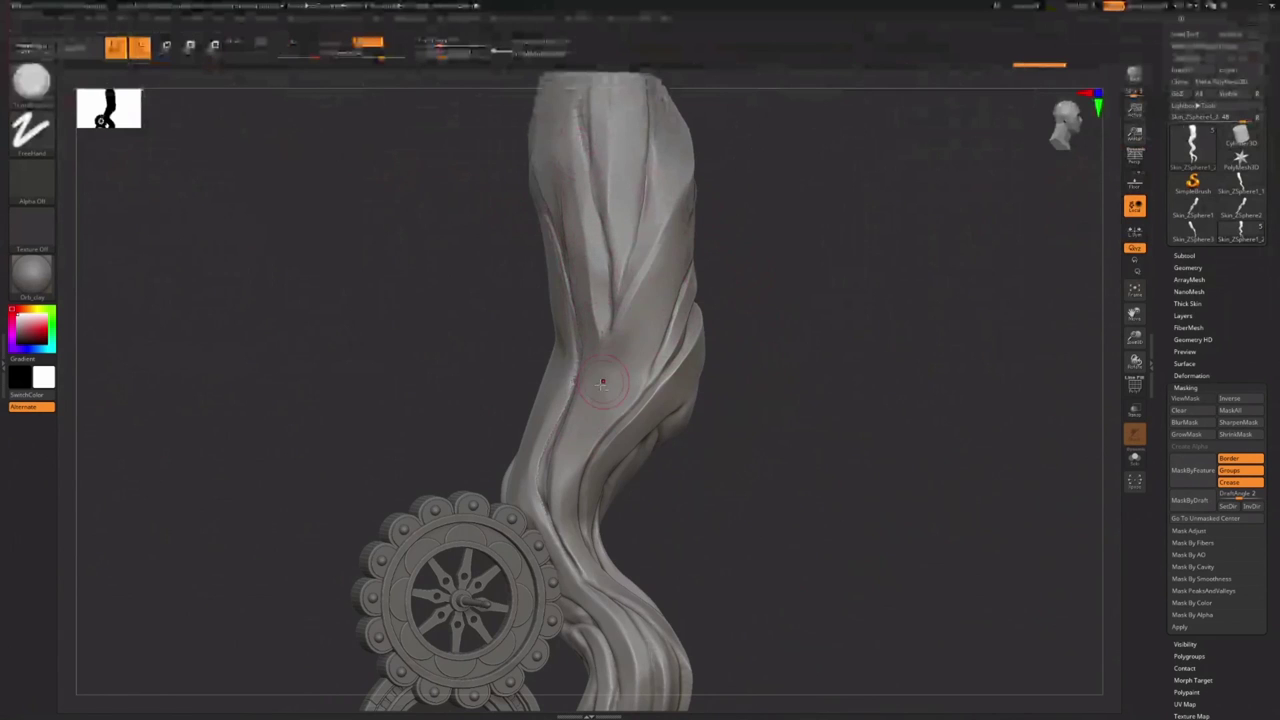
{"action": "left_click_drag", "start_coordinate": [605, 393], "coordinate": [619, 350]}
{"action": "right_click_drag", "start_coordinate": [619, 363], "coordinate": [654, 294], "text": "alt"}
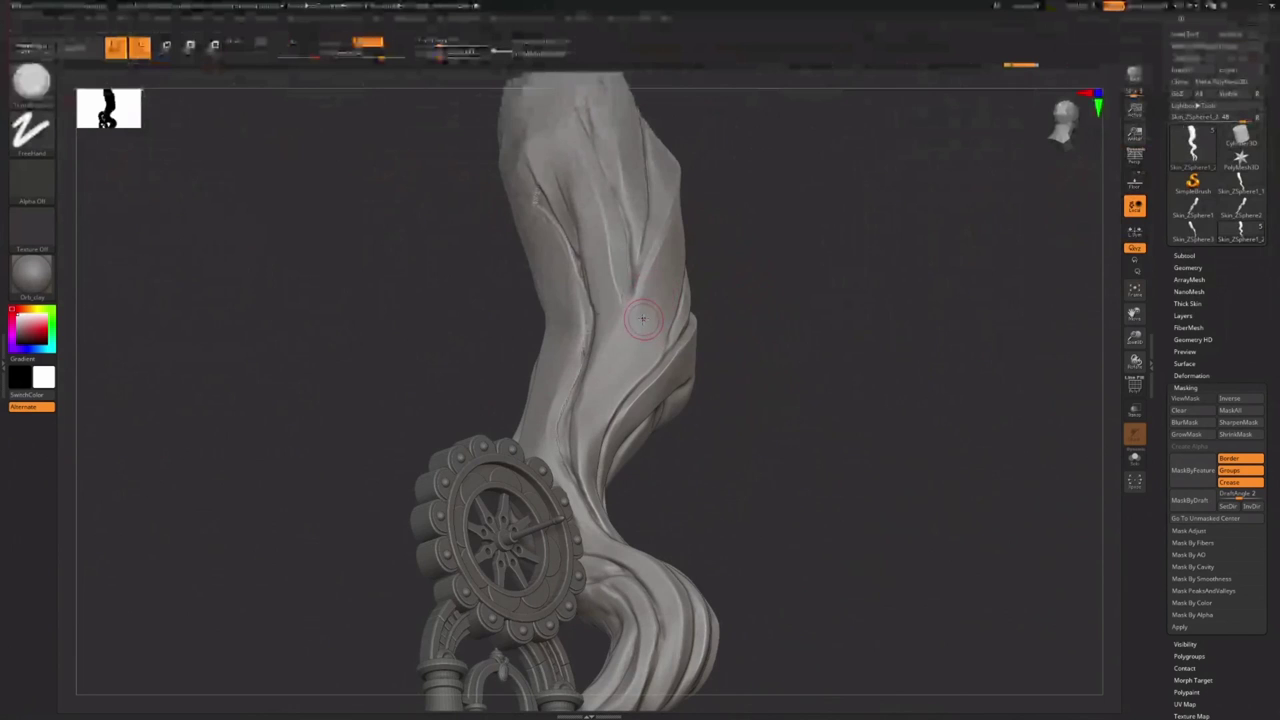
{"action": "left_click_drag", "start_coordinate": [643, 320], "coordinate": [624, 350]}
{"action": "right_click_drag", "start_coordinate": [629, 336], "coordinate": [652, 302]}
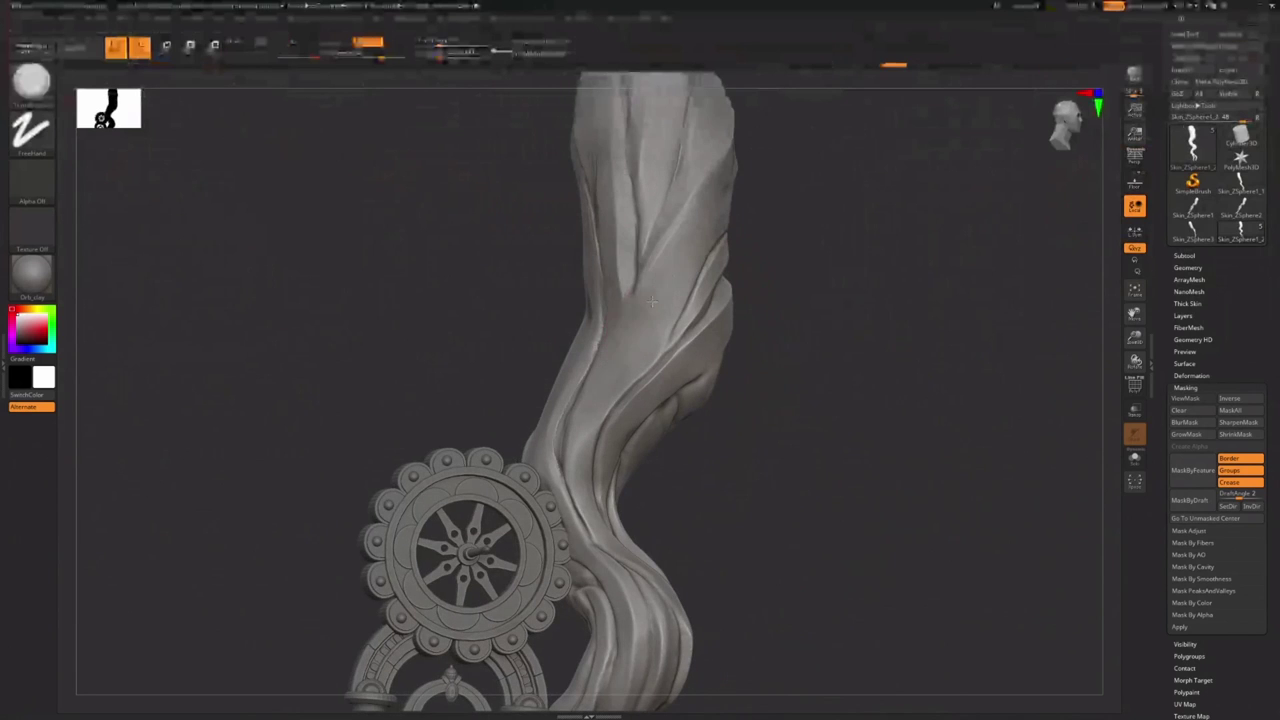
Switch to the ClayBuildup brush and adjust its size for the outer side of the right root's upper bend
{"action": "mouse_move", "coordinate": [608, 344]}
{"action": "right_mouse_down"}
{"action": "mouse_move", "coordinate": [709, 323]}
{"action": "mouse_move", "coordinate": [735, 259]}
{"action": "right_mouse_up"}
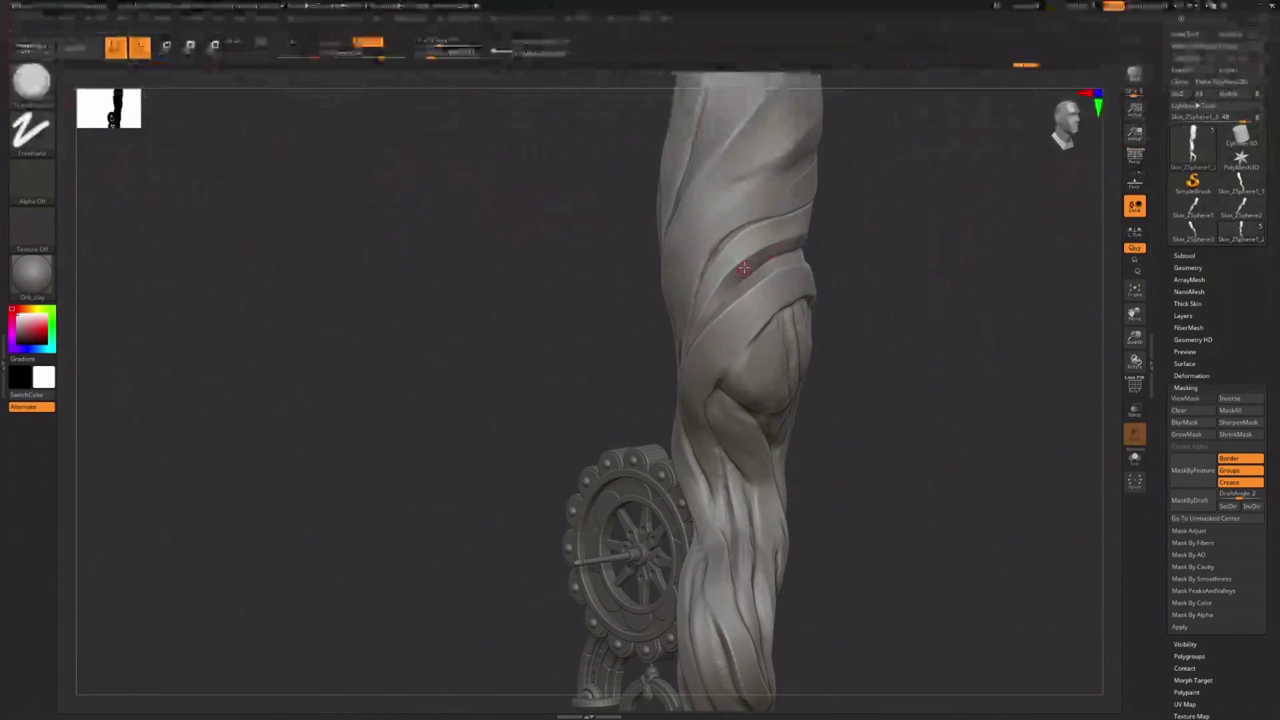
{"action": "left_click", "coordinate": [31, 80]}
{"action": "left_click", "coordinate": [551, 127]}
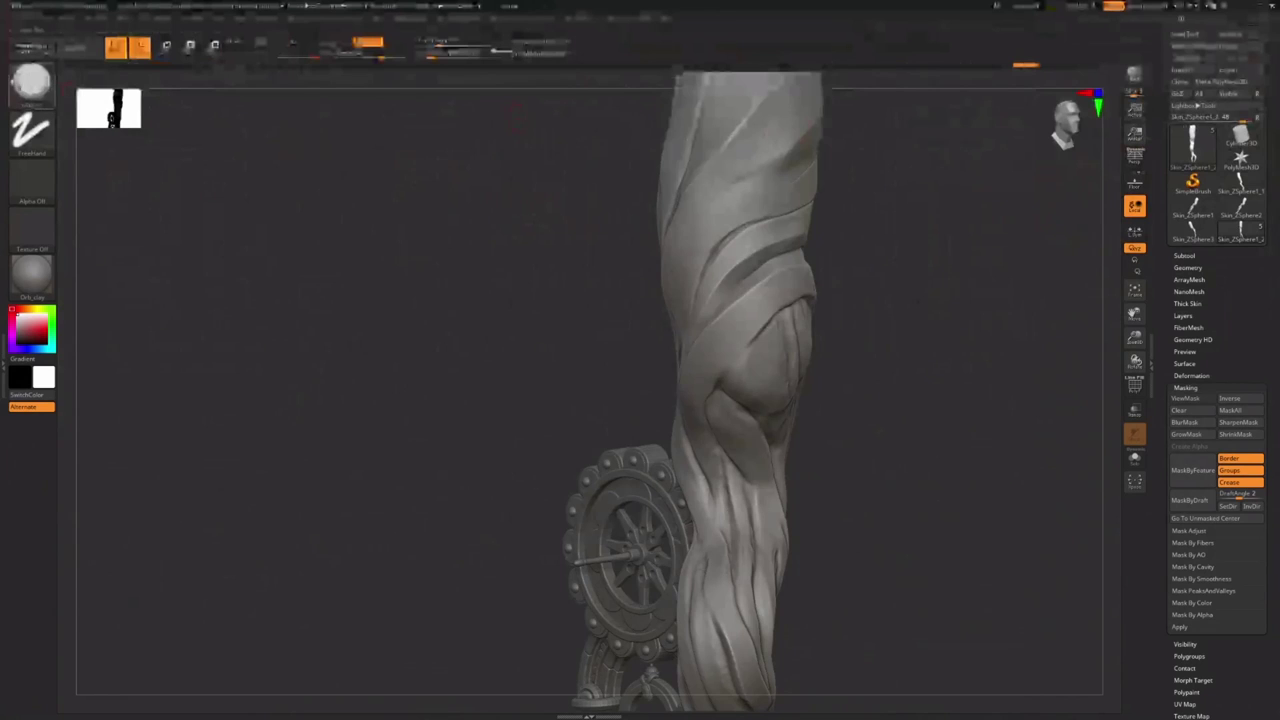
{"action": "left_click", "coordinate": [20, 88]}
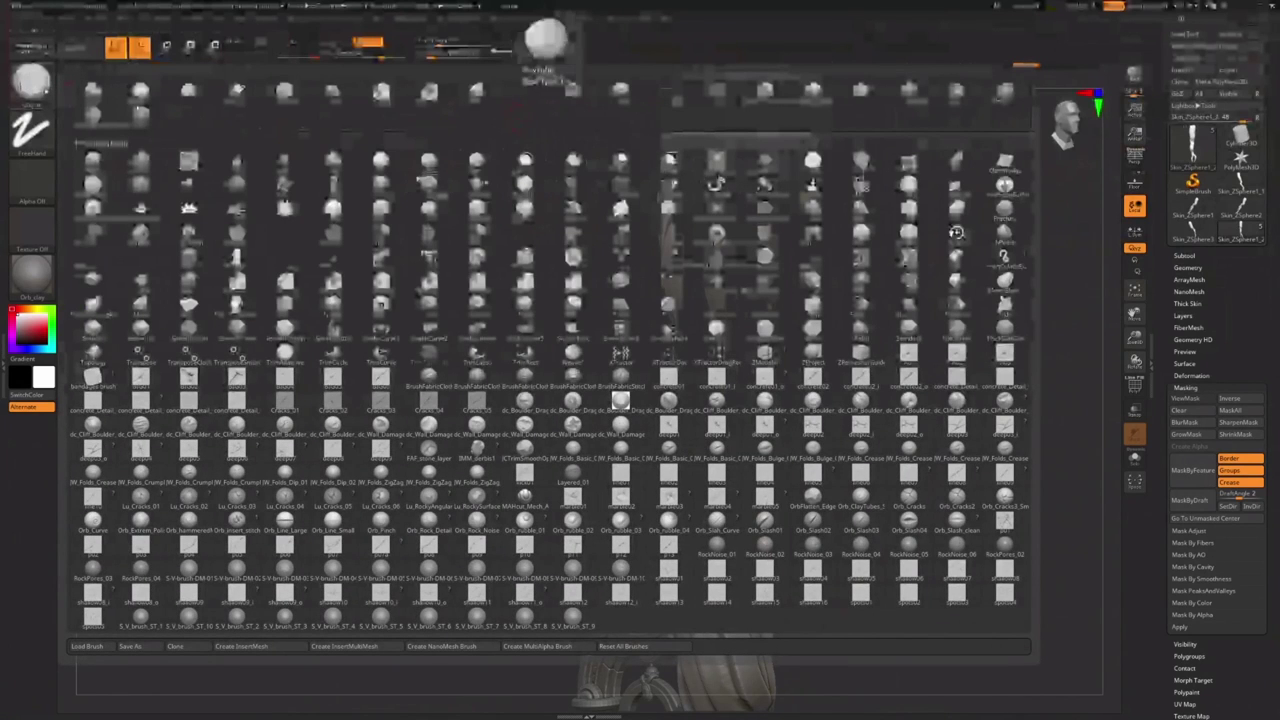
{"action": "left_click", "coordinate": [443, 170]}
{"action": "key", "text": "s"}
{"action": "left_click", "coordinate": [760, 316]}
{"action": "right_click_drag", "start_coordinate": [749, 296], "coordinate": [759, 295]}
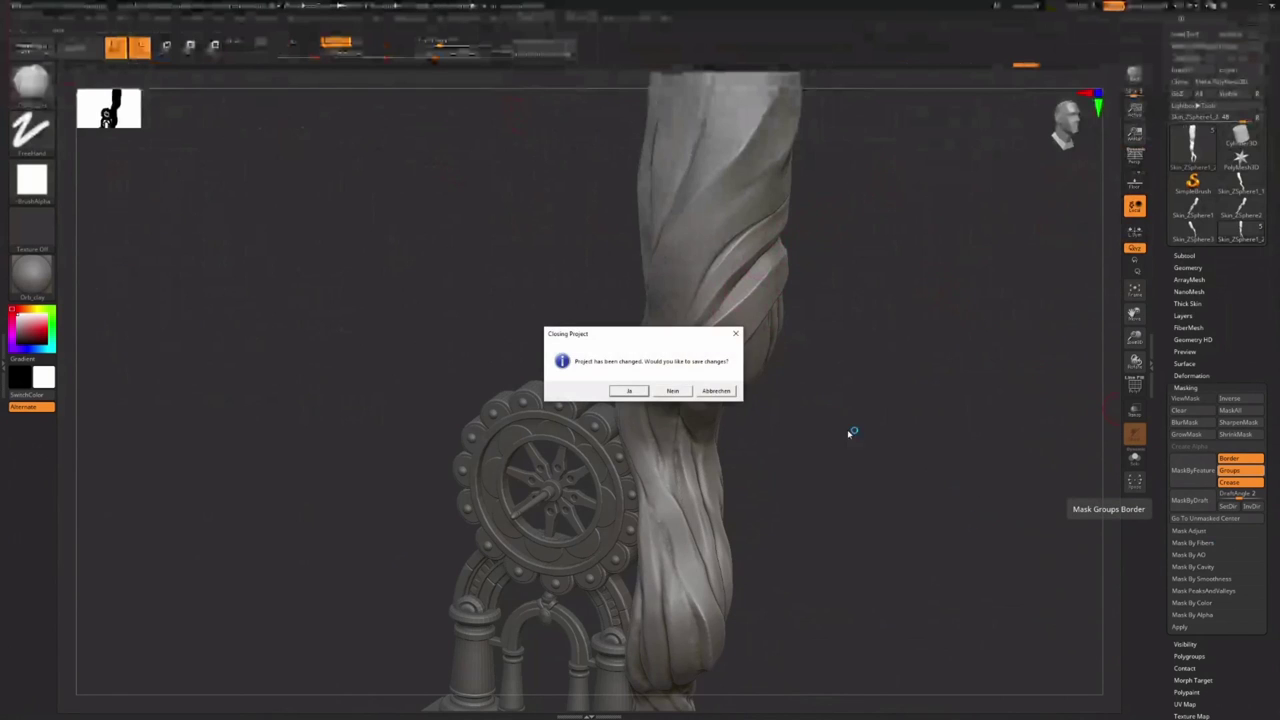
Discard the project changes while opening the other version, and select the twisted right root for sculpting
{"action": "left_click", "coordinate": [672, 393]}
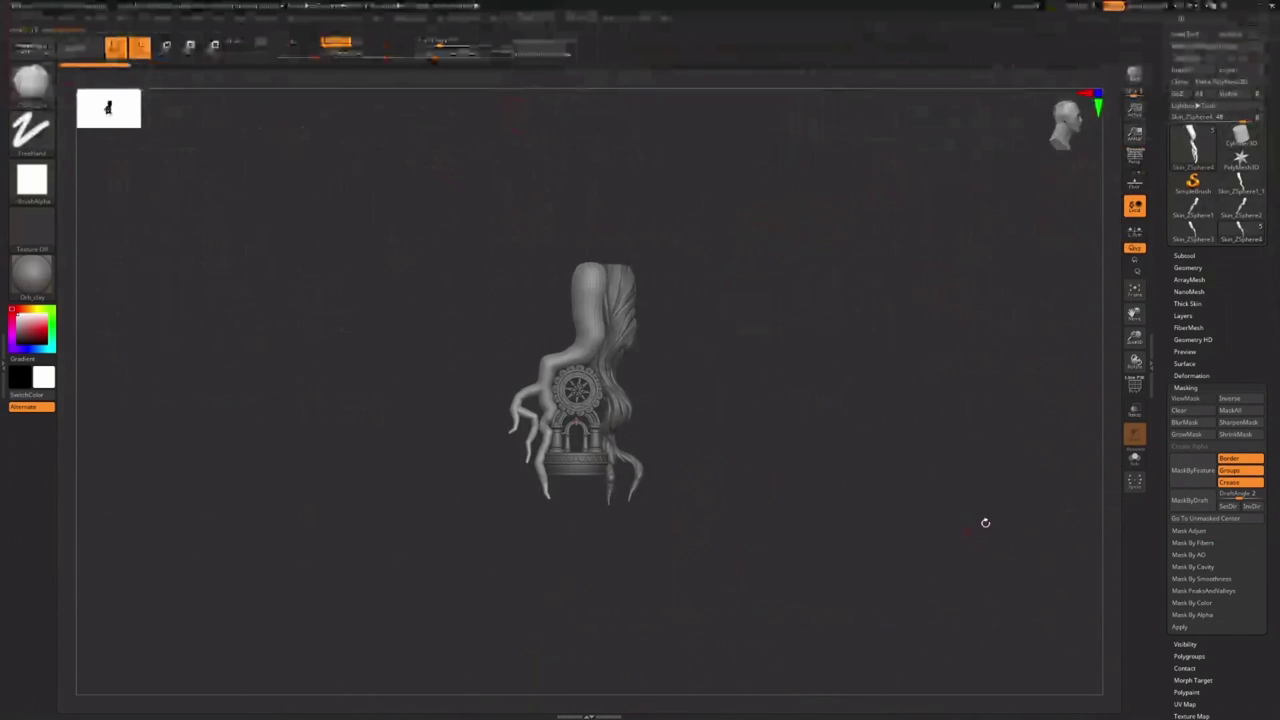
{"action": "right_click_drag", "start_coordinate": [767, 277], "coordinate": [836, 372], "text": "ctrl"}
{"action": "left_click", "coordinate": [705, 378], "text": "alt"}
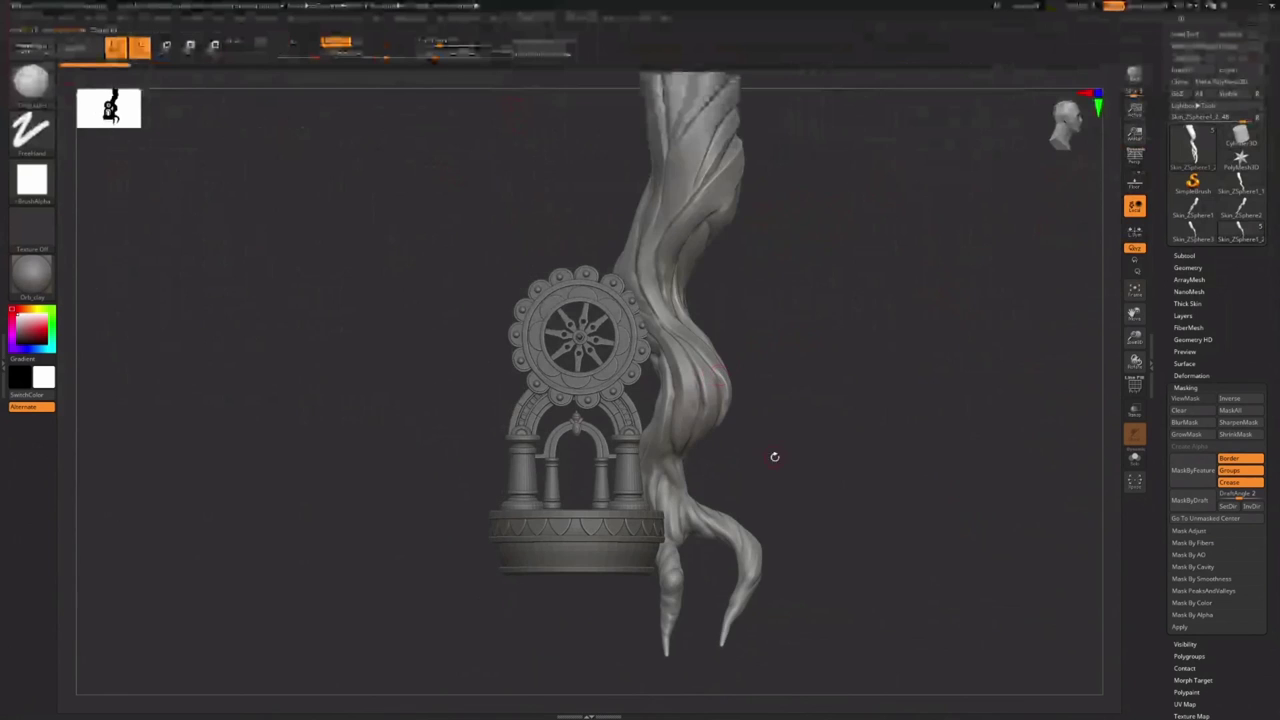
Add short clay strokes between the strands on the outer side of the right root's lower bulge
{"action": "right_click_drag", "start_coordinate": [705, 336], "coordinate": [679, 398], "text": "alt"}
{"action": "right_click_drag", "start_coordinate": [669, 247], "coordinate": [689, 262], "text": "ctrl"}
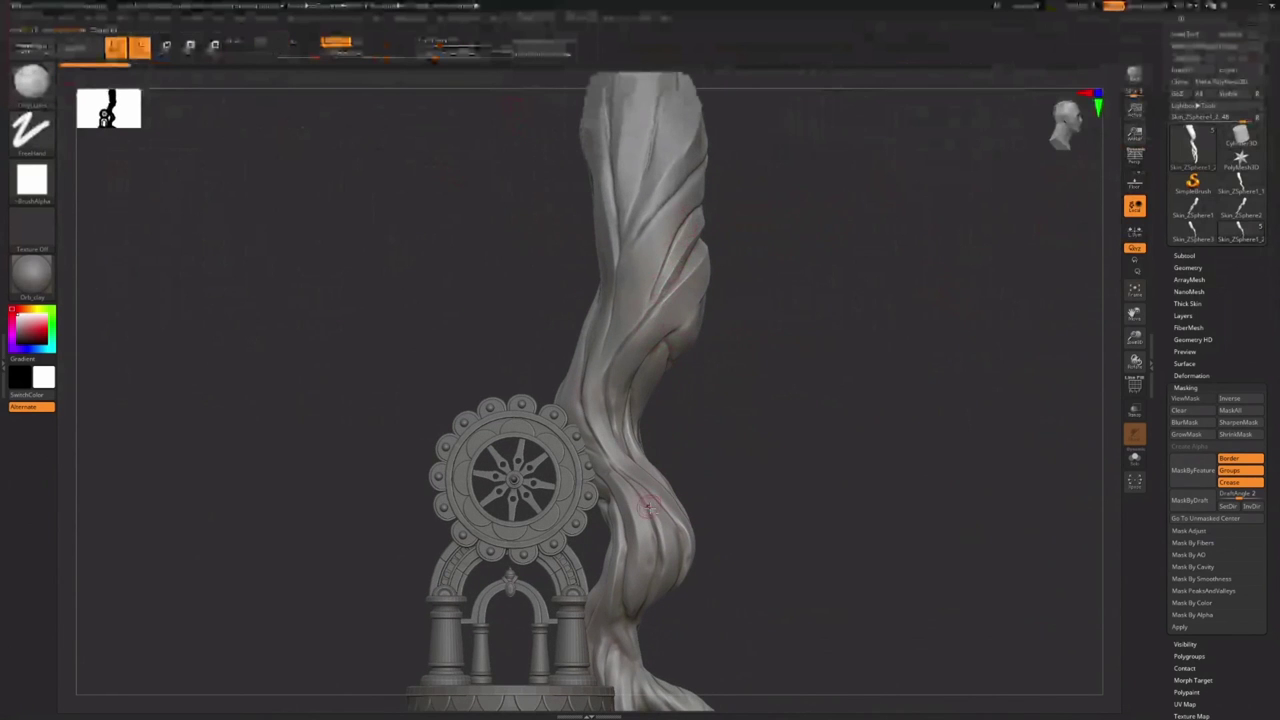
{"action": "mouse_move", "coordinate": [648, 514]}
{"action": "right_mouse_down", "text": "alt"}
{"action": "mouse_move", "coordinate": [641, 380]}
{"action": "mouse_move", "coordinate": [670, 400]}
{"action": "right_mouse_up", "text": "alt"}
{"action": "right_click_drag", "start_coordinate": [670, 400], "coordinate": [690, 446], "text": "ctrl"}
{"action": "right_click_drag", "start_coordinate": [690, 446], "coordinate": [666, 400]}
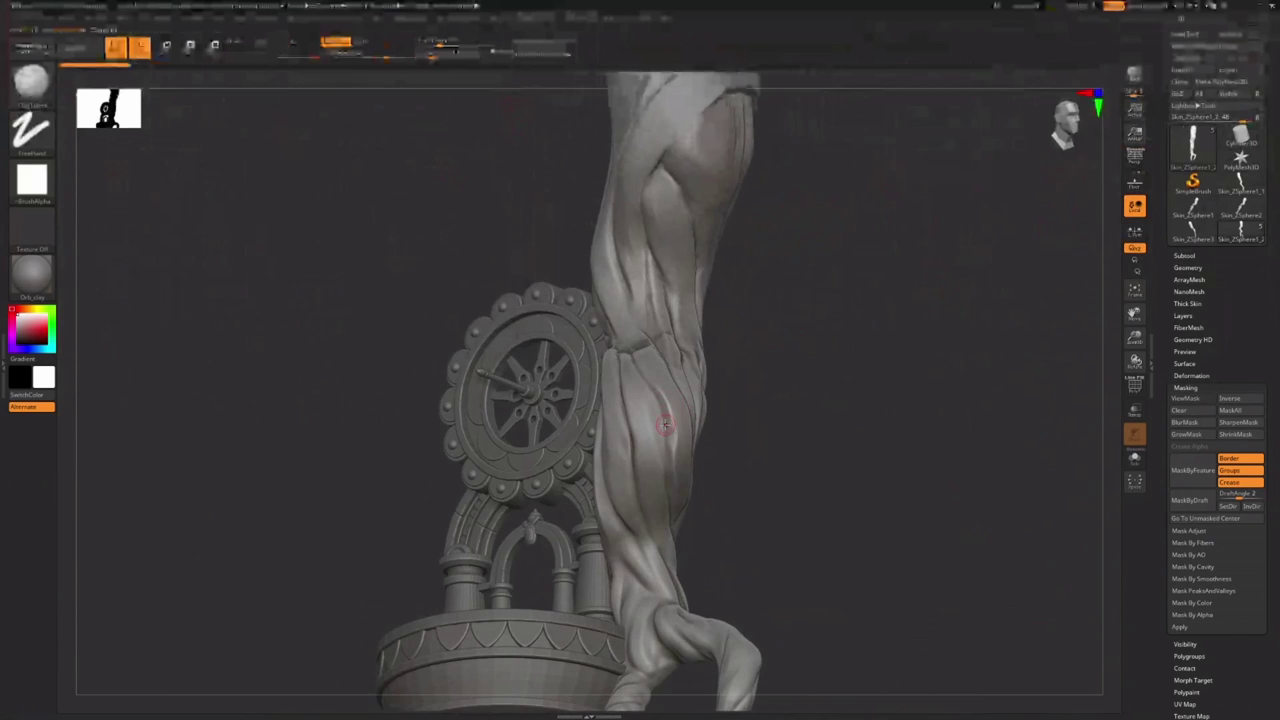
{"action": "left_click_drag", "start_coordinate": [668, 424], "coordinate": [670, 420]}
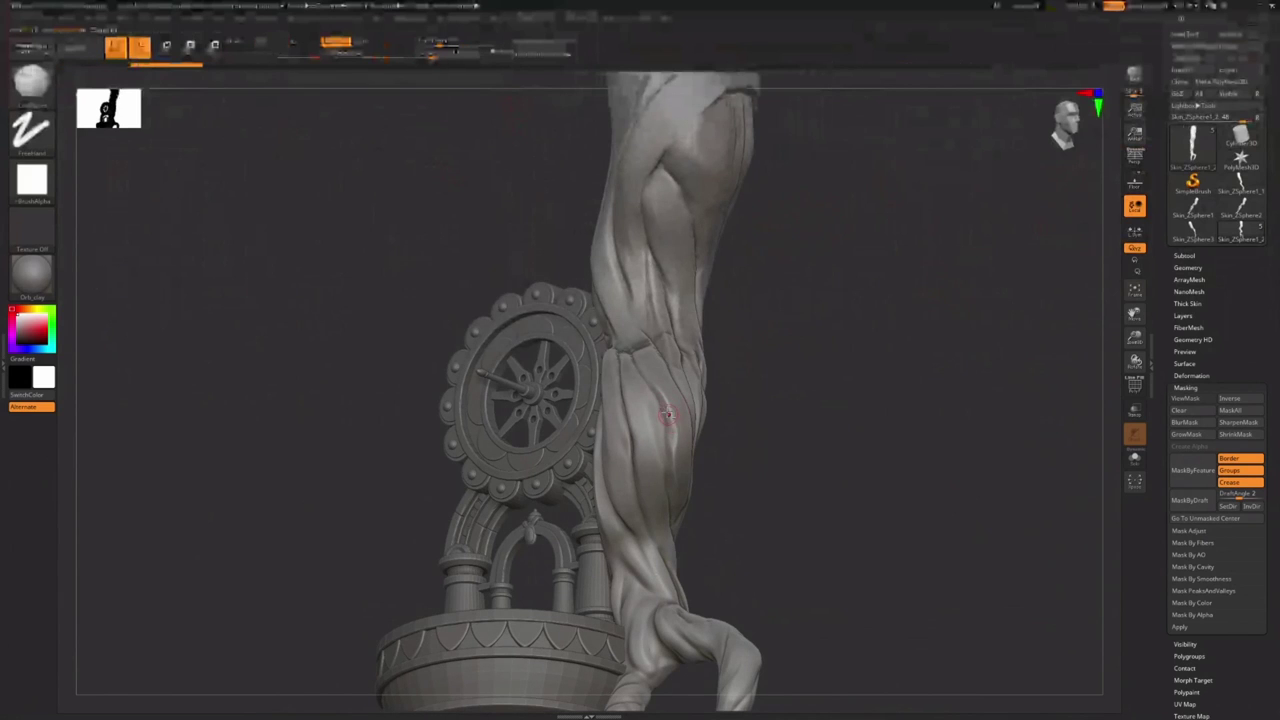
{"action": "left_click_drag", "start_coordinate": [671, 425], "coordinate": [668, 412]}
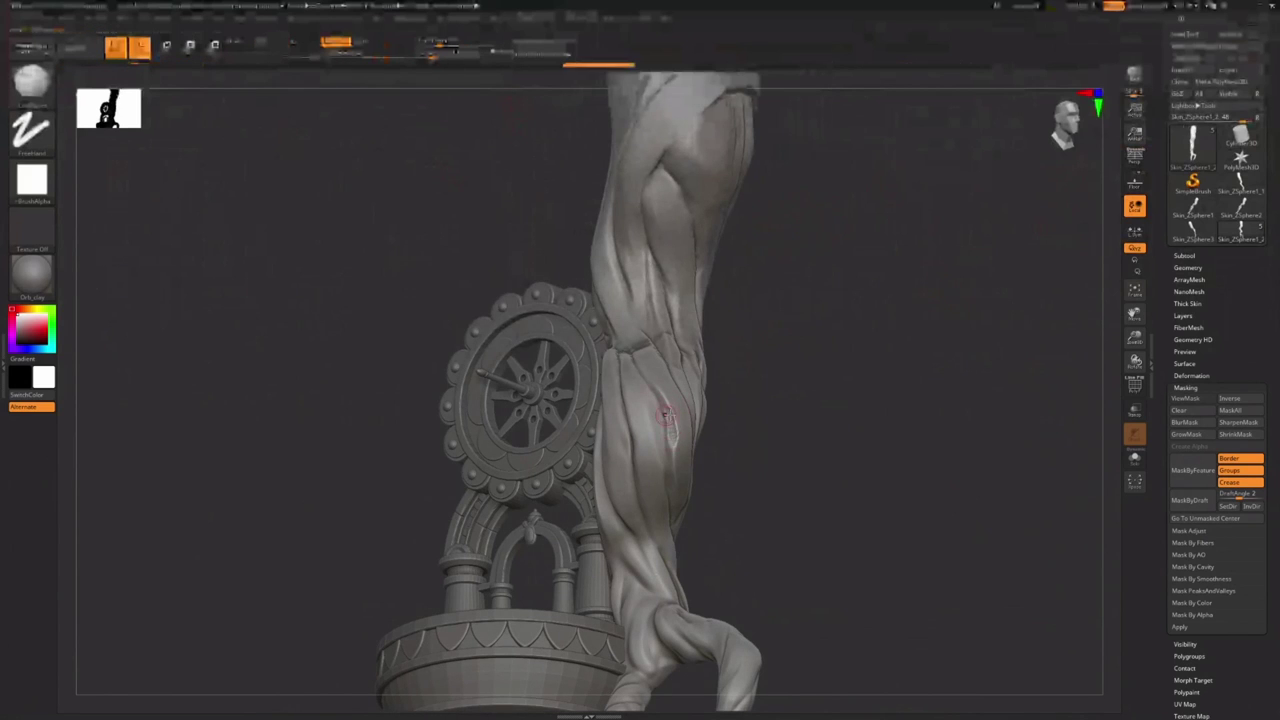
{"action": "right_click_drag", "start_coordinate": [668, 412], "coordinate": [672, 438]}
{"action": "left_click_drag", "start_coordinate": [670, 435], "coordinate": [655, 486]}
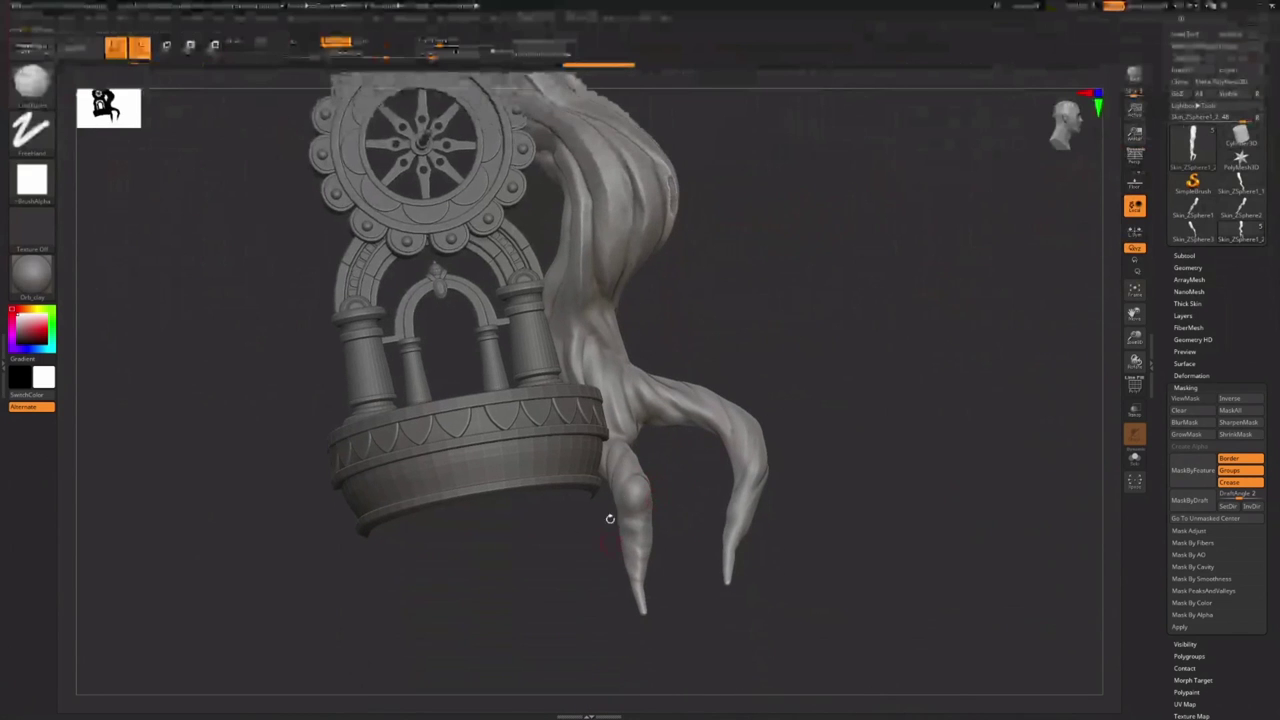
Switch to the Inflat brush and enlarge its draw size for the root's lower branches
{"action": "left_click", "coordinate": [31, 80]}
{"action": "key", "text": "i"}
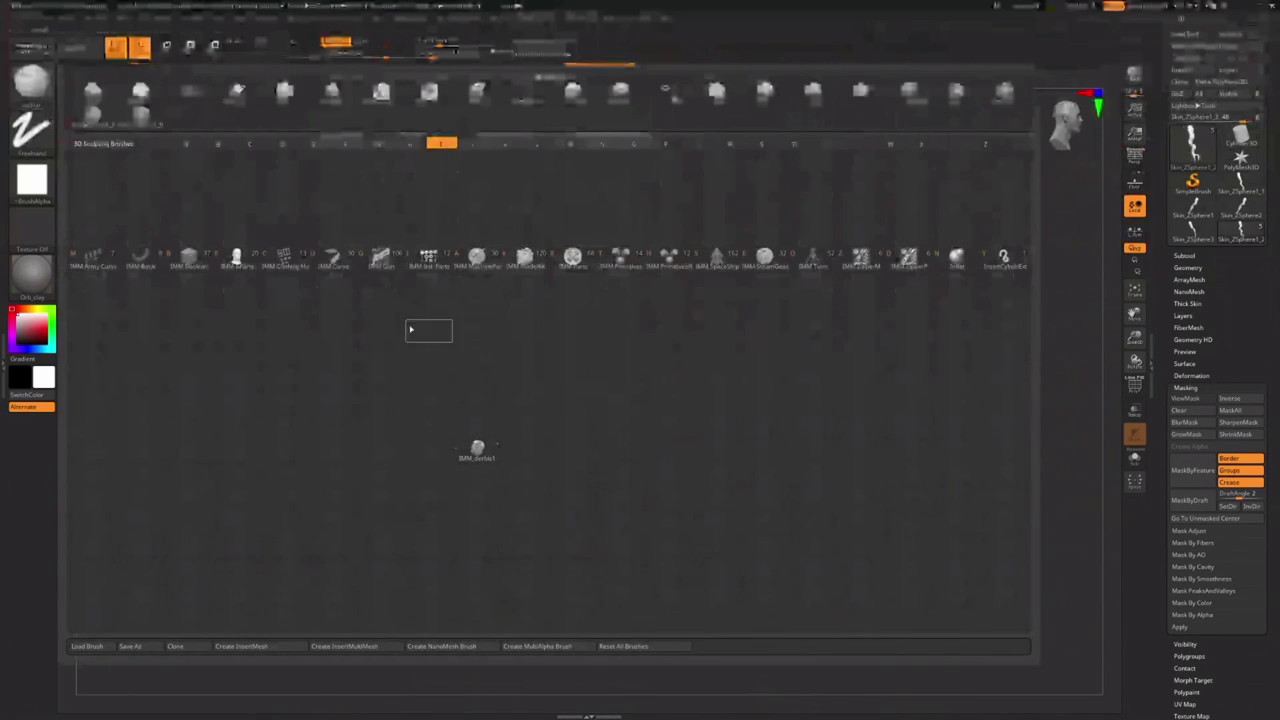
{"action": "left_click", "coordinate": [949, 259]}
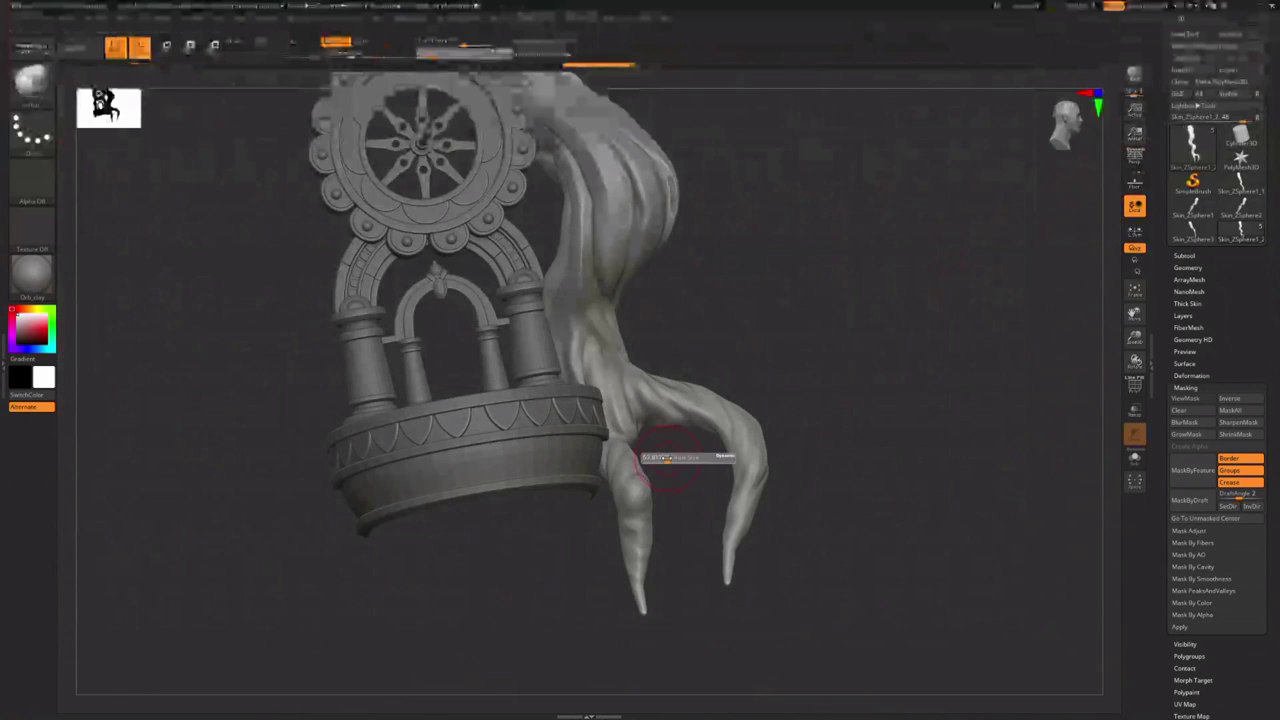
{"action": "left_click_drag", "start_coordinate": [684, 458], "coordinate": [742, 456]}
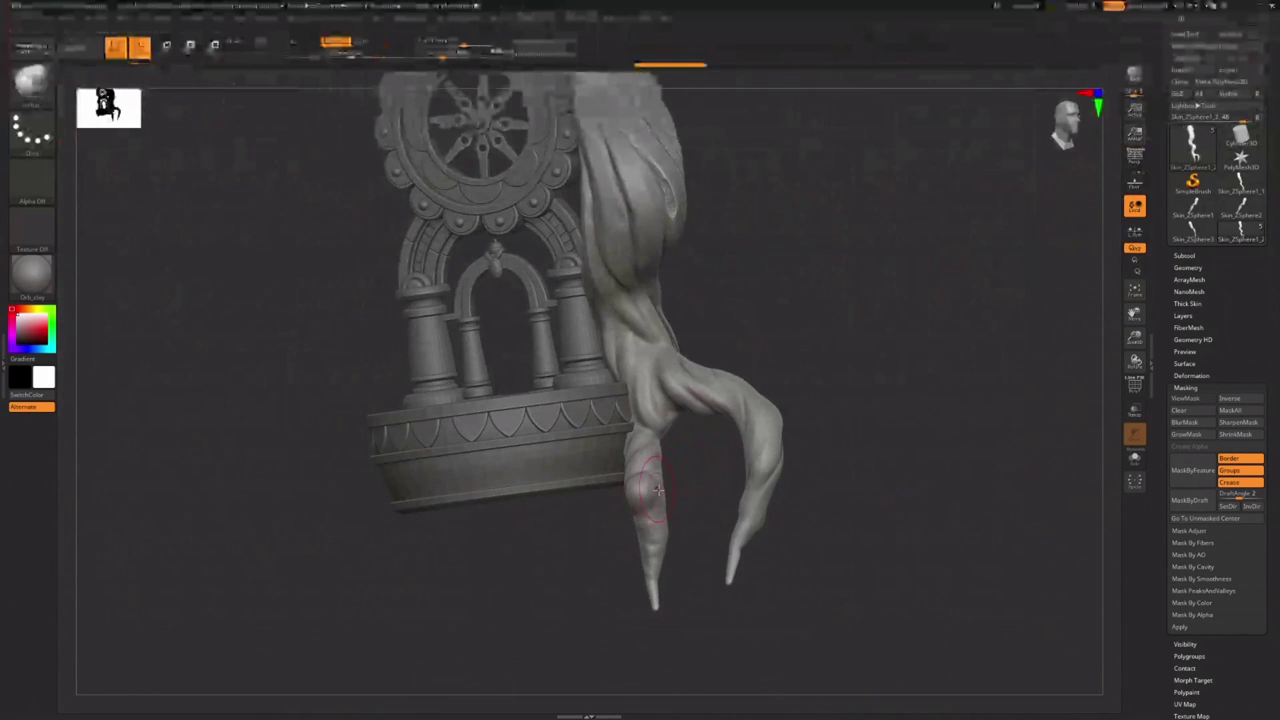
Swell the right root's strands around the lower bulge and the upper trunk with the Inflat brush
{"action": "mouse_move", "coordinate": [748, 432]}
{"action": "right_mouse_down"}
{"action": "mouse_move", "coordinate": [760, 410]}
{"action": "mouse_move", "coordinate": [729, 400]}
{"action": "mouse_move", "coordinate": [693, 465]}
{"action": "right_mouse_up"}
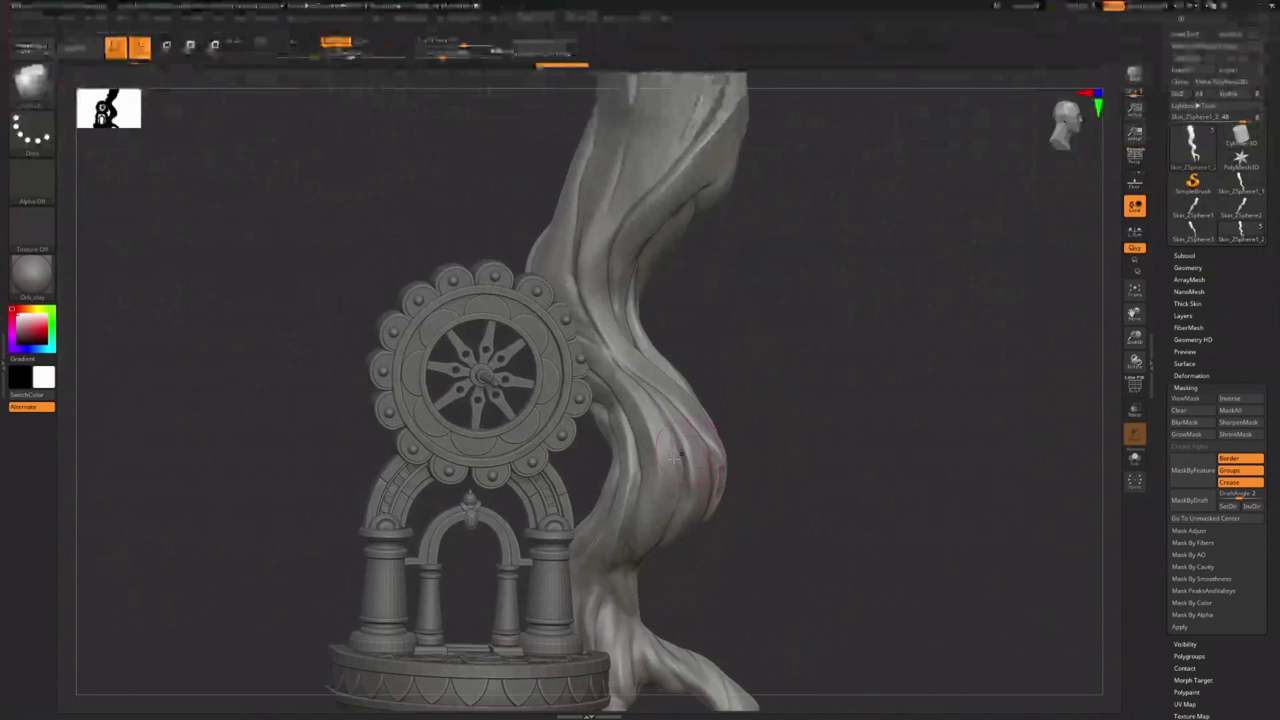
{"action": "right_click", "coordinate": [650, 490]}
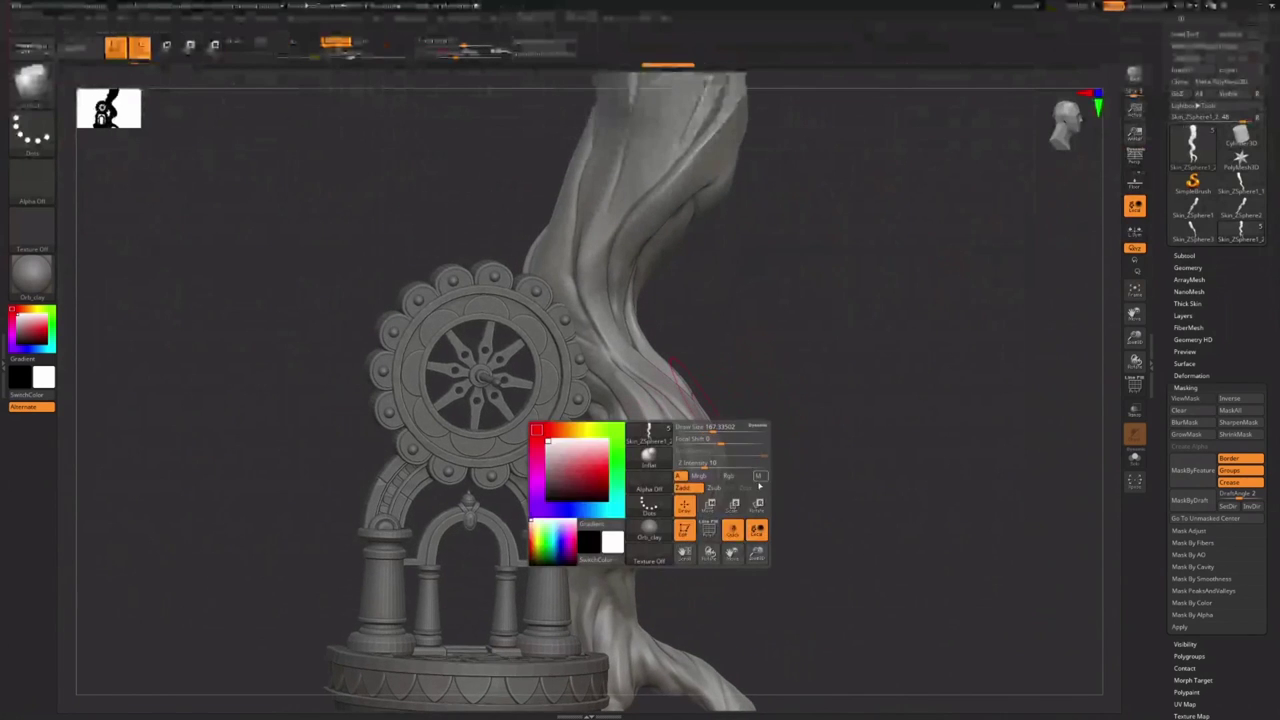
{"action": "right_click_drag", "start_coordinate": [808, 417], "coordinate": [792, 362], "text": "ctrl"}
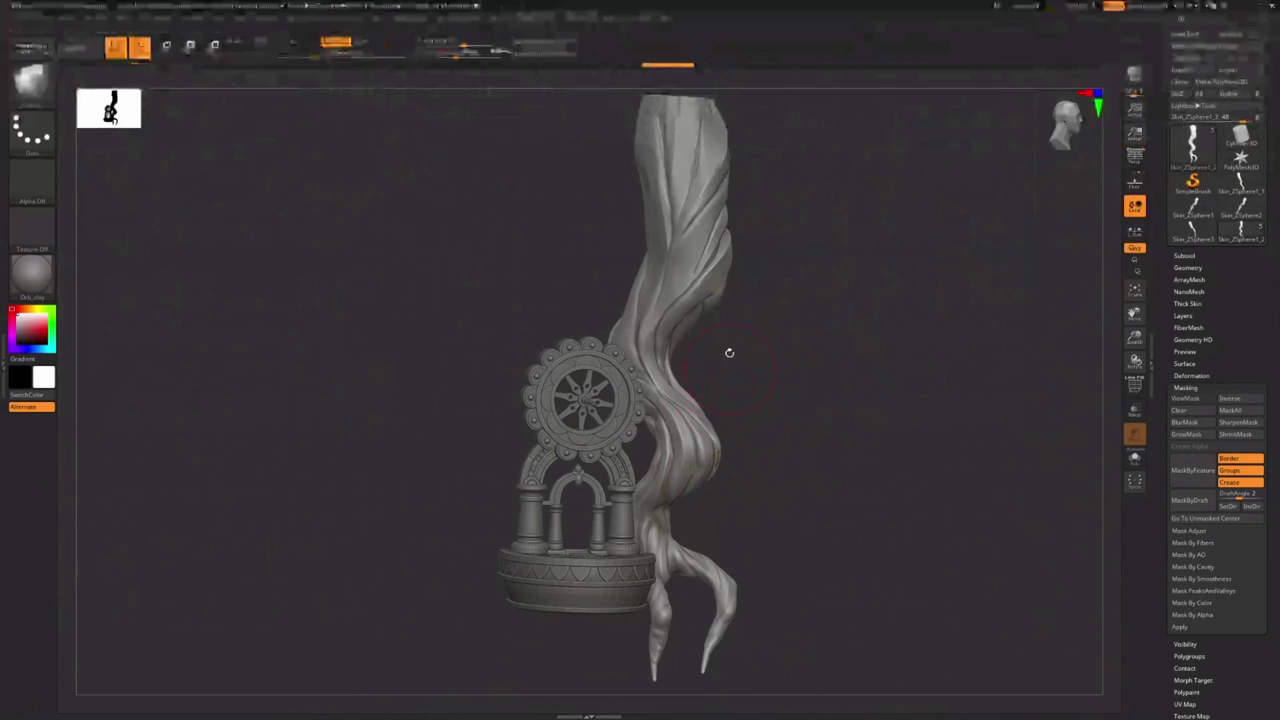
{"action": "mouse_move", "coordinate": [734, 240]}
{"action": "right_mouse_down", "text": "alt"}
{"action": "mouse_move", "coordinate": [699, 321]}
{"action": "mouse_move", "coordinate": [738, 335]}
{"action": "right_mouse_up", "text": "alt"}
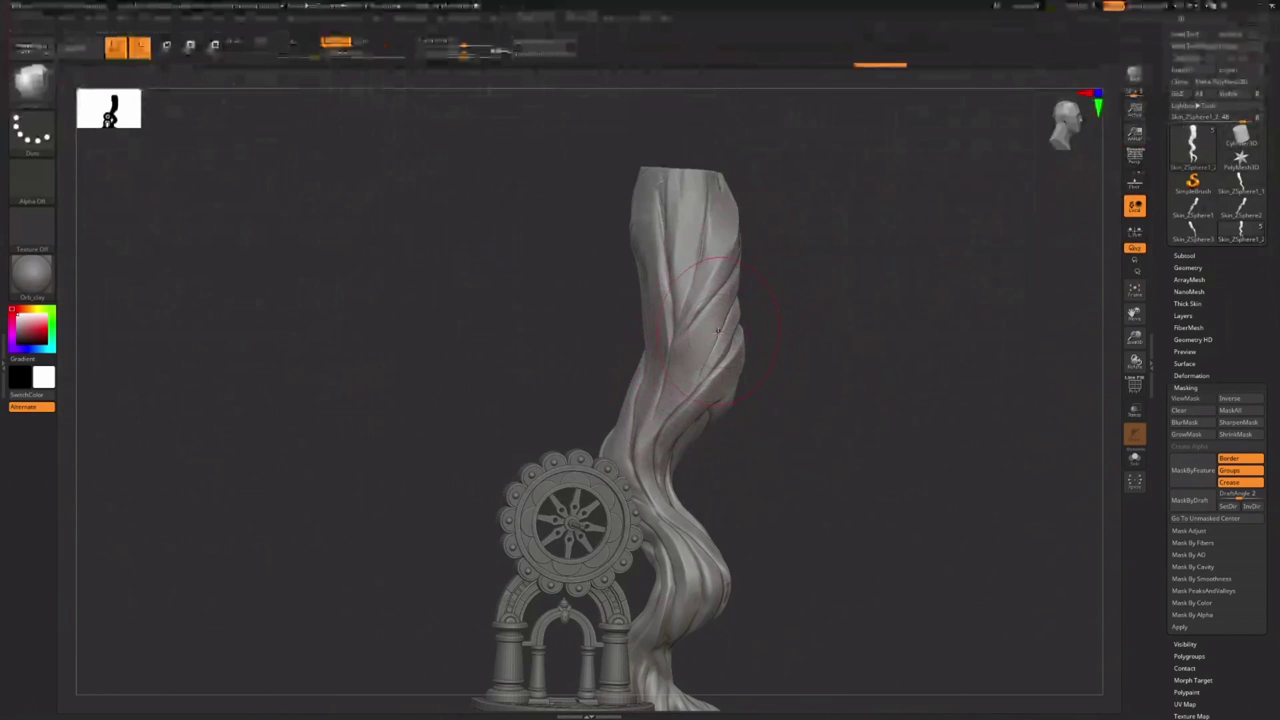
{"action": "right_click_drag", "start_coordinate": [672, 358], "coordinate": [786, 385]}
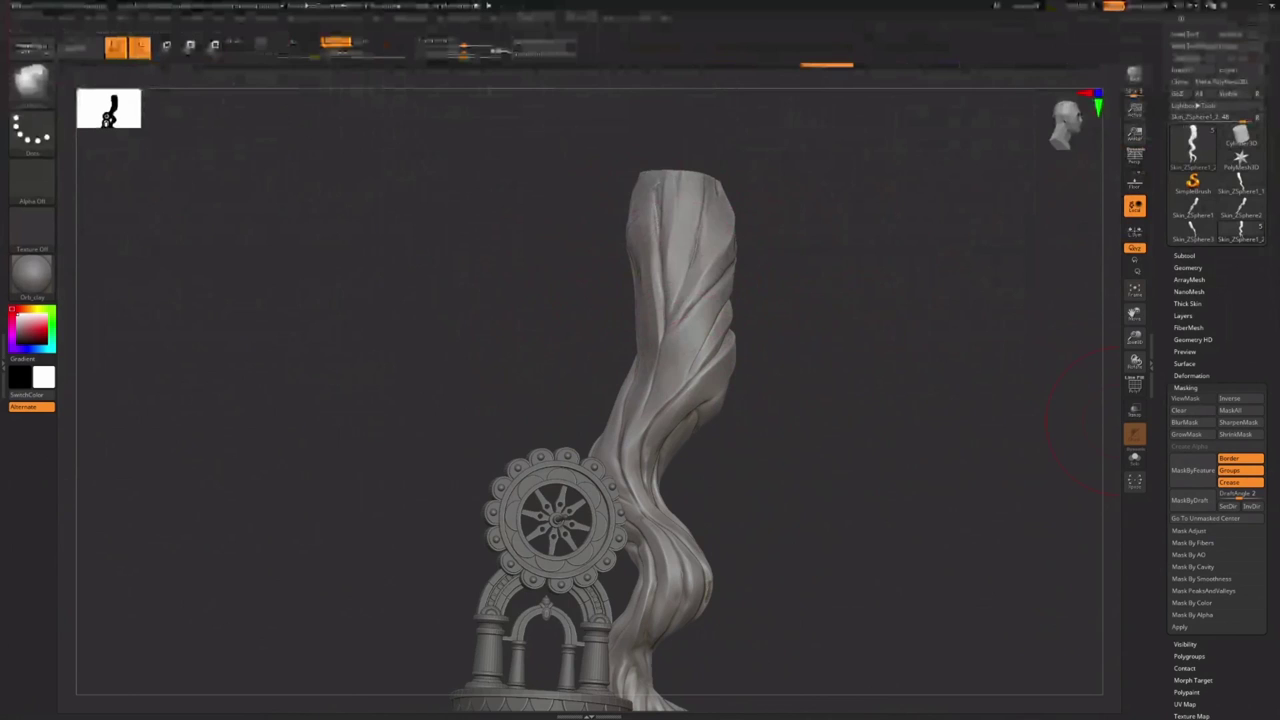
Open the project version with both roots fully sculpted and frame the roots in view
{"action": "left_click", "coordinate": [666, 392]}
{"action": "left_click", "coordinate": [830, 457], "text": "ctrl+shift"}
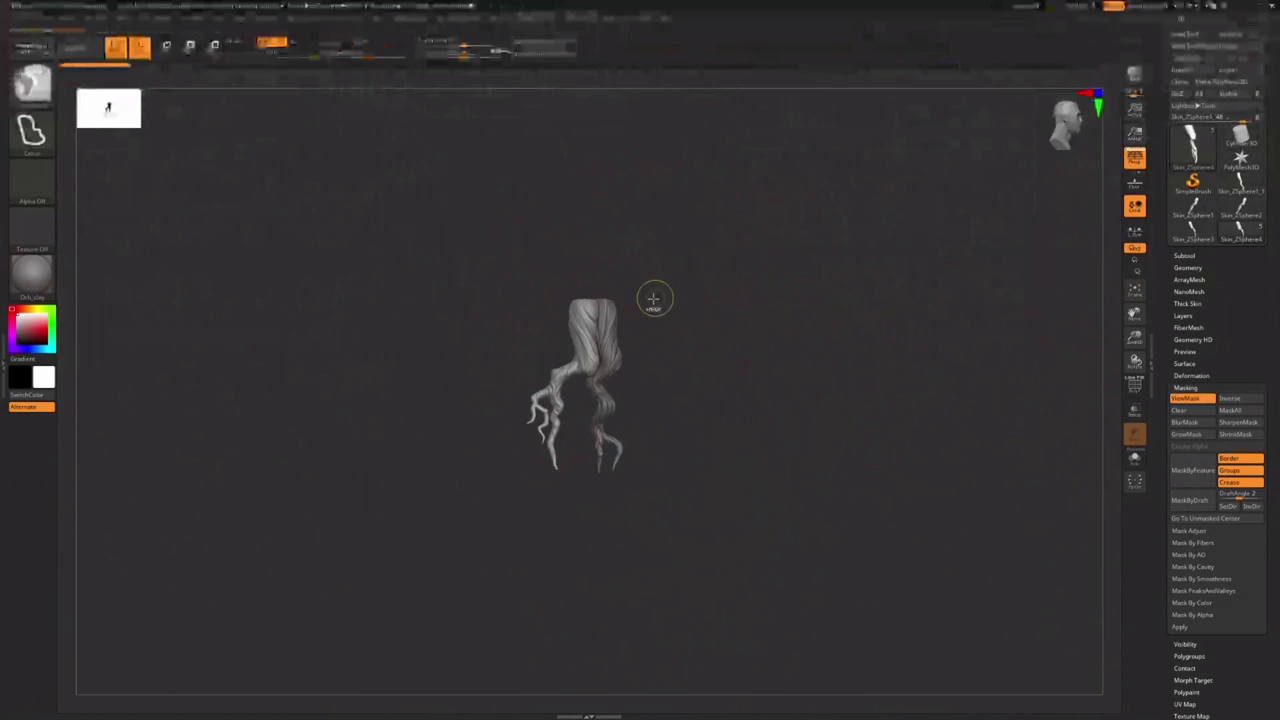
{"action": "key", "text": "f"}
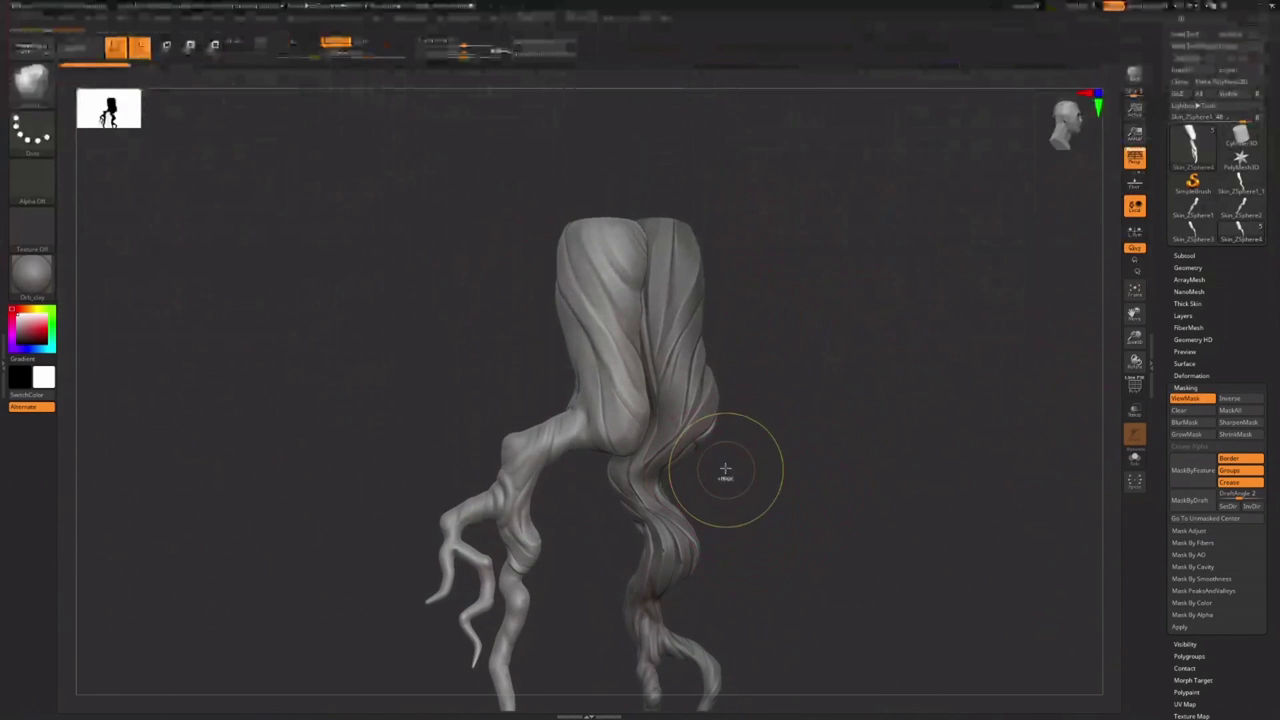
Make the right root the active subtool and reduce the brush's draw size for work between its strands
{"action": "right_click_drag", "start_coordinate": [725, 469], "coordinate": [743, 429], "text": "ctrl"}
{"action": "key", "text": "s"}
{"action": "left_click_drag", "start_coordinate": [743, 432], "coordinate": [725, 432]}
{"action": "left_click", "coordinate": [728, 388], "text": "alt"}
{"action": "key", "text": "s"}
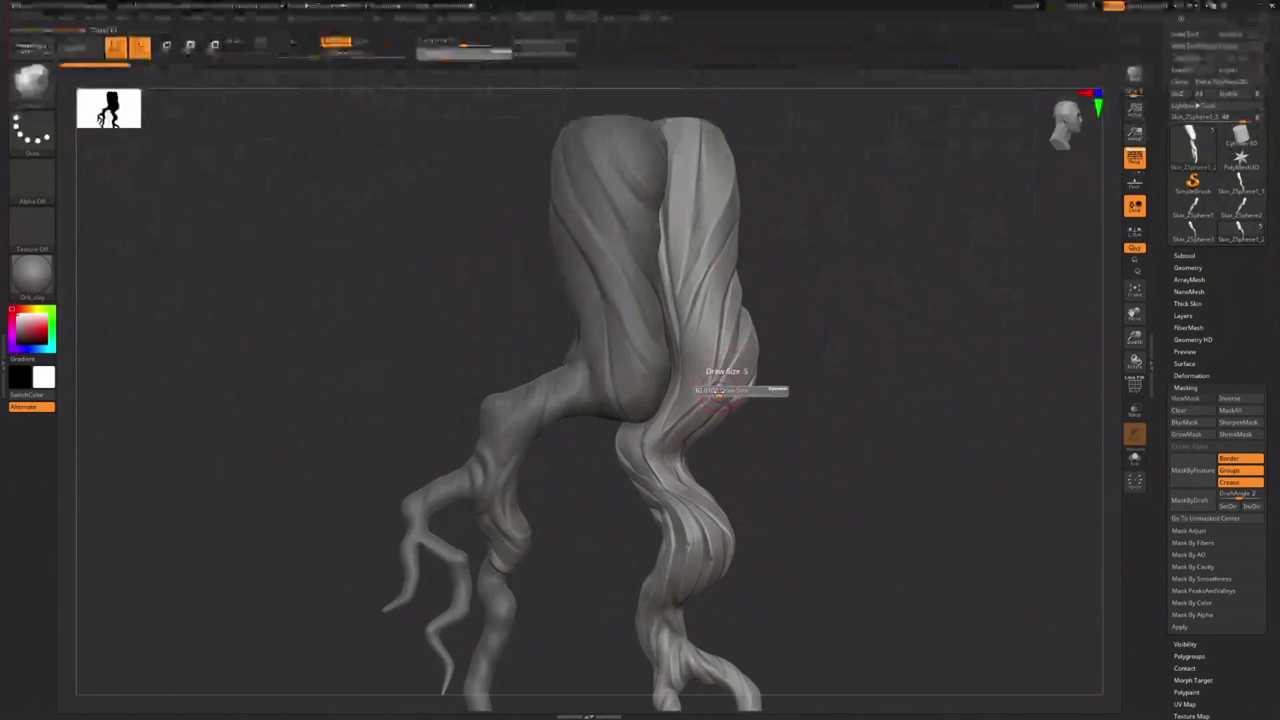
{"action": "key", "text": "s"}
{"action": "left_click_drag", "start_coordinate": [716, 384], "coordinate": [706, 384]}
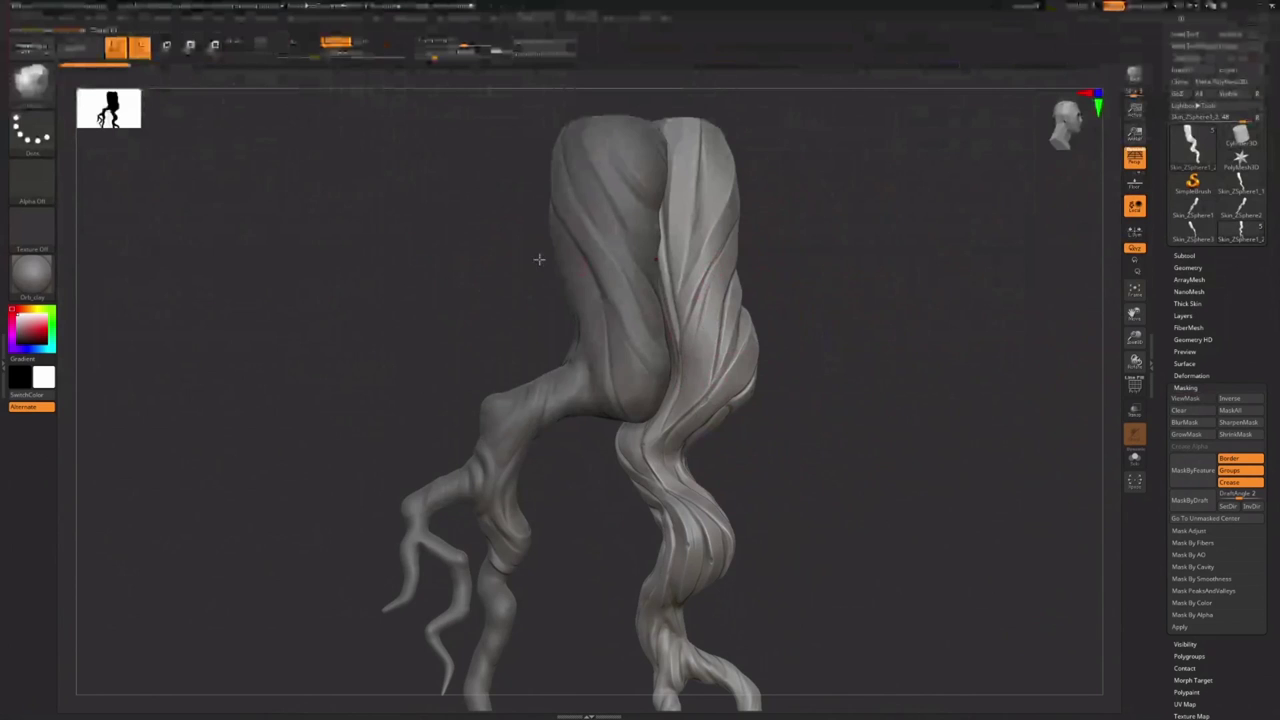
Examine the right root's twisted strands up close, from the upper trunk down to the lower bulge
{"action": "left_click", "coordinate": [31, 80]}
{"action": "right_click_drag", "start_coordinate": [761, 322], "coordinate": [788, 323], "text": "ctrl"}
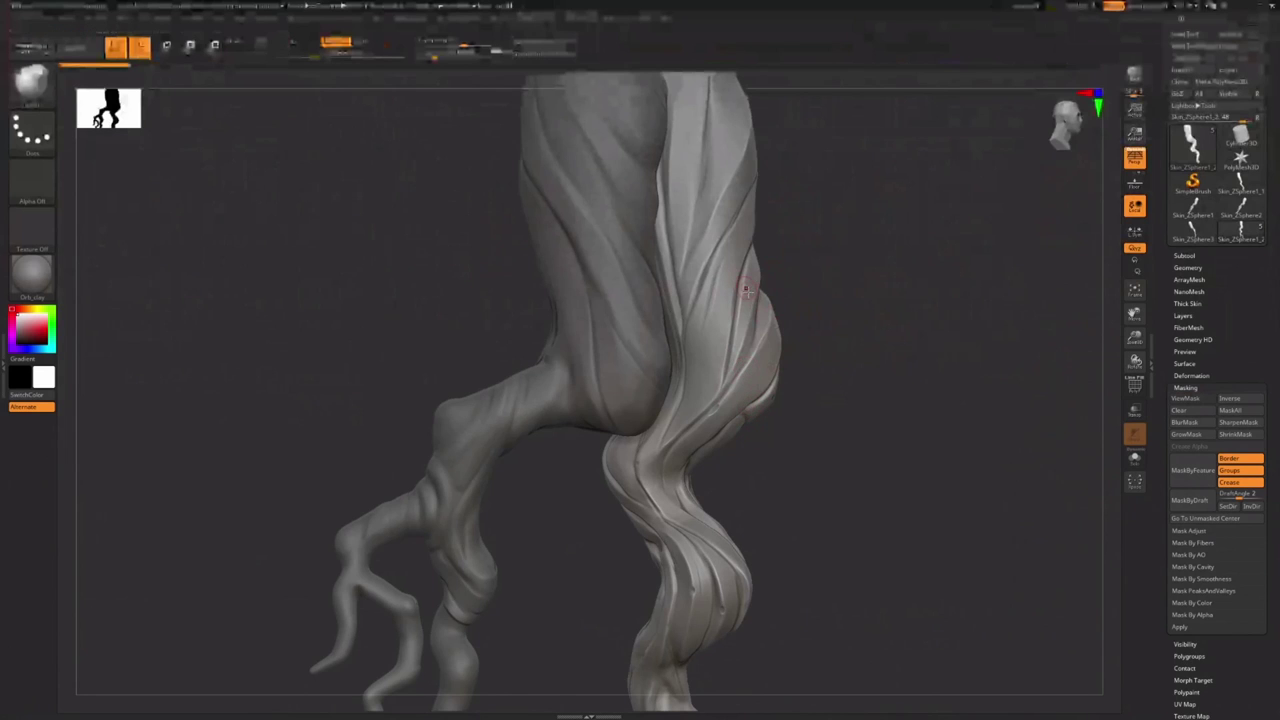
{"action": "mouse_move", "coordinate": [752, 406]}
{"action": "right_mouse_down"}
{"action": "mouse_move", "coordinate": [737, 323]}
{"action": "mouse_move", "coordinate": [688, 495]}
{"action": "right_mouse_up"}
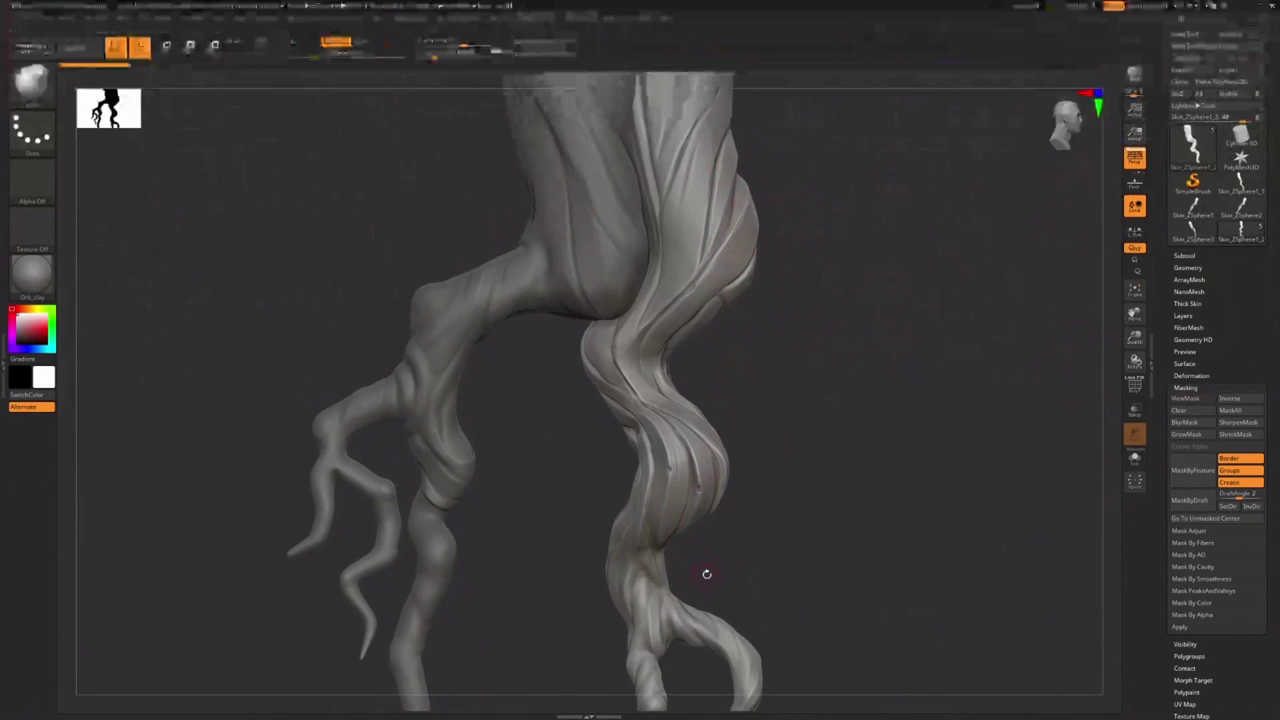
{"action": "right_click_drag", "start_coordinate": [707, 574], "coordinate": [698, 442], "text": "alt"}
{"action": "key", "text": "s"}
{"action": "left_click_drag", "start_coordinate": [702, 531], "coordinate": [714, 531]}
{"action": "right_click_drag", "start_coordinate": [718, 392], "coordinate": [720, 520], "text": "alt"}
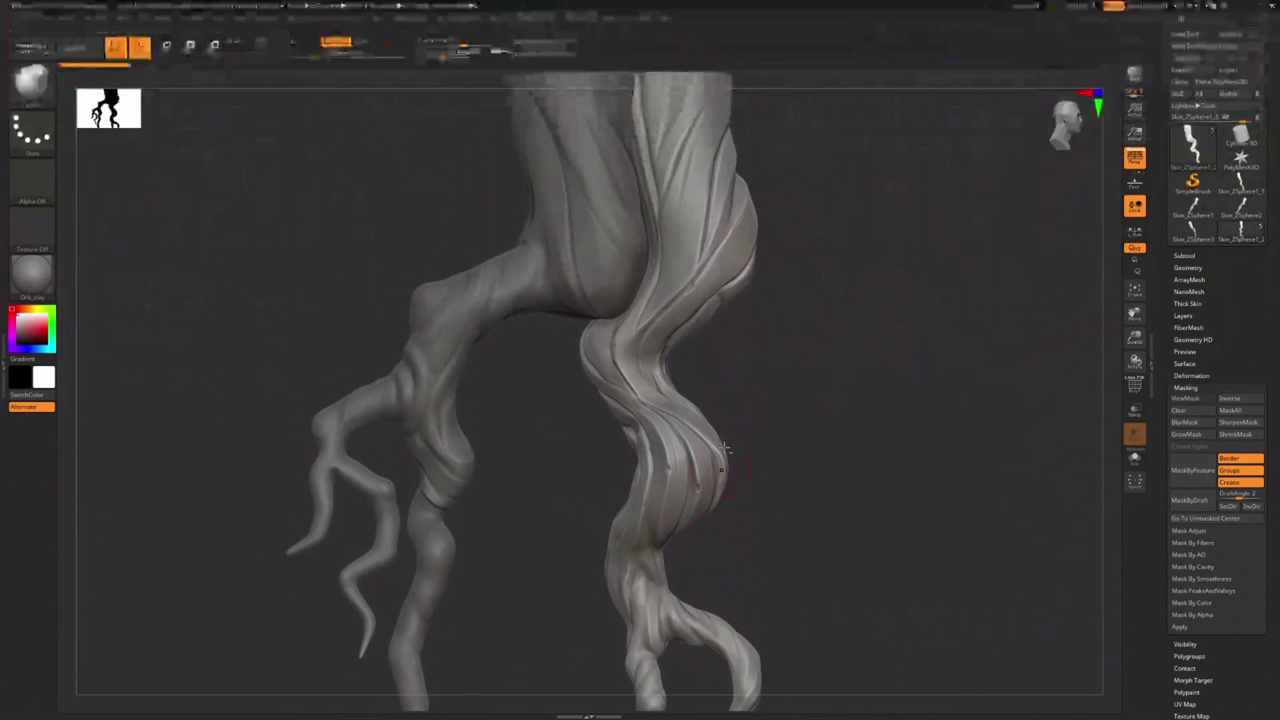
{"action": "right_click_drag", "start_coordinate": [743, 407], "coordinate": [686, 355], "text": "ctrl"}
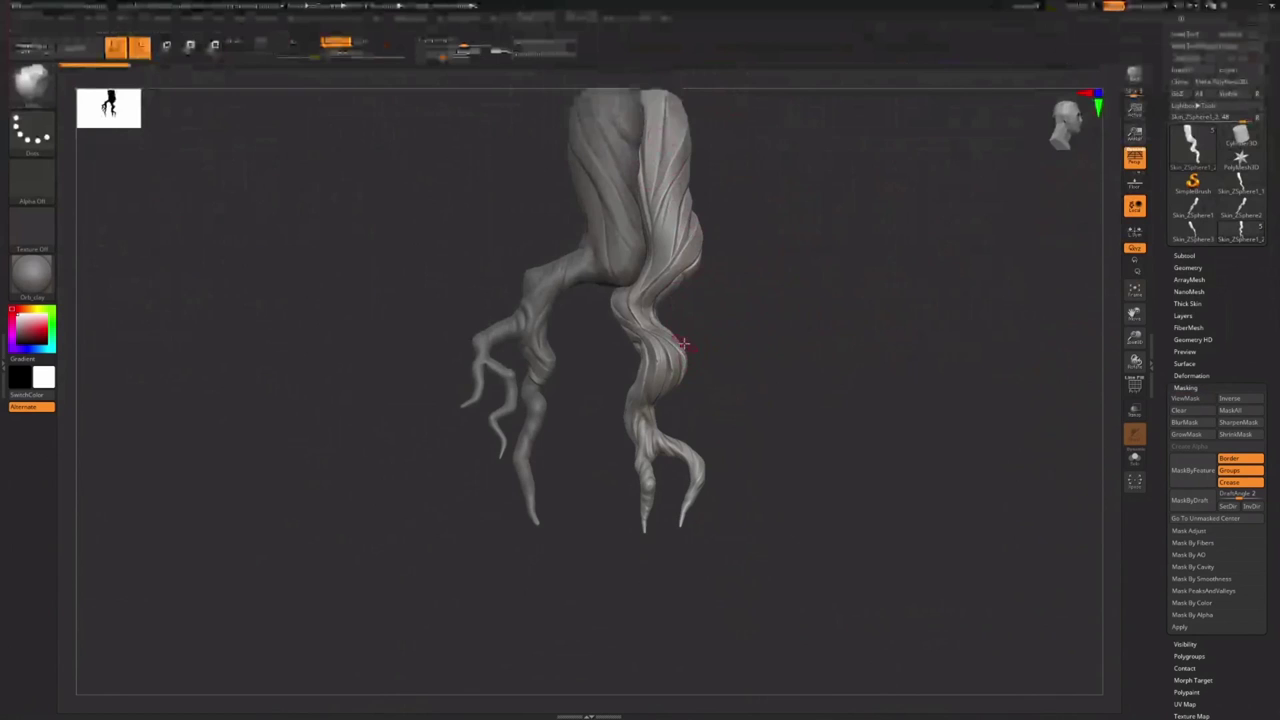
Expand the subtool list, select Skin_ZSphere4 and return to Skin_ZSphere1_2
{"action": "key", "text": "s"}
{"action": "left_click", "coordinate": [1184, 255]}
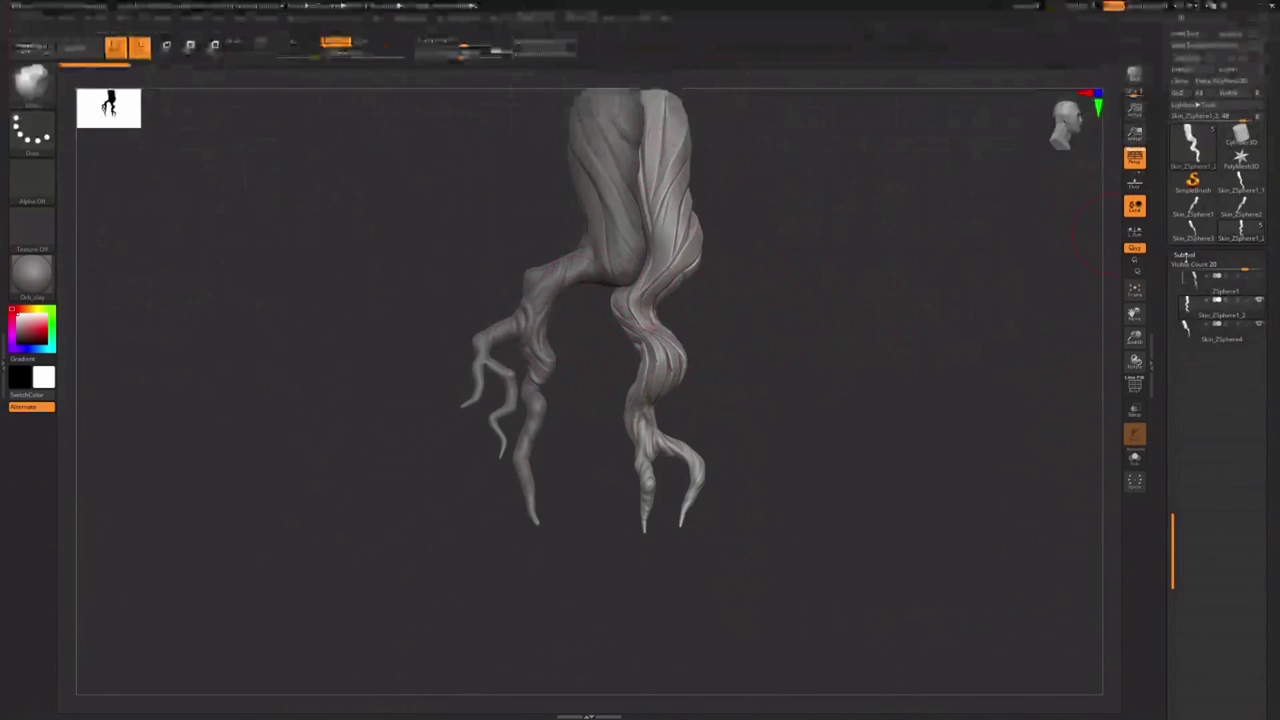
{"action": "left_click", "coordinate": [1236, 339]}
{"action": "left_click", "coordinate": [1236, 307]}
Inspect both roots from the front and back to compare the strand flow and overall silhouette
{"action": "left_click_drag", "start_coordinate": [604, 416], "coordinate": [641, 487]}
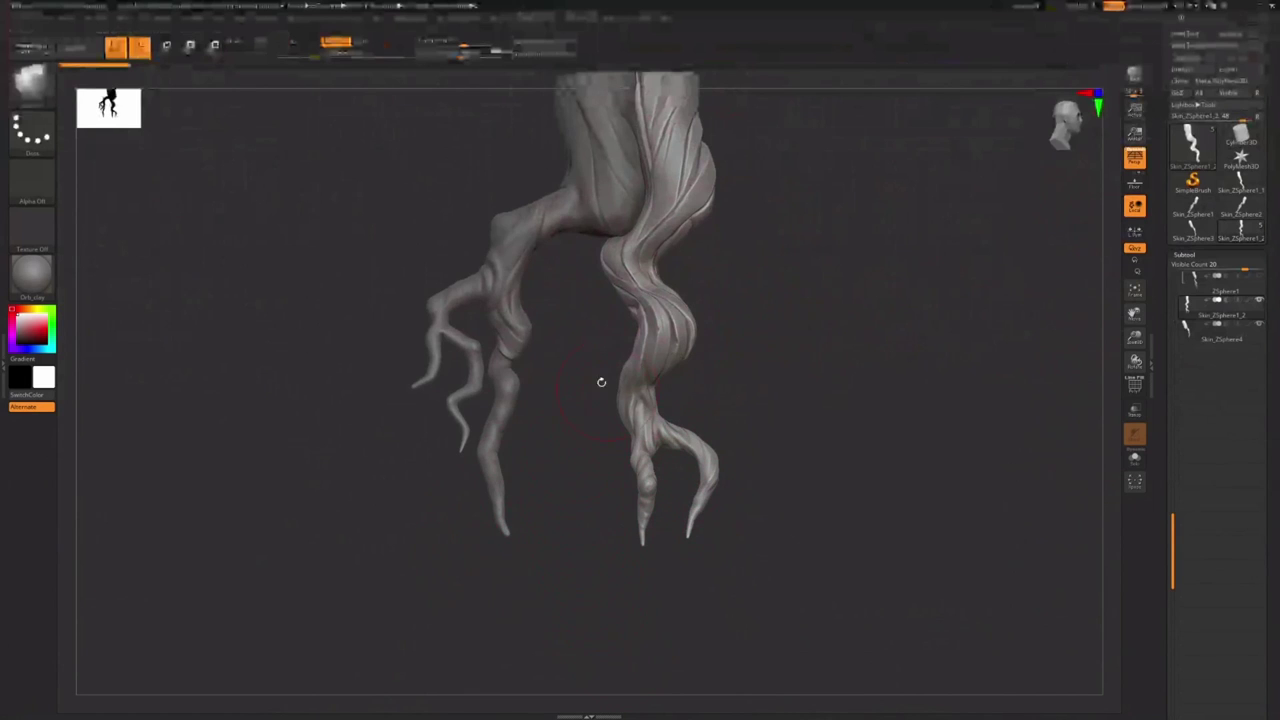
{"action": "left_click_drag", "start_coordinate": [600, 380], "coordinate": [631, 457]}
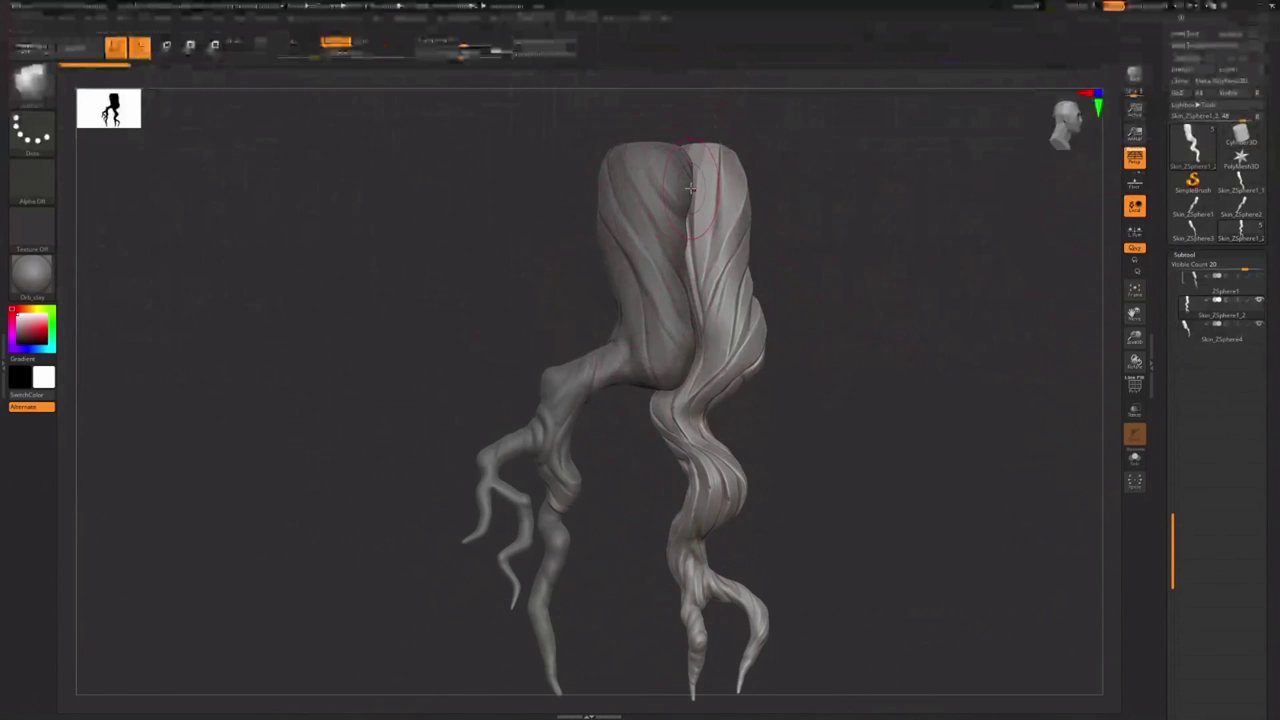
{"action": "mouse_move", "coordinate": [803, 331]}
{"action": "left_mouse_down"}
{"action": "mouse_move", "coordinate": [891, 340]}
{"action": "mouse_move", "coordinate": [903, 357]}
{"action": "mouse_move", "coordinate": [773, 259]}
{"action": "left_mouse_up"}
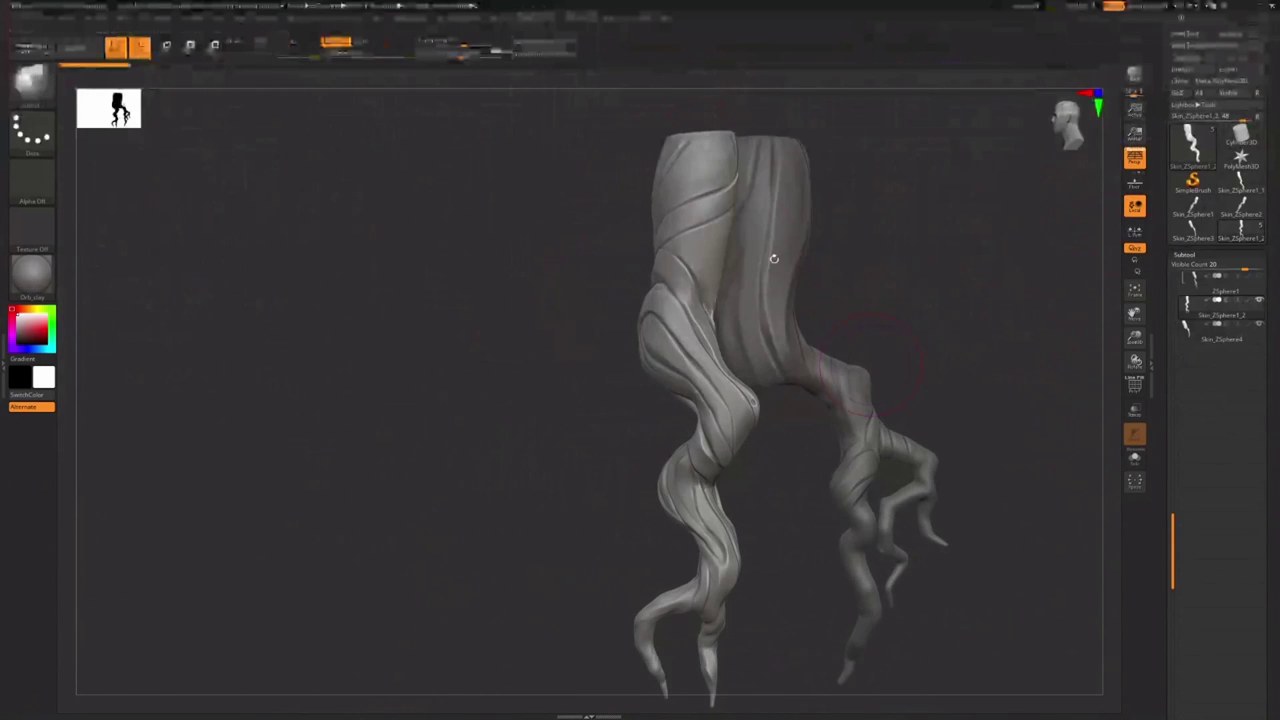
{"action": "right_click_drag", "start_coordinate": [891, 477], "coordinate": [773, 401], "text": "ctrl"}
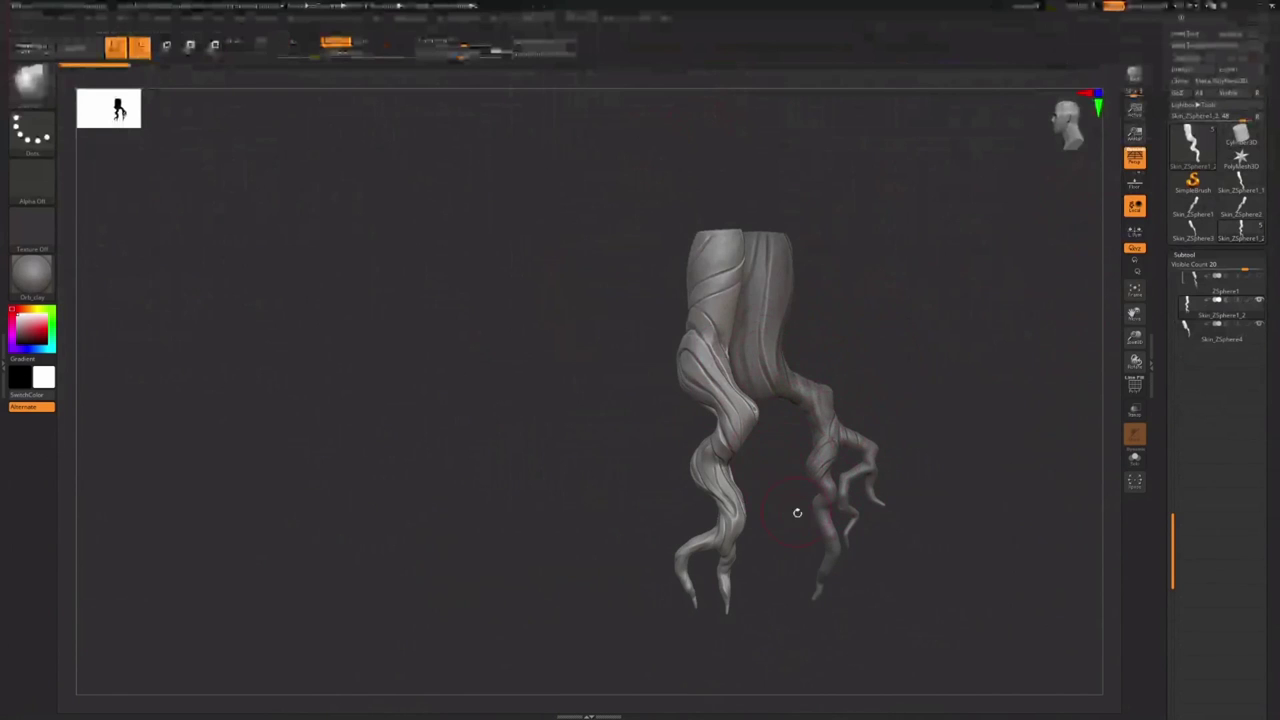
{"action": "mouse_move", "coordinate": [892, 563]}
{"action": "left_mouse_down"}
{"action": "mouse_move", "coordinate": [830, 530]}
{"action": "mouse_move", "coordinate": [720, 531]}
{"action": "mouse_move", "coordinate": [721, 461]}
{"action": "left_mouse_up"}
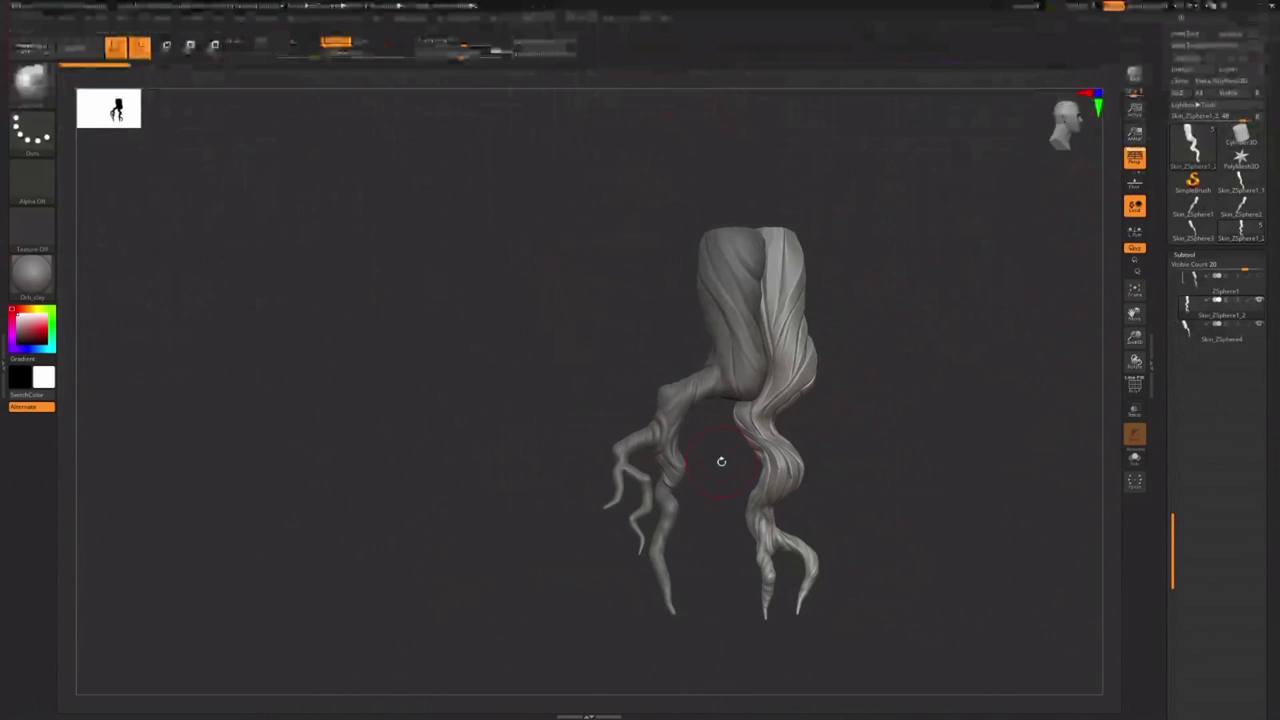
{"action": "right_click_drag", "start_coordinate": [672, 527], "coordinate": [648, 517], "text": "ctrl"}
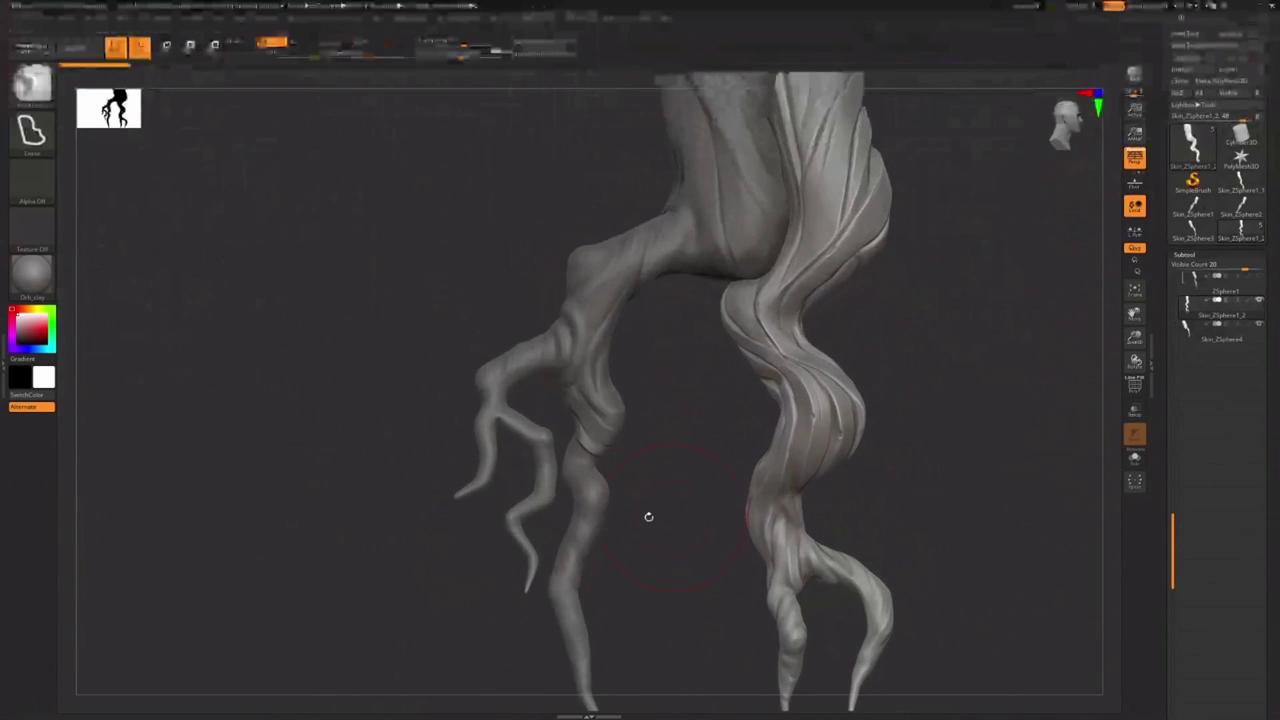
Make the left root the active subtool, choose another sculpting brush and adjust its draw size for the lower branch
{"action": "left_click", "coordinate": [582, 518], "text": "alt"}
{"action": "left_click", "coordinate": [42, 92]}
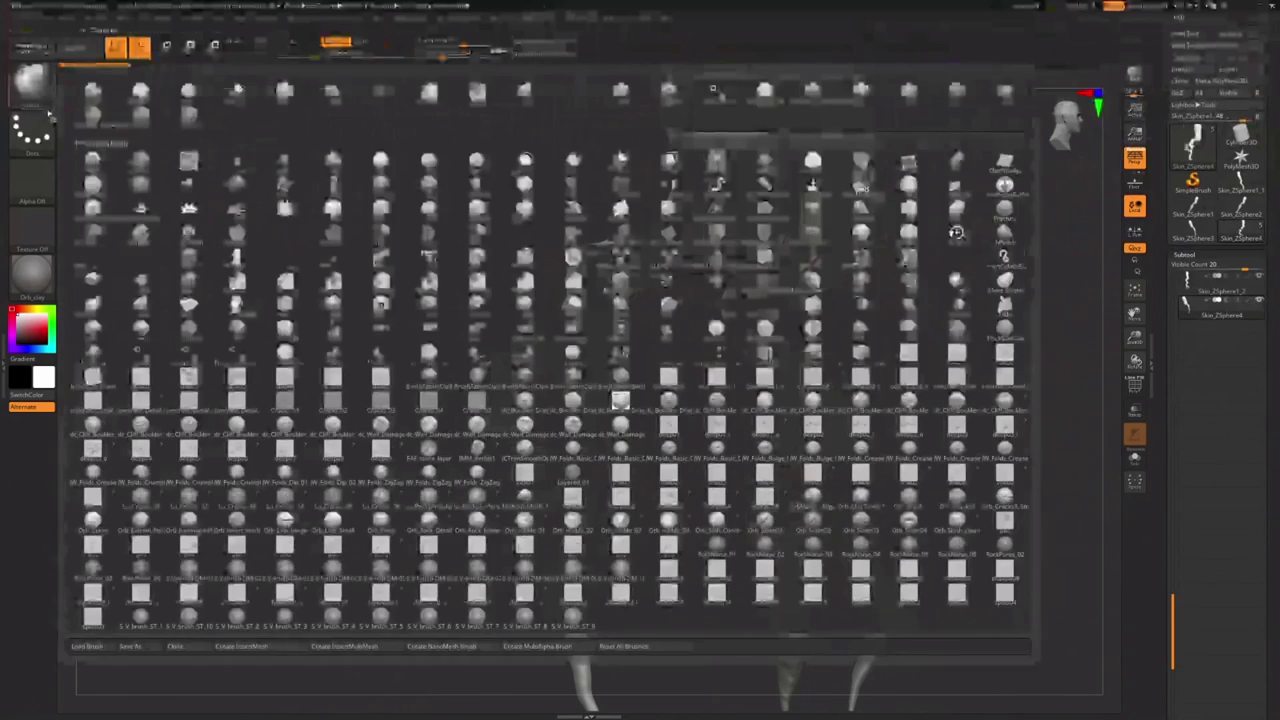
{"action": "left_click", "coordinate": [200, 219]}
{"action": "right_click_drag", "start_coordinate": [577, 424], "coordinate": [592, 488], "text": "ctrl"}
{"action": "key", "text": "s"}
{"action": "left_click_drag", "start_coordinate": [592, 492], "coordinate": [597, 492]}
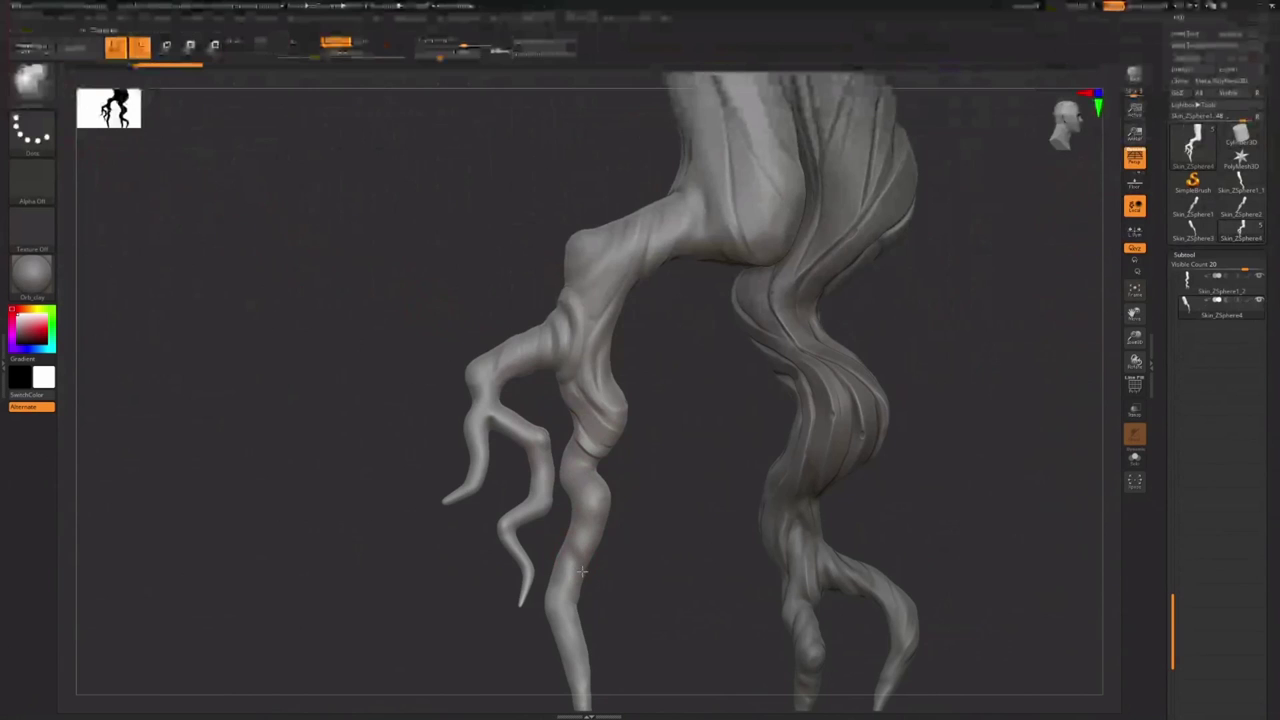
Carve a diagonal crease across the left root's long lower branch and undo the last deepening strokes
{"action": "right_click_drag", "start_coordinate": [583, 560], "coordinate": [598, 622], "text": "ctrl"}
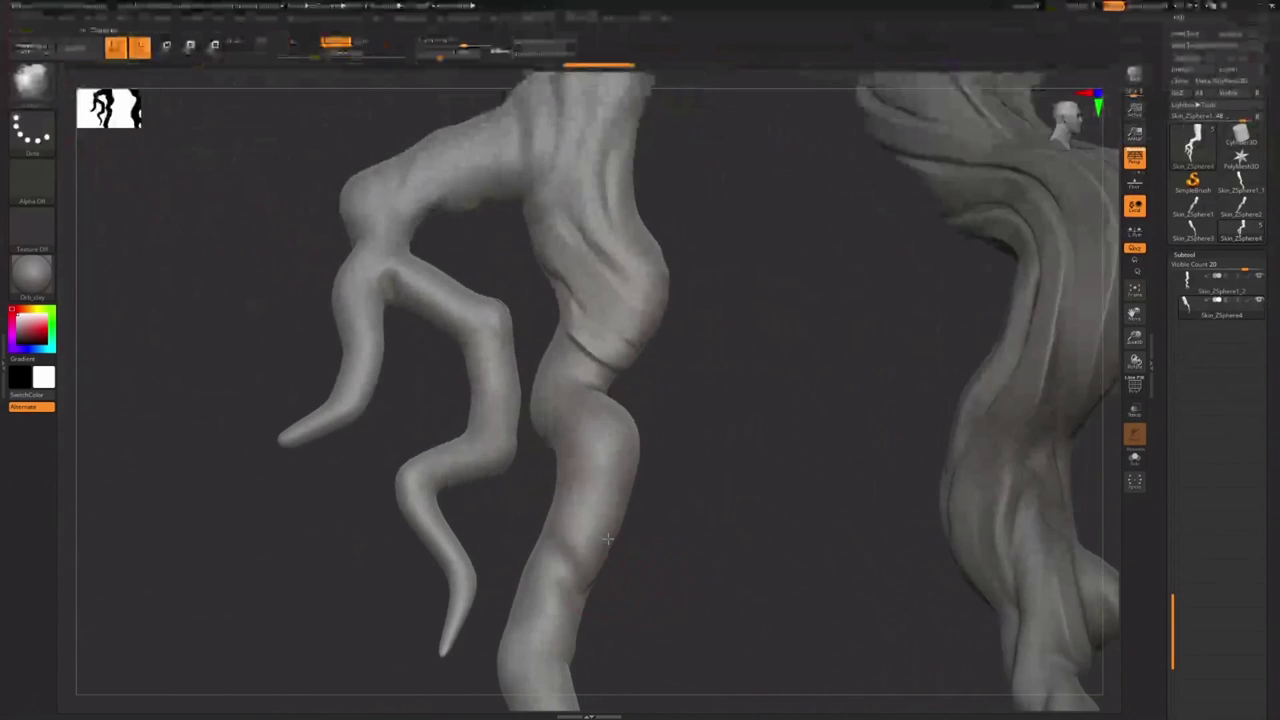
{"action": "right_click_drag", "start_coordinate": [603, 540], "coordinate": [566, 594]}
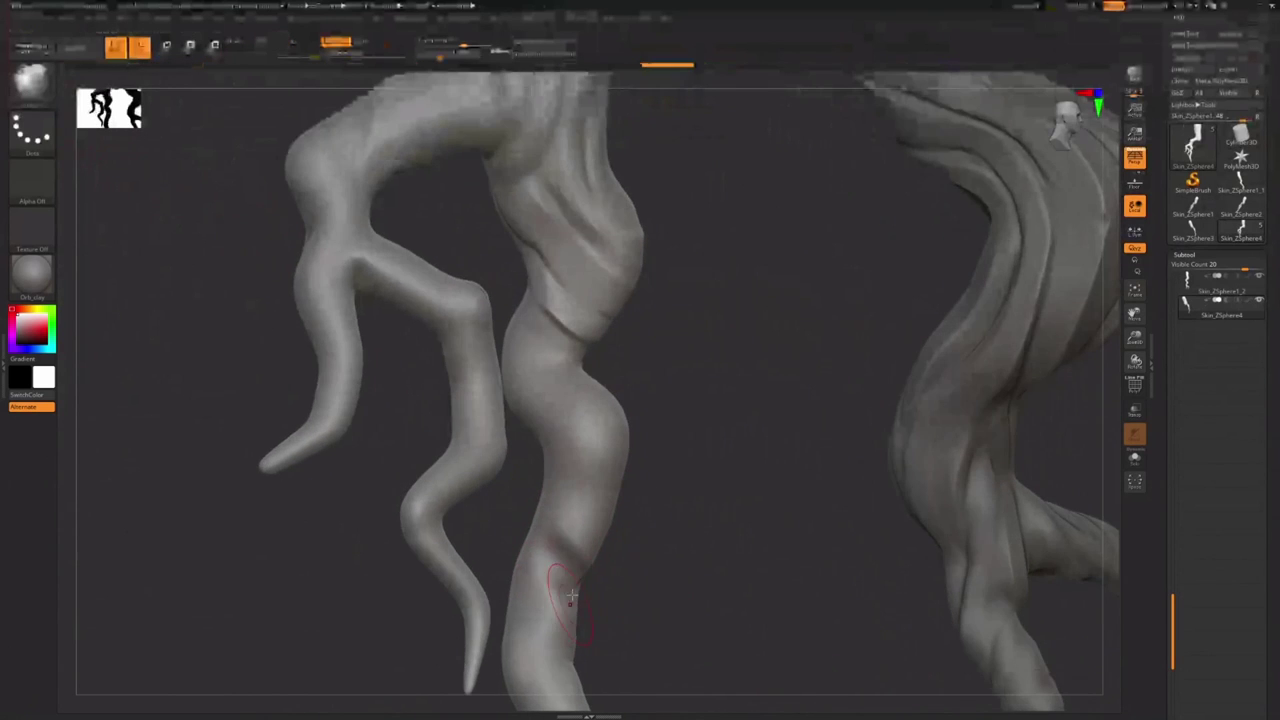
{"action": "mouse_move", "coordinate": [548, 552]}
{"action": "left_mouse_down"}
{"action": "mouse_move", "coordinate": [568, 590]}
{"action": "mouse_move", "coordinate": [545, 572]}
{"action": "left_mouse_up"}
{"action": "right_click_drag", "start_coordinate": [588, 560], "coordinate": [567, 574]}
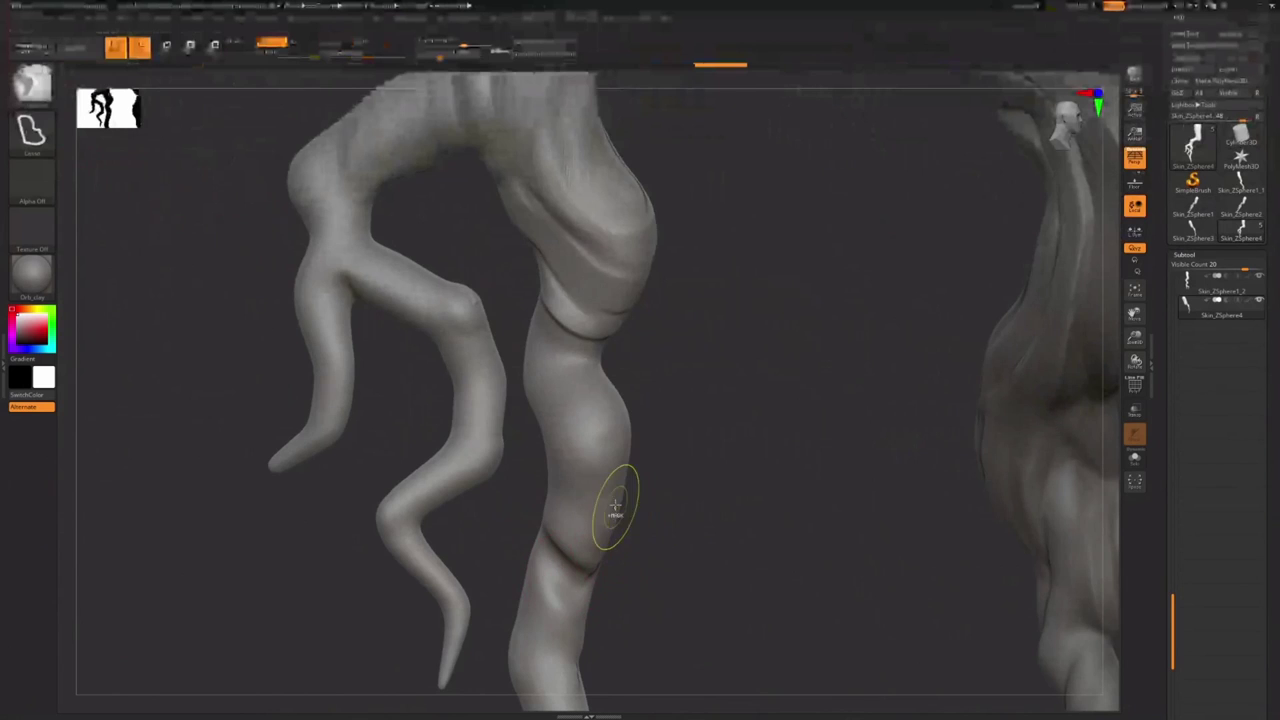
{"action": "key", "text": "ctrl+z"}
{"action": "key", "text": "ctrl+z"}
{"action": "key", "text": "ctrl+z"}
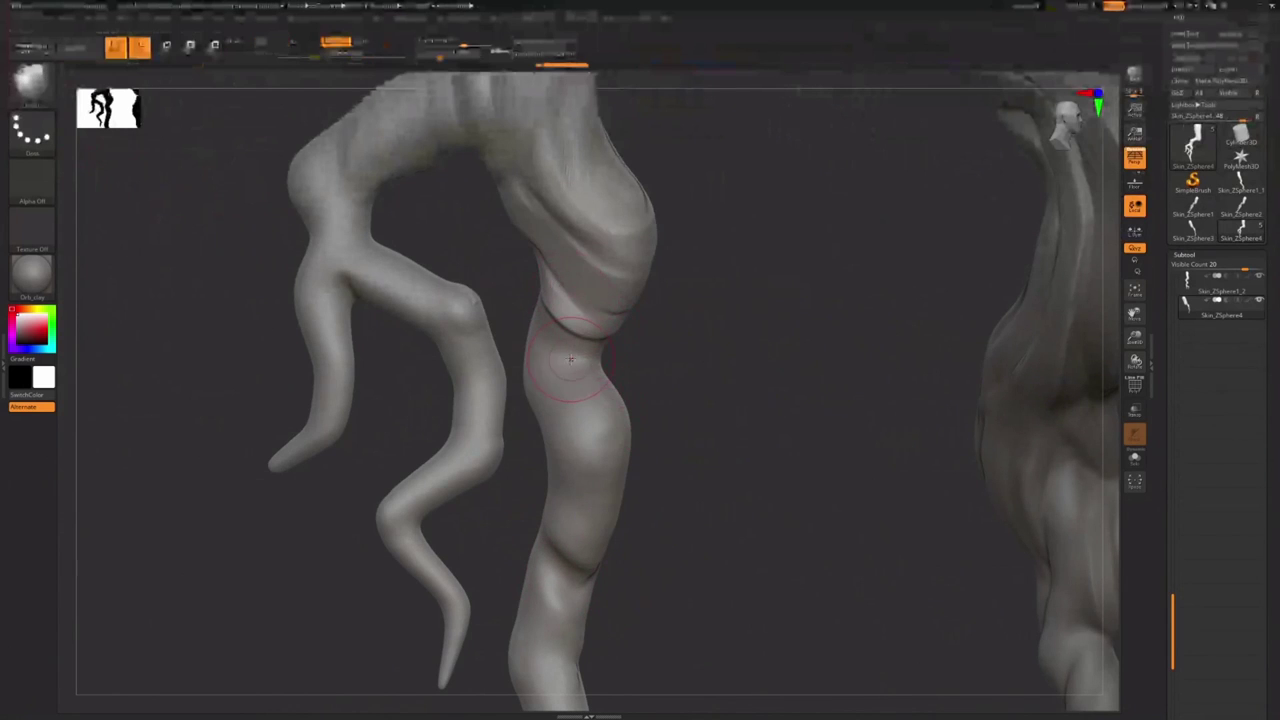
Shape a rounded swelling above the new crease on the left root's lower branch, undoing the last stroke
{"action": "key", "text": "s"}
{"action": "left_click_drag", "start_coordinate": [570, 359], "coordinate": [564, 360]}
{"action": "left_click_drag", "start_coordinate": [585, 473], "coordinate": [614, 481]}
{"action": "right_click_drag", "start_coordinate": [591, 434], "coordinate": [604, 436]}
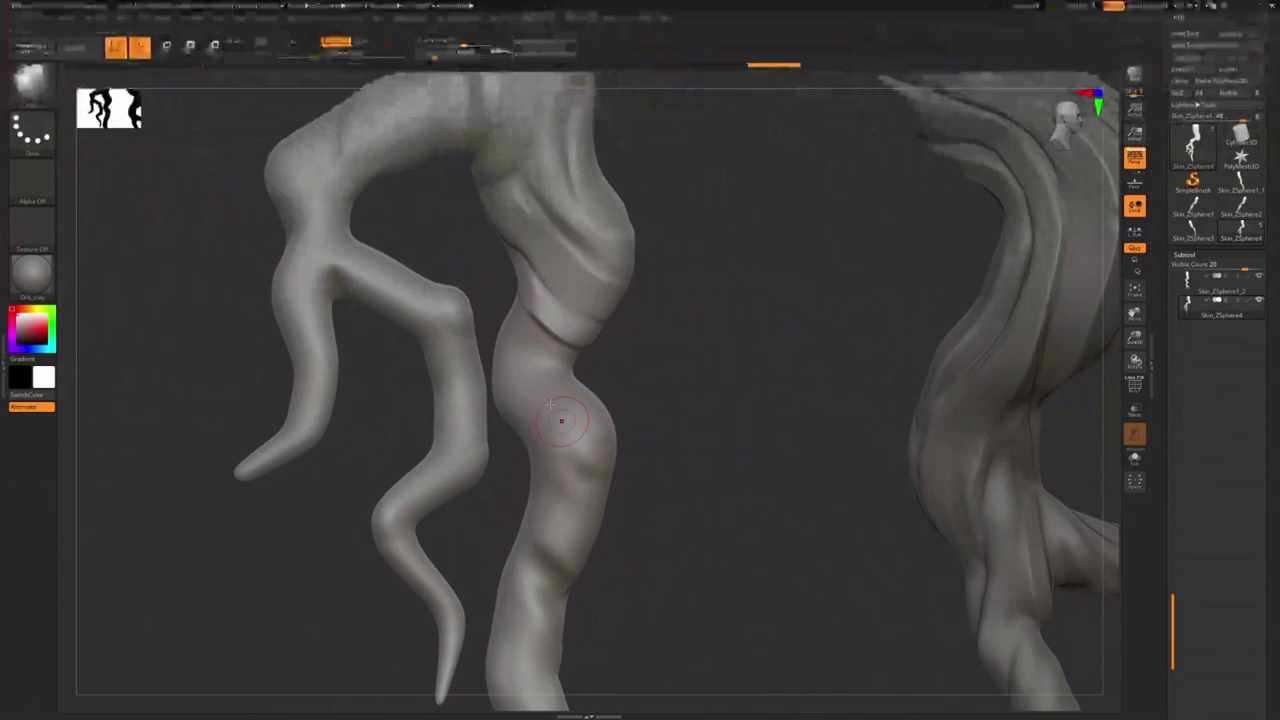
{"action": "right_click_drag", "start_coordinate": [562, 420], "coordinate": [582, 428]}
{"action": "mouse_move", "coordinate": [560, 442]}
{"action": "left_mouse_down"}
{"action": "mouse_move", "coordinate": [570, 458]}
{"action": "mouse_move", "coordinate": [625, 462]}
{"action": "mouse_move", "coordinate": [601, 440]}
{"action": "left_mouse_up"}
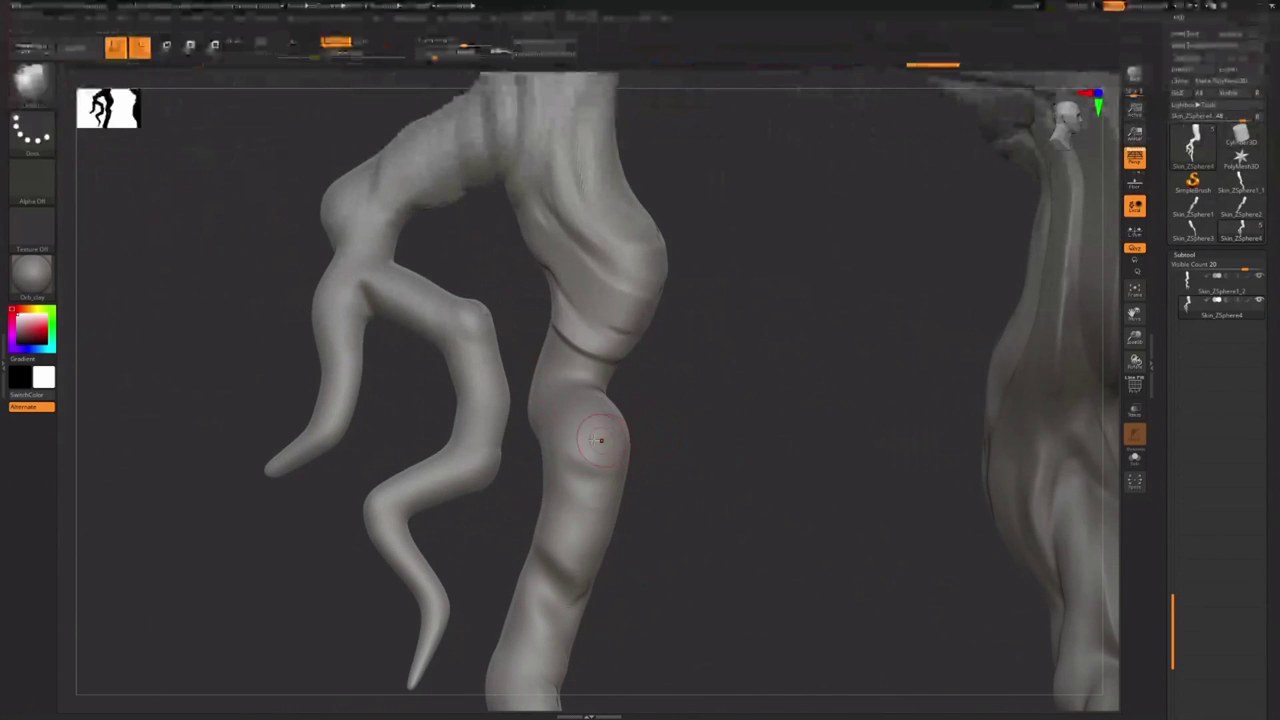
{"action": "right_click_drag", "start_coordinate": [575, 432], "coordinate": [580, 423]}
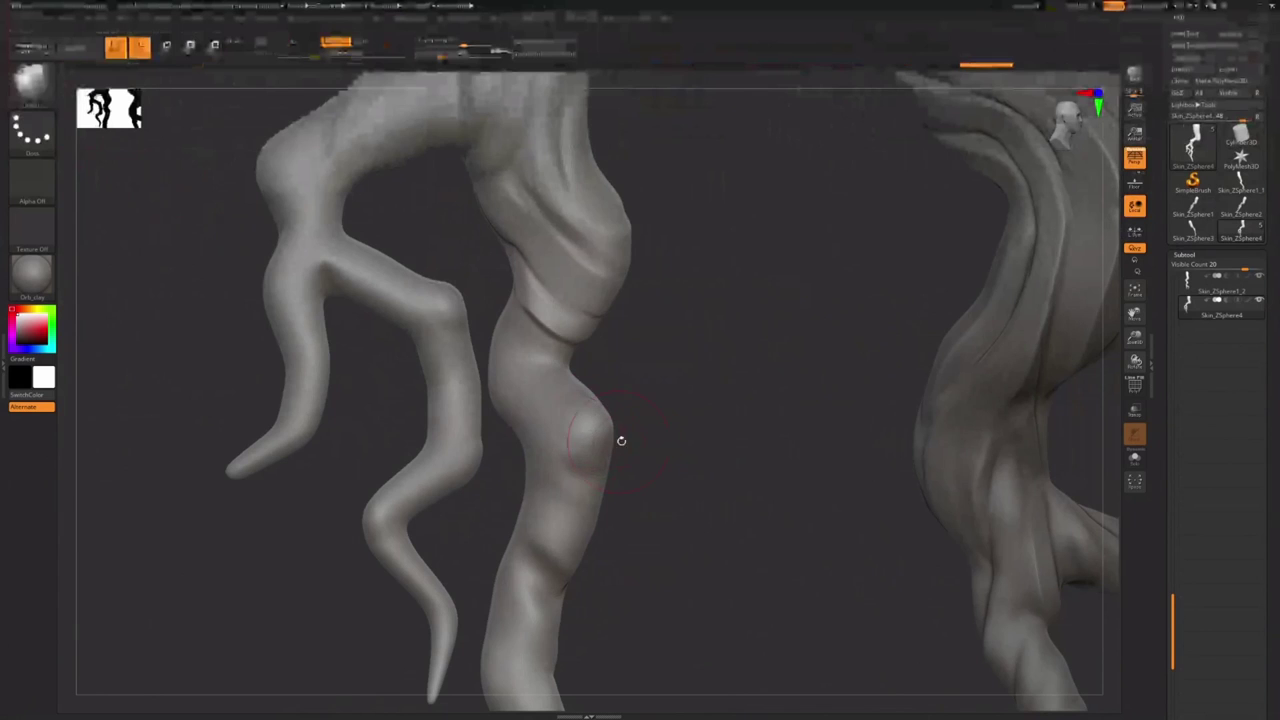
{"action": "key", "text": "s"}
{"action": "left_click_drag", "start_coordinate": [588, 467], "coordinate": [574, 468]}
{"action": "key", "text": "ctrl+z"}
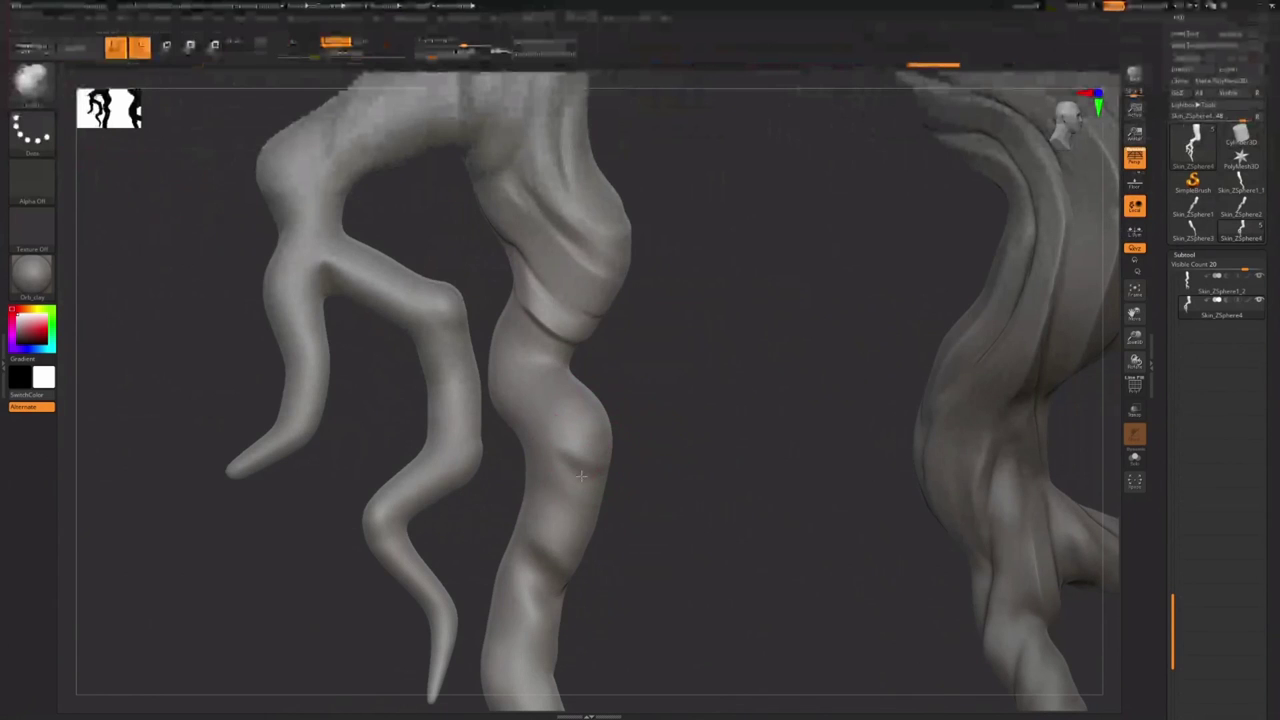
Switch to a different brush and sharpen the crease beneath the swelling on the left root's lower branch
{"action": "mouse_move", "coordinate": [600, 457]}
{"action": "right_mouse_down"}
{"action": "mouse_move", "coordinate": [613, 470]}
{"action": "mouse_move", "coordinate": [548, 441]}
{"action": "right_mouse_up"}
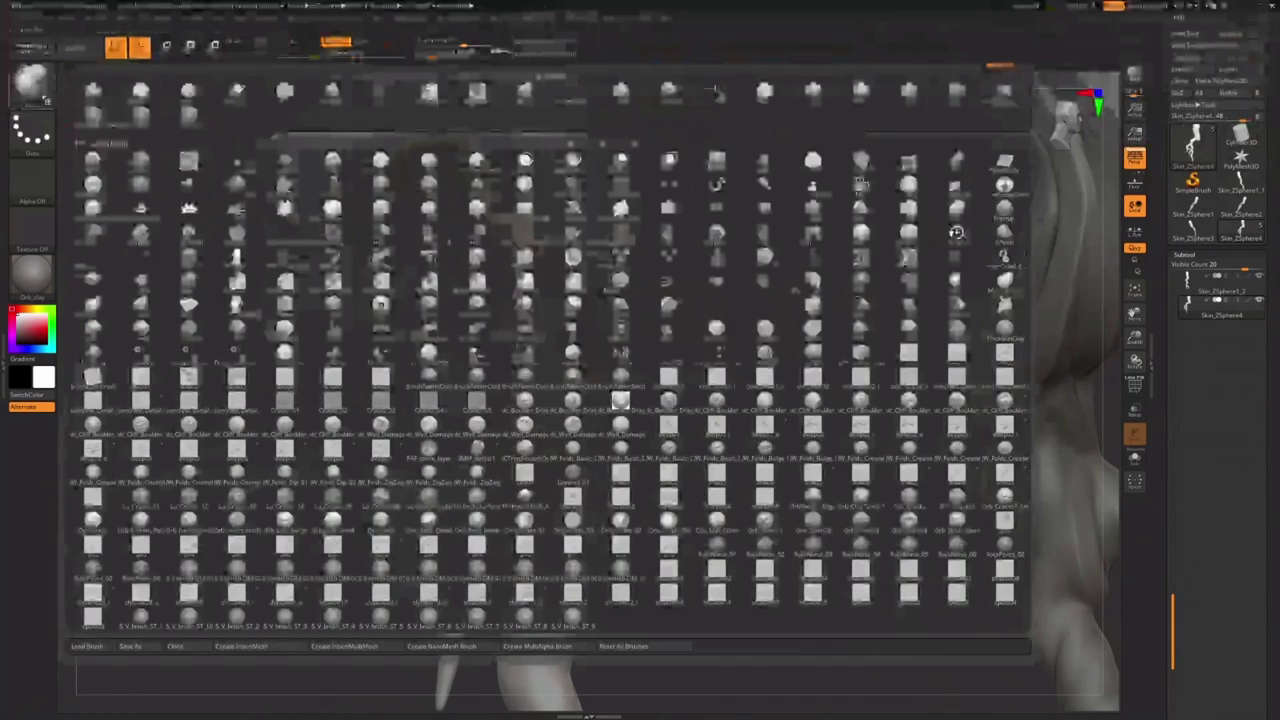
{"action": "left_click", "coordinate": [33, 86]}
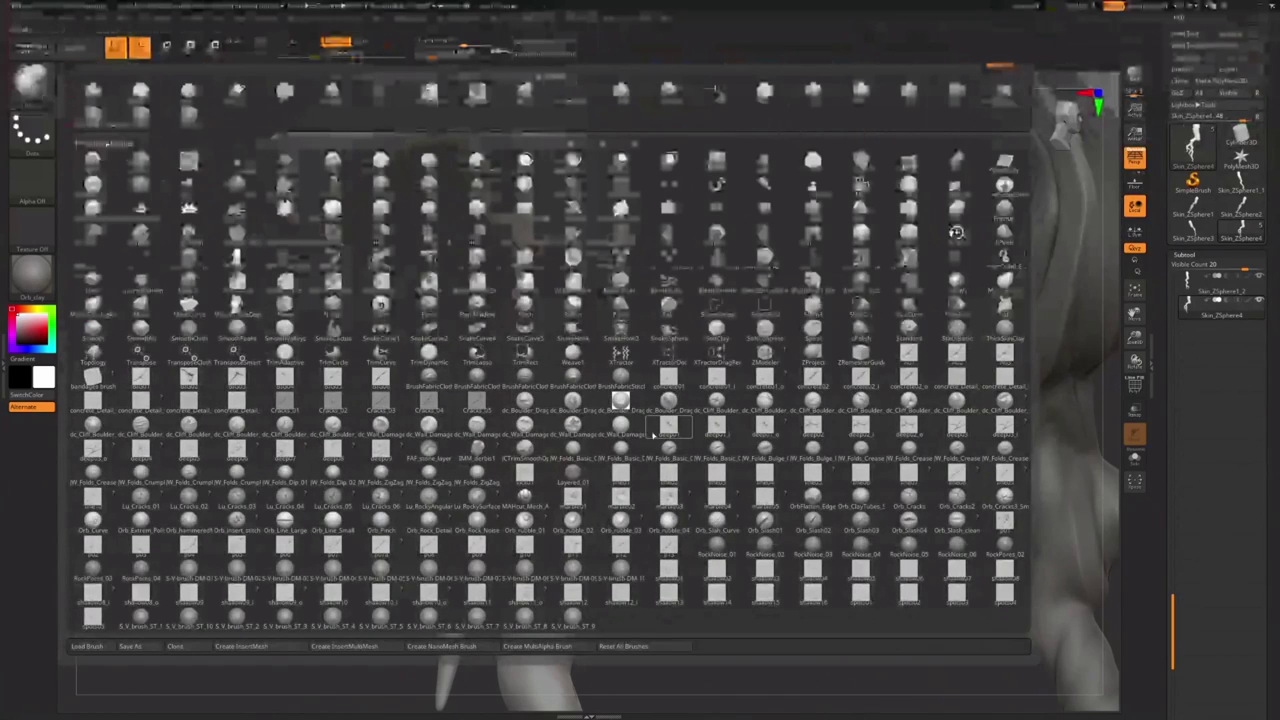
{"action": "key", "text": "p"}
{"action": "left_click", "coordinate": [529, 311]}
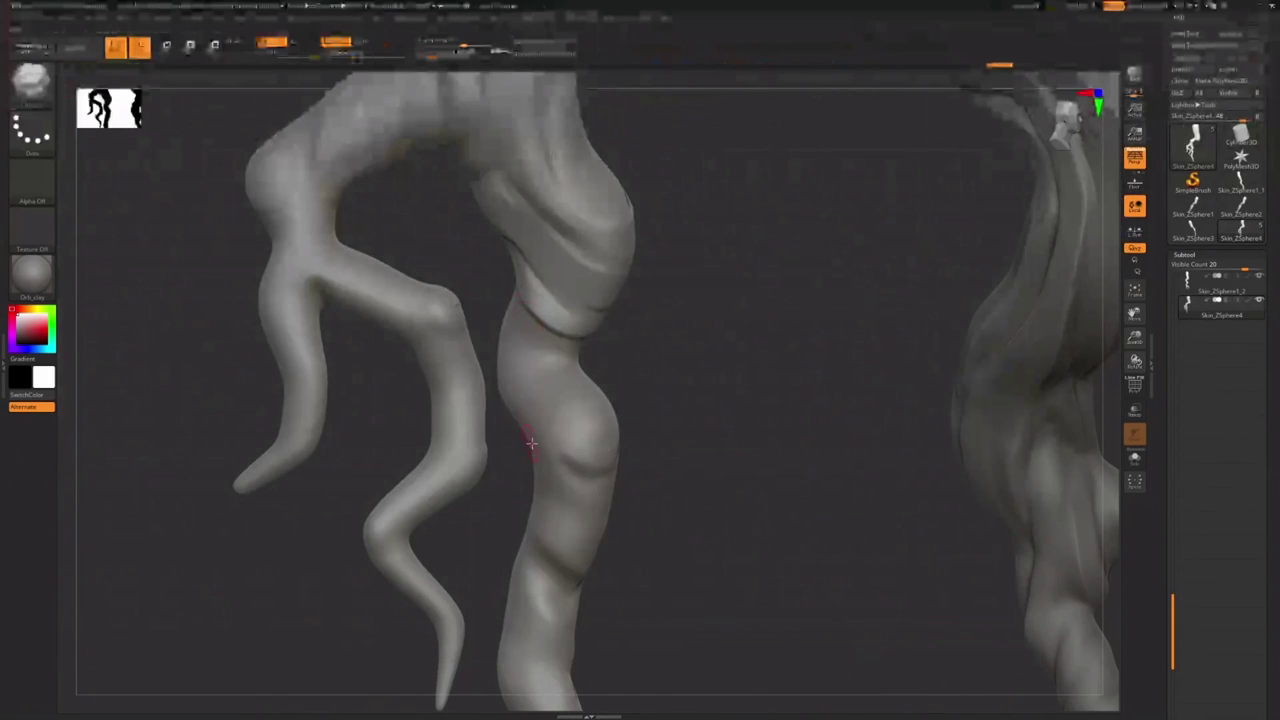
{"action": "key", "text": "s"}
{"action": "left_click", "coordinate": [557, 454]}
{"action": "left_click_drag", "start_coordinate": [563, 459], "coordinate": [603, 457]}
{"action": "mouse_move", "coordinate": [603, 457]}
{"action": "right_mouse_down"}
{"action": "mouse_move", "coordinate": [632, 448]}
{"action": "mouse_move", "coordinate": [580, 449]}
{"action": "mouse_move", "coordinate": [579, 477]}
{"action": "mouse_move", "coordinate": [586, 466]}
{"action": "mouse_move", "coordinate": [646, 492]}
{"action": "mouse_move", "coordinate": [557, 391]}
{"action": "mouse_move", "coordinate": [663, 443]}
{"action": "mouse_move", "coordinate": [681, 411]}
{"action": "right_mouse_up"}
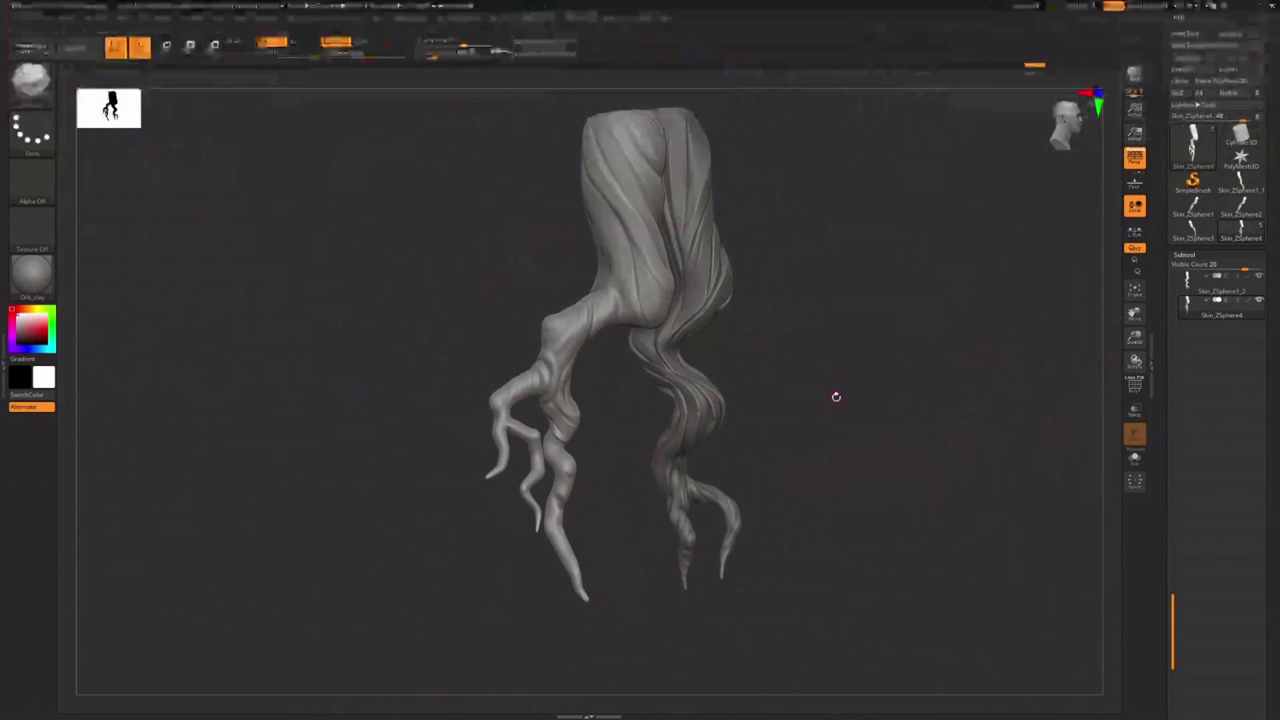
{"action": "right_click_drag", "start_coordinate": [883, 403], "coordinate": [863, 397]}
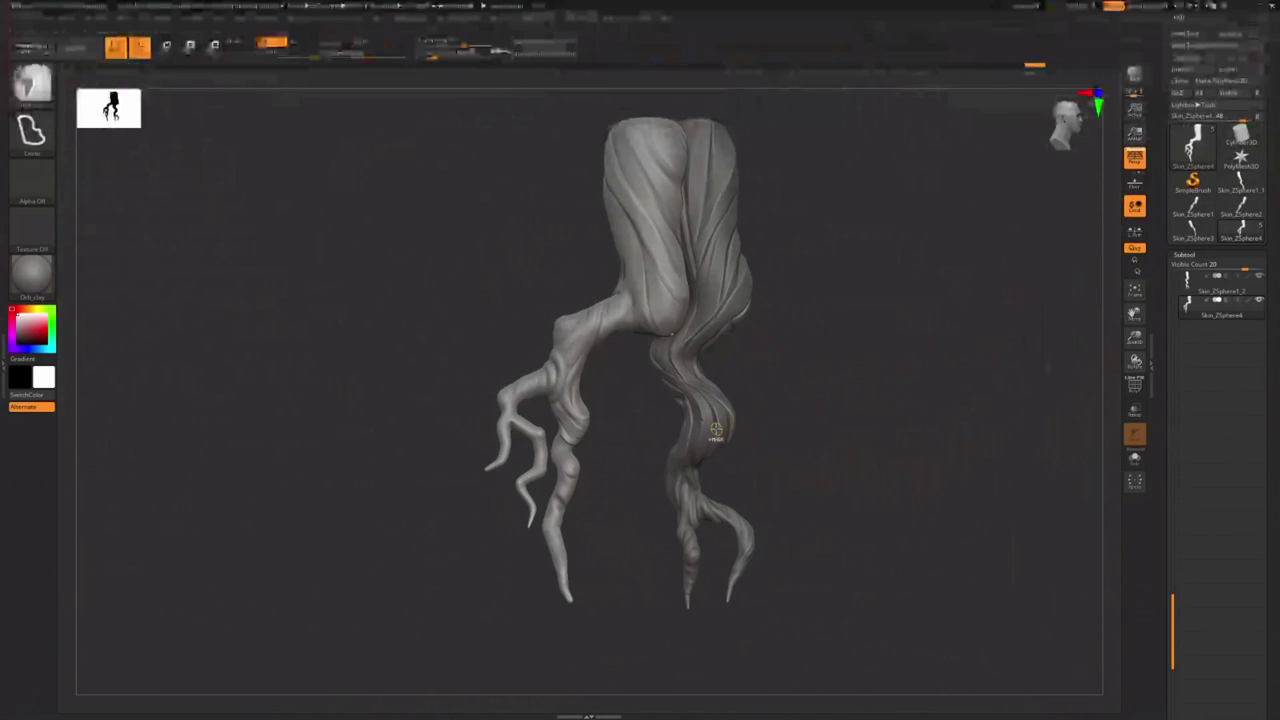
Activate the right root and sharpen the creases between strands at the bend above its lower bulge with a small brush
{"action": "mouse_move", "coordinate": [715, 431]}
{"action": "right_mouse_down", "text": "ctrl"}
{"action": "mouse_move", "coordinate": [815, 402]}
{"action": "mouse_move", "coordinate": [684, 414]}
{"action": "mouse_move", "coordinate": [584, 449]}
{"action": "right_mouse_up", "text": "ctrl"}
{"action": "left_click", "coordinate": [760, 368], "text": "alt"}
{"action": "key", "text": "s"}
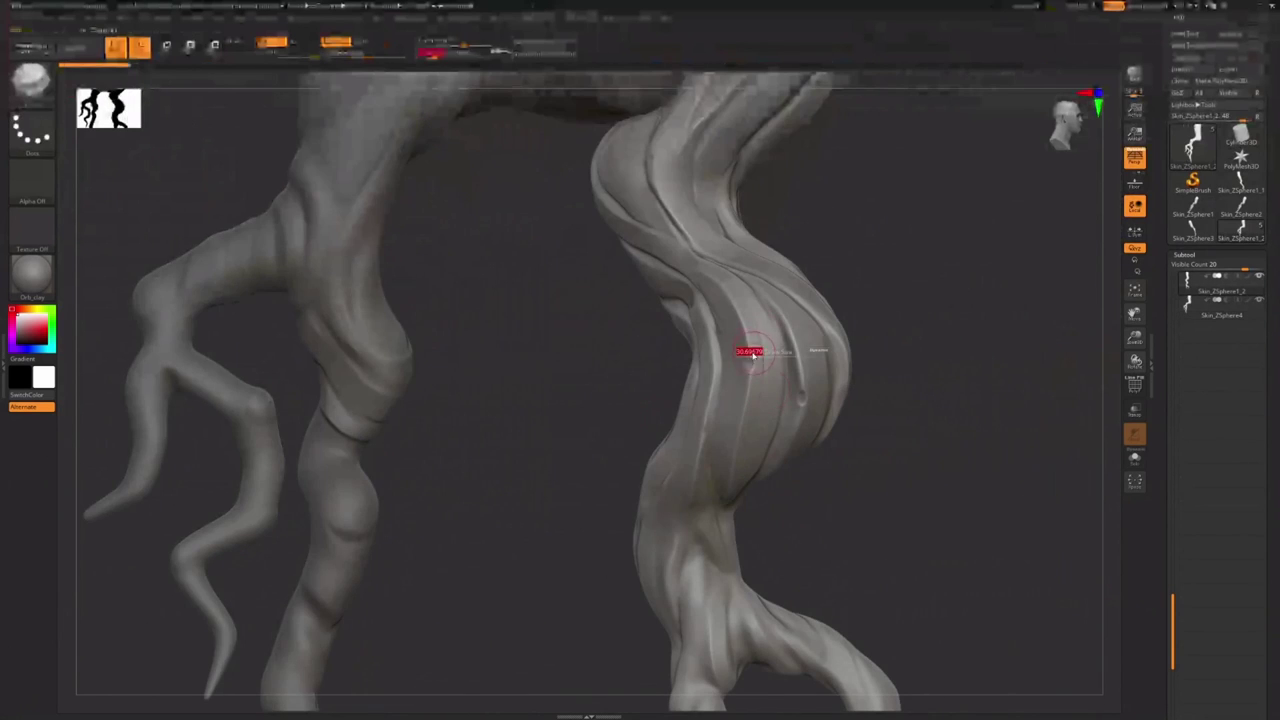
{"action": "left_click_drag", "start_coordinate": [752, 358], "coordinate": [747, 361]}
{"action": "right_click_drag", "start_coordinate": [738, 288], "coordinate": [729, 337], "text": "alt"}
{"action": "key", "text": "s"}
{"action": "left_click_drag", "start_coordinate": [675, 251], "coordinate": [668, 251]}
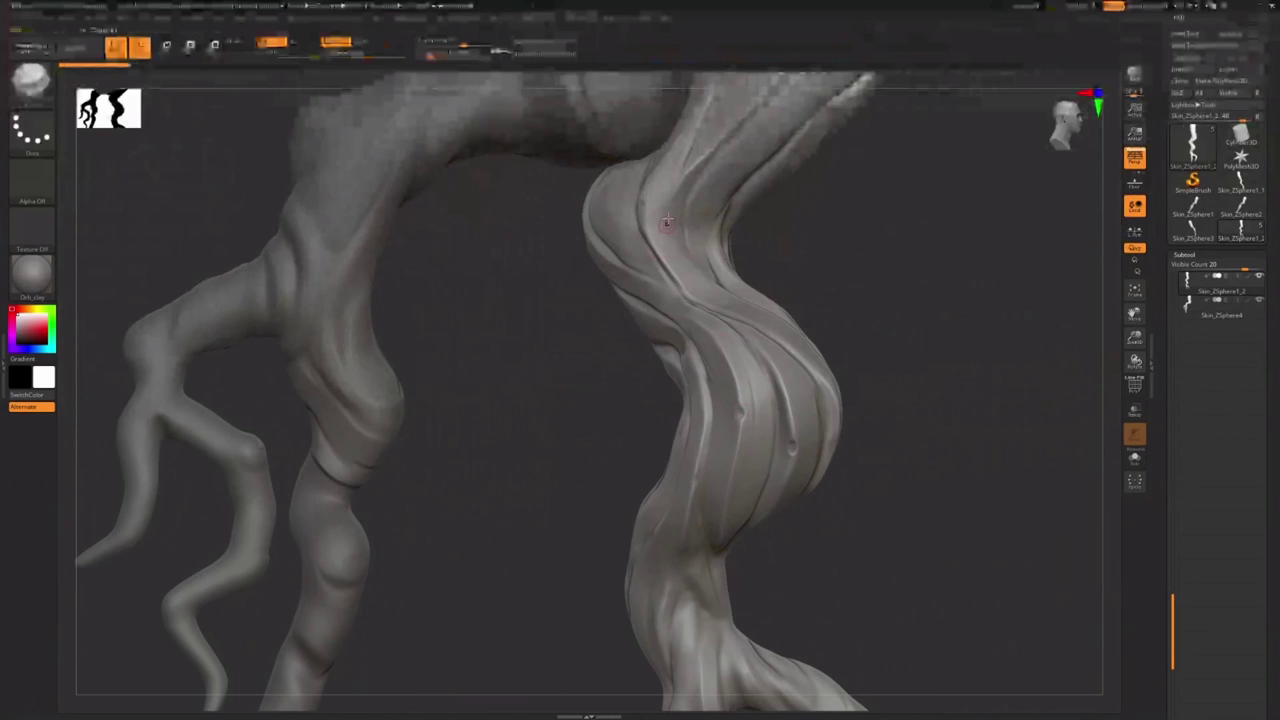
{"action": "left_click_drag", "start_coordinate": [696, 189], "coordinate": [699, 190]}
{"action": "key", "text": "s"}
{"action": "left_click_drag", "start_coordinate": [698, 189], "coordinate": [670, 130]}
Polish the strands on the right root's bend and upper bulge with the hPolish brush
{"action": "left_click", "coordinate": [46, 87]}
{"action": "key", "text": "h"}
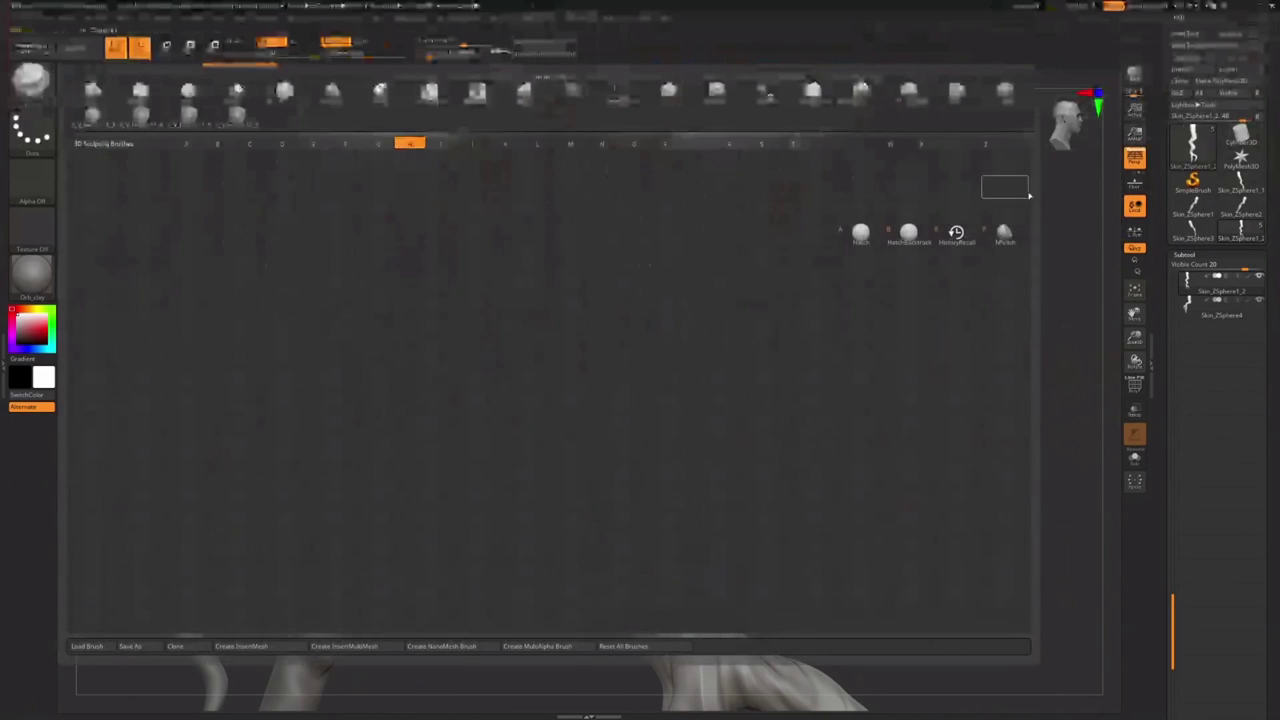
{"action": "left_click", "coordinate": [1003, 235]}
{"action": "left_click_drag", "start_coordinate": [699, 186], "coordinate": [748, 143]}
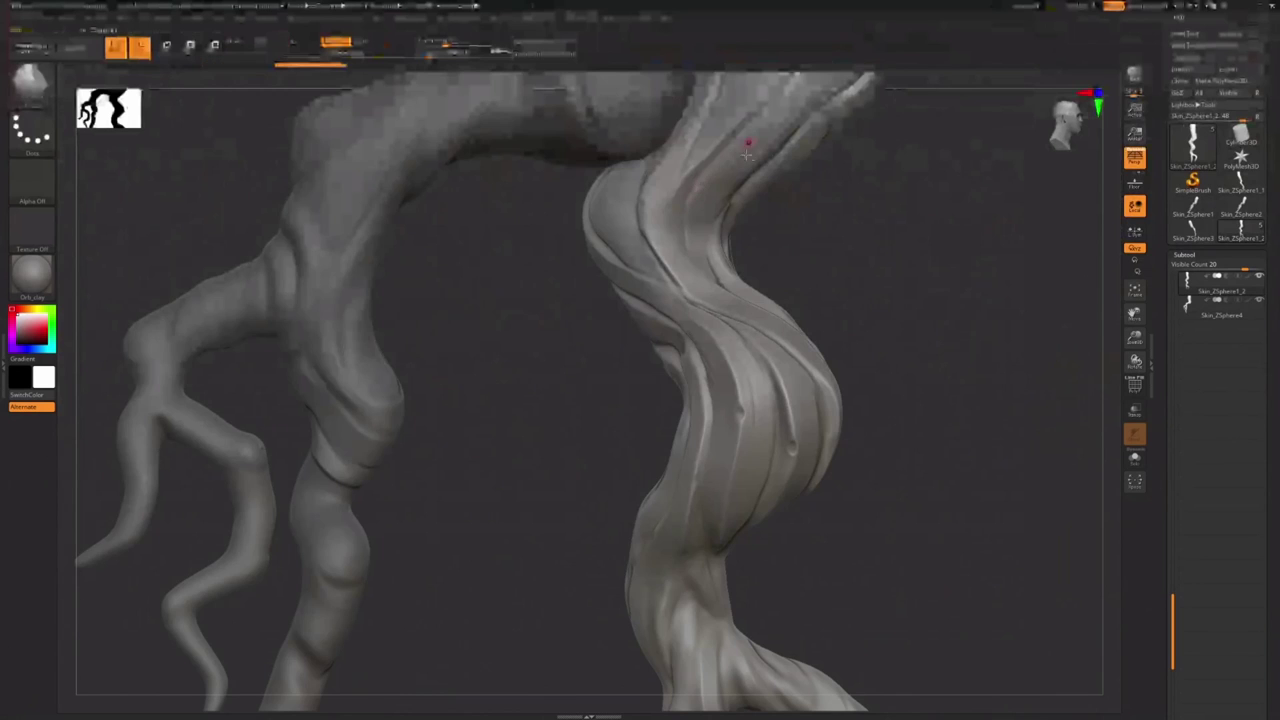
{"action": "mouse_move", "coordinate": [748, 143]}
{"action": "right_mouse_down", "text": "alt"}
{"action": "mouse_move", "coordinate": [588, 225]}
{"action": "mouse_move", "coordinate": [687, 212]}
{"action": "mouse_move", "coordinate": [670, 189]}
{"action": "right_mouse_up", "text": "alt"}
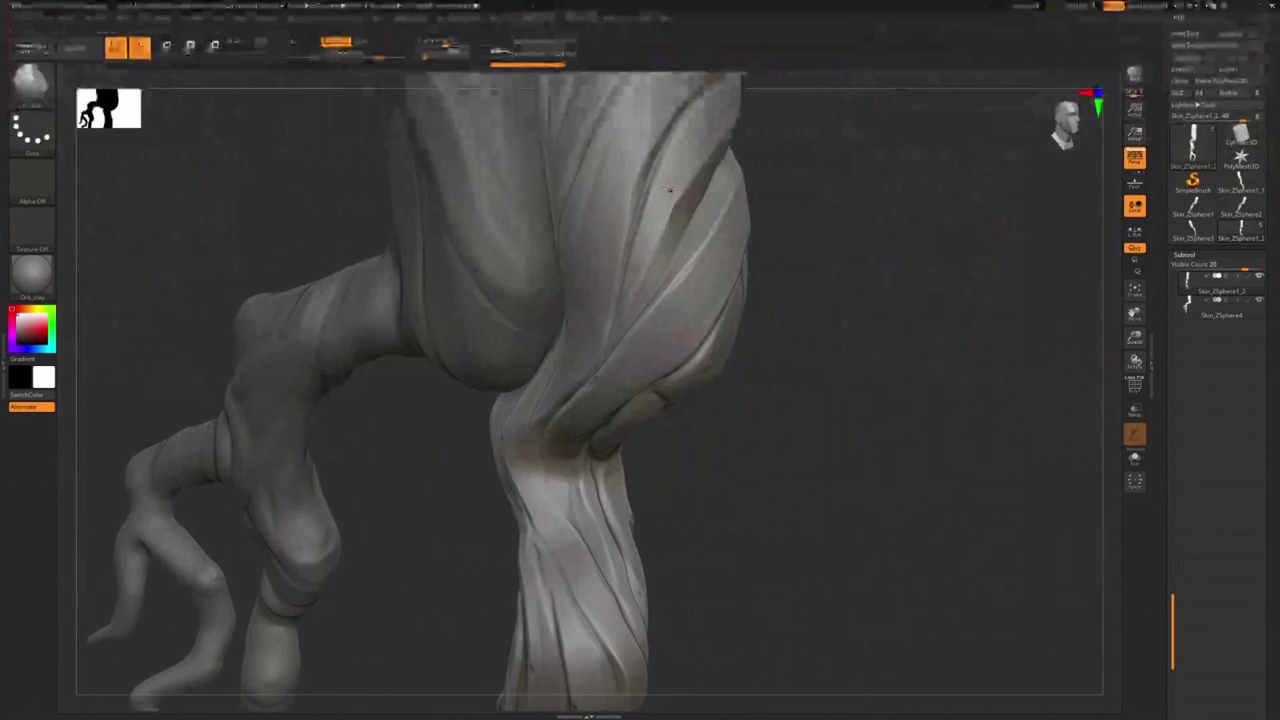
{"action": "left_click_drag", "start_coordinate": [655, 183], "coordinate": [650, 190]}
View the sculpted roots as a whole, and switch from ZBrush to the ArtStation portfolio page in Google Chrome
{"action": "mouse_move", "coordinate": [650, 190]}
{"action": "right_mouse_down", "text": "ctrl"}
{"action": "mouse_move", "coordinate": [610, 188]}
{"action": "mouse_move", "coordinate": [604, 245]}
{"action": "mouse_move", "coordinate": [622, 392]}
{"action": "mouse_move", "coordinate": [666, 398]}
{"action": "right_mouse_up", "text": "ctrl"}
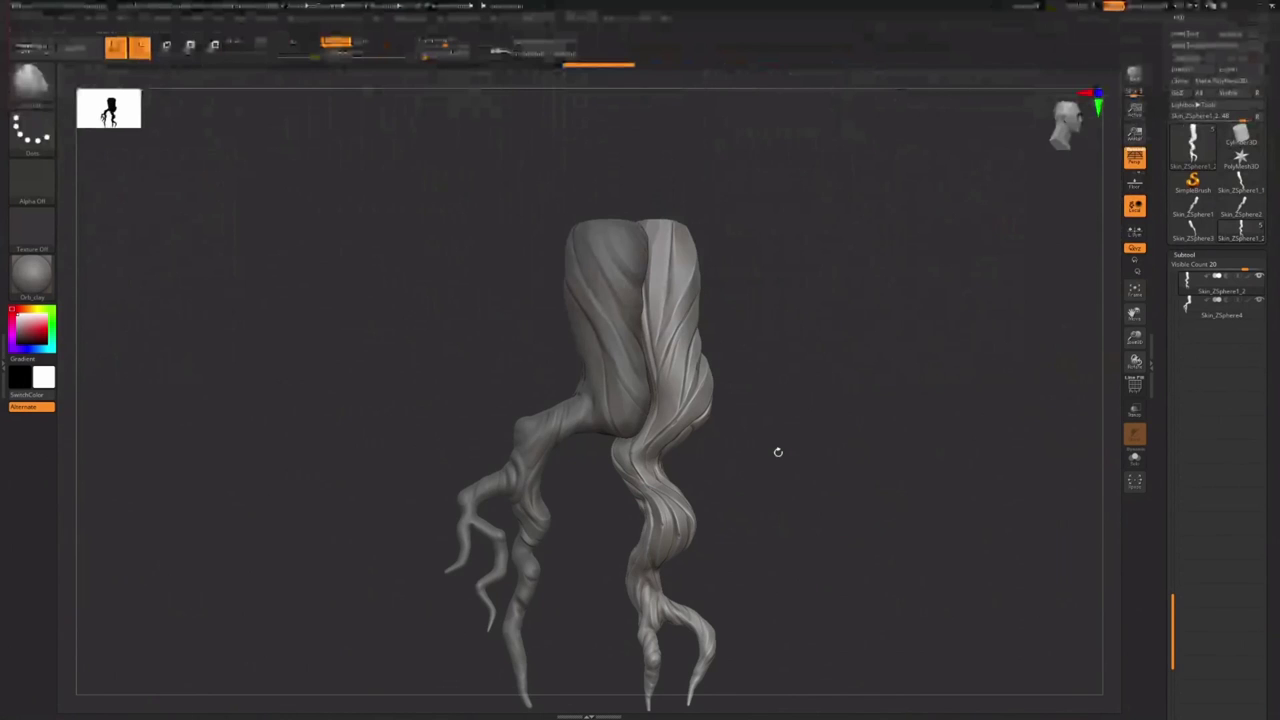
{"action": "key", "text": "alt+Tab"}
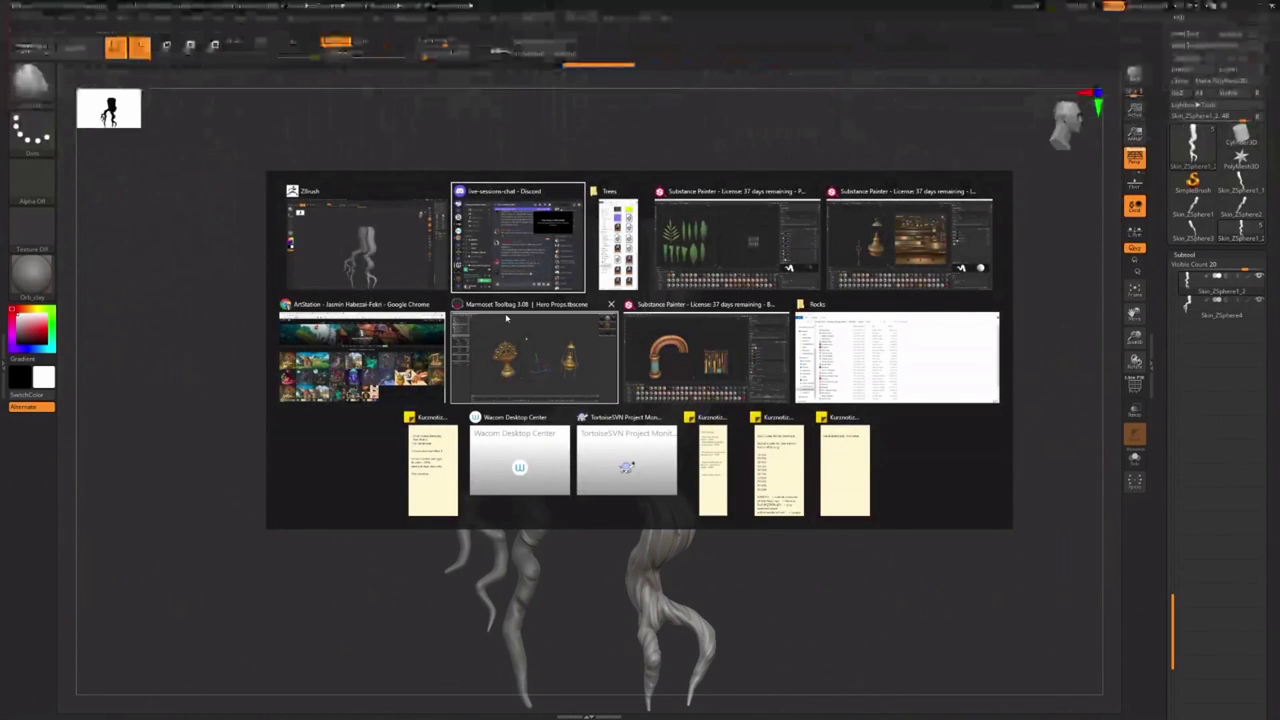
{"action": "key", "text": "alt+Tab"}
{"action": "key", "text": "alt+Tab"}
{"action": "key", "text": "alt+Tab"}
{"action": "key", "text": "alt+Tab"}
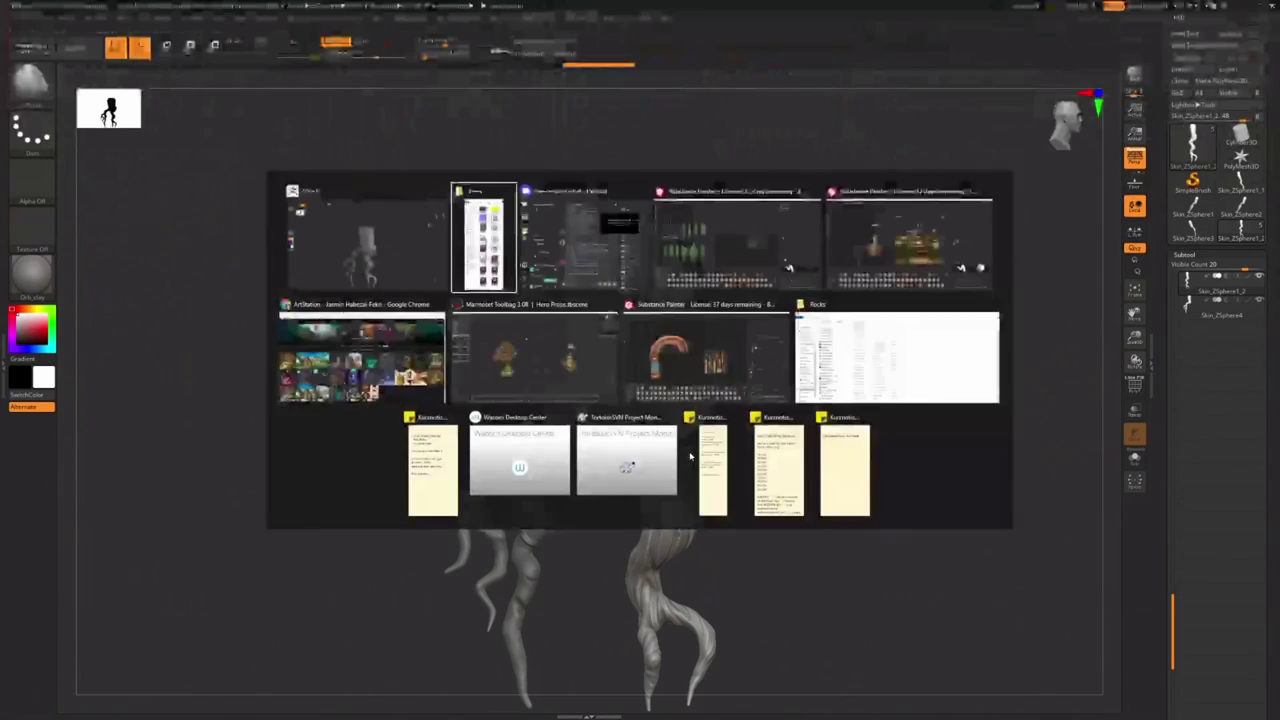
{"action": "key", "text": "alt+Tab"}
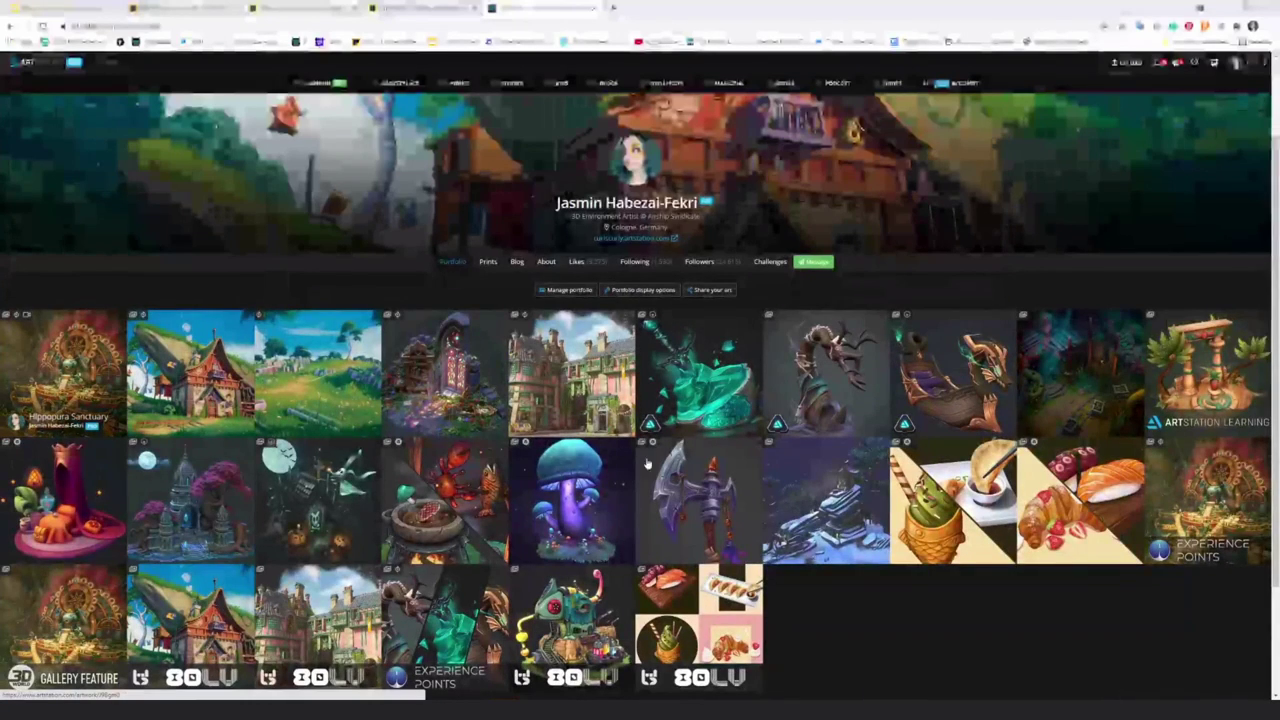
Open the Hippopura Sanctuary artwork, look through its renders and videos, and close its page
{"action": "left_click", "coordinate": [102, 398]}
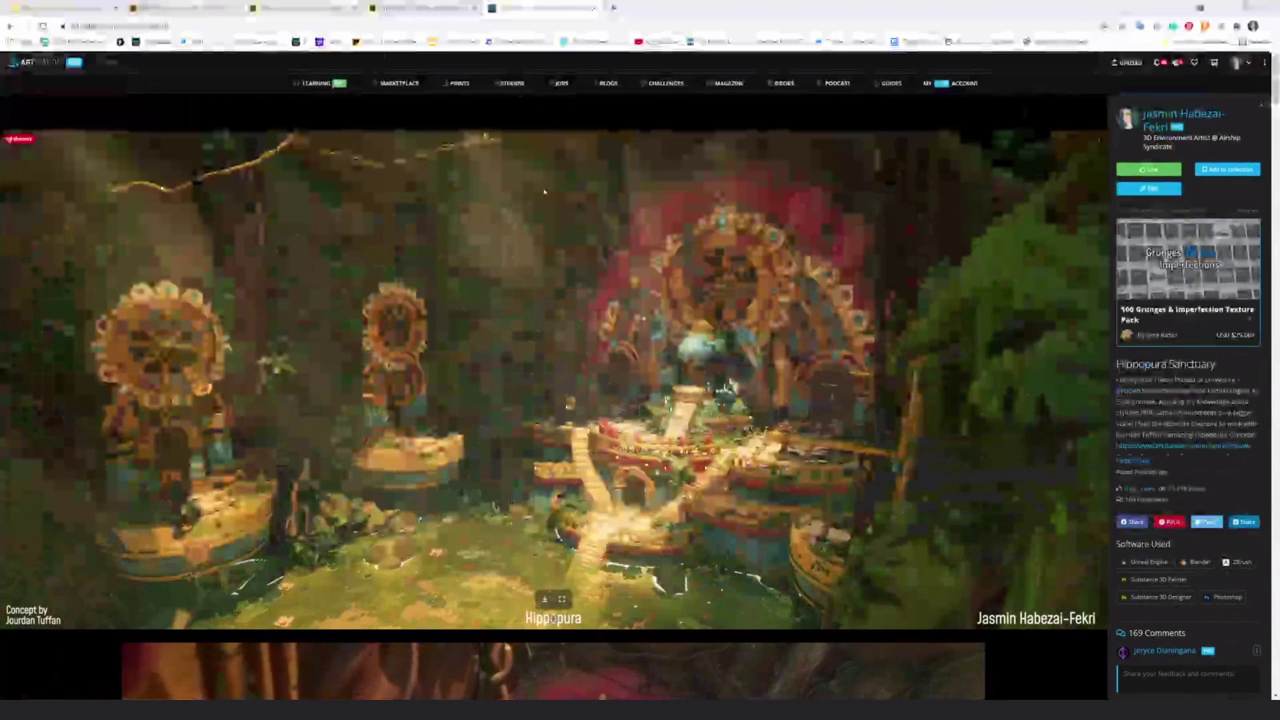
{"action": "scroll", "coordinate": [1202, 546], "scroll_direction": "down", "scroll_amount": 1}
{"action": "scroll", "coordinate": [555, 400], "scroll_direction": "down", "scroll_amount": 2}
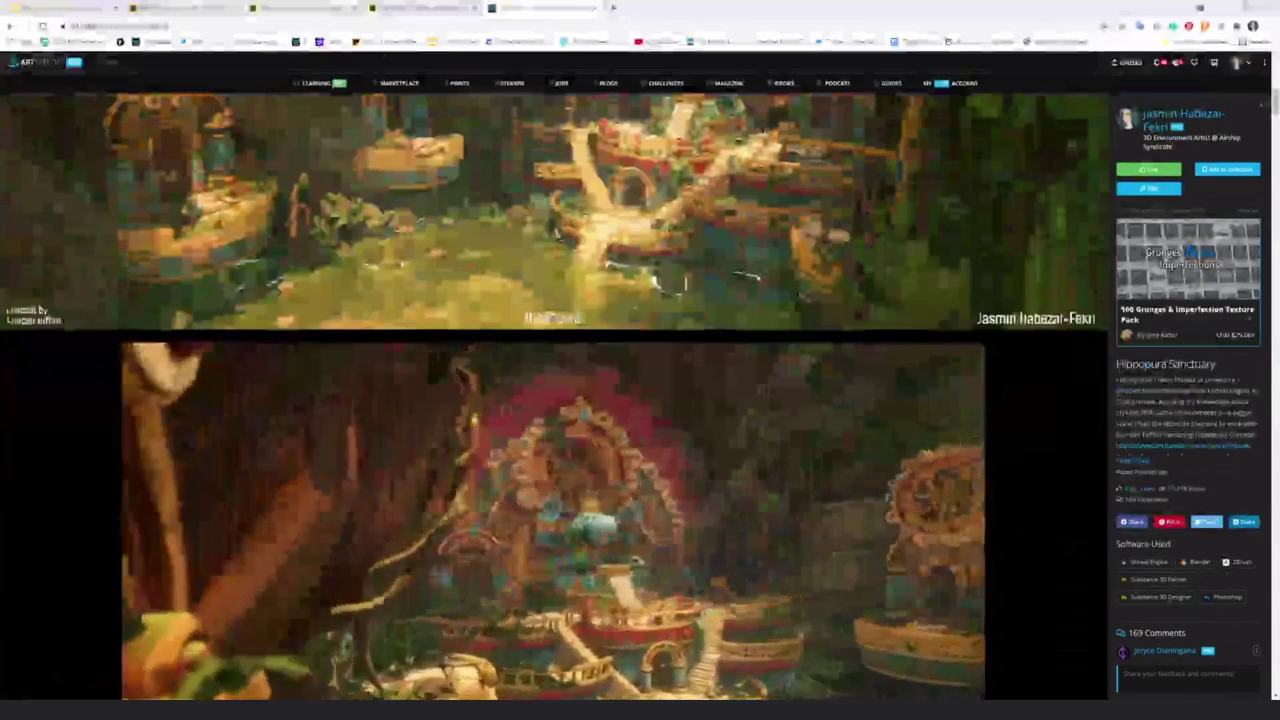
{"action": "scroll", "coordinate": [555, 400], "scroll_direction": "down", "scroll_amount": 1}
{"action": "scroll", "coordinate": [859, 644], "scroll_direction": "down", "scroll_amount": 4}
{"action": "scroll", "coordinate": [859, 644], "scroll_direction": "up", "scroll_amount": 4}
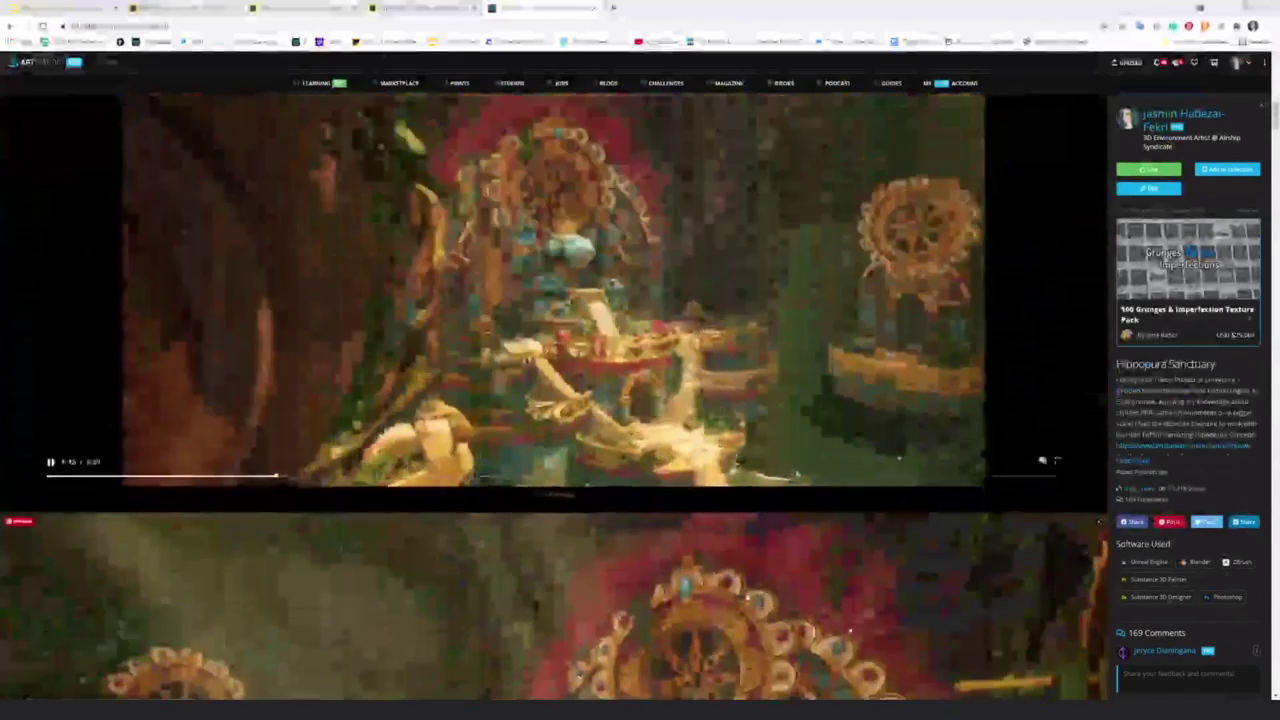
{"action": "scroll", "coordinate": [859, 644], "scroll_direction": "up", "scroll_amount": 3}
{"action": "scroll", "coordinate": [859, 644], "scroll_direction": "down", "scroll_amount": 4}
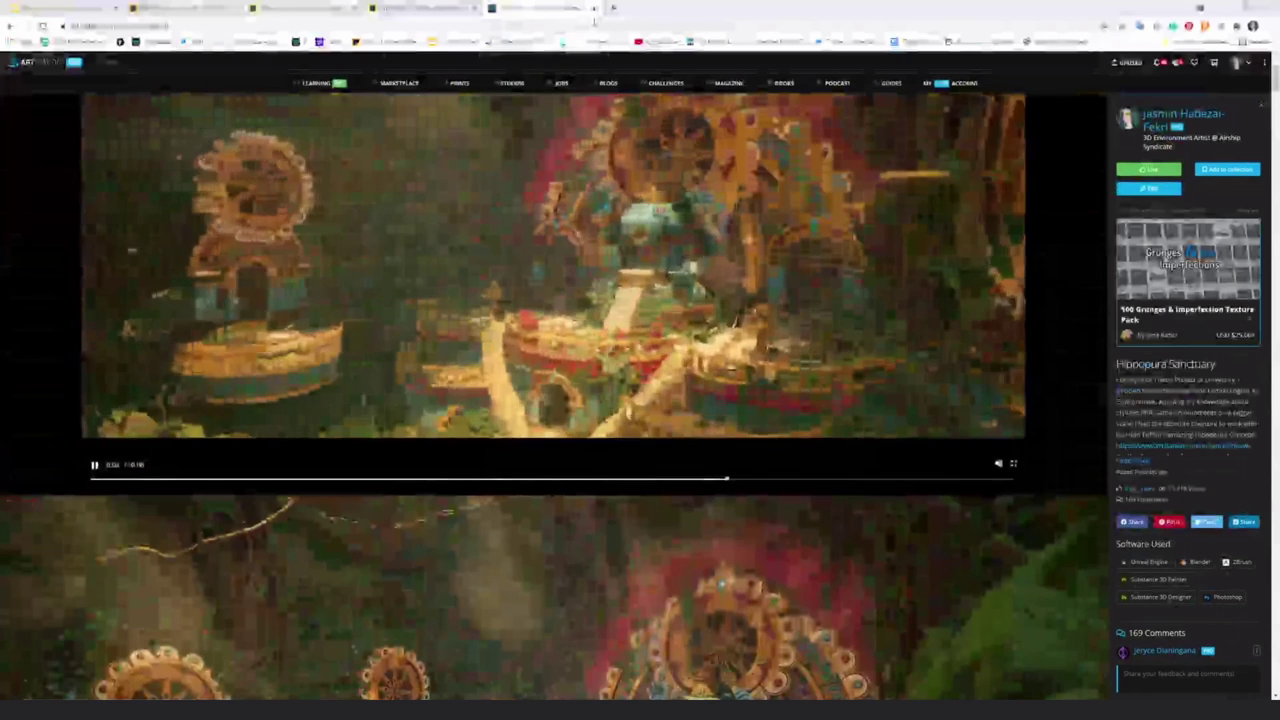
{"action": "left_click", "coordinate": [594, 9]}
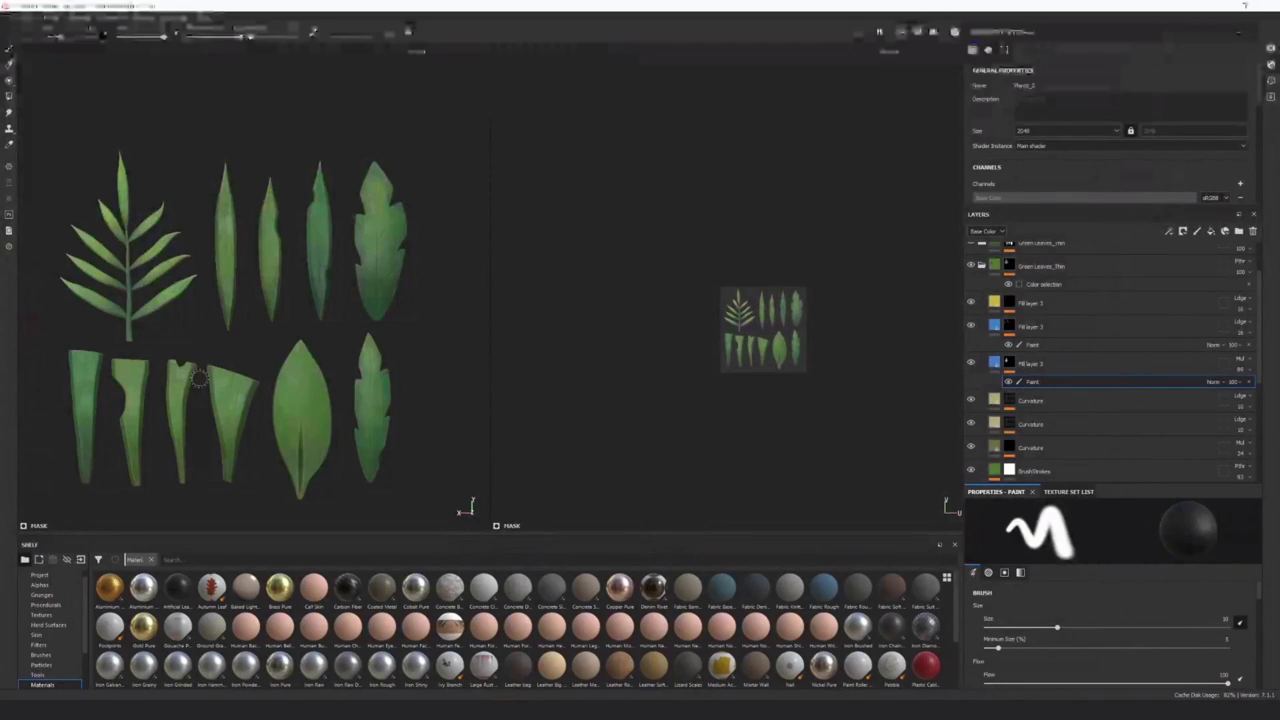
In Substance Painter's leaf texture project, collapse and re-expand the lowest Green Leaves_Thin layer group
{"action": "scroll", "coordinate": [1100, 290], "scroll_direction": "up", "scroll_amount": 2}
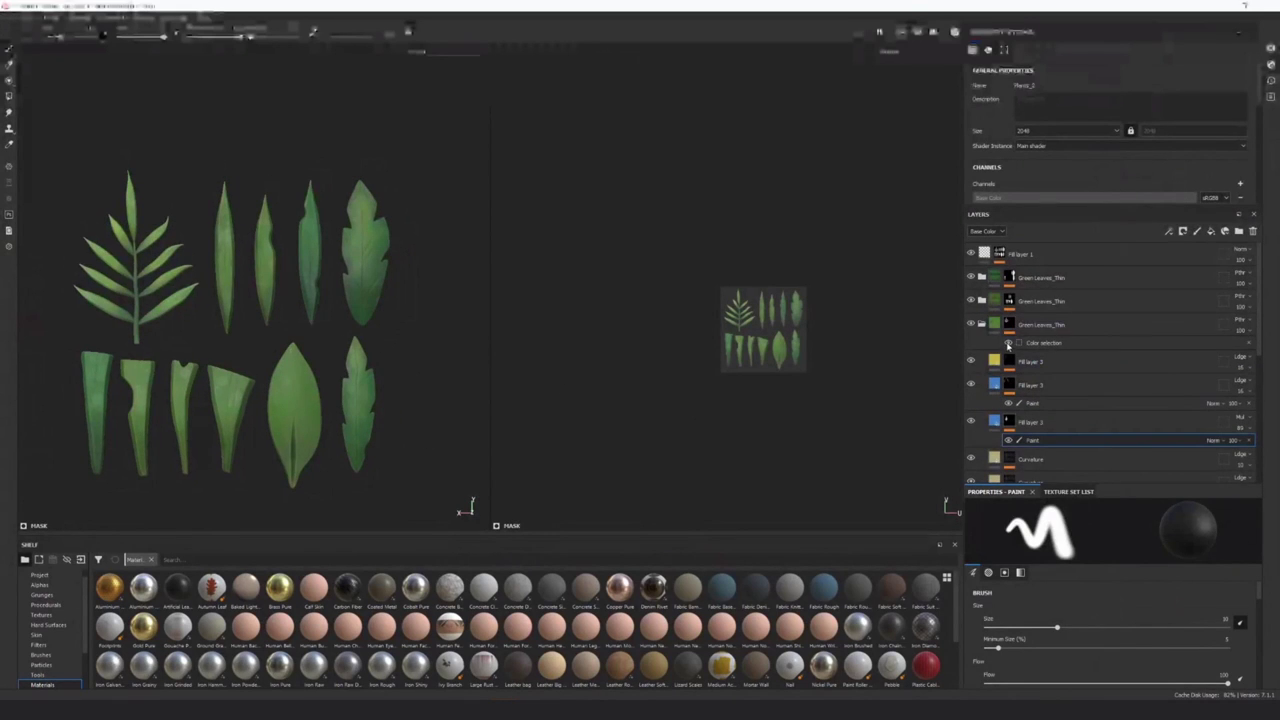
{"action": "left_click", "coordinate": [982, 325]}
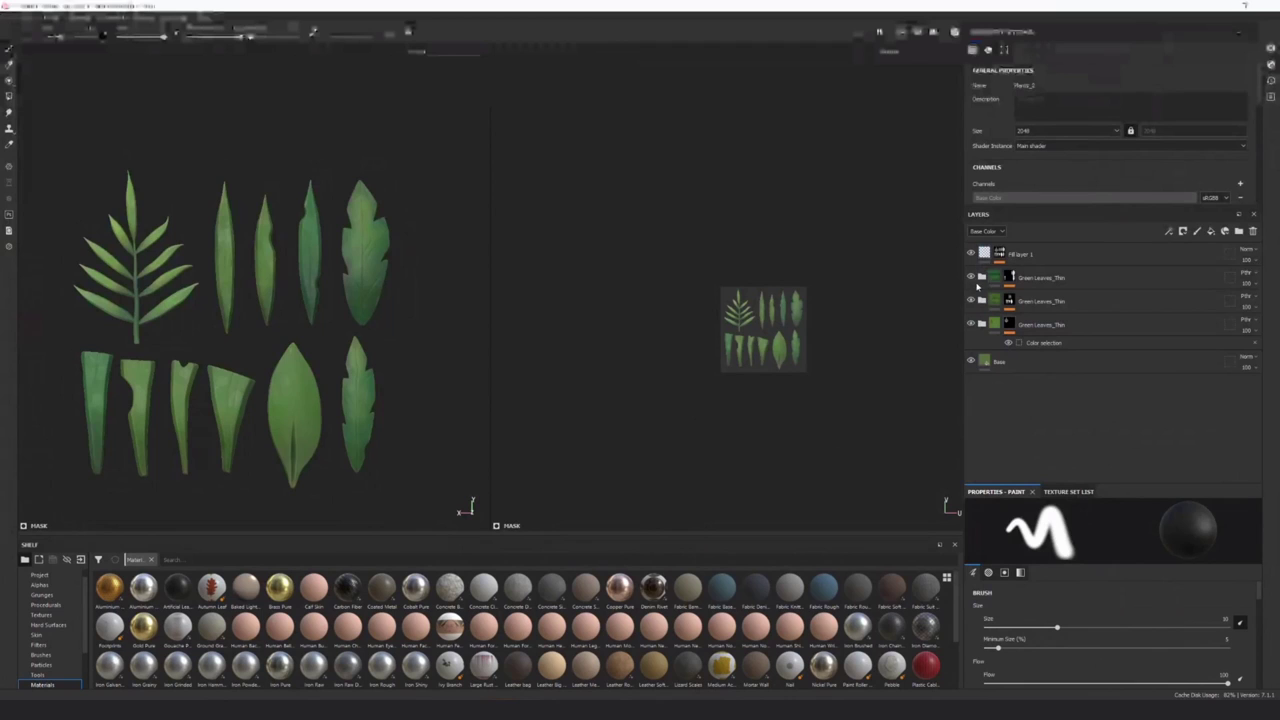
{"action": "left_click", "coordinate": [982, 326]}
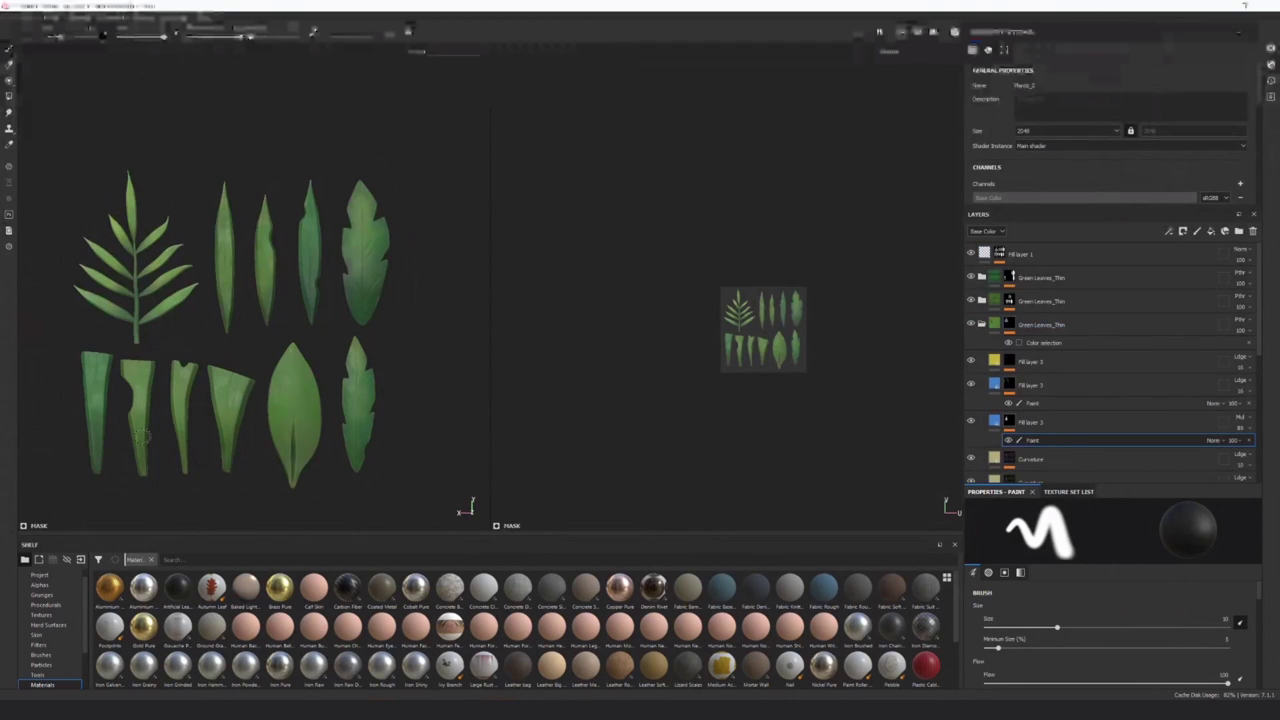
Widen the 3D view of the leaves and inspect the palm frond and long leaves up close
{"action": "left_click_drag", "start_coordinate": [491, 323], "coordinate": [600, 330]}
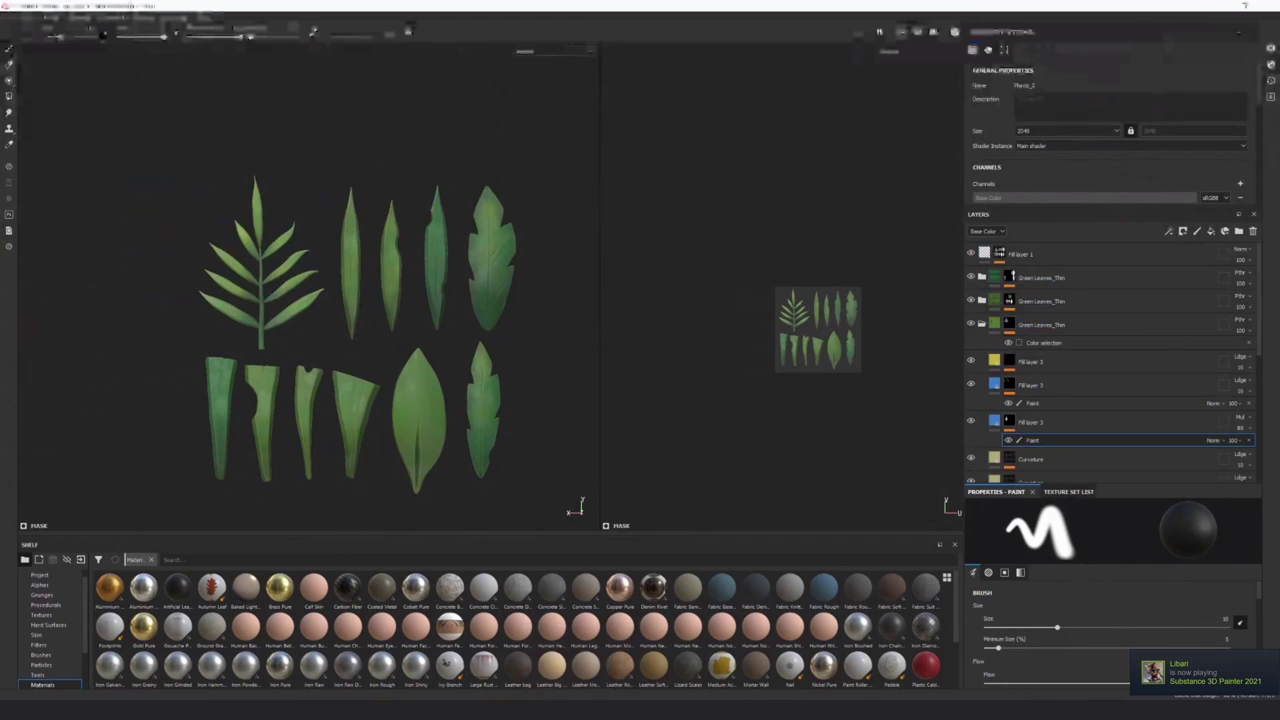
{"action": "scroll", "coordinate": [250, 282], "scroll_direction": "up", "scroll_amount": 5}
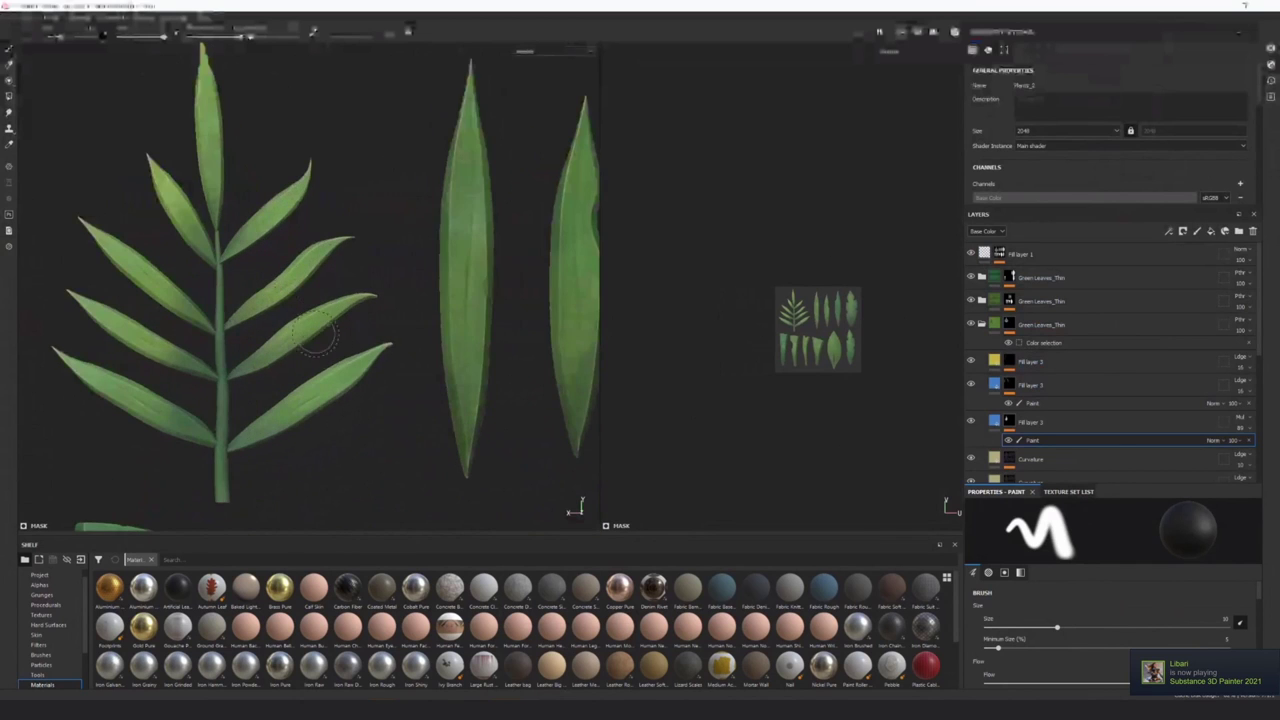
{"action": "scroll", "coordinate": [267, 443], "scroll_direction": "down", "scroll_amount": 4}
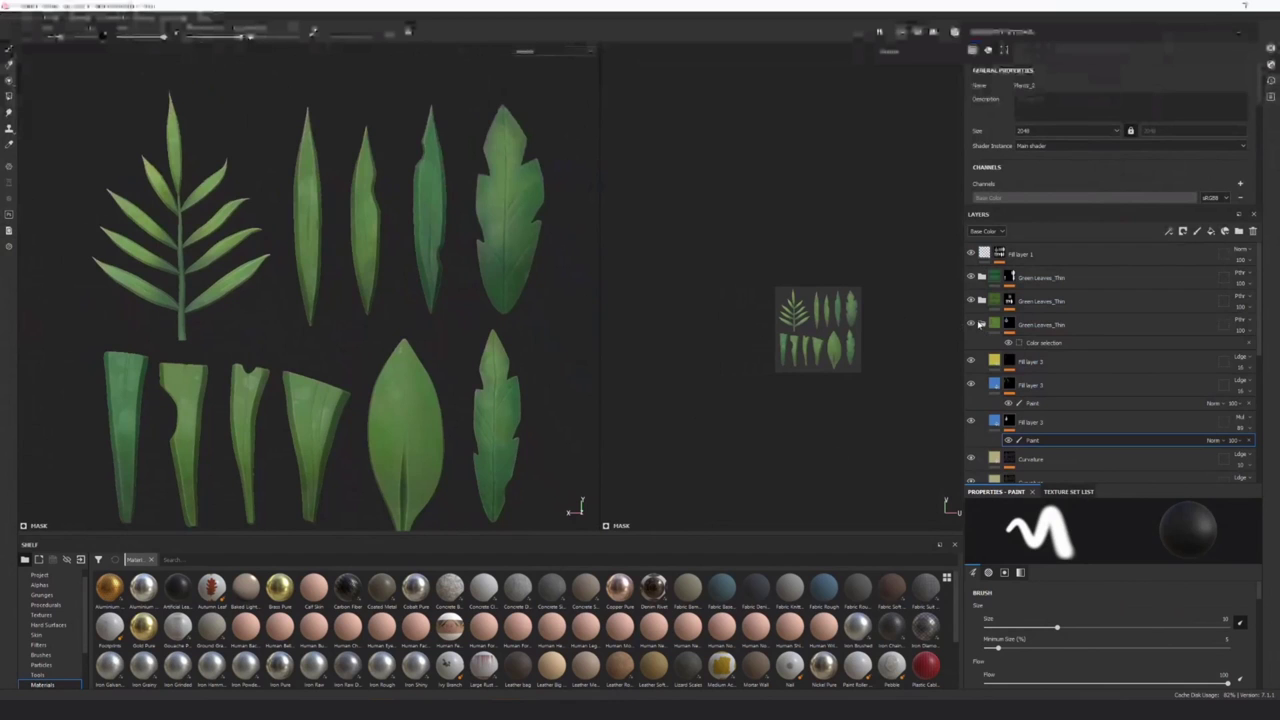
Review the bottom of the expanded leaf group, selecting the Base Color layer and the Gradient Dark layer above it
{"action": "scroll", "coordinate": [1083, 430], "scroll_direction": "down", "scroll_amount": 2}
{"action": "scroll", "coordinate": [1083, 432], "scroll_direction": "down", "scroll_amount": 3}
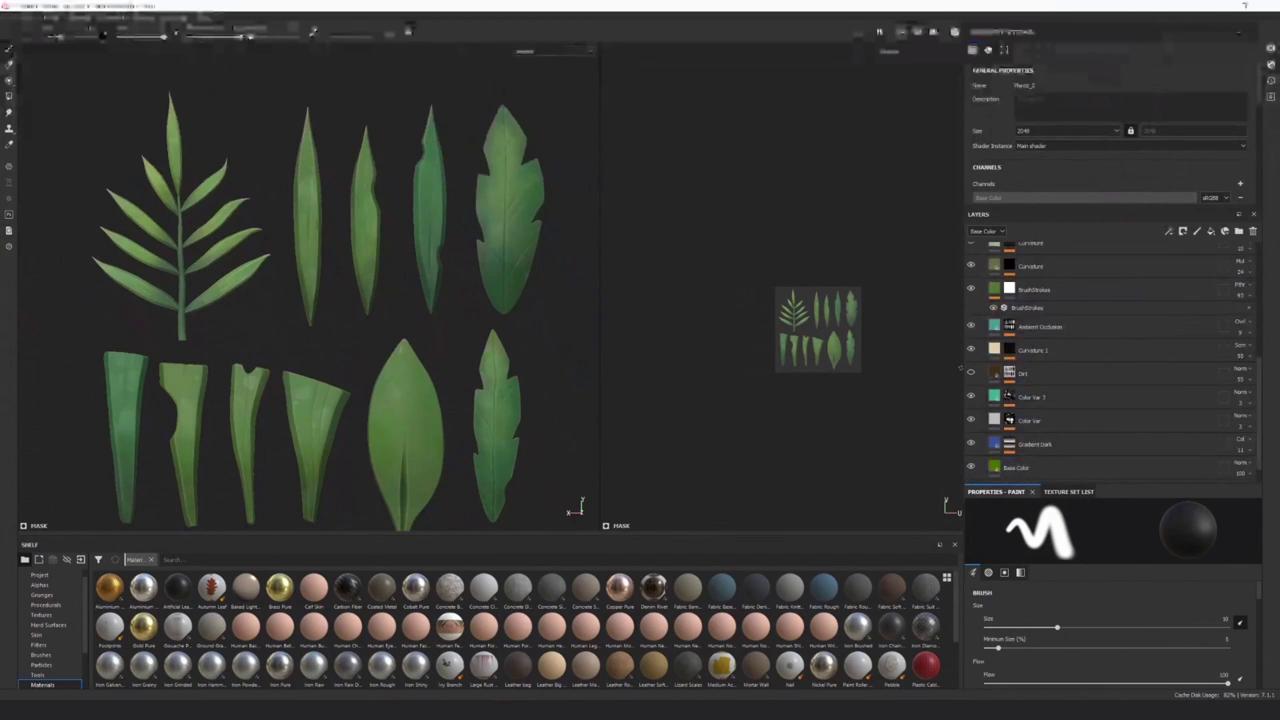
{"action": "left_click", "coordinate": [1045, 441]}
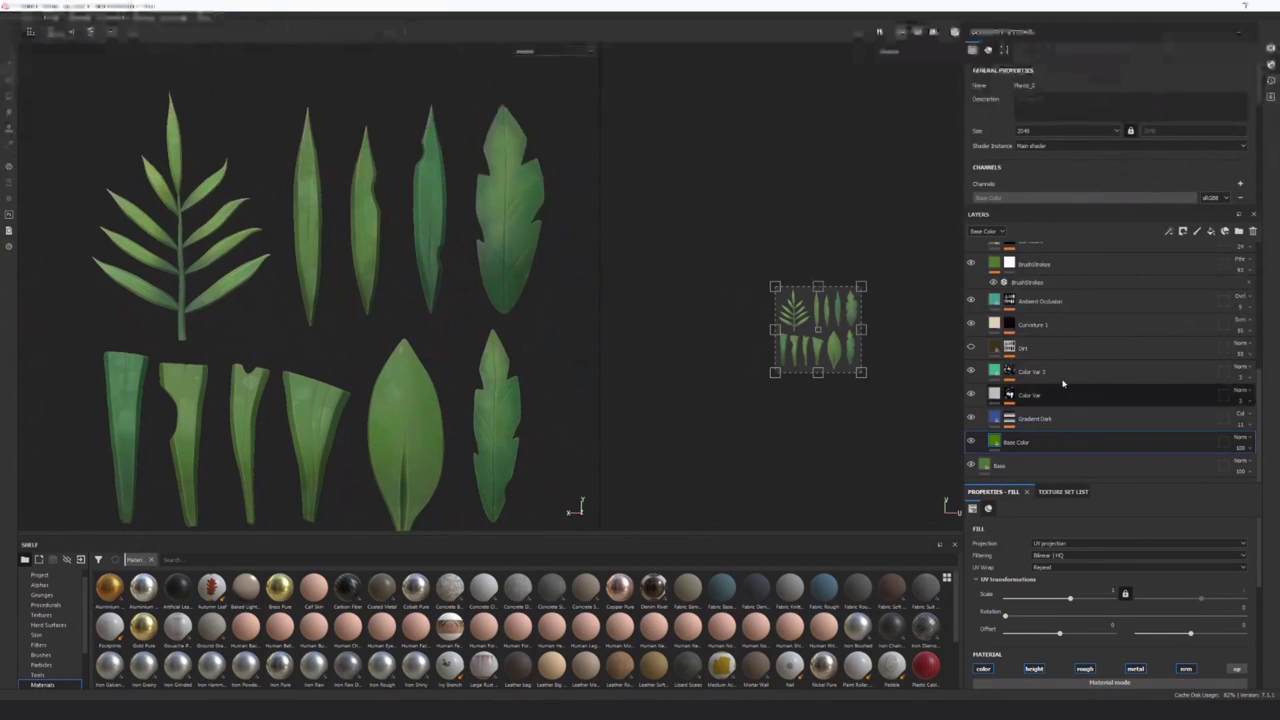
{"action": "double_click", "coordinate": [1049, 443]}
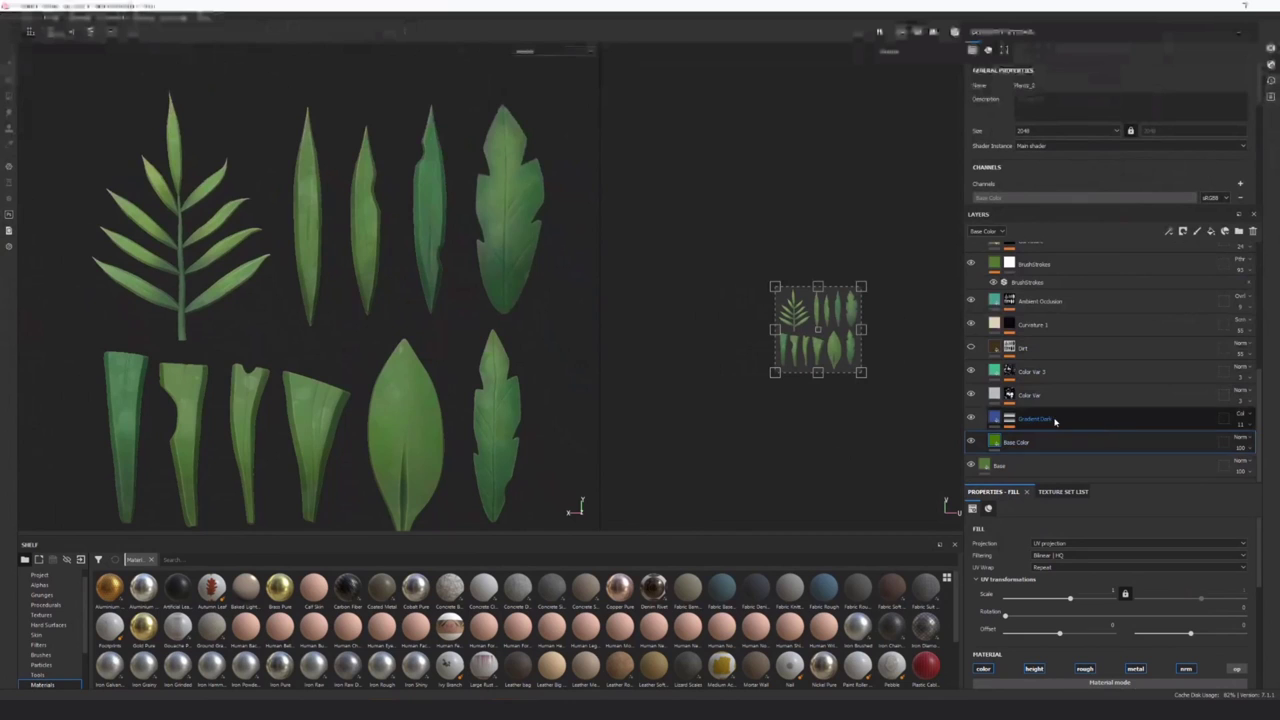
{"action": "left_click", "coordinate": [1078, 420]}
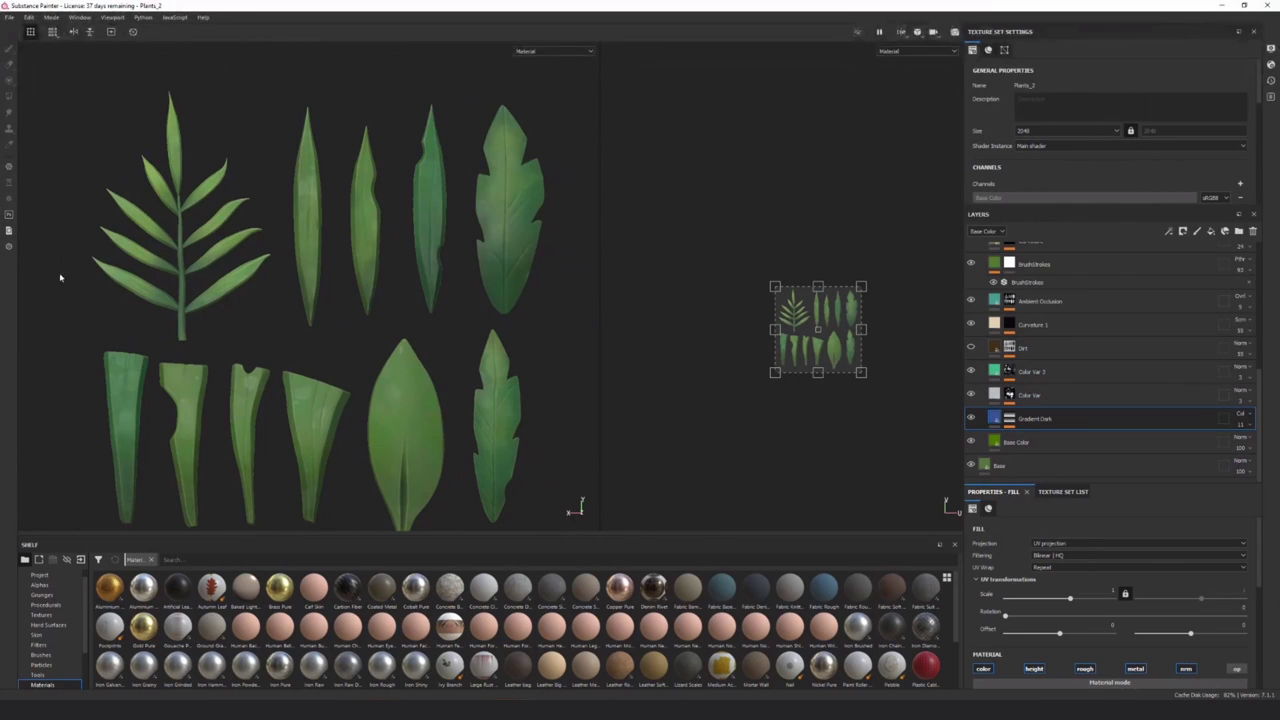
Switch the viewport display to the Base Color channel and view the whole leaf sheet
{"action": "left_click", "coordinate": [527, 51]}
{"action": "left_click", "coordinate": [546, 82]}
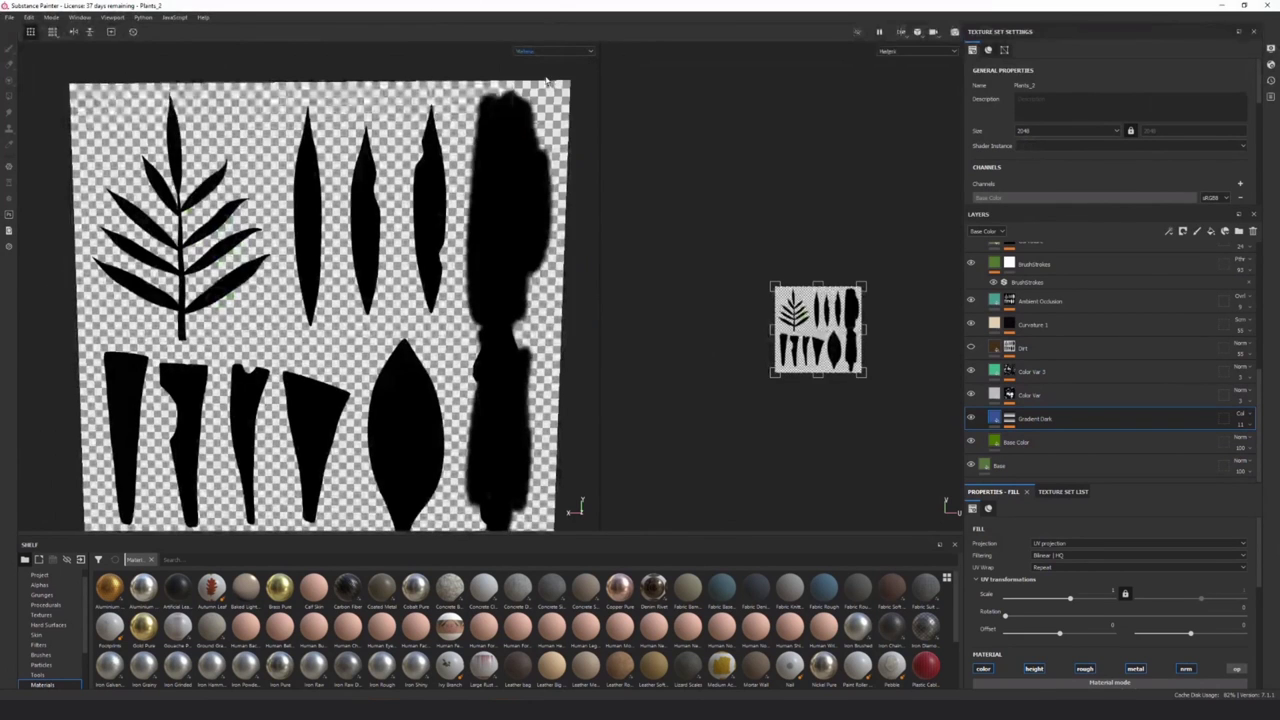
{"action": "left_click", "coordinate": [536, 55]}
{"action": "left_click", "coordinate": [550, 79]}
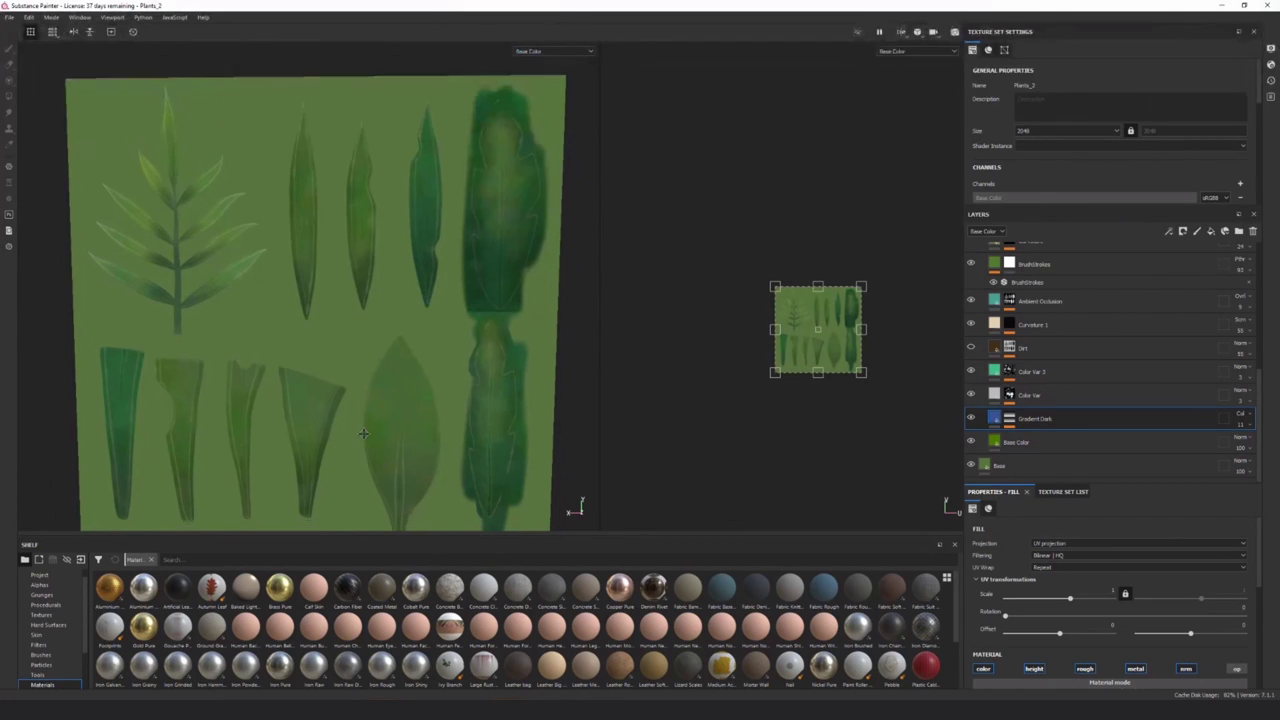
{"action": "middle_click_drag", "start_coordinate": [376, 482], "coordinate": [352, 442]}
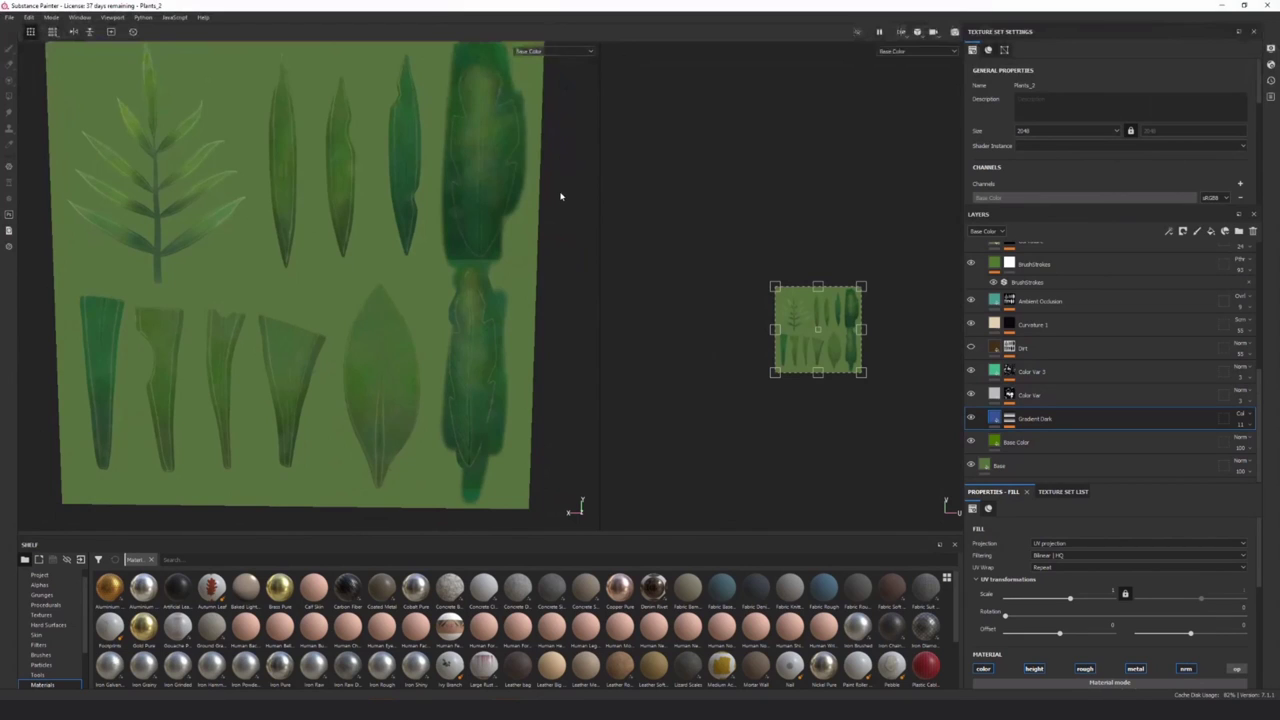
Go through the Base Color, Gradient Dark, Color Var and Color Var 2 layers, selecting each in turn
{"action": "left_click", "coordinate": [996, 444]}
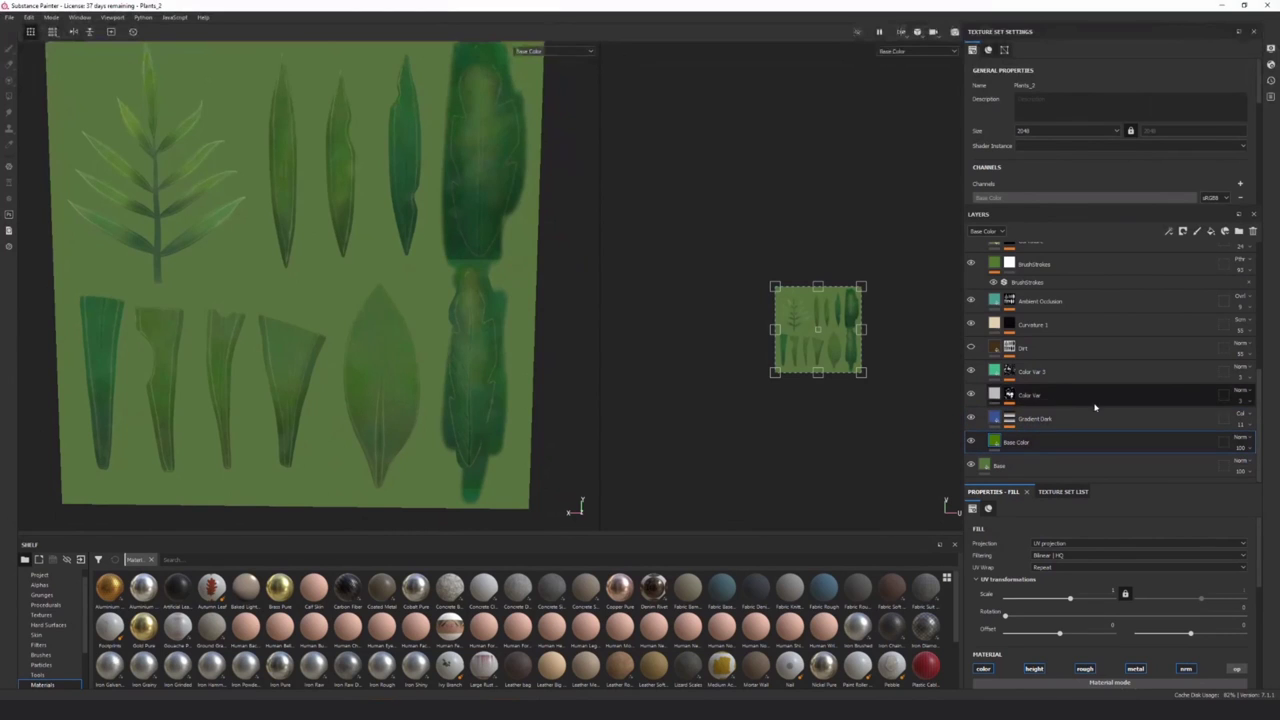
{"action": "left_click", "coordinate": [996, 422]}
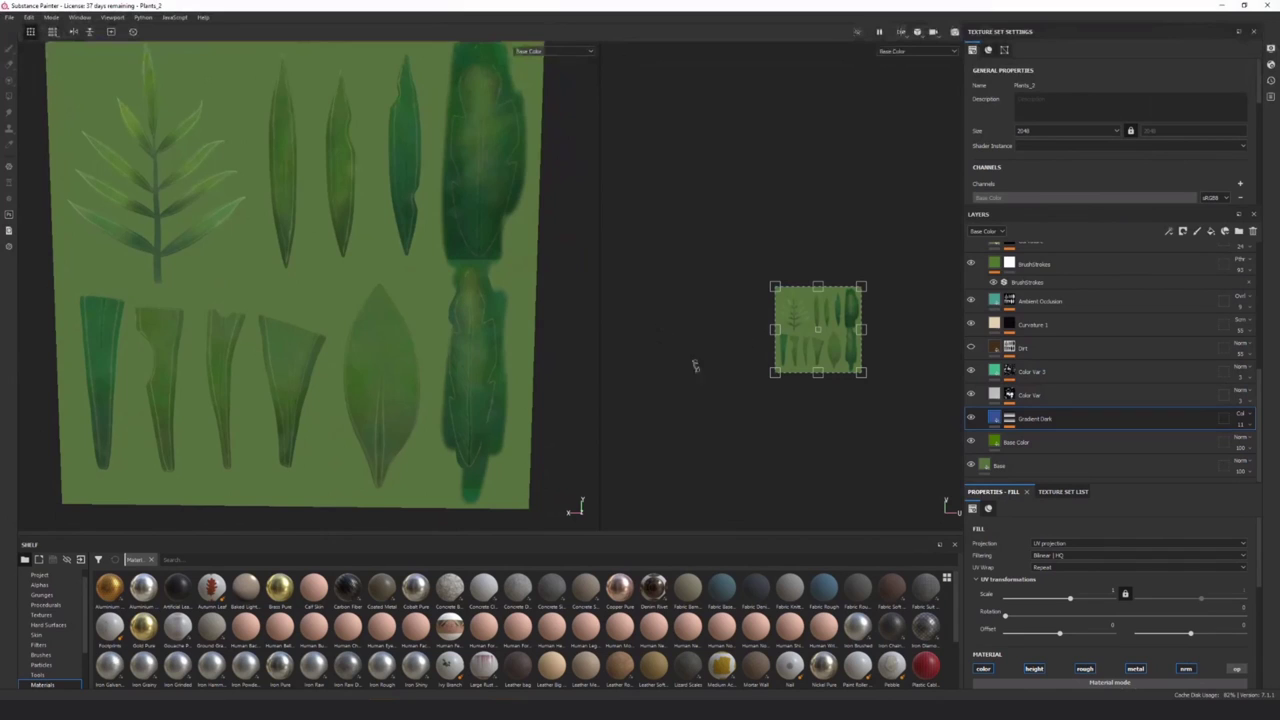
{"action": "left_click", "coordinate": [1075, 394]}
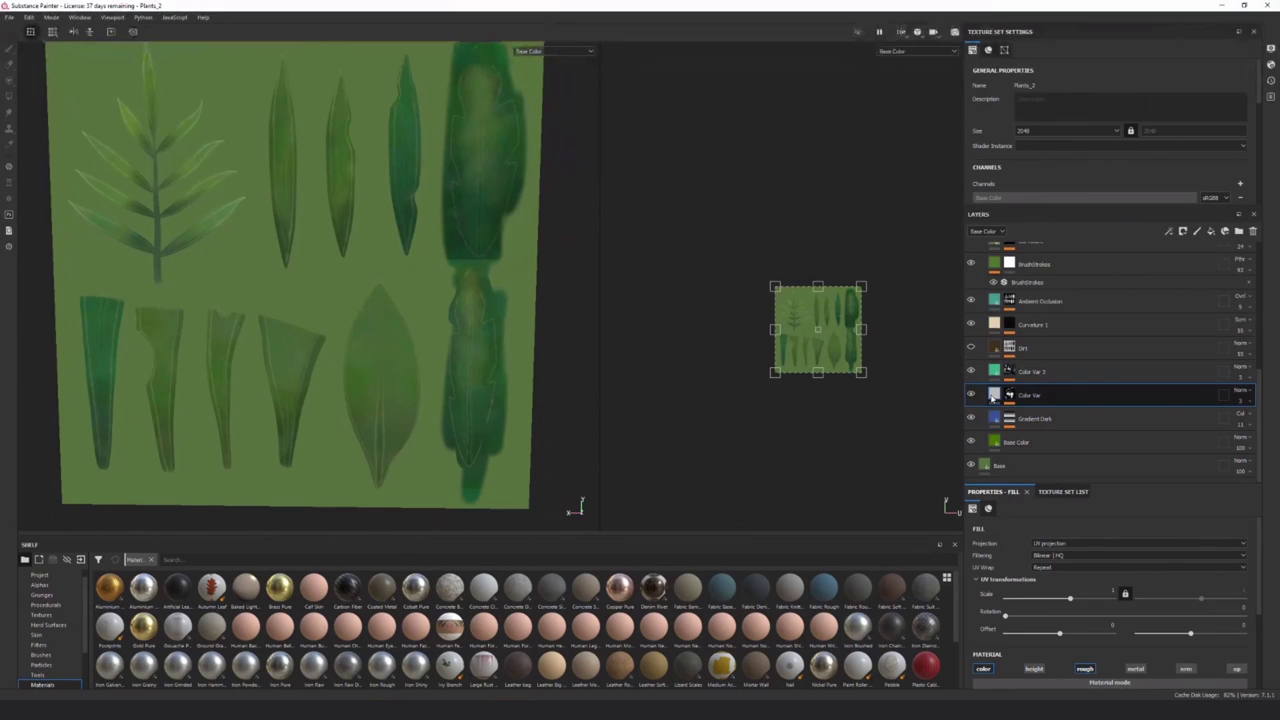
{"action": "left_click", "coordinate": [525, 51]}
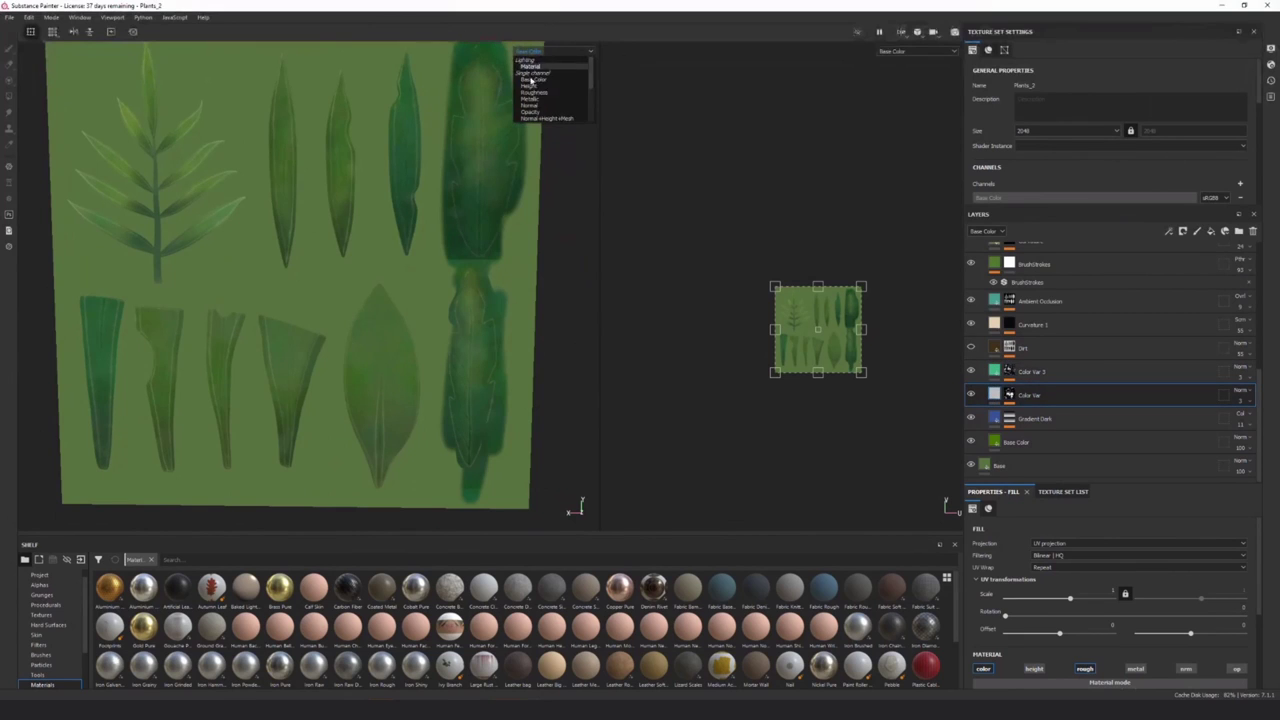
{"action": "left_click", "coordinate": [998, 371]}
Return the viewport to the Material display and inspect the painted leaves up close and as a whole
{"action": "left_click", "coordinate": [537, 52]}
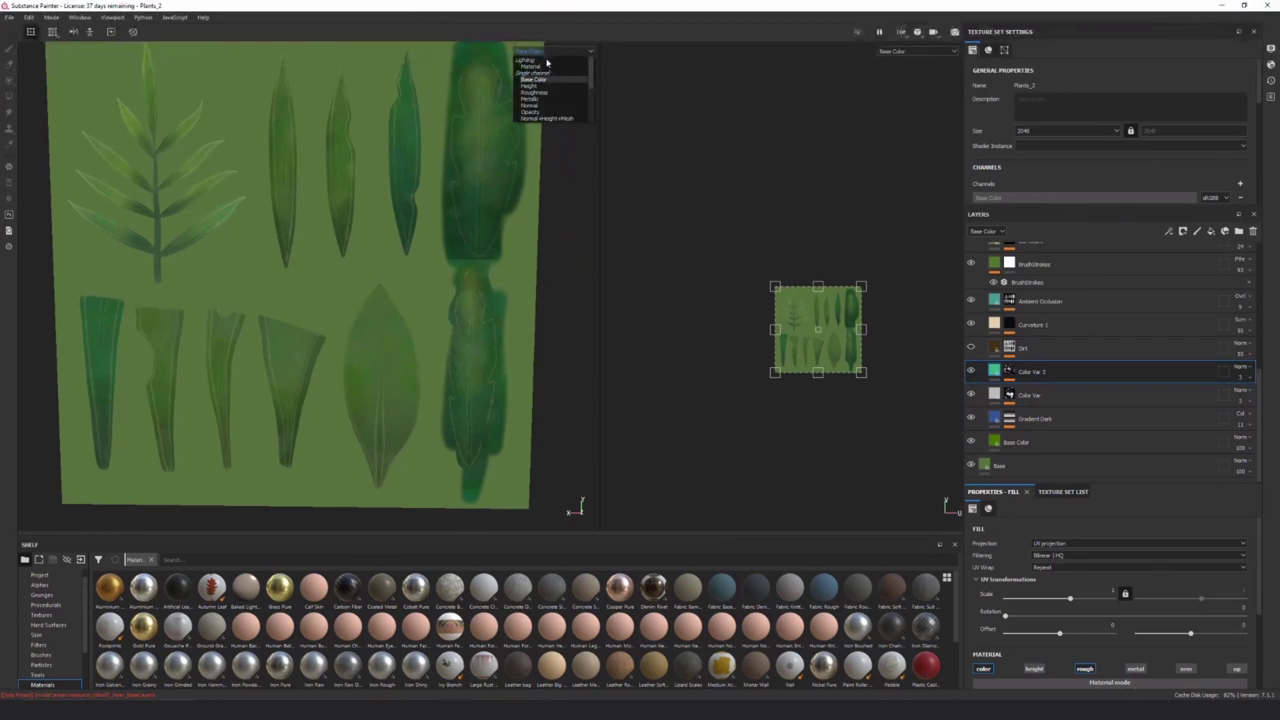
{"action": "left_click", "coordinate": [540, 60]}
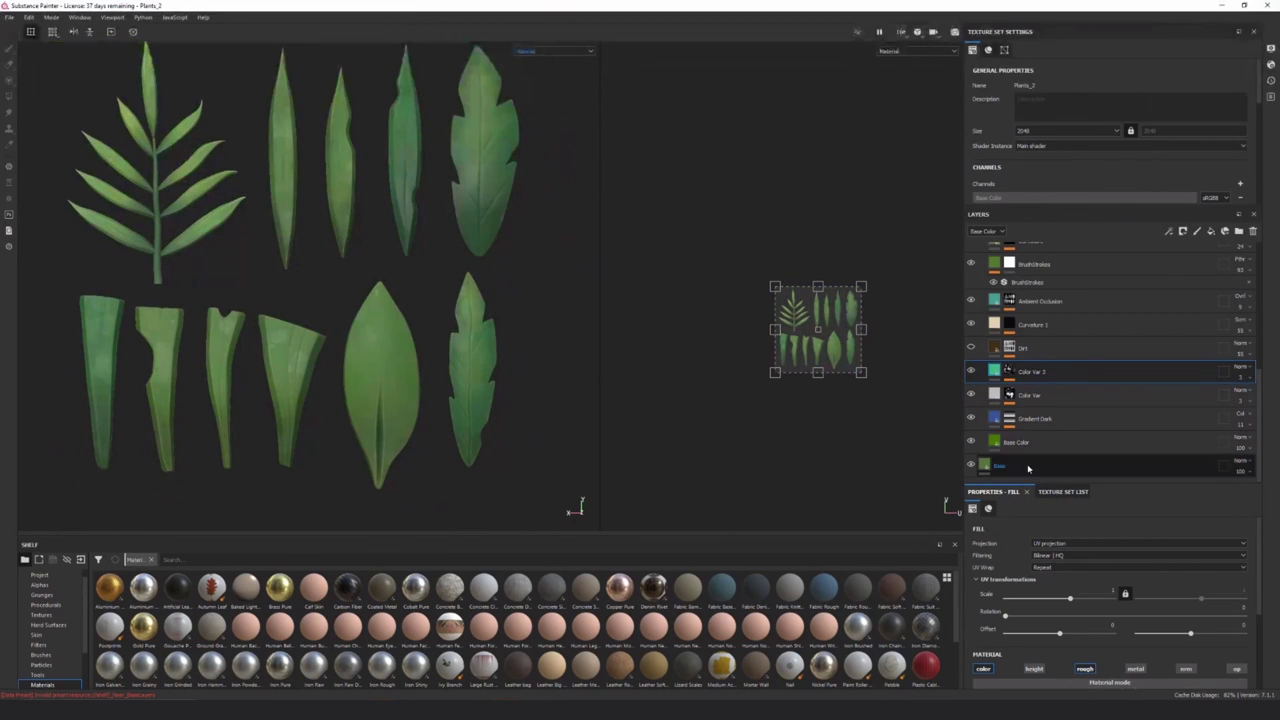
{"action": "scroll", "coordinate": [246, 363], "scroll_direction": "up", "scroll_amount": 4}
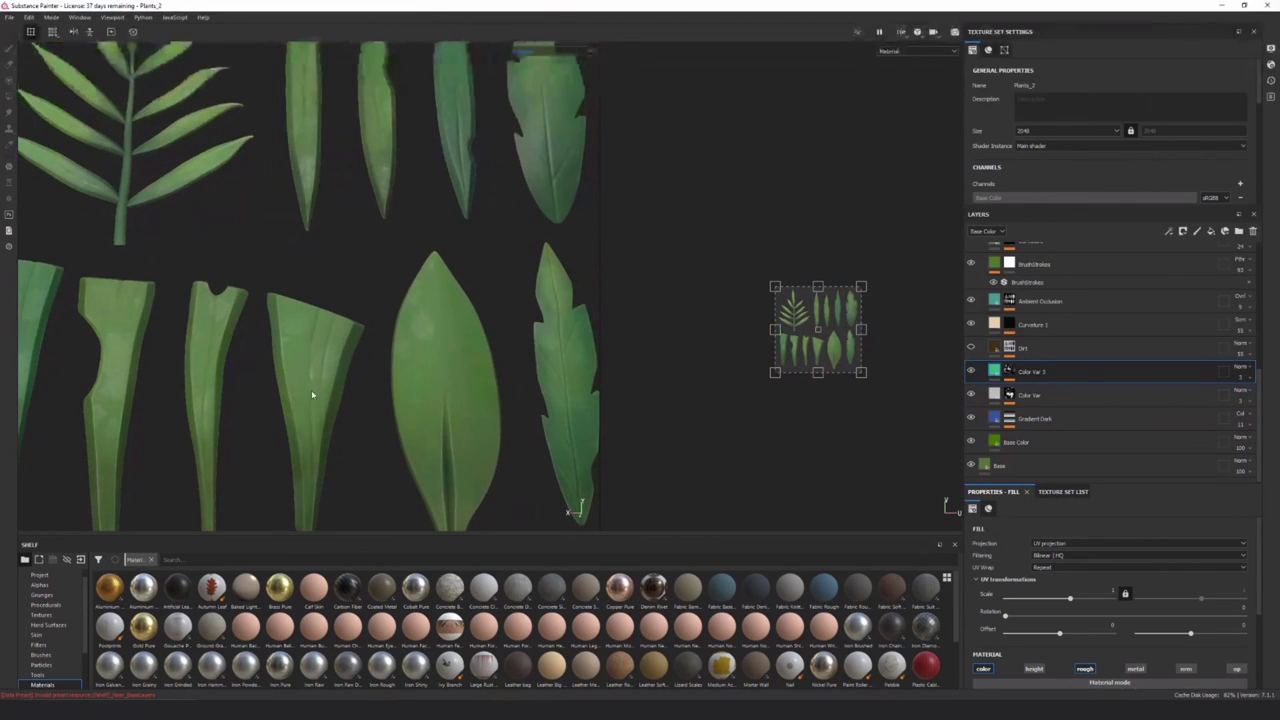
{"action": "scroll", "coordinate": [285, 384], "scroll_direction": "down", "scroll_amount": 4}
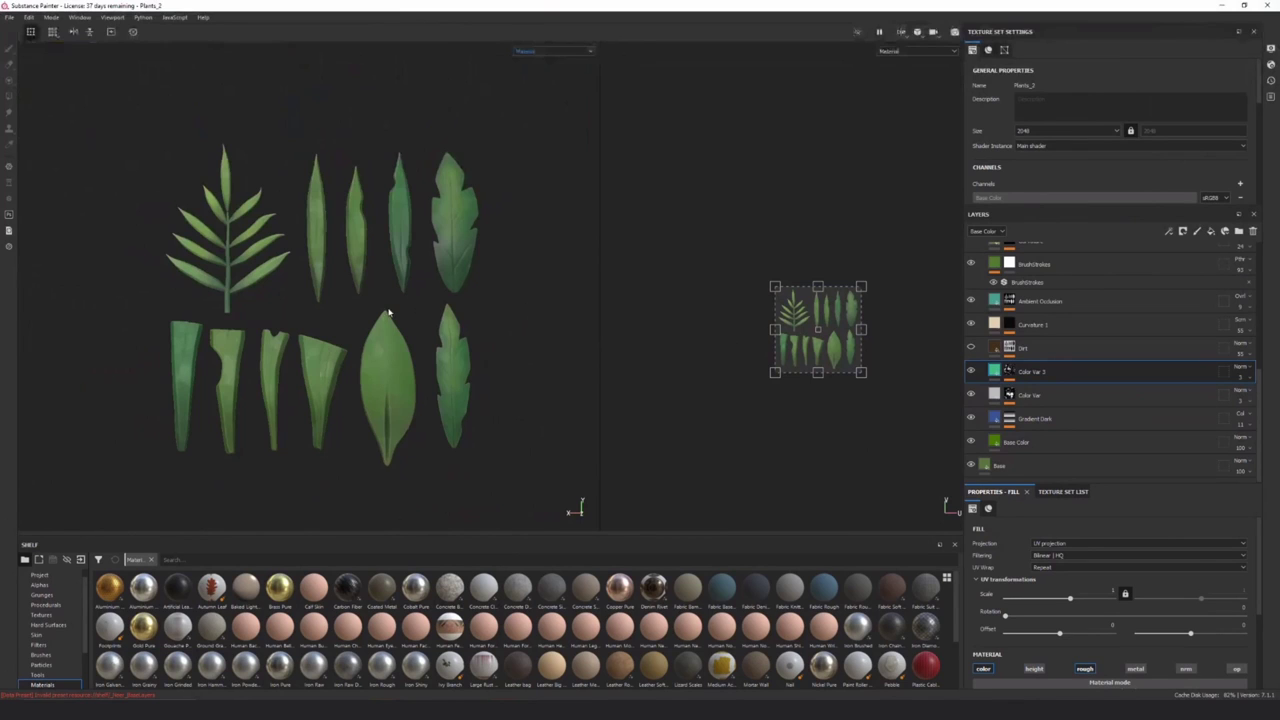
{"action": "scroll", "coordinate": [330, 386], "scroll_direction": "up", "scroll_amount": 3}
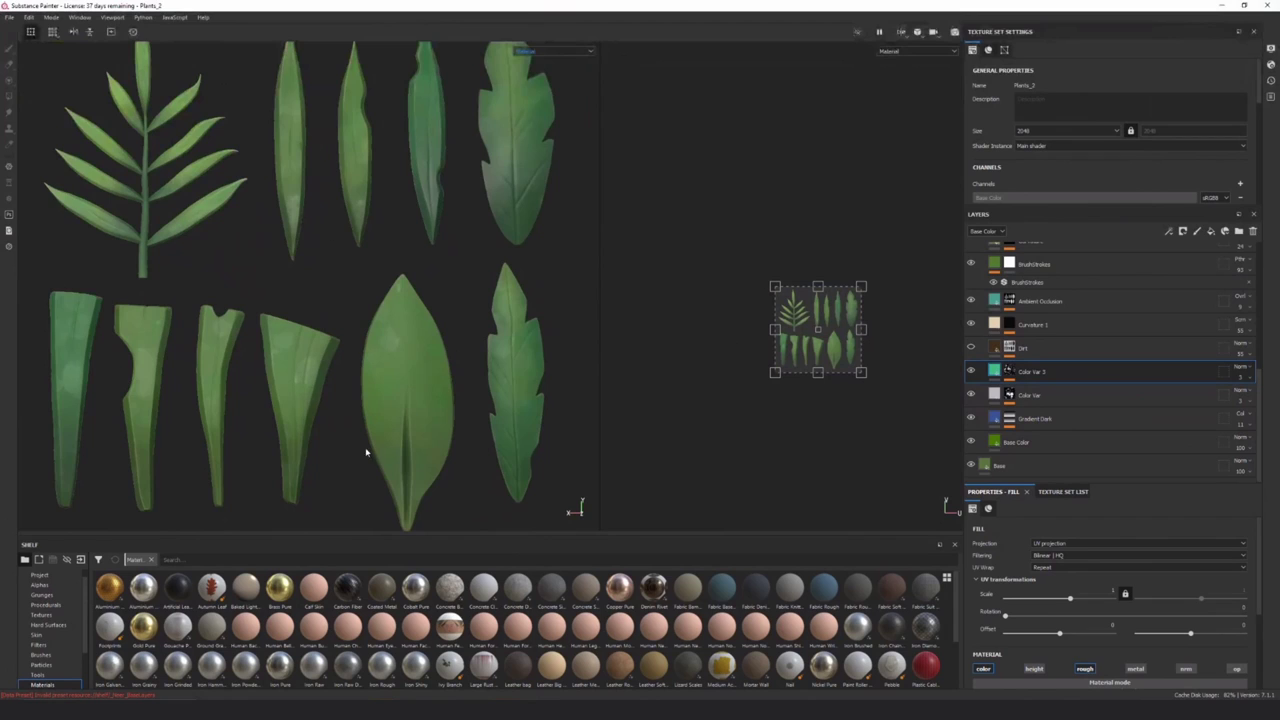
{"action": "scroll", "coordinate": [358, 377], "scroll_direction": "down", "scroll_amount": 2}
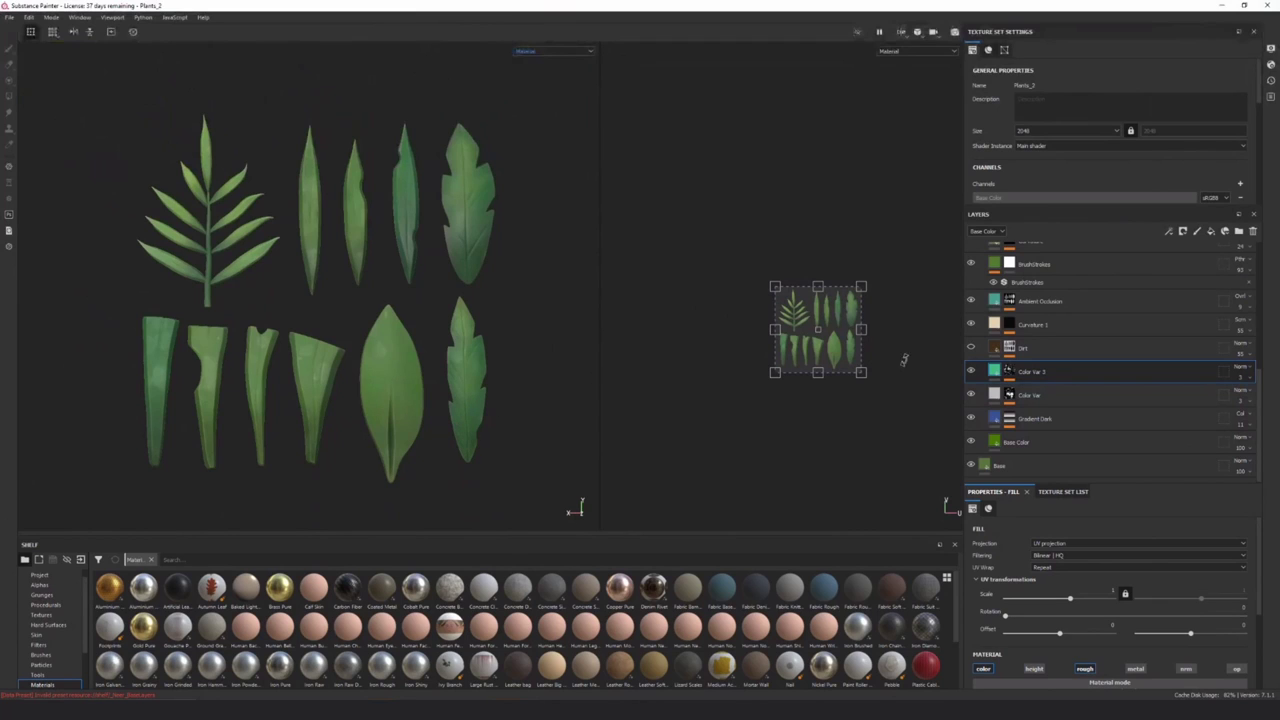
Select the Dirt layer and the Curvature 1 layer above it, and review the upper layers of the leaf group
{"action": "left_click", "coordinate": [1054, 346]}
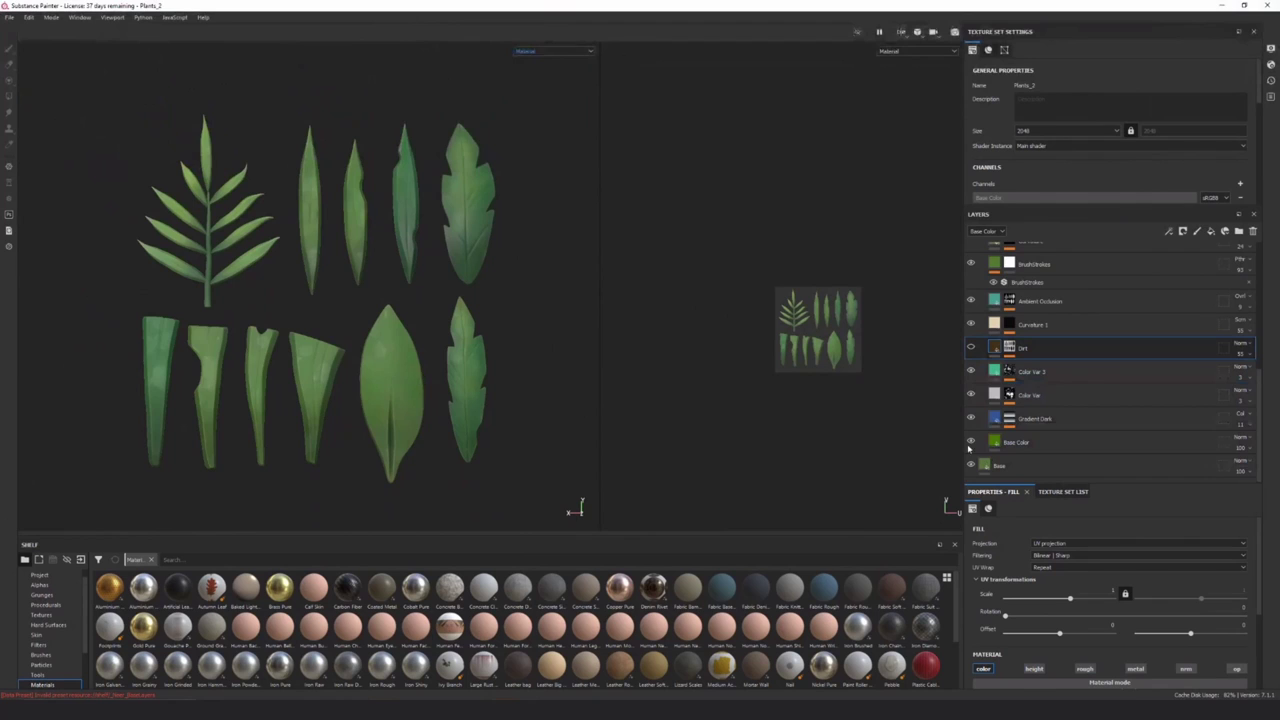
{"action": "scroll", "coordinate": [968, 449], "scroll_direction": "up", "scroll_amount": 2}
{"action": "left_click", "coordinate": [975, 386]}
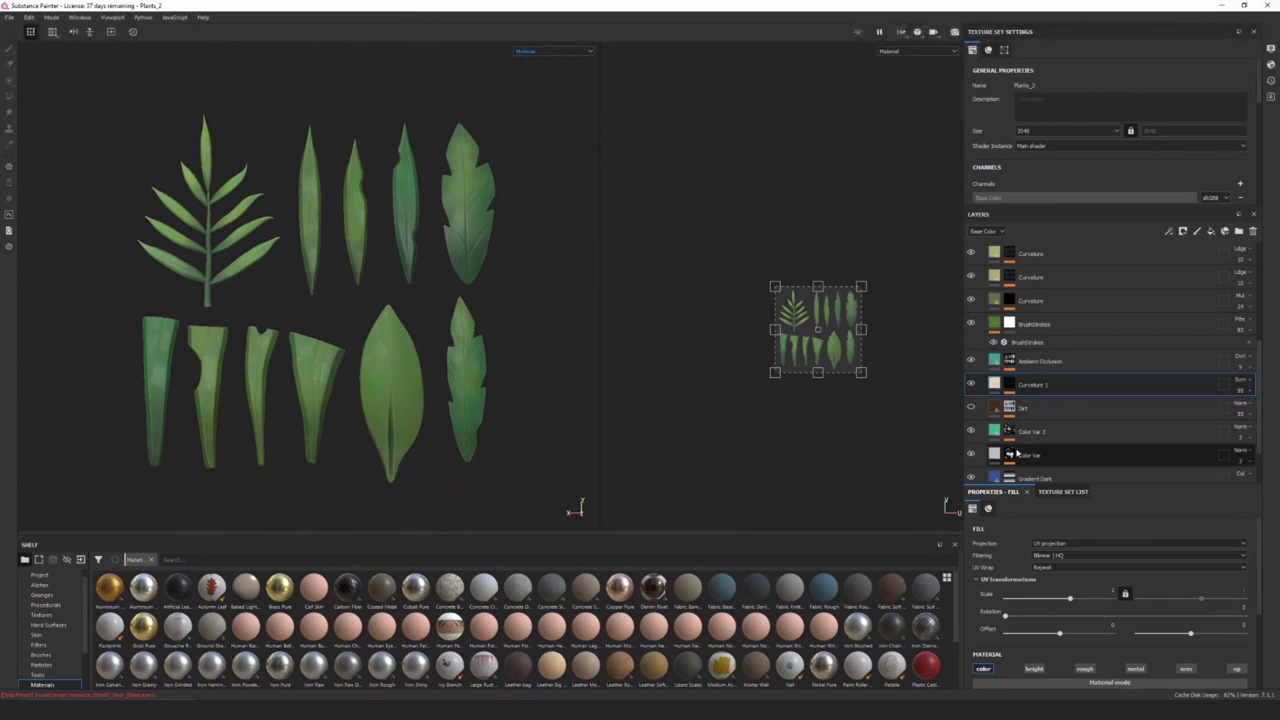
{"action": "scroll", "coordinate": [1090, 420], "scroll_direction": "up", "scroll_amount": 2}
{"action": "scroll", "coordinate": [1095, 421], "scroll_direction": "up", "scroll_amount": 1}
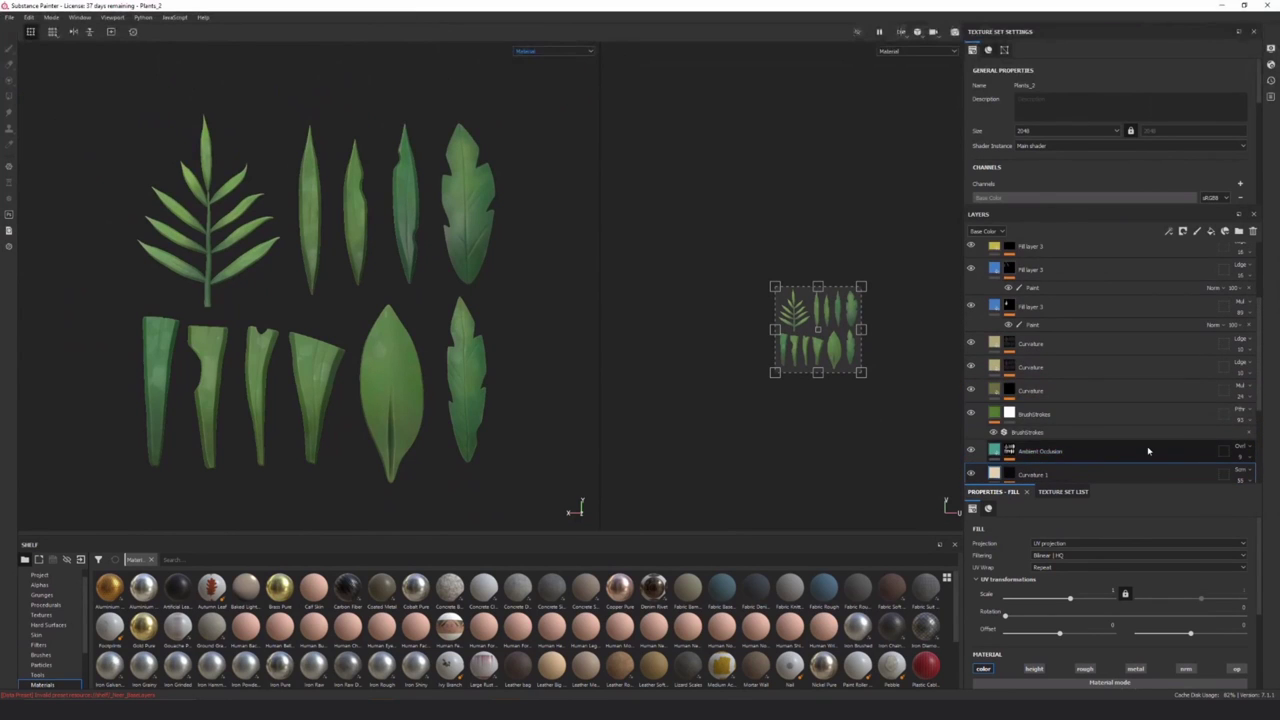
Toggle the two upper Curvature layers of the leaf group off and back on to compare their effect
{"action": "scroll", "coordinate": [1148, 448], "scroll_direction": "down", "scroll_amount": 2}
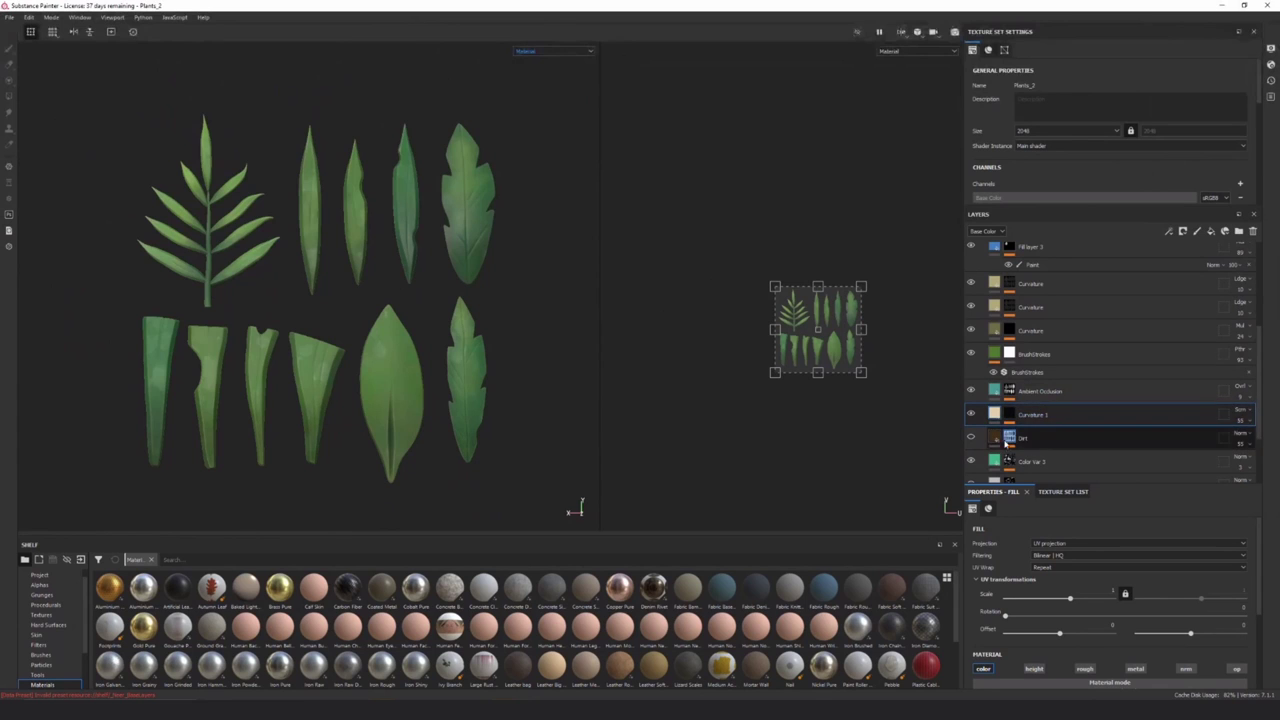
{"action": "scroll", "coordinate": [1100, 445], "scroll_direction": "up", "scroll_amount": 1}
{"action": "scroll", "coordinate": [1036, 447], "scroll_direction": "up", "scroll_amount": 1}
{"action": "scroll", "coordinate": [1065, 445], "scroll_direction": "down", "scroll_amount": 2}
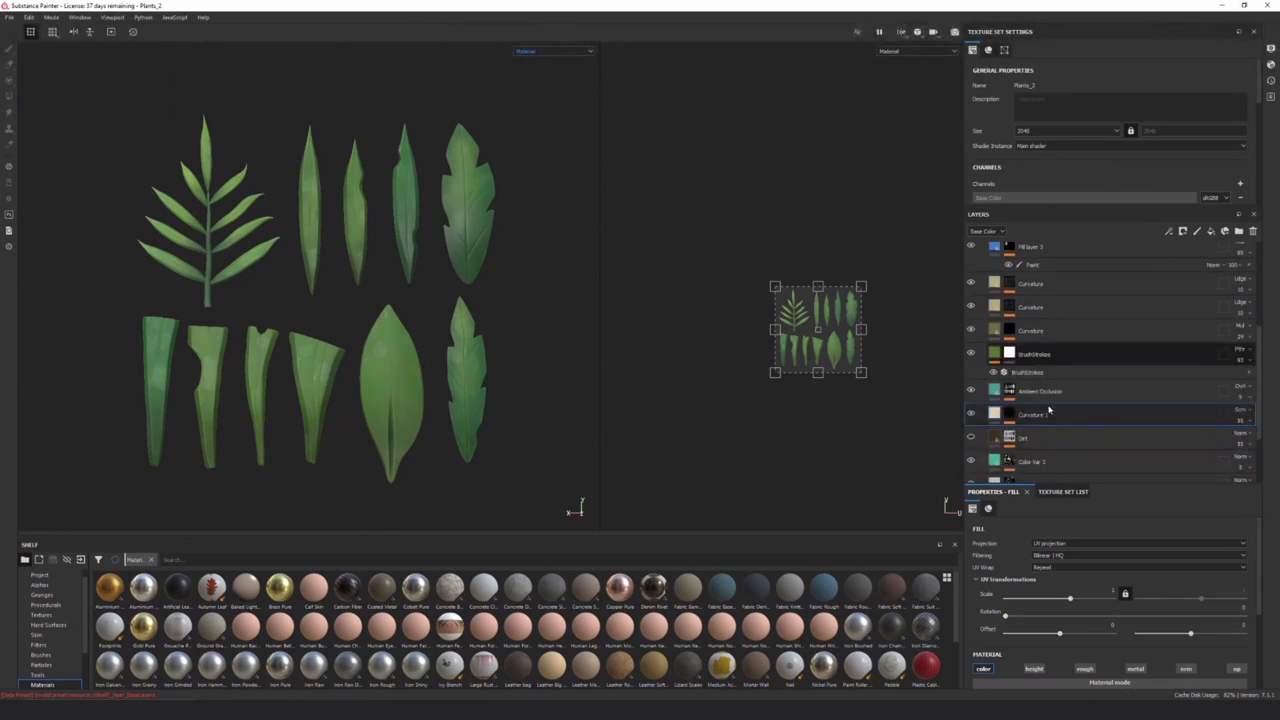
{"action": "scroll", "coordinate": [1040, 395], "scroll_direction": "up", "scroll_amount": 1}
{"action": "scroll", "coordinate": [981, 277], "scroll_direction": "up", "scroll_amount": 1}
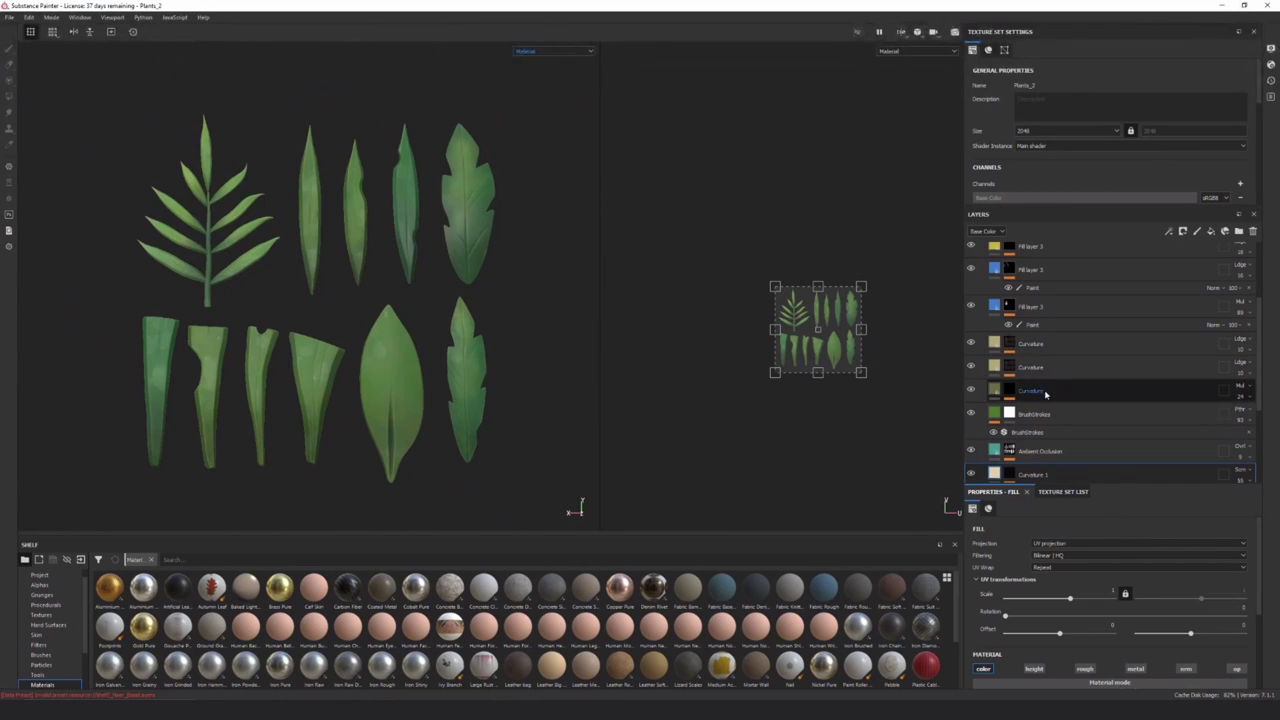
{"action": "left_click", "coordinate": [970, 367]}
{"action": "left_click", "coordinate": [970, 367]}
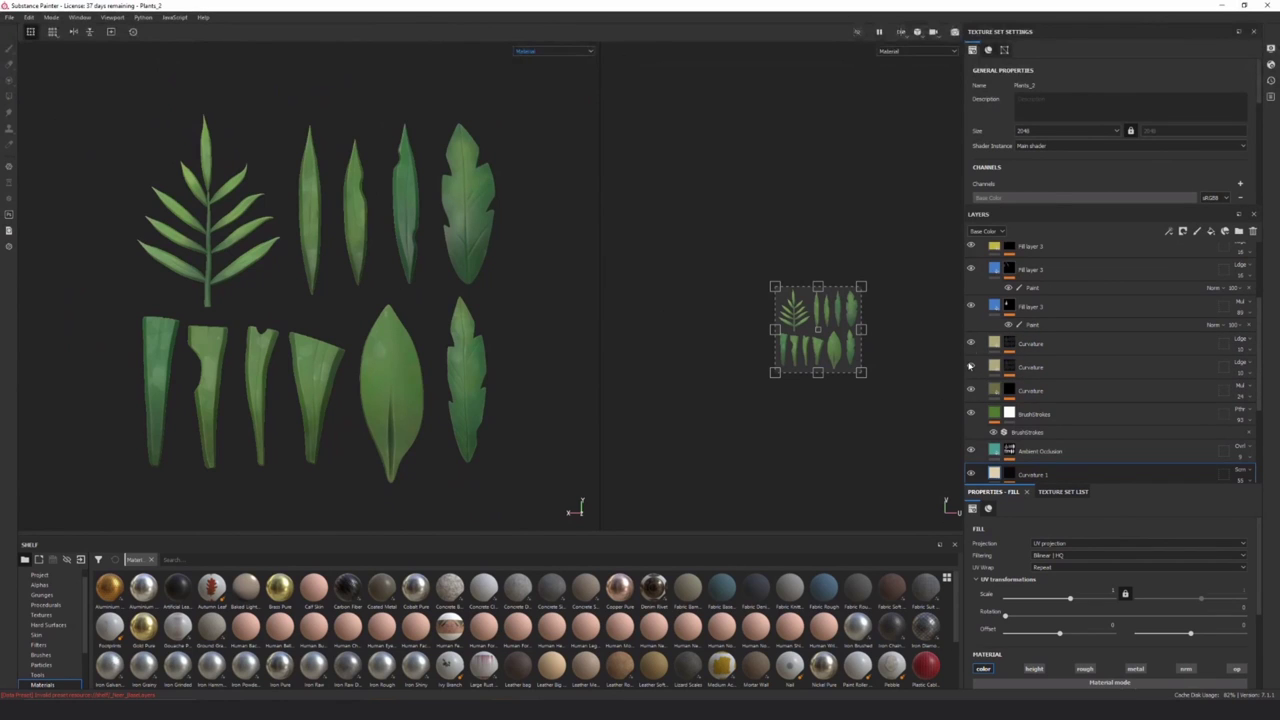
{"action": "left_click", "coordinate": [970, 344]}
{"action": "left_click", "coordinate": [970, 344]}
Select the mask of the painted blue fill layer directly above the Curvature layers and compare the leaves with that layer hidden and shown
{"action": "scroll", "coordinate": [982, 424], "scroll_direction": "up", "scroll_amount": 2}
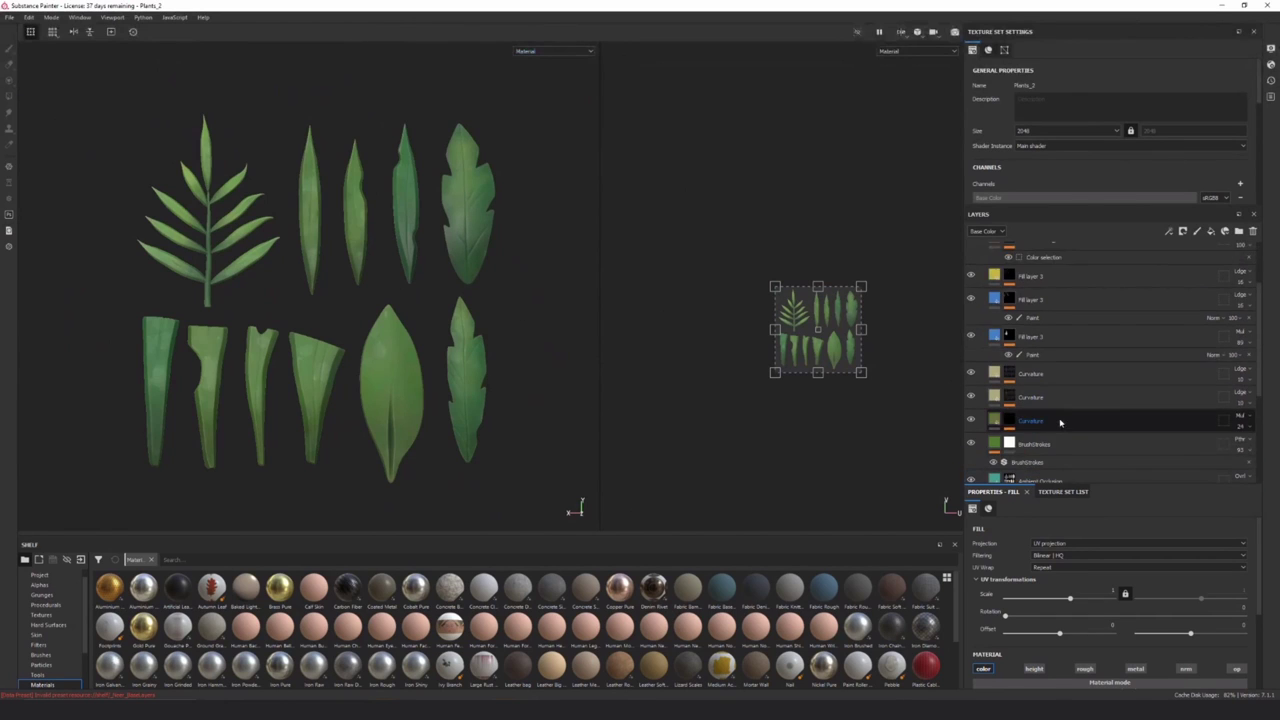
{"action": "left_click", "coordinate": [1033, 378]}
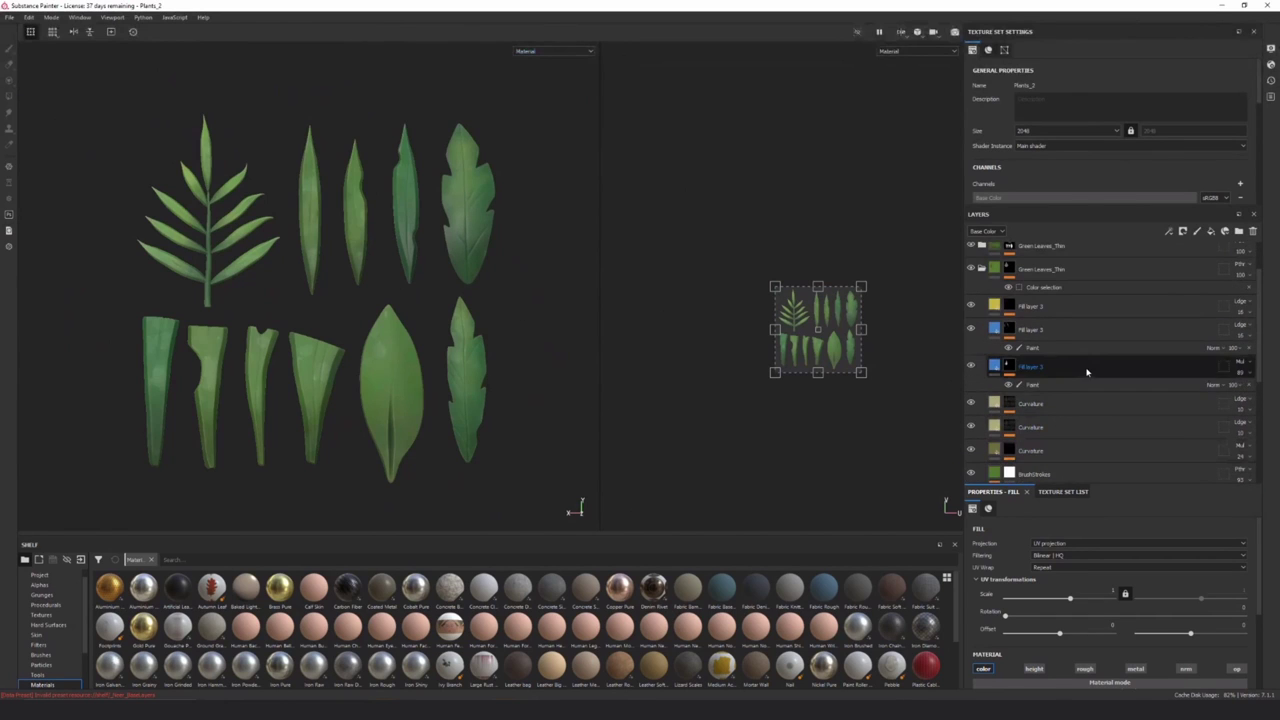
{"action": "left_click", "coordinate": [971, 367]}
{"action": "left_click", "coordinate": [971, 367]}
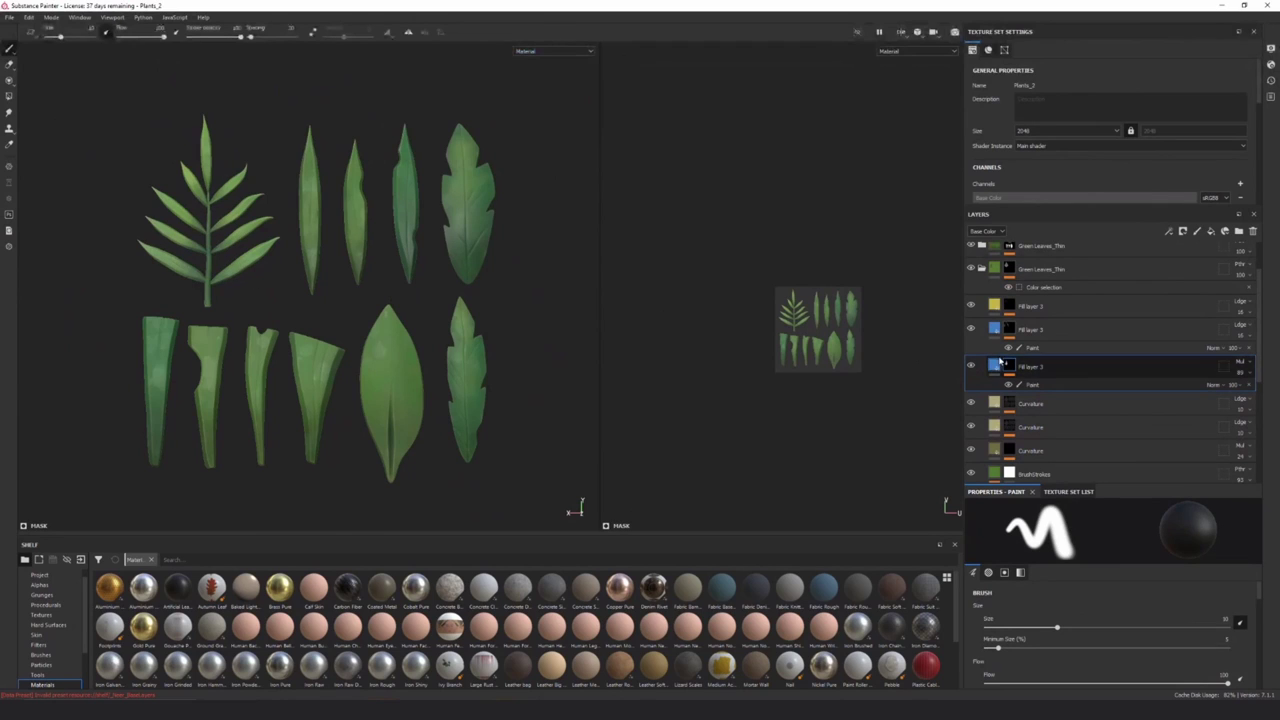
{"action": "left_click", "coordinate": [971, 367]}
{"action": "left_click", "coordinate": [971, 367]}
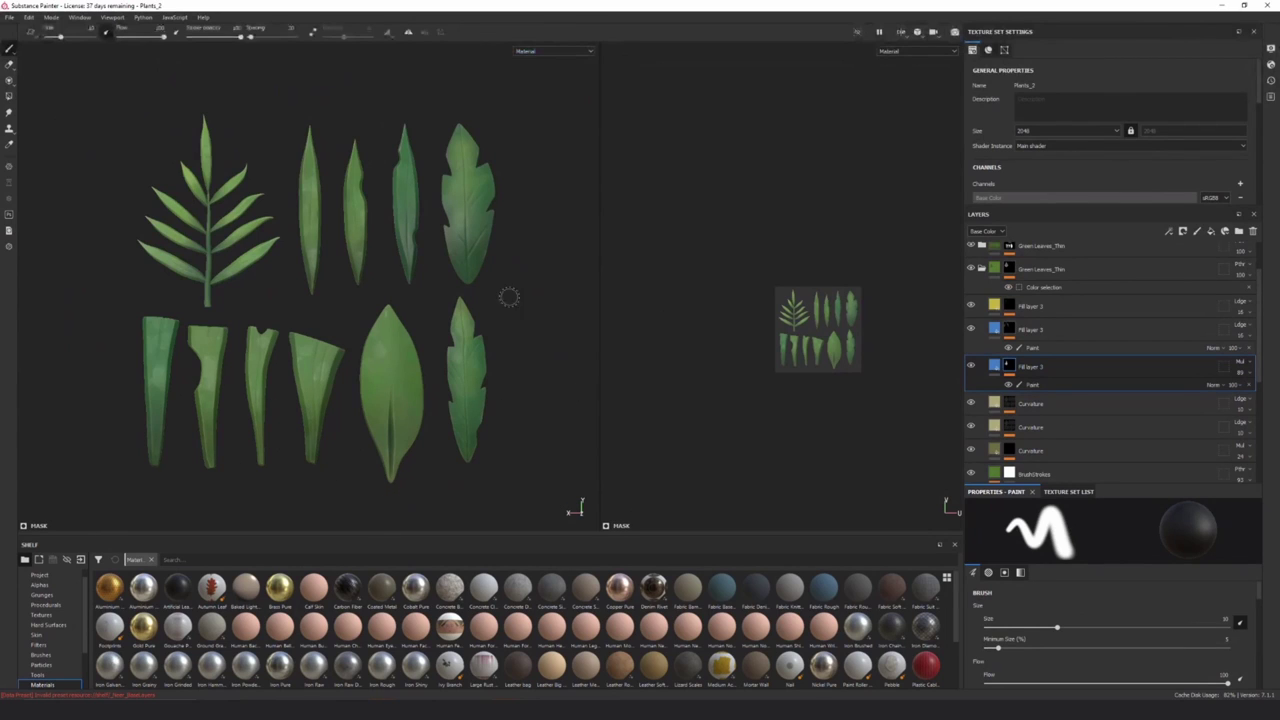
View the leaf sheet in the Roughness channel and return the viewport to the Material display
{"action": "left_click", "coordinate": [548, 51]}
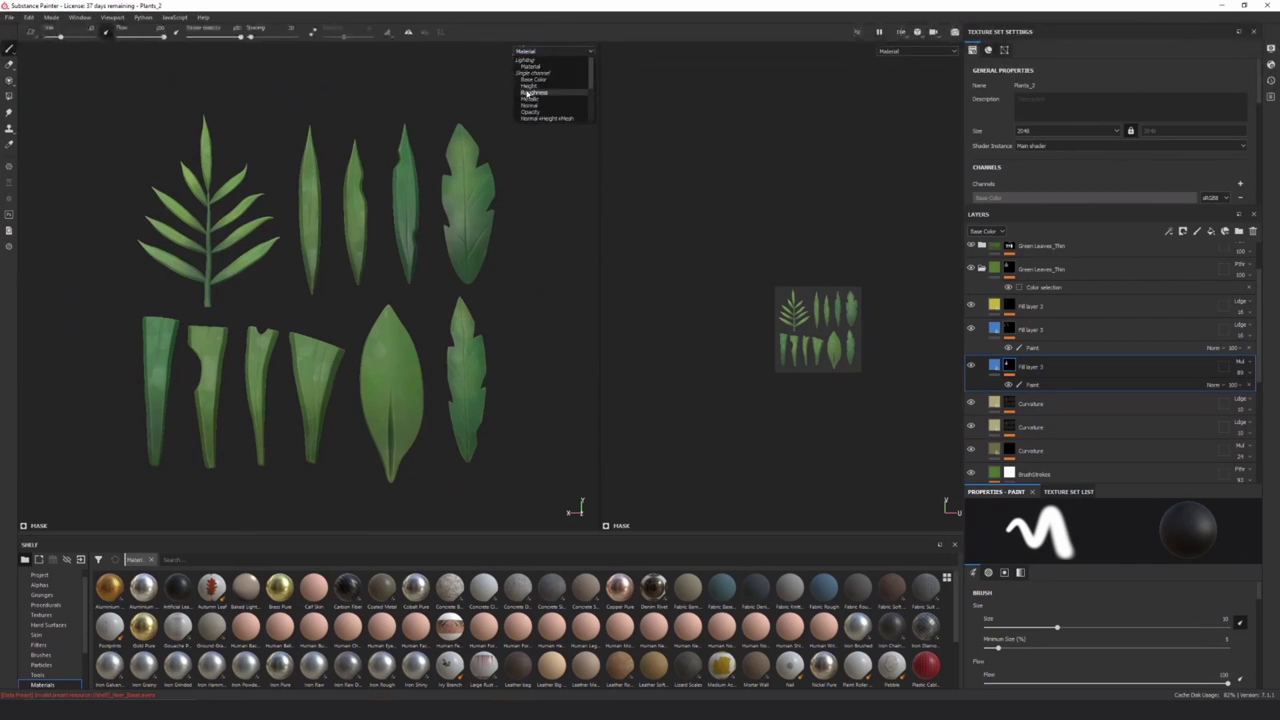
{"action": "left_click", "coordinate": [548, 91]}
{"action": "left_click", "coordinate": [530, 52]}
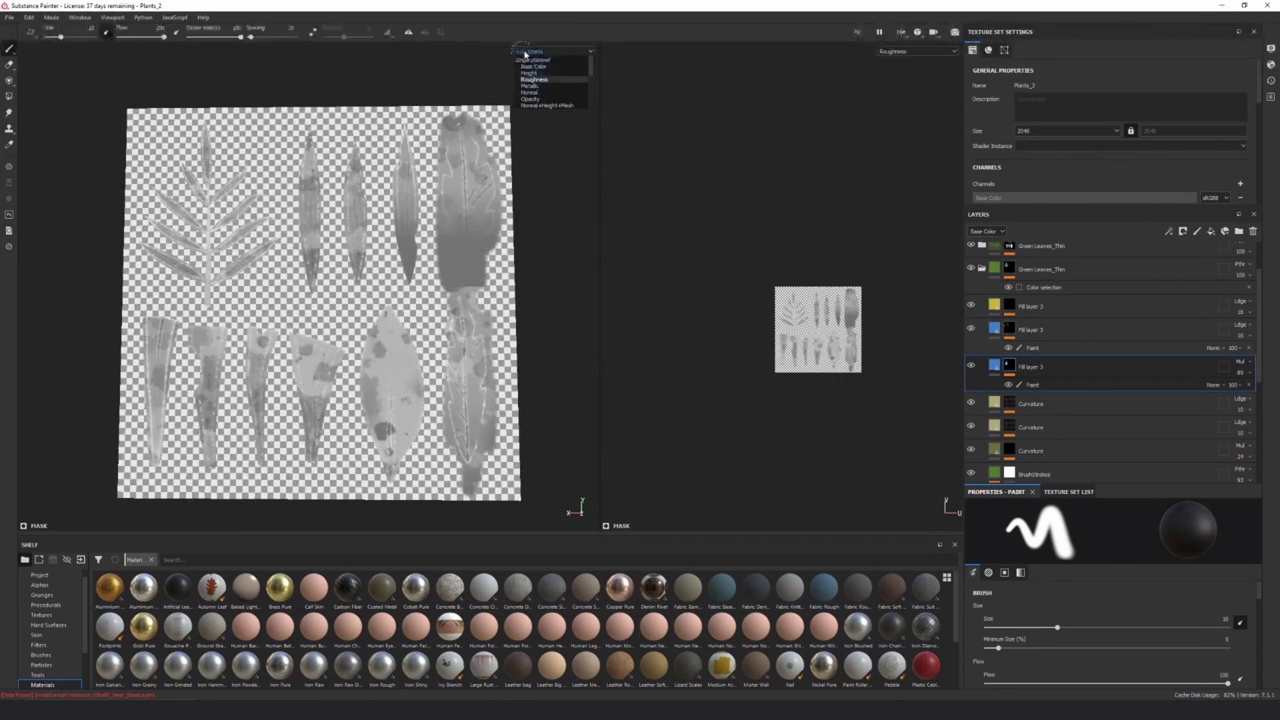
{"action": "left_click", "coordinate": [551, 62]}
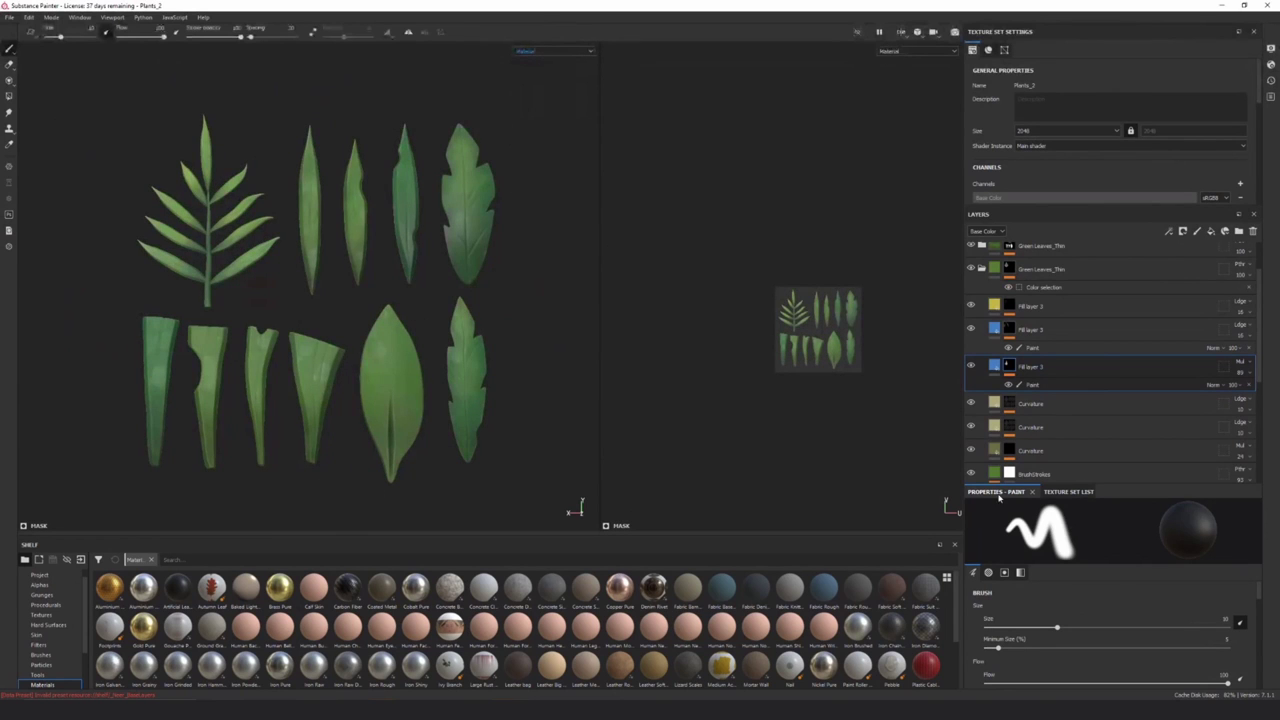
Select the Base Color layer at the base of the leaf group and examine its uniform Roughness setting
{"action": "scroll", "coordinate": [1020, 420], "scroll_direction": "down", "scroll_amount": 5}
{"action": "left_click", "coordinate": [1020, 443]}
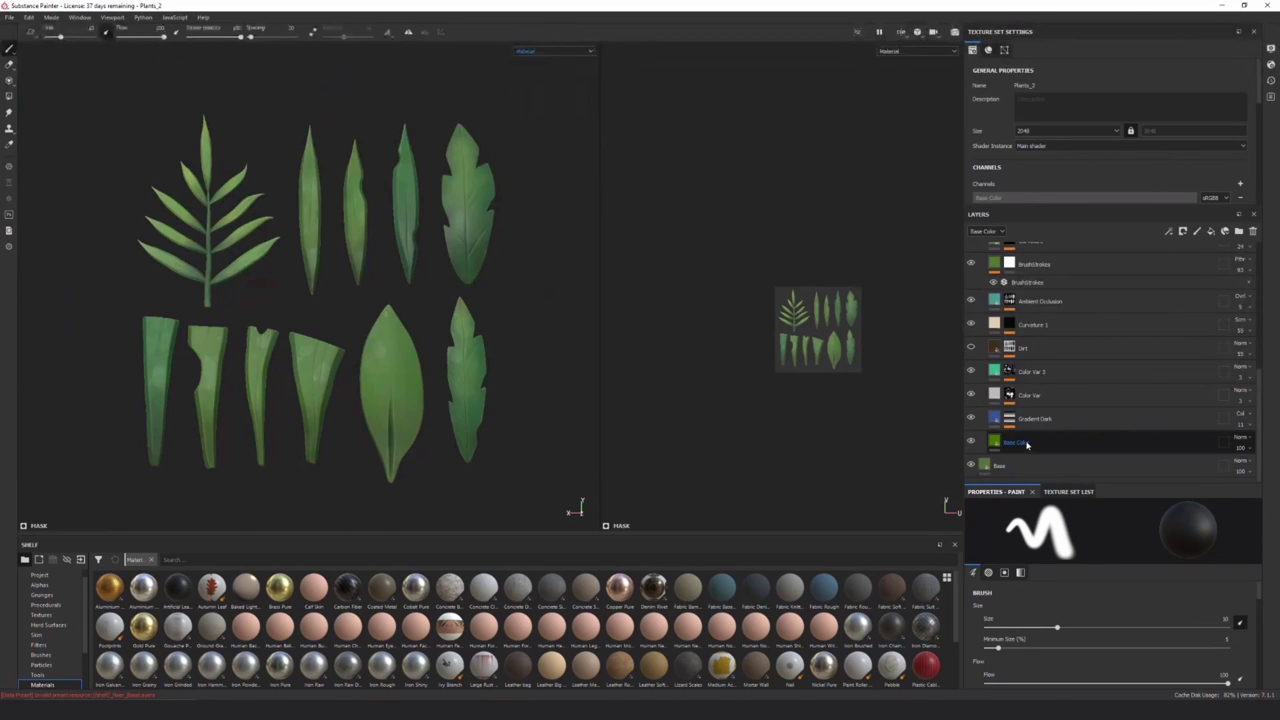
{"action": "left_click", "coordinate": [1026, 444]}
{"action": "scroll", "coordinate": [1168, 677], "scroll_direction": "down", "scroll_amount": 3}
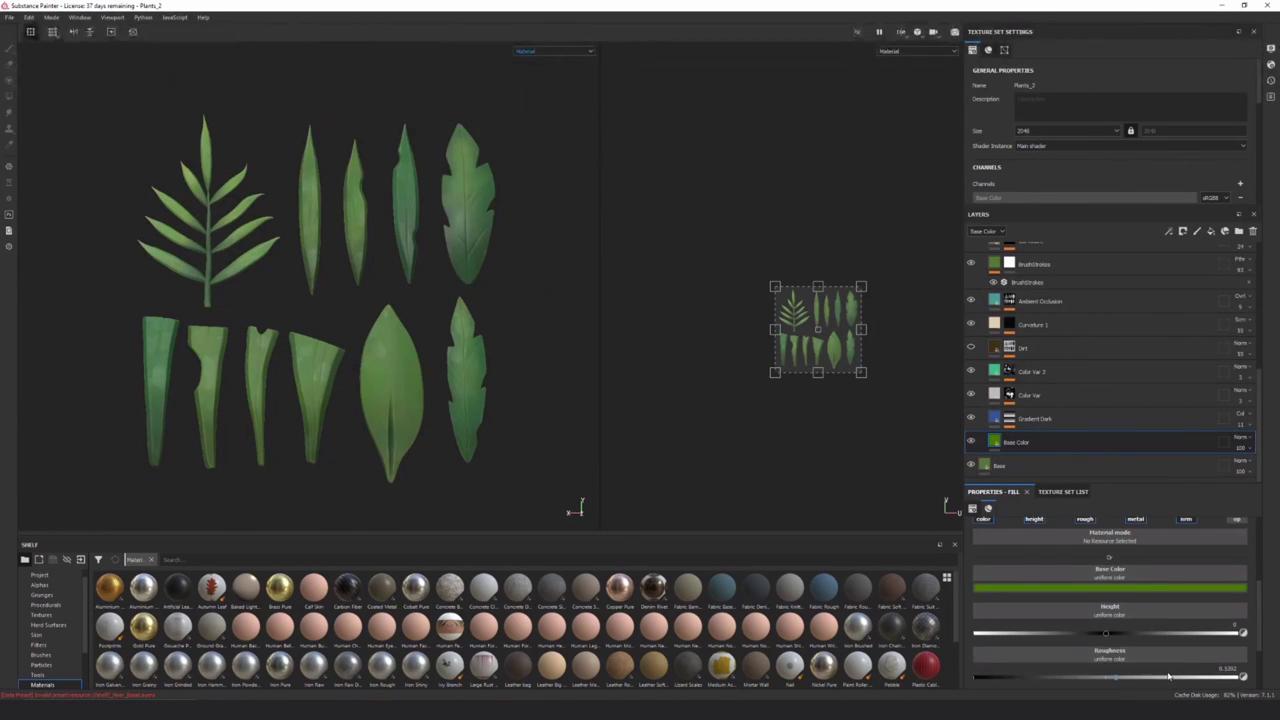
{"action": "scroll", "coordinate": [1168, 677], "scroll_direction": "down", "scroll_amount": 2}
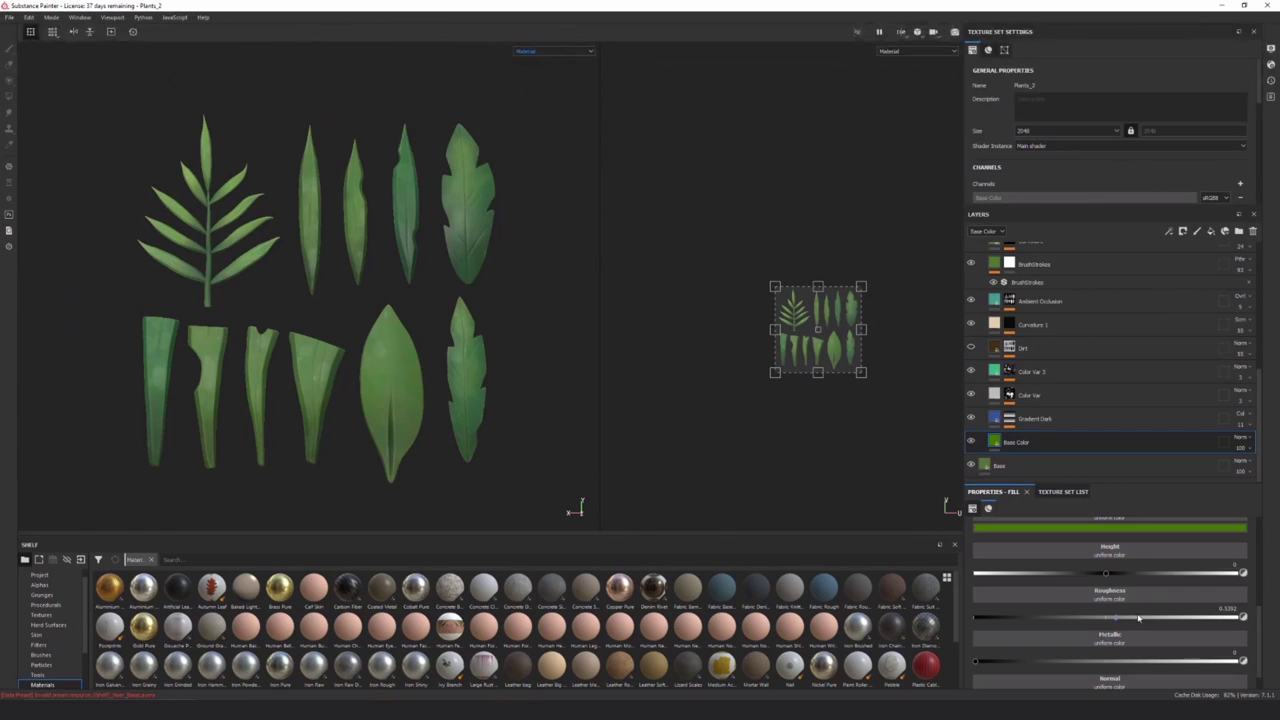
{"action": "left_click_drag", "start_coordinate": [1138, 617], "coordinate": [1090, 621]}
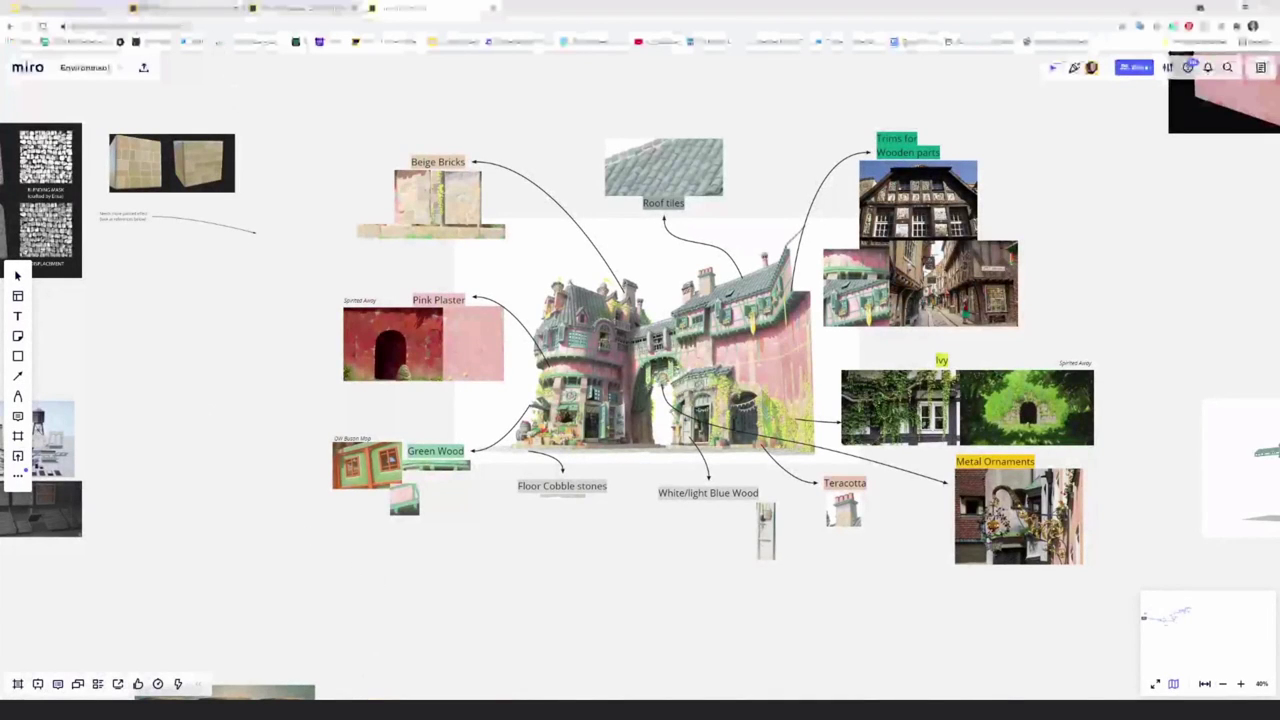
Switch to the Google Slides presentation and look through its slide thumbnails around the Key Pillars of Sculpting slide
{"action": "scroll", "coordinate": [386, 580], "scroll_direction": "up", "scroll_amount": 5}
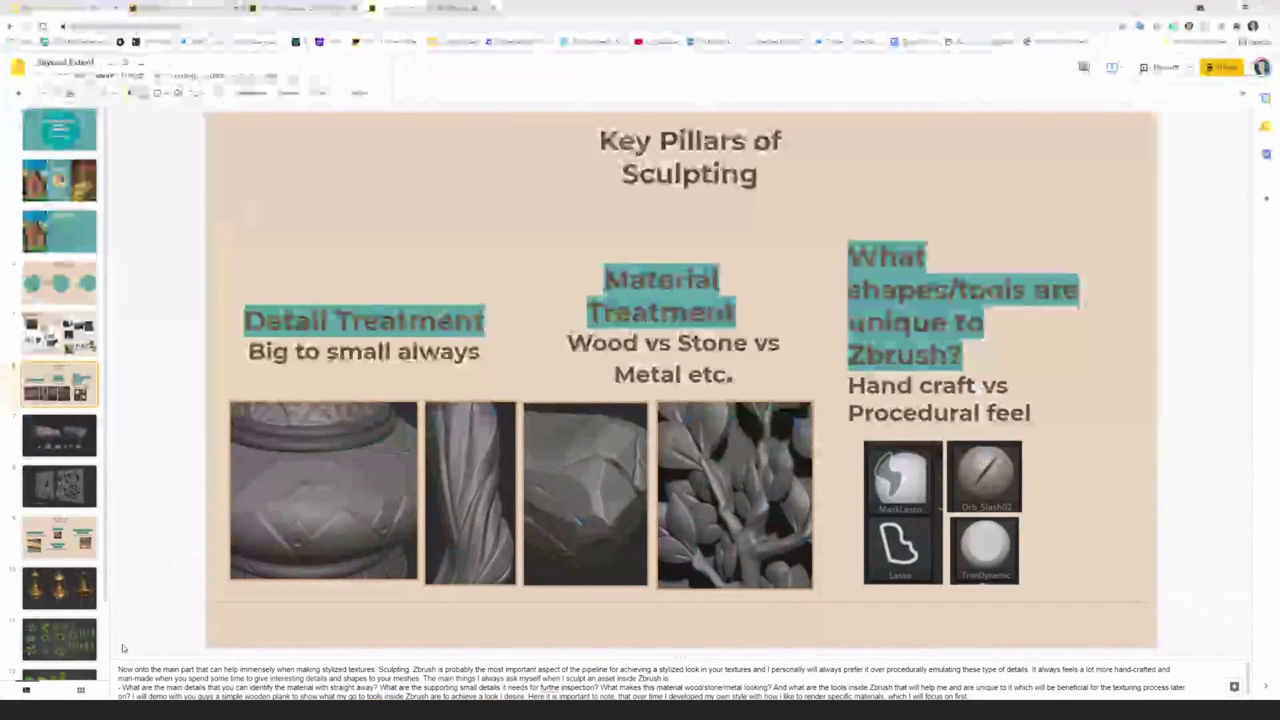
{"action": "scroll", "coordinate": [133, 651], "scroll_direction": "down", "scroll_amount": 2}
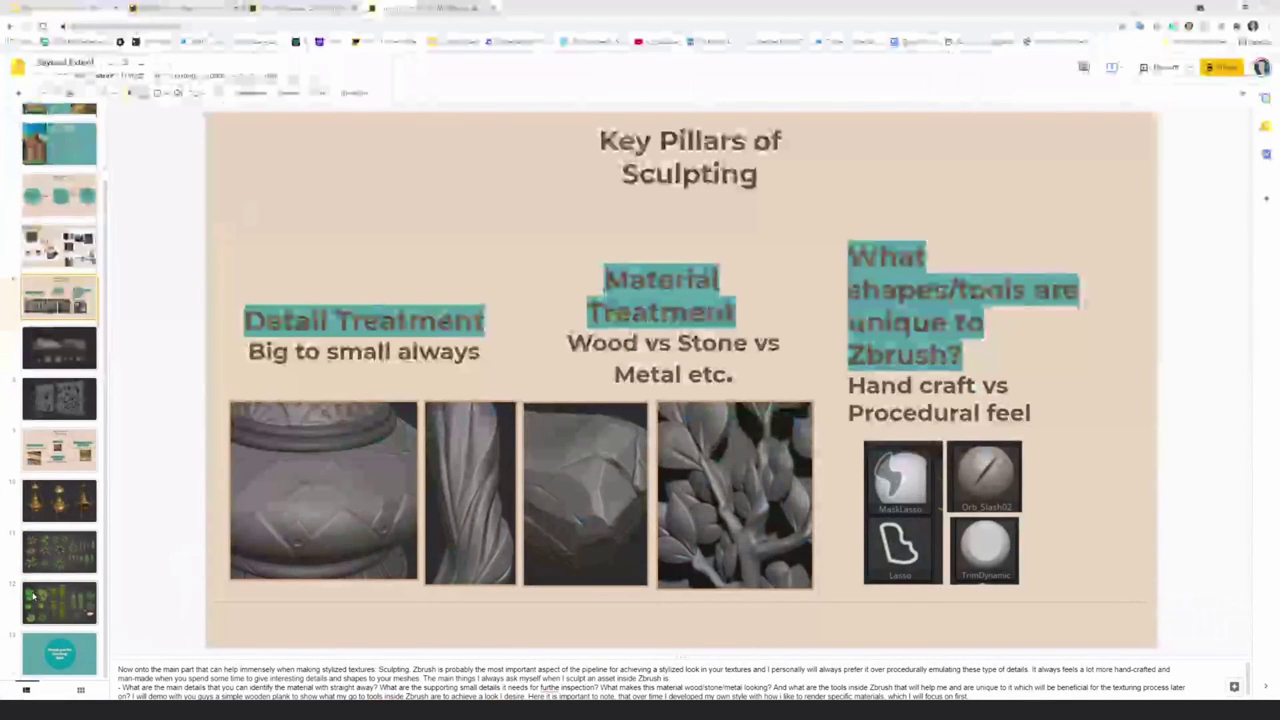
{"action": "scroll", "coordinate": [33, 596], "scroll_direction": "up", "scroll_amount": 2}
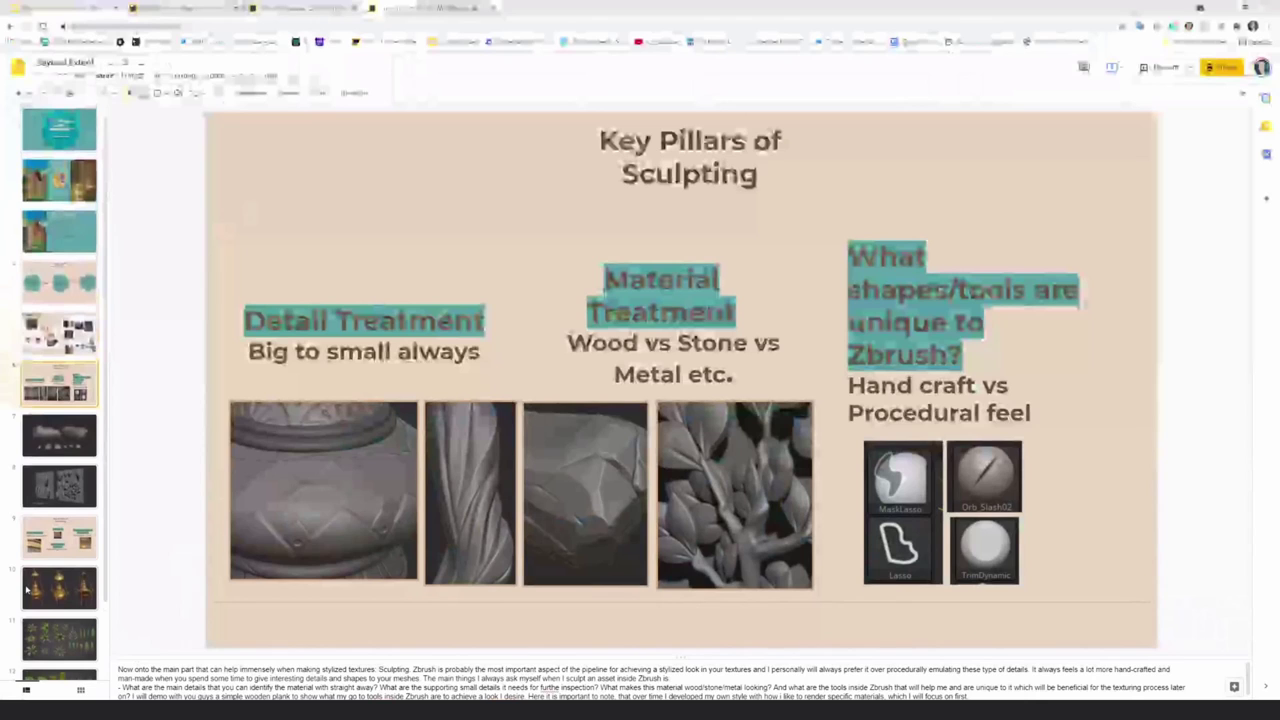
{"action": "scroll", "coordinate": [86, 503], "scroll_direction": "down", "scroll_amount": 1}
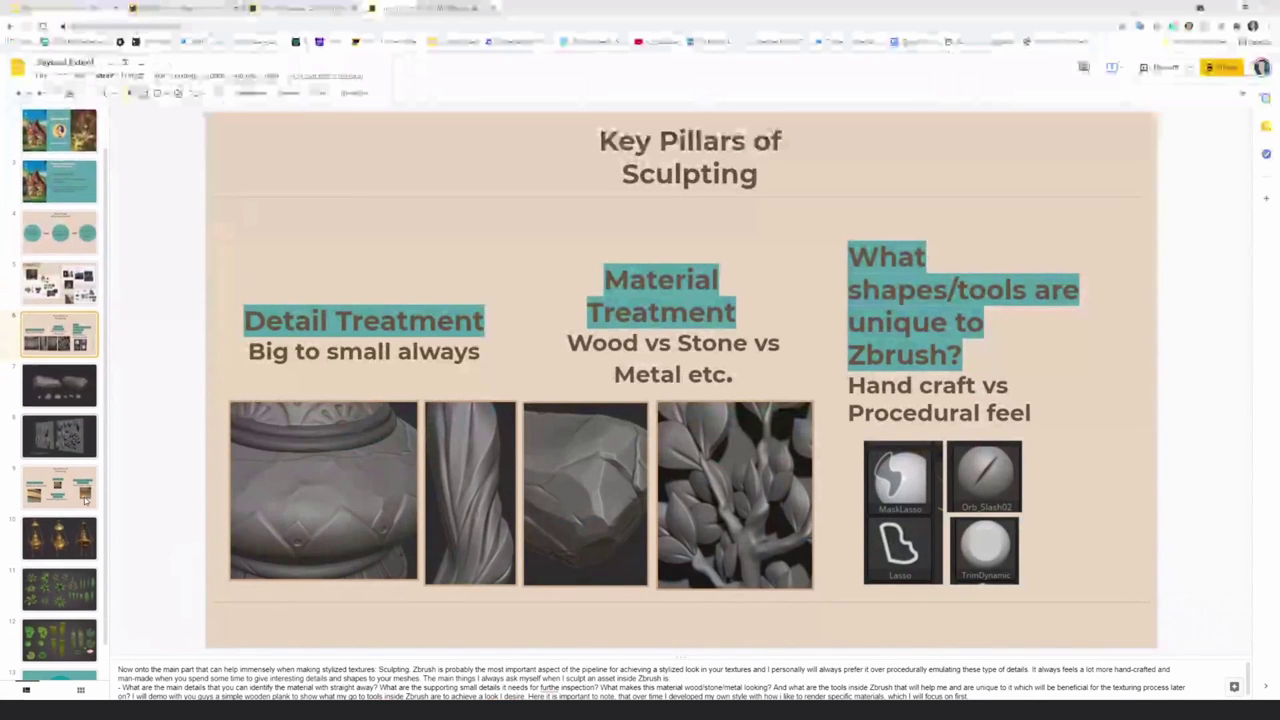